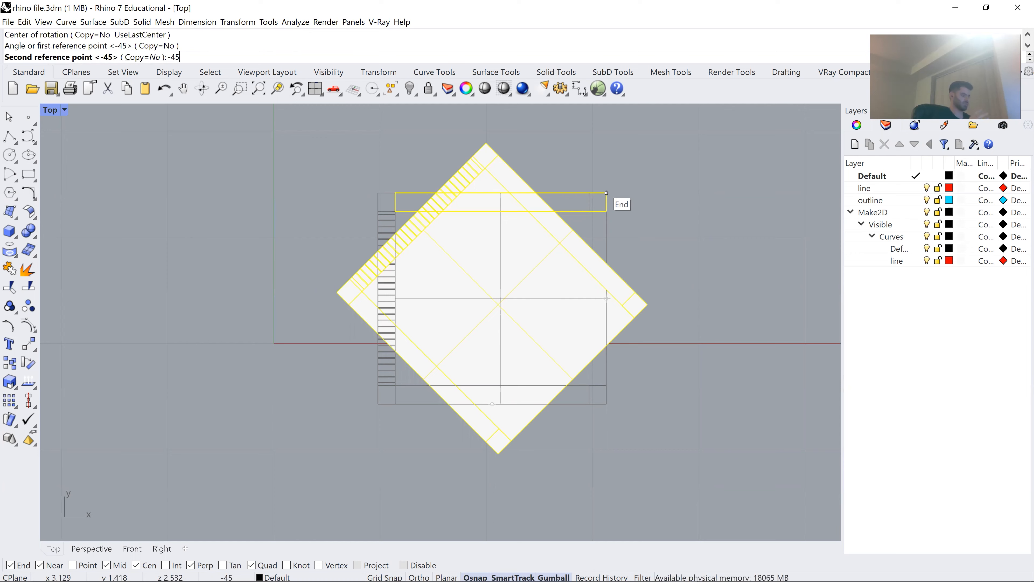
# Rotate the selected chair by -45 degrees in the Top view.
pyautogui.press('Return')
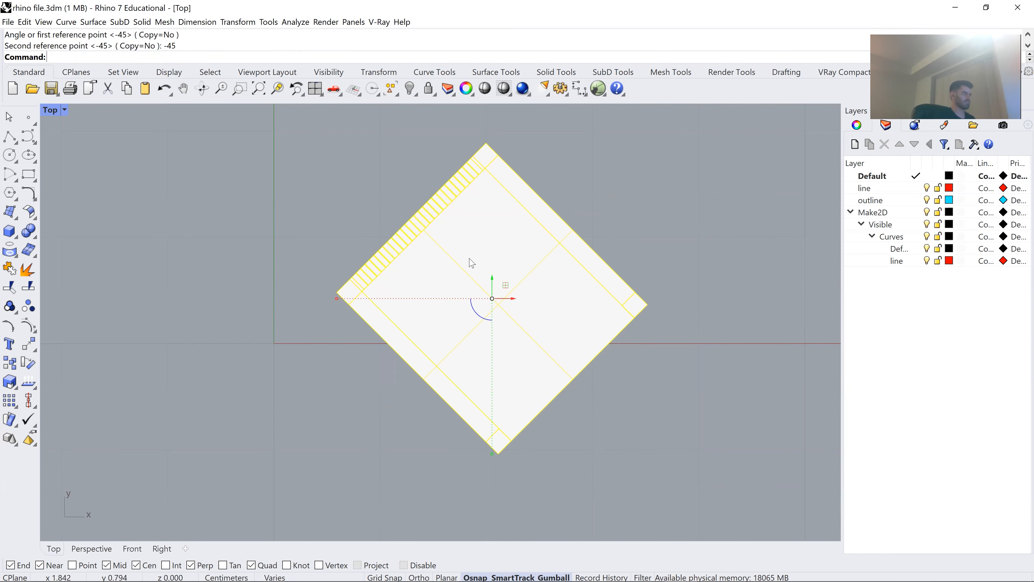
pyautogui.scroll(-4, 471, 260)
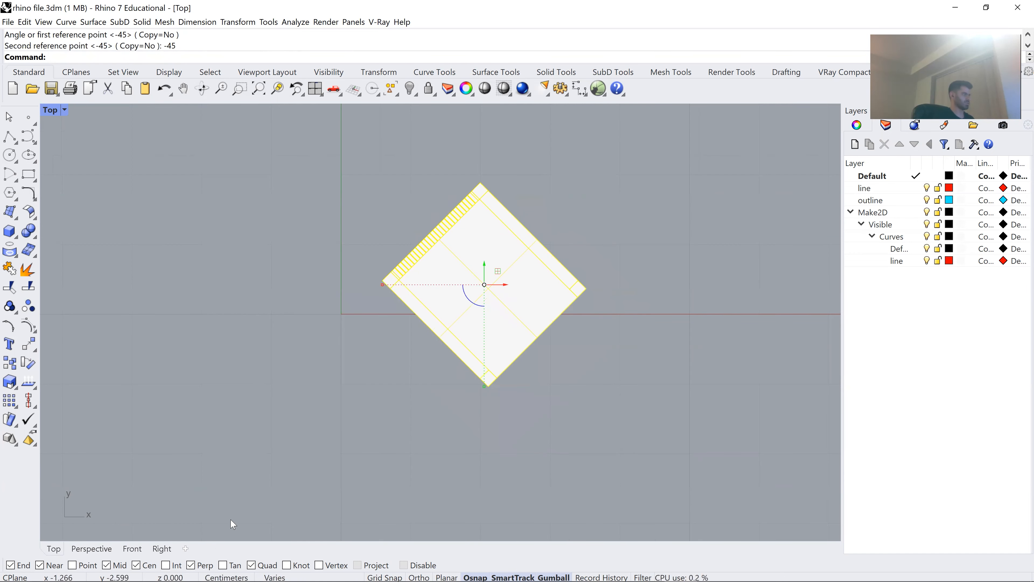
# Move the rotated chair well away from the origin along the negative Y direction, working in the Right view.
pyautogui.click(155, 553)
pyautogui.write('zs')
pyautogui.press('Return')
pyautogui.scroll(-12, 365, 366)
pyautogui.moveTo(399, 356); pyautogui.dragTo(149, 355)
pyautogui.write('zs')
pyautogui.press('Return')
pyautogui.scroll(-6, 432, 314)
pyautogui.moveTo(448, 318); pyautogui.dragTo(376, 332)
pyautogui.write('zs')
pyautogui.press('Return')
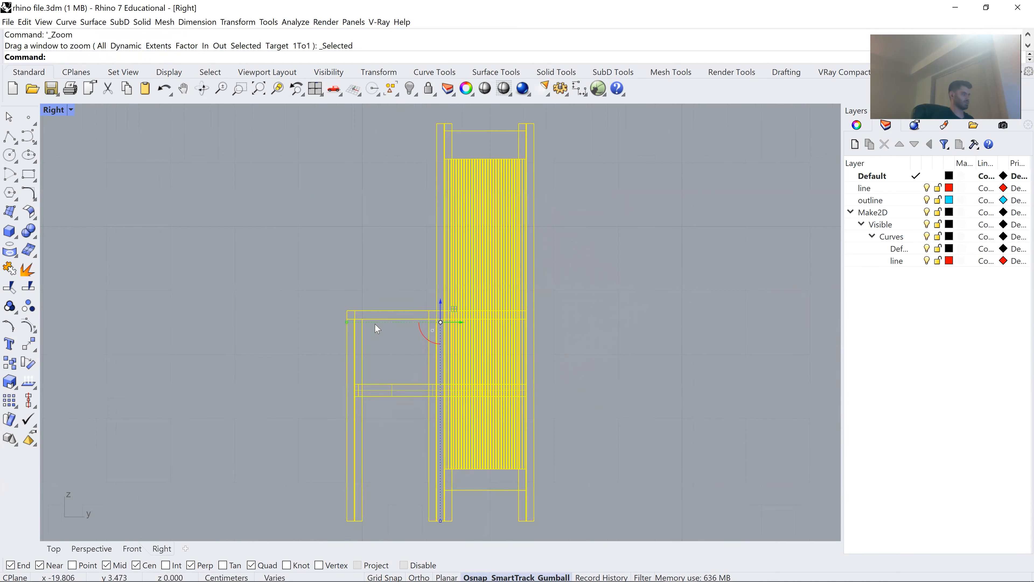
# Shear the chair by -45 degrees in the Right view, from the front leg's bottom corner with a vertical reference.
pyautogui.write('Shear')
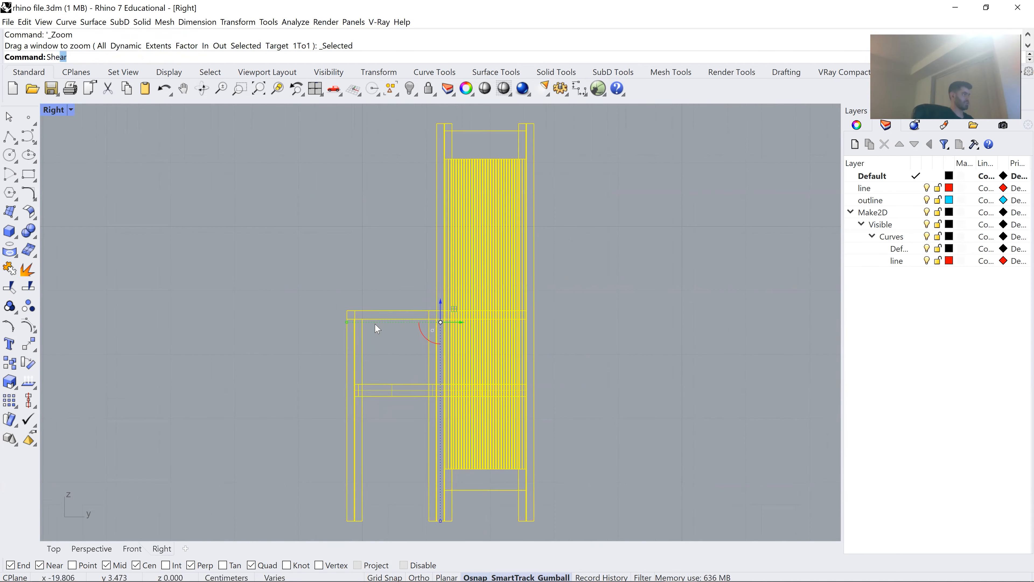
pyautogui.press('Return')
pyautogui.scroll(-1, 374, 324)
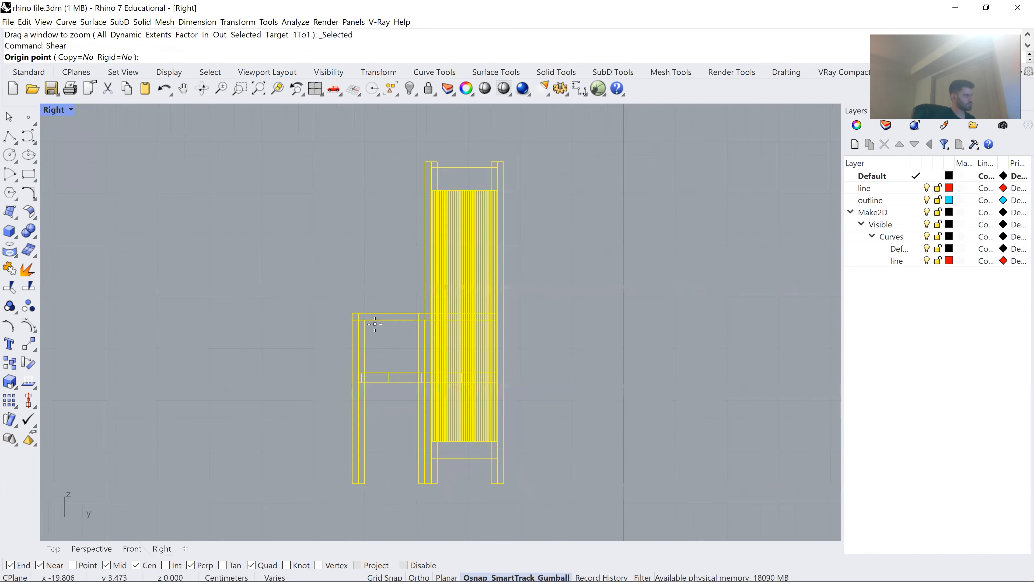
pyautogui.click(352, 484)
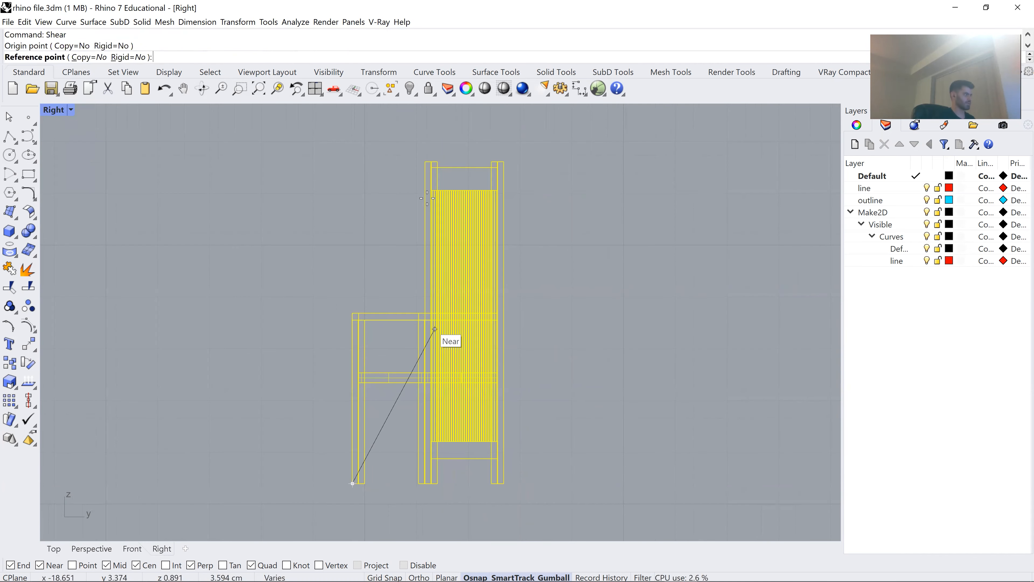
pyautogui.click(352, 161)
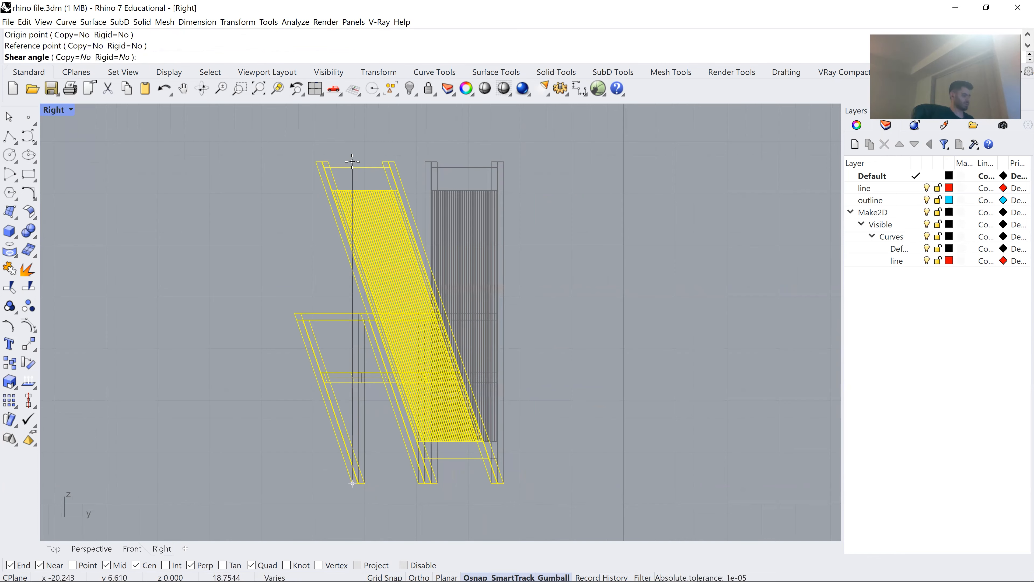
pyautogui.write('-45')
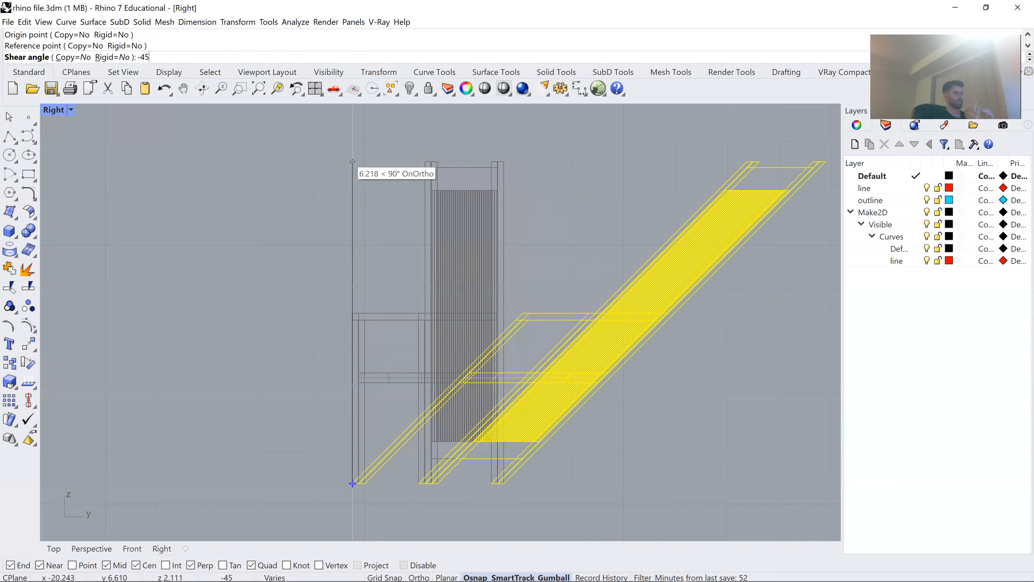
pyautogui.press('Return')
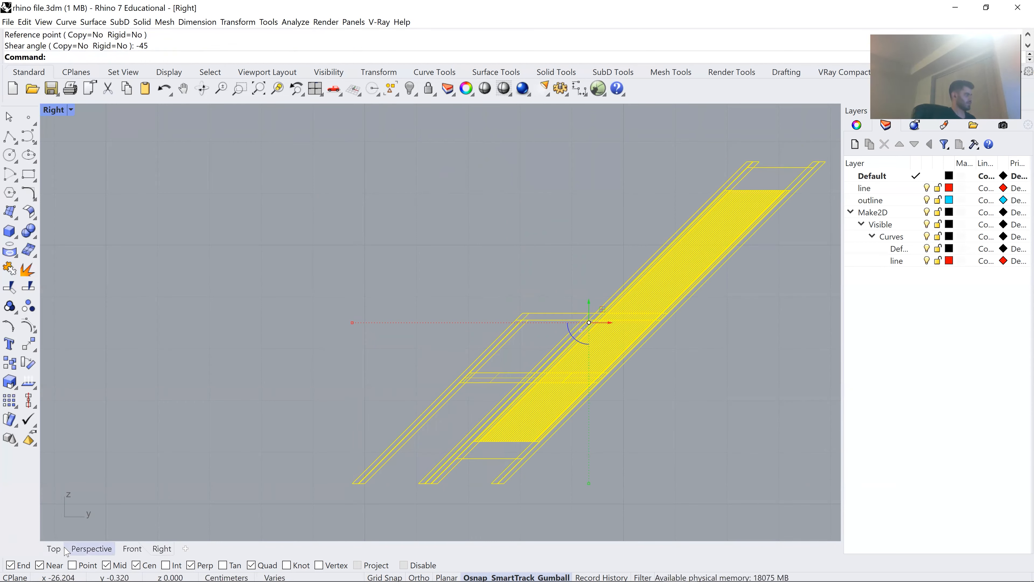
# Examine the resulting plan oblique of the chair in the Top view, alongside the other drawings.
pyautogui.click(58, 551)
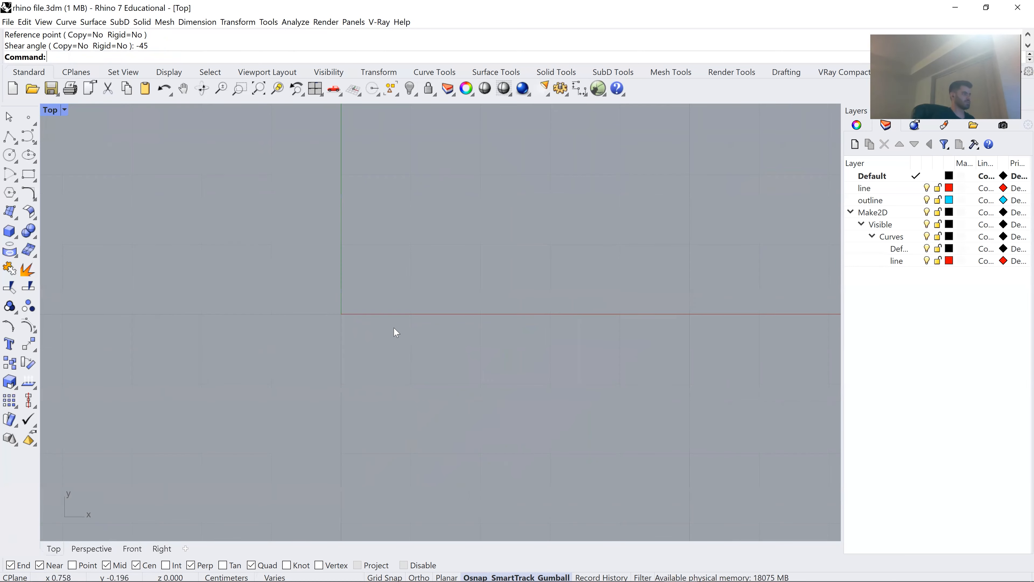
pyautogui.hotkey('ctrl', 'shift', 'e')
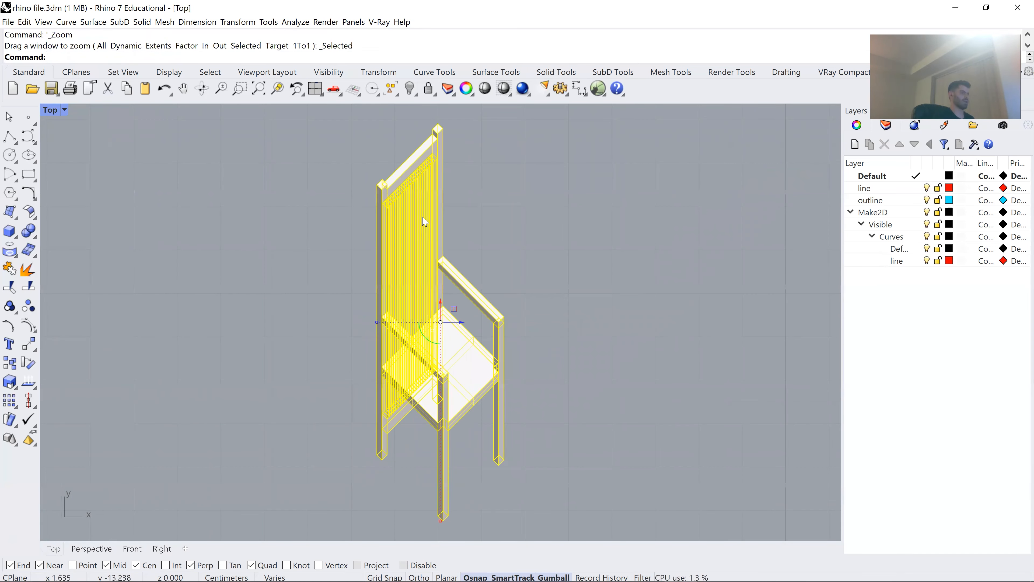
pyautogui.scroll(-5, 424, 221)
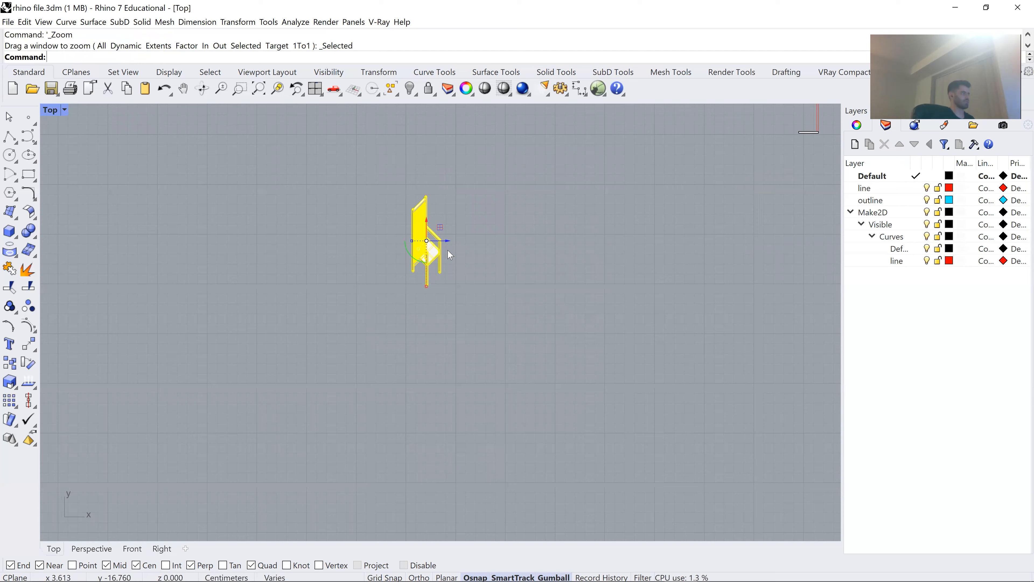
pyautogui.press('Home')
pyautogui.scroll(-10, 519, 281)
pyautogui.click(568, 260)
pyautogui.moveTo(560, 215); pyautogui.dragTo(397, 445)
pyautogui.scroll(5, 538, 298)
pyautogui.click(531, 291)
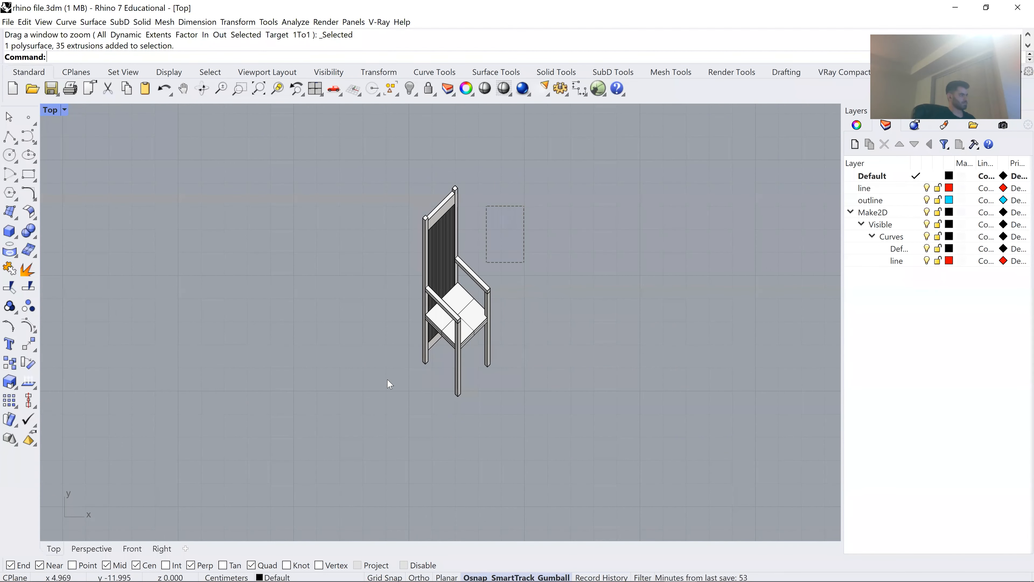
pyautogui.scroll(-10, 479, 253)
pyautogui.moveTo(606, 264); pyautogui.dragTo(366, 360)
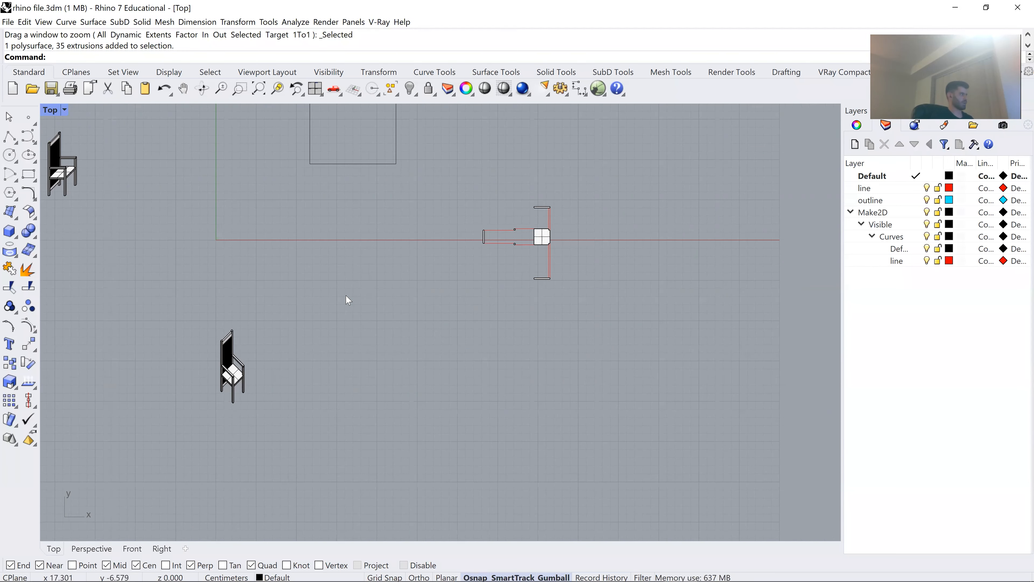
# Undo the plan oblique changes to the chair and frame the restored chair in the Top view.
pyautogui.hotkey('ctrl', 'z')
pyautogui.hotkey('ctrl', 'z')
pyautogui.click(344, 223)
pyautogui.moveTo(438, 233); pyautogui.dragTo(584, 249)
pyautogui.moveTo(420, 219); pyautogui.dragTo(362, 264)
pyautogui.write('zs')
pyautogui.press('Return')
pyautogui.click(604, 227)
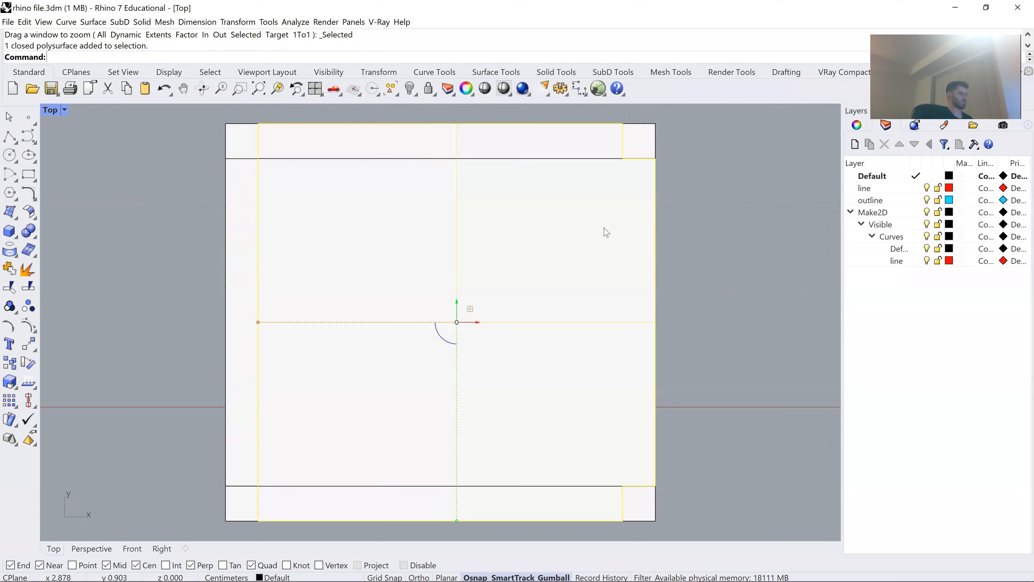
# Select all parts of the original chair in the Top view.
pyautogui.scroll(-5, 607, 232)
pyautogui.moveTo(681, 174); pyautogui.dragTo(393, 401)
pyautogui.click(623, 348)
pyautogui.moveTo(658, 332); pyautogui.dragTo(547, 364)
pyautogui.moveTo(563, 203); pyautogui.dragTo(279, 416)
pyautogui.scroll(-6, 310, 379)
pyautogui.scroll(4, 331, 377)
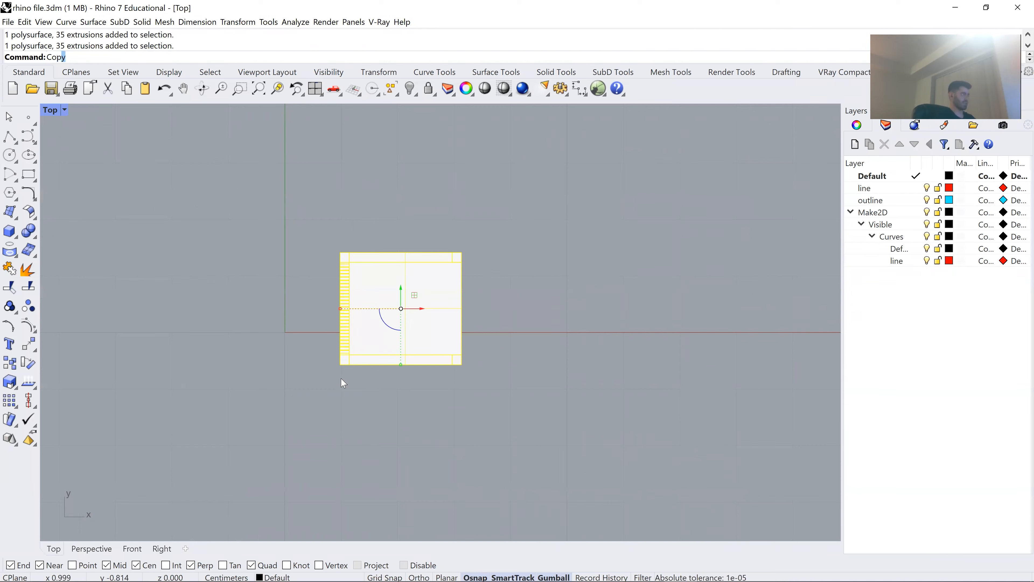
pyautogui.press('Escape')
pyautogui.write('C')
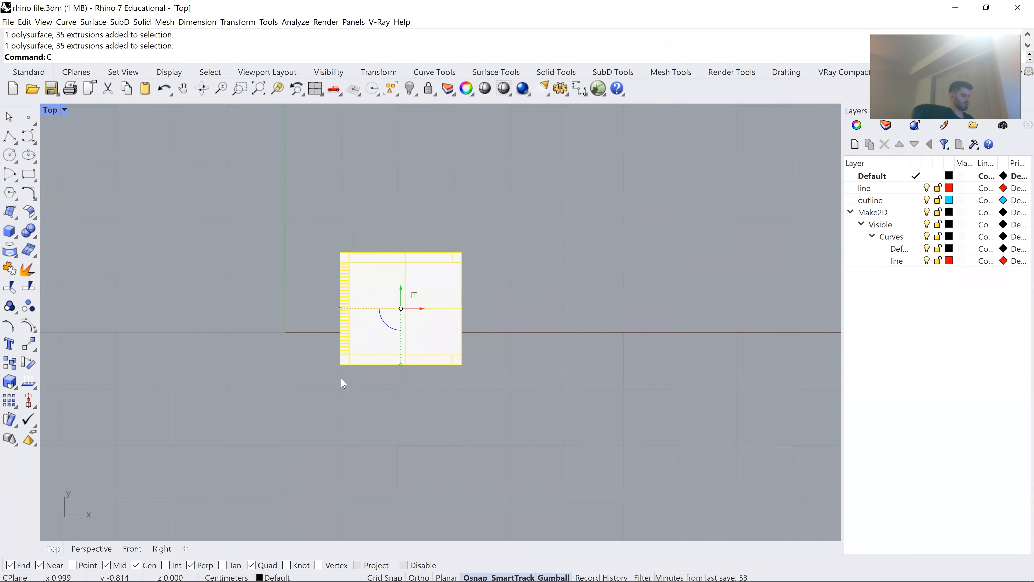
pyautogui.write('opy')
pyautogui.press('Return')
pyautogui.click(339, 365)
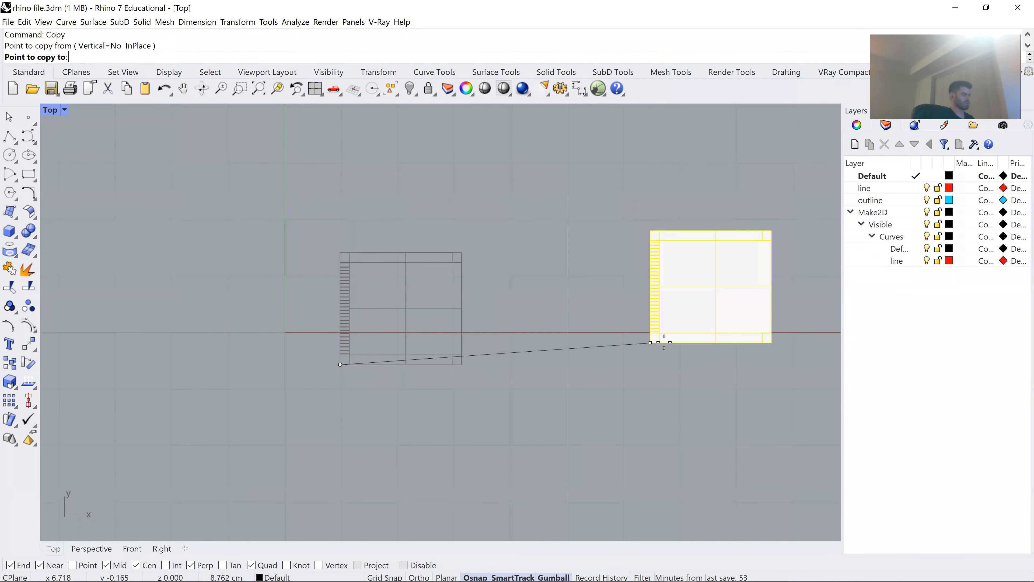
pyautogui.press('Escape')
pyautogui.press('Escape')
# Duplicate the selected chair along the X axis with the gumball and undo the duplication.
pyautogui.hotkey('ctrl', 'a')
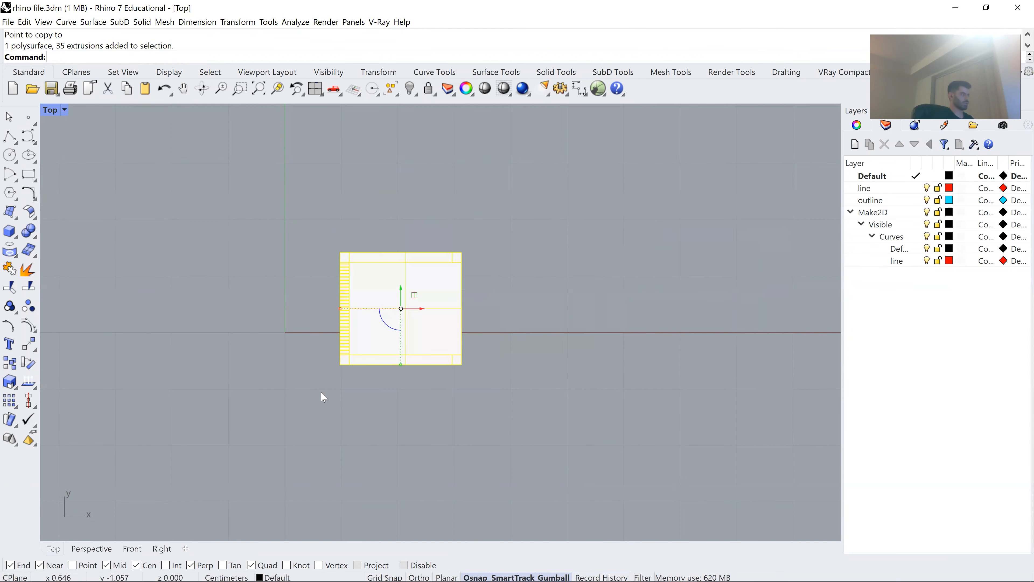
pyautogui.moveTo(420, 312); pyautogui.dragTo(639, 310)
pyautogui.press('alt')
pyautogui.click(536, 474)
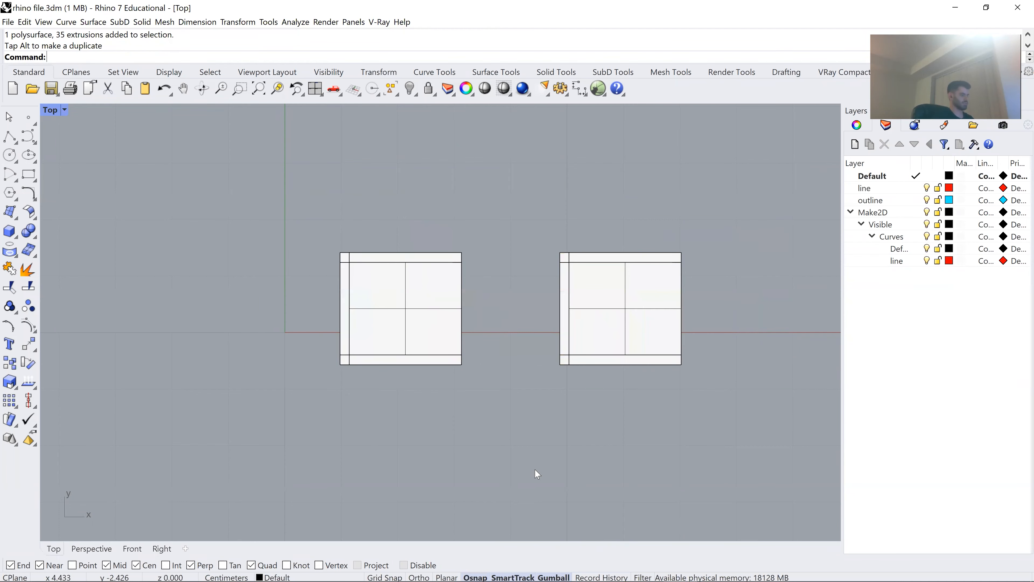
pyautogui.hotkey('ctrl', 'z')
# Make another gumball duplicate of the whole chair and delete it.
pyautogui.hotkey('ctrl', 'a')
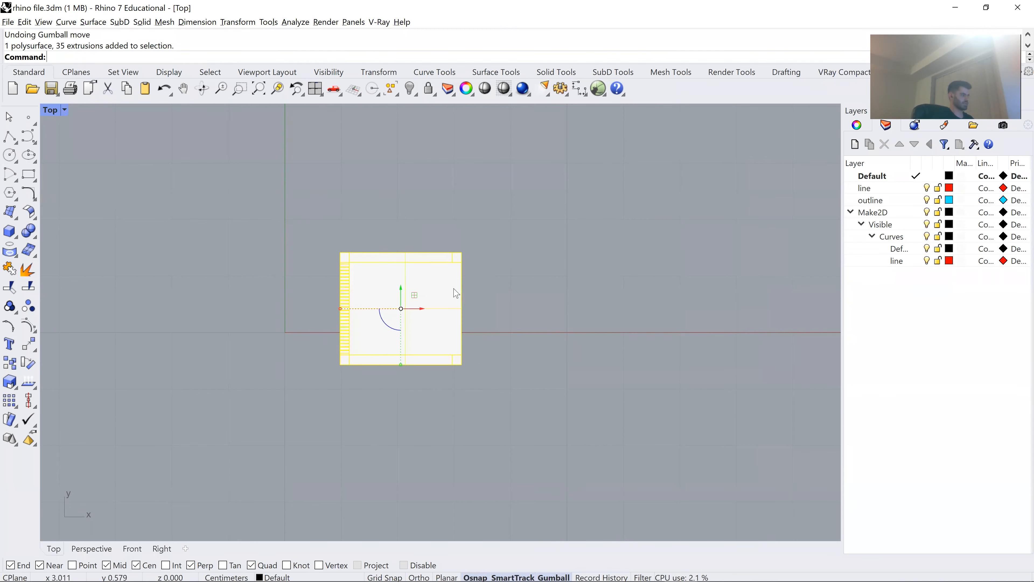
pyautogui.moveTo(419, 308); pyautogui.dragTo(576, 397)
pyautogui.press('Delete')
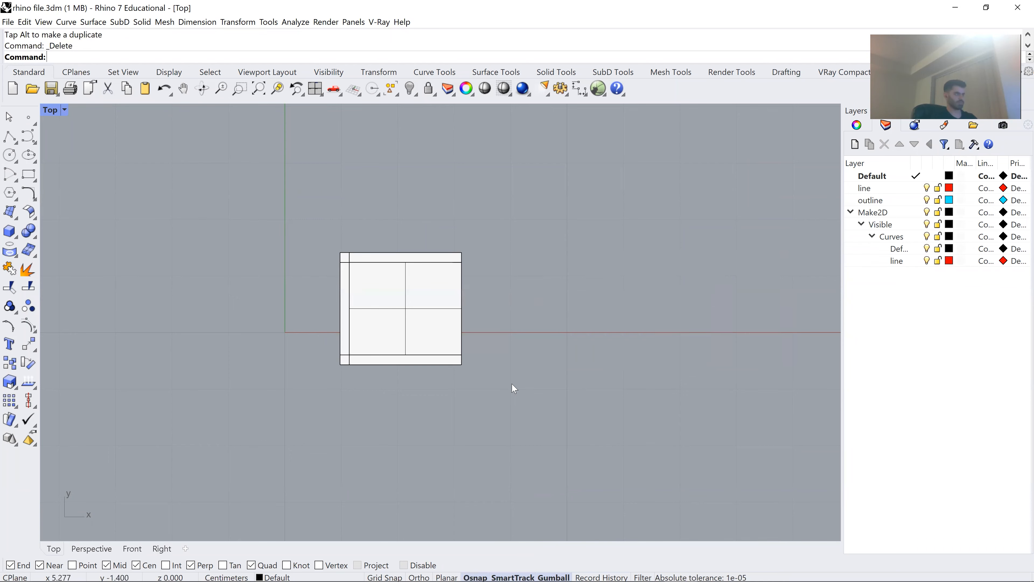
# Reselect the chair, review the elevation oblique instructions in the Word document "pres", and return to Rhino.
pyautogui.hotkey('ctrl', 'a')
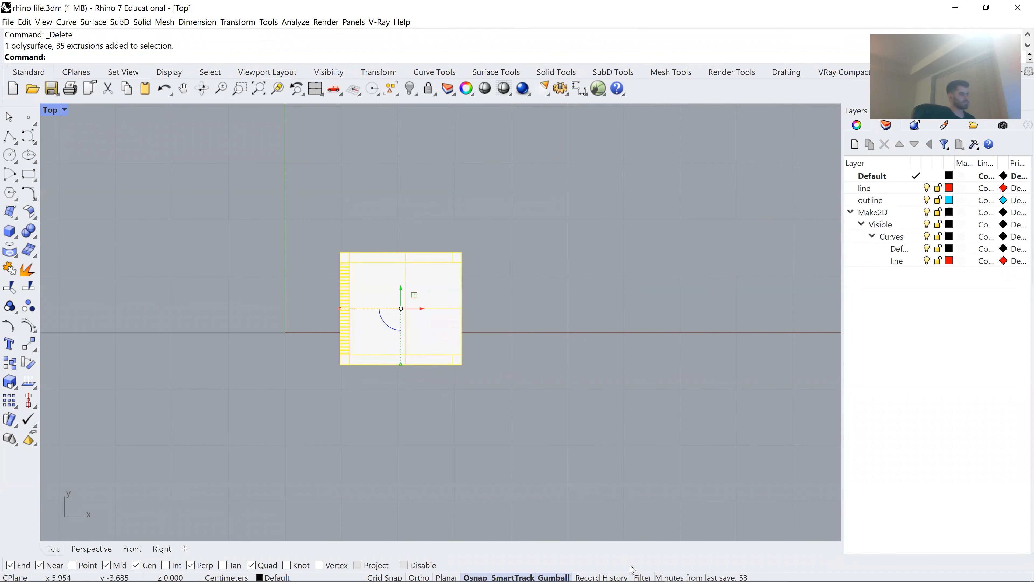
pyautogui.moveTo(631, 578)
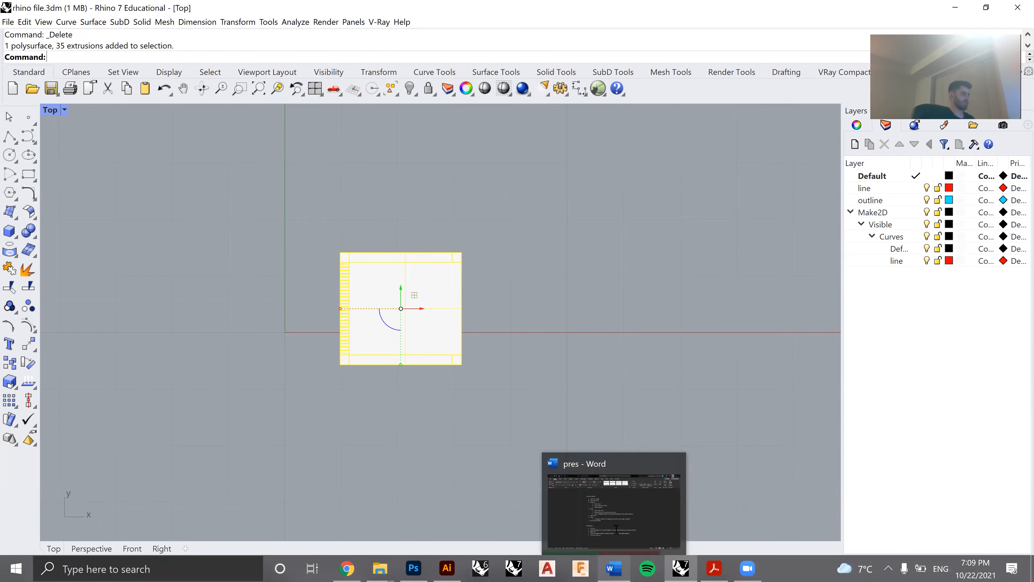
pyautogui.click(615, 569)
pyautogui.scroll(-6, 485, 377)
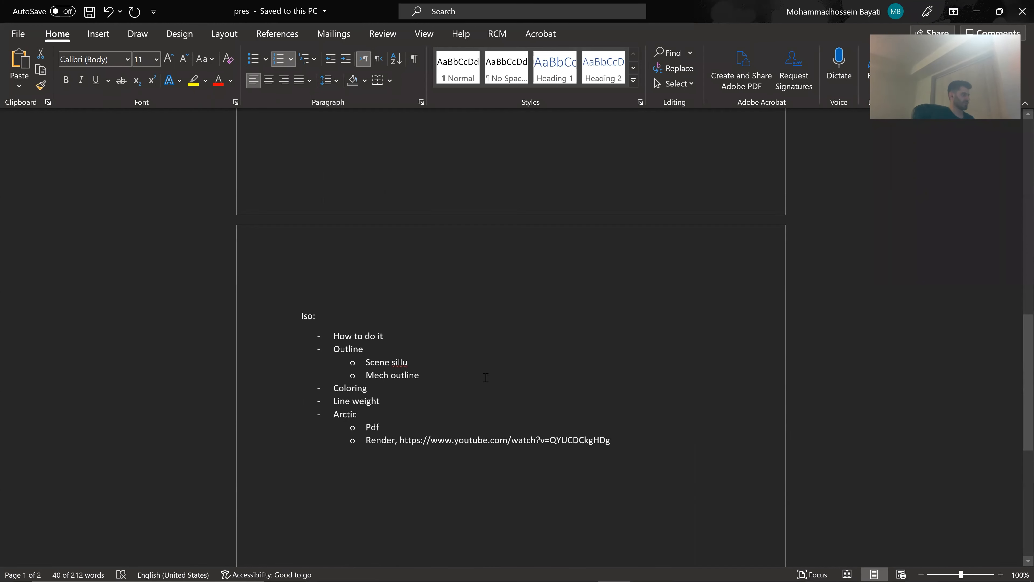
pyautogui.scroll(15, 486, 377)
pyautogui.scroll(-1, 432, 479)
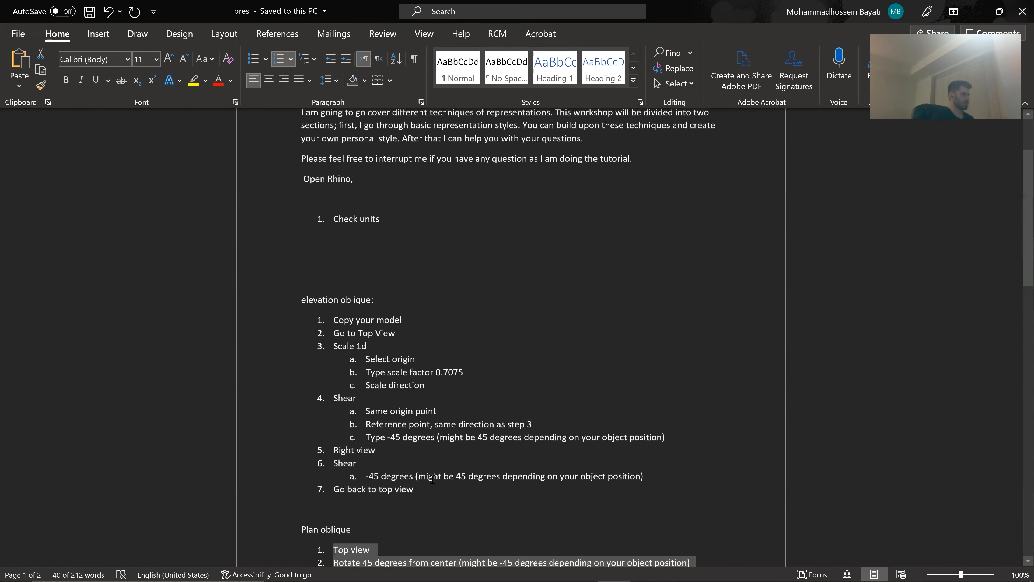
pyautogui.moveTo(420, 494); pyautogui.dragTo(300, 322)
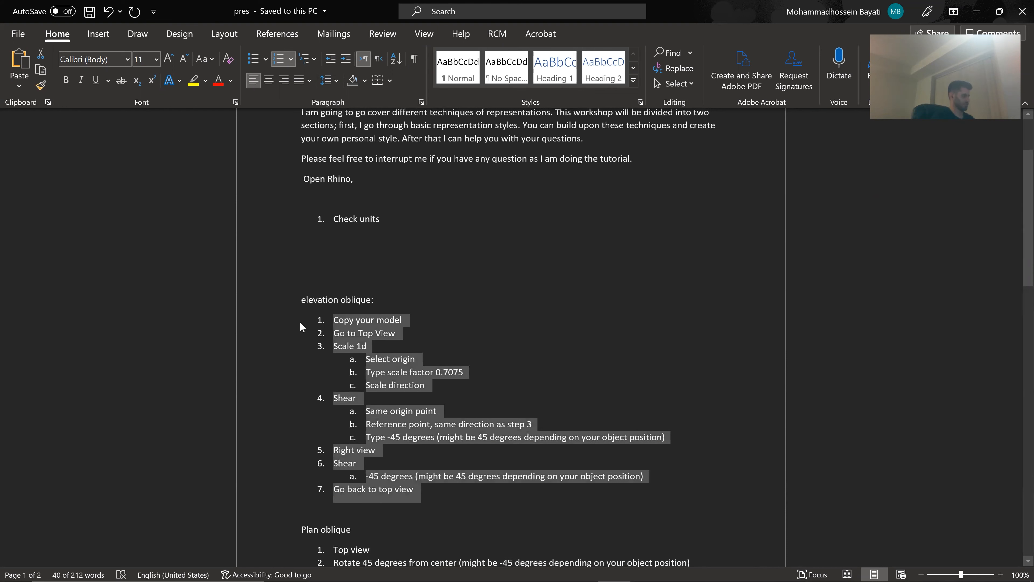
pyautogui.hotkey('alt', 'Tab')
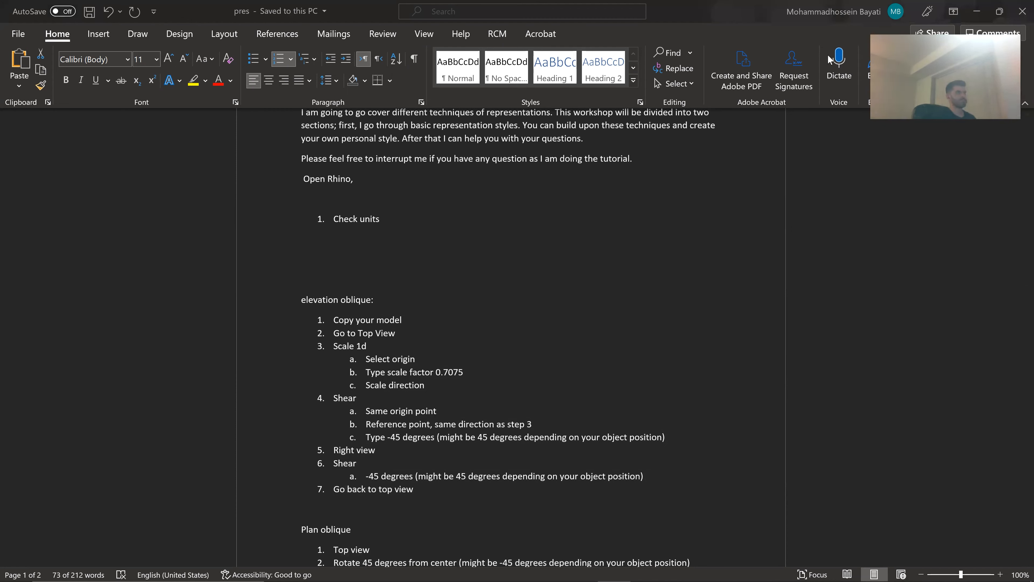
pyautogui.click(970, 7)
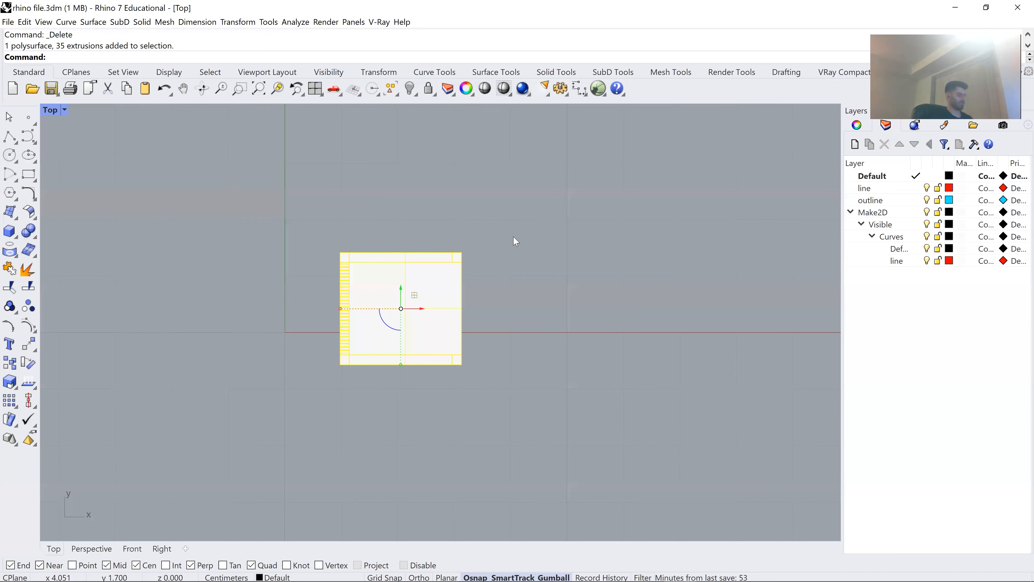
# Check the selected chair in the Perspective view and return to a close Top view of it.
pyautogui.click(110, 546)
pyautogui.write('zs')
pyautogui.press('Return')
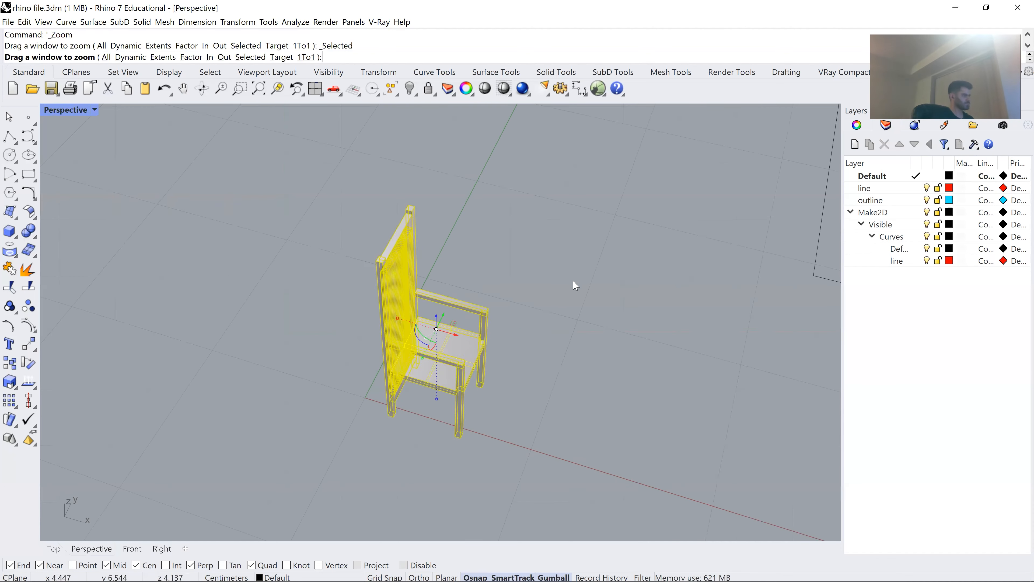
pyautogui.scroll(-5, 576, 253)
pyautogui.moveTo(464, 351); pyautogui.dragTo(348, 473)
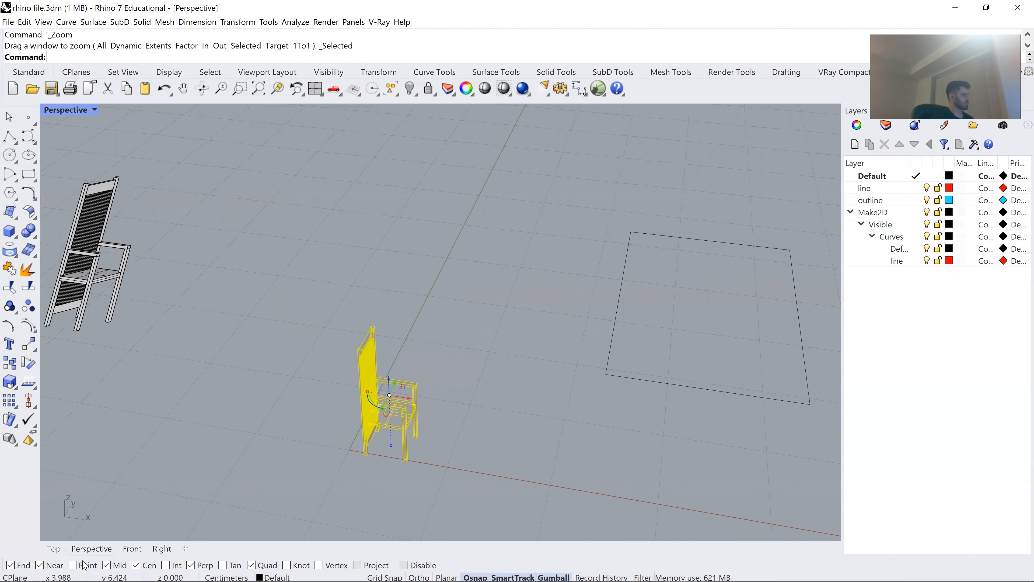
pyautogui.click(53, 549)
pyautogui.scroll(5, 387, 305)
pyautogui.scroll(-3, 387, 304)
pyautogui.write('sc')
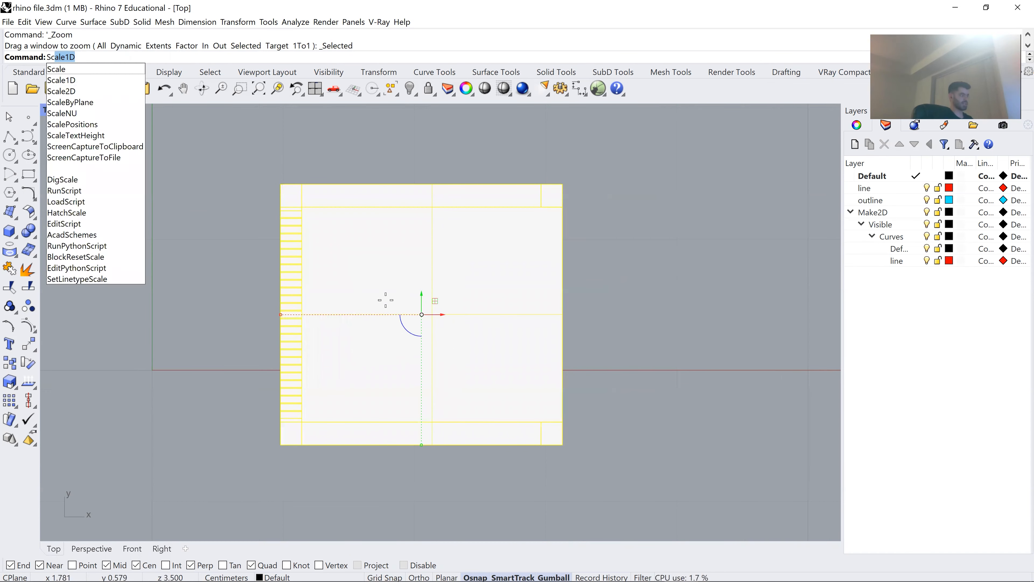
pyautogui.press('Return')
pyautogui.press('Escape')
# Scale the whole chair in one direction by 0.7075 along the Y axis, based at its lower-left corner in the Top view.
pyautogui.moveTo(595, 151); pyautogui.dragTo(197, 508)
pyautogui.write('sc')
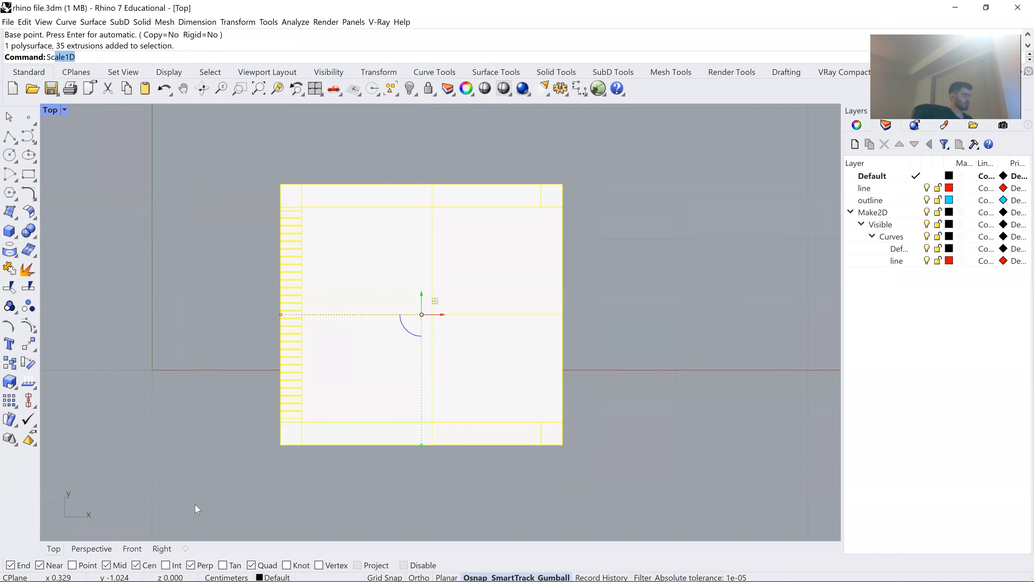
pyautogui.press('Return')
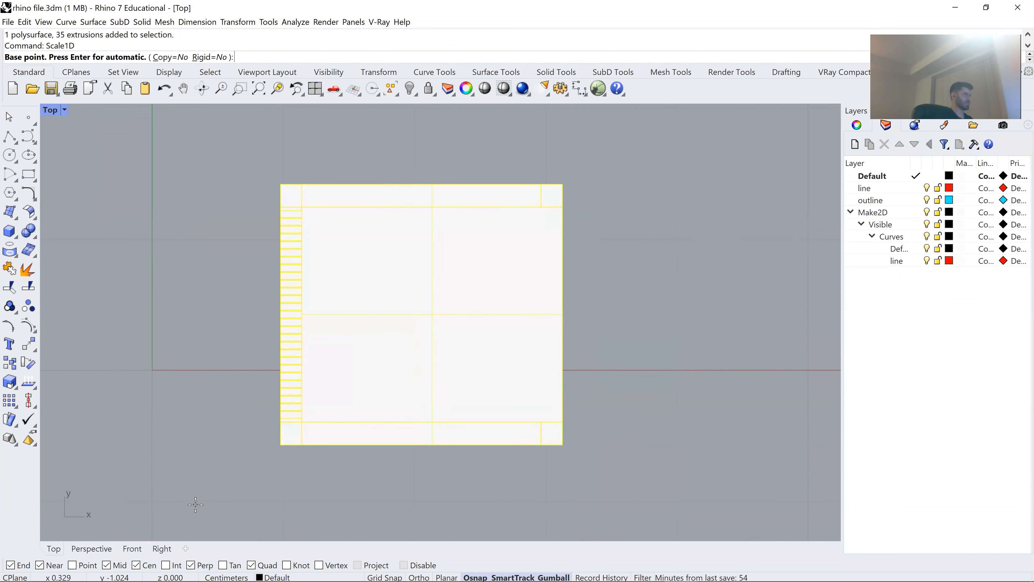
pyautogui.click(279, 444)
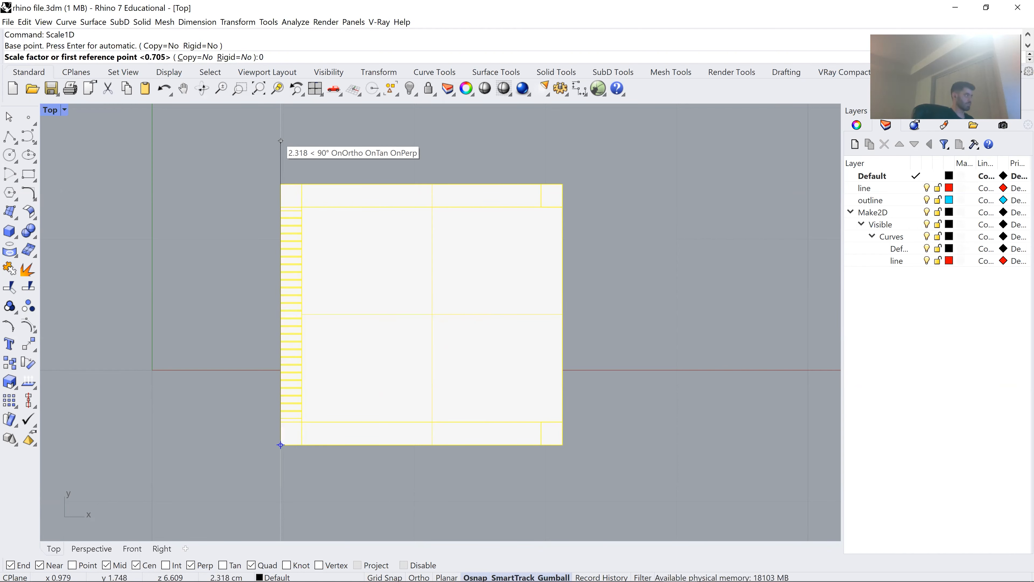
pyautogui.write('0.7075')
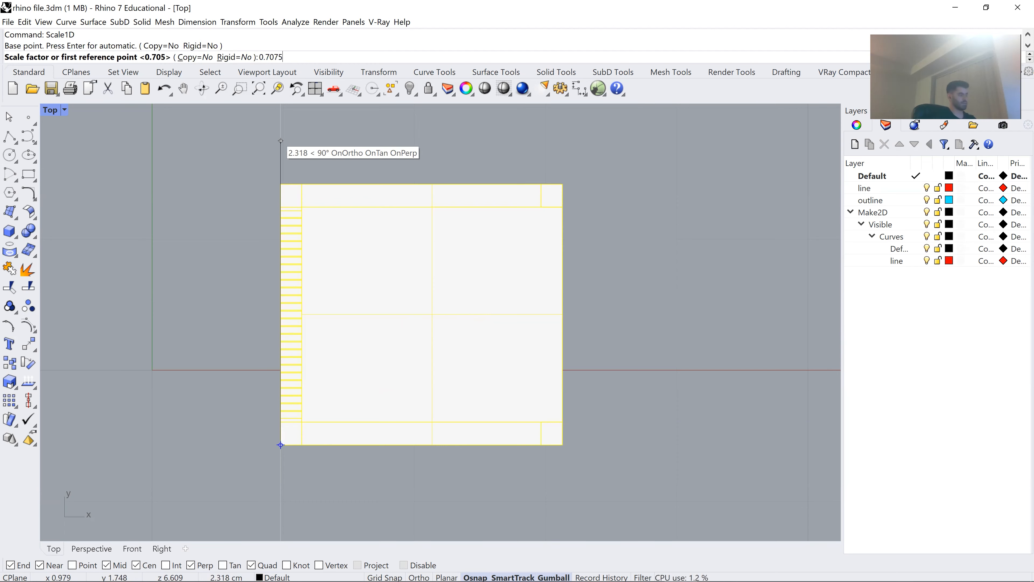
pyautogui.press('Return')
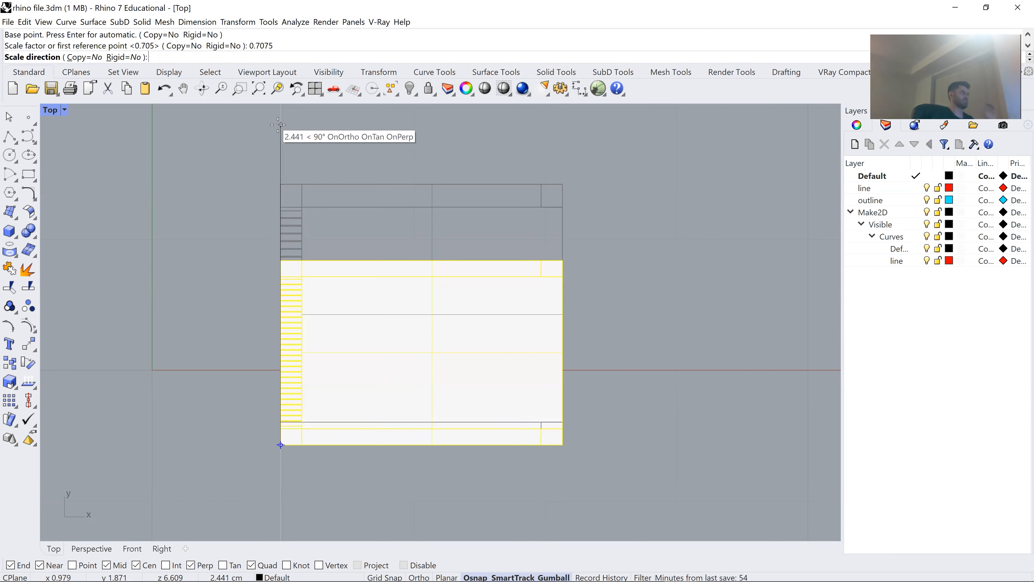
pyautogui.click(280, 124)
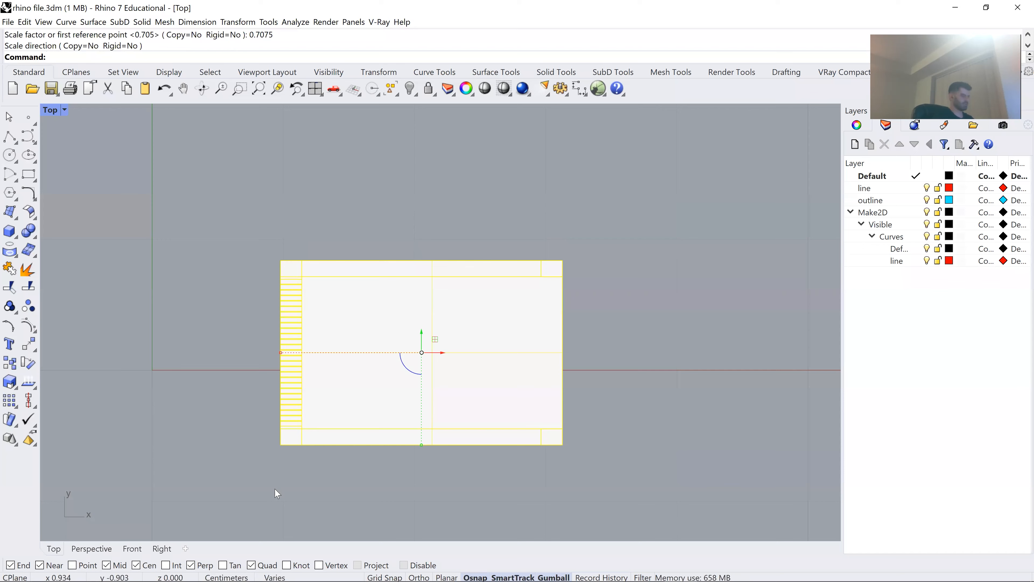
# Shear the chair by -45 degrees in the Top view, with the origin at its lower-left corner and a vertical reference.
pyautogui.write('Shear')
pyautogui.press('Return')
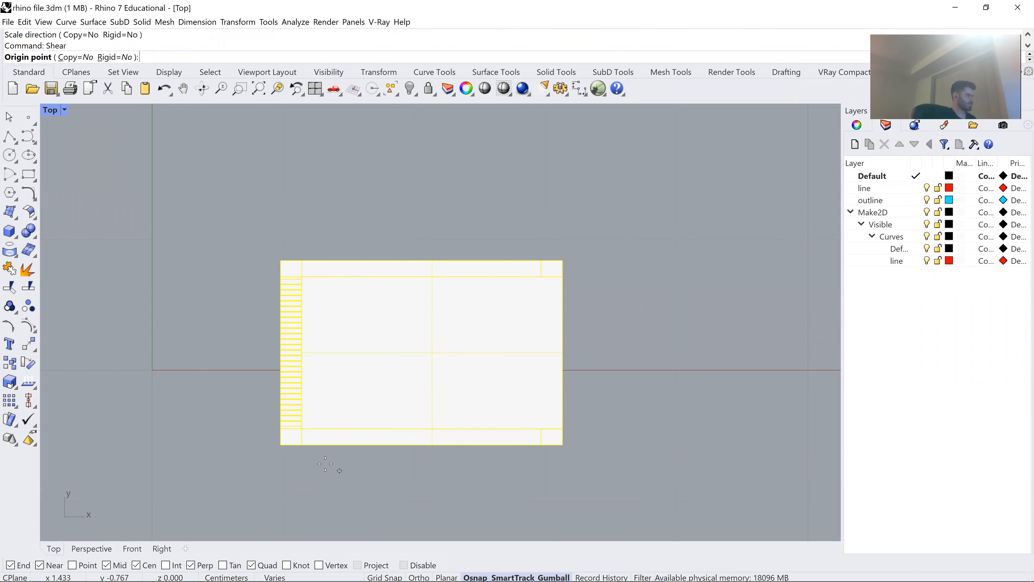
pyautogui.click(280, 445)
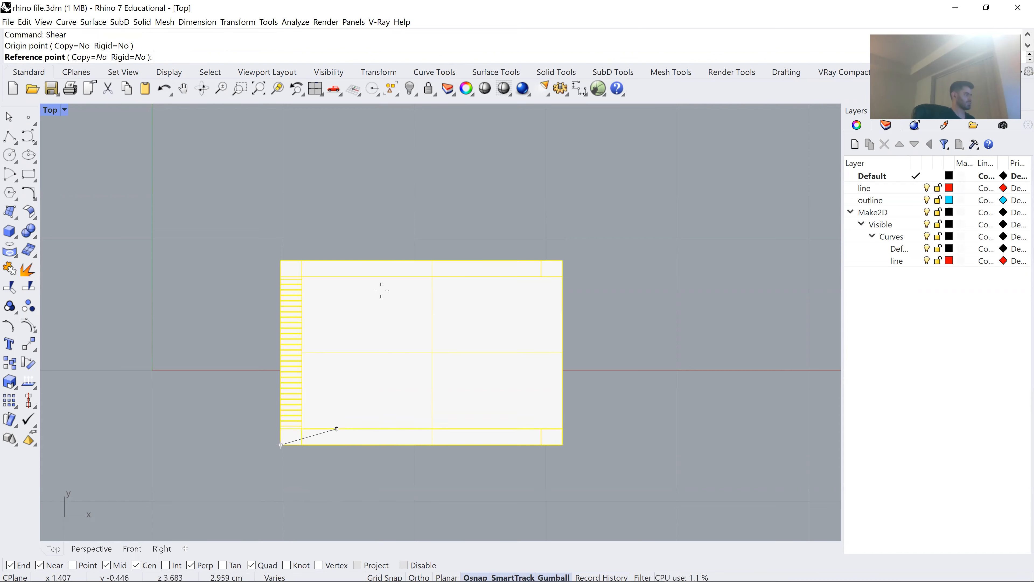
pyautogui.click(279, 208)
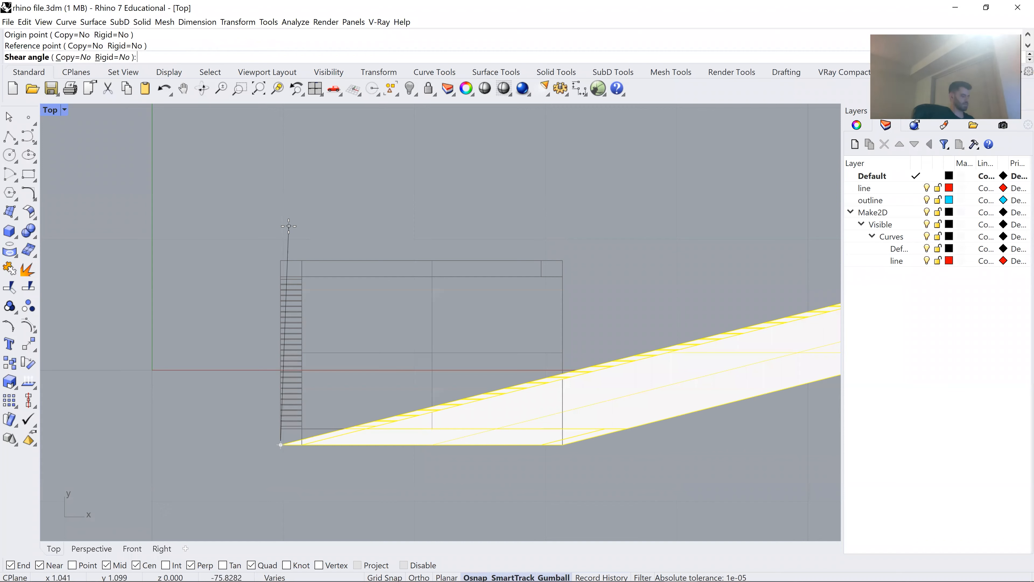
pyautogui.write('-45')
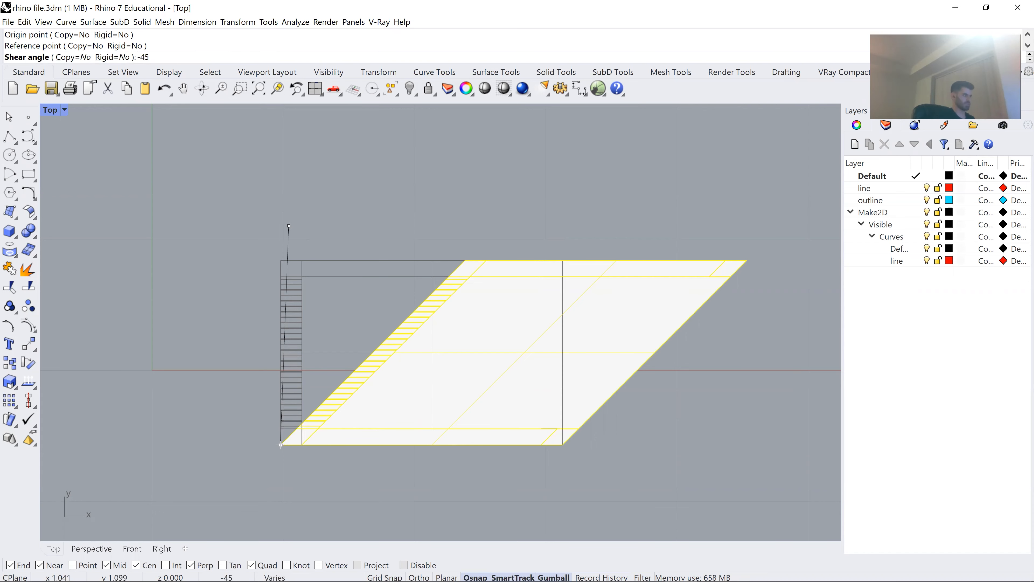
pyautogui.press('Return')
pyautogui.scroll(-2, 308, 289)
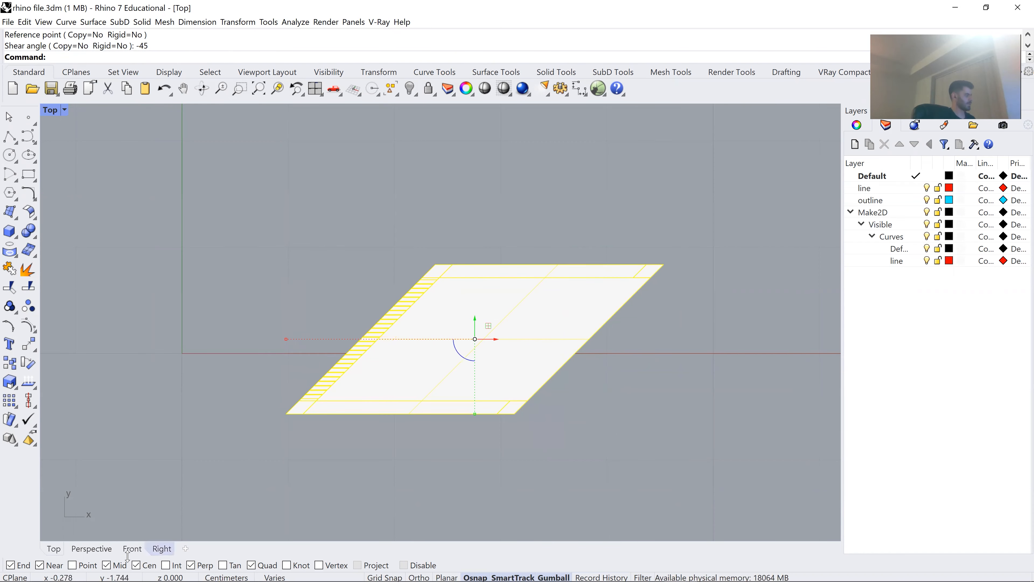
# Shear the chair by -45 degrees in the Right view, with the origin at its lower-left corner and a vertical reference.
pyautogui.click(162, 548)
pyautogui.write('zs')
pyautogui.press('Return')
pyautogui.moveTo(341, 347); pyautogui.dragTo(105, 349)
pyautogui.write('zs')
pyautogui.press('Return')
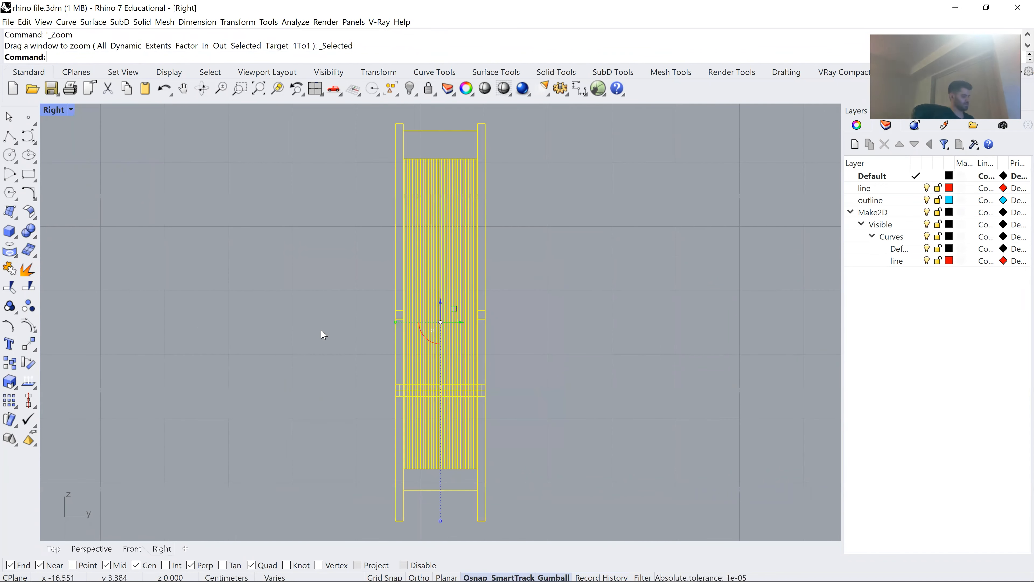
pyautogui.write('she')
pyautogui.press('Return')
pyautogui.scroll(-2, 322, 330)
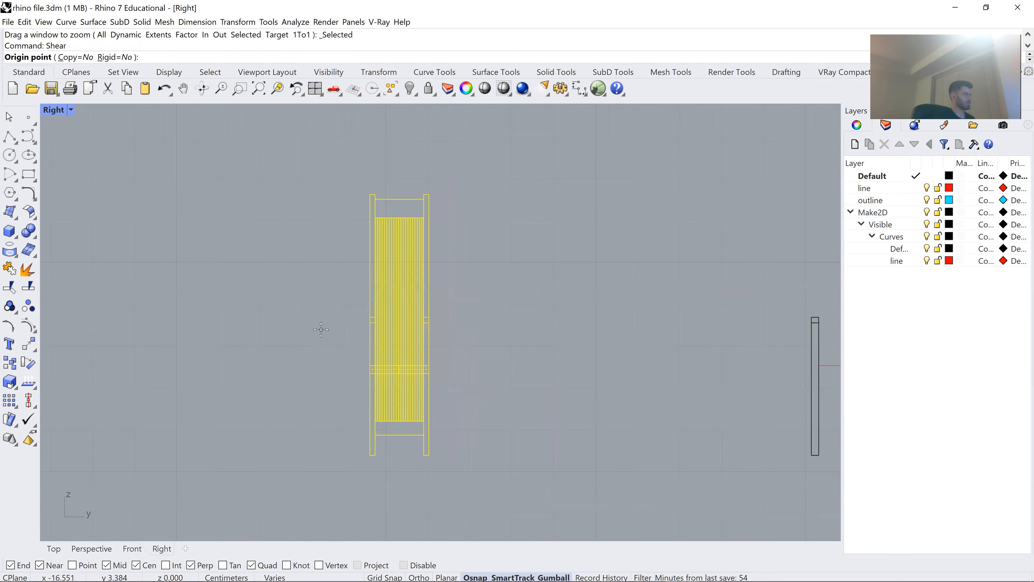
pyautogui.click(370, 455)
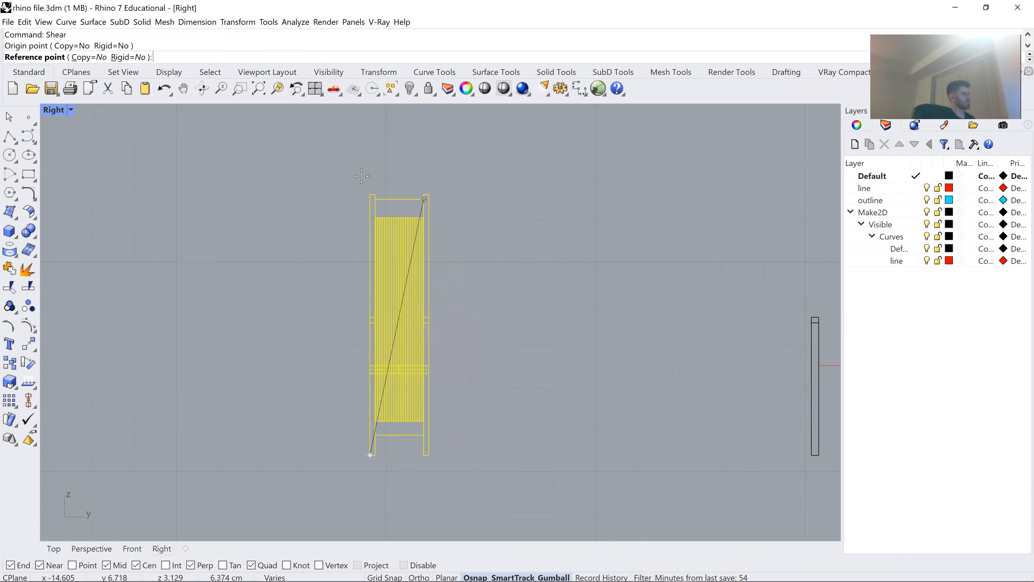
pyautogui.click(370, 171)
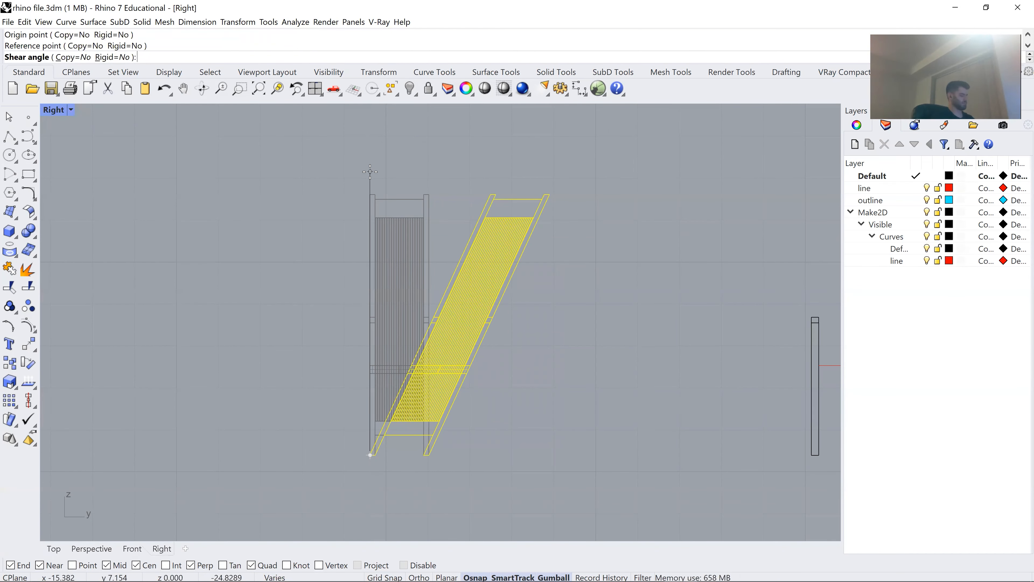
pyautogui.write('-45')
pyautogui.press('Return')
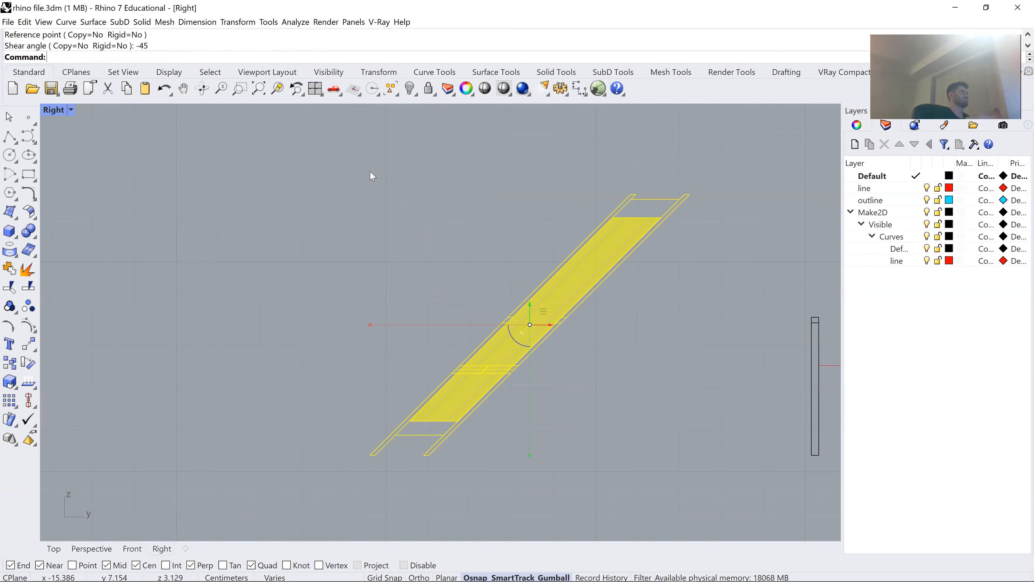
# Examine the sheared chair in the Top view as an elevation oblique.
pyautogui.click(53, 549)
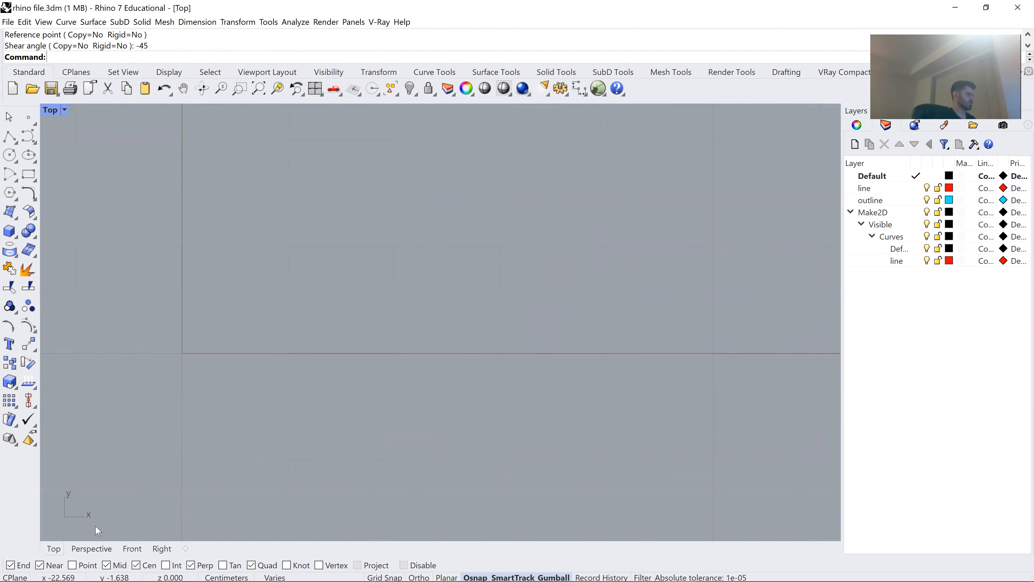
pyautogui.write('zs')
pyautogui.press('Return')
pyautogui.scroll(-8, 392, 250)
pyautogui.click(480, 198)
pyautogui.moveTo(480, 199); pyautogui.dragTo(302, 448)
pyautogui.write('zs')
pyautogui.press('Return')
pyautogui.click(655, 259)
pyautogui.scroll(-6, 654, 261)
pyautogui.moveTo(659, 248); pyautogui.dragTo(445, 311)
pyautogui.scroll(-4, 461, 298)
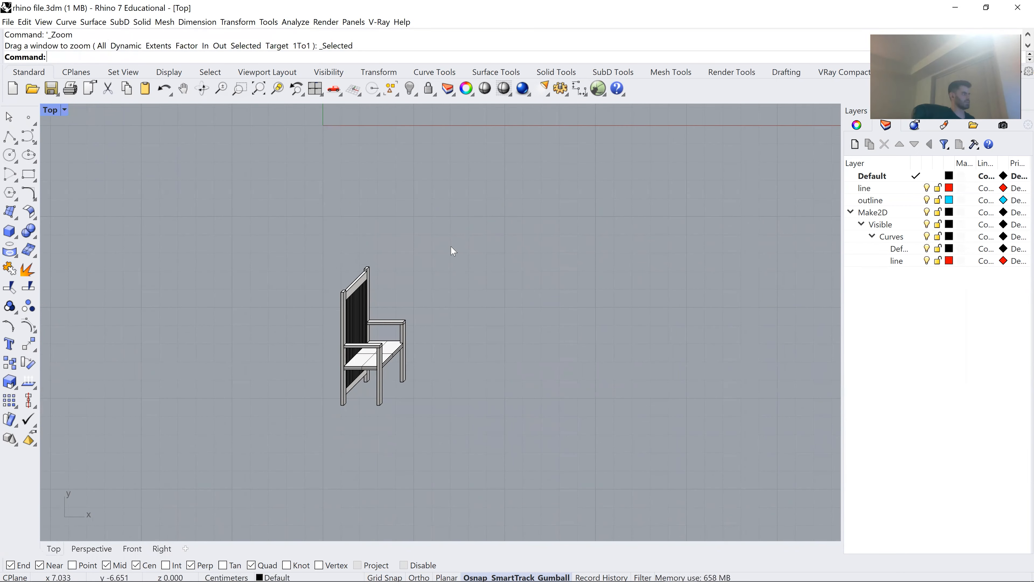
pyautogui.scroll(-5, 454, 251)
# Undo both shears and the one-directional scaling of the chair.
pyautogui.hotkey('ctrl', 'z')
pyautogui.hotkey('ctrl', 'z')
pyautogui.hotkey('ctrl', 'z')
pyautogui.click(556, 344)
pyautogui.moveTo(422, 276); pyautogui.dragTo(444, 316)
pyautogui.hotkey('ctrl', 'z')
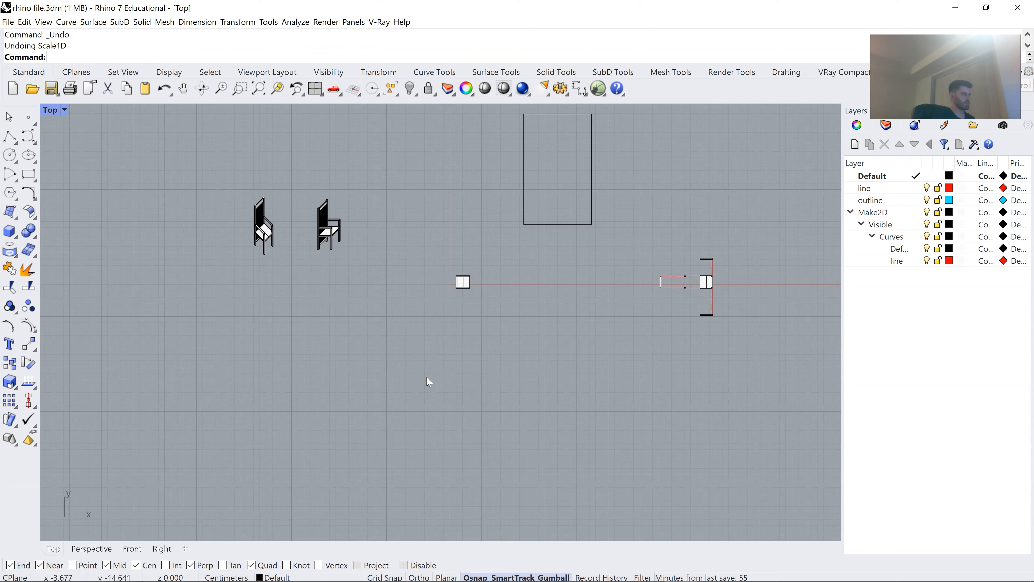
pyautogui.scroll(4, 454, 290)
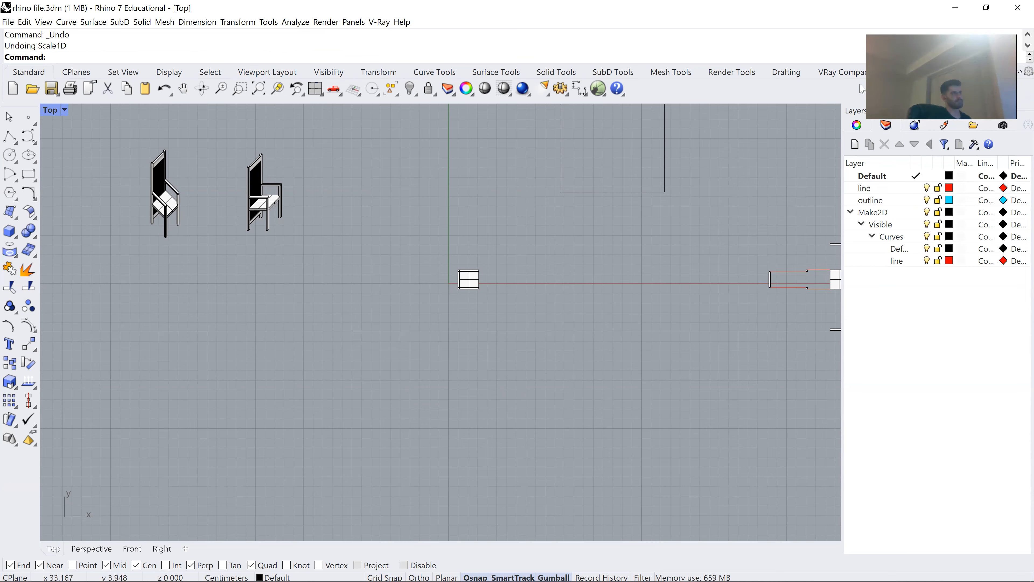
# Select the upright chair near the origin and inspect it up close in the Top view.
pyautogui.scroll(-8, 488, 260)
pyautogui.moveTo(496, 264); pyautogui.dragTo(346, 304)
pyautogui.write('zs')
pyautogui.press('Return')
pyautogui.scroll(-10, 645, 334)
pyautogui.moveTo(678, 275); pyautogui.dragTo(610, 397)
pyautogui.write('zs')
pyautogui.press('Return')
pyautogui.scroll(-6, 468, 312)
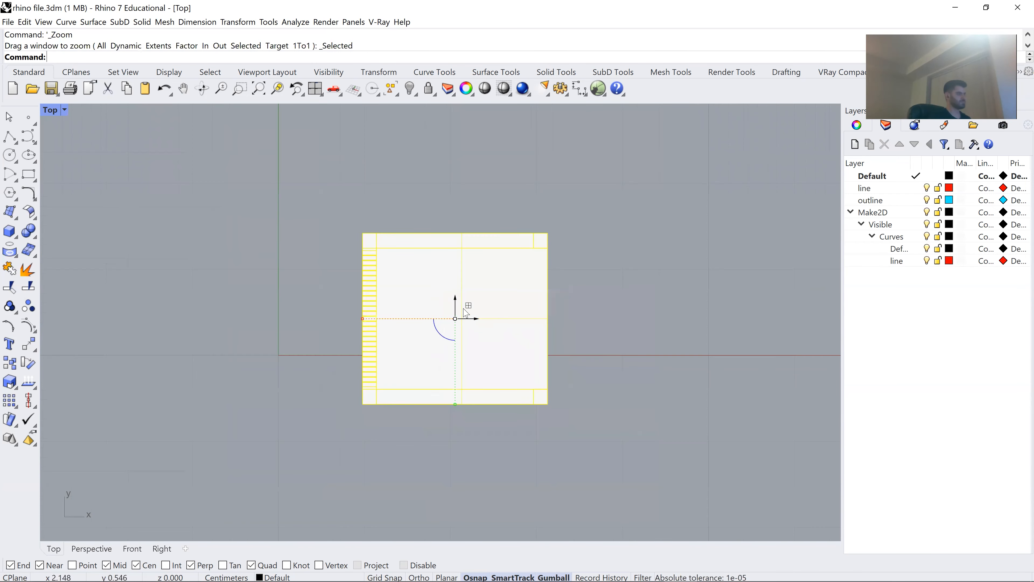
pyautogui.scroll(3, 455, 316)
pyautogui.click(65, 111)
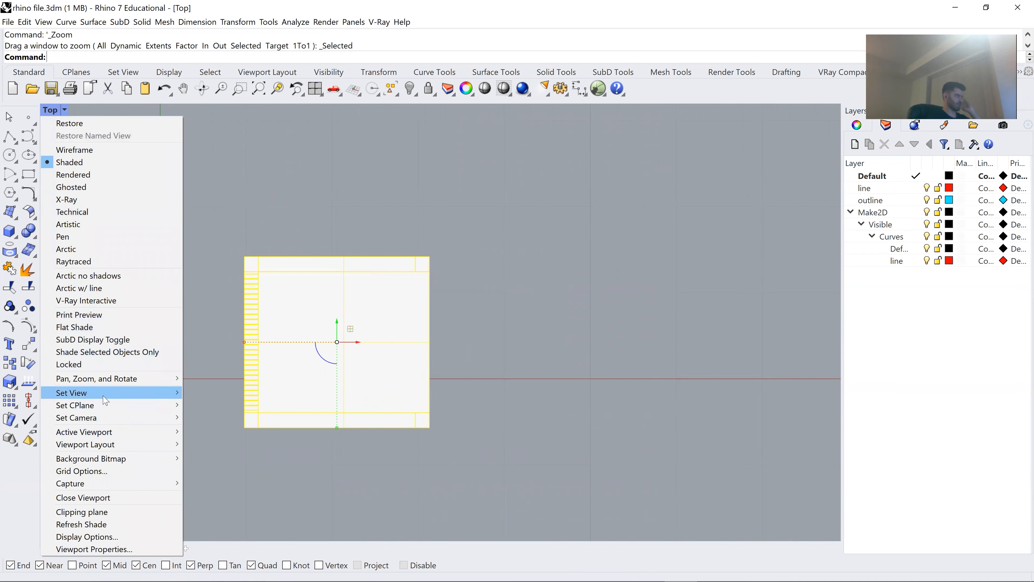
pyautogui.moveTo(104, 397)
pyautogui.moveTo(237, 506)
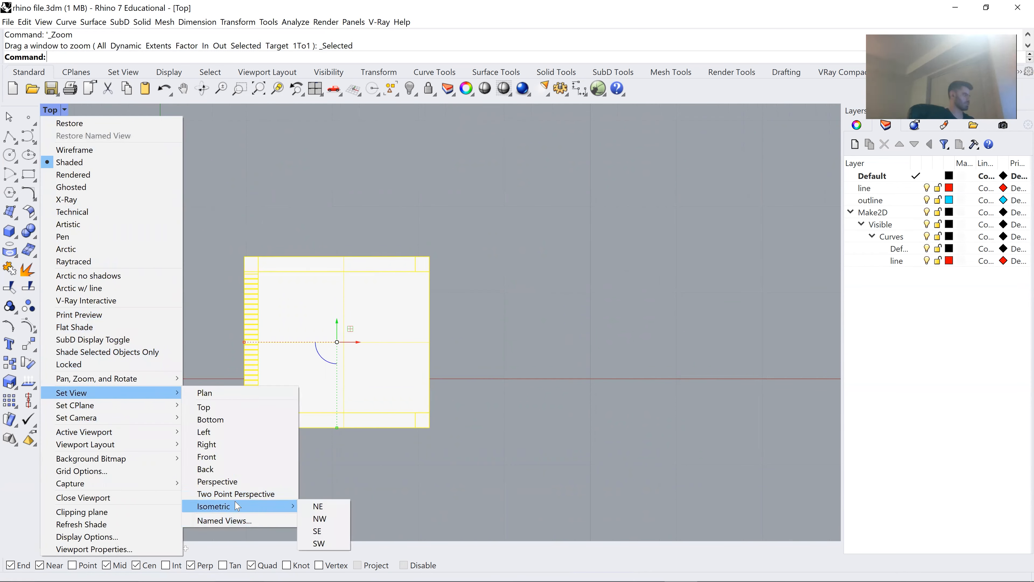
pyautogui.click(223, 138)
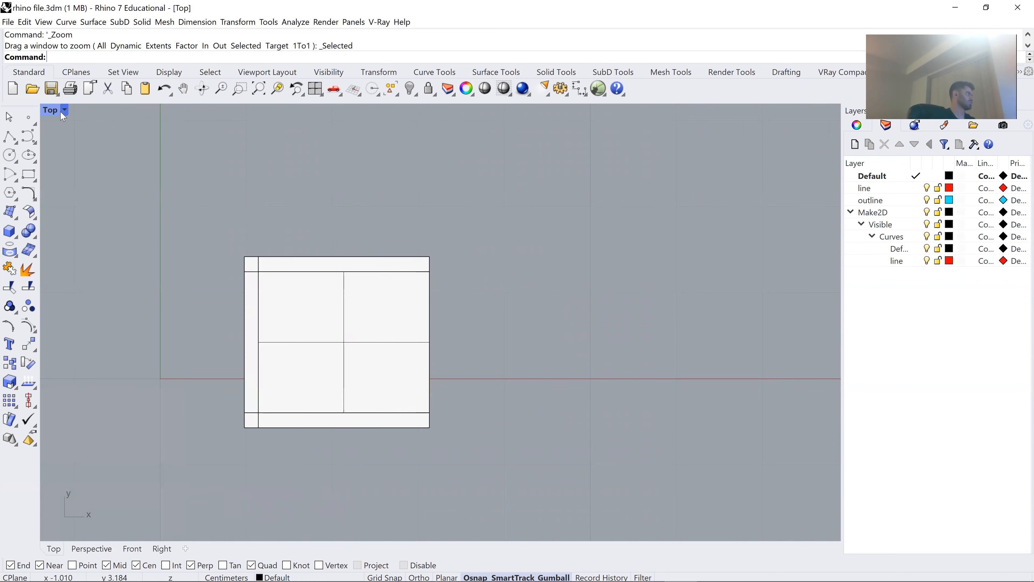
# Set the Top viewport to the SE isometric view and zoom in on the upright chair near the origin.
pyautogui.click(63, 114)
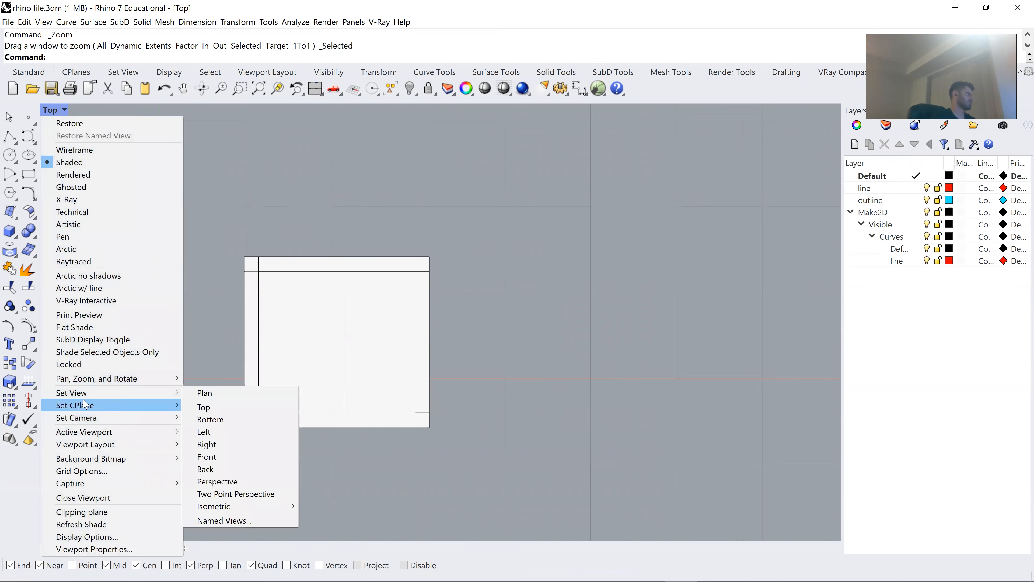
pyautogui.moveTo(88, 397)
pyautogui.moveTo(226, 507)
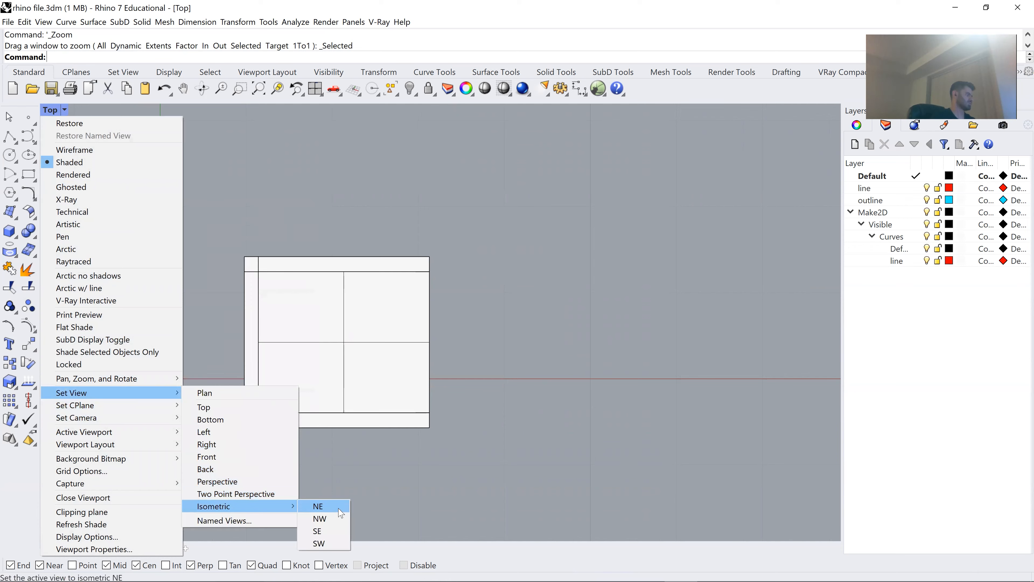
pyautogui.click(329, 531)
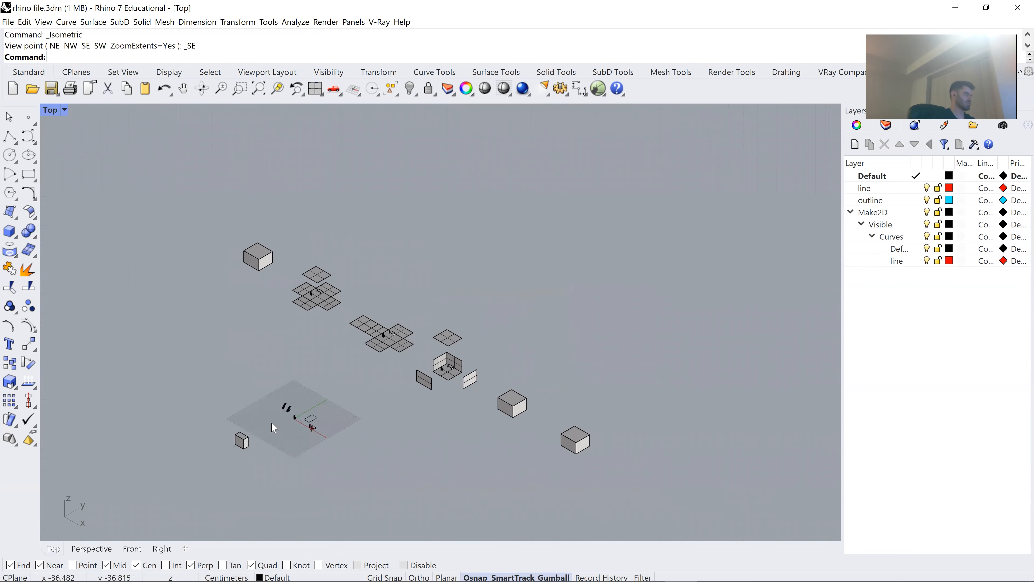
pyautogui.scroll(3, 272, 423)
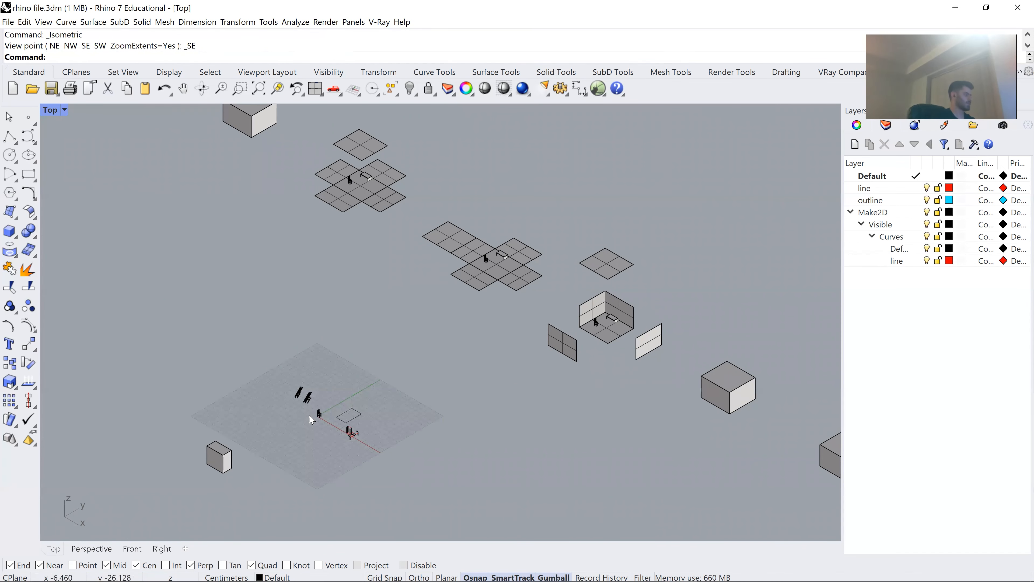
pyautogui.click(314, 430)
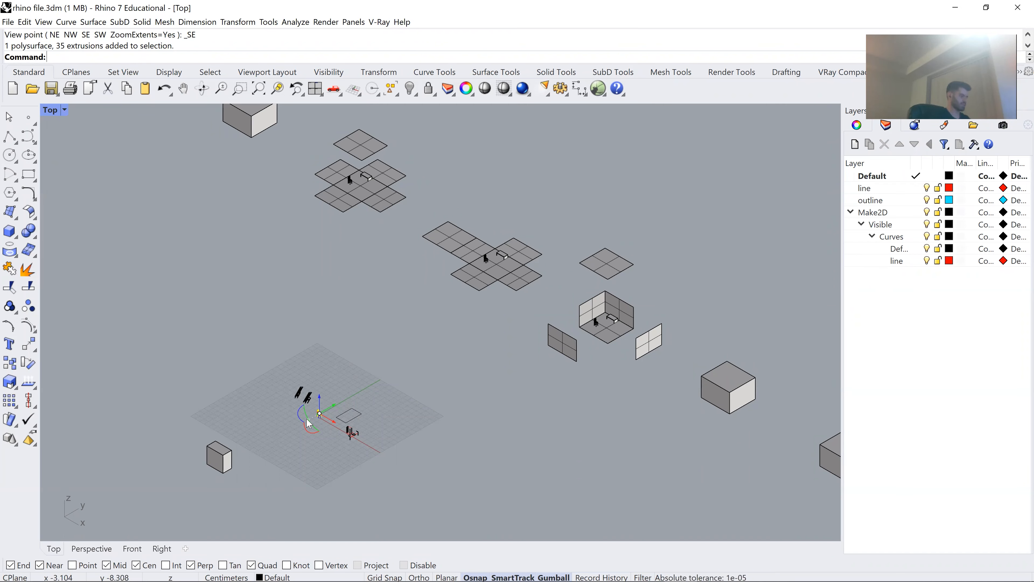
pyautogui.press('Return')
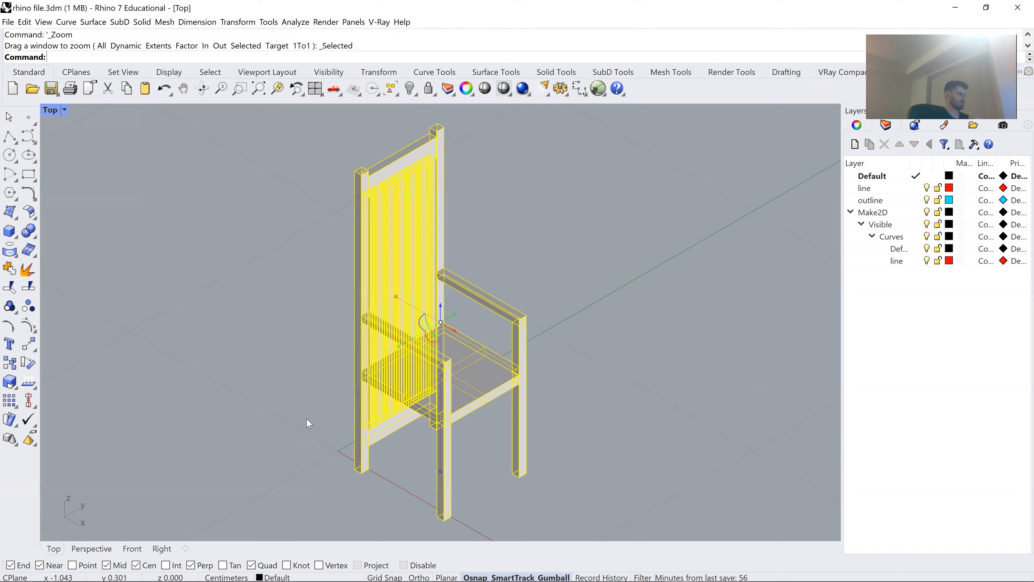
pyautogui.click(570, 213)
pyautogui.scroll(-3, 561, 212)
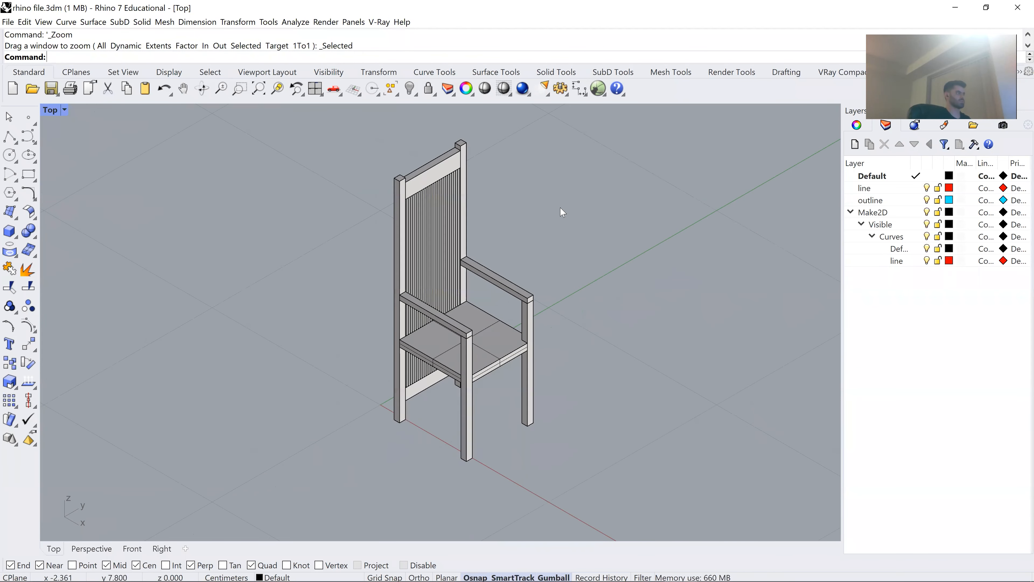
# Examine the chair near the origin in the SE isometric view.
pyautogui.moveTo(374, 427); pyautogui.dragTo(369, 434)
pyautogui.write('zs')
pyautogui.press('Return')
pyautogui.click(526, 261)
pyautogui.moveTo(535, 252); pyautogui.dragTo(517, 305)
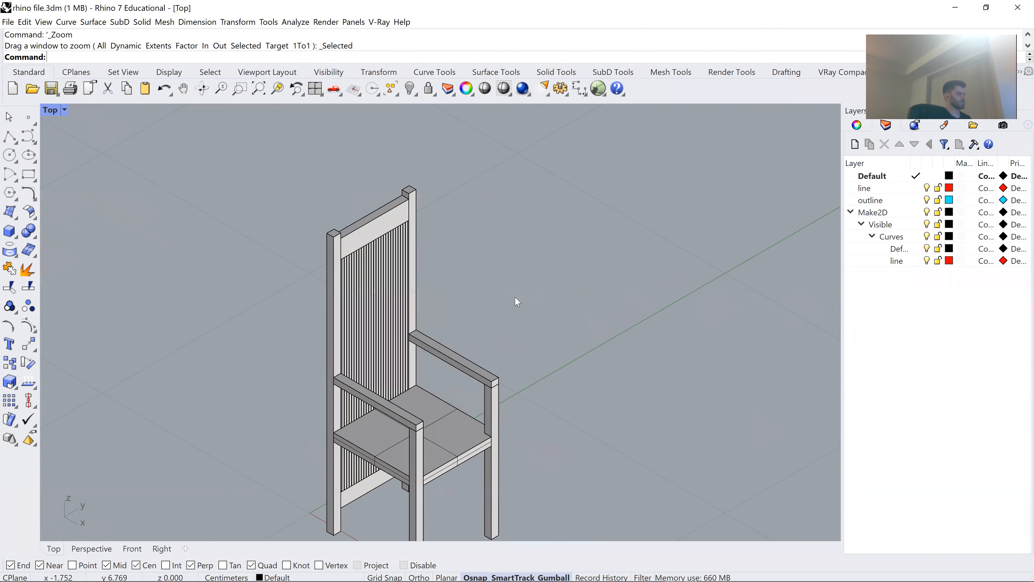
pyautogui.scroll(-6, 516, 302)
pyautogui.moveTo(526, 243); pyautogui.dragTo(393, 422)
pyautogui.click(586, 280)
# Duplicate the whole chair in the negative Y direction with the gumball and zoom to the copy.
pyautogui.moveTo(584, 183); pyautogui.dragTo(420, 455)
pyautogui.scroll(-6, 436, 384)
pyautogui.scroll(5, 456, 367)
pyautogui.scroll(1, 517, 326)
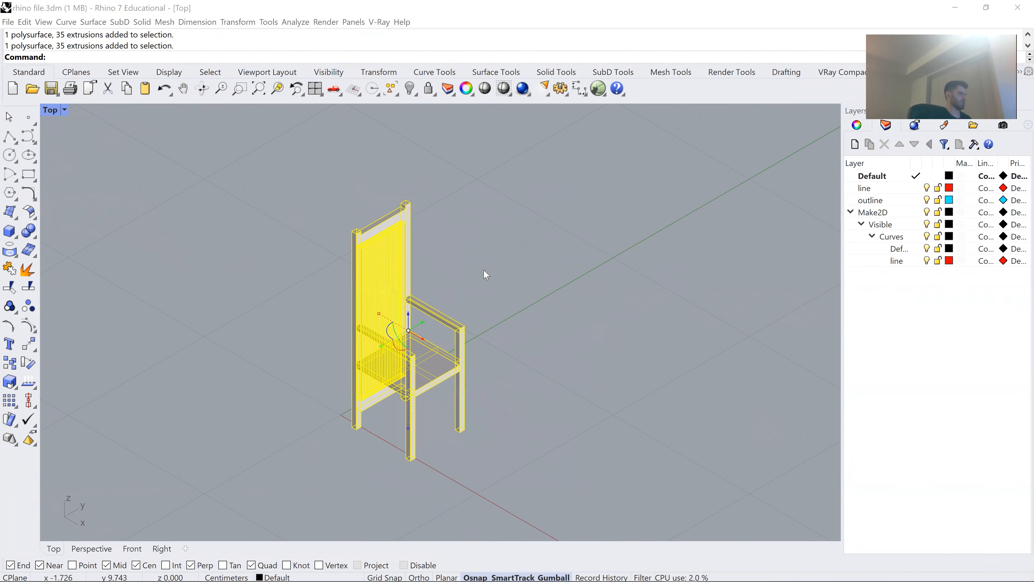
pyautogui.scroll(-3, 486, 274)
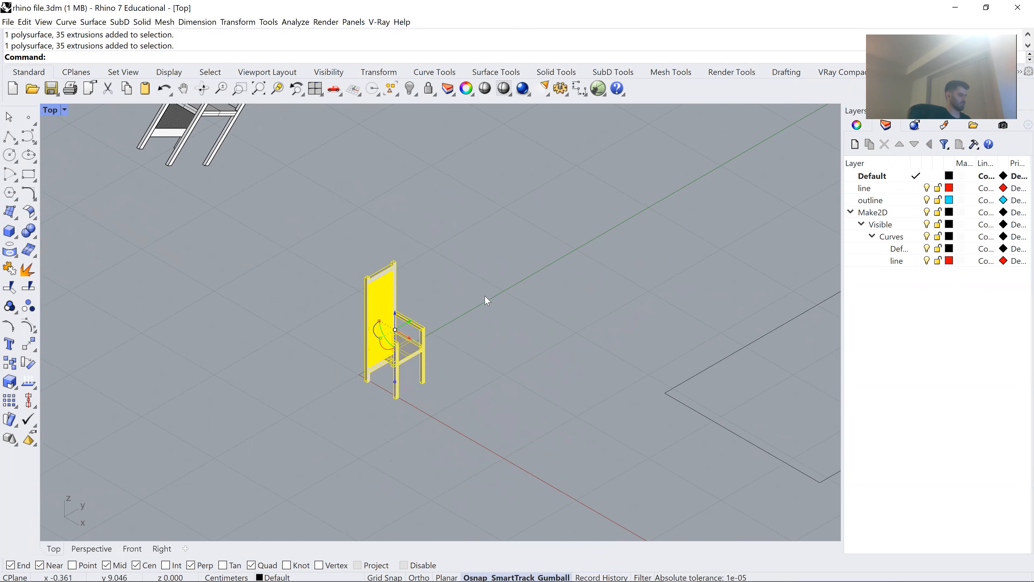
pyautogui.press('alt')
pyautogui.moveTo(409, 325); pyautogui.dragTo(205, 439)
pyautogui.press('alt')
pyautogui.write('zs')
pyautogui.press('Return')
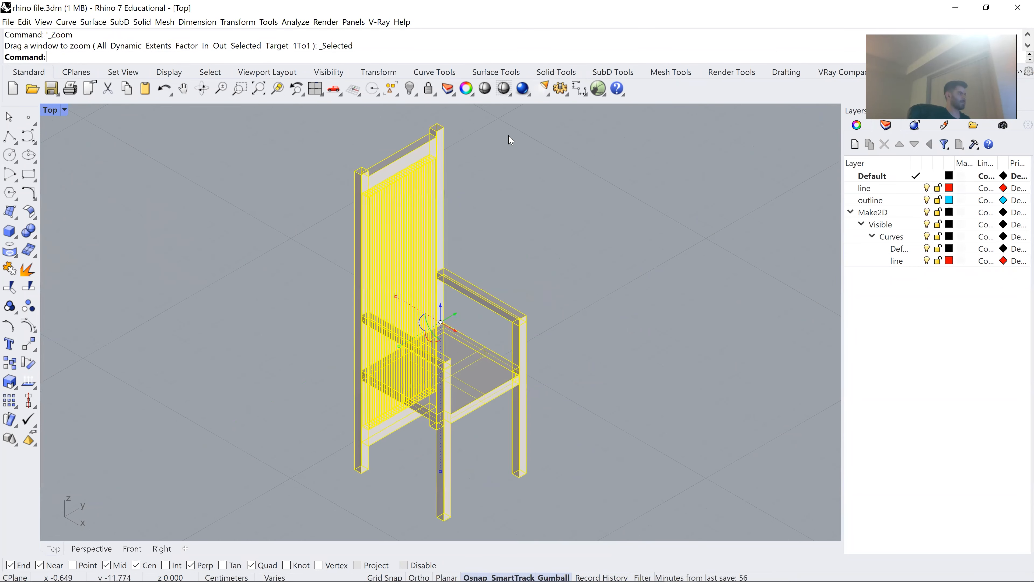
# Select the duplicated chair and generate its Make2D drawing from the current isometric view, maintaining source layers.
pyautogui.scroll(-3, 418, 373)
pyautogui.scroll(-5, 540, 258)
pyautogui.moveTo(509, 235); pyautogui.dragTo(478, 264)
pyautogui.hotkey('ctrl', 'z')
pyautogui.moveTo(514, 233); pyautogui.dragTo(443, 281)
pyautogui.click(376, 374)
pyautogui.click(425, 294)
pyautogui.write('zs')
pyautogui.press('Return')
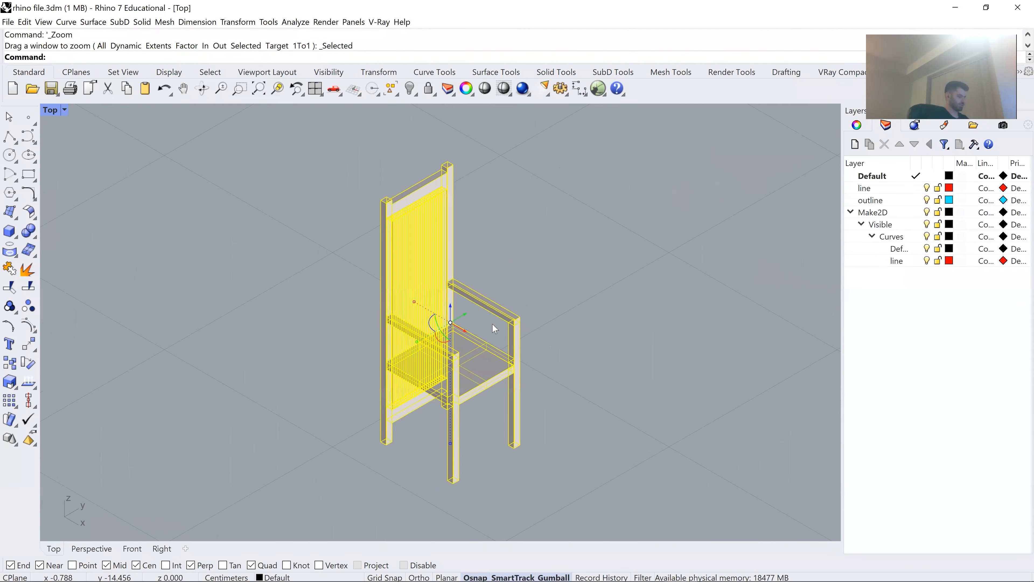
pyautogui.write('make2d')
pyautogui.press('Return')
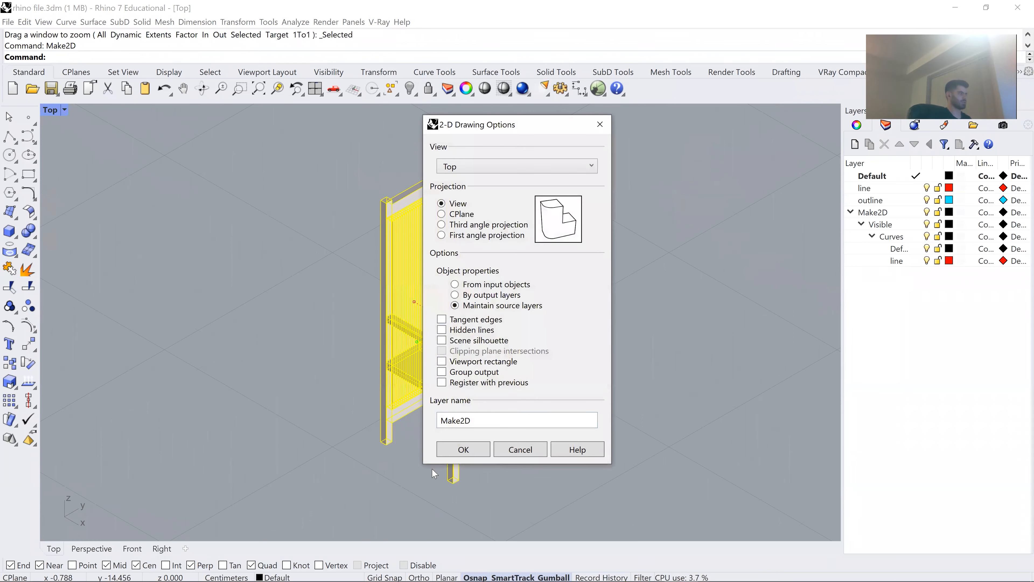
pyautogui.click(462, 450)
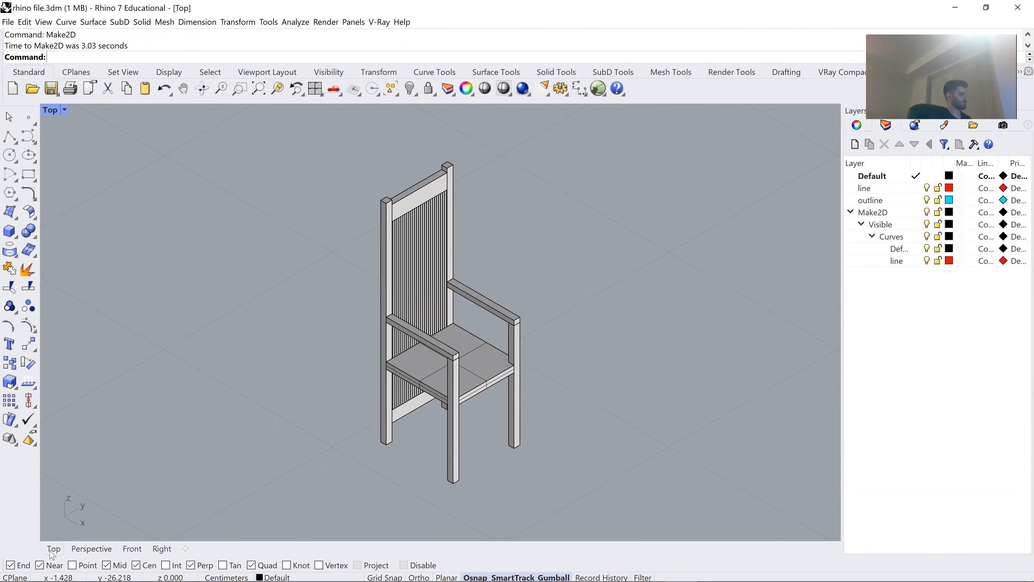
# Generate a second Make2D drawing of the duplicated chair with Scene silhouette enabled.
pyautogui.scroll(-6, 349, 344)
pyautogui.scroll(3, 233, 375)
pyautogui.scroll(1, 330, 365)
pyautogui.click(313, 344)
pyautogui.hotkey('ctrl', 'shift', 'e')
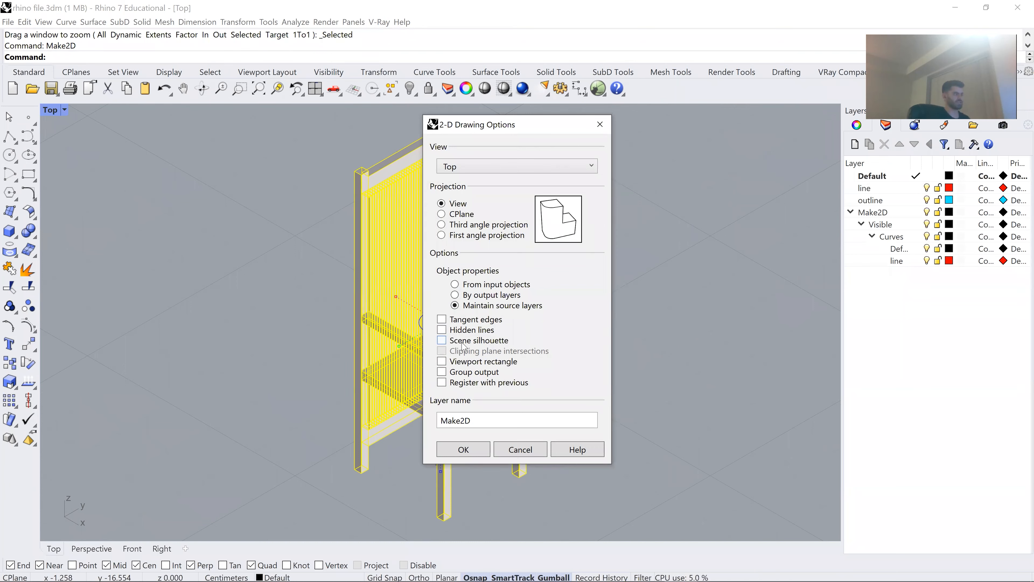
pyautogui.click(446, 342)
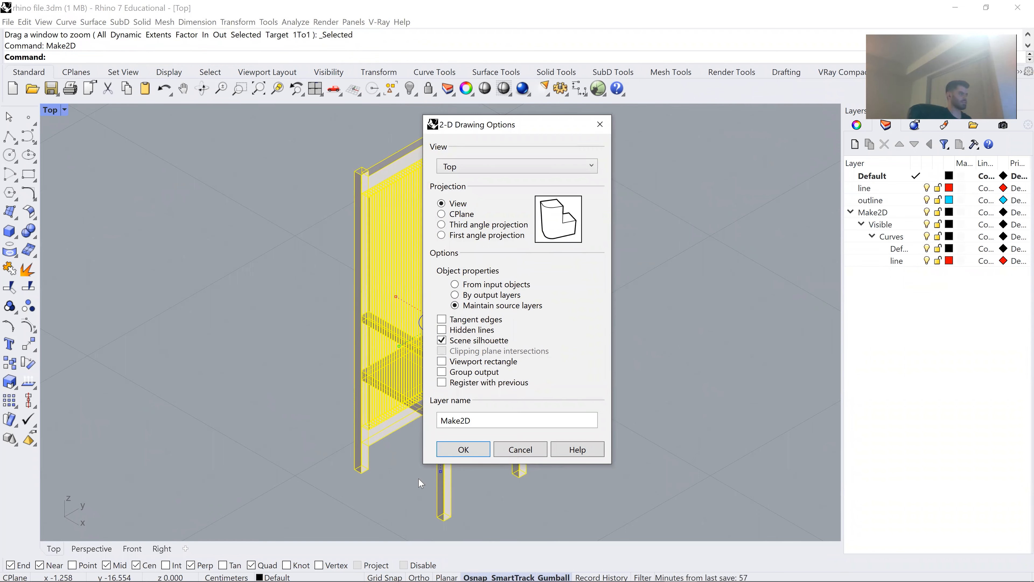
pyautogui.click(448, 449)
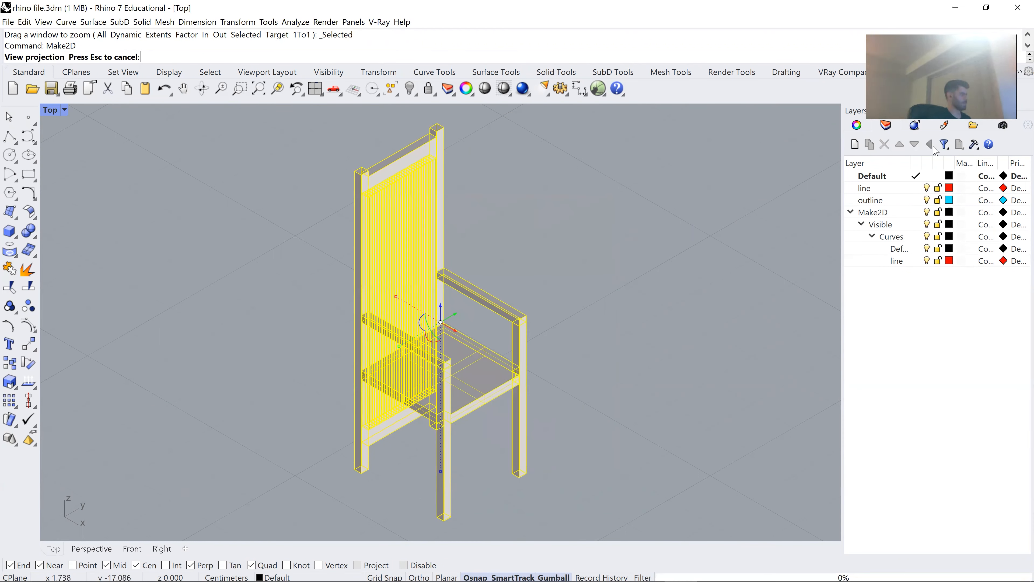
# Set the Top viewport back to the Top view and zoom to the new 2D chair drawing.
pyautogui.click(91, 548)
pyautogui.click(53, 548)
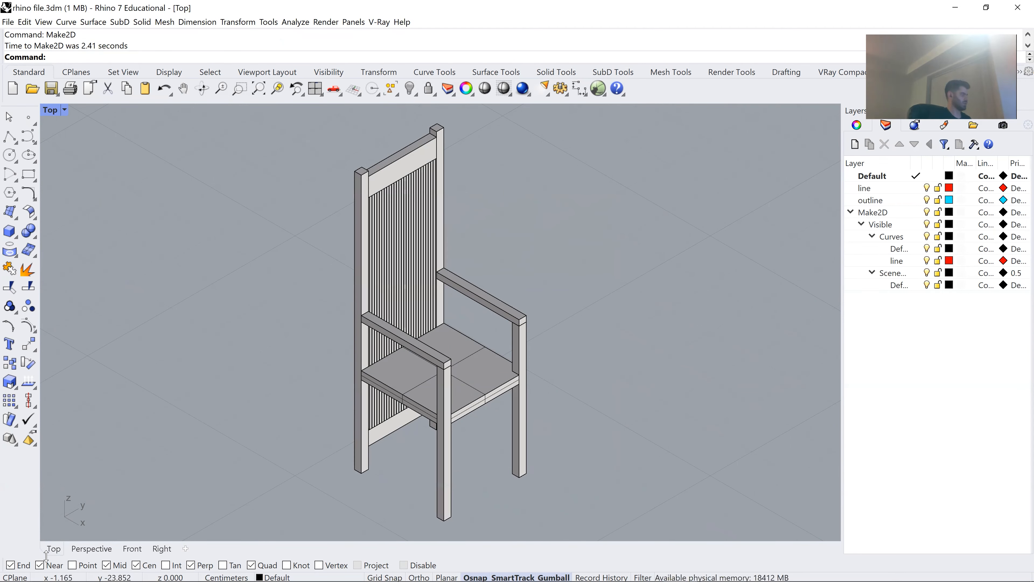
pyautogui.scroll(-15, 411, 303)
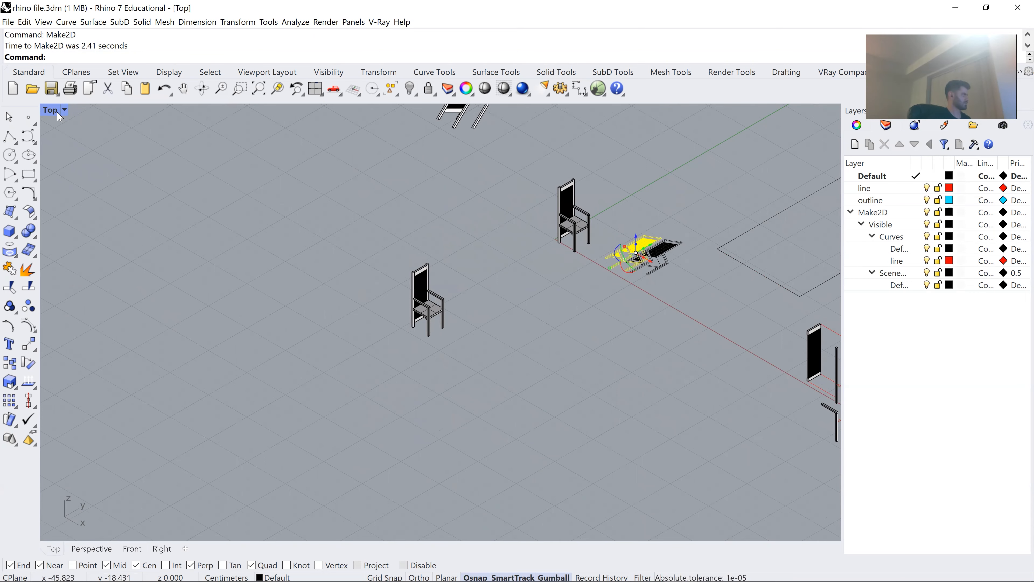
pyautogui.scroll(-2, 252, 310)
pyautogui.scroll(-4, 252, 309)
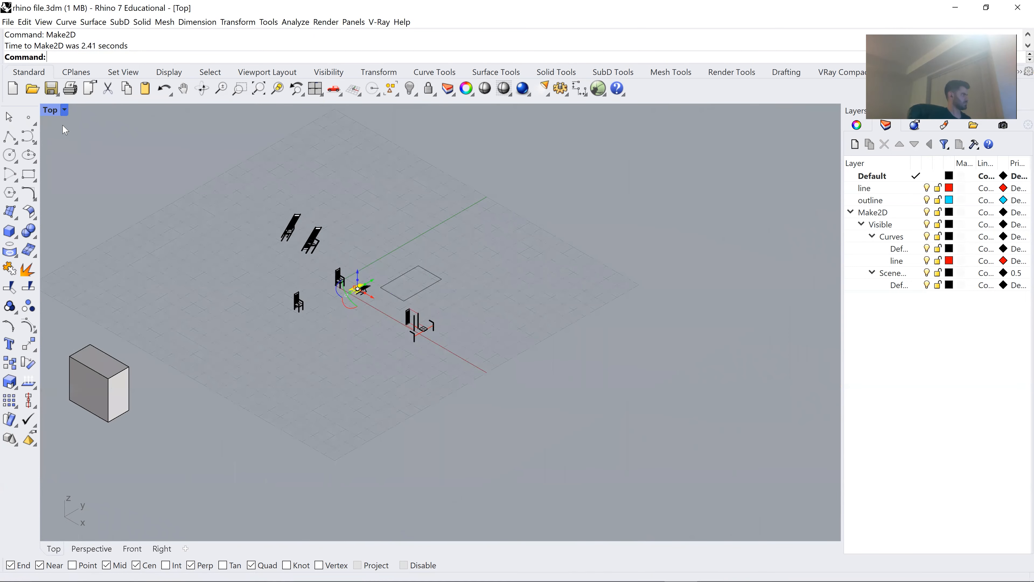
pyautogui.click(64, 110)
pyautogui.moveTo(163, 392)
pyautogui.click(203, 405)
pyautogui.write('zs')
pyautogui.press('Return')
pyautogui.scroll(-6, 413, 321)
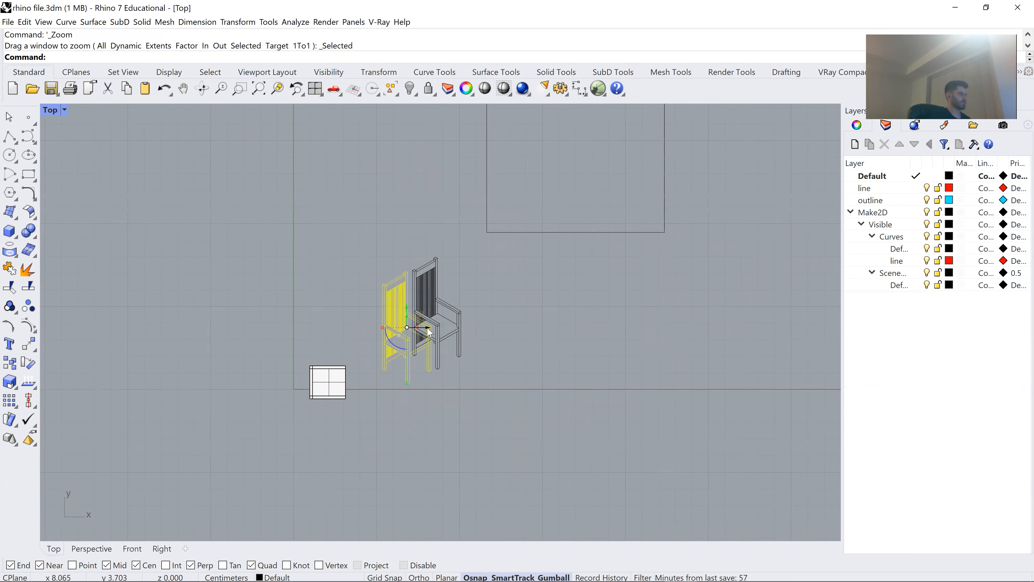
# Move the new 2D chair drawing in the negative X and negative Y directions, clear of the other drawing.
pyautogui.scroll(-5, 429, 328)
pyautogui.moveTo(434, 327); pyautogui.dragTo(311, 345)
pyautogui.moveTo(297, 308); pyautogui.dragTo(297, 384)
pyautogui.scroll(4, 298, 399)
pyautogui.write('zs')
pyautogui.press('Return')
pyautogui.scroll(2, 310, 399)
pyautogui.click(616, 308)
pyautogui.scroll(-8, 618, 313)
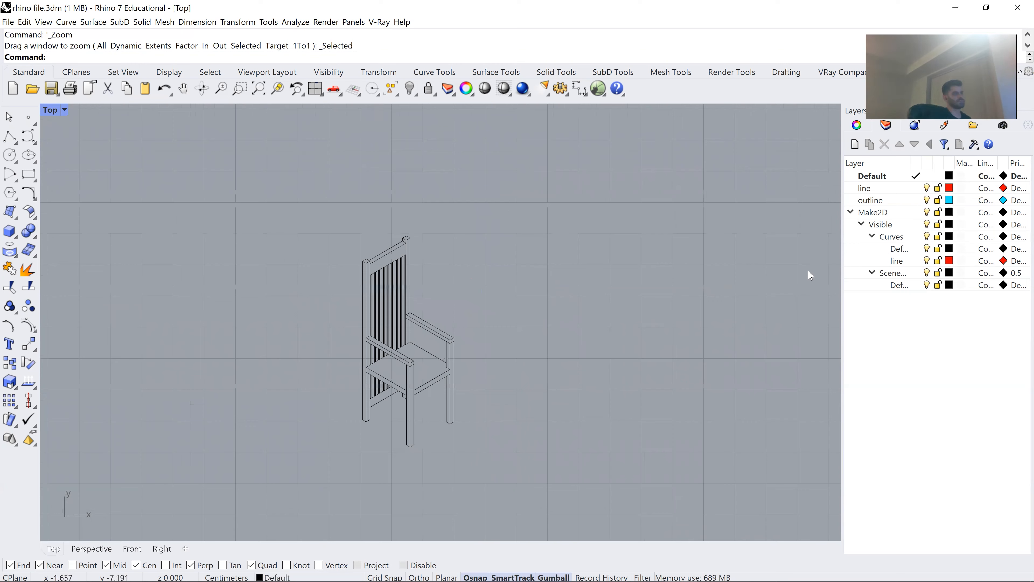
pyautogui.scroll(4, 457, 318)
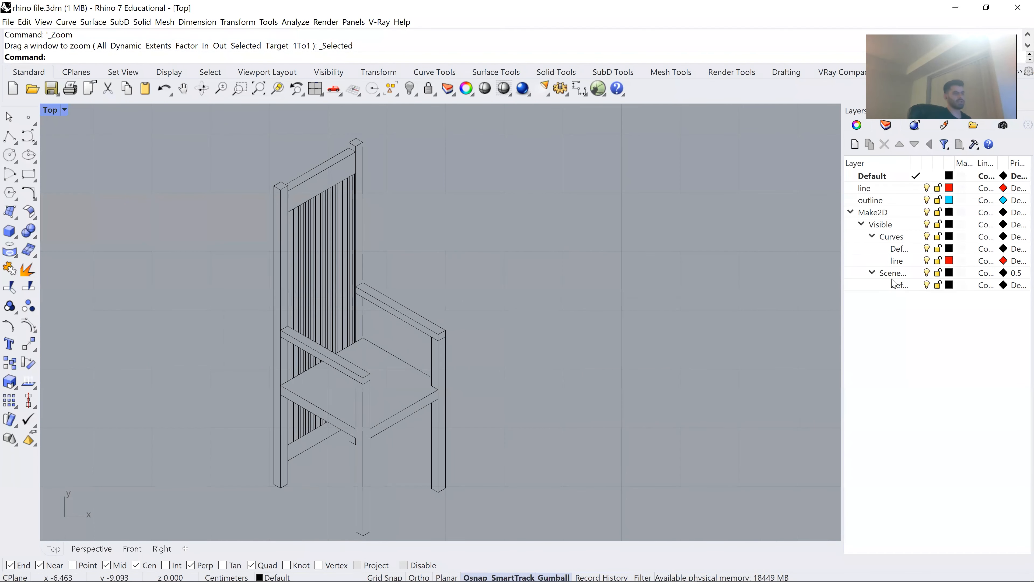
# Select all objects on the Default sublayer of SceneSilhouetteCurves.
pyautogui.click(901, 276)
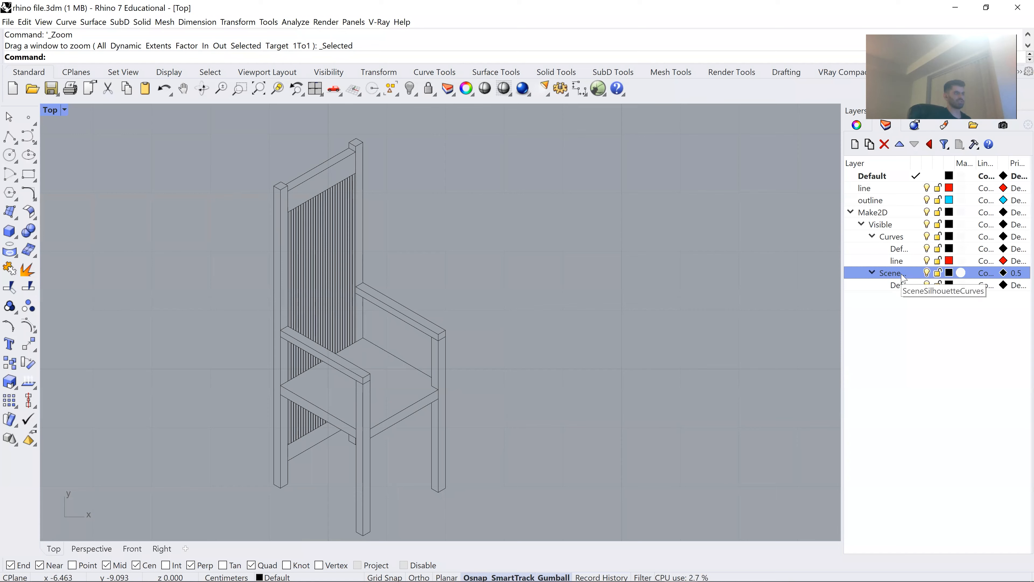
pyautogui.rightClick(903, 279)
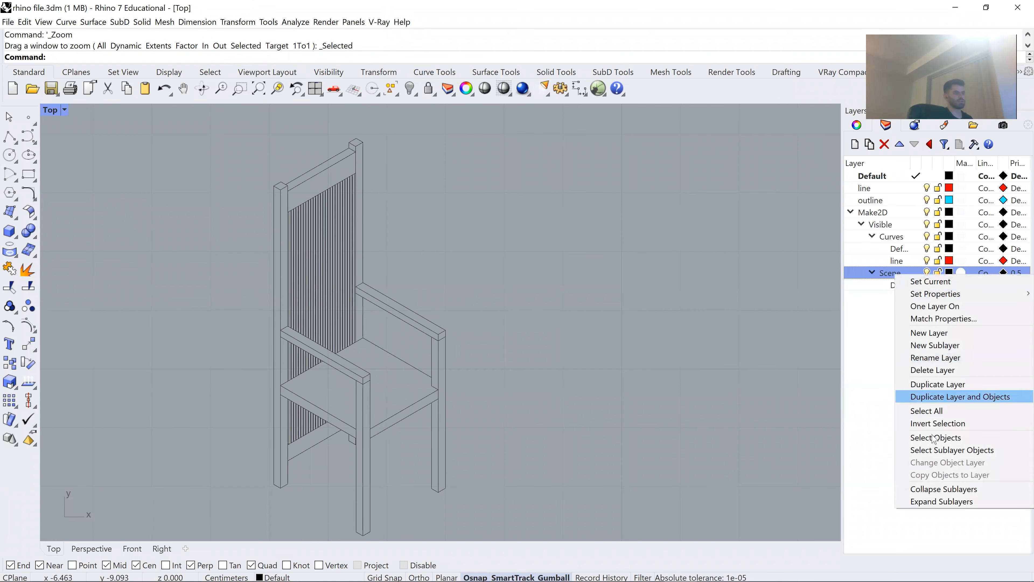
pyautogui.click(895, 285)
pyautogui.rightClick(895, 285)
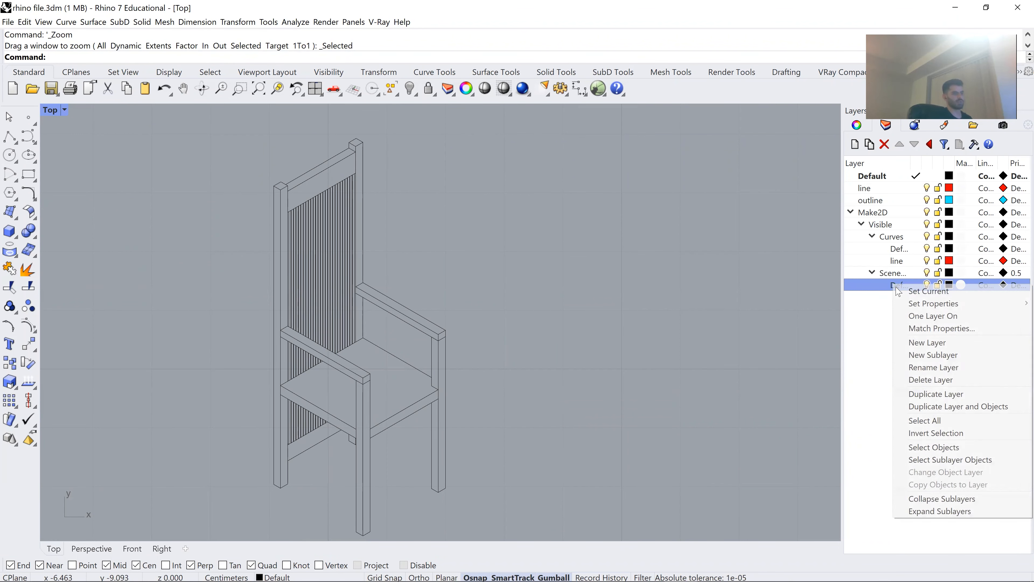
pyautogui.click(931, 448)
# Examine which outline segments of the 2D chair drawing belong to the selected scene silhouette, and clear the selection.
pyautogui.scroll(8, 303, 211)
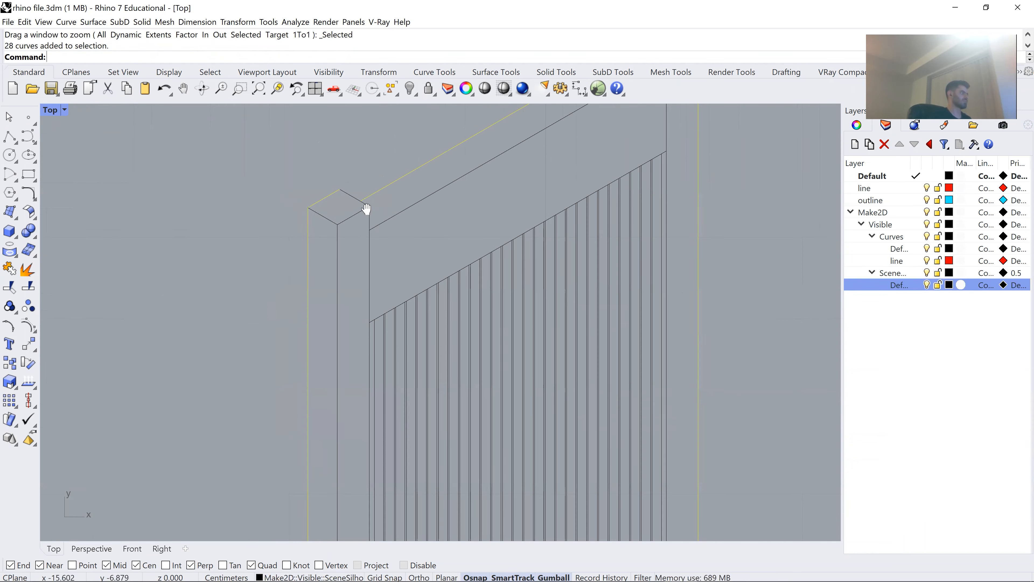
pyautogui.moveTo(367, 208); pyautogui.dragTo(334, 215)
pyautogui.scroll(-10, 334, 215)
pyautogui.moveTo(408, 203); pyautogui.dragTo(350, 212)
pyautogui.moveTo(381, 375); pyautogui.dragTo(367, 277)
pyautogui.scroll(-8, 367, 276)
pyautogui.scroll(4, 339, 385)
pyautogui.scroll(3, 327, 290)
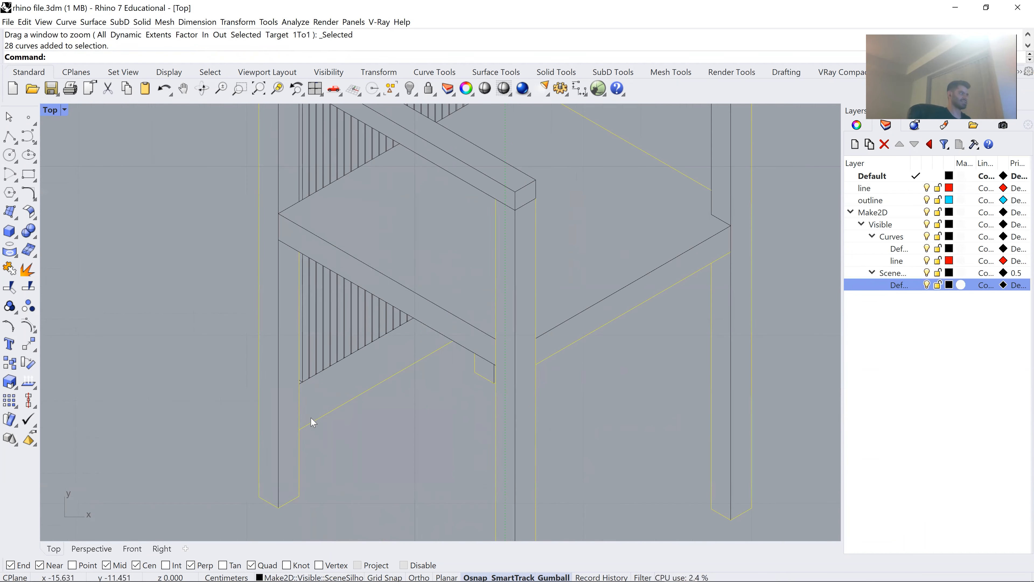
pyautogui.scroll(-10, 349, 279)
pyautogui.moveTo(434, 160); pyautogui.dragTo(336, 348)
pyautogui.press('Escape')
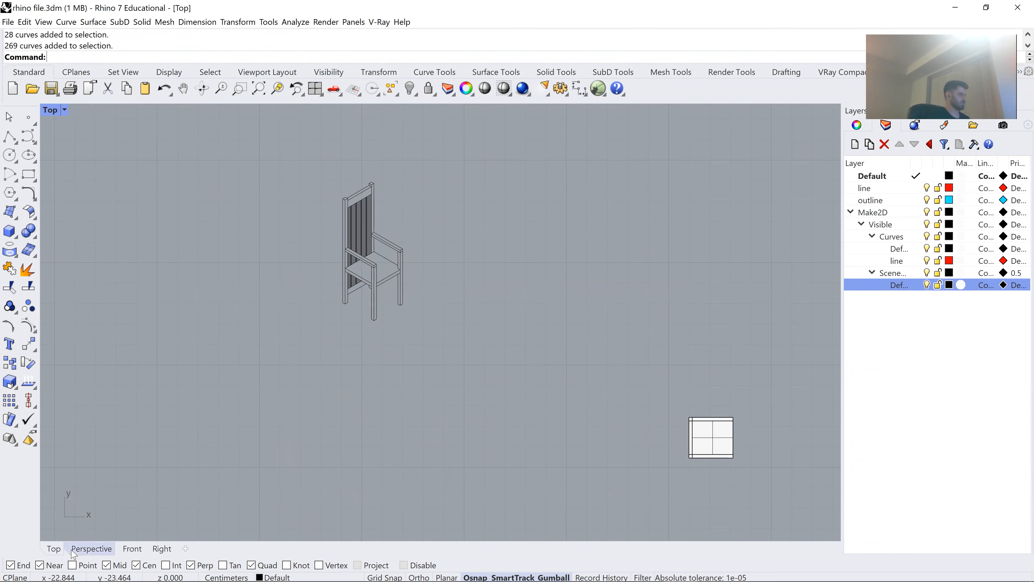
# Set the Top viewport to the SE isometric view and zoom to the duplicated 3D chair.
pyautogui.click(91, 548)
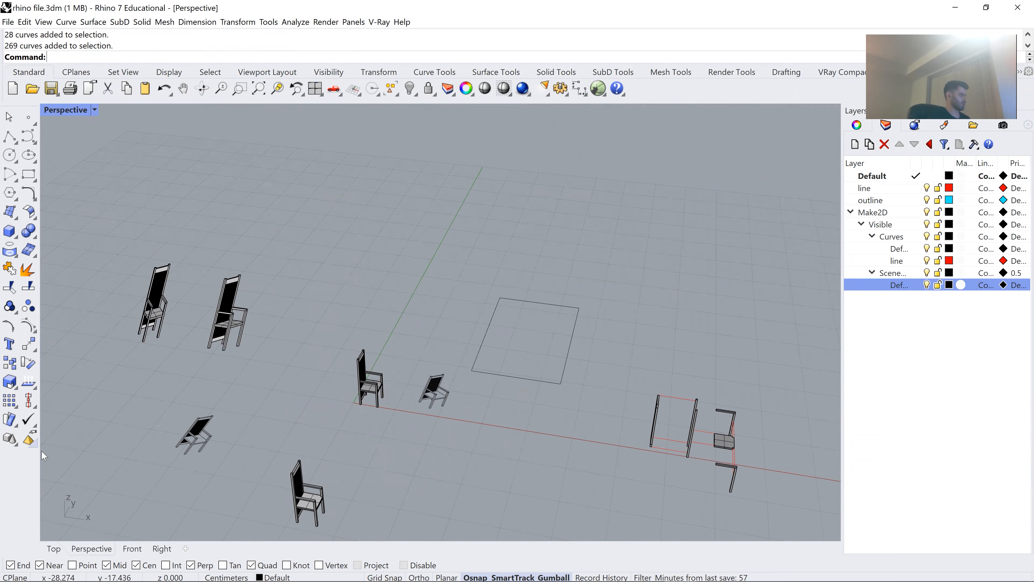
pyautogui.click(53, 548)
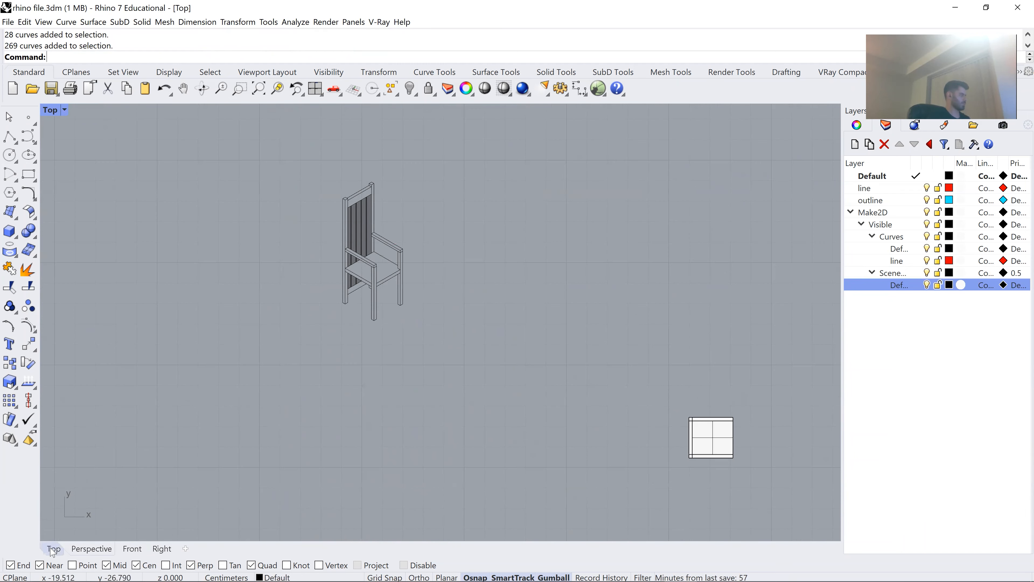
pyautogui.click(64, 110)
pyautogui.moveTo(128, 401)
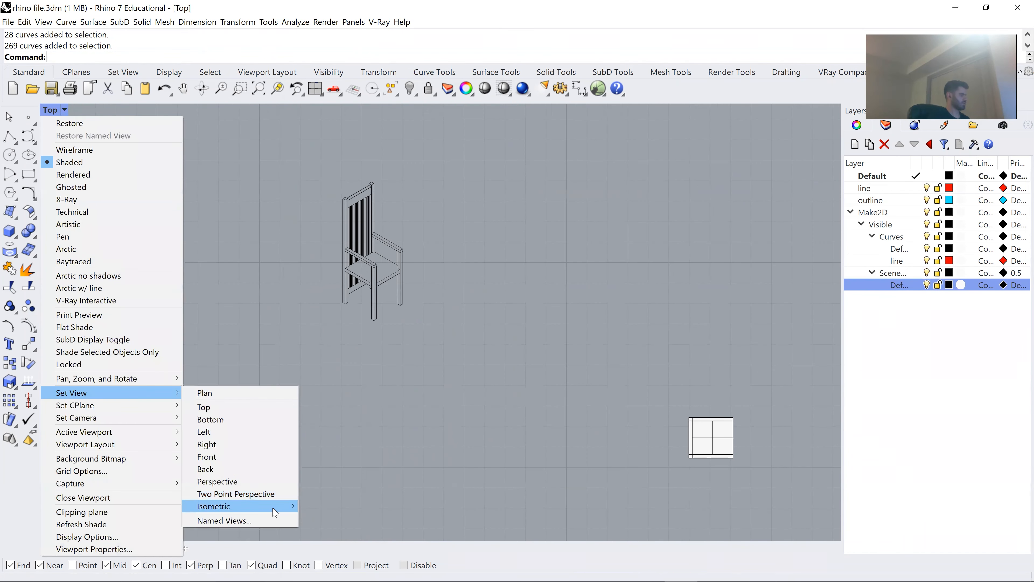
pyautogui.moveTo(245, 506)
pyautogui.click(317, 534)
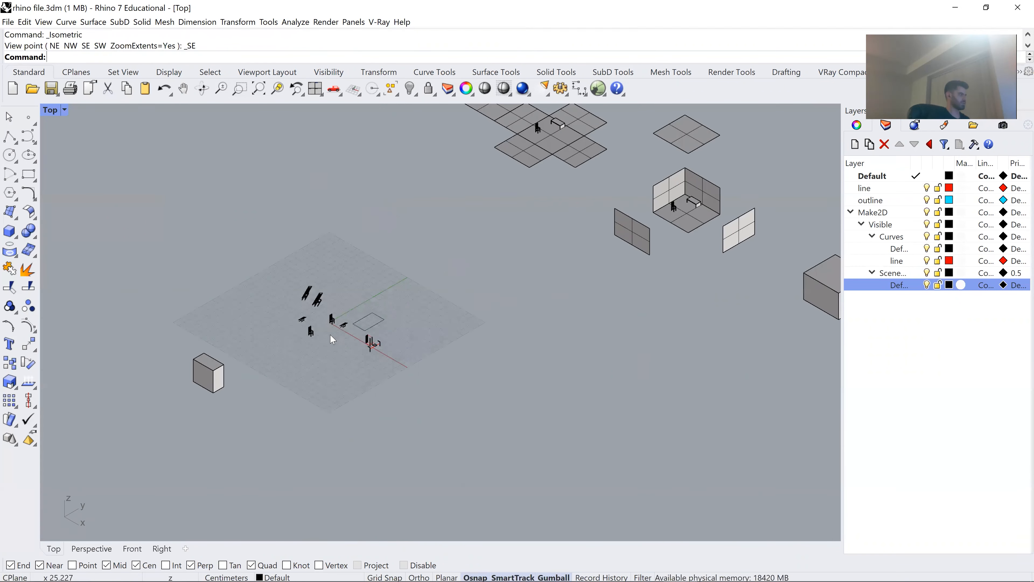
pyautogui.write('zs')
pyautogui.press('Return')
pyautogui.click(549, 349)
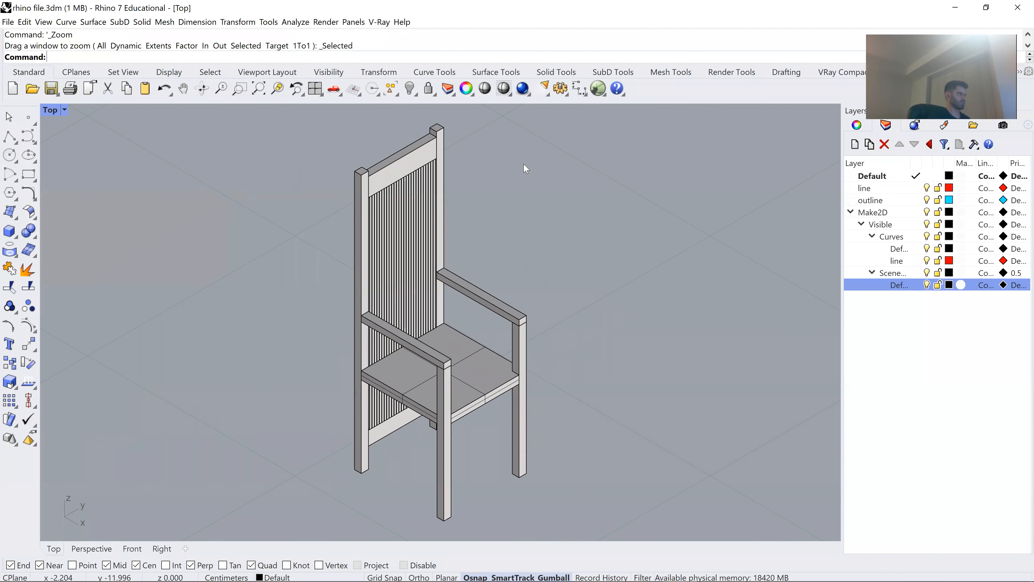
# Select the whole duplicated chair and create its outline curves with MeshOutline.
pyautogui.scroll(-8, 523, 160)
pyautogui.moveTo(535, 154); pyautogui.dragTo(447, 183)
pyautogui.click(369, 212)
pyautogui.scroll(8, 370, 212)
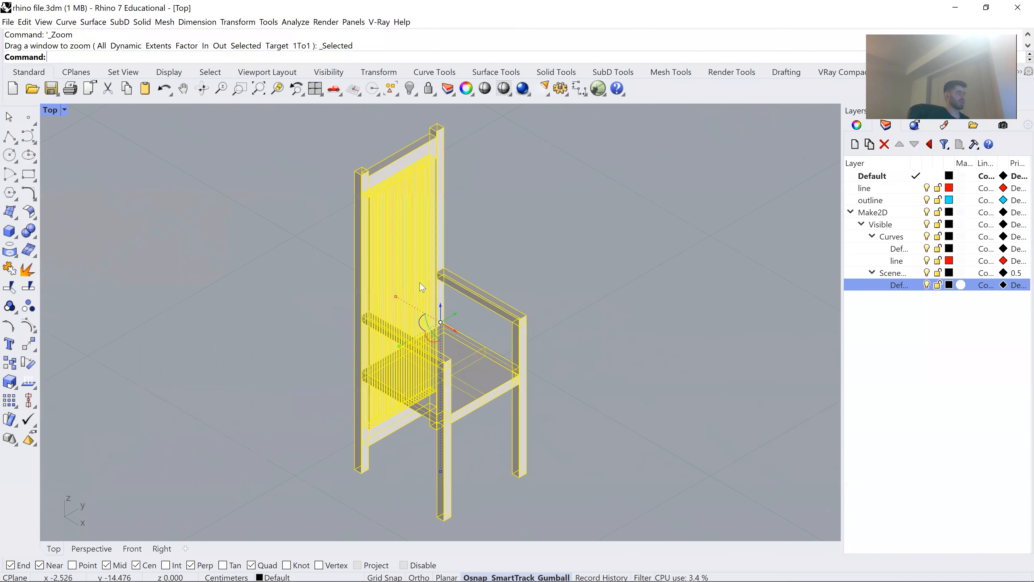
pyautogui.scroll(-6, 422, 287)
pyautogui.scroll(2, 421, 287)
pyautogui.write('Mesh')
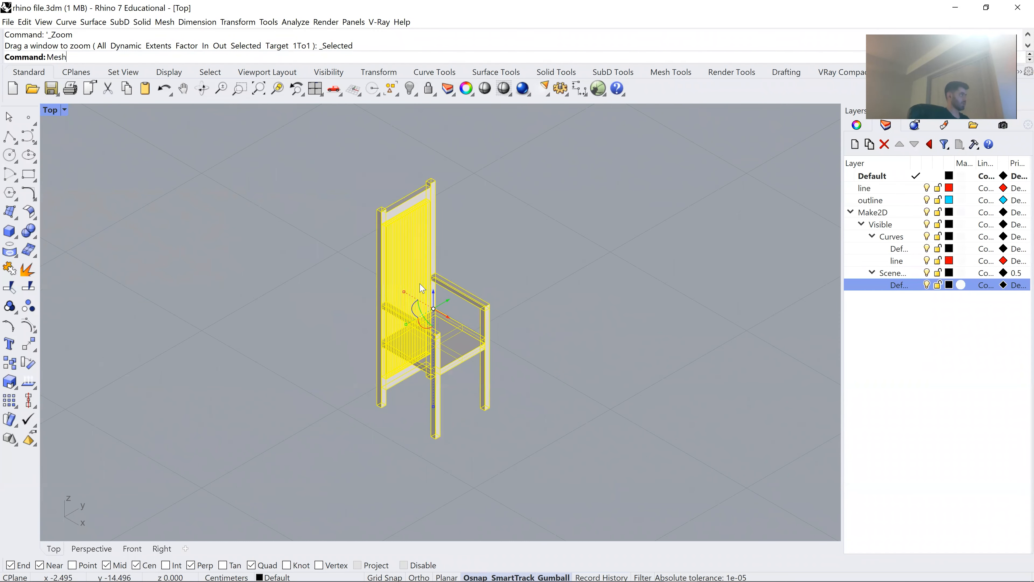
pyautogui.write('Outline')
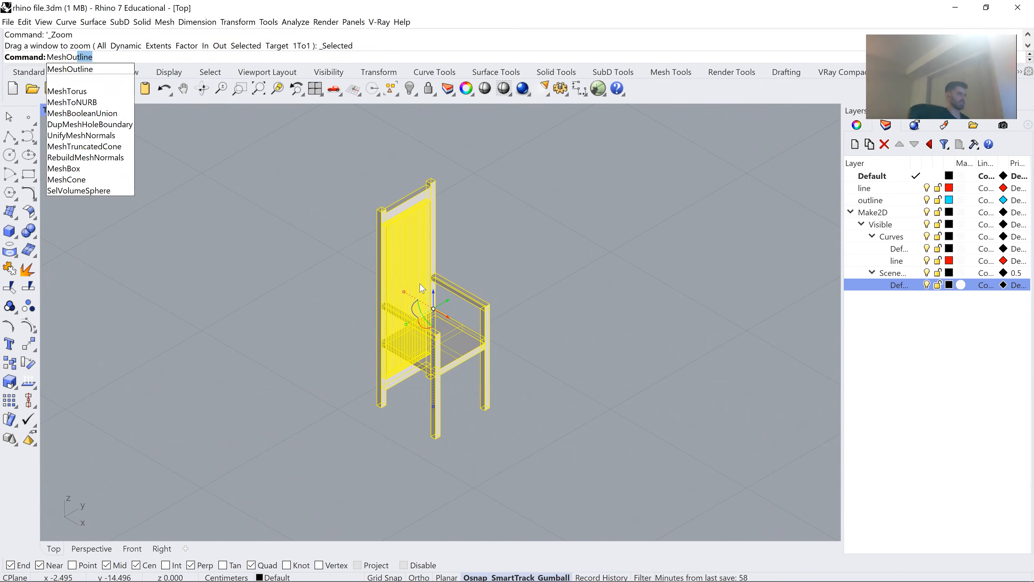
pyautogui.press('Return')
# Move the outline curves away from the chair and delete the inner closed curve below the armrest.
pyautogui.scroll(-6, 435, 296)
pyautogui.moveTo(442, 298); pyautogui.dragTo(343, 352)
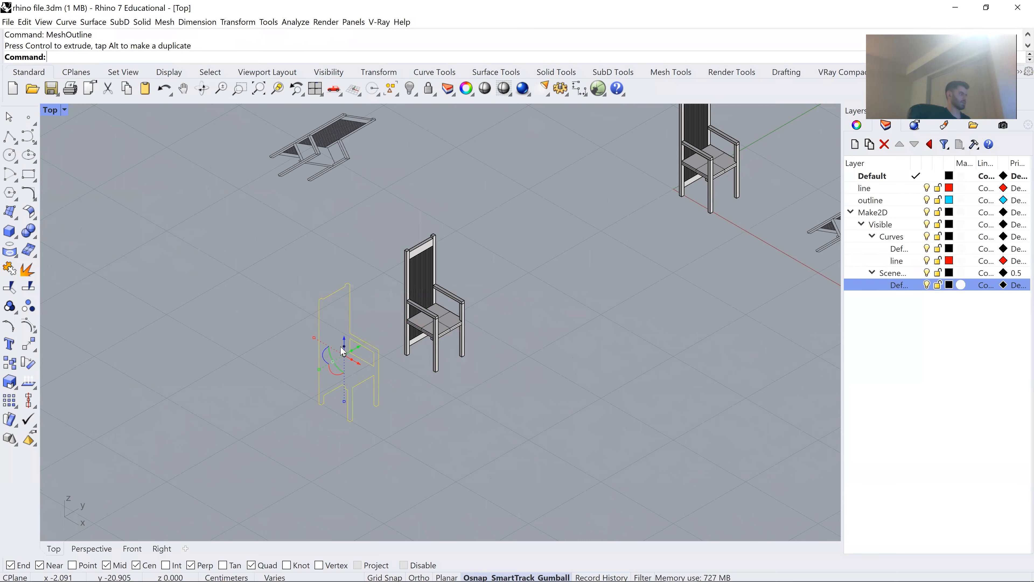
pyautogui.write('zs')
pyautogui.press('Return')
pyautogui.click(493, 351)
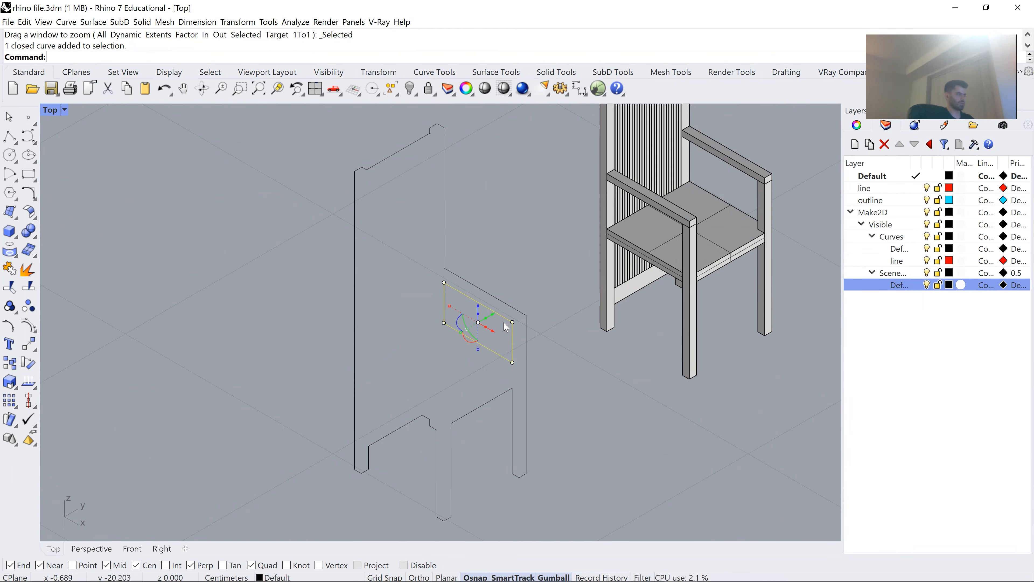
pyautogui.press('Delete')
pyautogui.scroll(-3, 485, 319)
pyautogui.moveTo(495, 181); pyautogui.dragTo(352, 480)
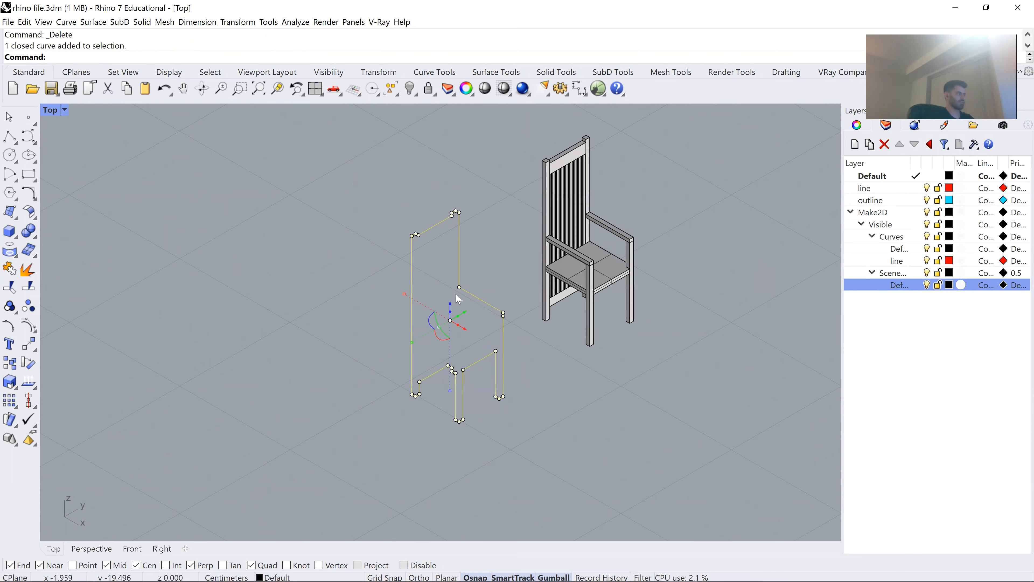
pyautogui.write('maelstrom')
pyautogui.press('Return')
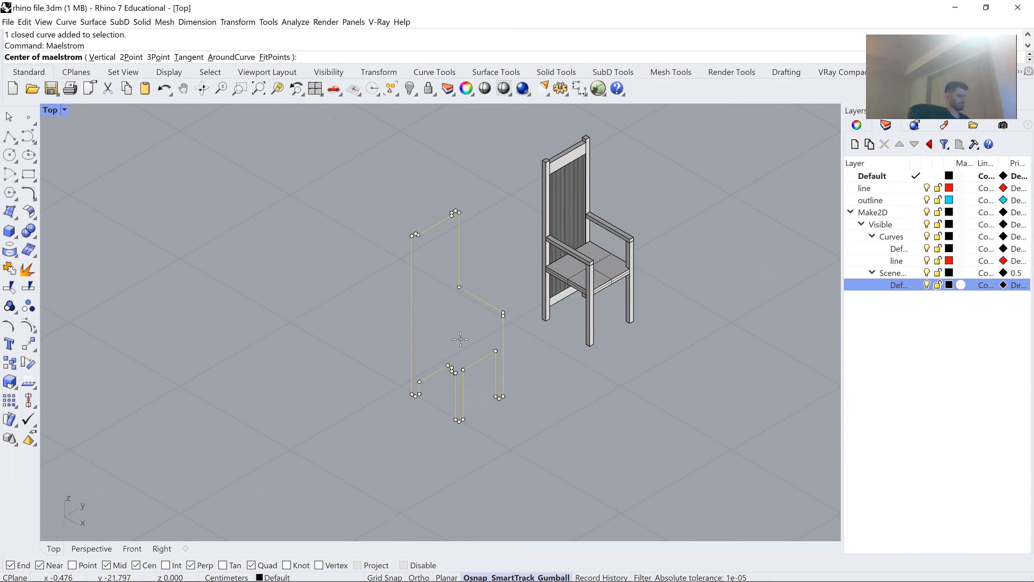
pyautogui.press('Escape')
pyautogui.press('Escape')
# Generate a Make2D drawing of the chair's outer outline curve with Scene silhouette turned off.
pyautogui.moveTo(496, 194); pyautogui.dragTo(377, 468)
pyautogui.write('Make2D')
pyautogui.press('Return')
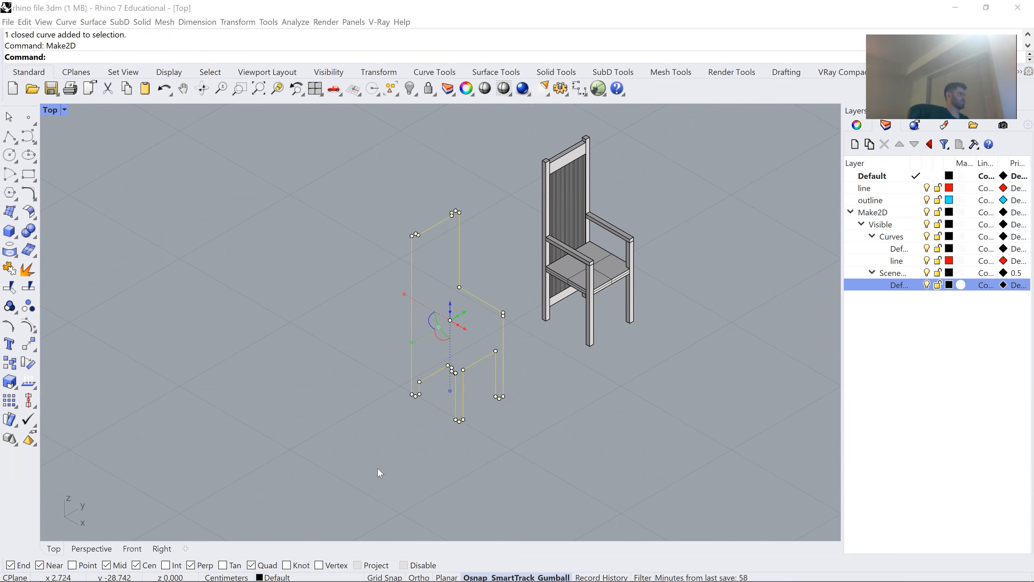
pyautogui.click(446, 342)
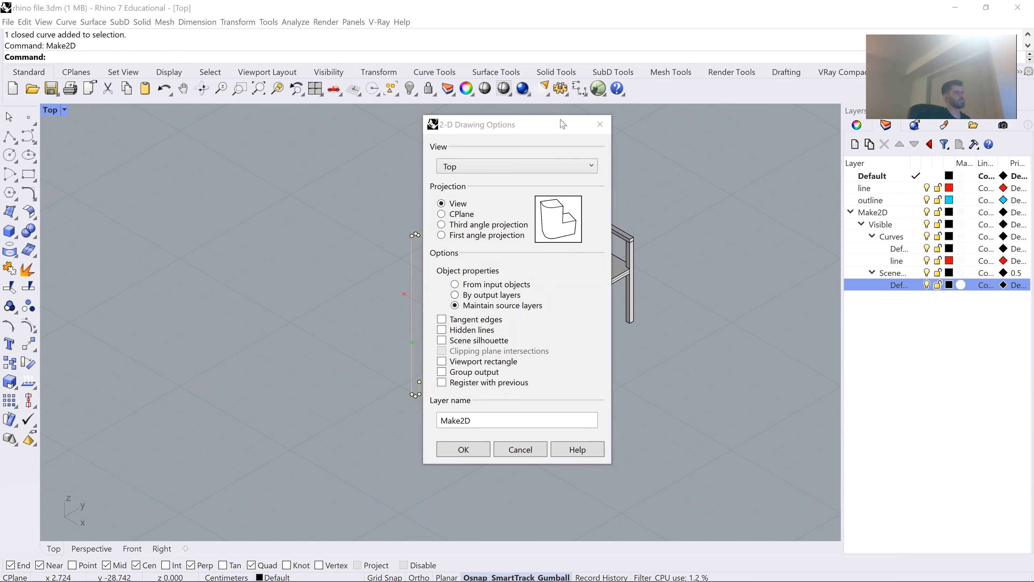
pyautogui.click(462, 455)
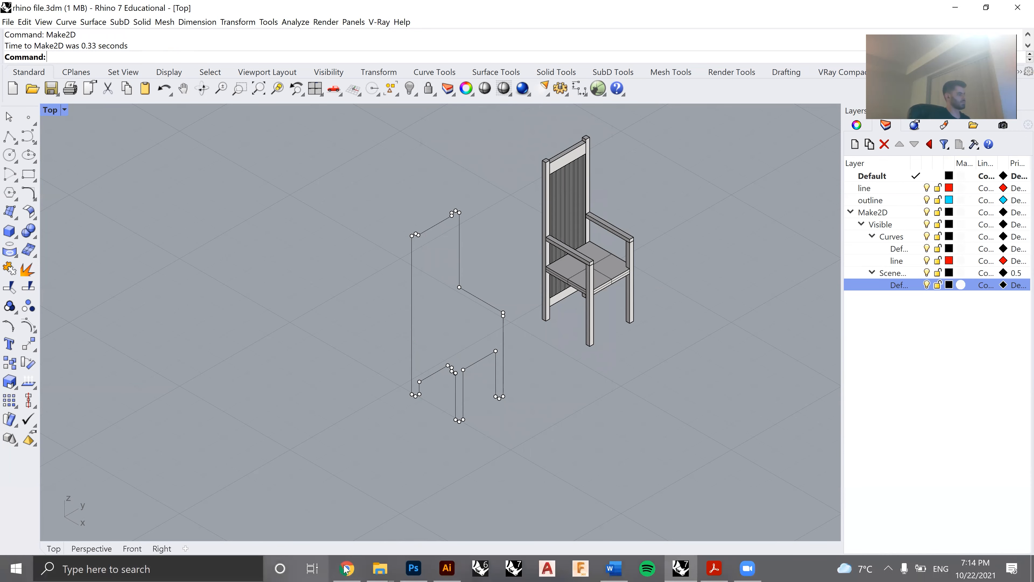
# Return the viewport to the Top view and move the 2D outline drawing next to the isometric chair drawing.
pyautogui.scroll(-8, 375, 285)
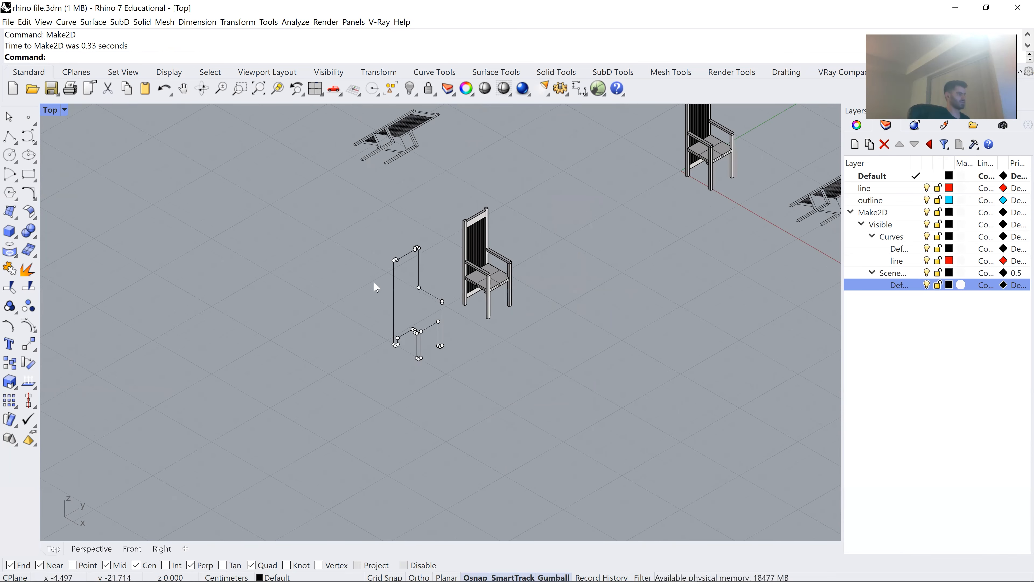
pyautogui.click(63, 111)
pyautogui.moveTo(163, 393)
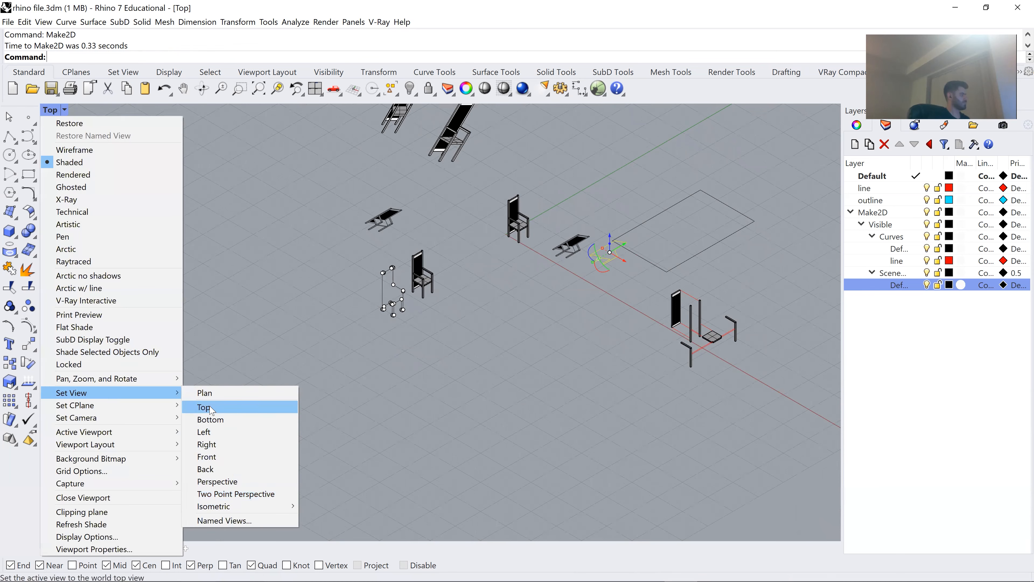
pyautogui.click(211, 407)
pyautogui.scroll(-5, 376, 265)
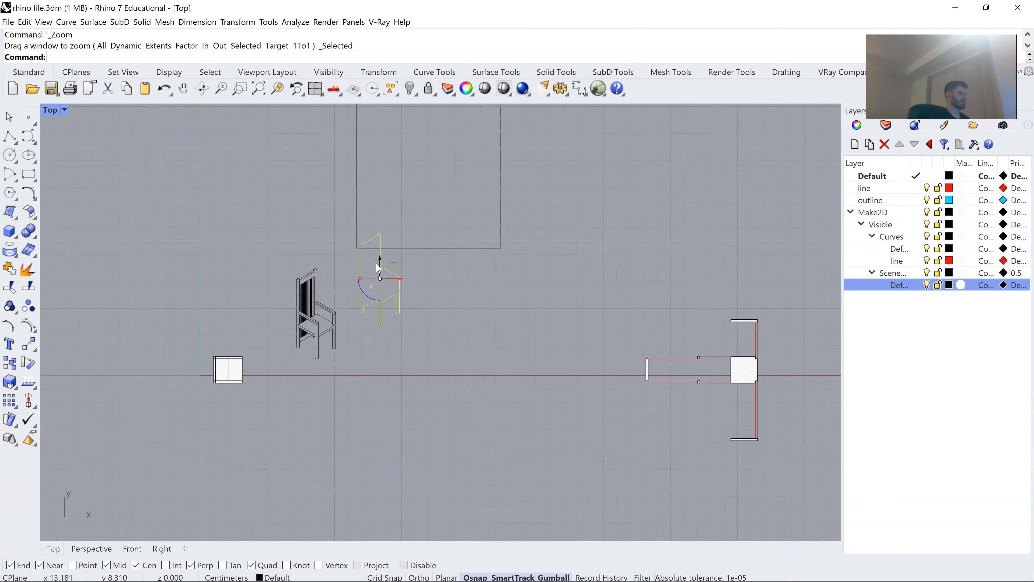
pyautogui.moveTo(376, 265); pyautogui.dragTo(211, 379)
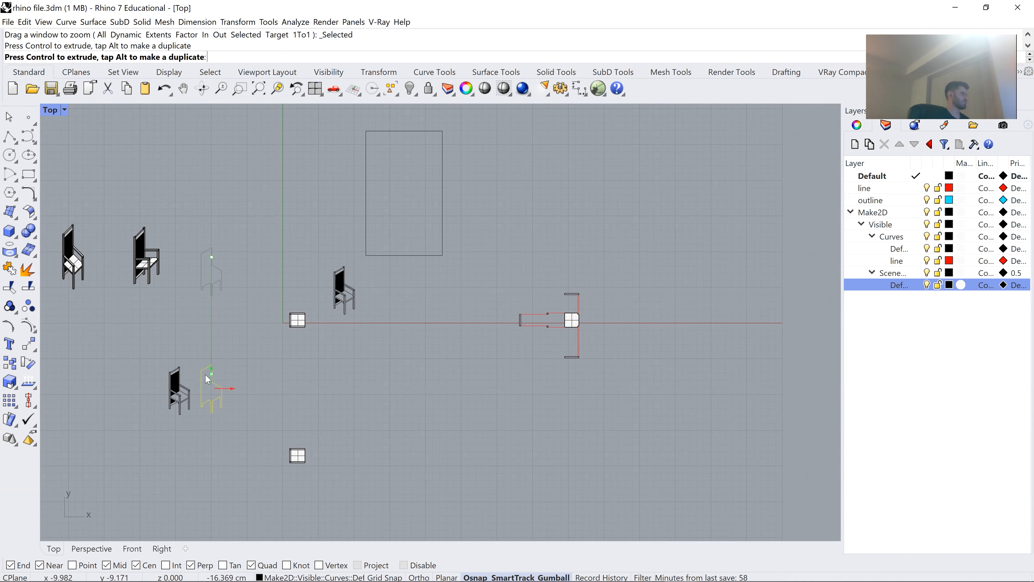
# Move the 2D outline by the base point of its front leg onto the matching leg point of the chair drawing.
pyautogui.press('Return')
pyautogui.scroll(6, 204, 412)
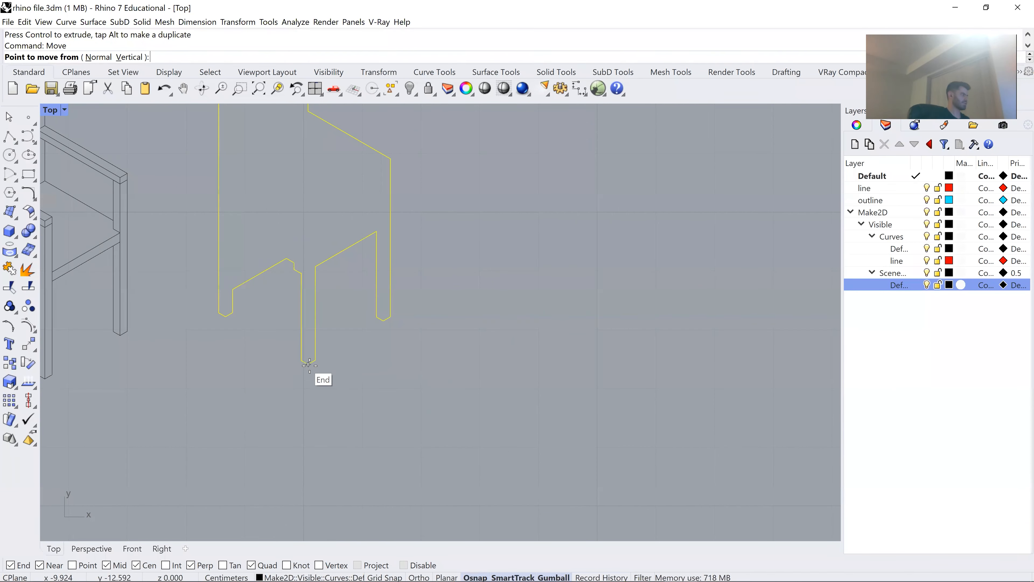
pyautogui.click(297, 376)
pyautogui.scroll(-5, 255, 374)
pyautogui.scroll(5, 255, 374)
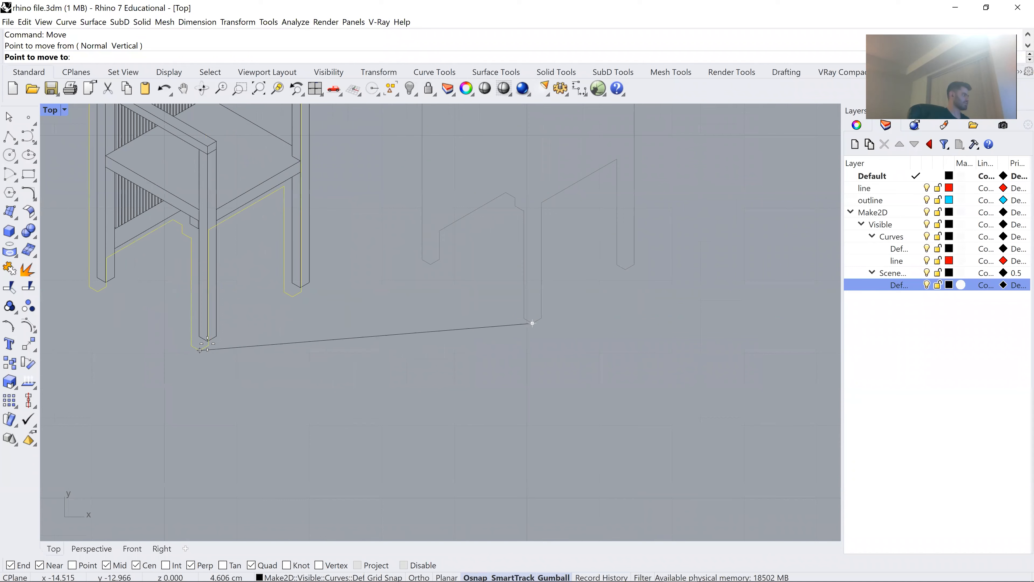
pyautogui.click(204, 341)
pyautogui.scroll(-5, 308, 322)
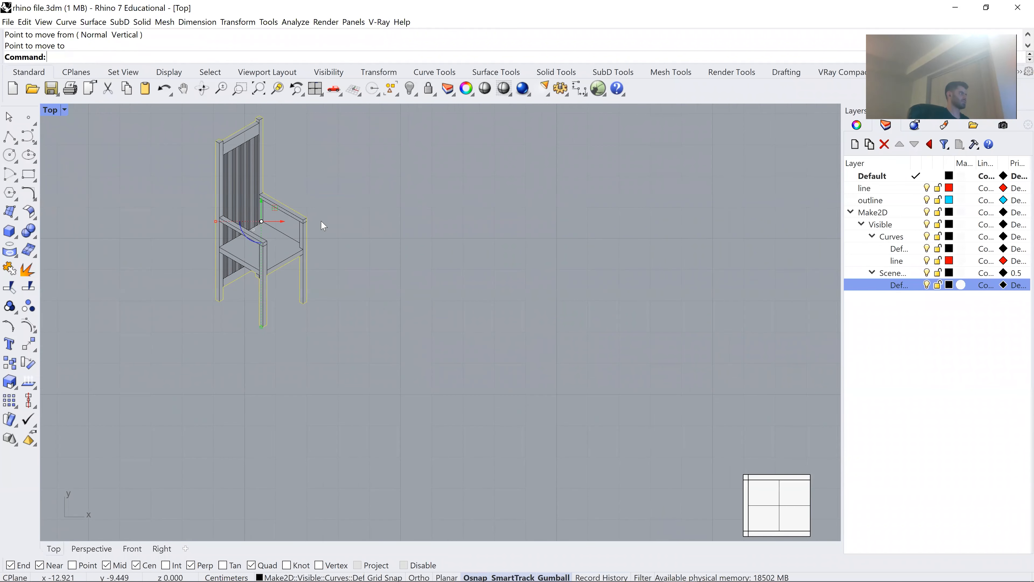
# Assign the selected chair outline to the "outline" layer.
pyautogui.moveTo(227, 140); pyautogui.dragTo(329, 189)
pyautogui.scroll(4, 424, 233)
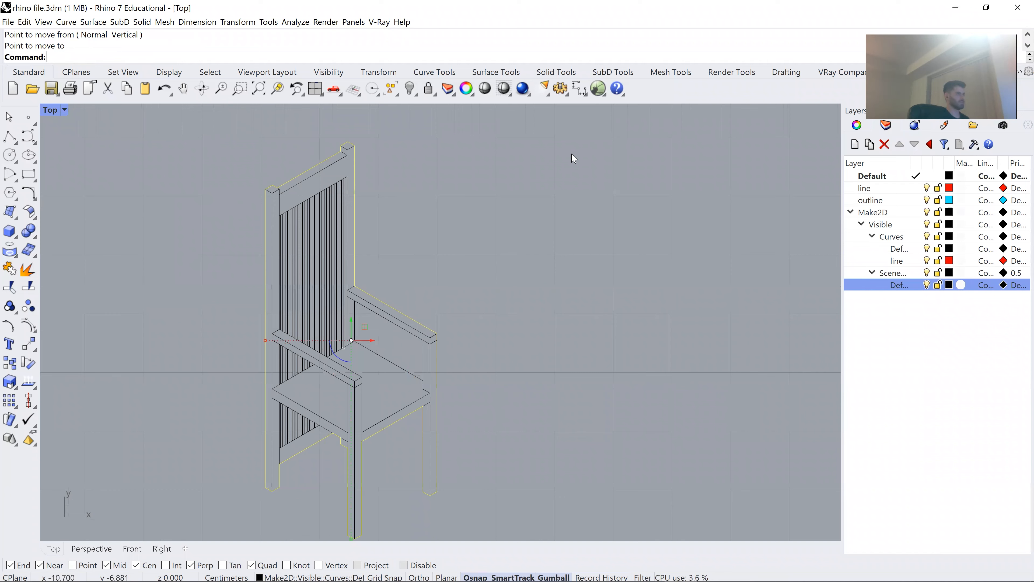
pyautogui.hotkey('alt', 'Tab')
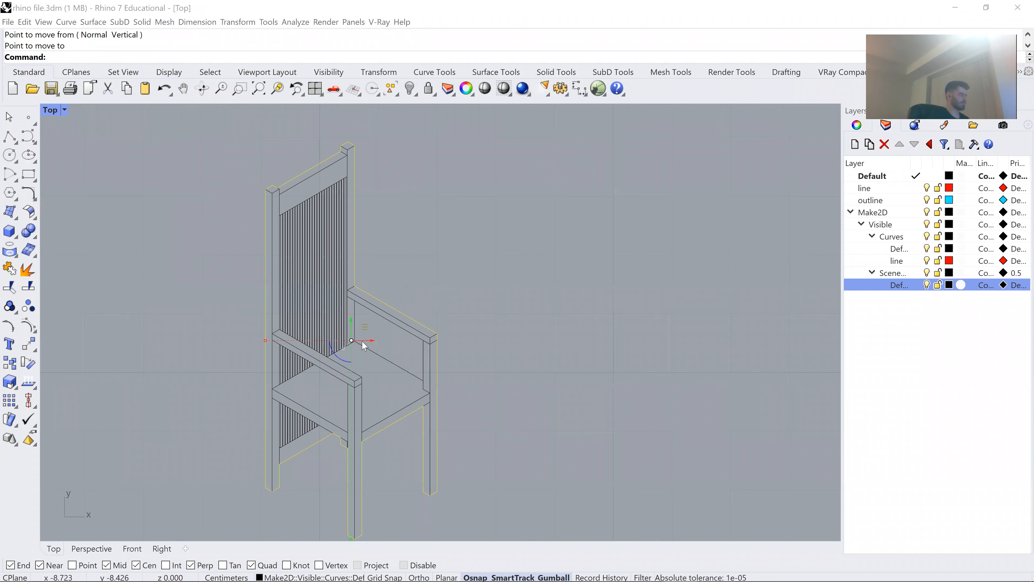
pyautogui.click(285, 576)
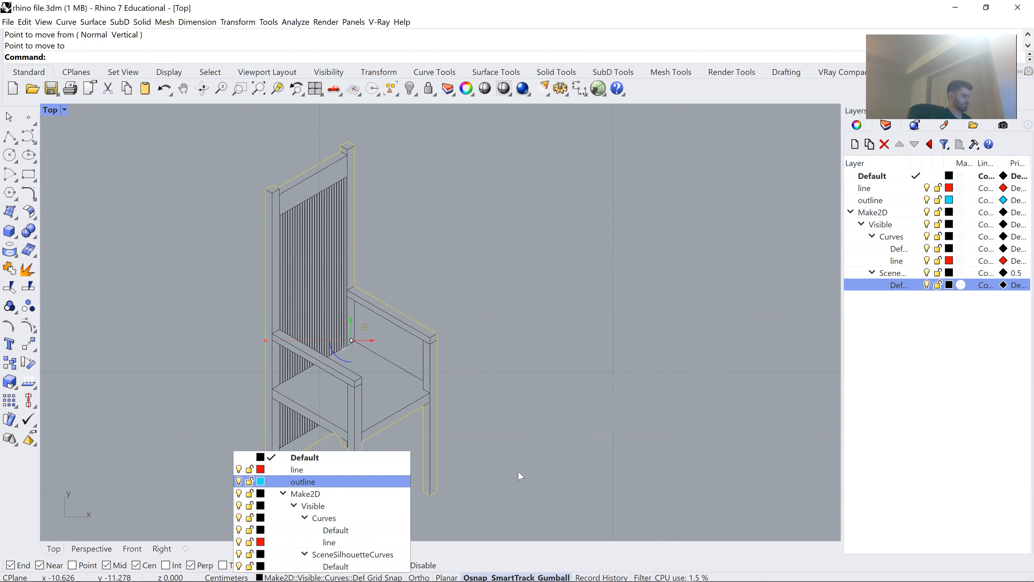
pyautogui.click(297, 565)
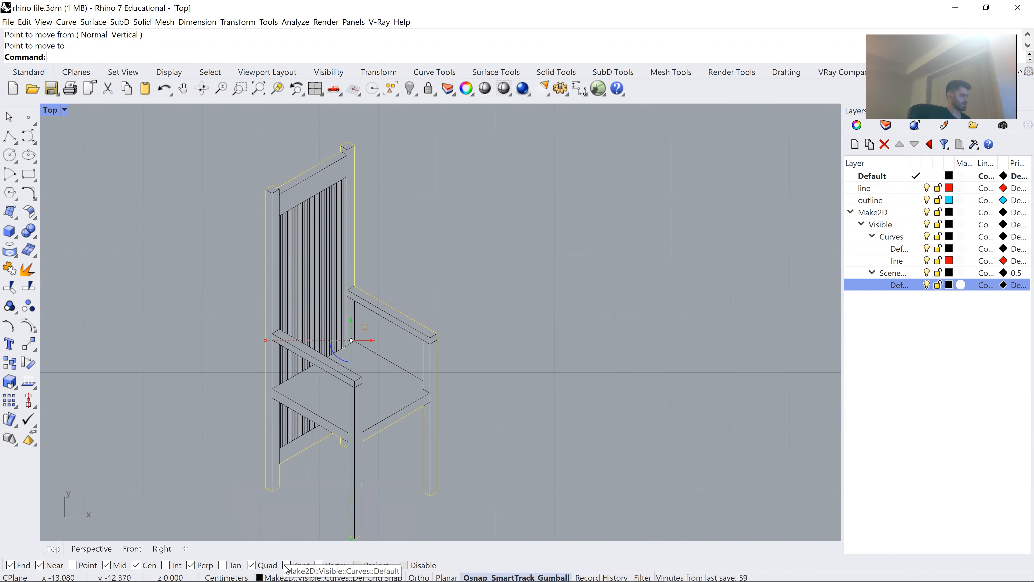
pyautogui.click(286, 575)
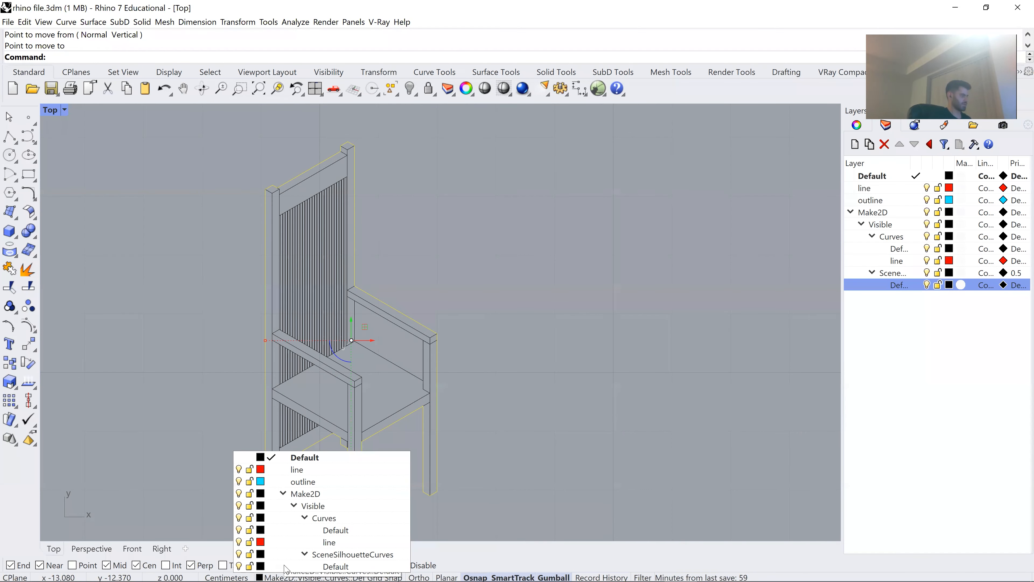
pyautogui.click(316, 487)
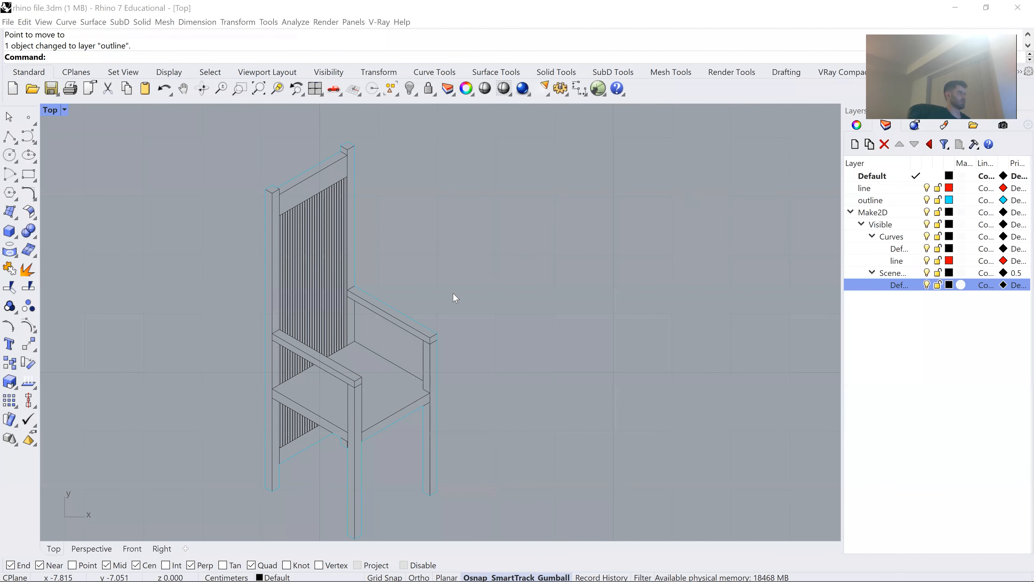
# Zoom out and select the complete isometric chair drawing to examine it together with its outline.
pyautogui.press('Return')
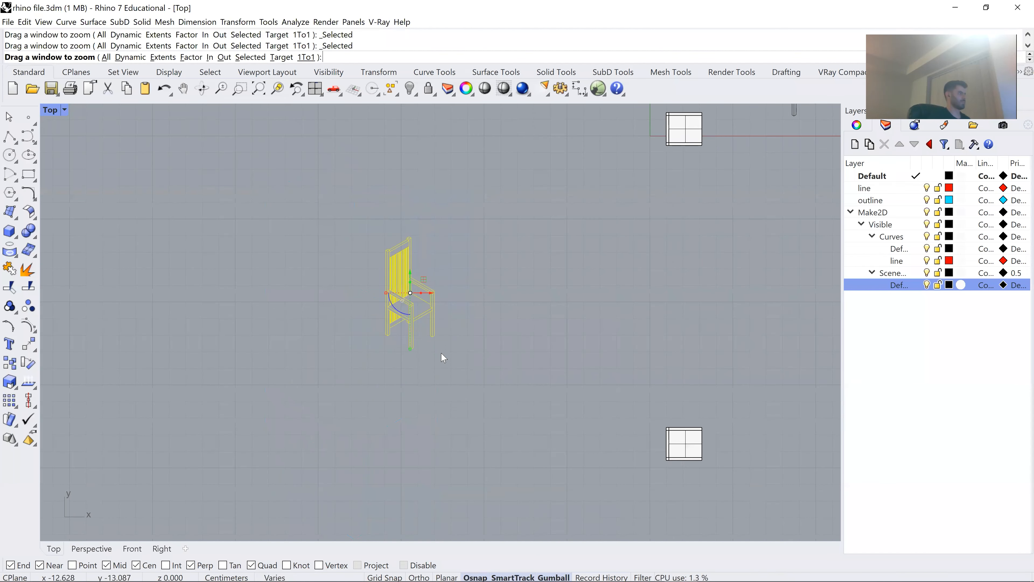
pyautogui.click(609, 232)
pyautogui.moveTo(609, 233); pyautogui.dragTo(315, 237)
pyautogui.scroll(-2, 315, 237)
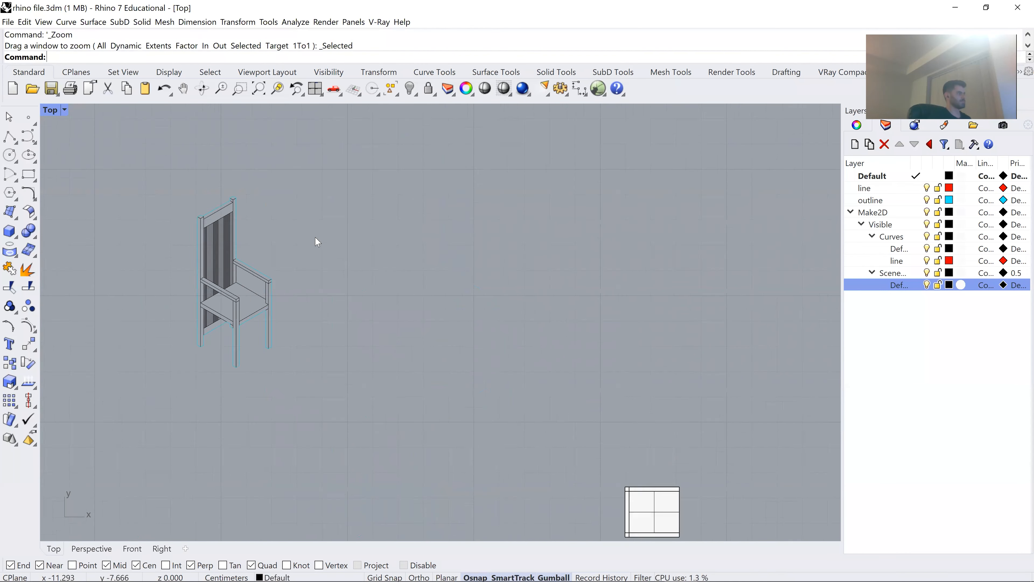
pyautogui.scroll(-10, 316, 238)
pyautogui.moveTo(304, 183); pyautogui.dragTo(171, 397)
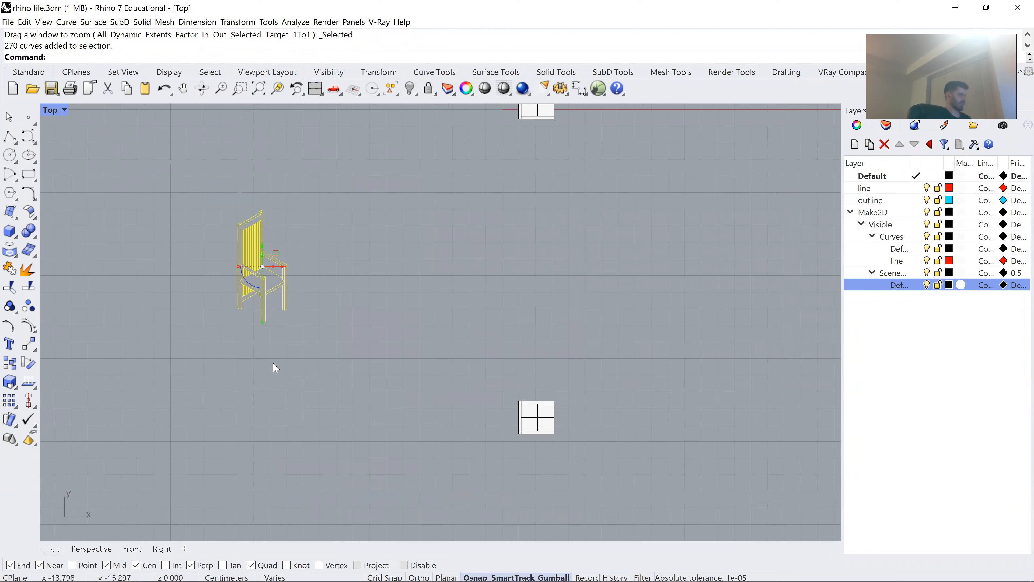
pyautogui.press('Return')
pyautogui.scroll(-18, 404, 284)
pyautogui.moveTo(585, 259); pyautogui.dragTo(358, 356)
pyautogui.scroll(-6, 383, 334)
pyautogui.hotkey('ctrl', 'z')
# Move the two 3D chairs and the earlier 2D drawing beside the origin downward, clear of the large rectangle.
pyautogui.scroll(4, 448, 322)
pyautogui.moveTo(392, 199); pyautogui.dragTo(253, 499)
pyautogui.scroll(-10, 372, 321)
pyautogui.moveTo(359, 311); pyautogui.dragTo(337, 435)
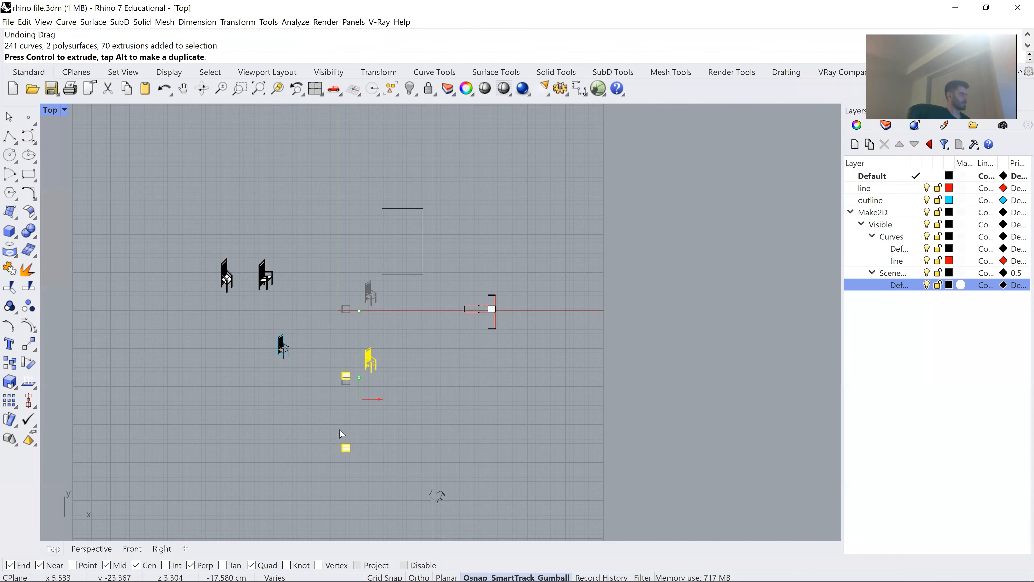
pyautogui.click(392, 369)
# Delete the existing large rectangle above the origin.
pyautogui.scroll(6, 329, 321)
pyautogui.moveTo(517, 162); pyautogui.dragTo(447, 274)
pyautogui.moveTo(466, 172); pyautogui.dragTo(297, 426)
pyautogui.press('Delete')
pyautogui.click(28, 174)
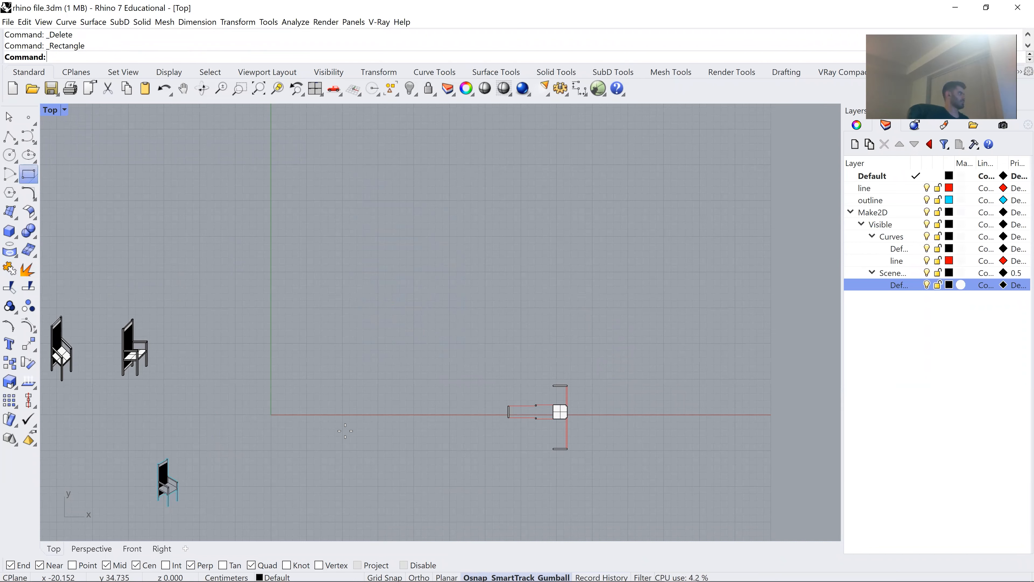
pyautogui.click(271, 342)
pyautogui.write('4040')
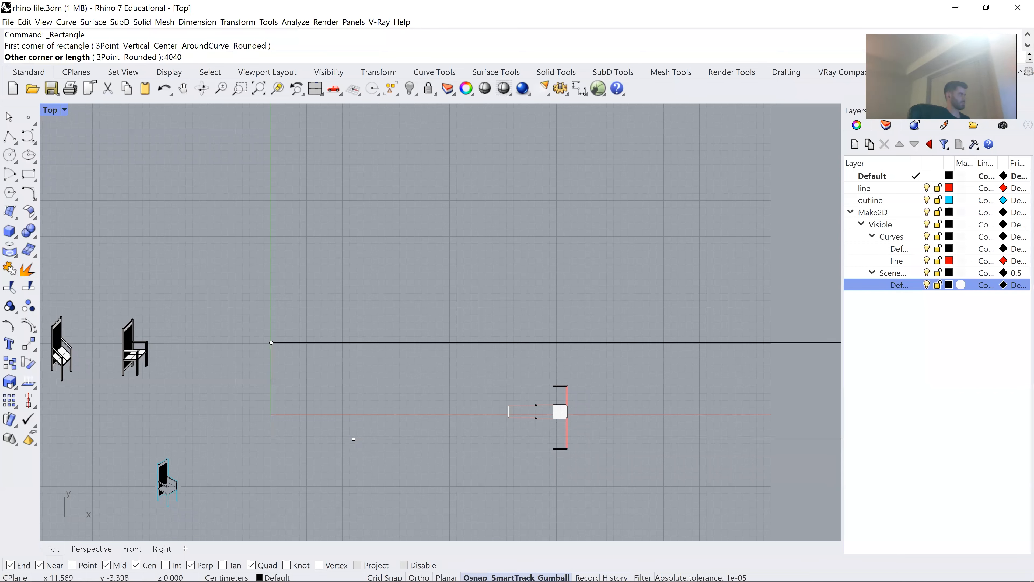
pyautogui.press('Escape')
# Draw a 10 by 10 cm square with the Rectangle command near the origin.
pyautogui.press('Return')
pyautogui.click(233, 313)
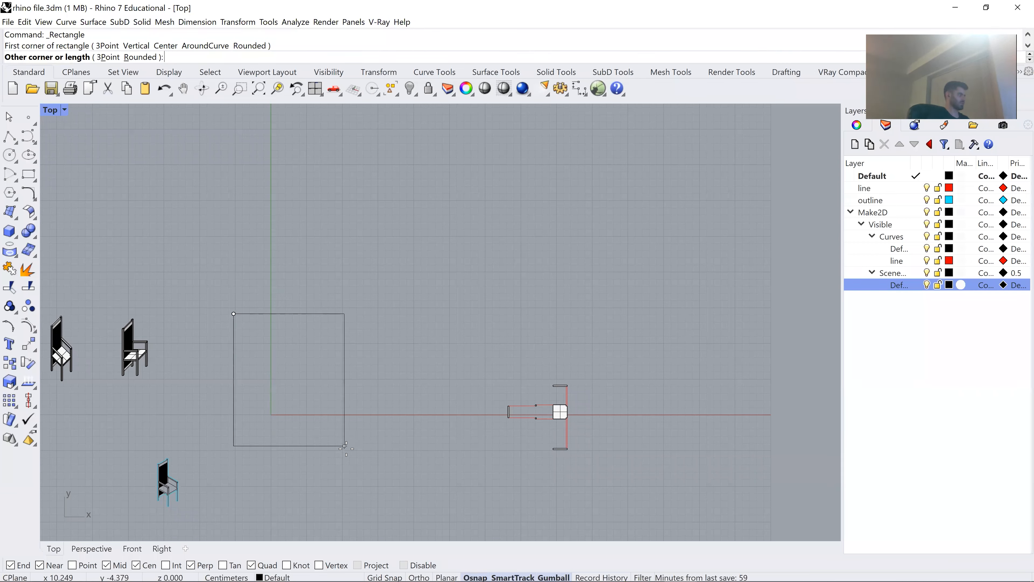
pyautogui.write('40')
pyautogui.press('BackSpace')
pyautogui.press('BackSpace')
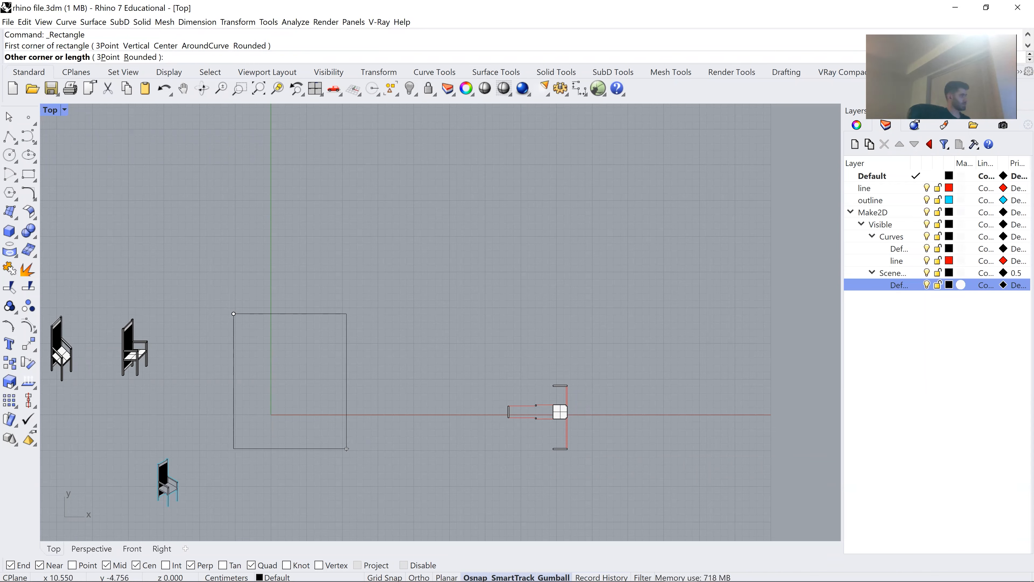
pyautogui.write('10')
pyautogui.press('Return')
pyautogui.write('10')
pyautogui.press('Return')
# Move the new square so that it sits just above the origin, across the Y axis.
pyautogui.moveTo(350, 228); pyautogui.dragTo(185, 352)
pyautogui.moveTo(263, 278); pyautogui.dragTo(299, 348)
pyautogui.click(397, 346)
# Select all curves of the isometric chair drawing together with its outline.
pyautogui.scroll(-6, 398, 345)
pyautogui.moveTo(311, 396); pyautogui.dragTo(330, 367)
pyautogui.scroll(8, 298, 397)
pyautogui.moveTo(242, 448); pyautogui.dragTo(342, 338)
pyautogui.scroll(4, 343, 338)
pyautogui.scroll(2, 285, 379)
pyautogui.scroll(-4, 283, 407)
pyautogui.write('s')
pyautogui.press('Escape')
pyautogui.press('Escape')
pyautogui.moveTo(312, 363); pyautogui.dragTo(203, 473)
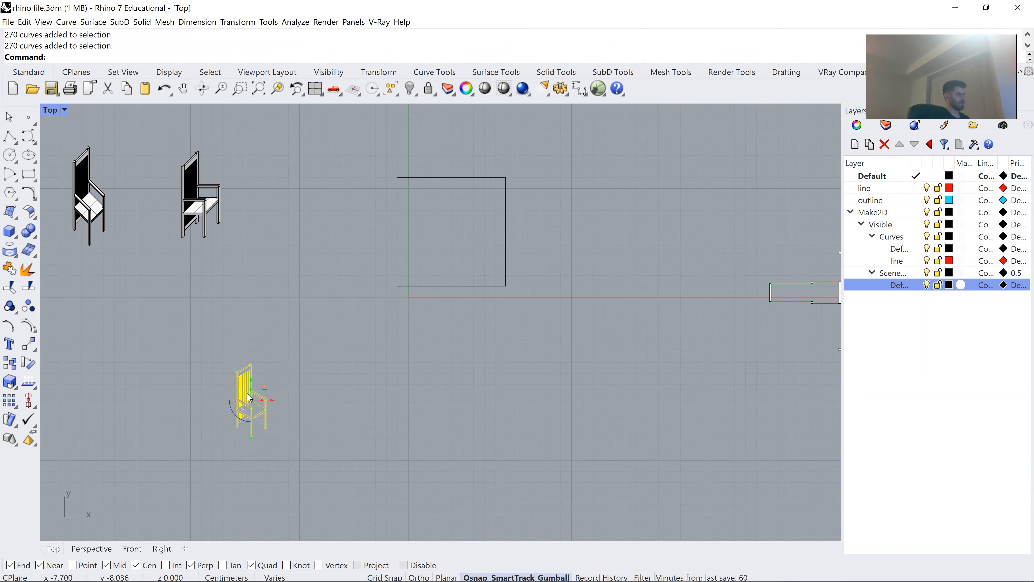
# Try scaling the selected chair drawing by a factor of 0.1 from the base of its front leg, and undo the scale.
pyautogui.moveTo(714, 568)
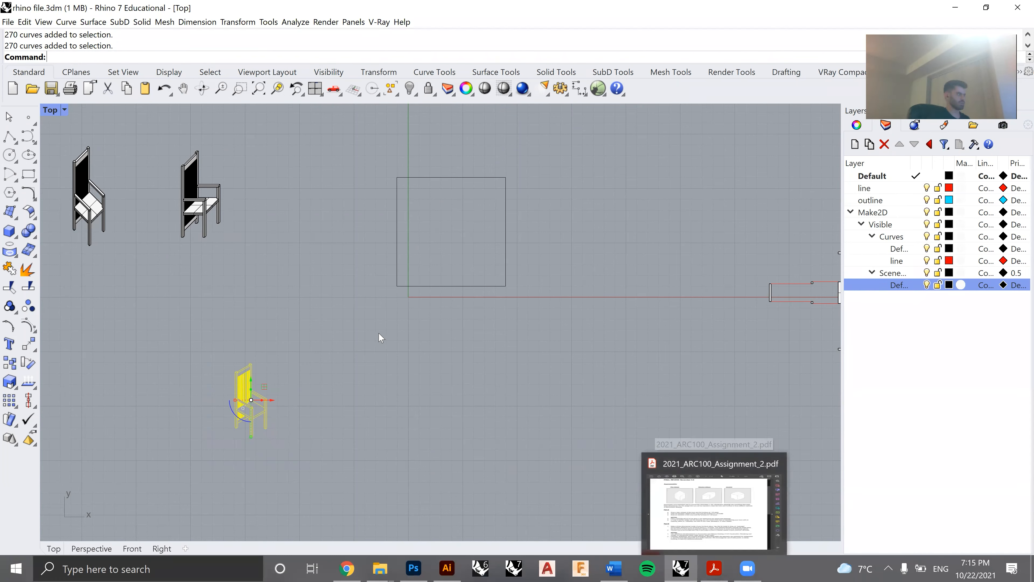
pyautogui.write('S')
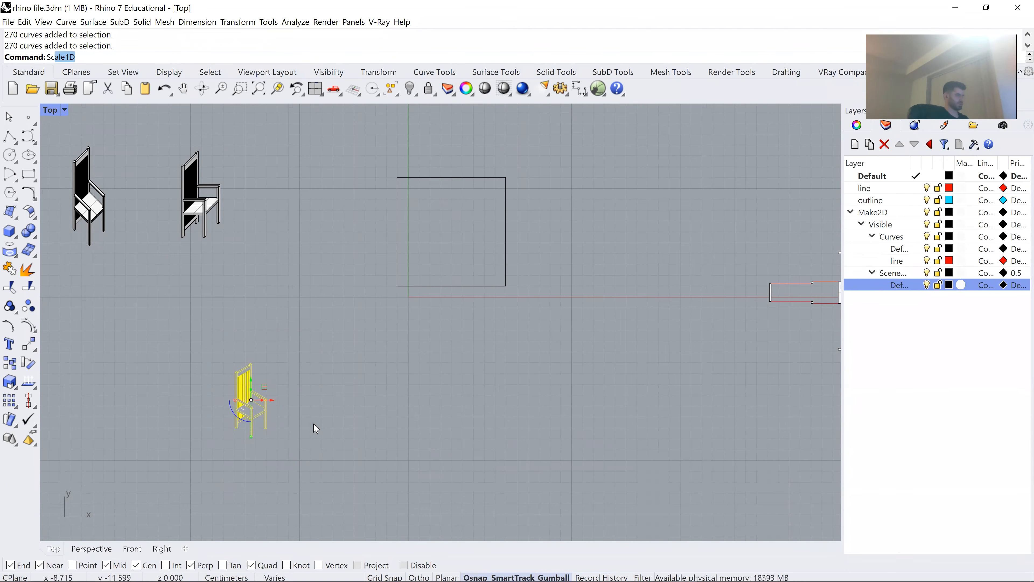
pyautogui.write('cl')
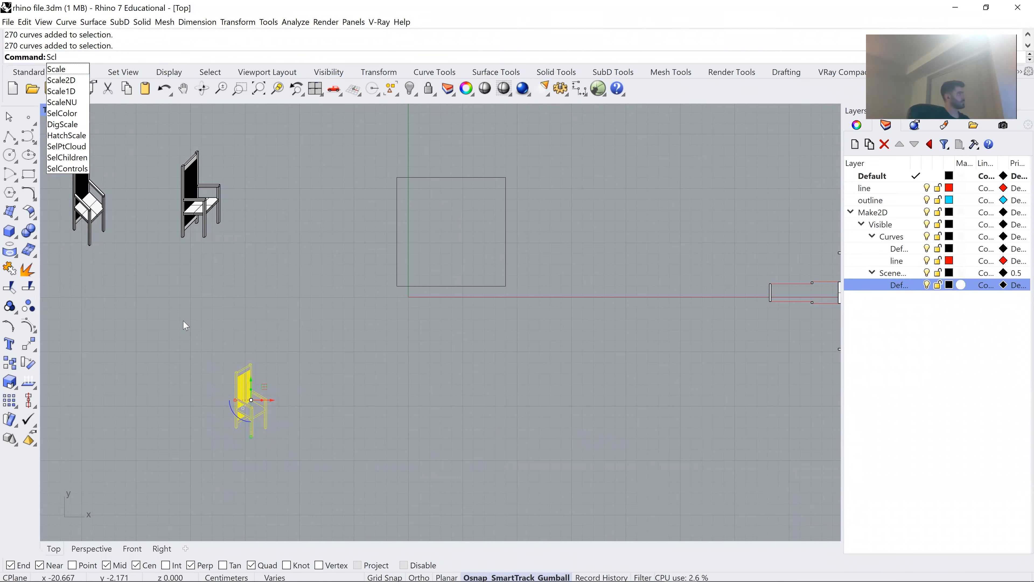
pyautogui.click(61, 70)
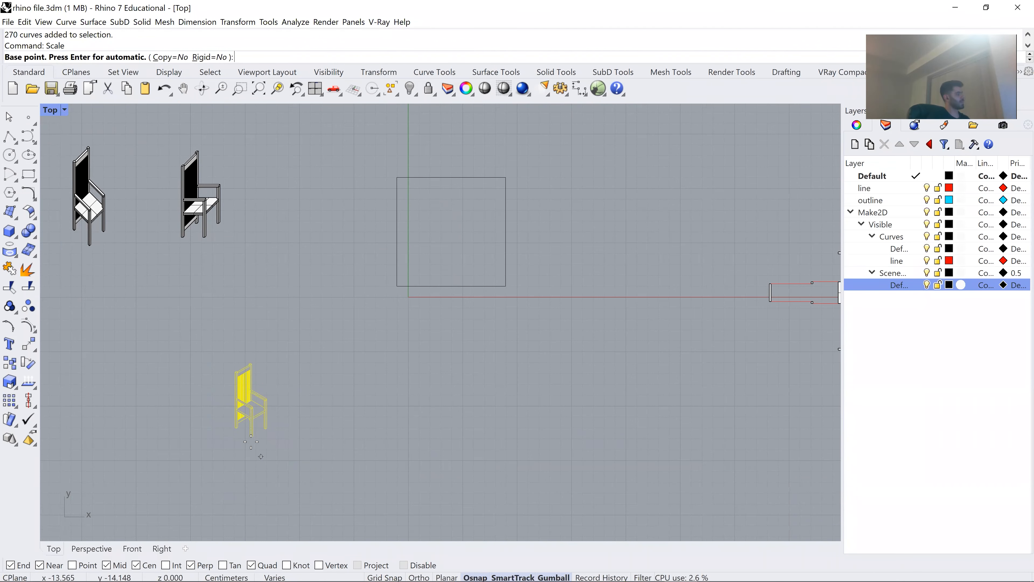
pyautogui.scroll(5, 252, 437)
pyautogui.click(251, 437)
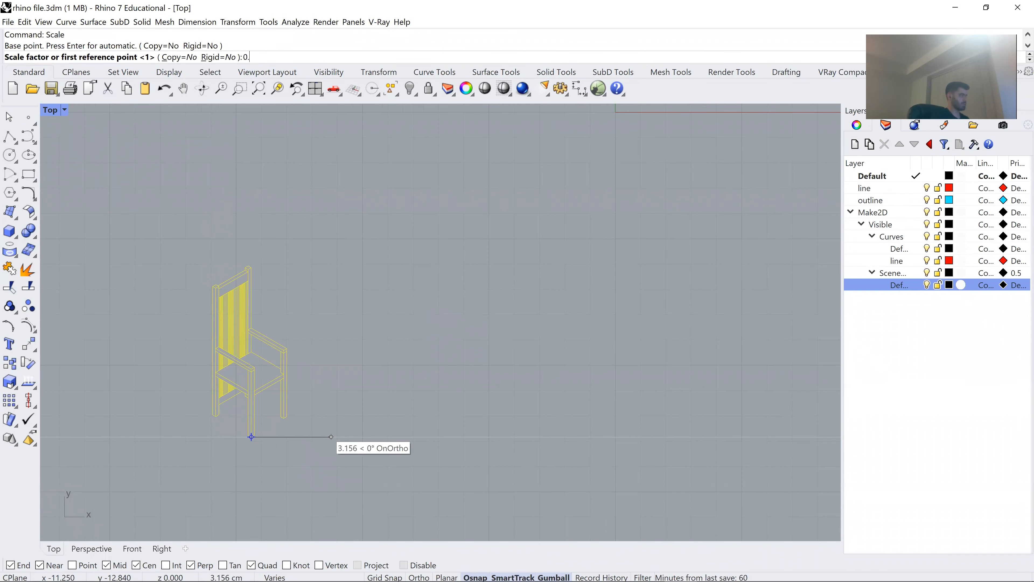
pyautogui.write('0.1')
pyautogui.press('Return')
pyautogui.scroll(-5, 330, 438)
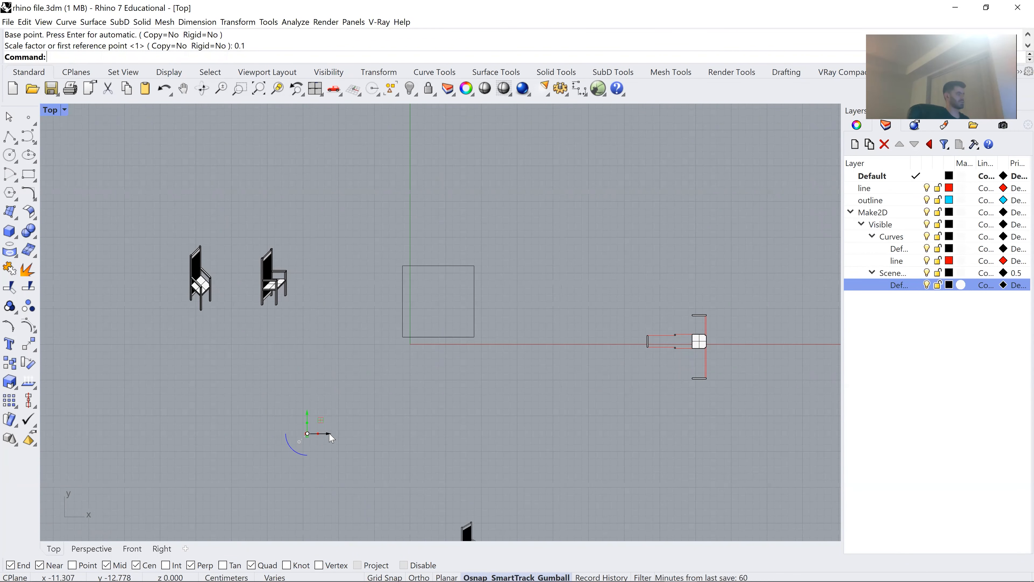
pyautogui.hotkey('ctrl', 'z')
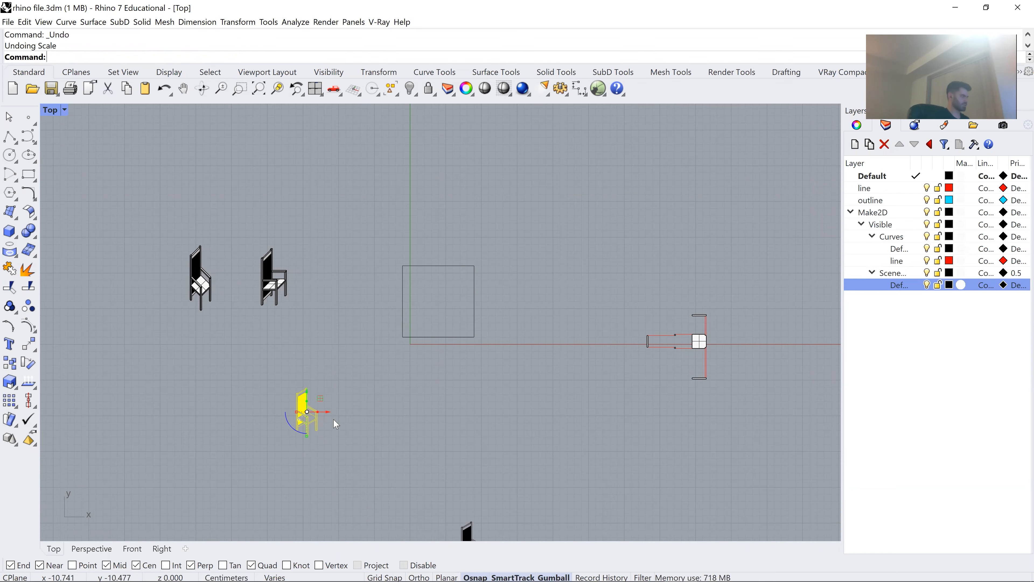
# Move the isometric chair drawing with its outline into the middle of the 10 cm square.
pyautogui.moveTo(311, 389); pyautogui.dragTo(439, 307)
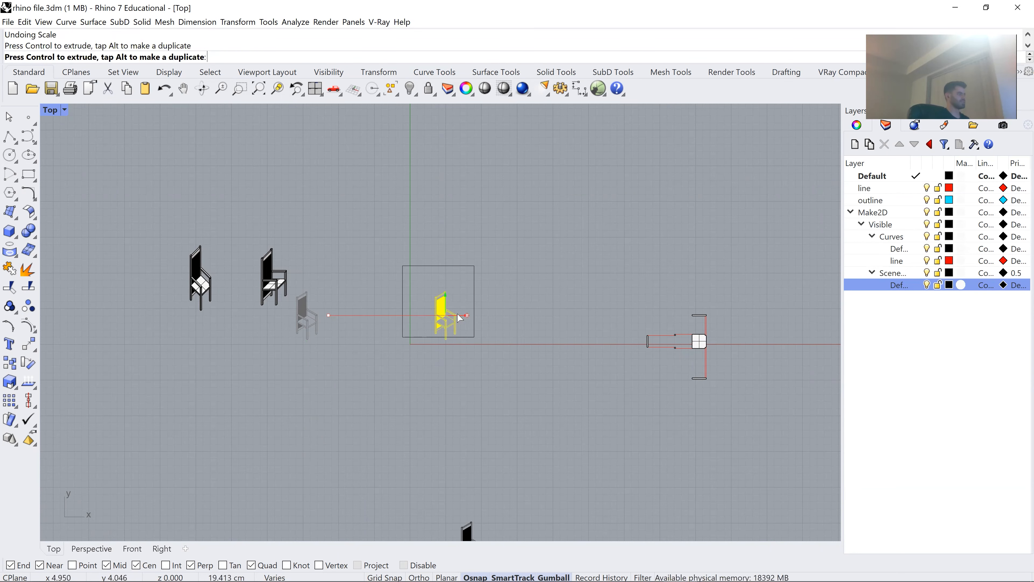
pyautogui.scroll(2, 439, 307)
pyautogui.scroll(1, 442, 310)
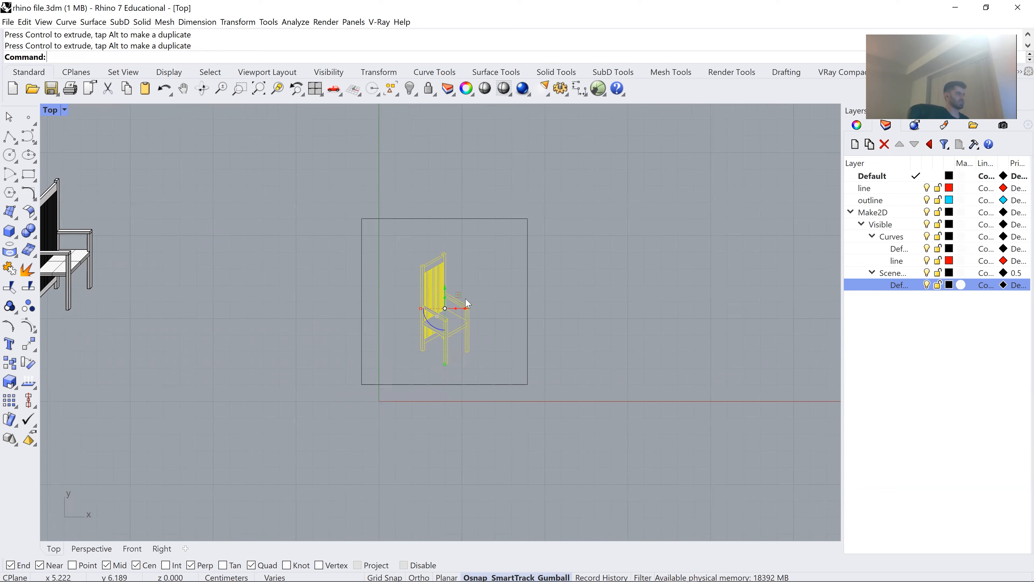
pyautogui.scroll(2, 508, 319)
pyautogui.click(507, 318)
# Select the chair drawing without its frame and nudge it slightly upward inside the square.
pyautogui.scroll(-2, 461, 261)
pyautogui.moveTo(454, 225); pyautogui.dragTo(332, 446)
pyautogui.click(479, 332)
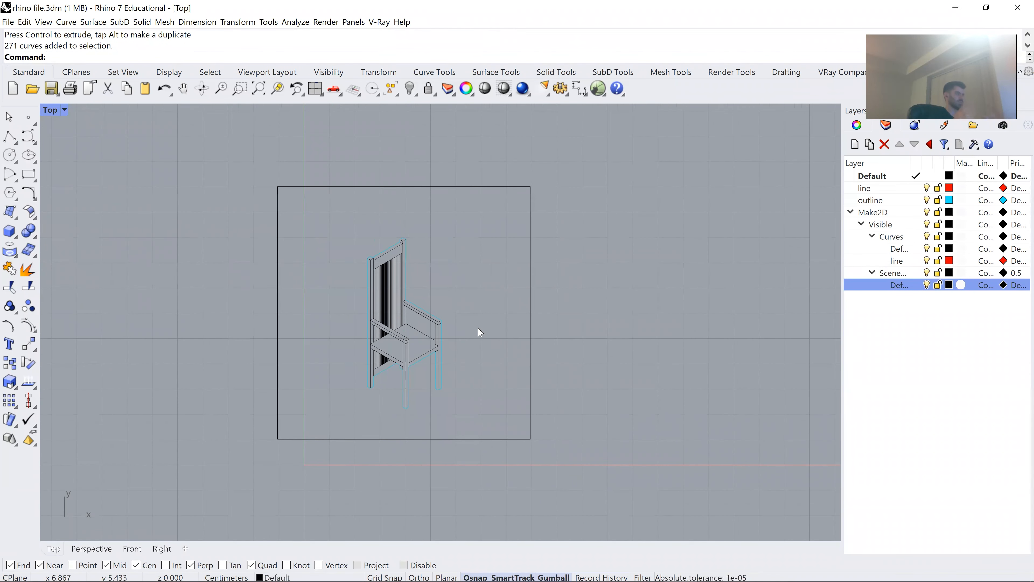
pyautogui.scroll(2, 435, 287)
pyautogui.scroll(-4, 614, 242)
pyautogui.moveTo(612, 243); pyautogui.dragTo(335, 492)
pyautogui.scroll(1, 813, 406)
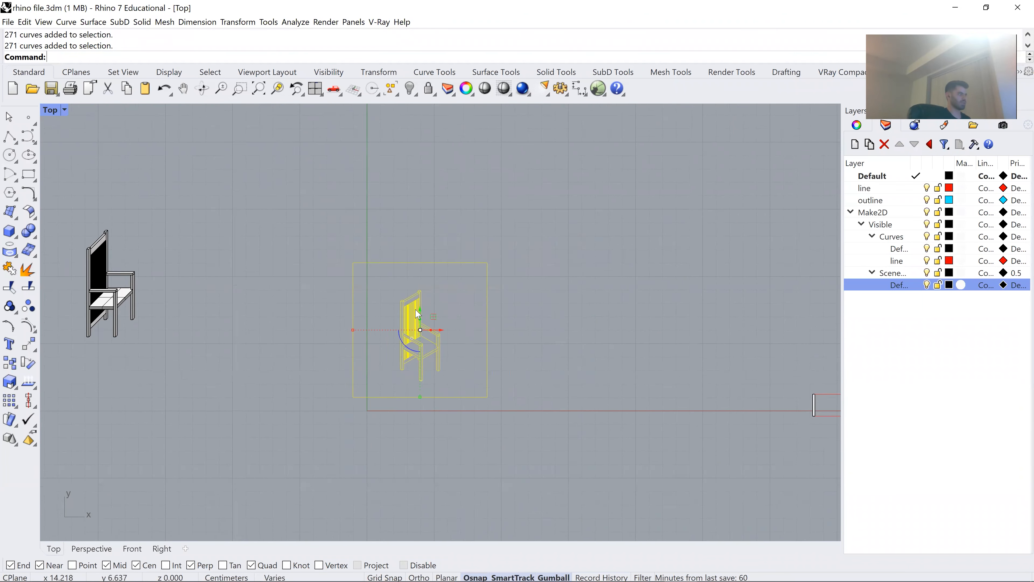
pyautogui.click(433, 282)
pyautogui.moveTo(347, 406); pyautogui.dragTo(439, 273)
pyautogui.scroll(2, 379, 363)
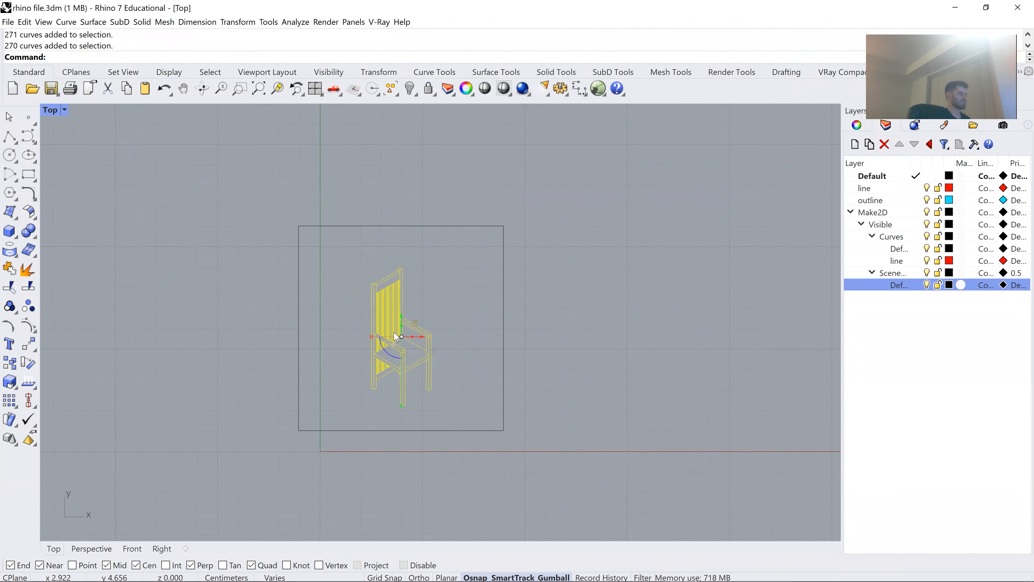
pyautogui.moveTo(401, 318); pyautogui.dragTo(401, 314)
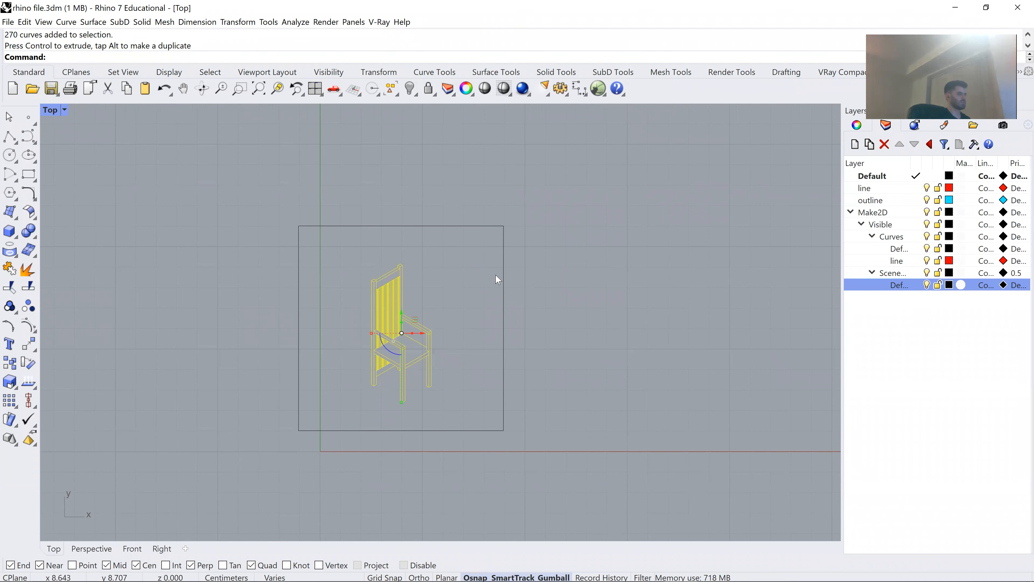
# Select the chair drawing together with its square frame and export it to the Desktop as an Adobe Illustrator file named 12.
pyautogui.scroll(2, 496, 273)
pyautogui.click(284, 420)
pyautogui.hotkey('ctrl', 'a')
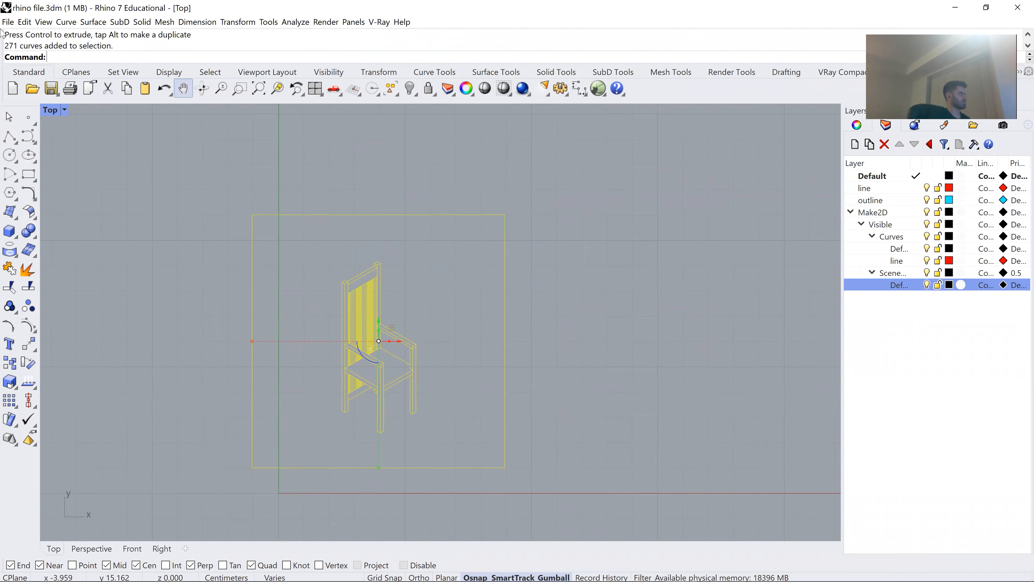
pyautogui.click(5, 23)
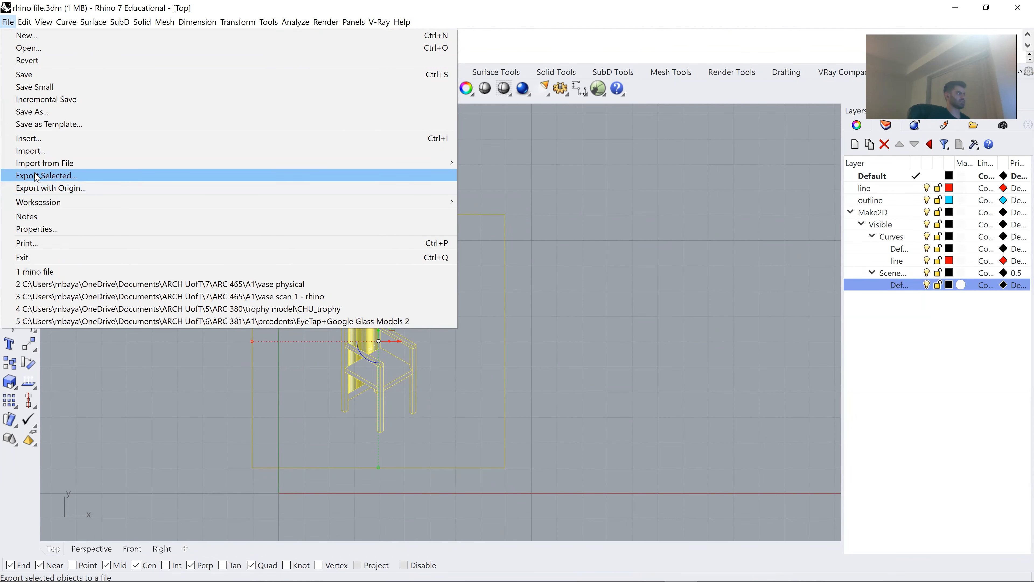
pyautogui.click(50, 179)
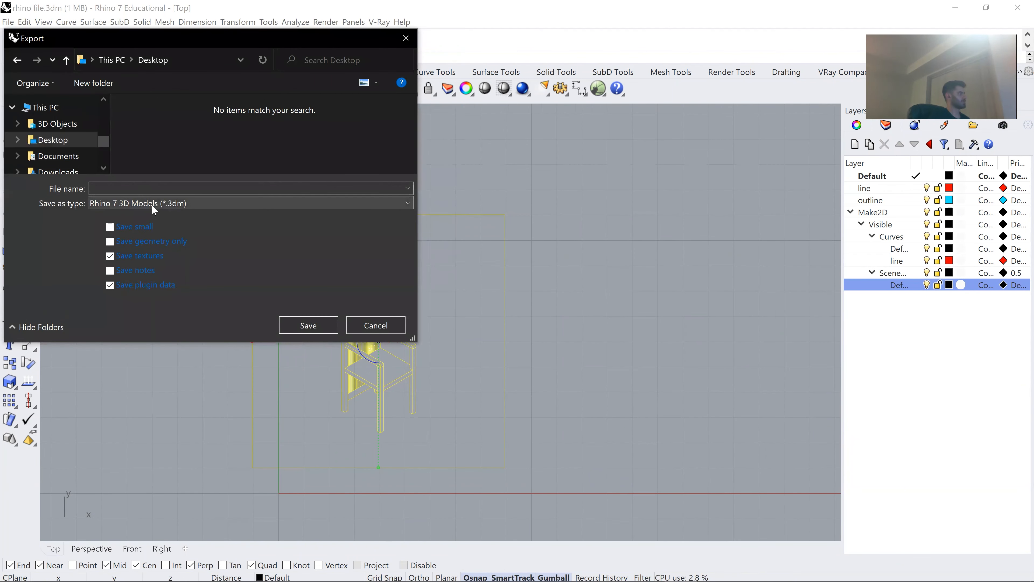
pyautogui.click(152, 204)
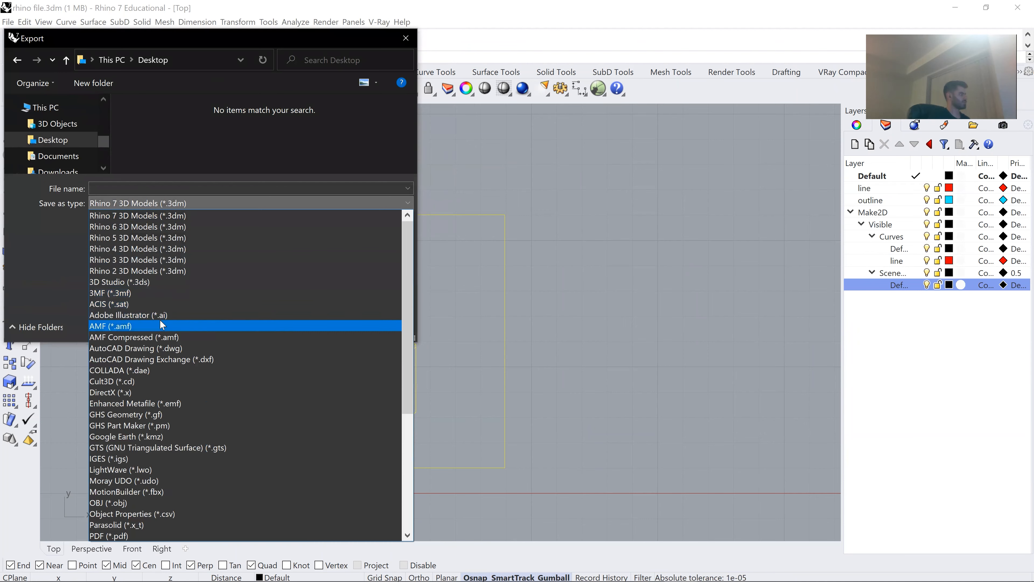
pyautogui.click(148, 312)
pyautogui.click(145, 189)
pyautogui.write('12')
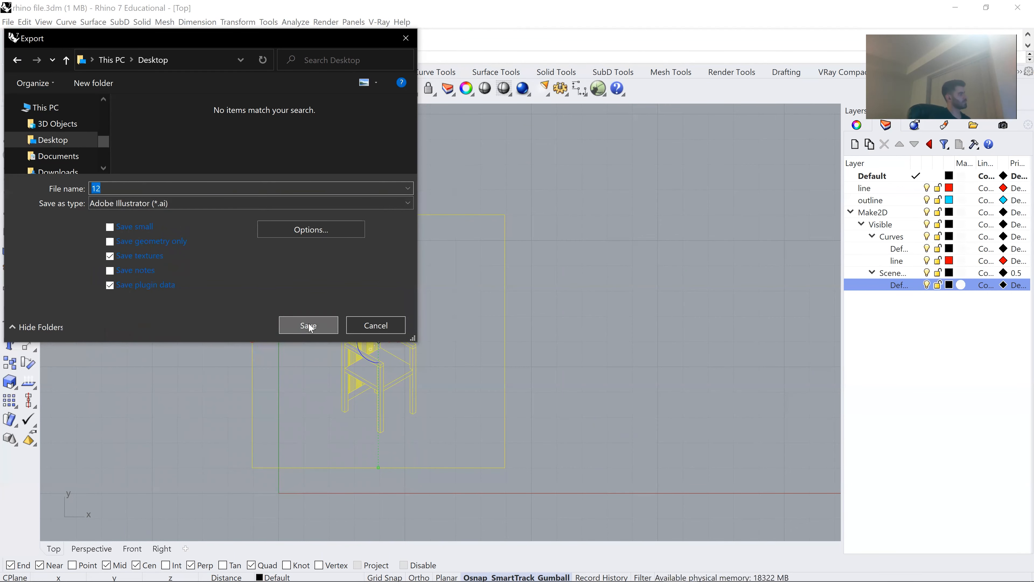
pyautogui.click(309, 325)
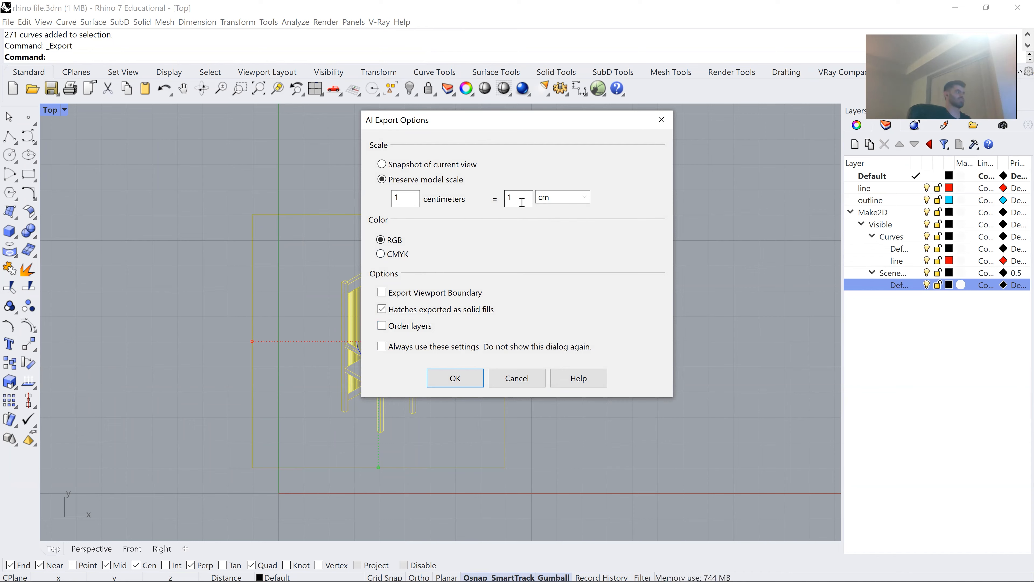
# Complete the export with the model scale preserved at 1 centimeter equal to 1 cm.
pyautogui.click(415, 199)
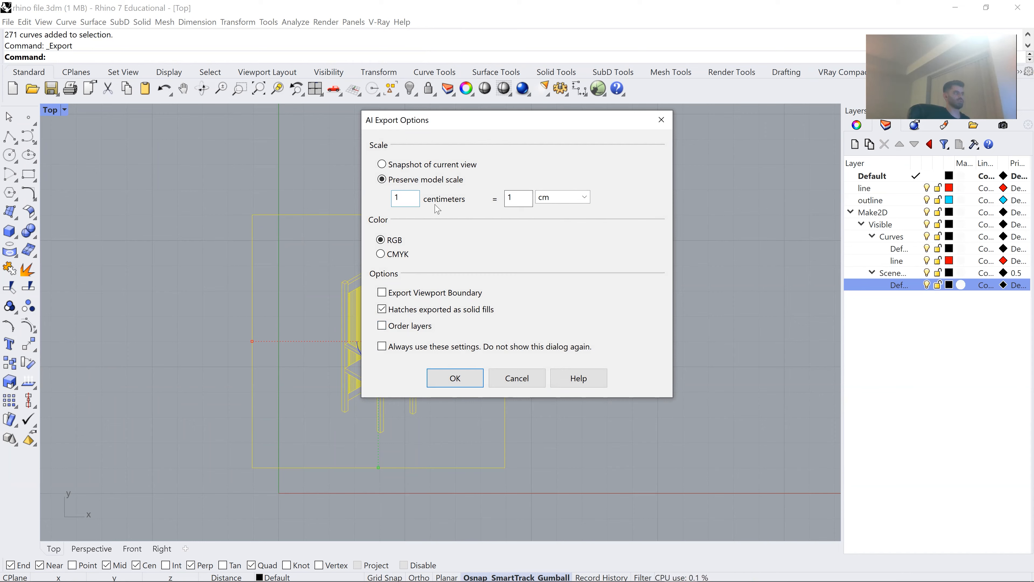
pyautogui.click(584, 197)
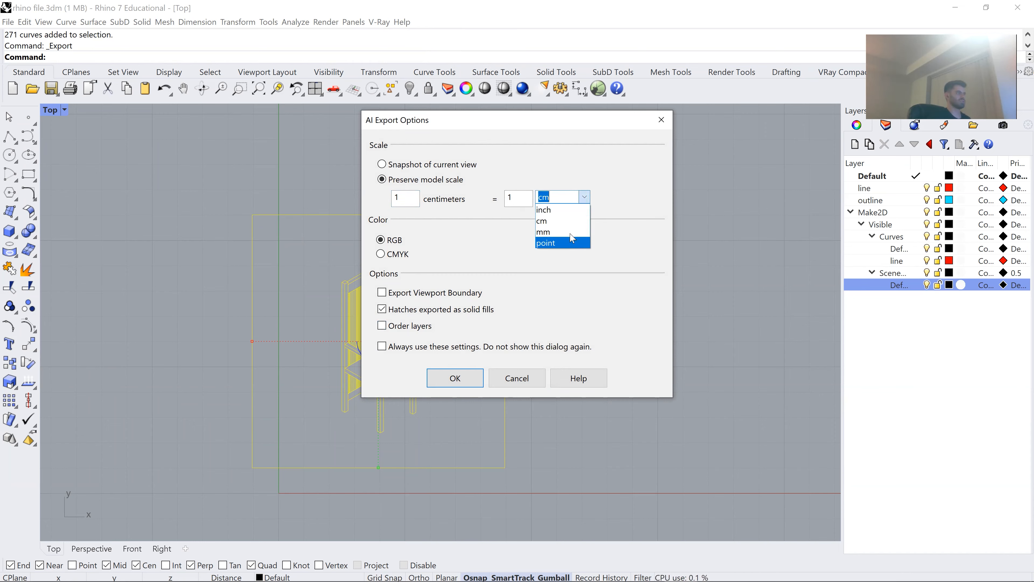
pyautogui.click(597, 220)
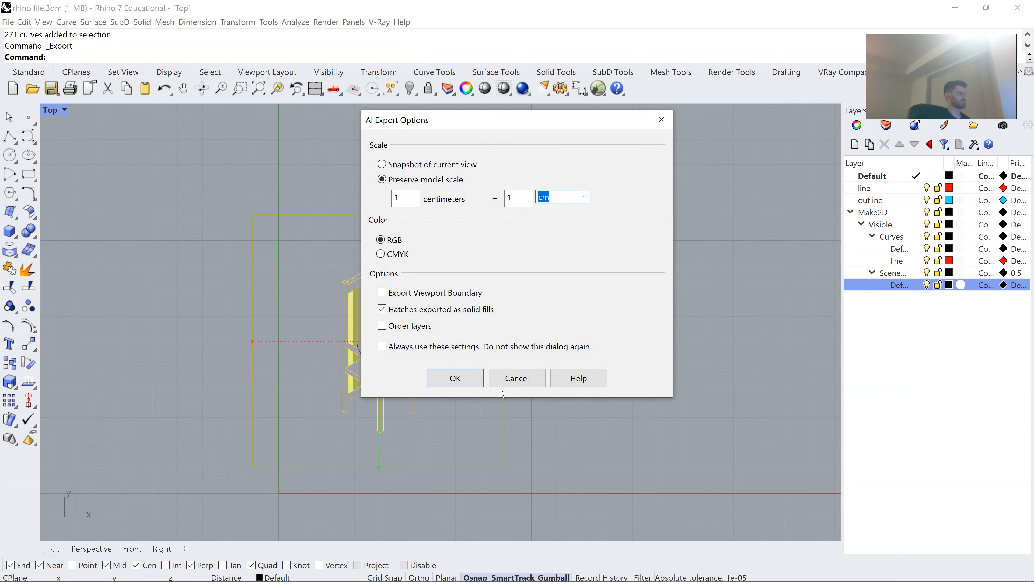
pyautogui.click(471, 384)
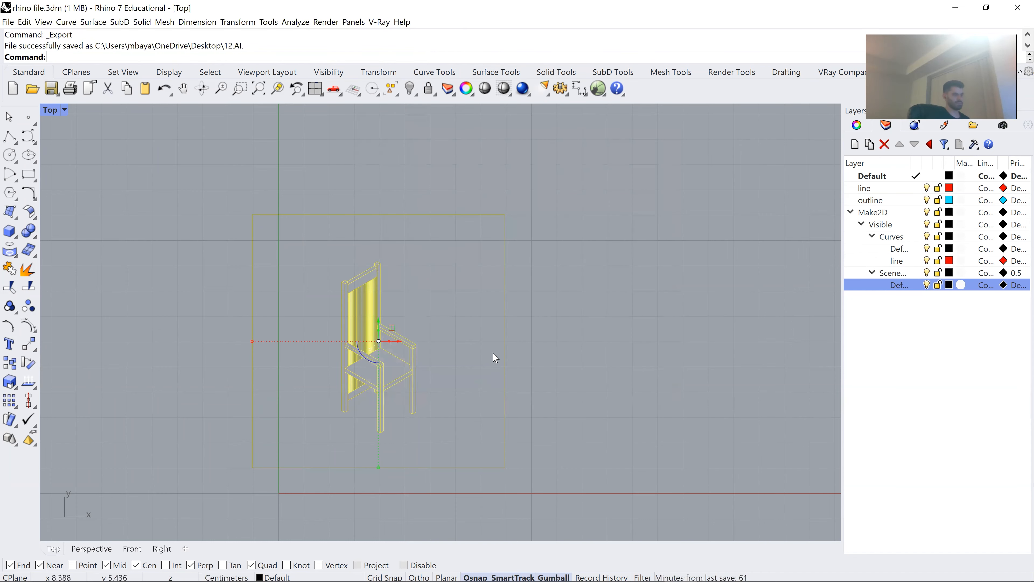
# Switch to the desktop, open the exported file 12.AI in Illustrator, and look over the framed chair drawing.
pyautogui.scroll(-3, 495, 357)
pyautogui.press('Escape')
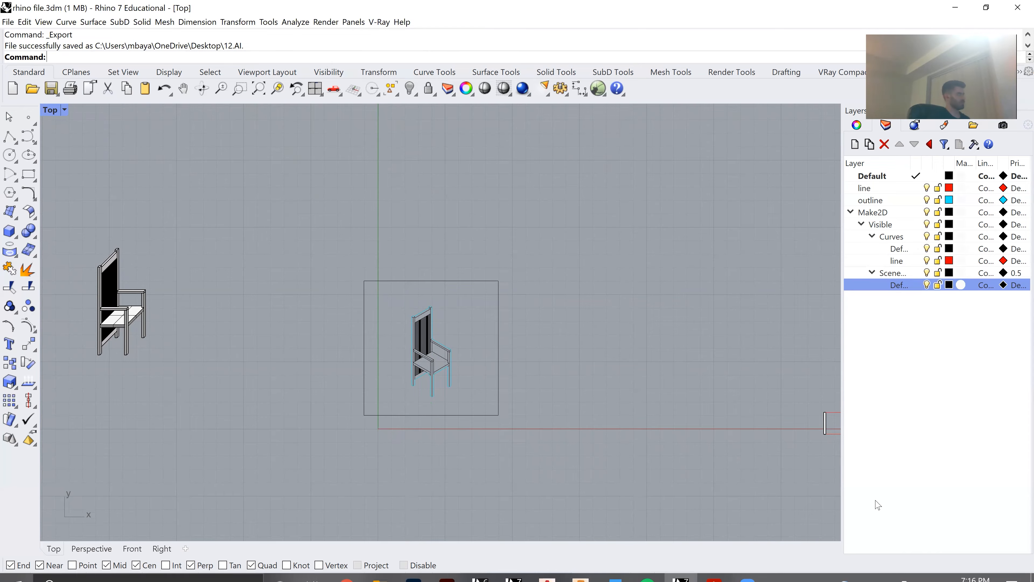
pyautogui.press('super+d')
pyautogui.doubleClick(32, 77)
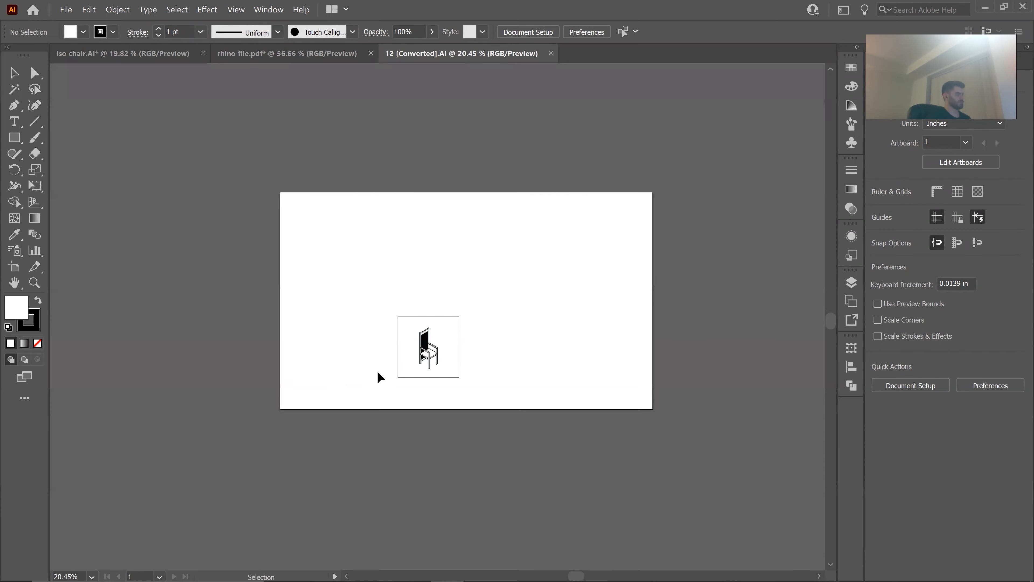
pyautogui.moveTo(377, 372)
pyautogui.mouseDown()
pyautogui.moveTo(365, 389)
pyautogui.moveTo(378, 386)
pyautogui.mouseUp()
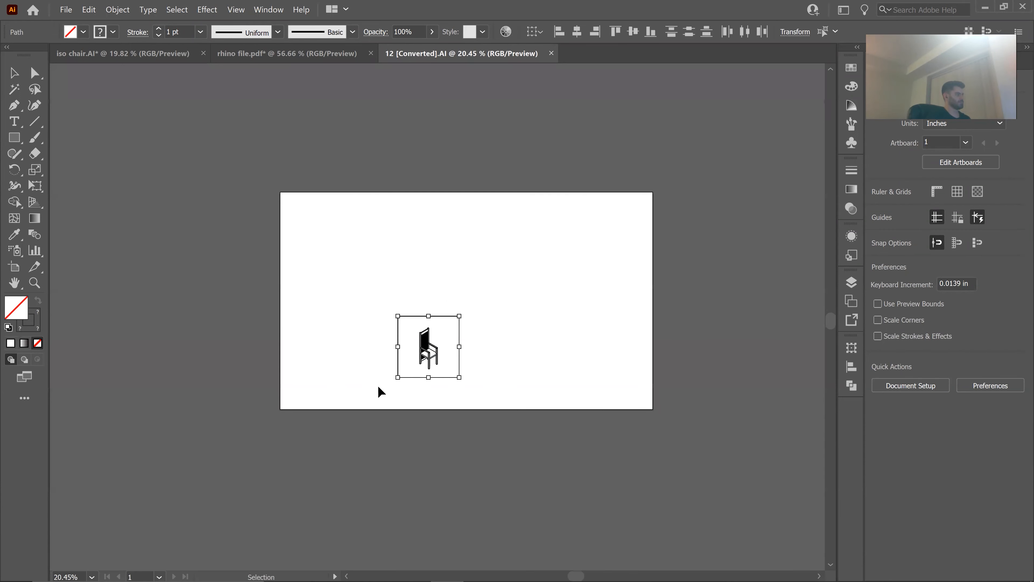
pyautogui.click(606, 267)
pyautogui.moveTo(462, 295); pyautogui.dragTo(484, 246)
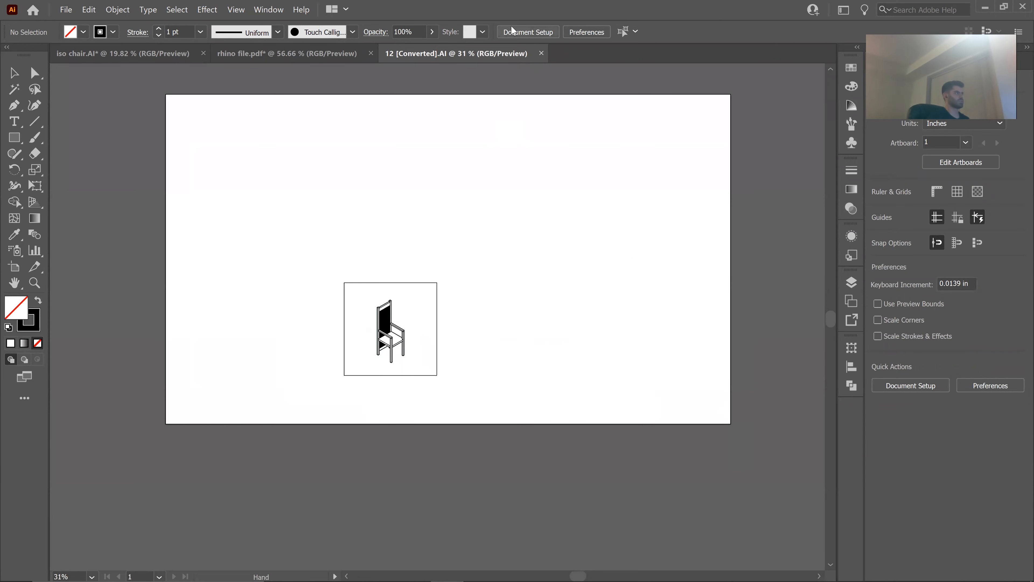
pyautogui.click(524, 37)
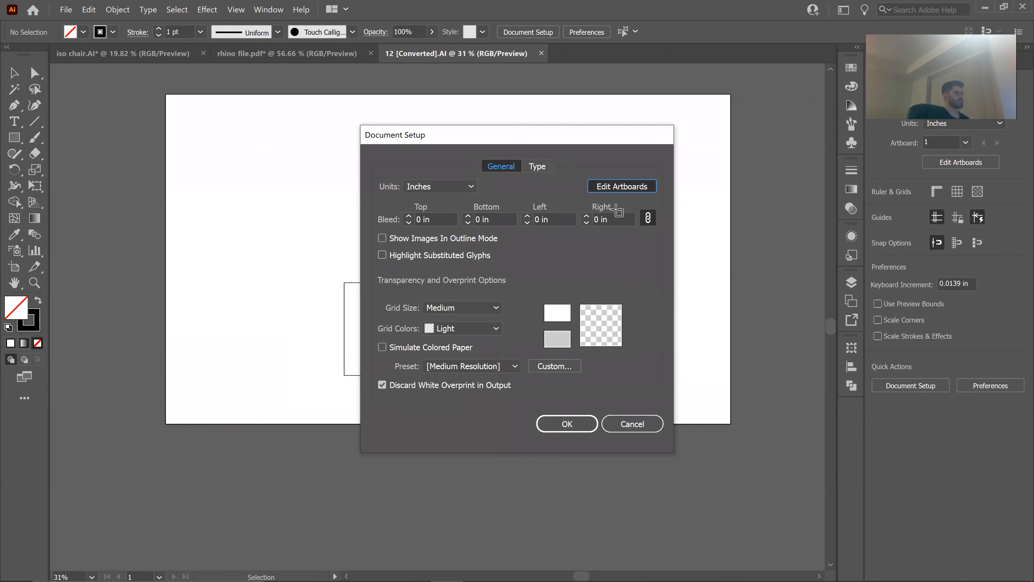
pyautogui.click(619, 186)
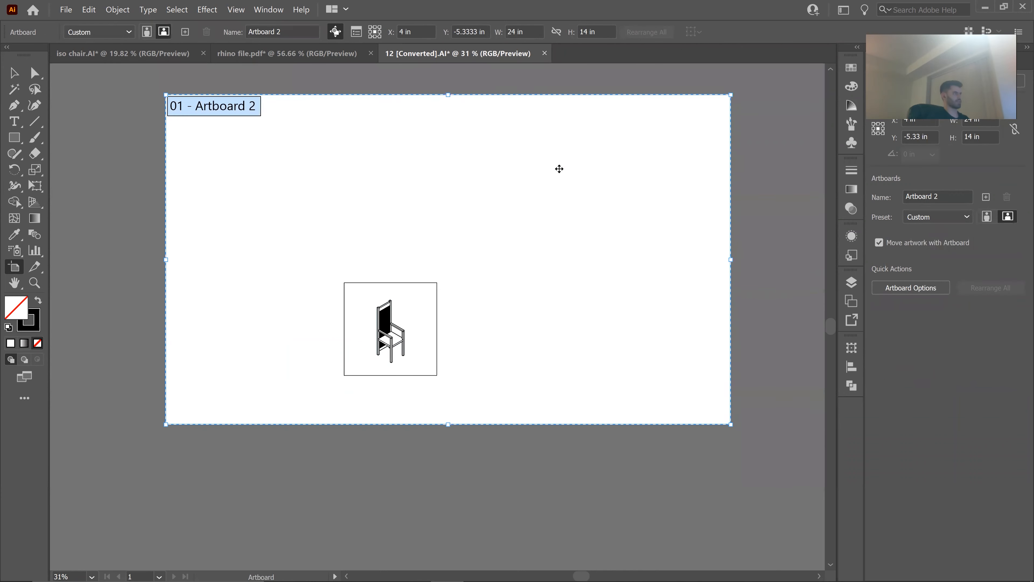
pyautogui.press('Escape')
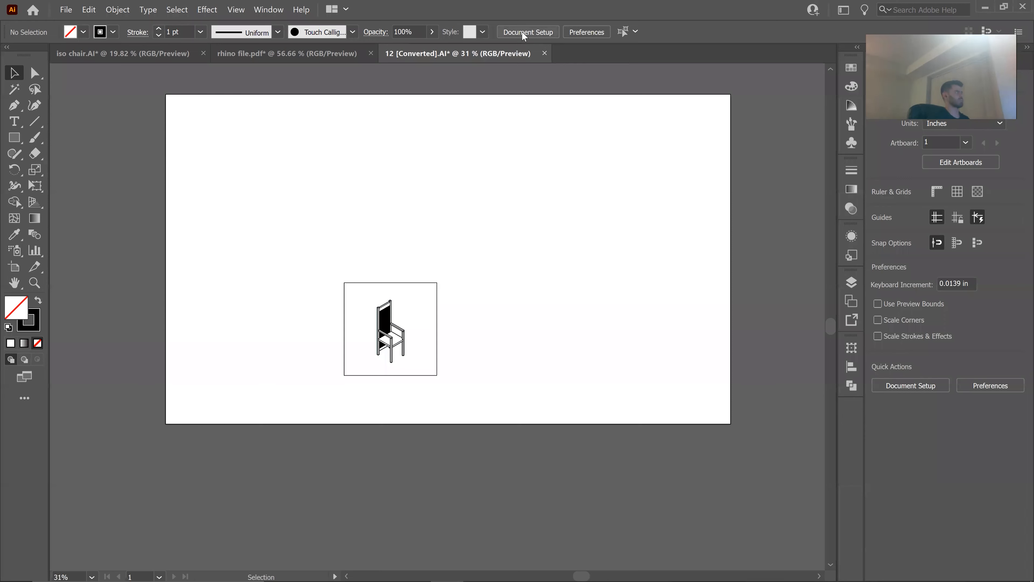
# Resize the artboard to the square frame around the chair, 3.937 by 3.937 in, and leave artboard editing.
pyautogui.click(532, 33)
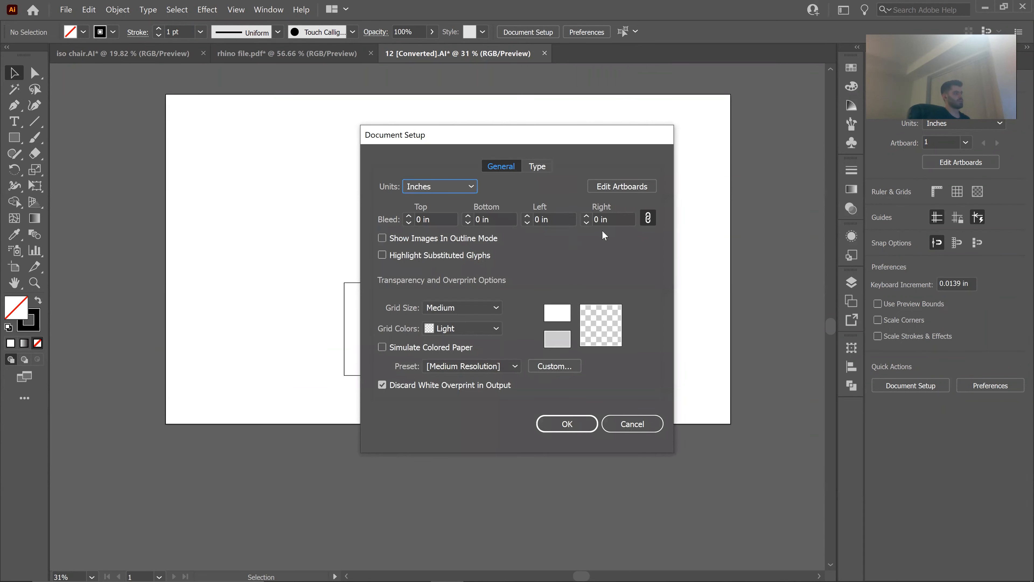
pyautogui.click(622, 188)
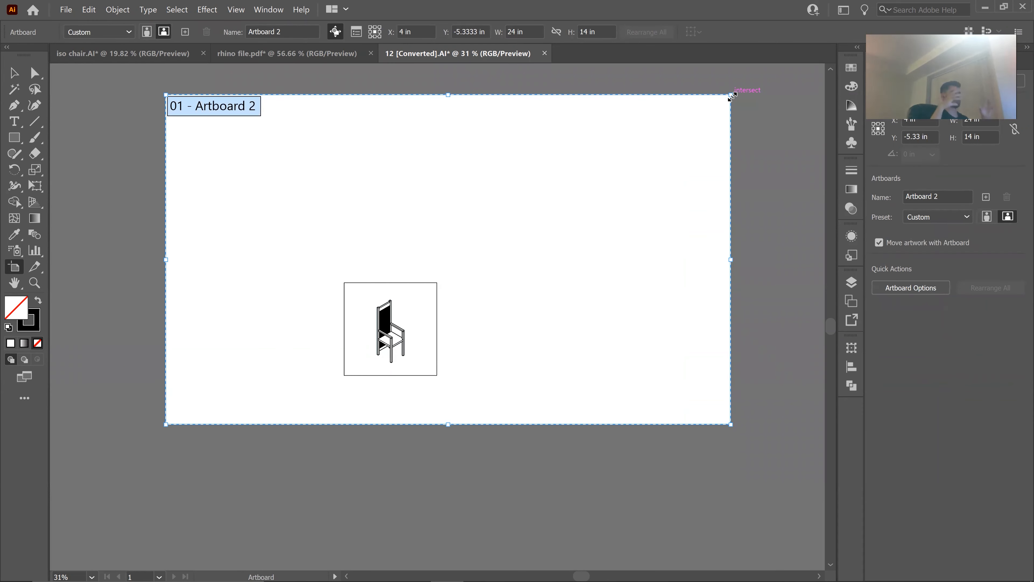
pyautogui.moveTo(732, 96); pyautogui.dragTo(439, 281)
pyautogui.moveTo(167, 425); pyautogui.dragTo(344, 376)
pyautogui.press('Return')
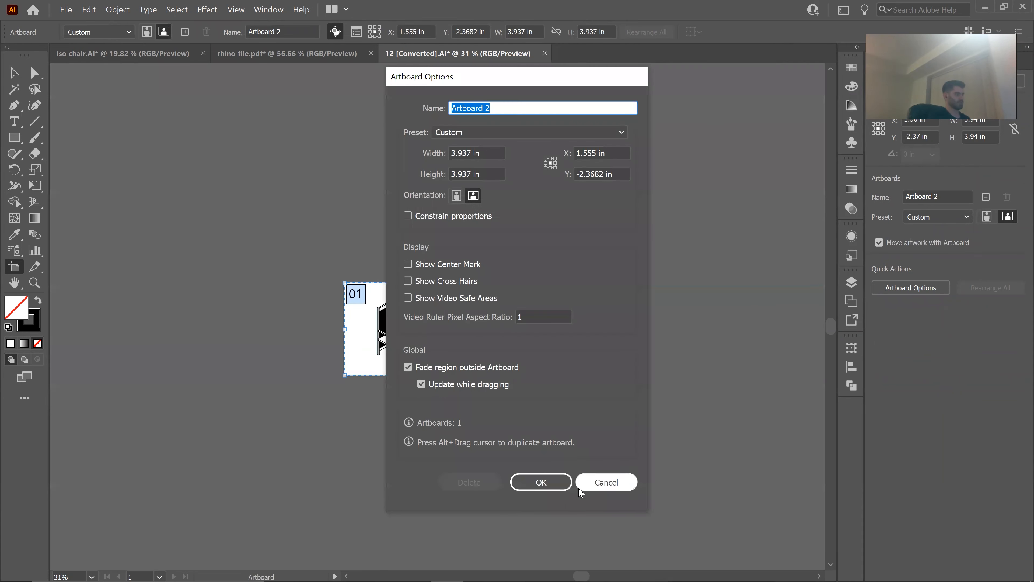
pyautogui.click(604, 480)
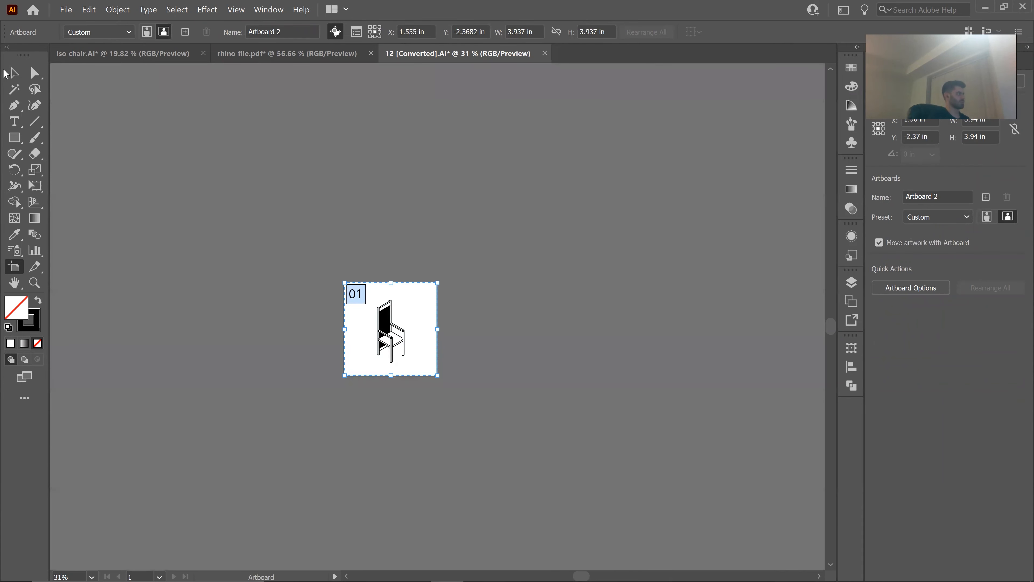
pyautogui.click(12, 72)
# Hide the uppermost Make2D layer of the chair drawing.
pyautogui.hotkey('ctrl', 'space')
pyautogui.moveTo(460, 354); pyautogui.dragTo(547, 374)
pyautogui.press('space')
pyautogui.moveTo(401, 322); pyautogui.dragTo(502, 341)
pyautogui.hotkey('ctrl', 'space')
pyautogui.moveTo(416, 301); pyautogui.dragTo(411, 264)
pyautogui.hotkey('ctrl', 'space')
pyautogui.moveTo(410, 264); pyautogui.dragTo(537, 291)
pyautogui.click(850, 282)
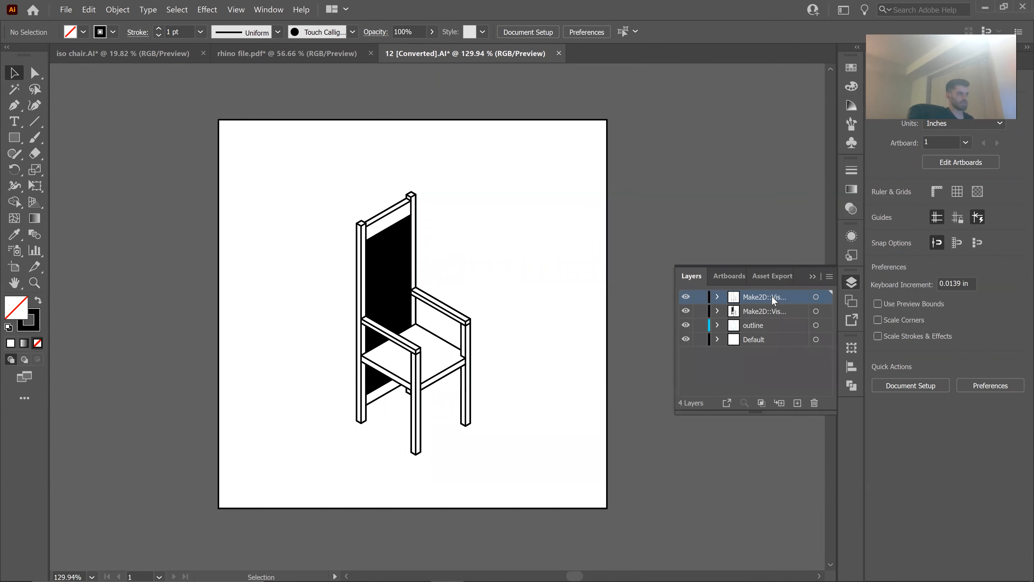
pyautogui.click(816, 297)
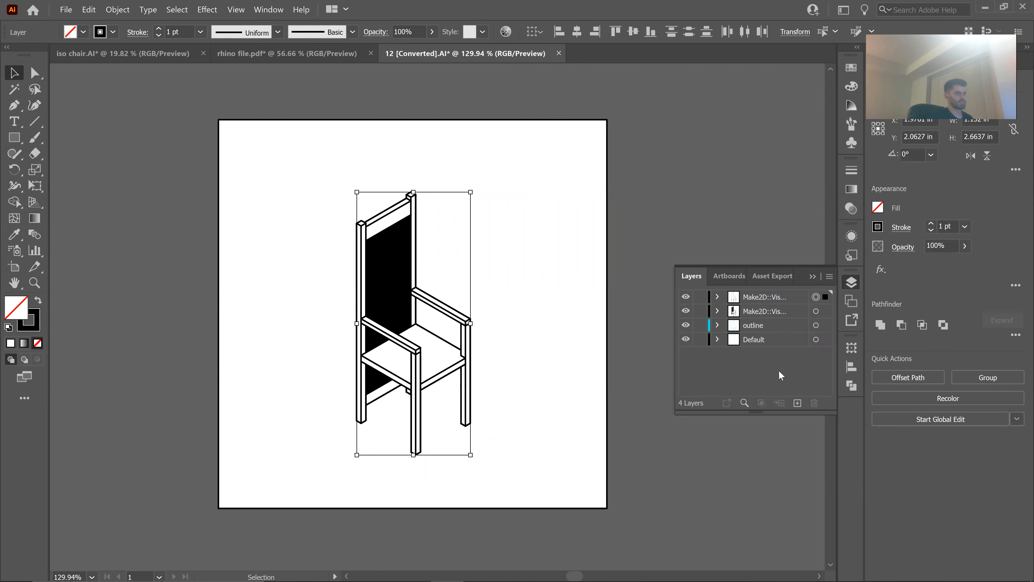
pyautogui.click(686, 297)
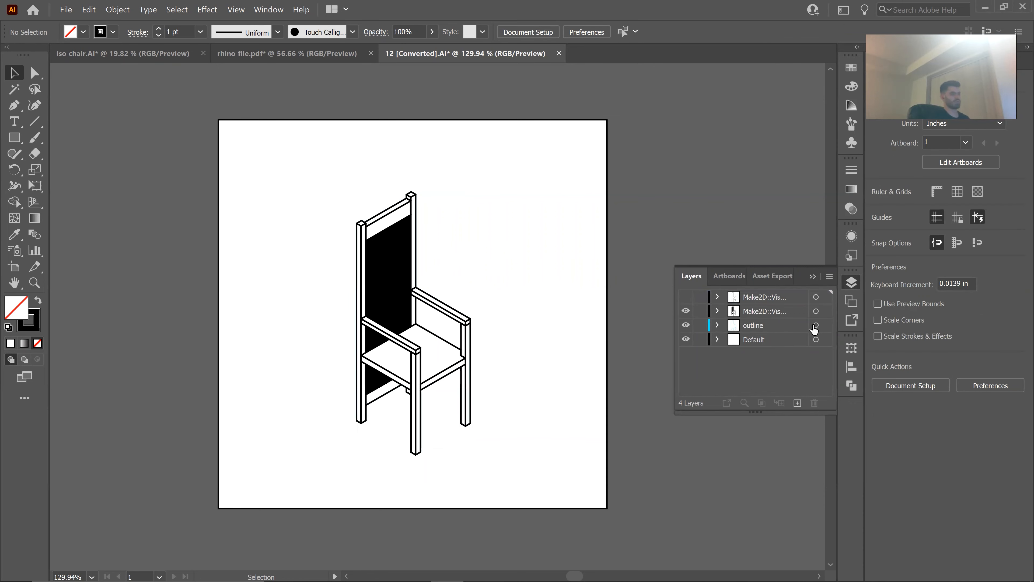
# Select all lines of the chair without the frame and set their stroke weight to 0.2 pt.
pyautogui.moveTo(411, 321); pyautogui.dragTo(293, 487)
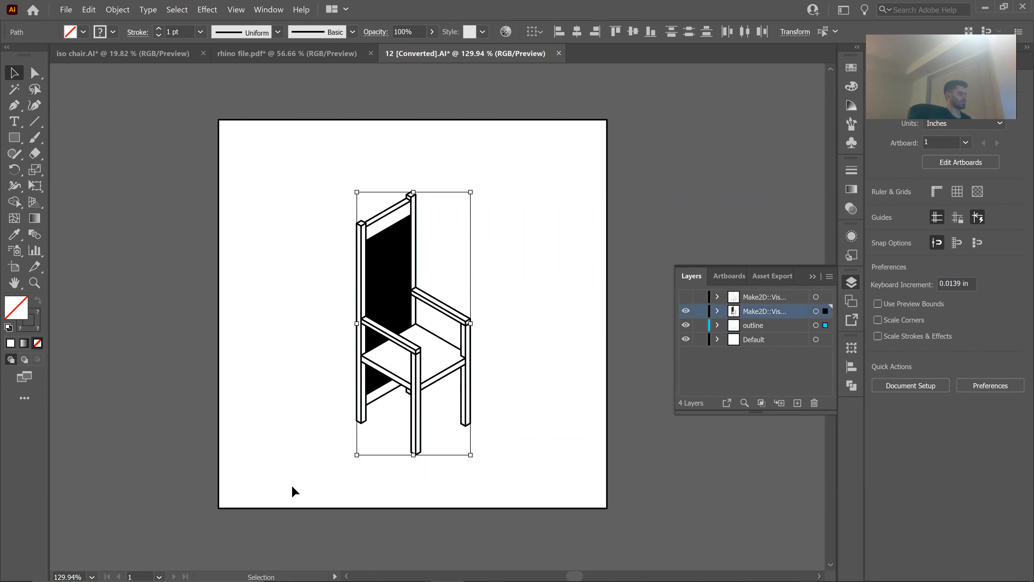
pyautogui.click(184, 31)
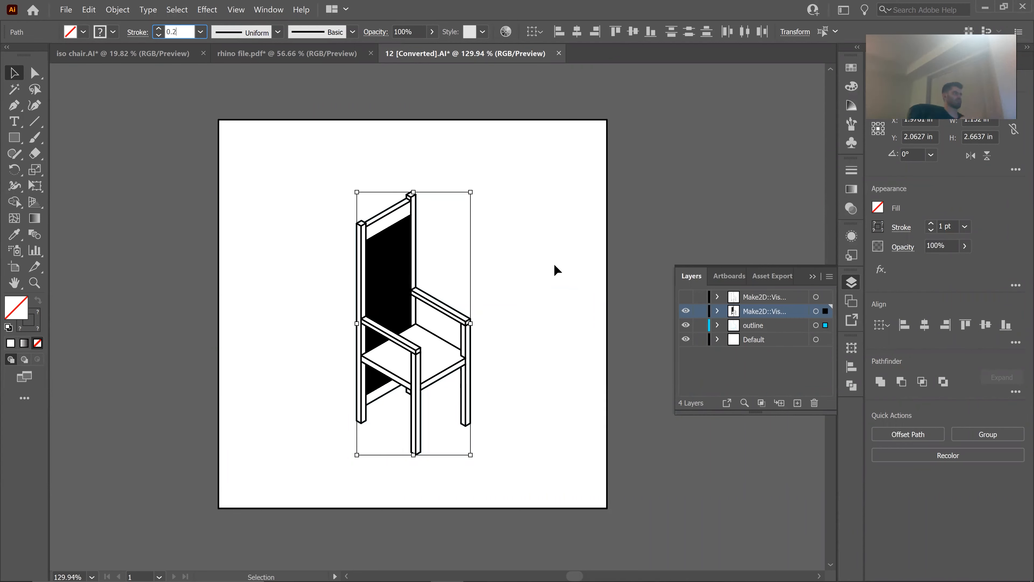
pyautogui.press('Return')
pyautogui.click(551, 262)
pyautogui.hotkey('ctrl', 'space')
pyautogui.moveTo(447, 263); pyautogui.dragTo(399, 251)
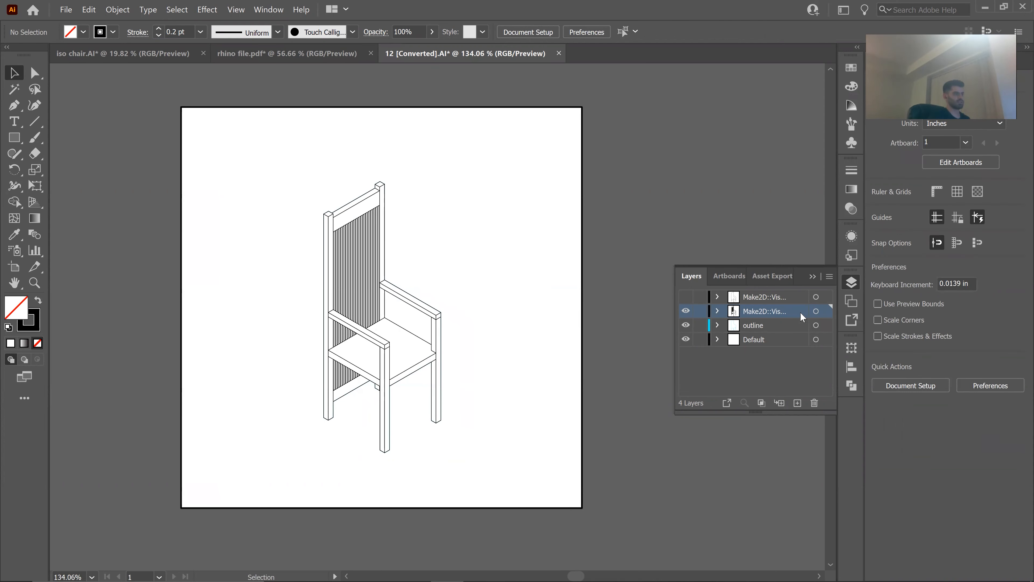
# Set the stroke weight of everything on the visible Make2D layer to 0.1 pt.
pyautogui.click(815, 310)
pyautogui.click(175, 31)
pyautogui.press('BackSpace')
pyautogui.write('1')
pyautogui.press('Return')
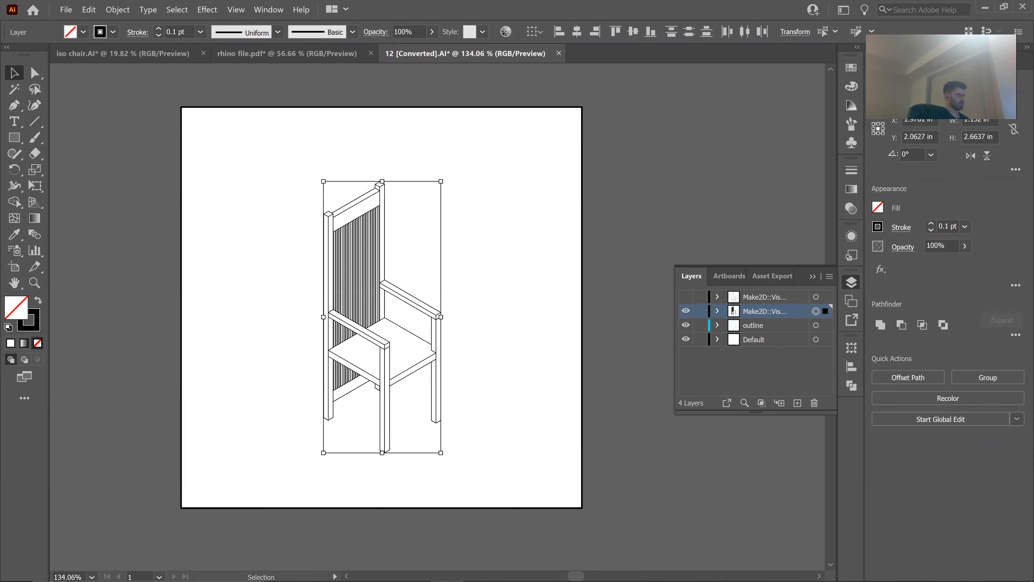
pyautogui.click(485, 349)
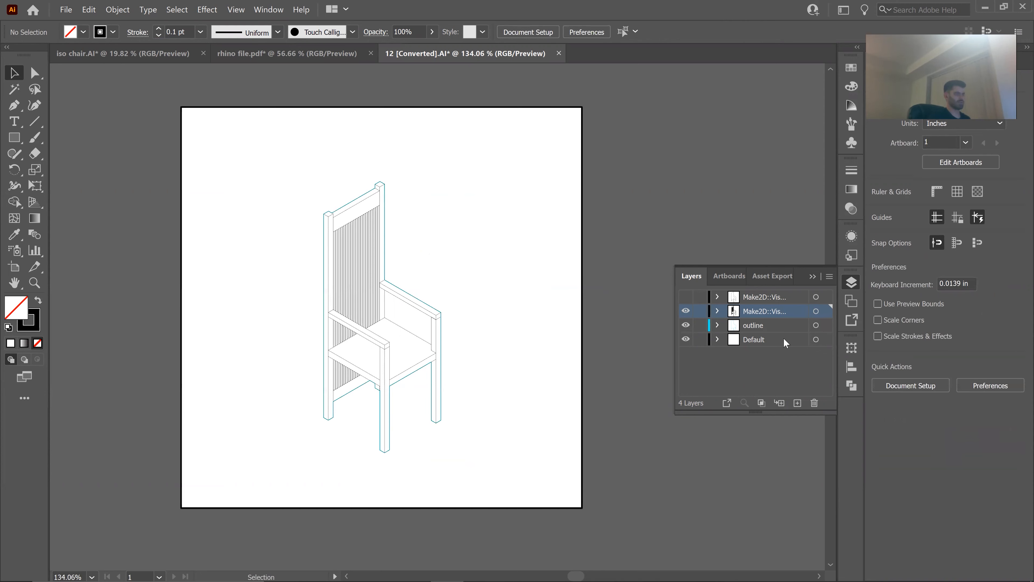
# Set the stroke weight of everything on the outline layer to 0.35 pt.
pyautogui.click(815, 324)
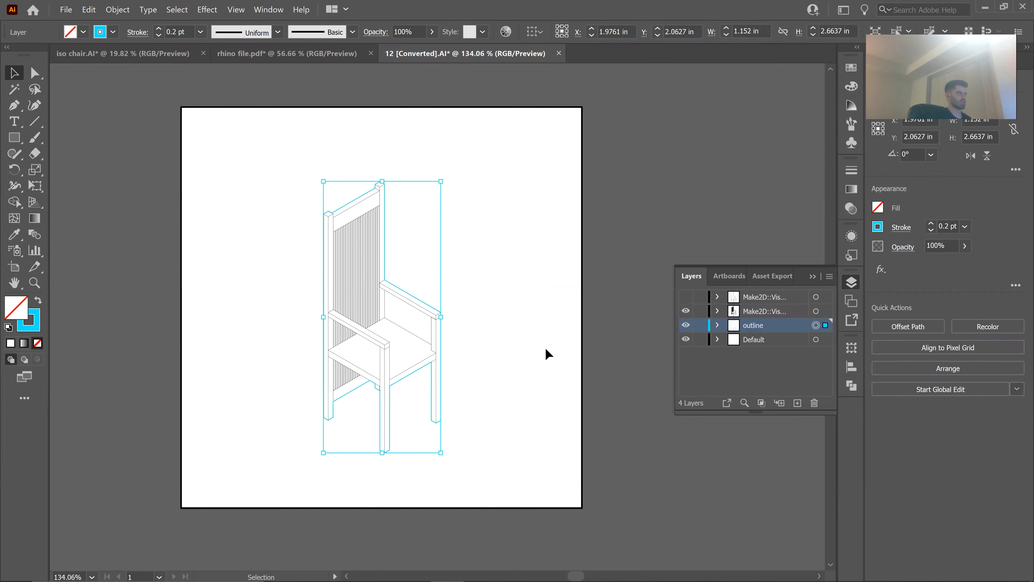
pyautogui.scroll(1, 503, 351)
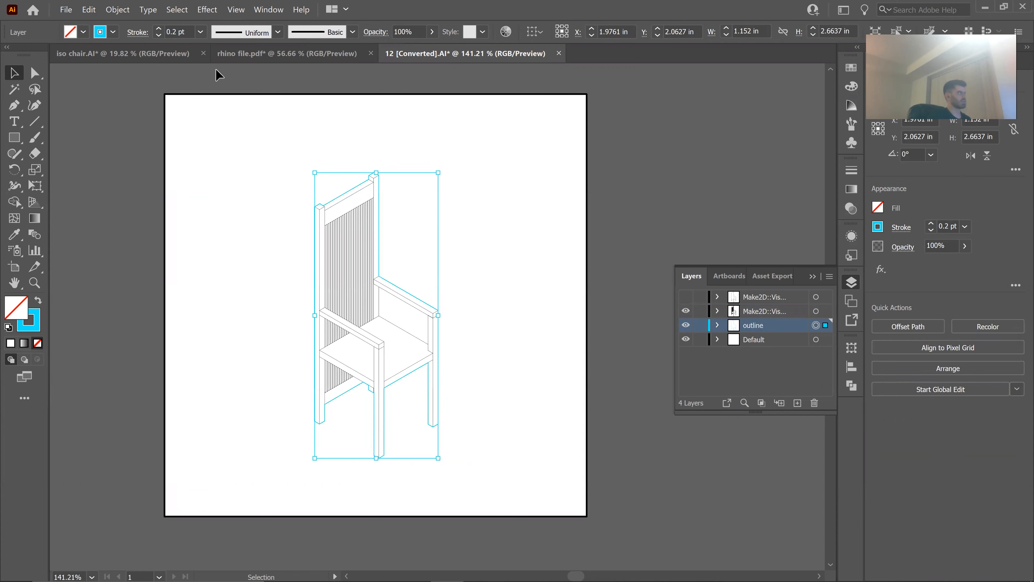
pyautogui.click(176, 32)
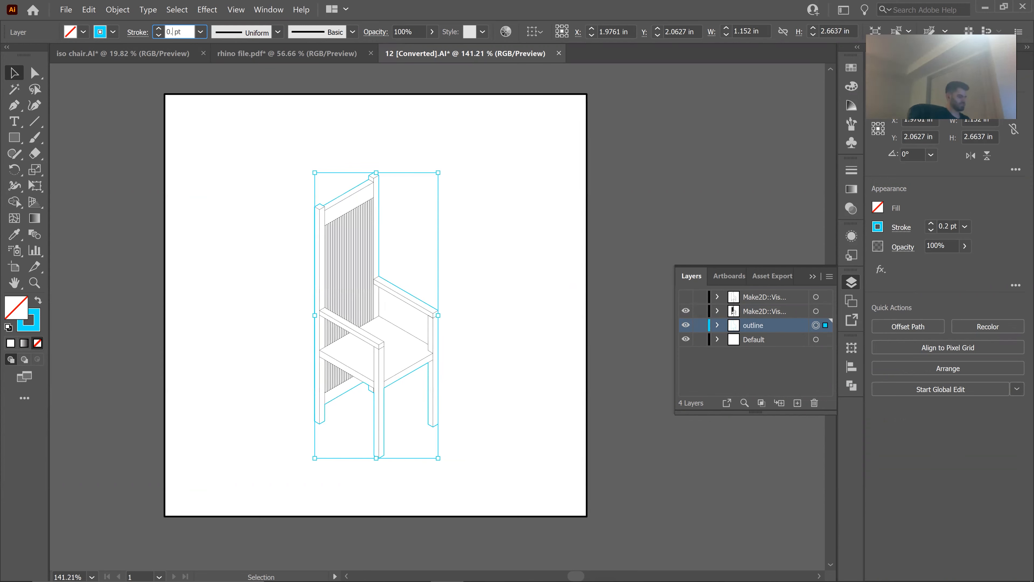
pyautogui.press('Return')
pyautogui.click(467, 254)
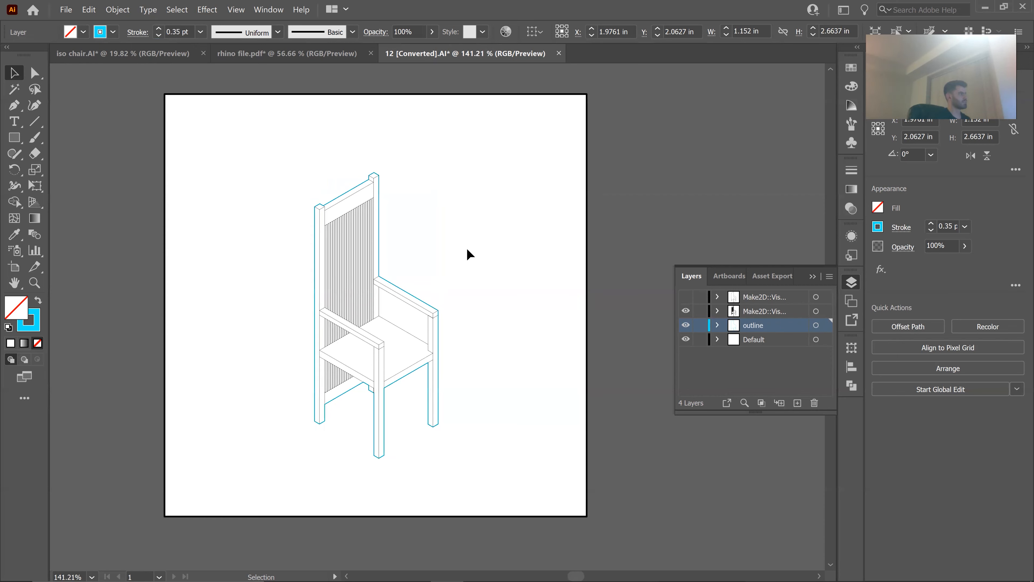
pyautogui.click(751, 358)
# Select everything on the outline layer and set its stroke color to black (000000).
pyautogui.click(815, 325)
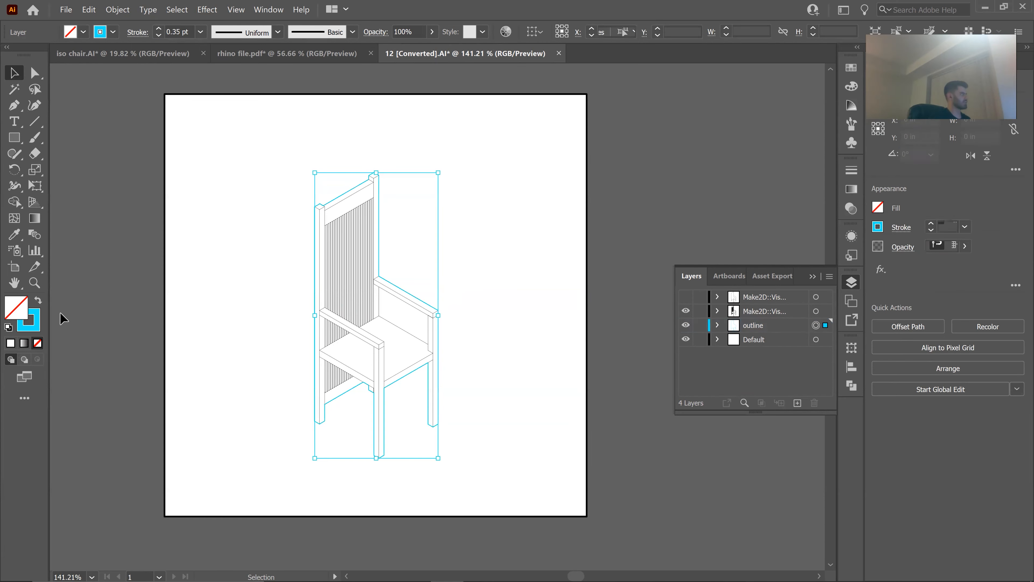
pyautogui.click(39, 325)
pyautogui.click(342, 377)
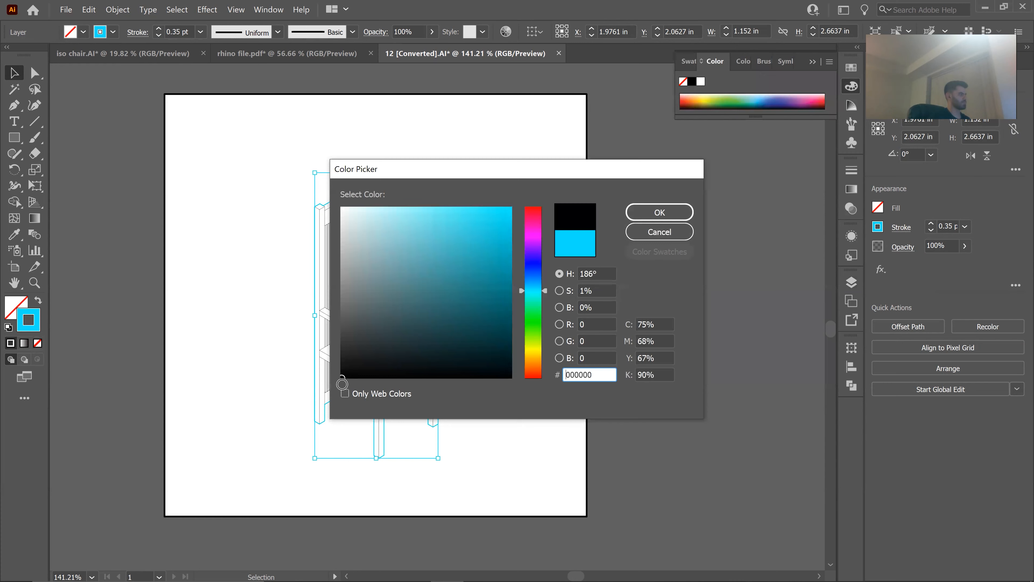
pyautogui.click(679, 216)
pyautogui.click(506, 355)
pyautogui.hotkey('ctrl', 'space')
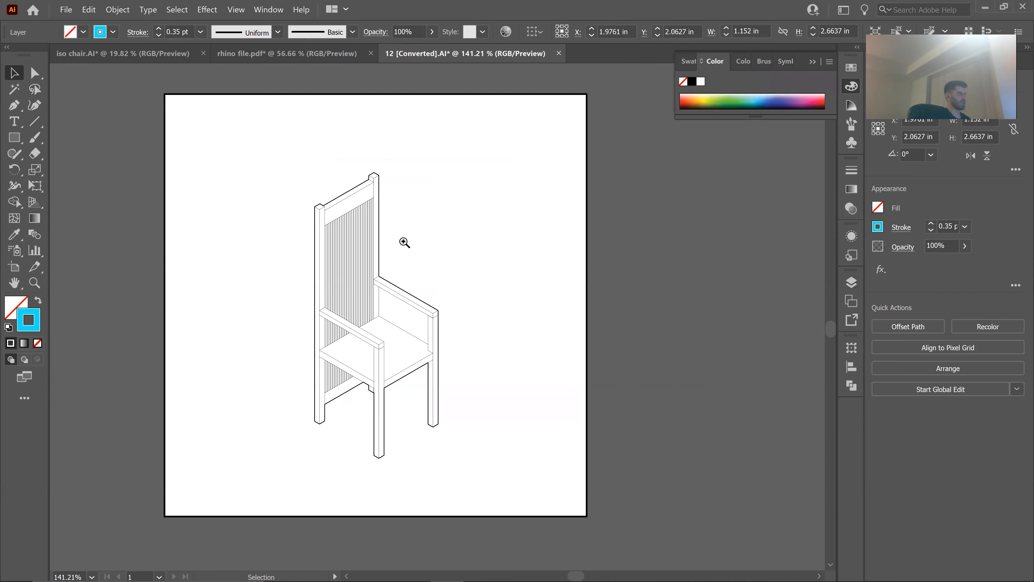
pyautogui.click(390, 227)
pyautogui.keyDown('ctrl'); pyautogui.keyDown('alt'); pyautogui.click(461, 265); pyautogui.keyUp('alt'); pyautogui.keyUp('ctrl')
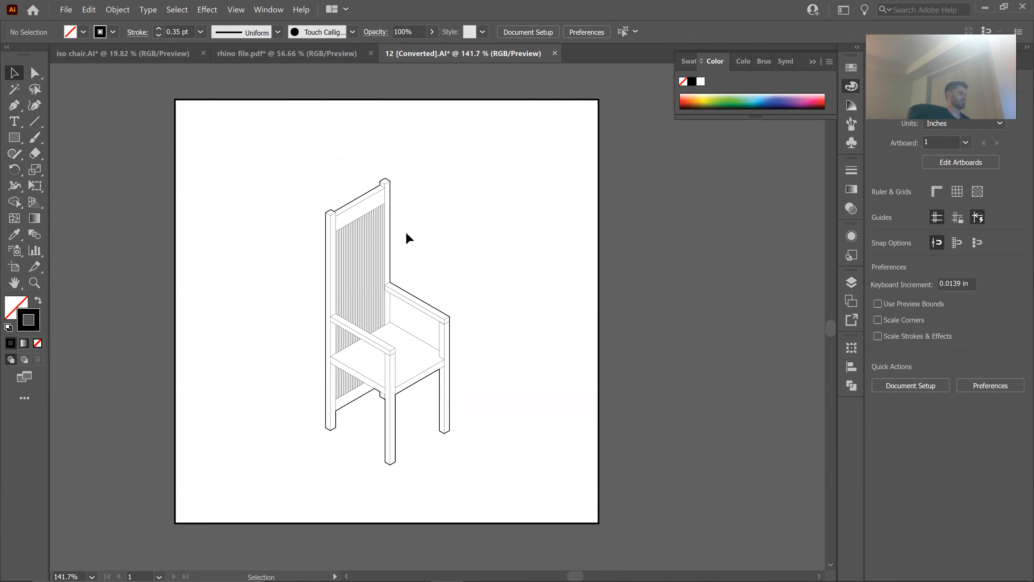
pyautogui.click(391, 231)
pyautogui.click(766, 245)
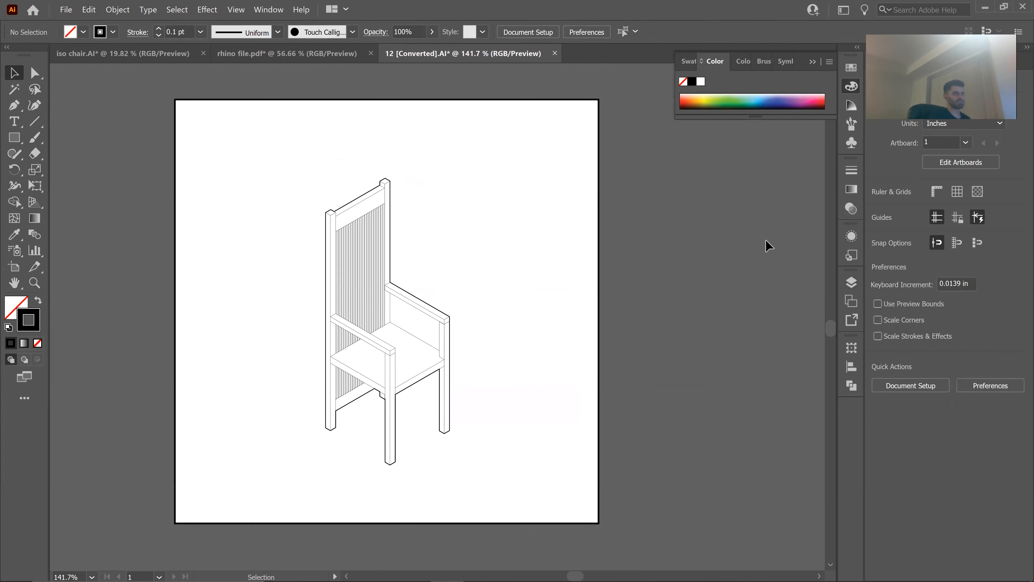
# Examine the line weights of the whole framed chair and compare them with the iso chair document.
pyautogui.press('F7')
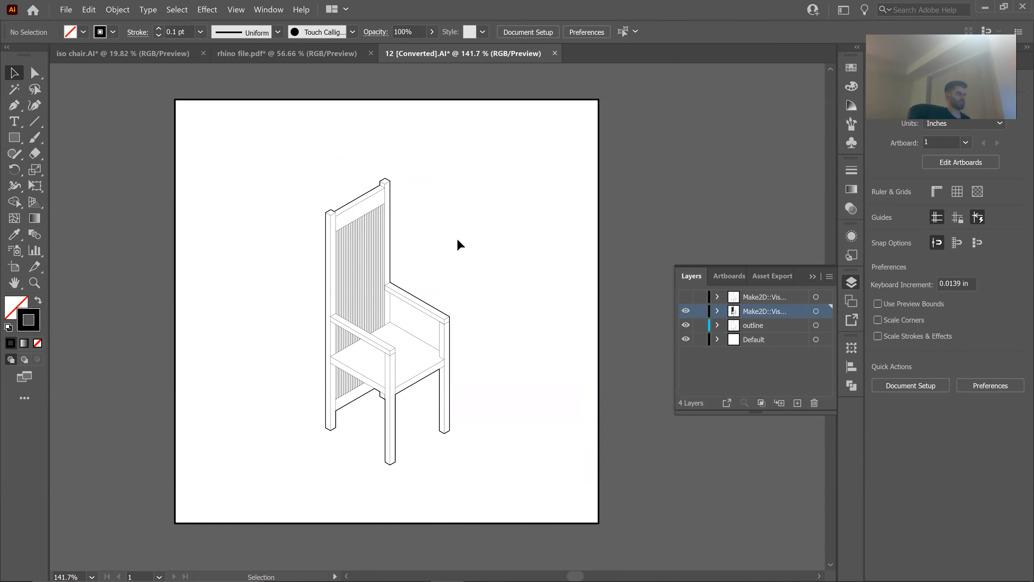
pyautogui.hotkey('ctrl', 'space')
pyautogui.moveTo(418, 129); pyautogui.dragTo(143, 62)
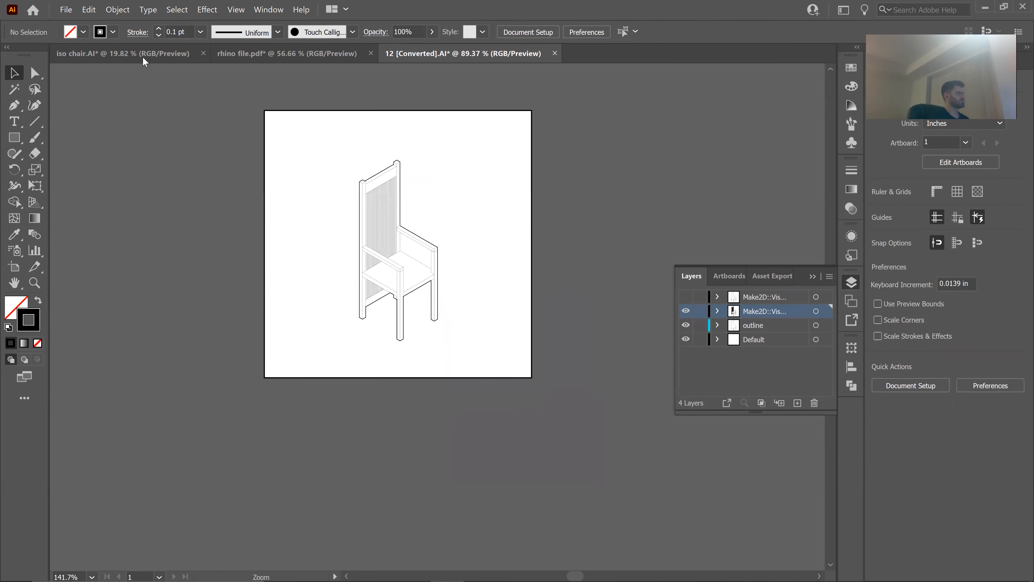
pyautogui.press('space')
pyautogui.moveTo(444, 182); pyautogui.dragTo(404, 268)
pyautogui.hotkey('ctrl', 'space')
pyautogui.press('space')
pyautogui.click(109, 54)
pyautogui.hotkey('ctrl', 'space')
pyautogui.moveTo(411, 231); pyautogui.dragTo(487, 227)
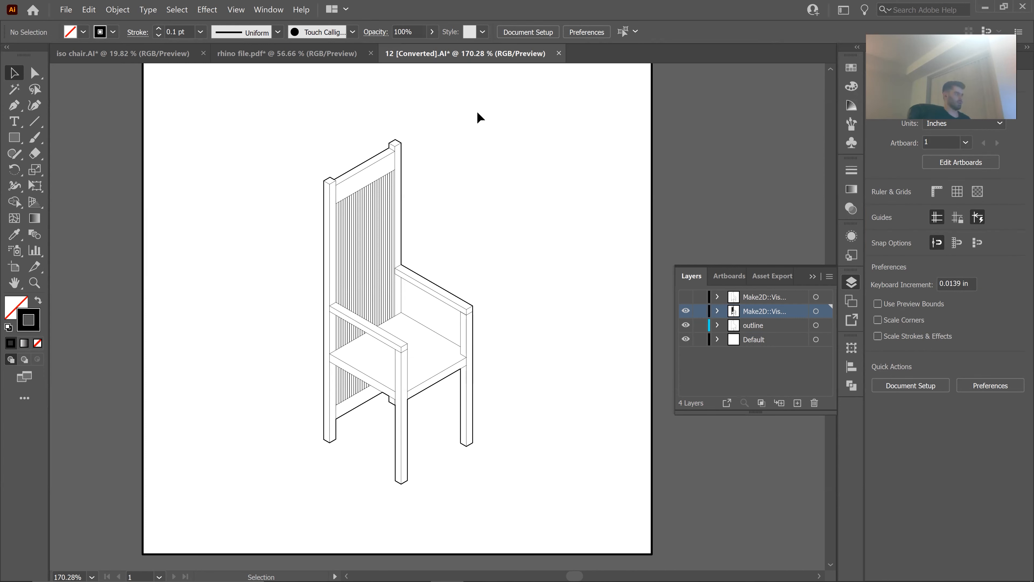
pyautogui.click(462, 346)
pyautogui.click(13, 202)
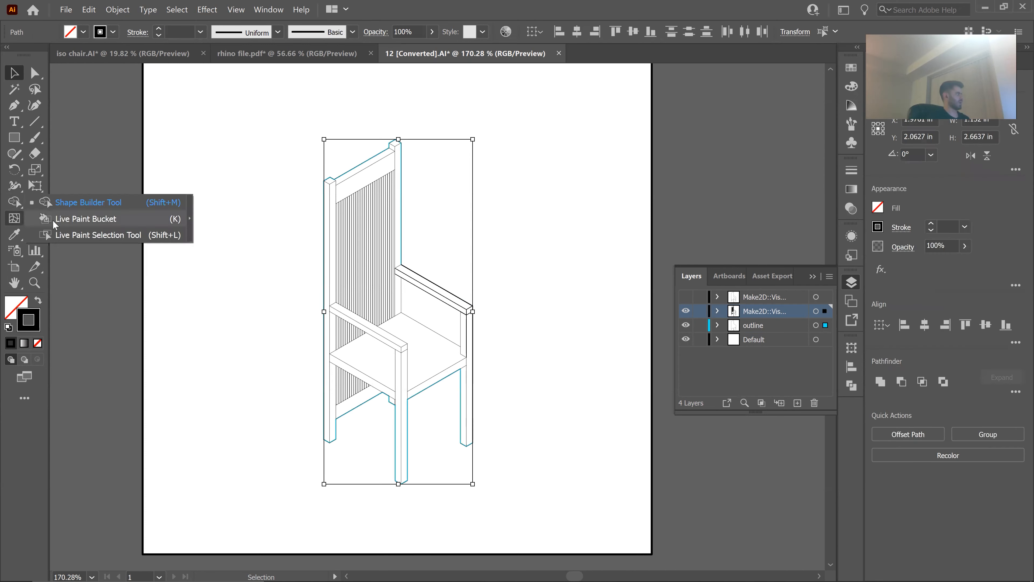
pyautogui.click(275, 101)
pyautogui.click(14, 202)
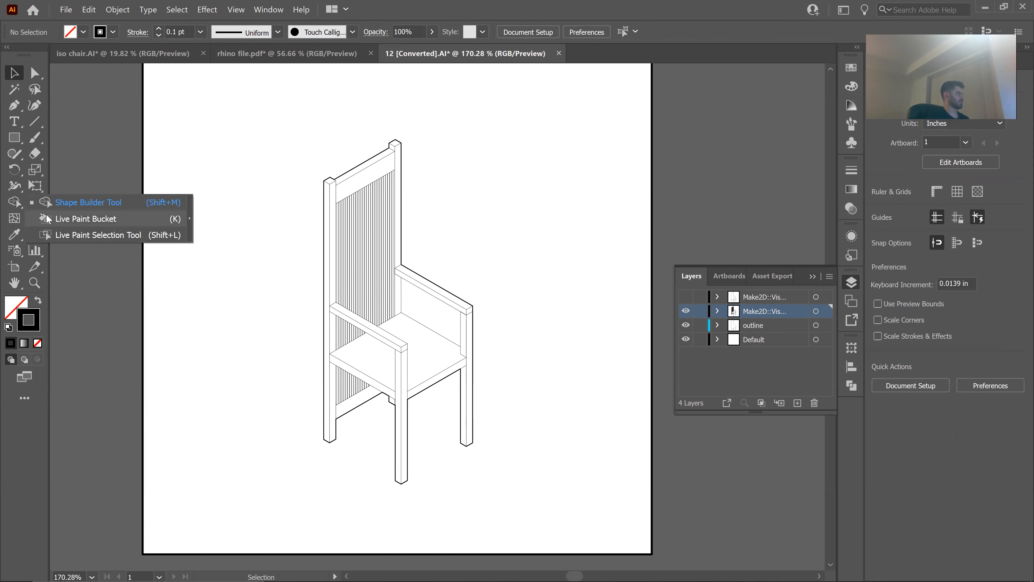
pyautogui.click(48, 218)
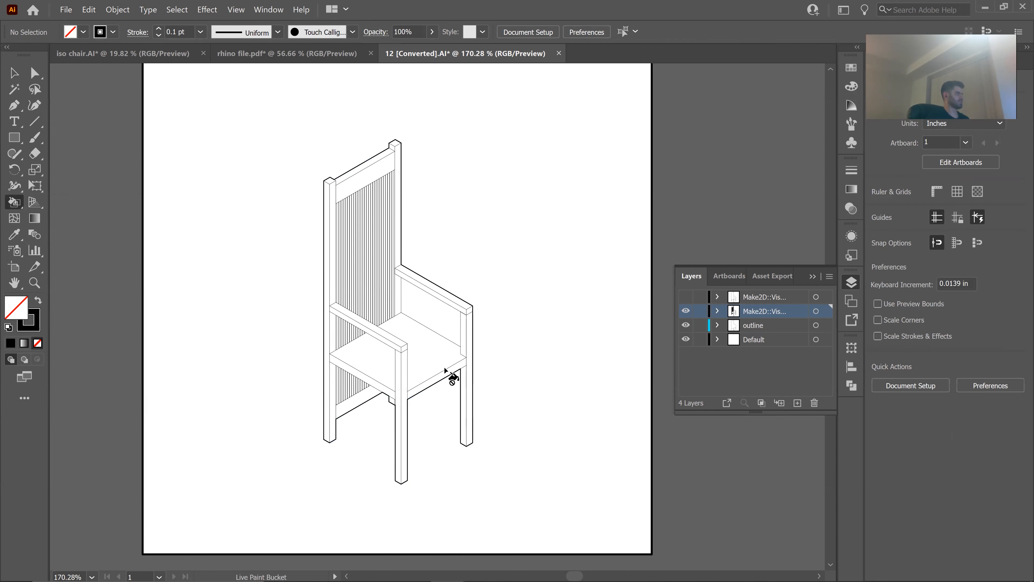
pyautogui.click(11, 81)
pyautogui.moveTo(517, 114); pyautogui.dragTo(261, 508)
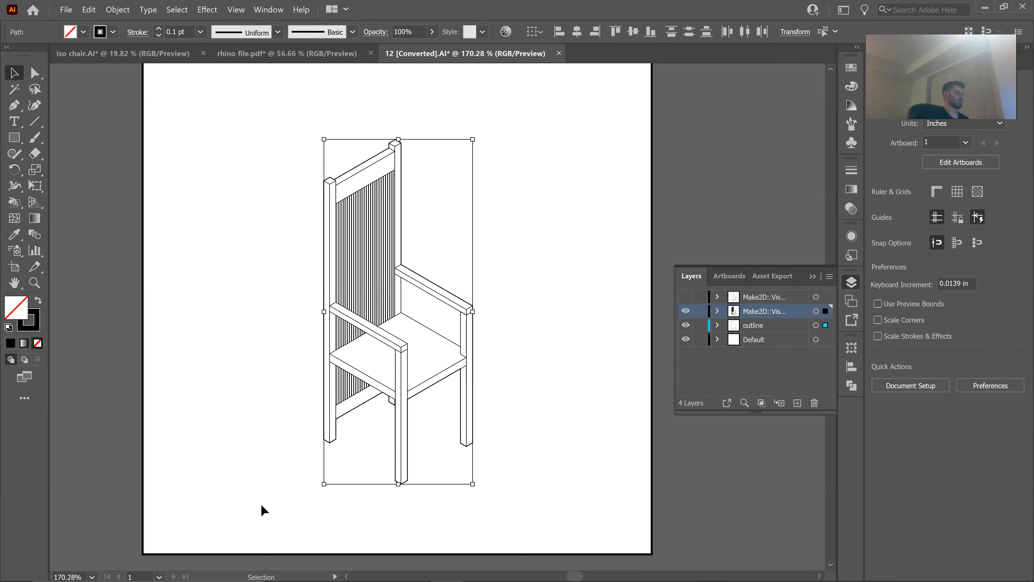
pyautogui.click(595, 297)
pyautogui.moveTo(595, 297); pyautogui.dragTo(479, 278)
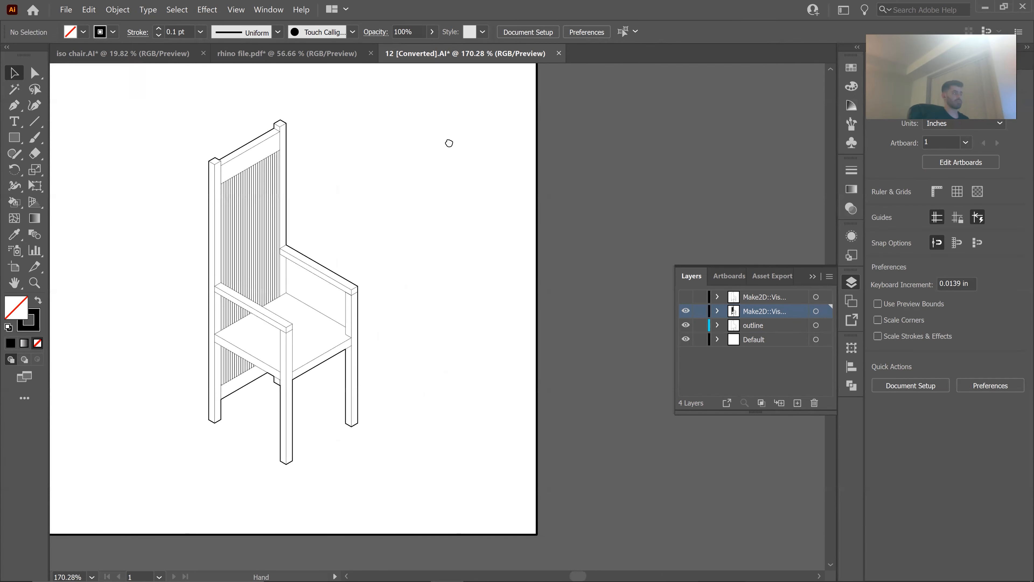
pyautogui.moveTo(448, 143); pyautogui.dragTo(518, 174)
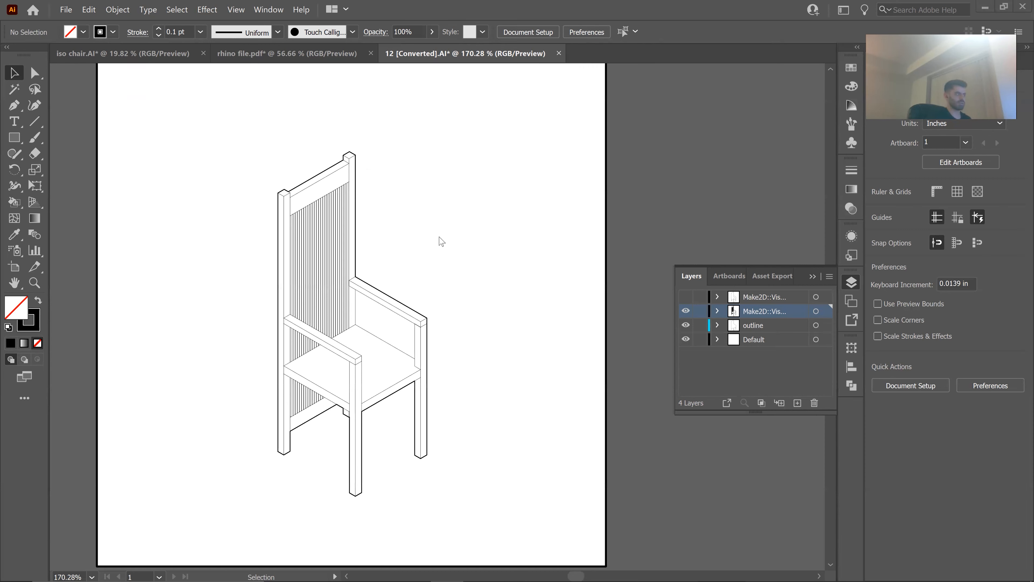
# Create a new layer directly above the visible Make2D layer.
pyautogui.moveTo(484, 120); pyautogui.dragTo(213, 569)
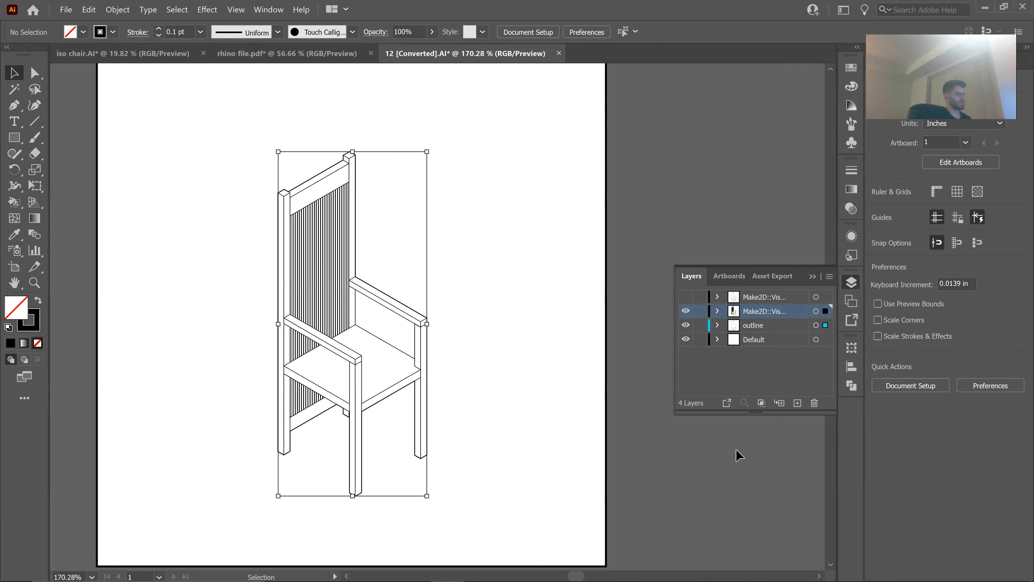
pyautogui.click(797, 402)
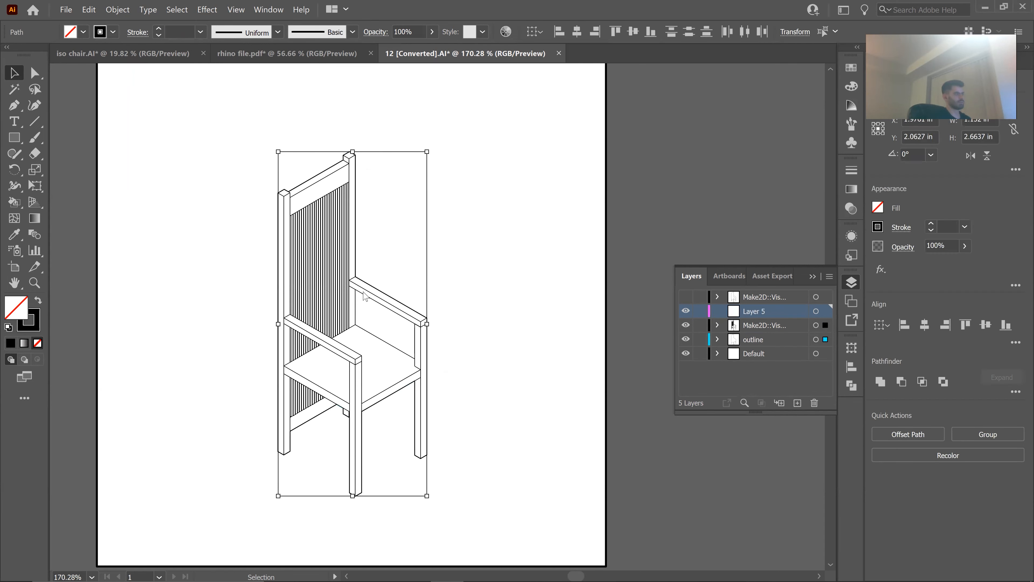
pyautogui.moveTo(827, 314); pyautogui.dragTo(827, 313)
pyautogui.hotkey('ctrl', 'z')
pyautogui.click(520, 211)
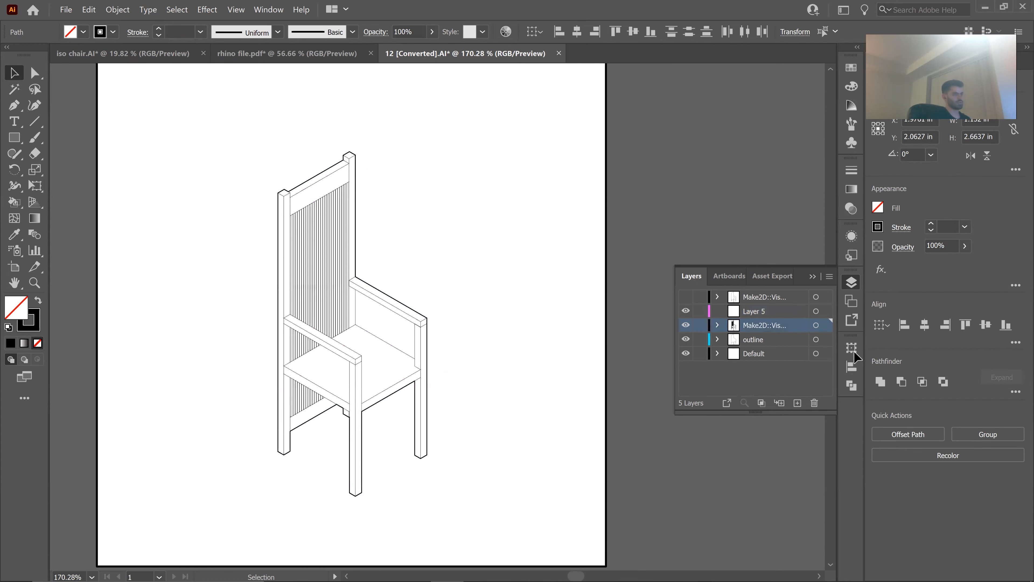
# Copy the chair lines of the visible Make2D layer onto the new layer and hide that copy.
pyautogui.moveTo(215, 507); pyautogui.dragTo(524, 134)
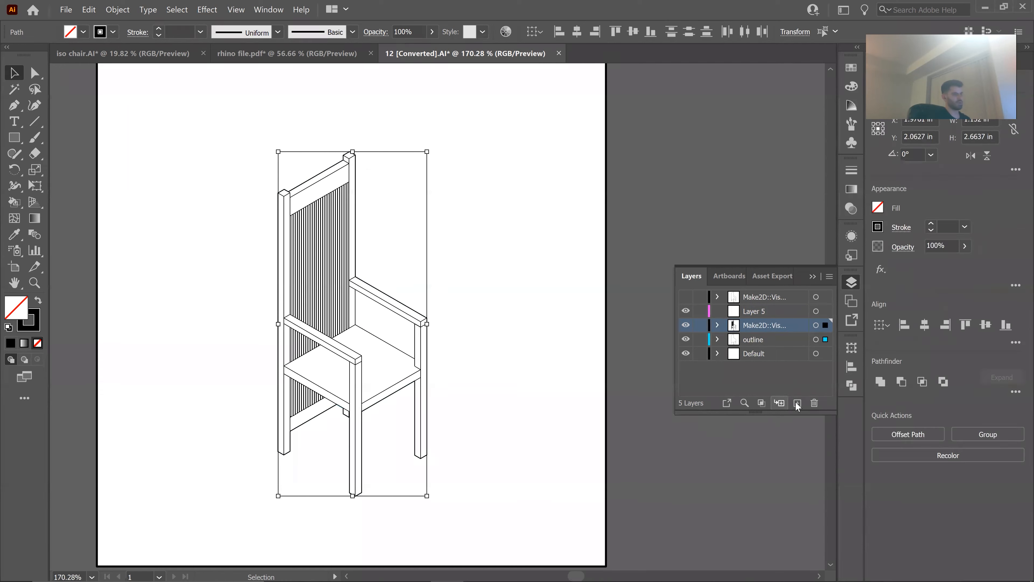
pyautogui.moveTo(825, 330); pyautogui.dragTo(825, 311)
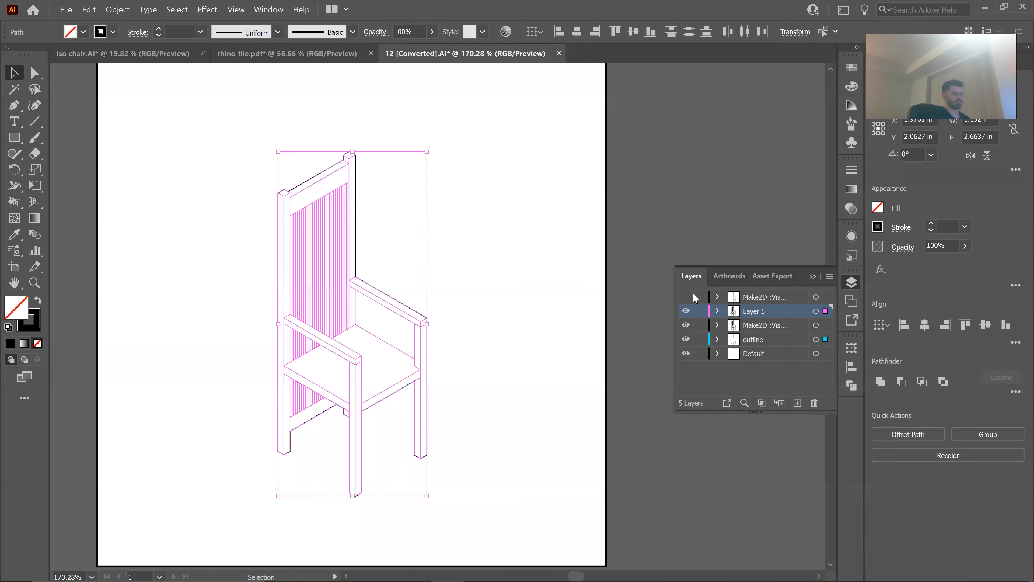
pyautogui.hotkey('ctrl', 'z')
pyautogui.click(474, 290)
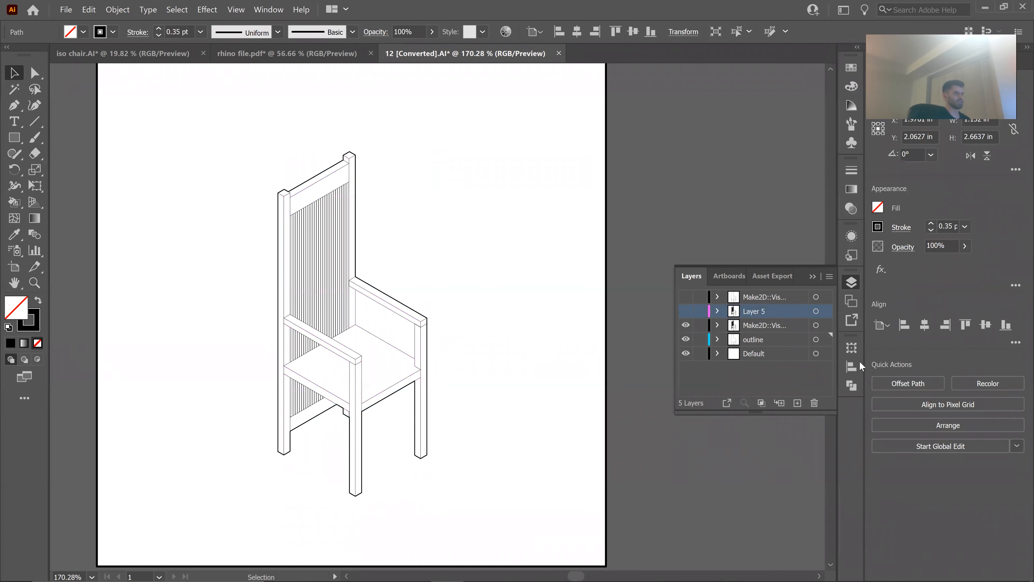
# Make the visible Make2D layer the active layer, leaving nothing selected.
pyautogui.moveTo(459, 235); pyautogui.dragTo(507, 230)
pyautogui.moveTo(462, 240); pyautogui.dragTo(482, 240)
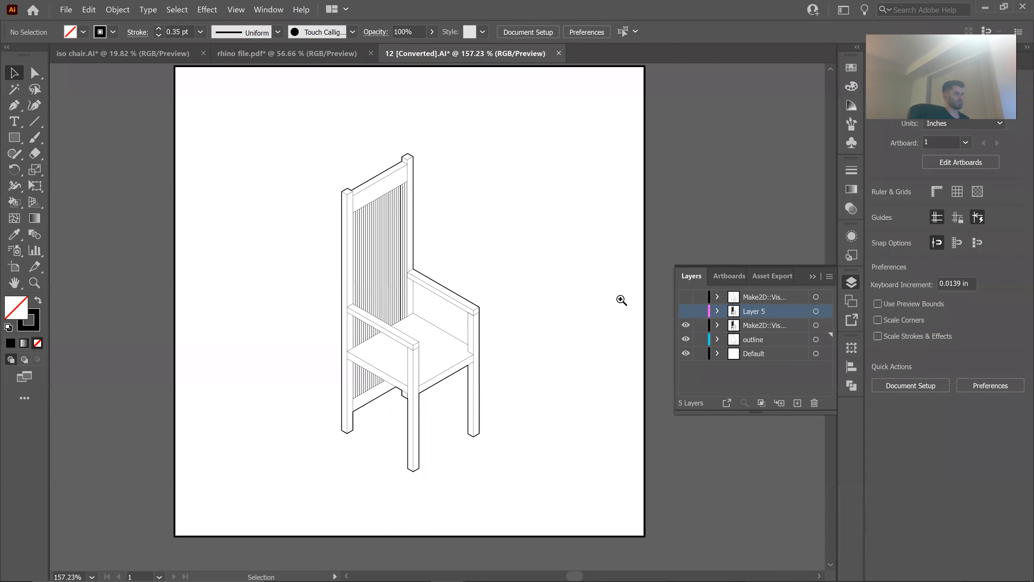
pyautogui.moveTo(508, 276); pyautogui.dragTo(534, 282)
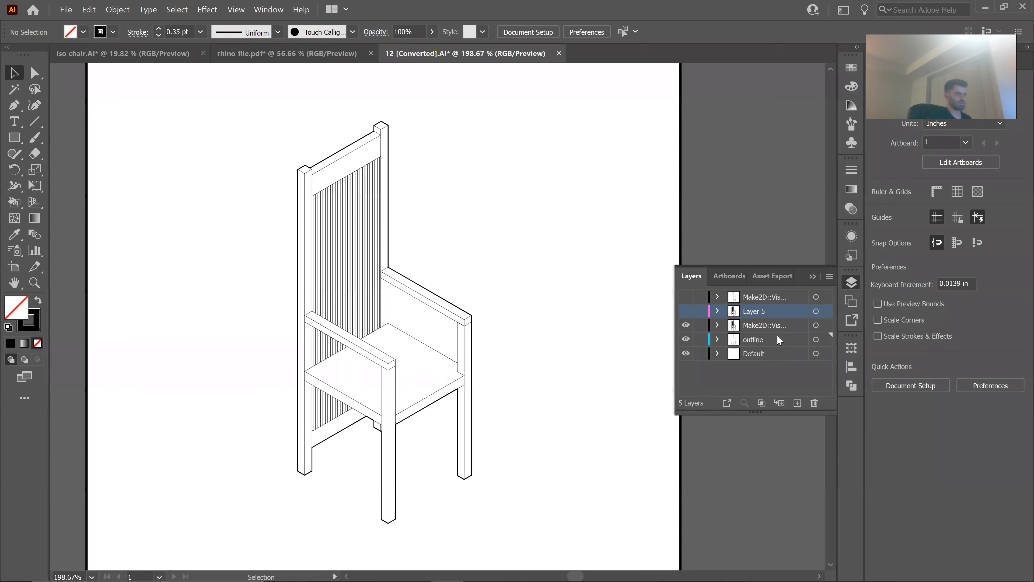
pyautogui.click(797, 328)
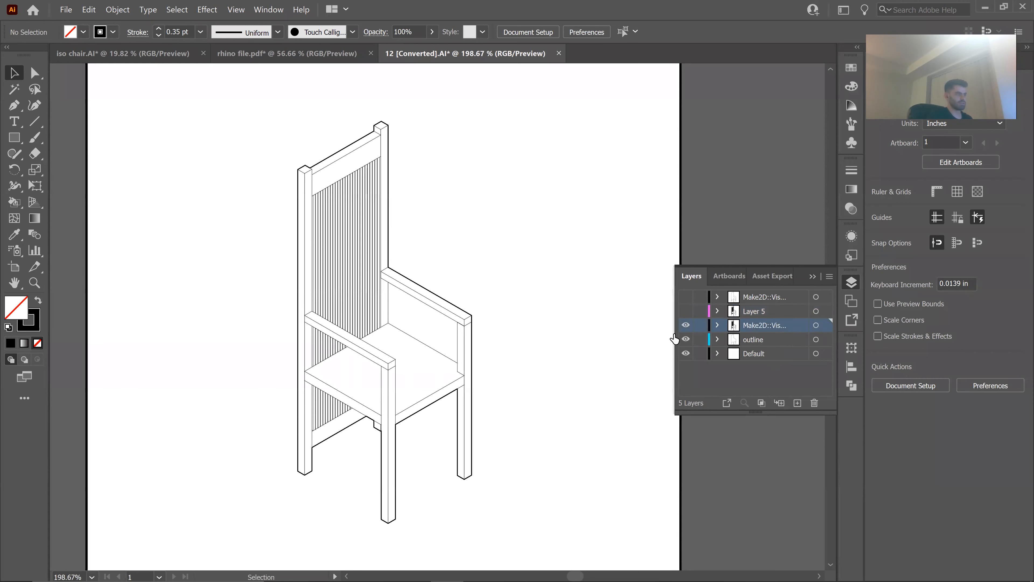
pyautogui.click(816, 325)
pyautogui.click(545, 156)
pyautogui.scroll(-1, 537, 154)
pyautogui.moveTo(533, 121); pyautogui.dragTo(329, 472)
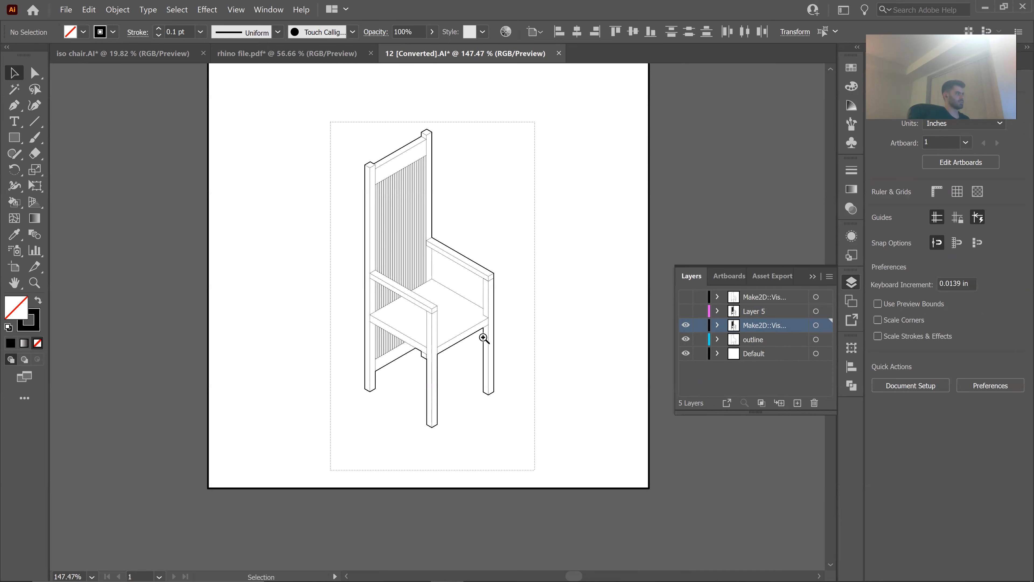
pyautogui.moveTo(502, 327); pyautogui.dragTo(490, 325)
pyautogui.moveTo(467, 245); pyautogui.dragTo(483, 284)
pyautogui.click(483, 284)
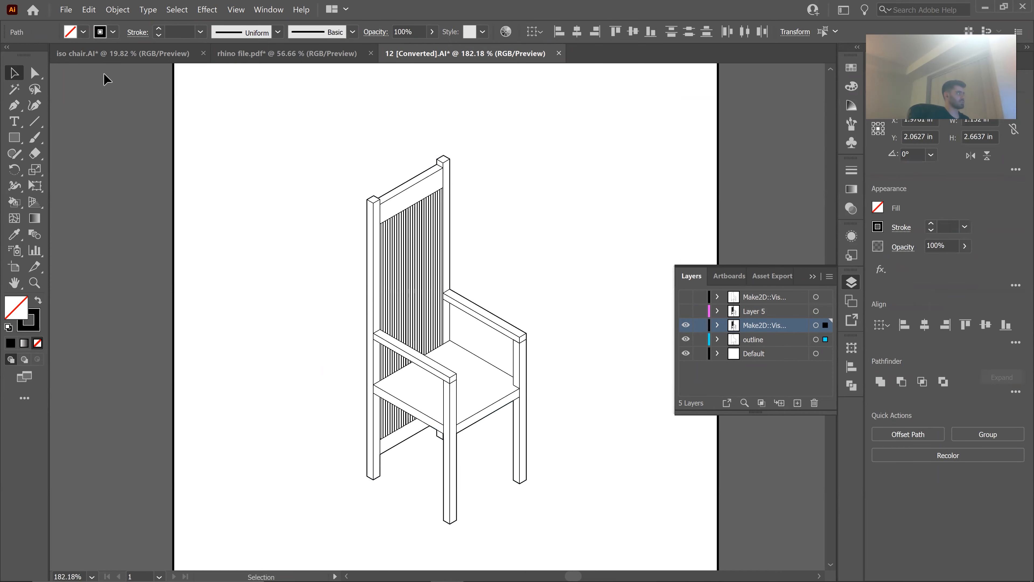
pyautogui.click(128, 12)
pyautogui.moveTo(244, 354)
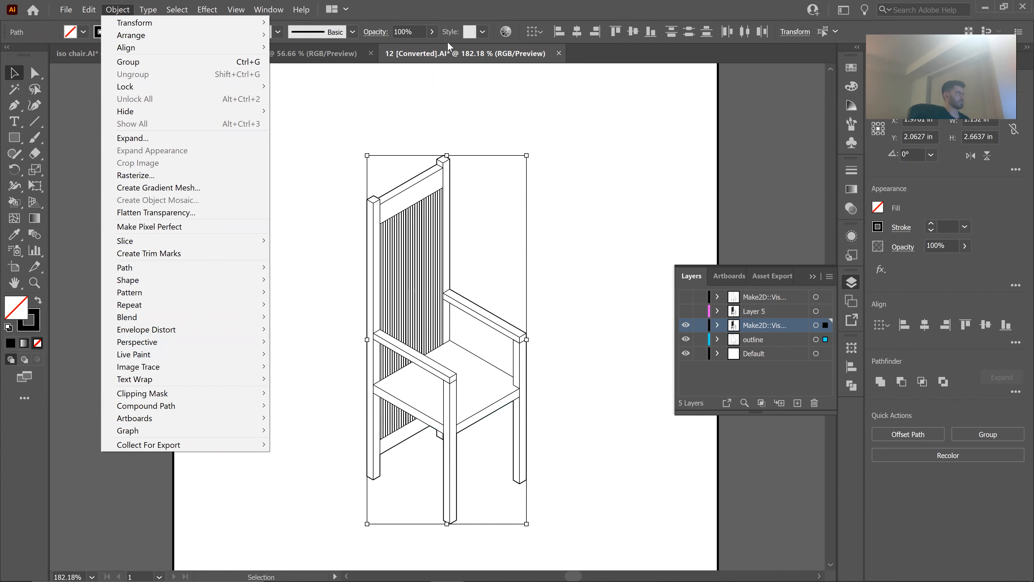
pyautogui.click(401, 134)
# Select the entire chair without its frame and make it a Live Paint group.
pyautogui.scroll(-1, 569, 126)
pyautogui.moveTo(567, 119); pyautogui.dragTo(330, 492)
pyautogui.click(117, 10)
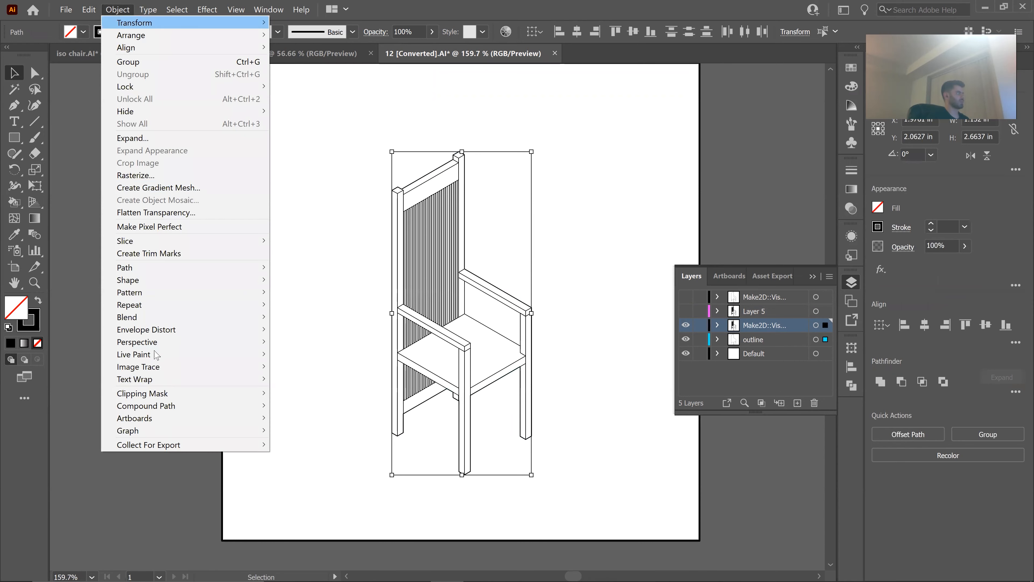
pyautogui.moveTo(173, 359)
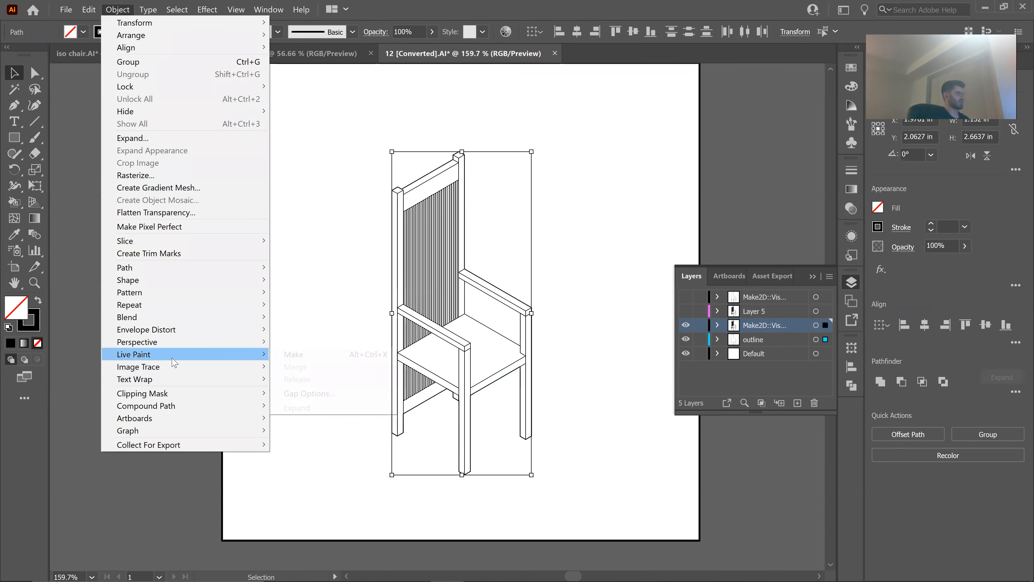
pyautogui.click(320, 355)
pyautogui.click(525, 258)
pyautogui.moveTo(526, 257); pyautogui.dragTo(557, 265)
pyautogui.moveTo(557, 266); pyautogui.dragTo(513, 253)
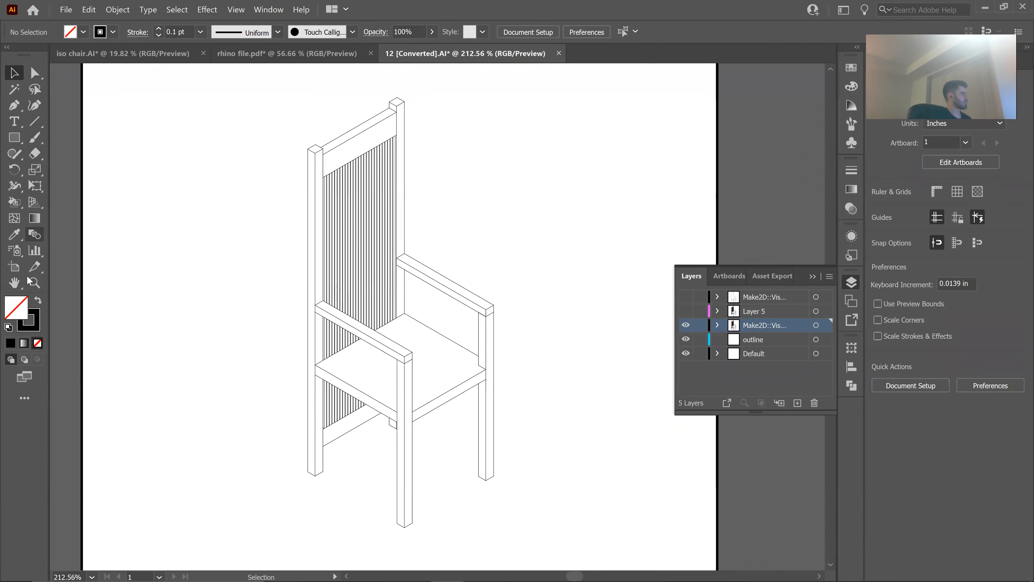
# Activate the Live Paint Bucket, swap fill and stroke, and choose a teal fill color with no stroke.
pyautogui.click(13, 202)
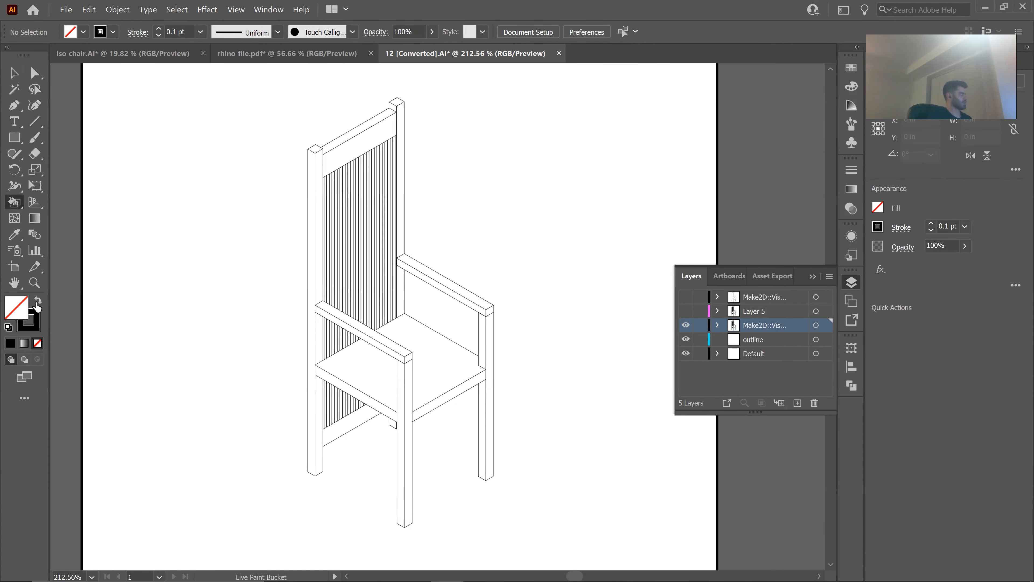
pyautogui.click(38, 300)
pyautogui.doubleClick(16, 308)
pyautogui.click(451, 262)
pyautogui.click(643, 212)
# Try filling both parts of the chair seat with teal and undo the fills.
pyautogui.click(434, 358)
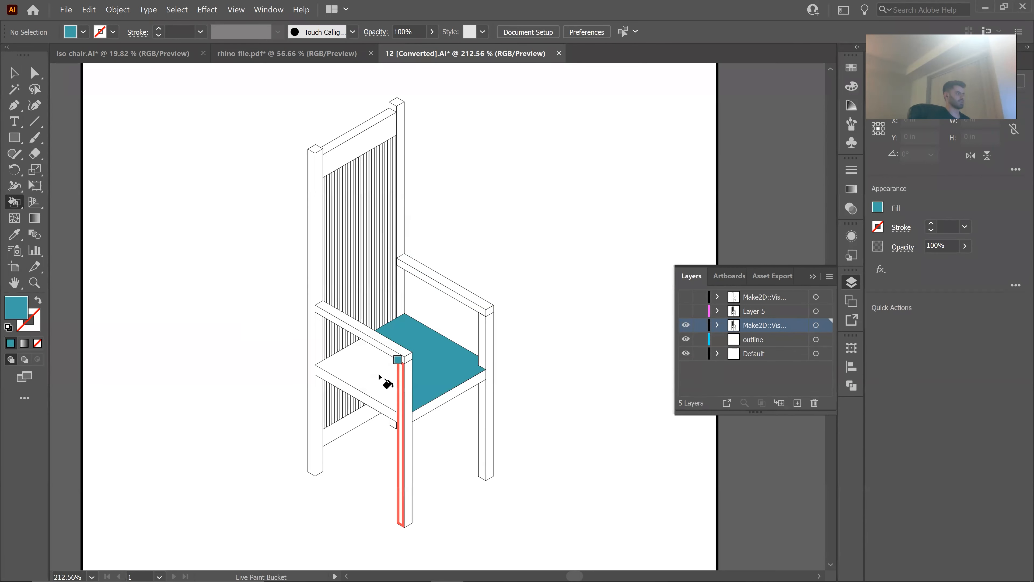
pyautogui.click(383, 379)
pyautogui.hotkey('ctrl', 'z')
pyautogui.hotkey('ctrl', 'z')
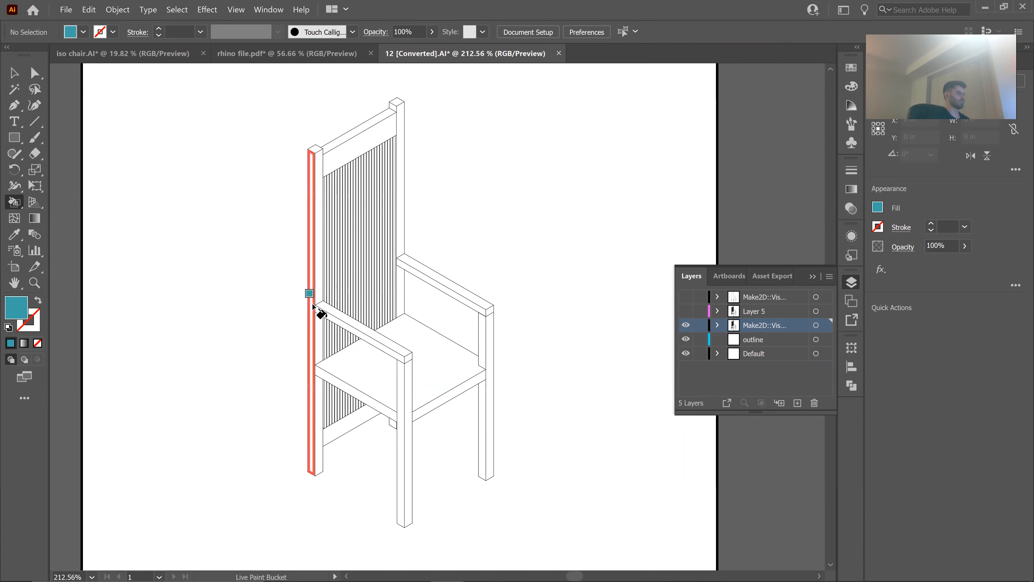
# Return to the Selection tool, switch to the iso chair document and examine the blue-grey shaded chair up close.
pyautogui.click(14, 73)
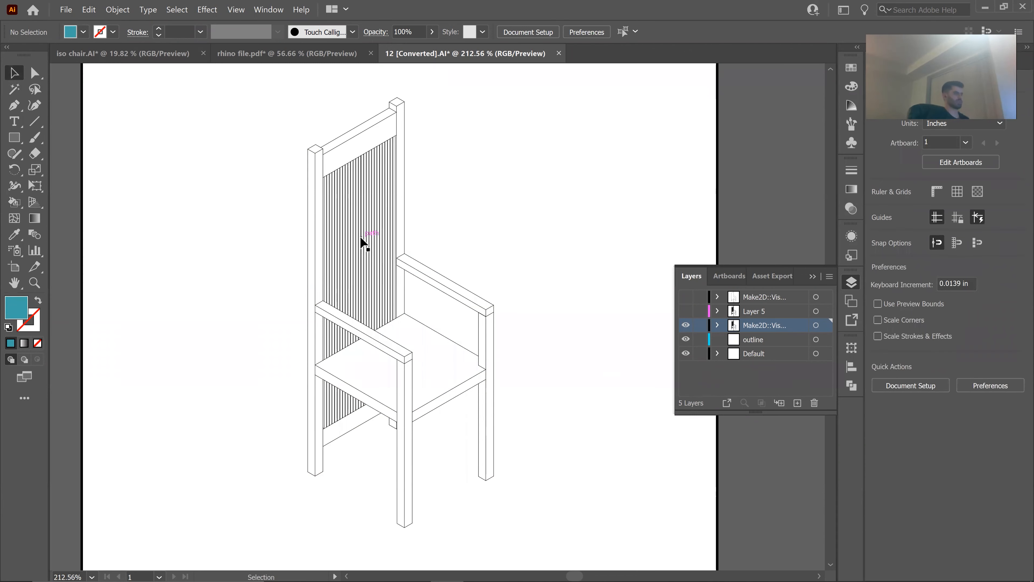
pyautogui.click(123, 53)
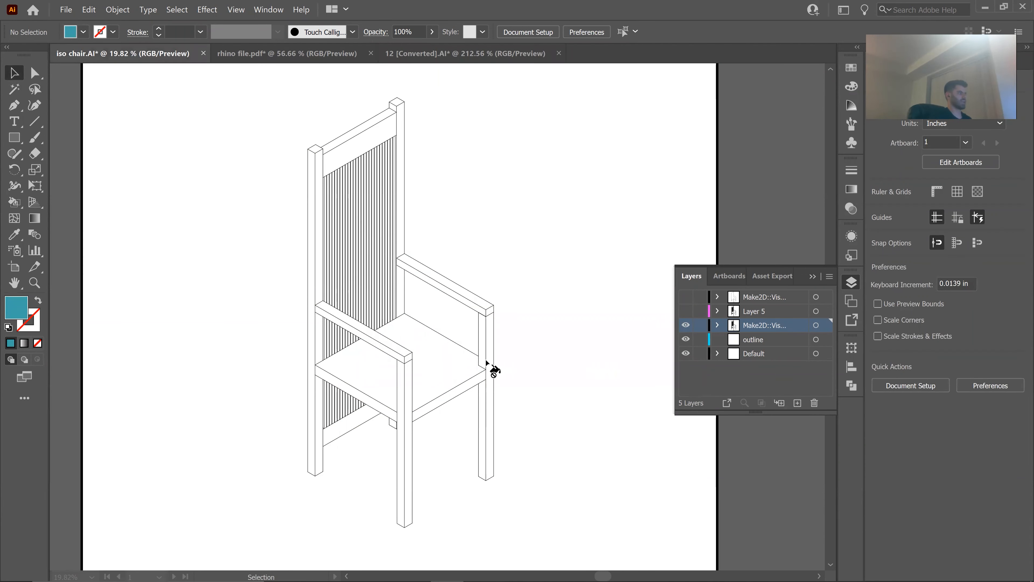
pyautogui.hotkey('ctrl', 'space')
pyautogui.moveTo(524, 434); pyautogui.dragTo(538, 434)
pyautogui.moveTo(538, 375); pyautogui.dragTo(522, 297)
pyautogui.moveTo(394, 373); pyautogui.dragTo(488, 303)
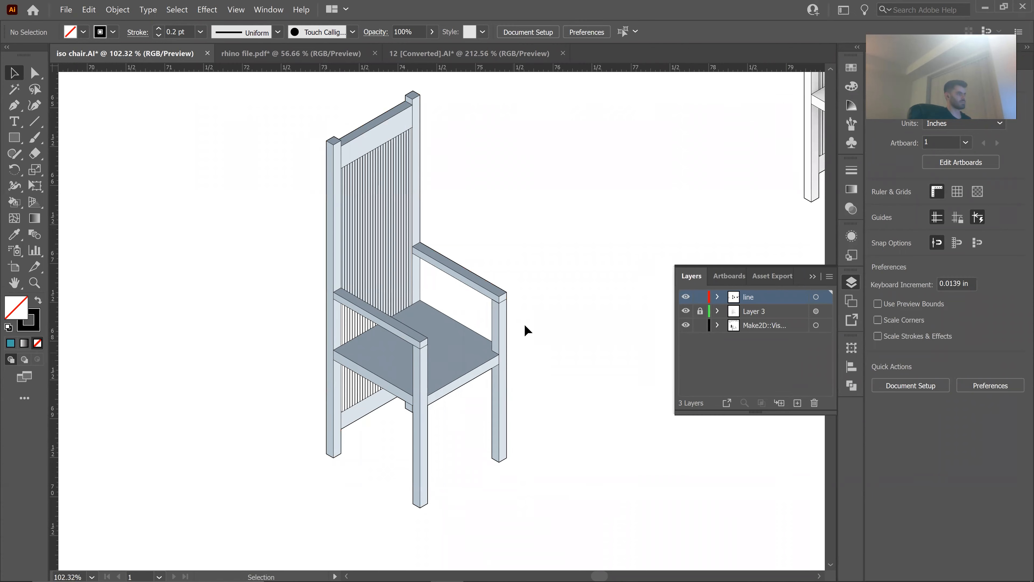
# Switch to the rhino file.3dm model in Rhino.
pyautogui.moveTo(543, 225); pyautogui.dragTo(427, 293)
pyautogui.moveTo(473, 241); pyautogui.dragTo(300, 292)
pyautogui.moveTo(349, 254); pyautogui.dragTo(390, 255)
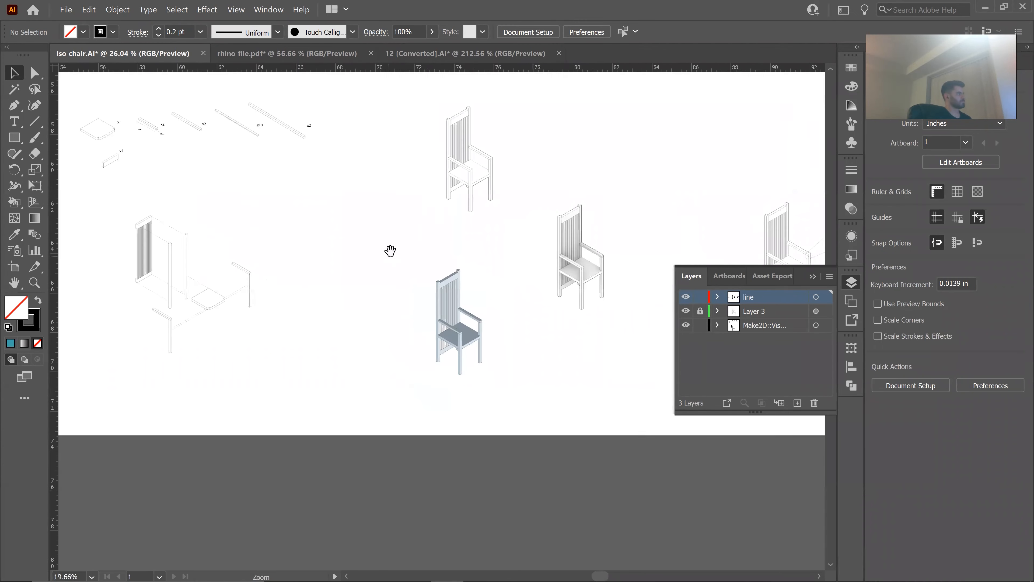
pyautogui.moveTo(507, 273); pyautogui.dragTo(447, 342)
pyautogui.click(435, 312)
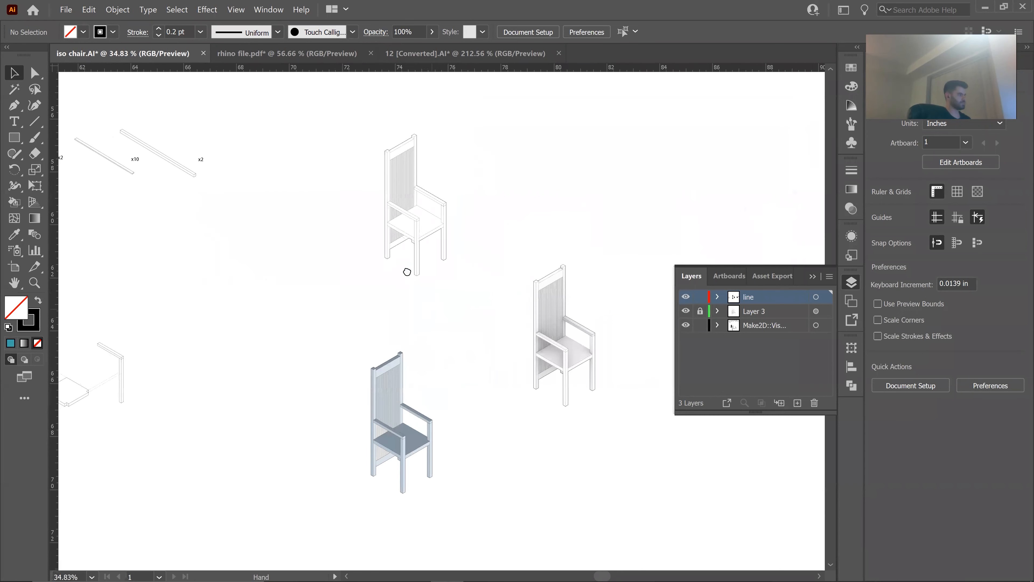
pyautogui.moveTo(712, 568)
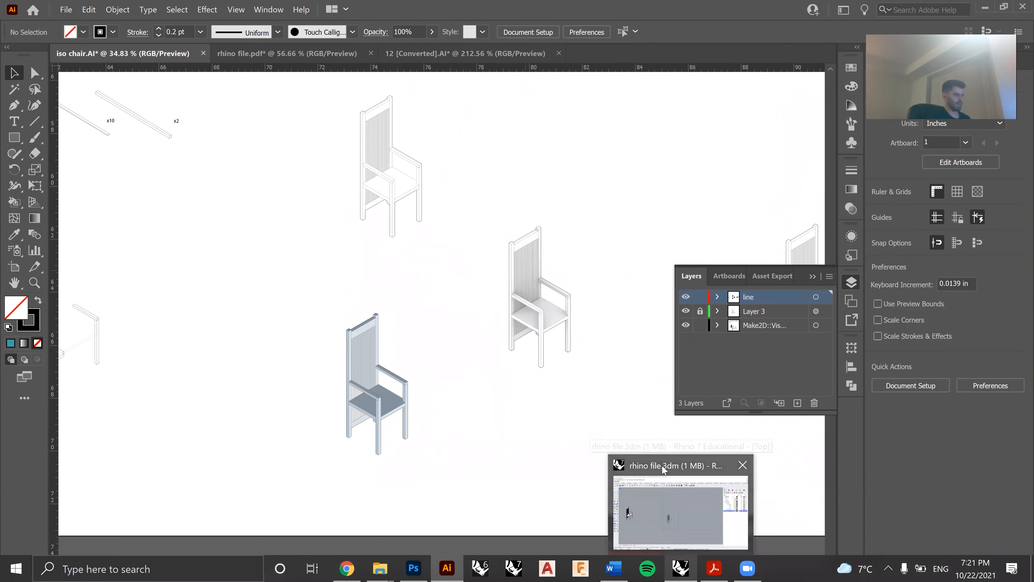
pyautogui.click(673, 500)
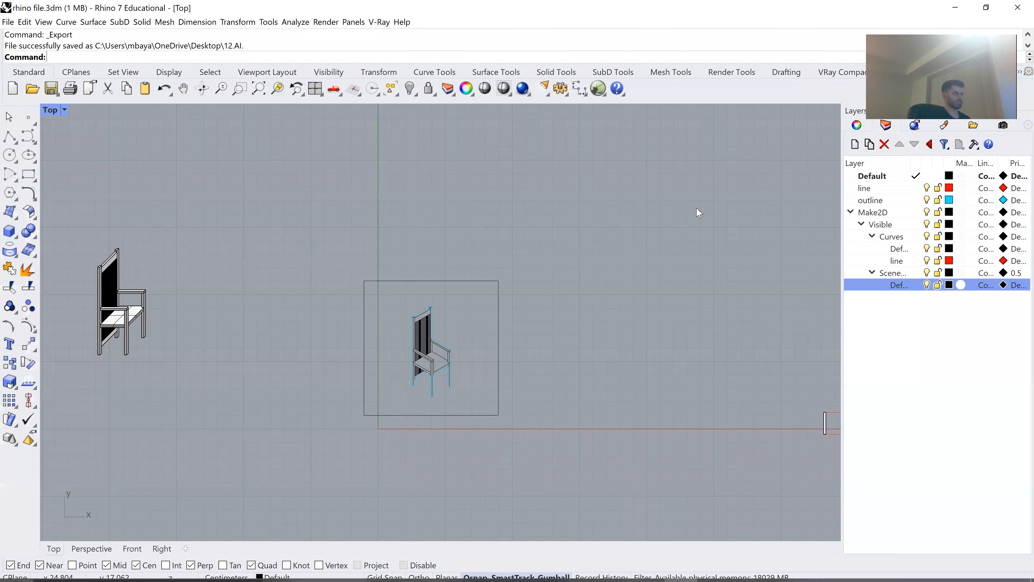
# Look over the chair models in the Top view and change to the Perspective view.
pyautogui.scroll(-12, 514, 234)
pyautogui.moveTo(570, 286); pyautogui.dragTo(498, 301)
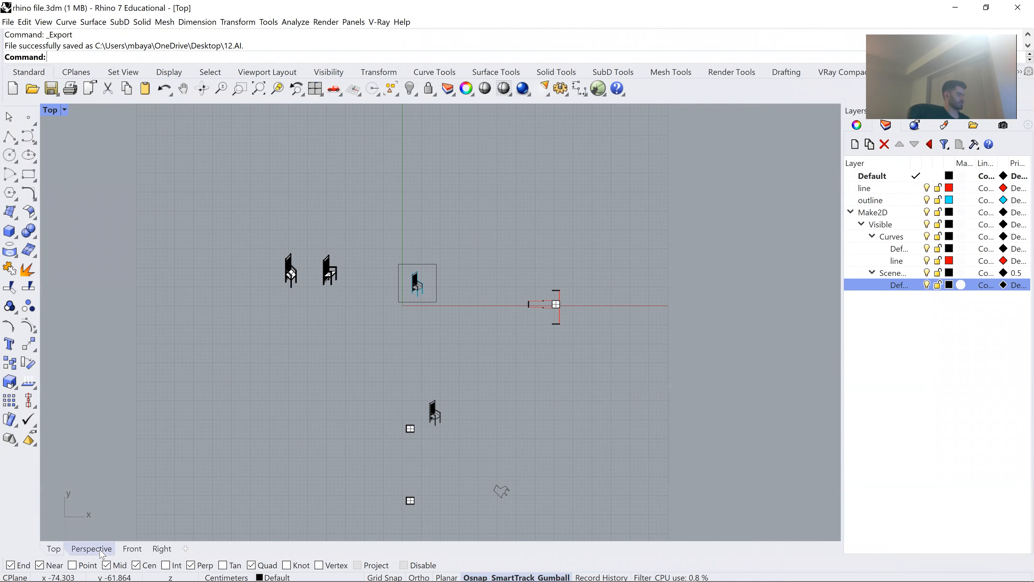
pyautogui.click(88, 549)
pyautogui.scroll(-3, 407, 314)
pyautogui.scroll(2, 305, 334)
pyautogui.scroll(7, 303, 332)
pyautogui.moveTo(402, 347); pyautogui.dragTo(494, 317)
pyautogui.scroll(-10, 435, 312)
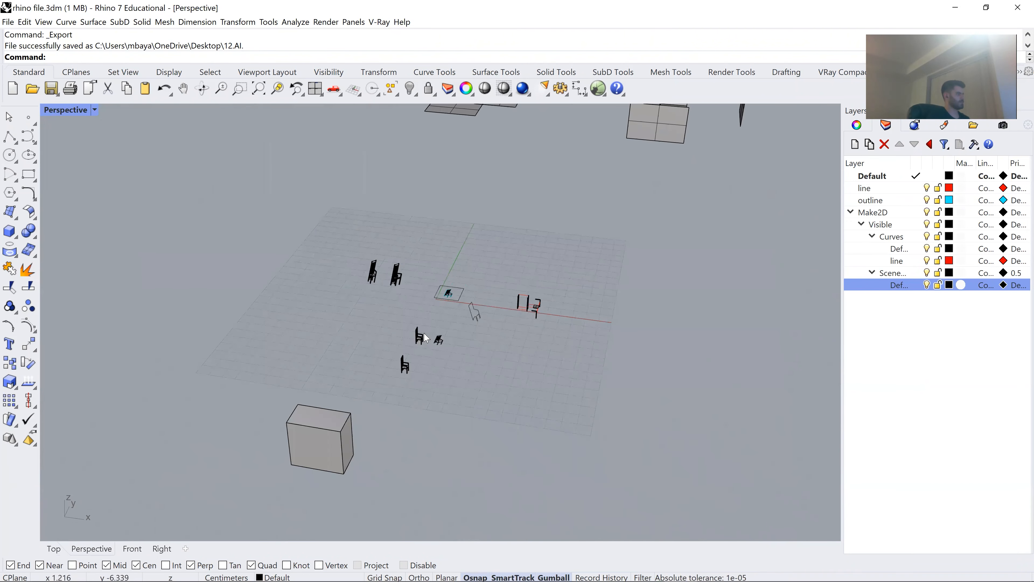
# Duplicate one assembled chair and place the copy in the empty area below the exploded chair.
pyautogui.scroll(7, 424, 336)
pyautogui.click(406, 343)
pyautogui.moveTo(426, 346); pyautogui.dragTo(656, 379)
pyautogui.press('alt')
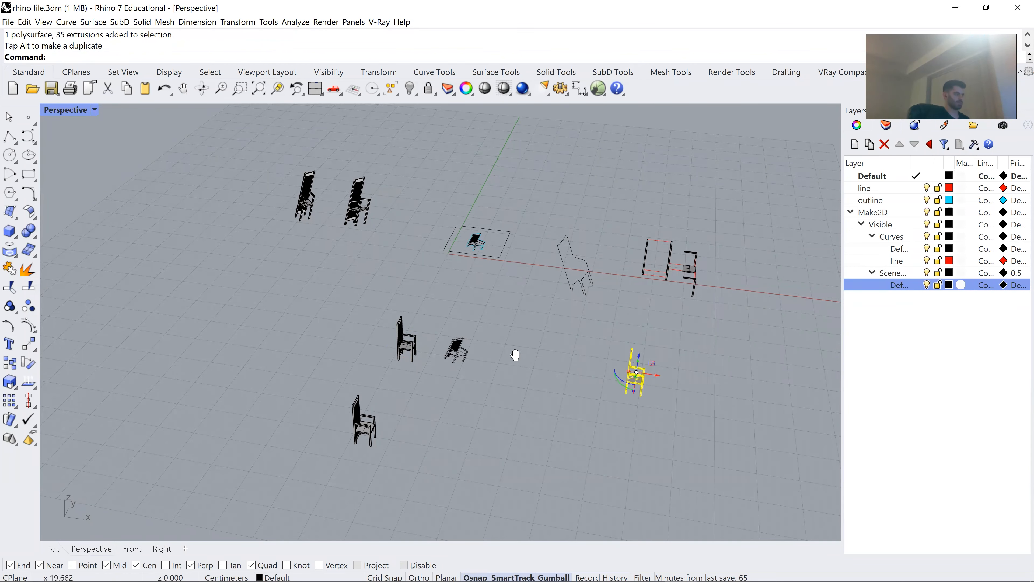
pyautogui.moveTo(514, 354); pyautogui.dragTo(376, 335)
pyautogui.moveTo(495, 342); pyautogui.dragTo(531, 318)
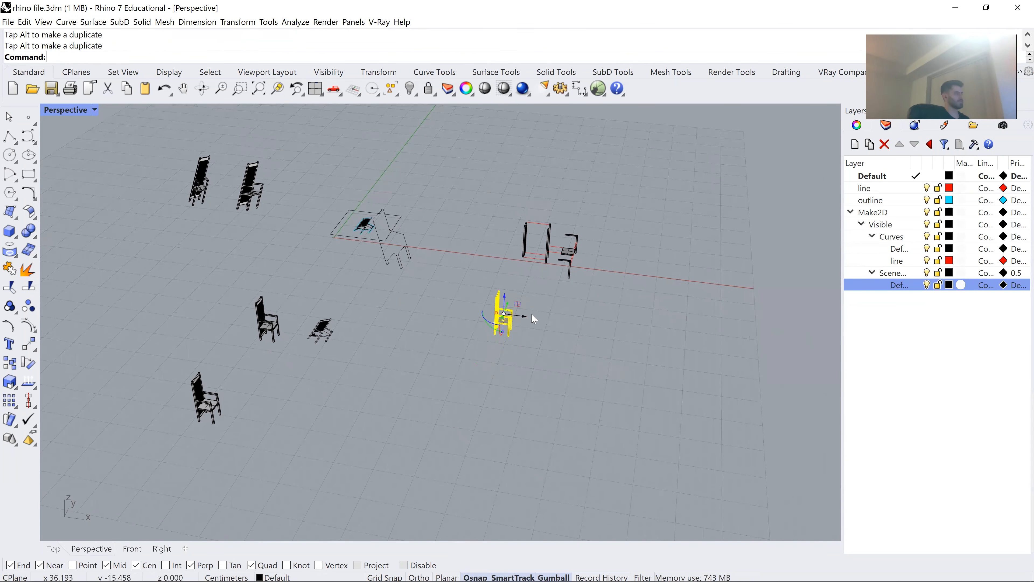
# Zoom to the copied chair and examine it from a raised three-quarter angle.
pyautogui.write('zs')
pyautogui.press('Return')
pyautogui.press('Escape')
pyautogui.scroll(-5, 593, 289)
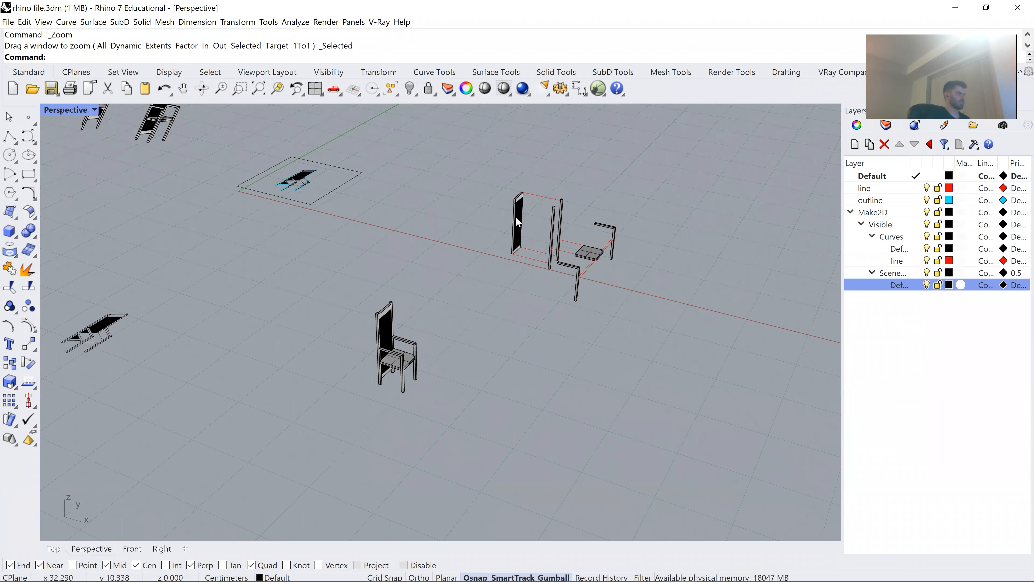
pyautogui.scroll(2, 389, 343)
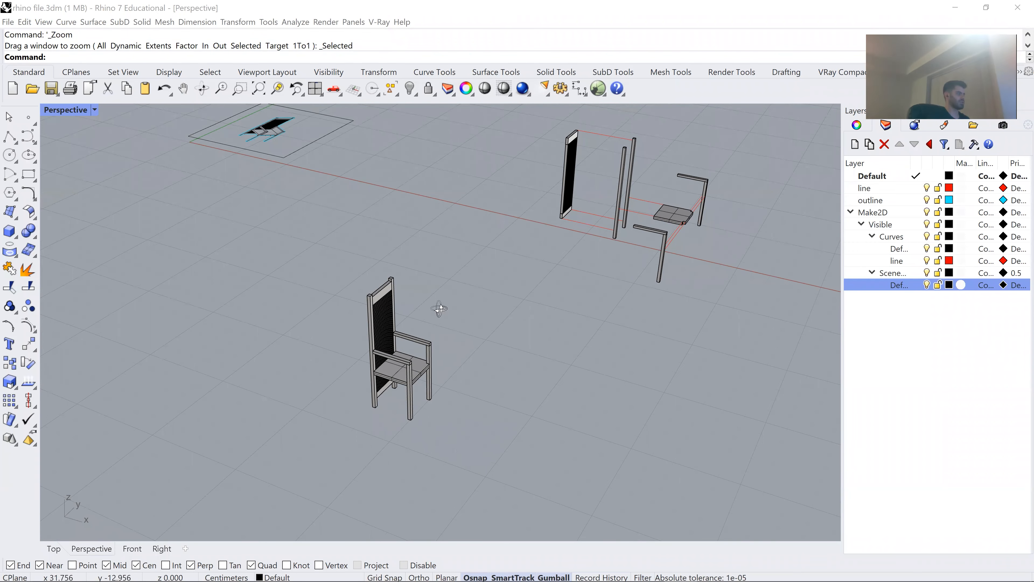
pyautogui.moveTo(439, 310); pyautogui.dragTo(411, 309)
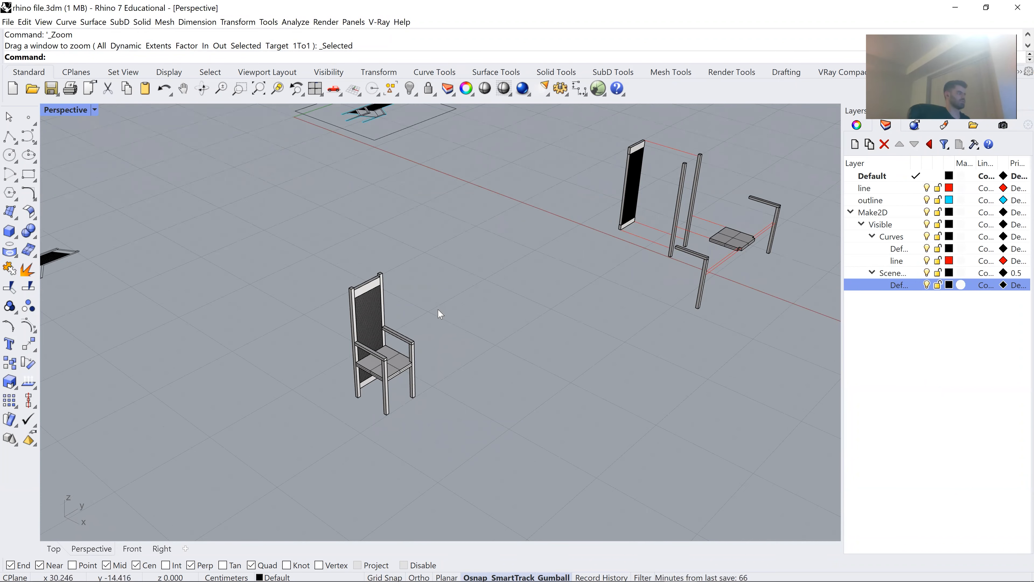
pyautogui.click(373, 323)
pyautogui.press('Return')
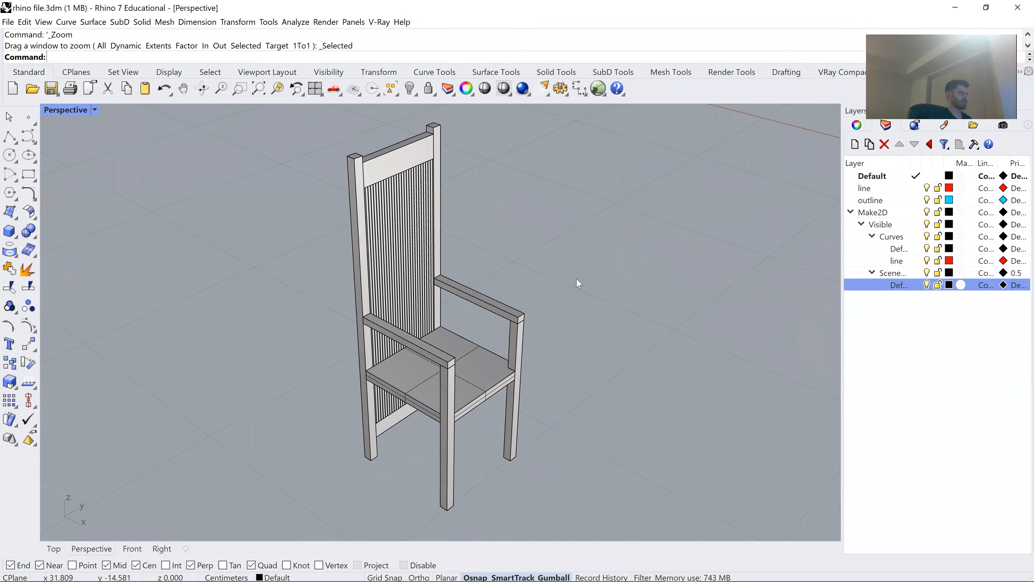
pyautogui.scroll(-5, 495, 310)
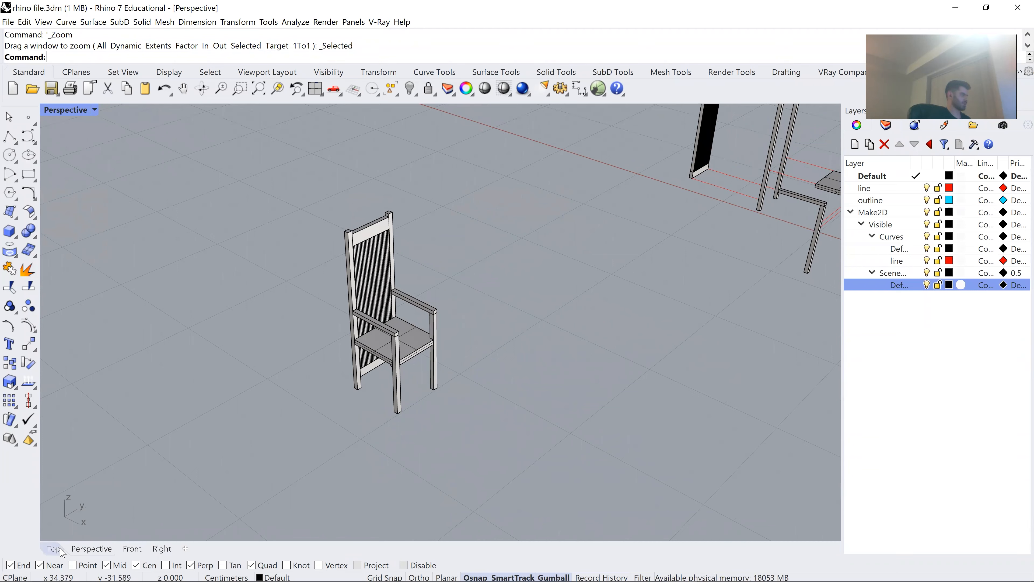
pyautogui.moveTo(468, 185); pyautogui.dragTo(349, 388)
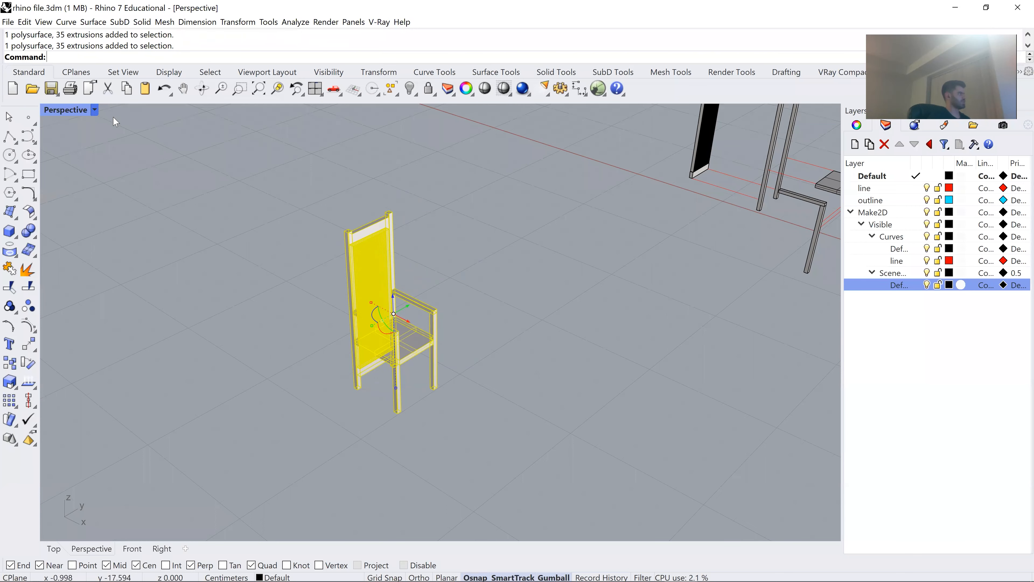
pyautogui.click(95, 110)
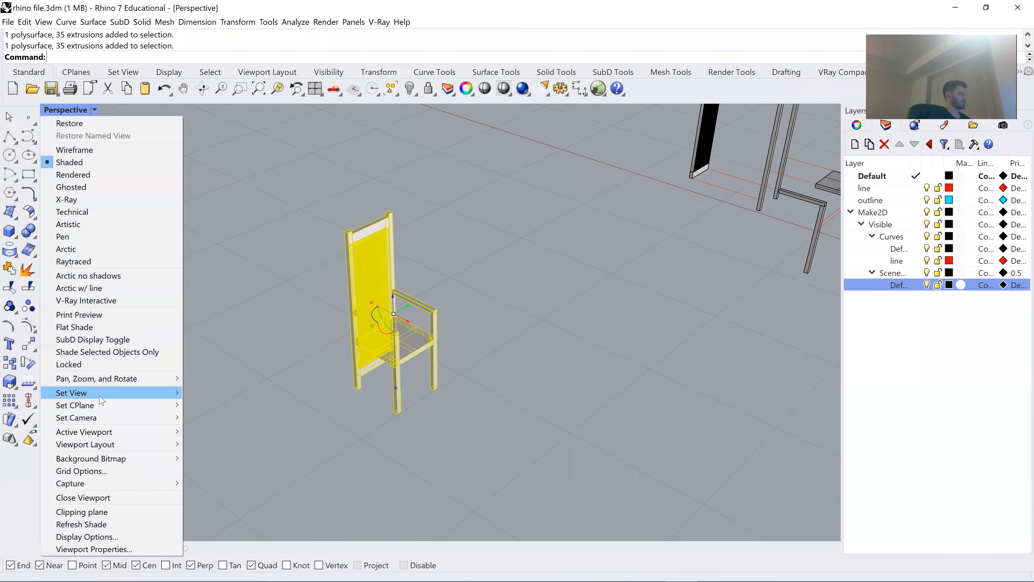
pyautogui.click(335, 290)
pyautogui.click(53, 548)
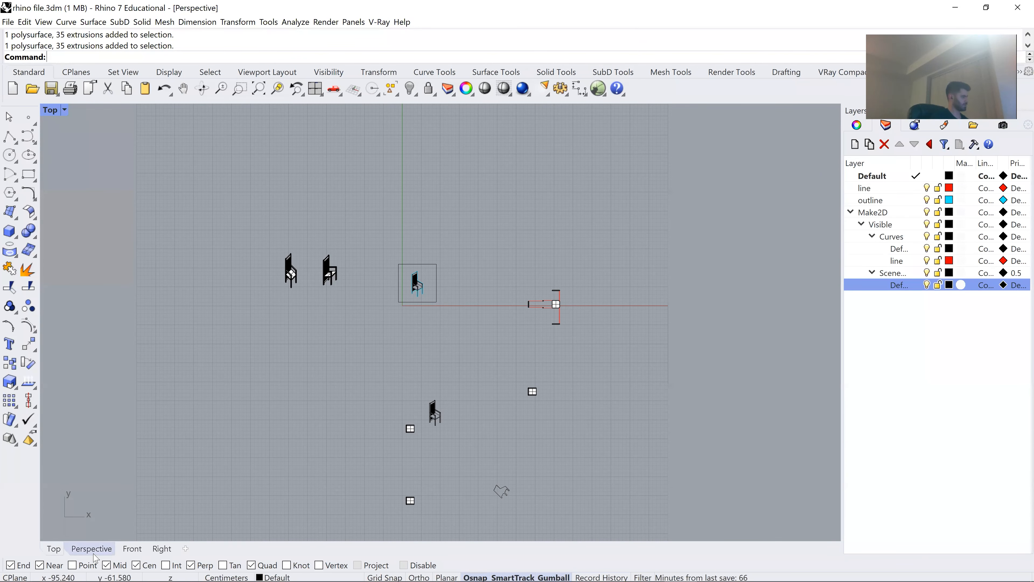
pyautogui.click(91, 548)
# Select the chair copy, set the viewport to the SE isometric view and zoom to the selection.
pyautogui.moveTo(471, 176); pyautogui.dragTo(255, 509)
pyautogui.click(95, 109)
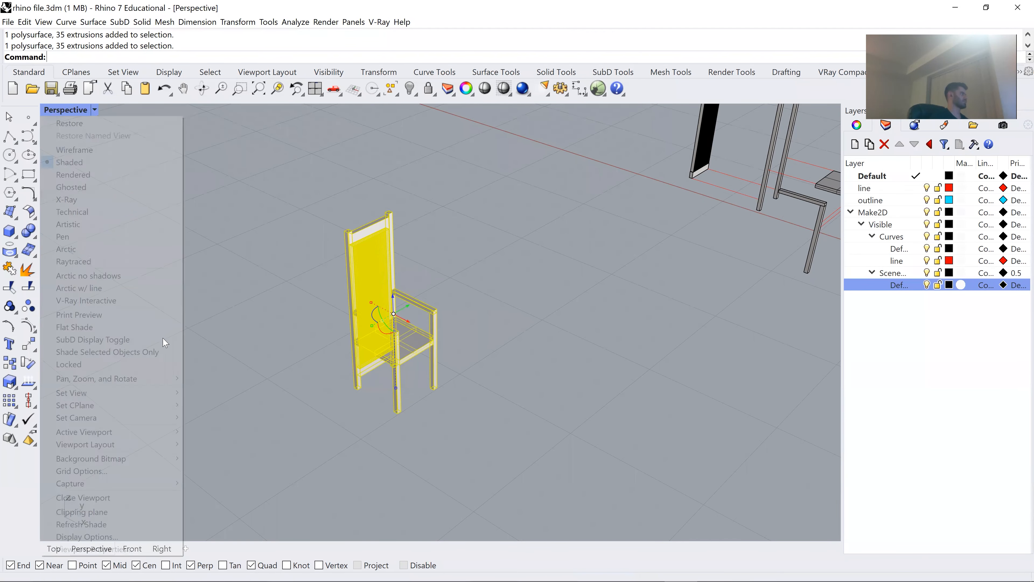
pyautogui.moveTo(147, 392)
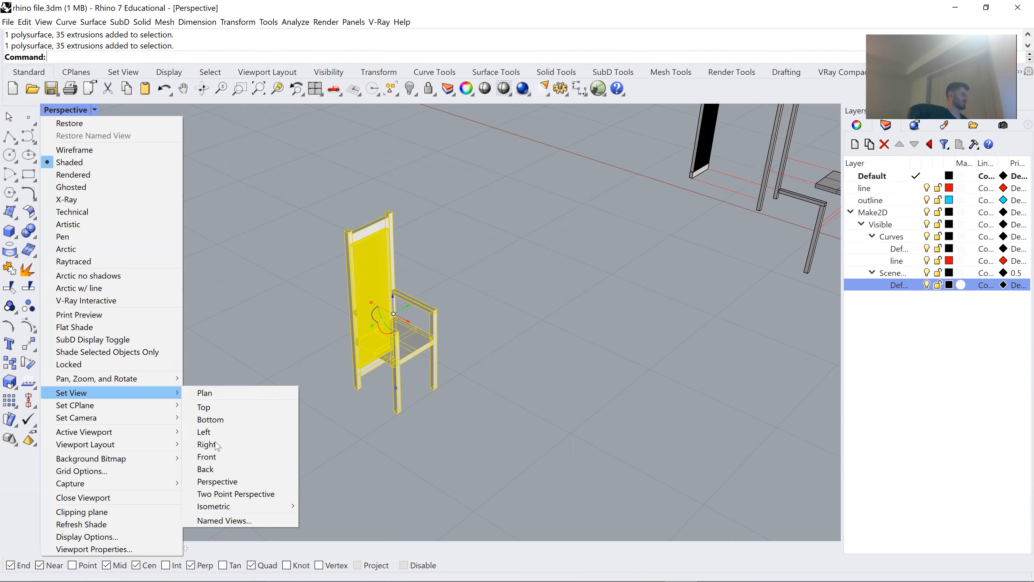
pyautogui.moveTo(261, 506)
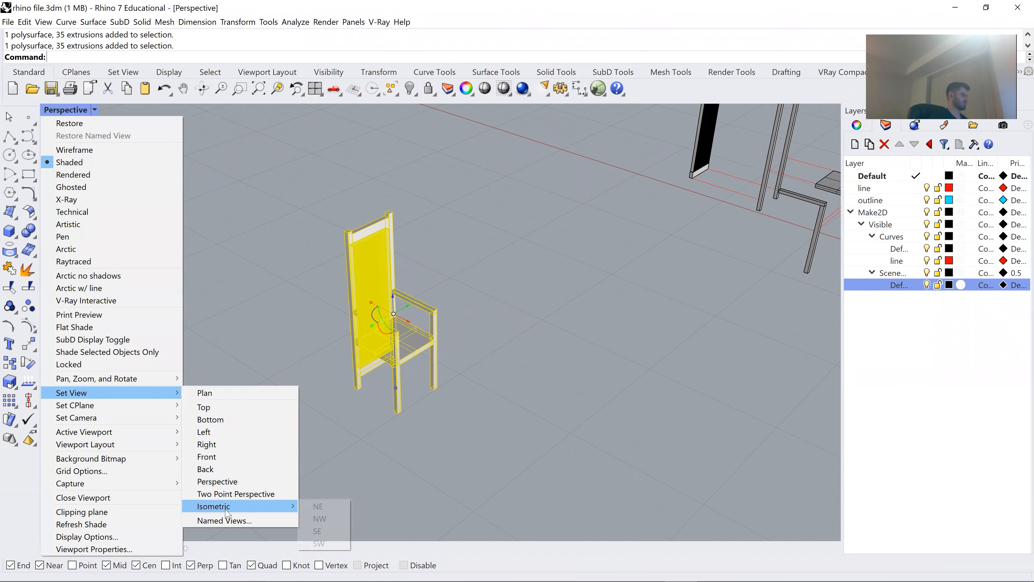
pyautogui.click(310, 531)
pyautogui.write('zs')
pyautogui.press('Return')
pyautogui.scroll(-10, 449, 275)
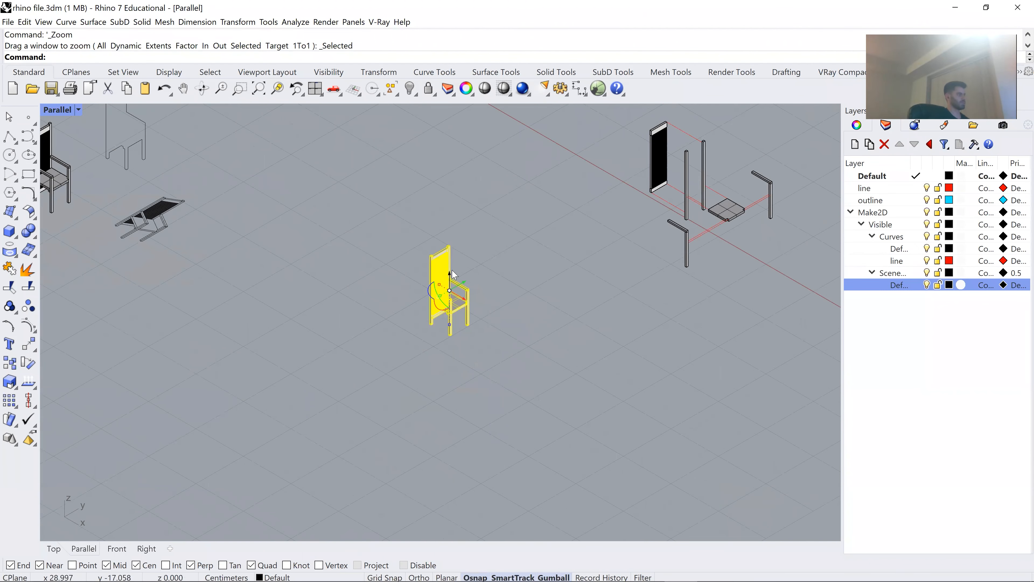
pyautogui.click(481, 263)
pyautogui.scroll(15, 486, 262)
pyautogui.scroll(-8, 498, 254)
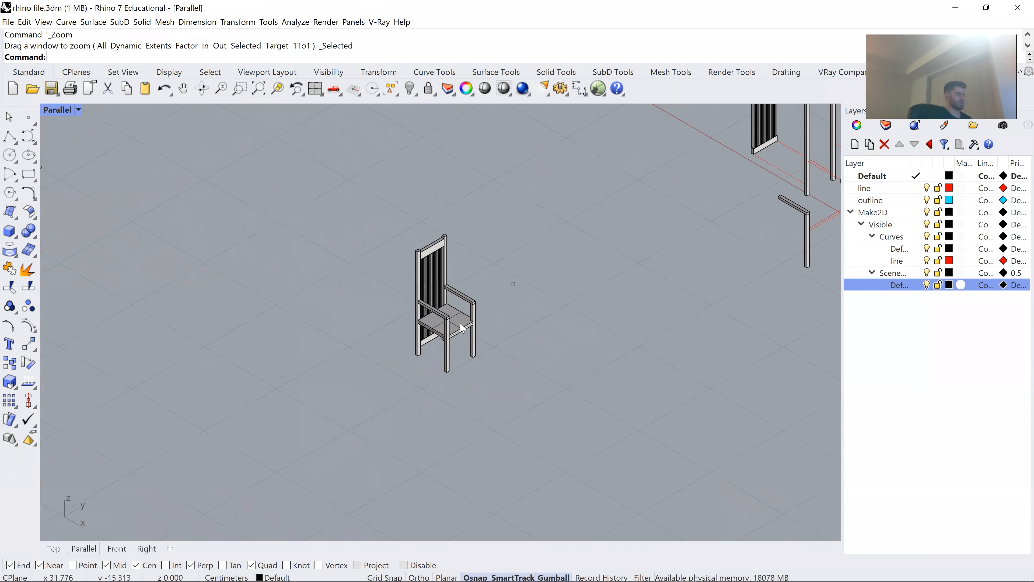
# Try to move one armrest with its front leg off the chair copy and undo the move.
pyautogui.moveTo(465, 315); pyautogui.dragTo(568, 291)
pyautogui.scroll(3, 467, 320)
pyautogui.hotkey('ctrl', 'z')
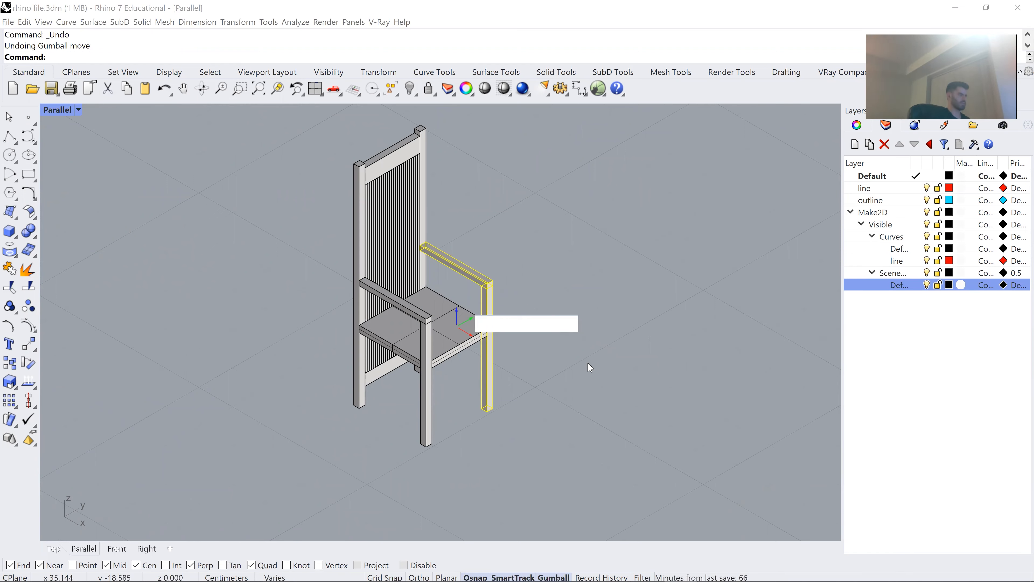
pyautogui.press('Escape')
# Move the far armrest with its front leg sideways away from the chair copy's seat.
pyautogui.scroll(-10, 512, 224)
pyautogui.moveTo(625, 195); pyautogui.dragTo(423, 319)
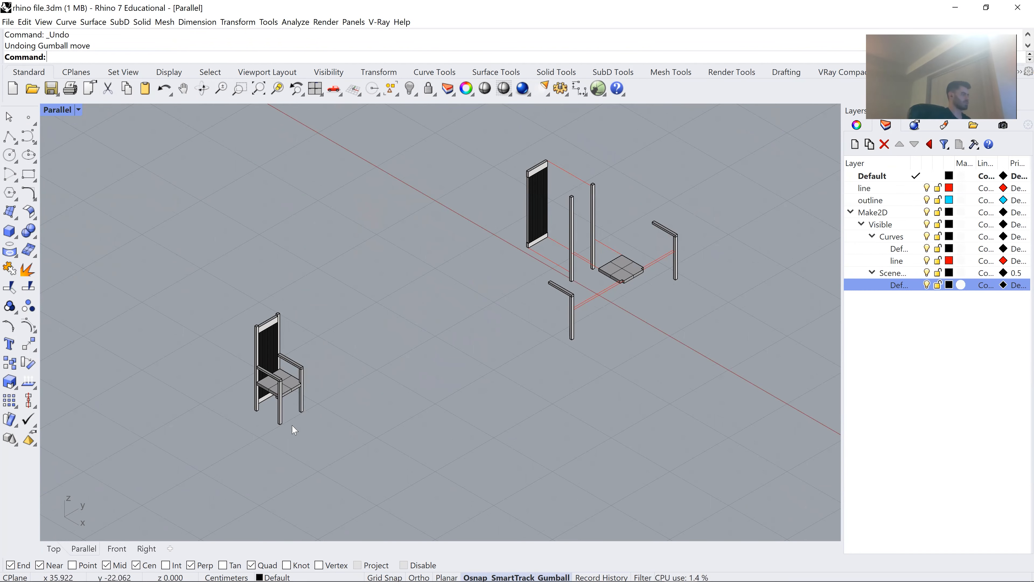
pyautogui.scroll(6, 496, 307)
pyautogui.click(505, 321)
pyautogui.scroll(-2, 523, 321)
pyautogui.moveTo(508, 322); pyautogui.dragTo(600, 268)
pyautogui.scroll(5, 489, 316)
# Select the near armrest with its front leg and move it outward from the seat on the opposite side.
pyautogui.click(444, 324)
pyautogui.keyDown('shift'); pyautogui.click(464, 357); pyautogui.keyUp('shift')
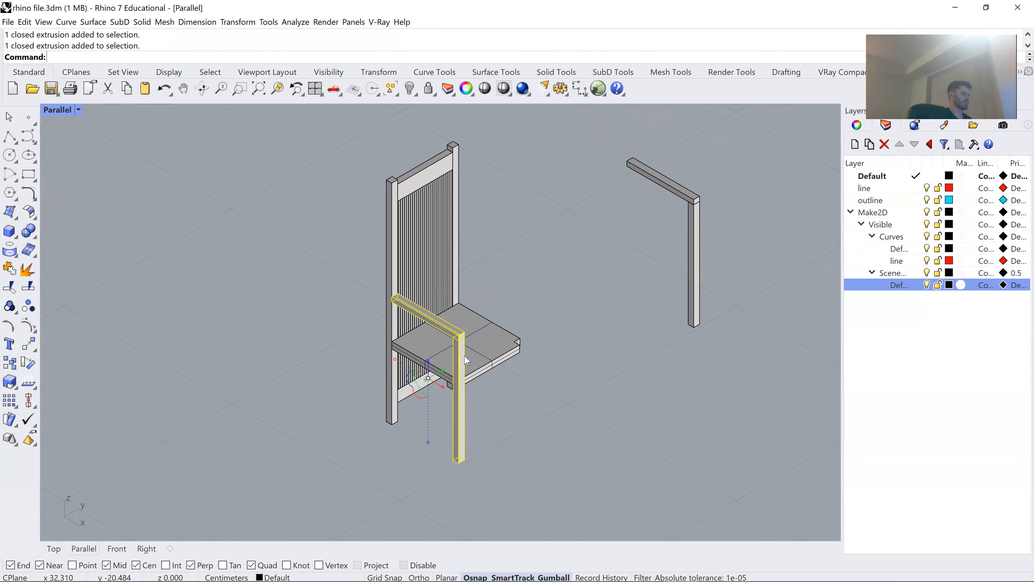
pyautogui.moveTo(442, 372); pyautogui.dragTo(306, 449)
# Pull the slatted backrest together with its two posts backward away from the seat.
pyautogui.scroll(-8, 497, 303)
pyautogui.click(511, 293)
pyautogui.scroll(3, 489, 258)
pyautogui.moveTo(346, 343); pyautogui.dragTo(347, 346)
pyautogui.keyDown('shift'); pyautogui.click(440, 425); pyautogui.keyUp('shift')
pyautogui.moveTo(467, 351); pyautogui.dragTo(354, 283)
pyautogui.press('Escape')
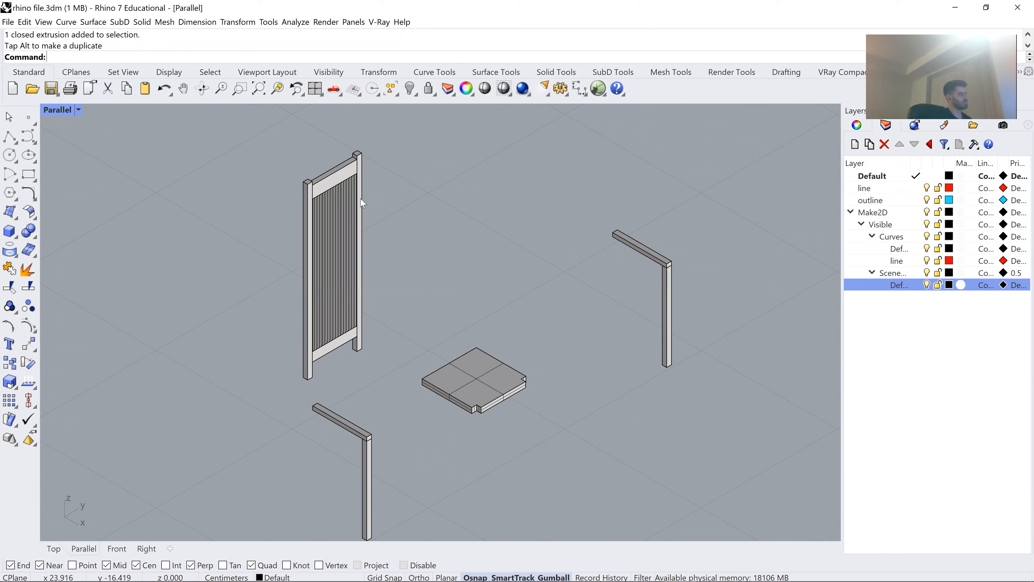
# Select the two back posts and move them forward off the slatted back panel.
pyautogui.click(361, 203)
pyautogui.keyDown('shift'); pyautogui.click(308, 281); pyautogui.keyUp('shift')
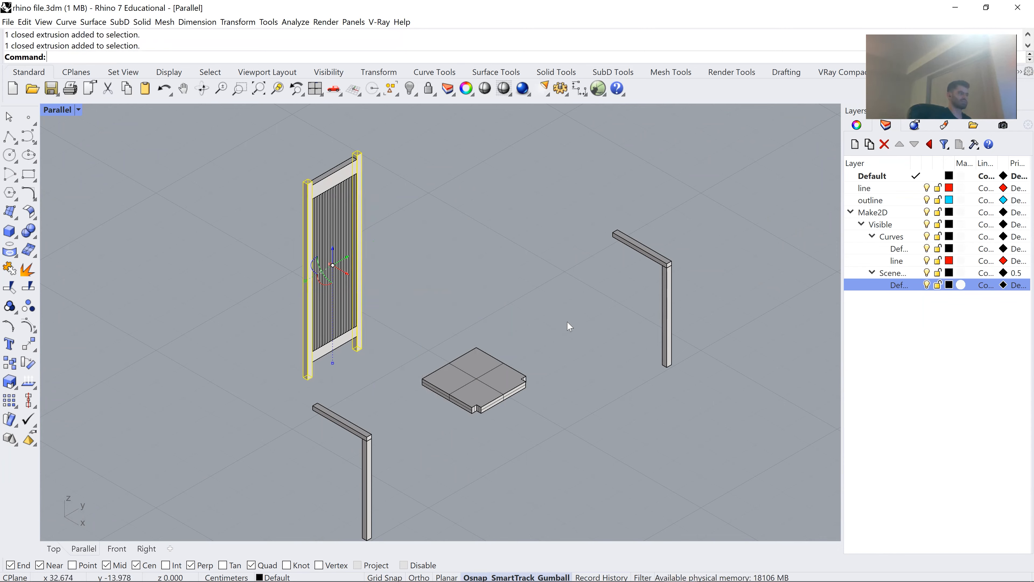
pyautogui.click(458, 395)
pyautogui.click(307, 367)
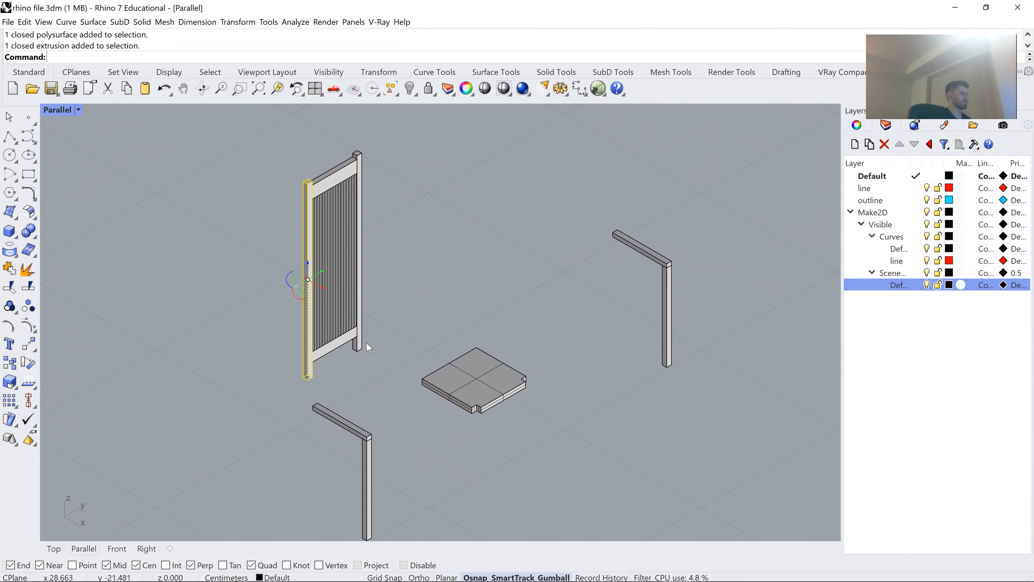
pyautogui.keyDown('shift'); pyautogui.click(353, 310); pyautogui.keyUp('shift')
pyautogui.moveTo(365, 284); pyautogui.dragTo(411, 313)
# Select the slatted back panel with its rails and move it farther back from the posts.
pyautogui.click(284, 316)
pyautogui.moveTo(257, 362); pyautogui.dragTo(273, 385)
pyautogui.click(385, 152)
pyautogui.keyDown('ctrl'); pyautogui.click(370, 326); pyautogui.keyUp('ctrl')
pyautogui.moveTo(351, 273); pyautogui.dragTo(269, 225)
# Shift the two back posts backward into the gap between the slatted panel and the seat.
pyautogui.click(333, 236)
pyautogui.moveTo(374, 265); pyautogui.dragTo(362, 277)
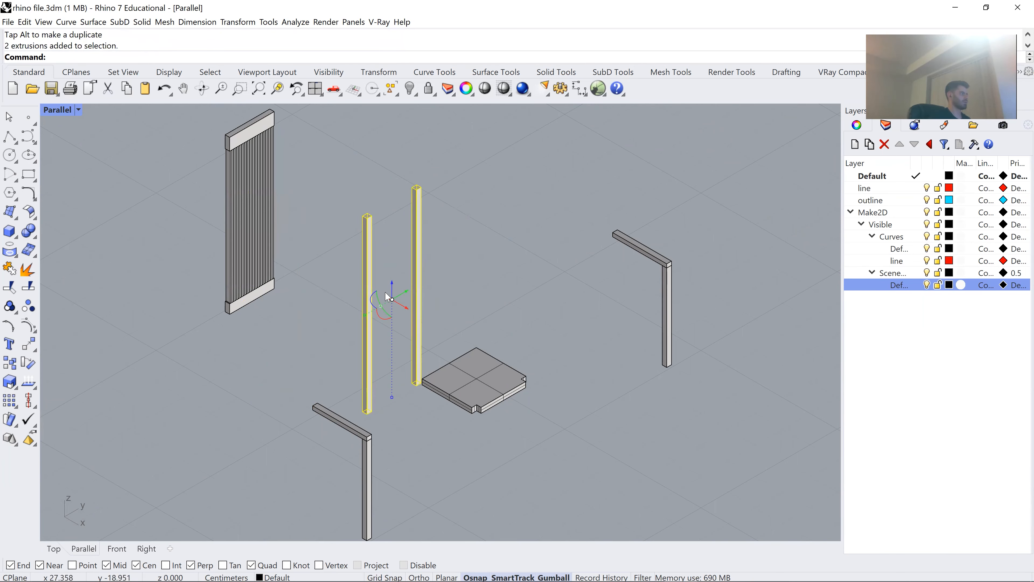
pyautogui.moveTo(399, 307); pyautogui.dragTo(349, 282)
pyautogui.click(403, 271)
# Examine the existing exploded chair and the red lines connecting its parts.
pyautogui.scroll(-8, 407, 263)
pyautogui.scroll(4, 450, 285)
pyautogui.moveTo(485, 286); pyautogui.dragTo(258, 364)
pyautogui.scroll(-6, 476, 271)
pyautogui.scroll(3, 634, 237)
pyautogui.click(618, 309)
pyautogui.scroll(2, 622, 310)
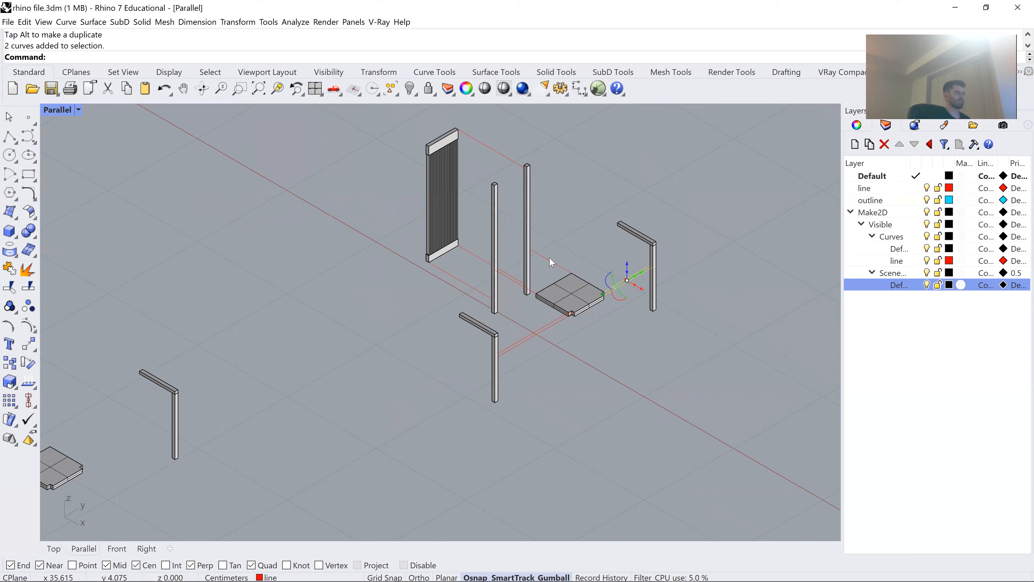
# Pick the far armrest, the seat and the back posts of the new exploded chair in turn to check them.
pyautogui.moveTo(339, 330); pyautogui.dragTo(463, 297)
pyautogui.moveTo(400, 294); pyautogui.dragTo(277, 419)
pyautogui.moveTo(480, 331); pyautogui.dragTo(604, 310)
pyautogui.scroll(8, 337, 409)
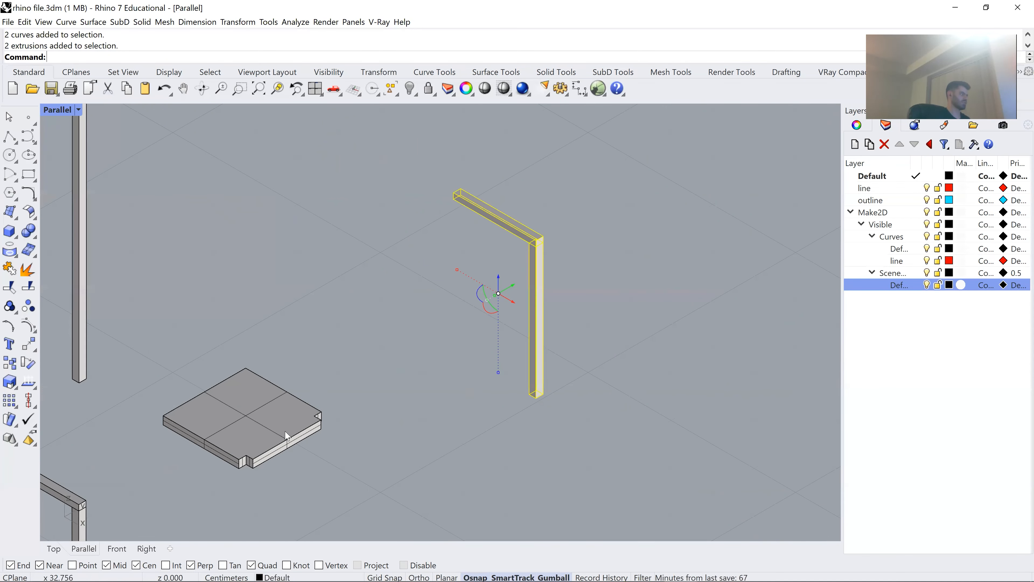
pyautogui.click(292, 418)
pyautogui.scroll(-4, 383, 358)
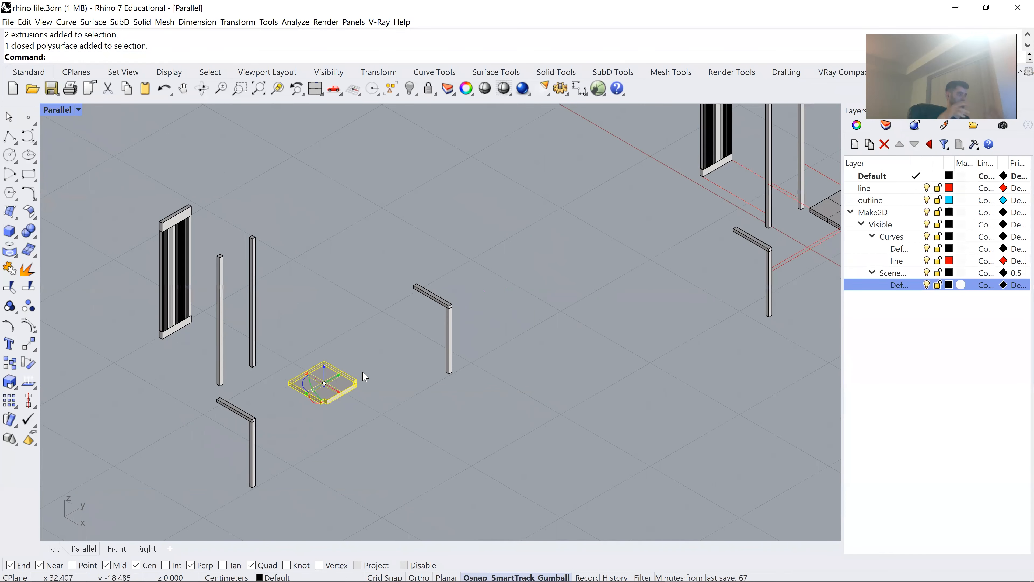
pyautogui.moveTo(373, 312); pyautogui.dragTo(478, 296)
pyautogui.moveTo(403, 285); pyautogui.dragTo(307, 333)
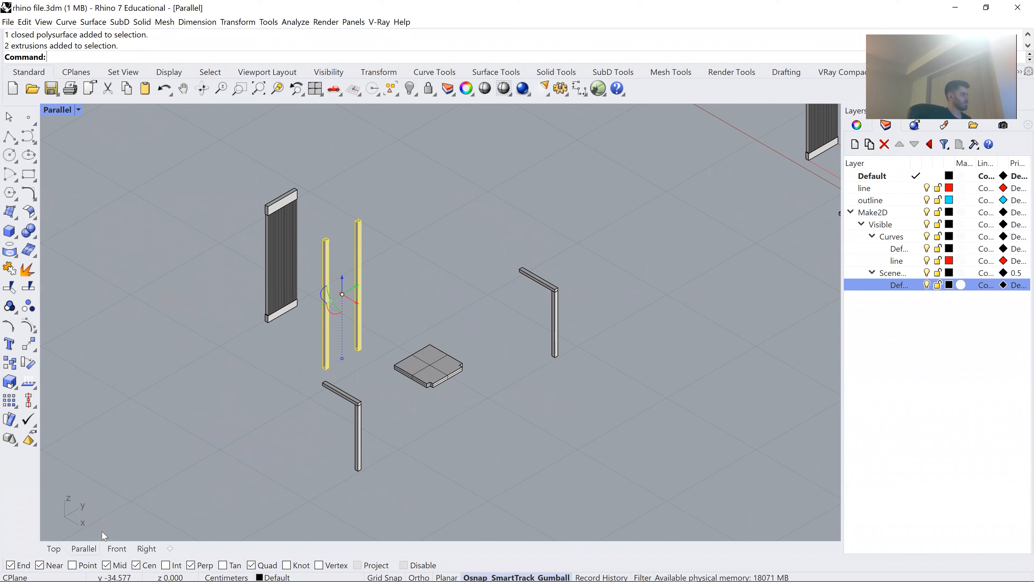
# Switch the viewport to the Perspective view and zoom in on the newly exploded chair.
pyautogui.click(78, 110)
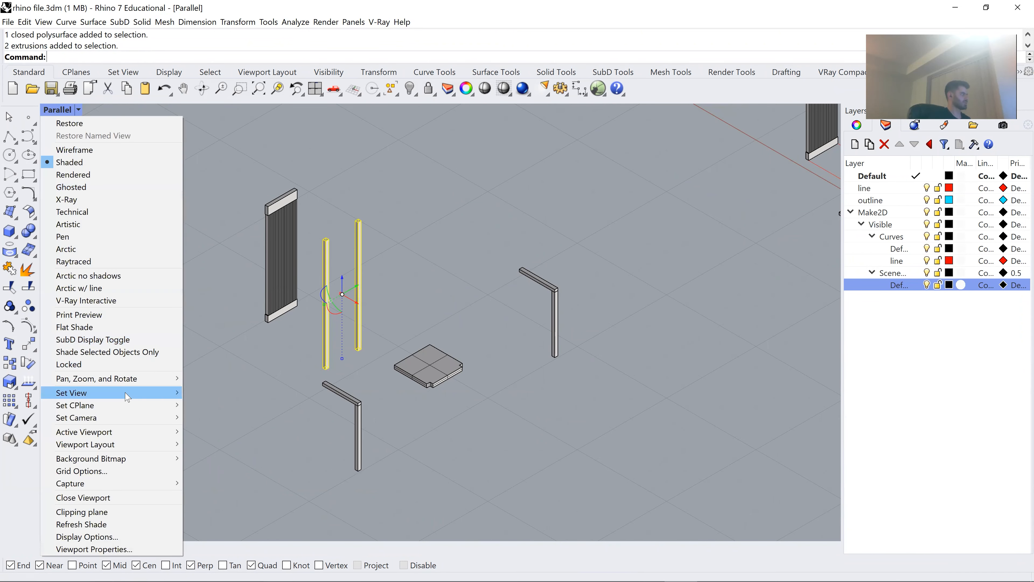
pyautogui.moveTo(128, 397)
pyautogui.click(228, 505)
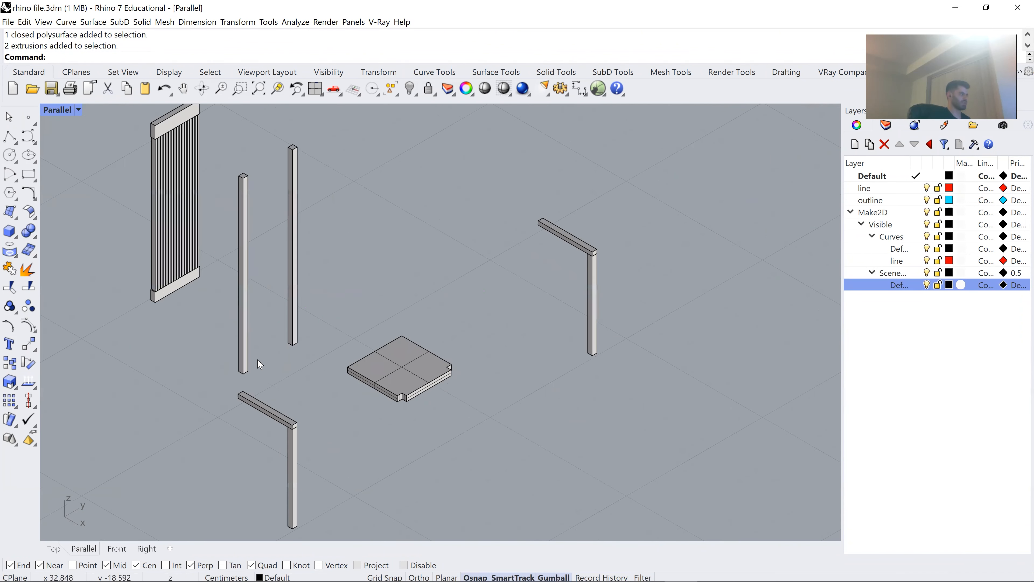
pyautogui.click(78, 110)
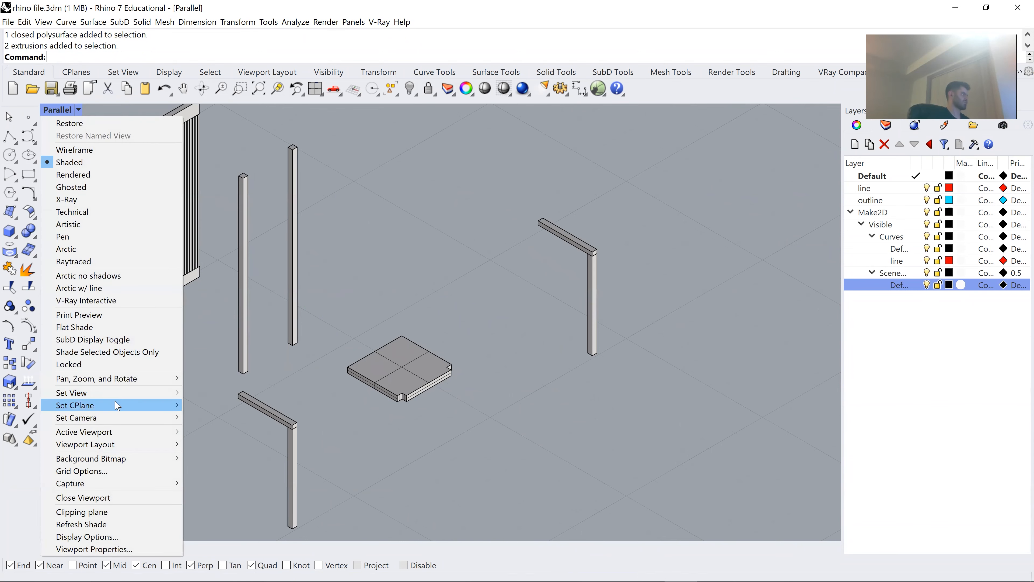
pyautogui.moveTo(122, 392)
pyautogui.click(284, 481)
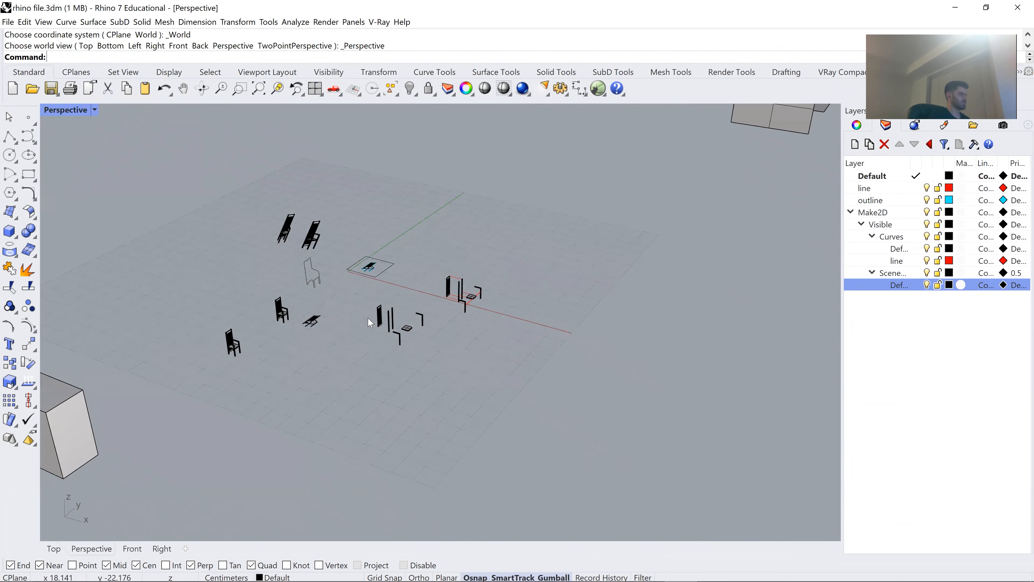
pyautogui.moveTo(435, 301); pyautogui.dragTo(387, 340)
pyautogui.write('zs')
pyautogui.press('Return')
pyautogui.click(635, 349)
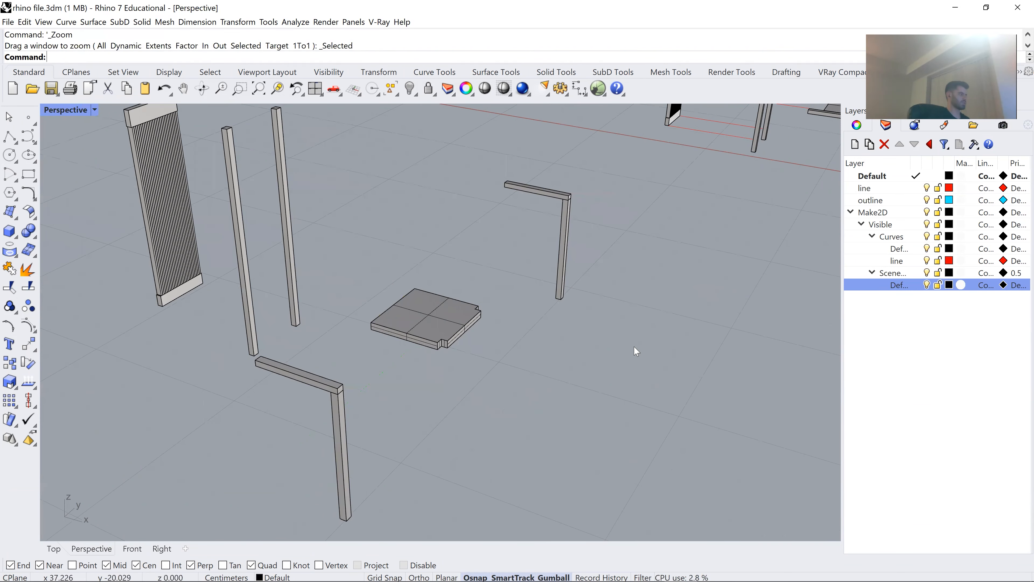
pyautogui.moveTo(635, 350); pyautogui.dragTo(541, 347)
# Start a polyline and make the line layer current for the lines connecting the chair parts.
pyautogui.click(10, 137)
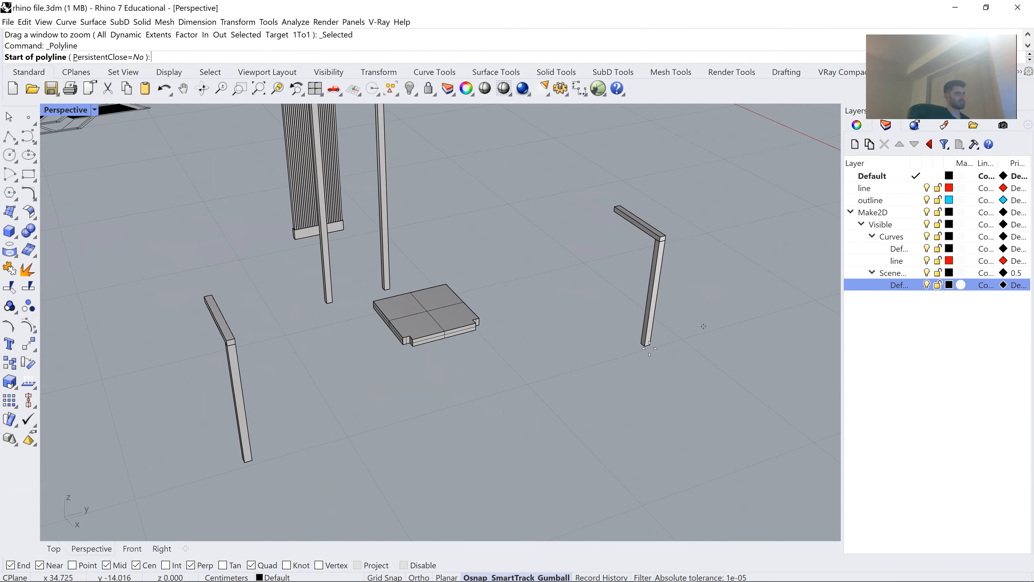
pyautogui.click(916, 188)
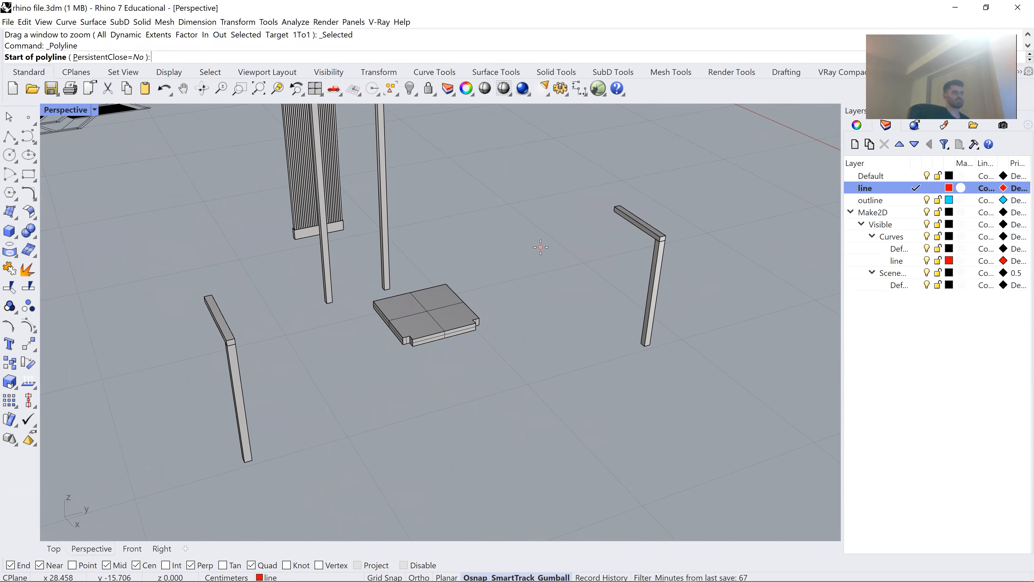
pyautogui.scroll(-5, 542, 251)
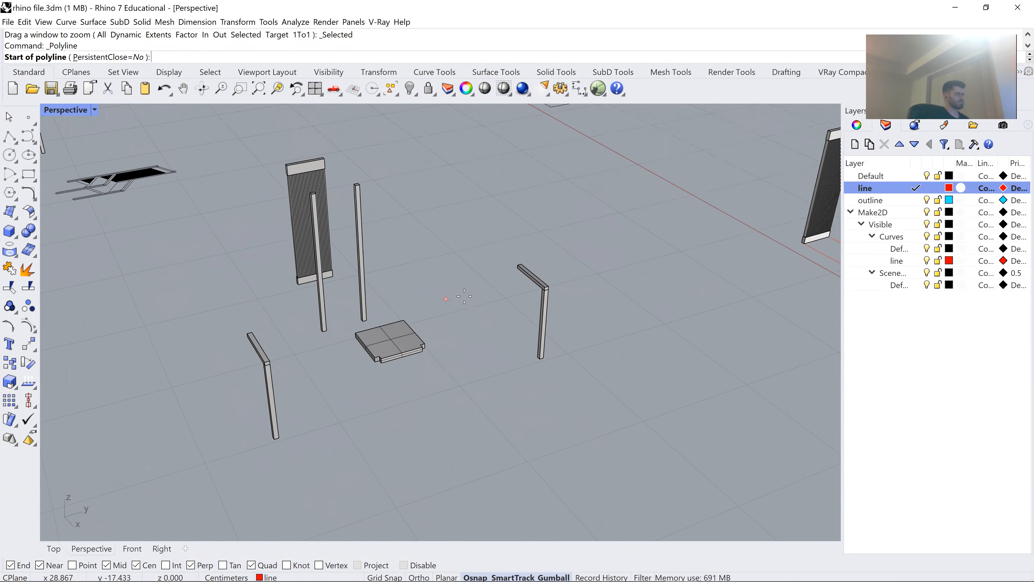
pyautogui.scroll(-3, 463, 296)
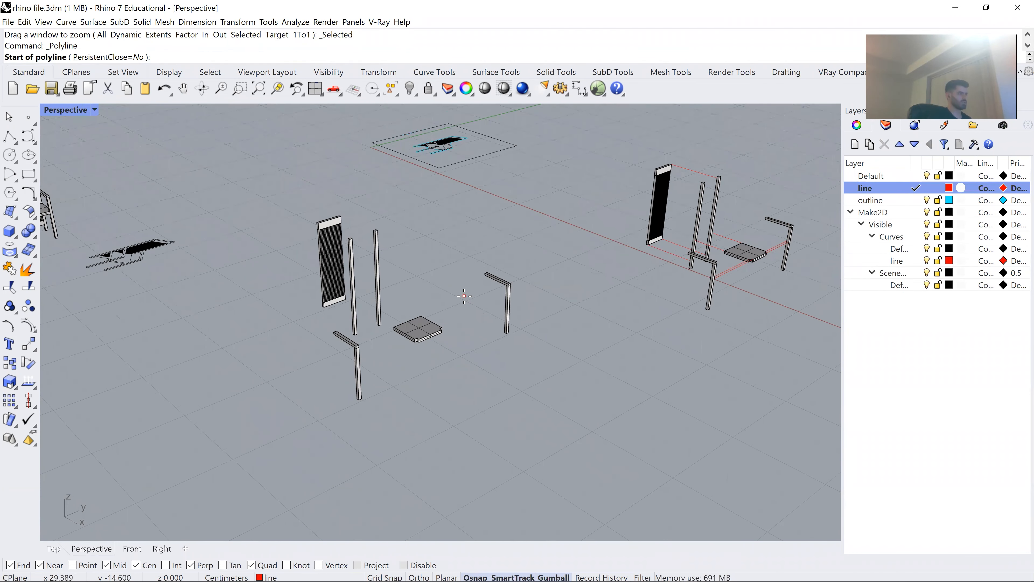
# Examine the exploded chair drawing with its thin connecting lines in Illustrator and return to Rhino.
pyautogui.click(413, 568)
pyautogui.click(447, 568)
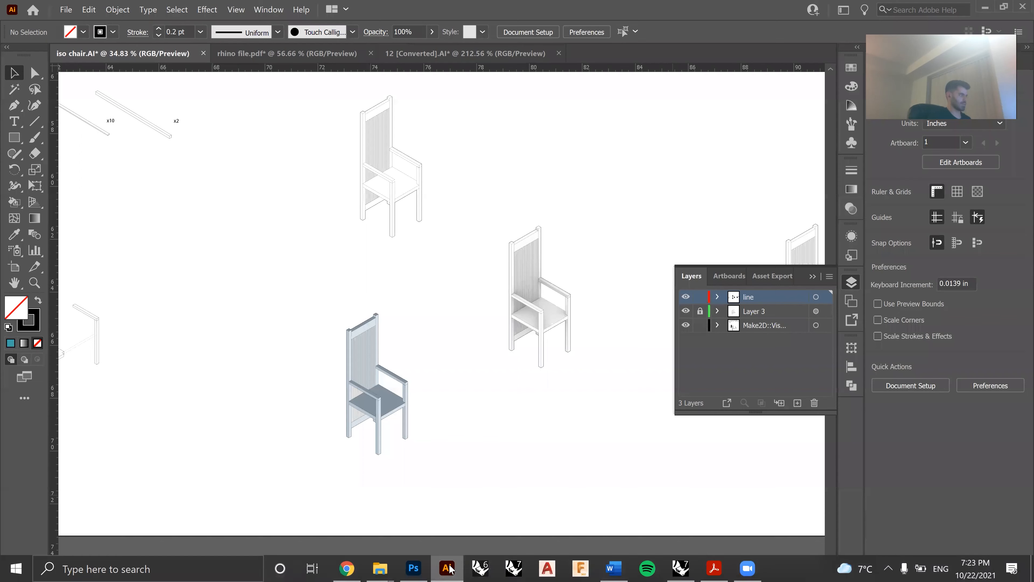
pyautogui.moveTo(318, 287); pyautogui.dragTo(558, 260)
pyautogui.moveTo(281, 302); pyautogui.dragTo(380, 277)
pyautogui.moveTo(330, 316); pyautogui.dragTo(366, 316)
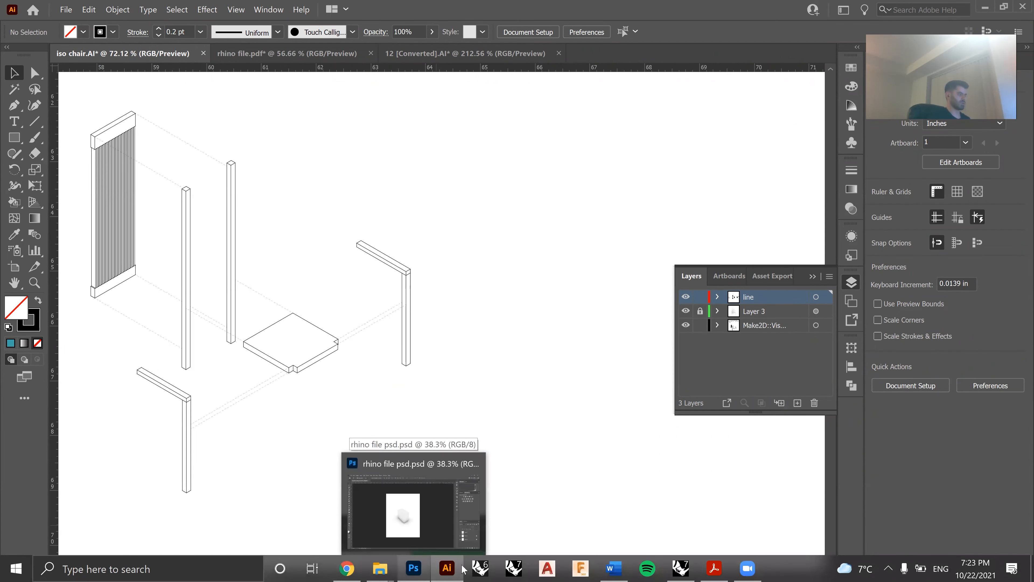
pyautogui.click(681, 568)
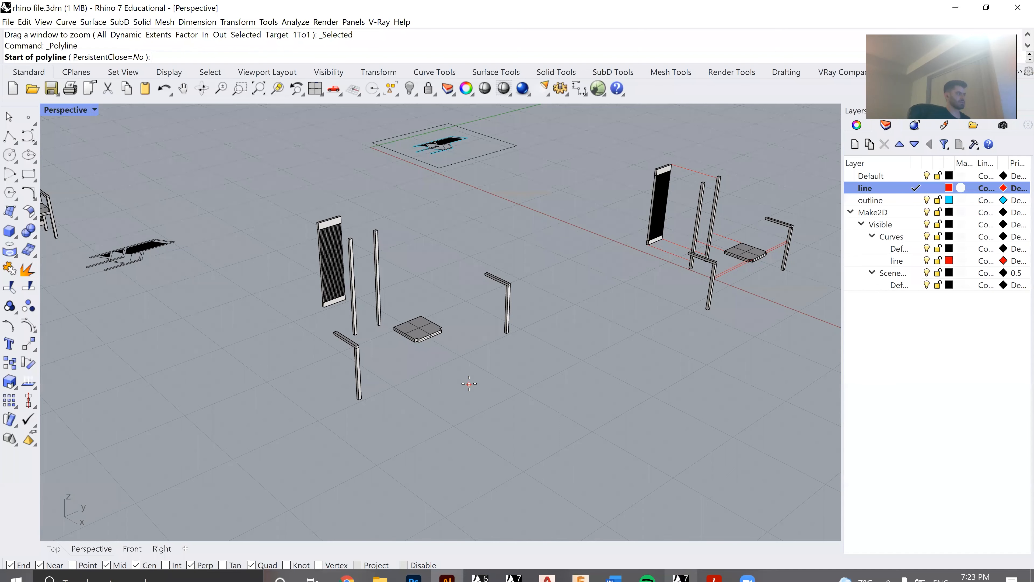
# Draw two polylines connecting the upper and lower edges of the seat's notched corner with the far armrest's leg.
pyautogui.scroll(5, 464, 322)
pyautogui.scroll(3, 346, 379)
pyautogui.click(345, 375)
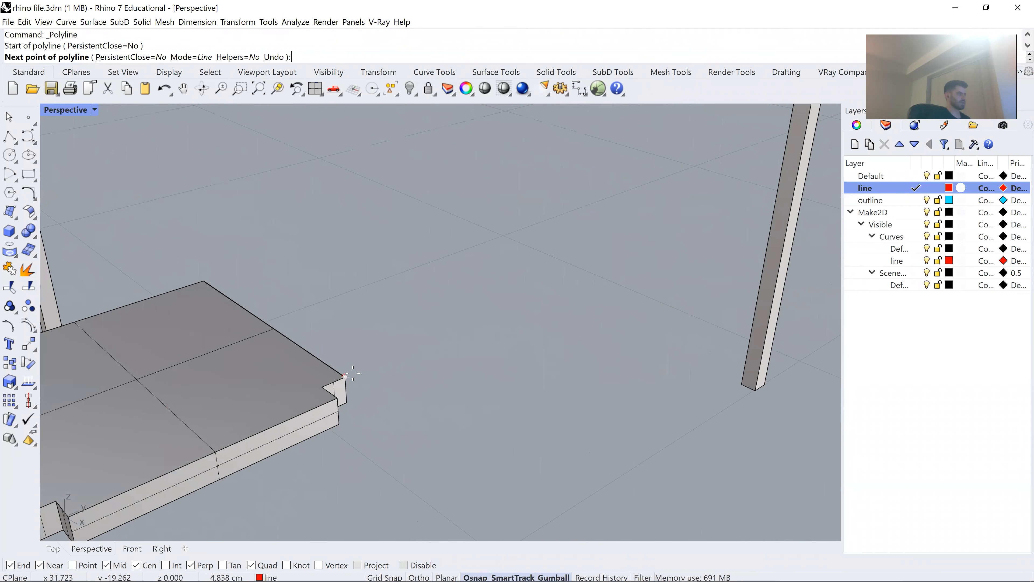
pyautogui.scroll(-4, 345, 375)
pyautogui.click(697, 226)
pyautogui.press('Return')
pyautogui.press('Return')
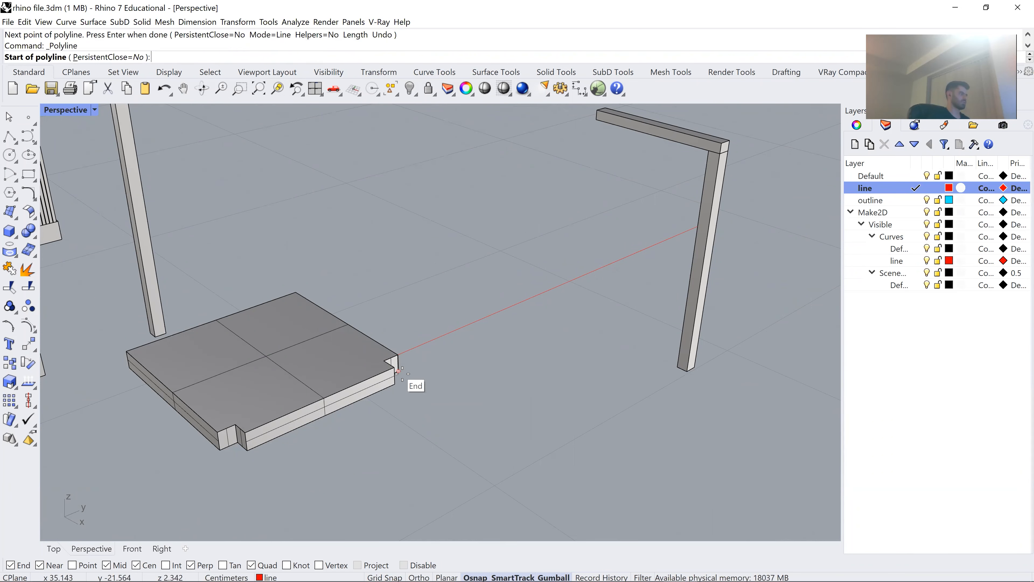
pyautogui.click(399, 371)
pyautogui.press('Return')
# Draw a polyline from the seat's back corner to the nearer back post.
pyautogui.scroll(-6, 644, 250)
pyautogui.moveTo(517, 257); pyautogui.dragTo(480, 270)
pyautogui.moveTo(517, 316); pyautogui.dragTo(416, 300)
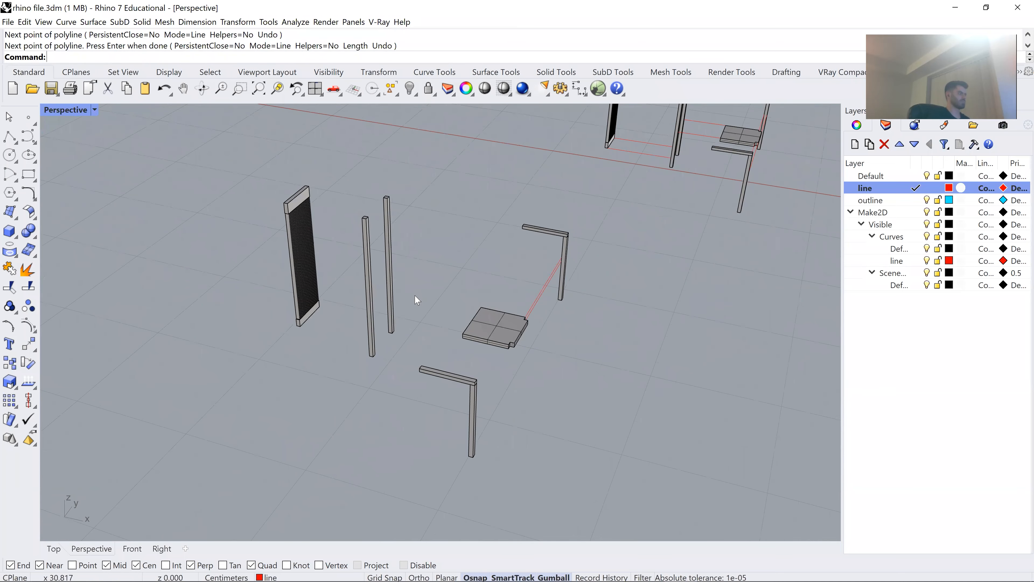
pyautogui.scroll(4, 411, 296)
pyautogui.press('Return')
pyautogui.click(530, 388)
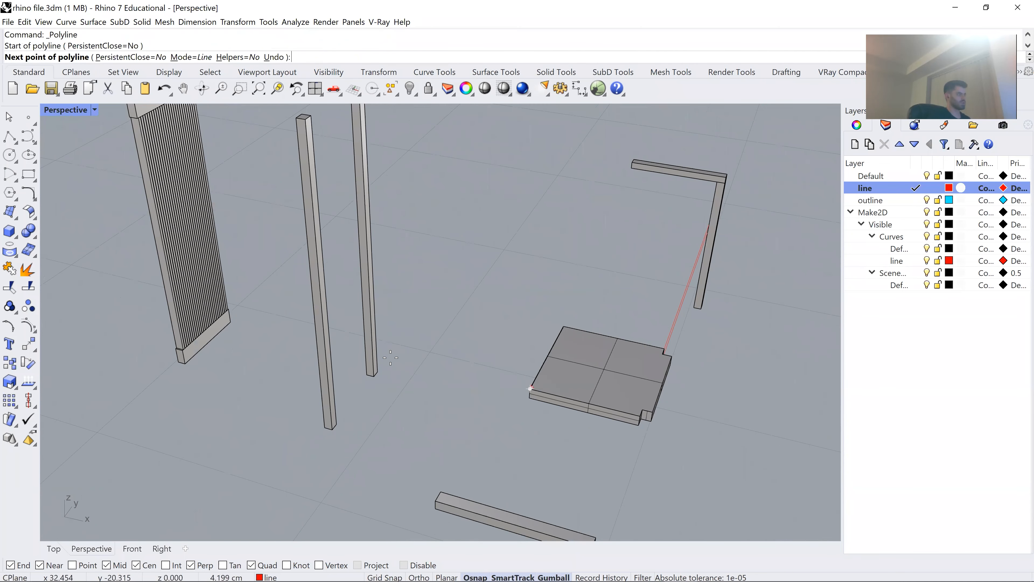
pyautogui.click(324, 337)
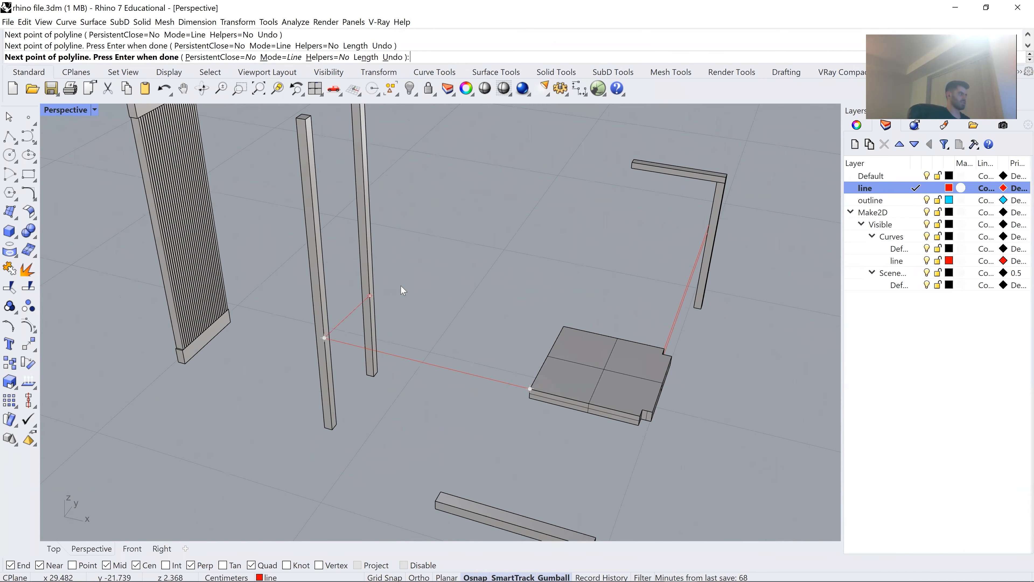
pyautogui.press('Return')
# Select the older exploded chair together with its connecting lines and review the Make2D drawing options.
pyautogui.scroll(-4, 477, 292)
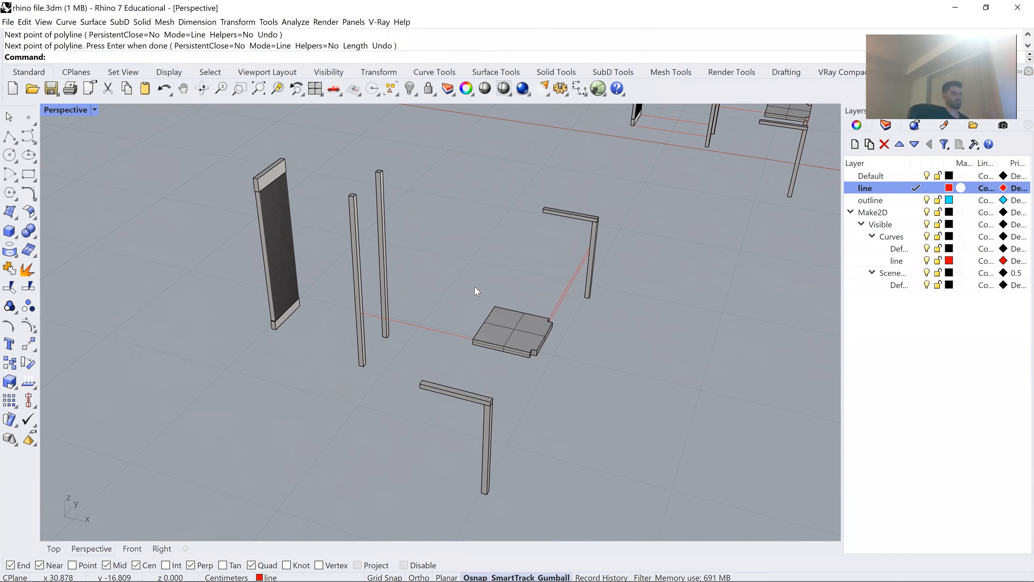
pyautogui.scroll(-7, 477, 292)
pyautogui.moveTo(484, 289); pyautogui.dragTo(582, 207)
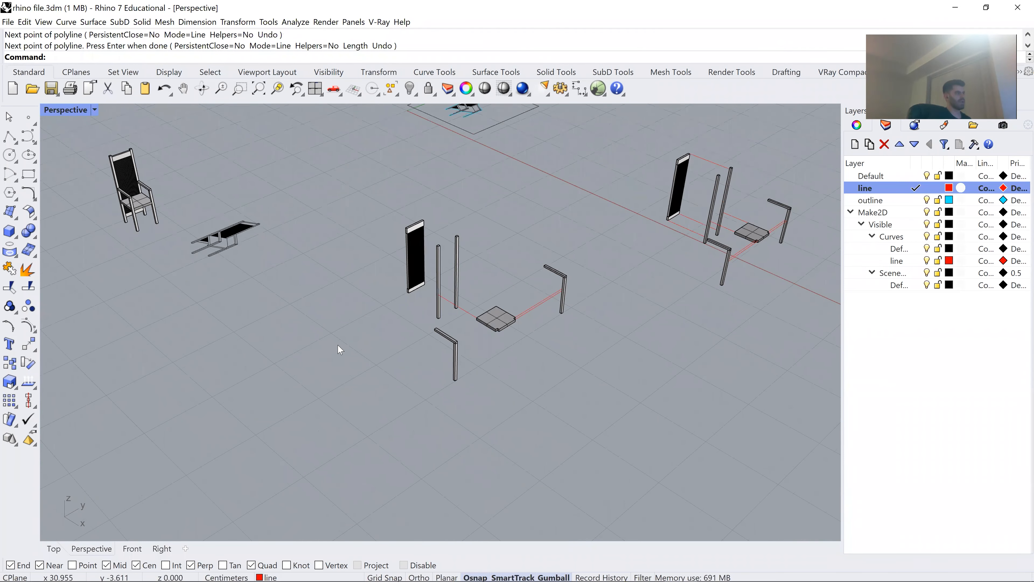
pyautogui.moveTo(337, 349); pyautogui.dragTo(341, 473)
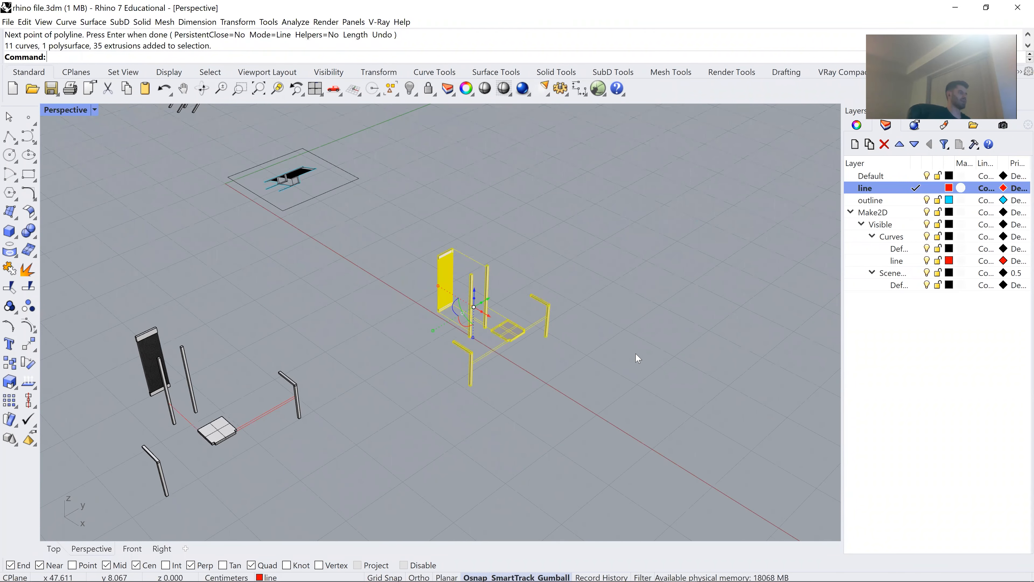
pyautogui.write('zs')
pyautogui.press('Return')
pyautogui.click(499, 255)
pyautogui.moveTo(499, 255); pyautogui.dragTo(558, 183)
pyautogui.scroll(-2, 473, 257)
pyautogui.moveTo(649, 146); pyautogui.dragTo(323, 459)
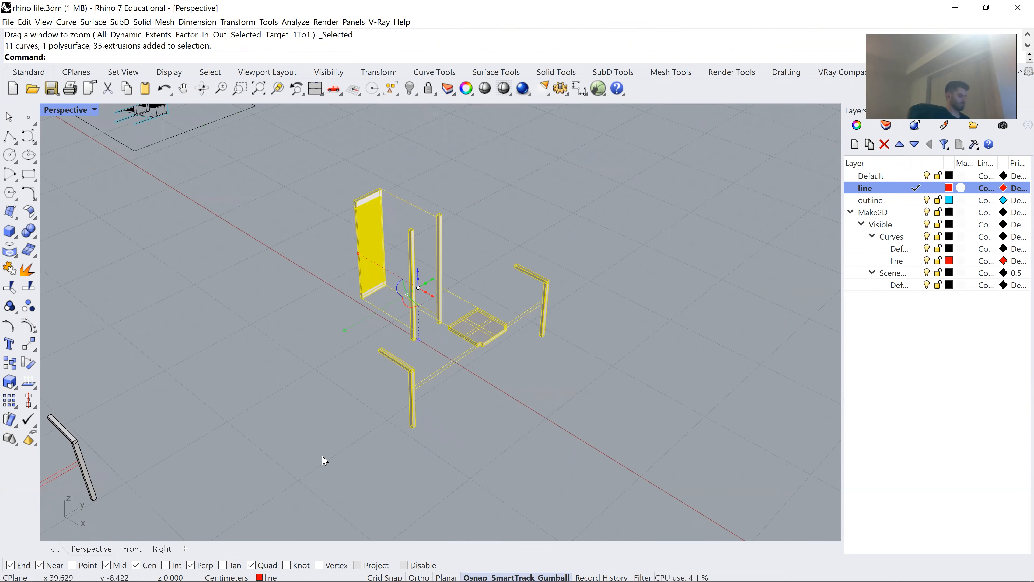
pyautogui.write('Make2D')
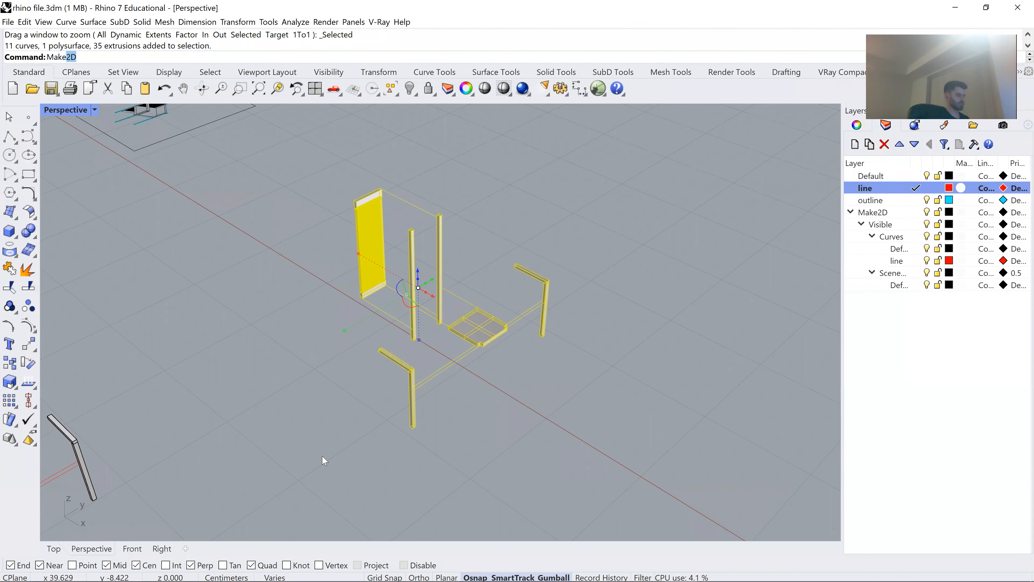
pyautogui.press('Return')
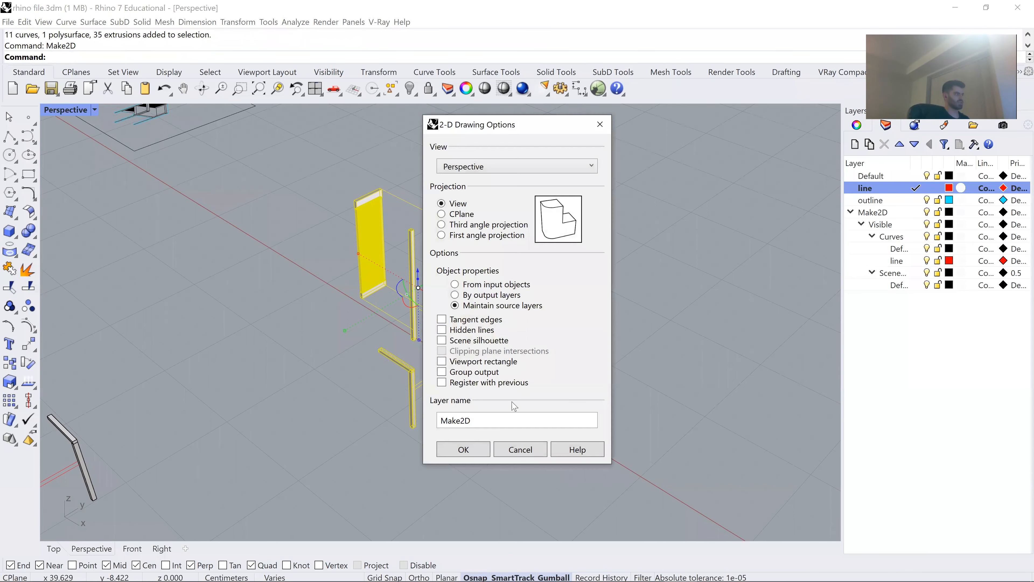
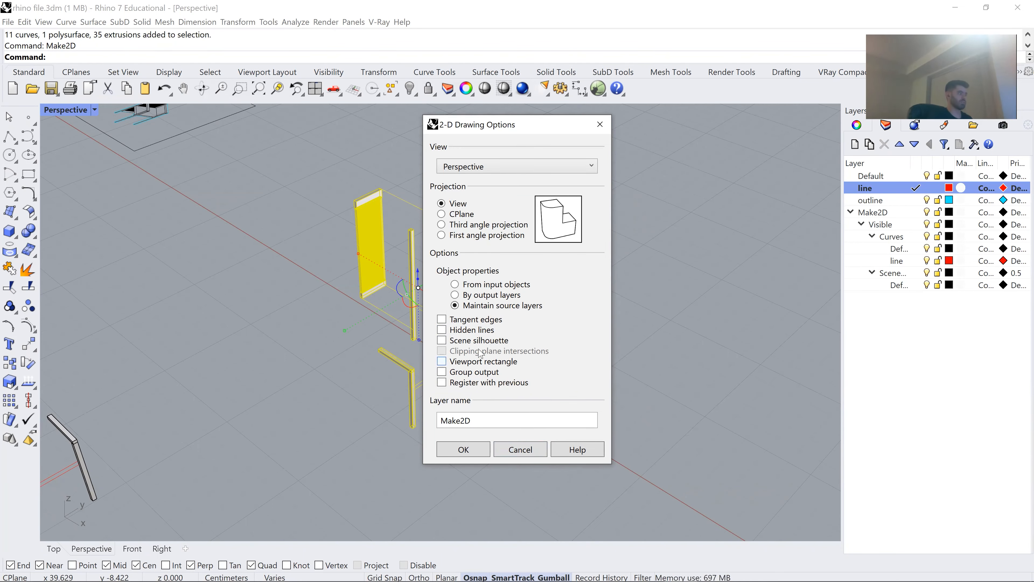
pyautogui.click(520, 449)
# Inspect the seat of the older exploded chair up close, then reselect the whole assembly with its connecting lines.
pyautogui.scroll(2, 523, 334)
pyautogui.click(523, 334)
pyautogui.scroll(2, 505, 334)
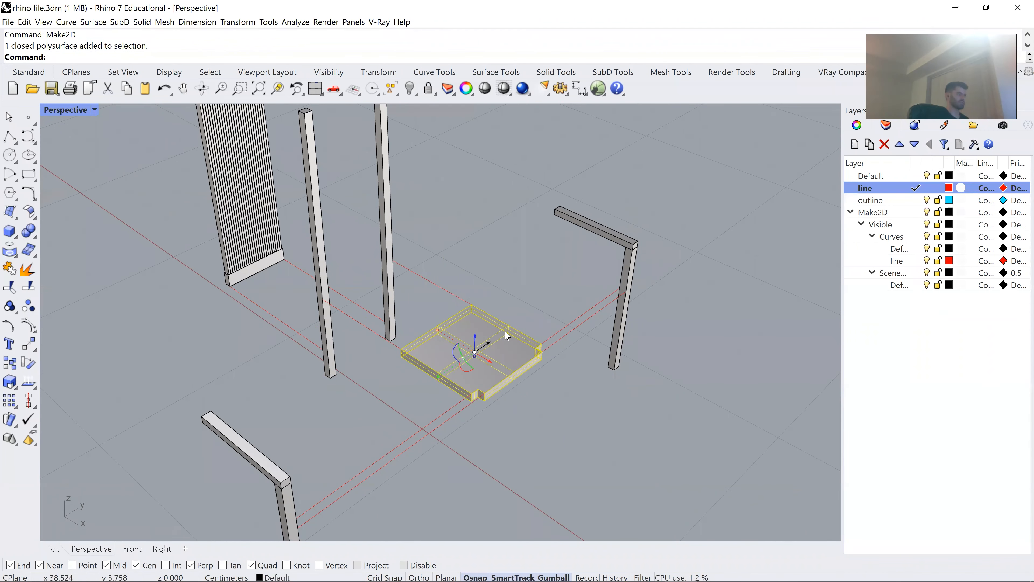
pyautogui.click(510, 298)
pyautogui.scroll(-7, 510, 298)
pyautogui.moveTo(582, 176); pyautogui.dragTo(304, 458)
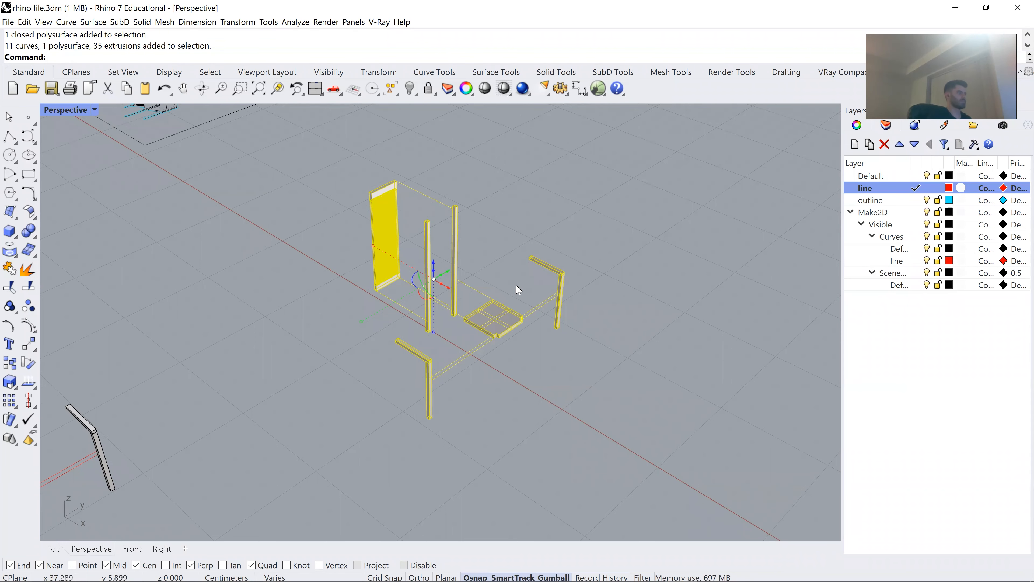
pyautogui.click(516, 285)
pyautogui.click(496, 329)
pyautogui.write('zs')
pyautogui.press('Return')
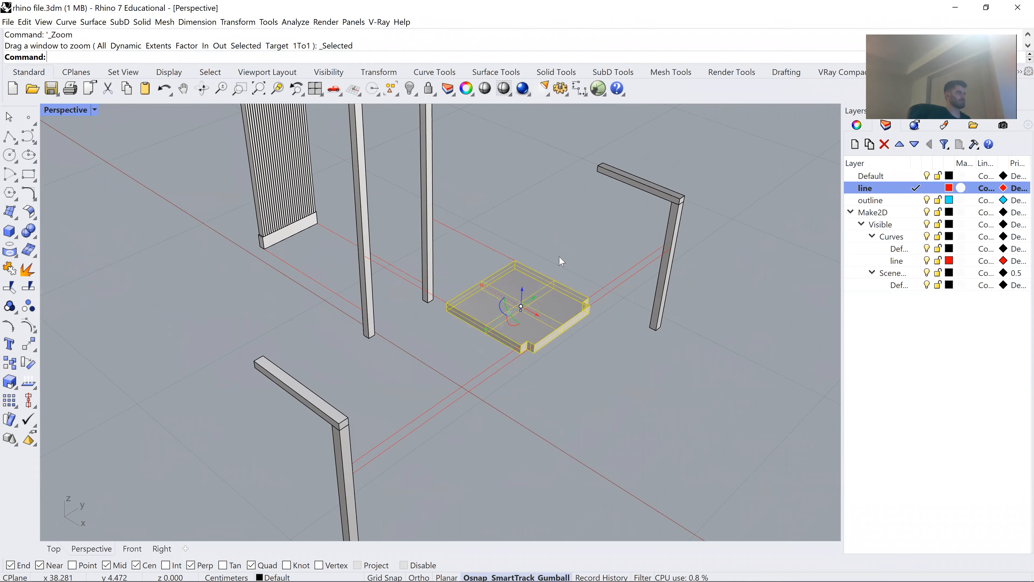
pyautogui.press('Escape')
pyautogui.scroll(-8, 438, 312)
pyautogui.moveTo(512, 213); pyautogui.dragTo(390, 458)
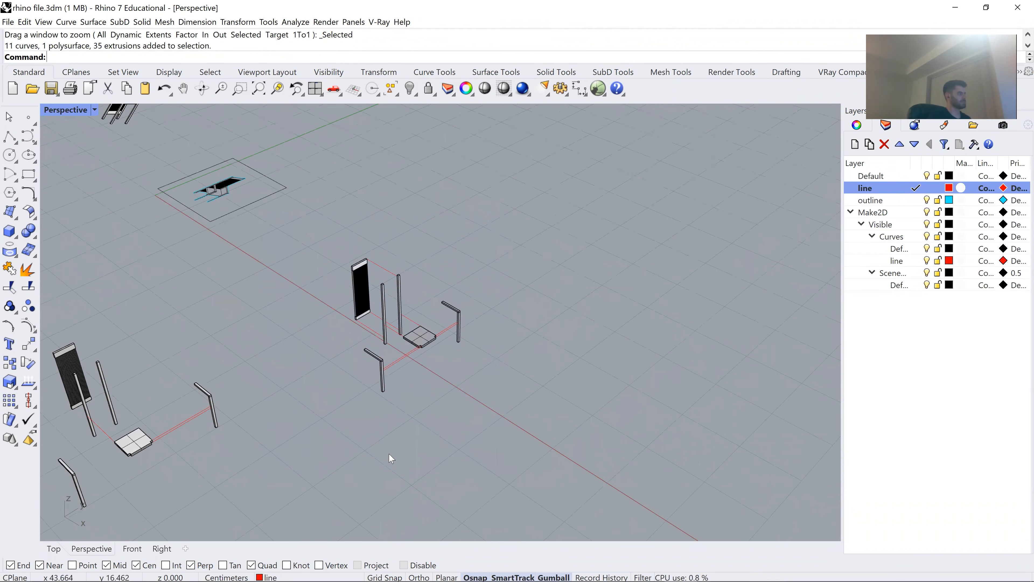
pyautogui.moveTo(466, 238); pyautogui.dragTo(319, 421)
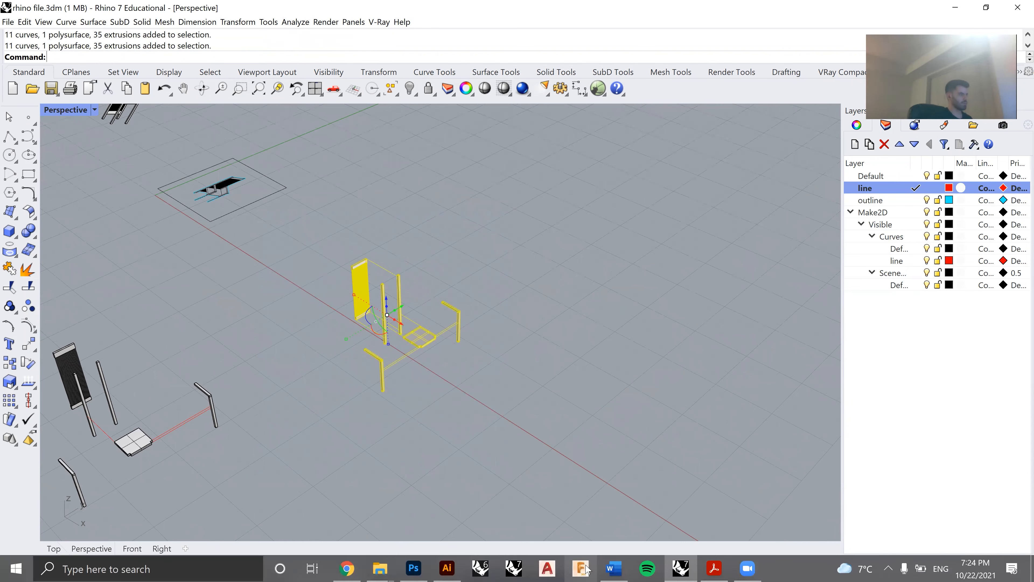
# Switch to Illustrator and select the lines connecting the near armrest, the slatted panel and the far armrest in turn to check them.
pyautogui.click(447, 568)
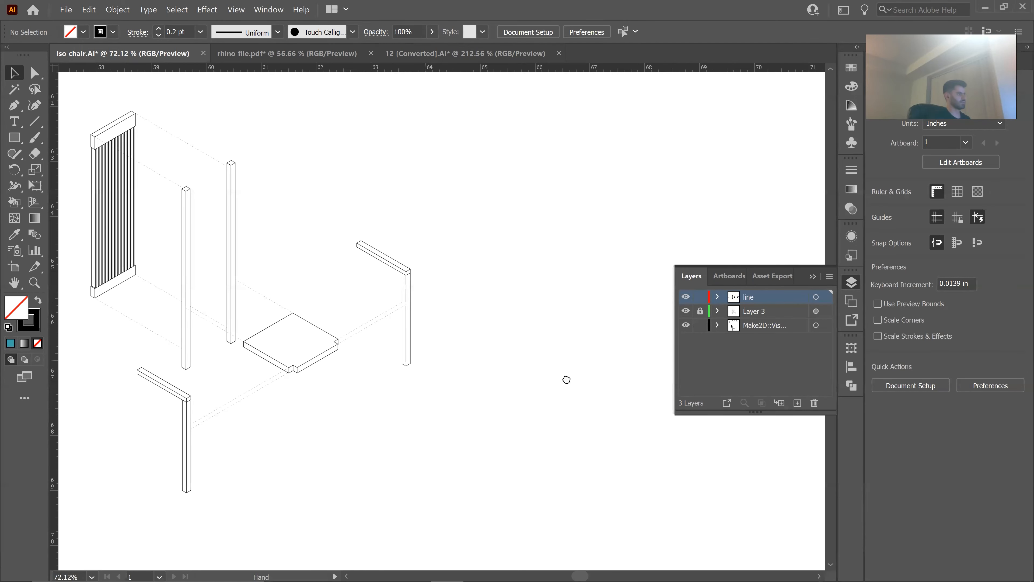
pyautogui.hscroll(-5, 582, 382)
pyautogui.scroll(-1, 556, 331)
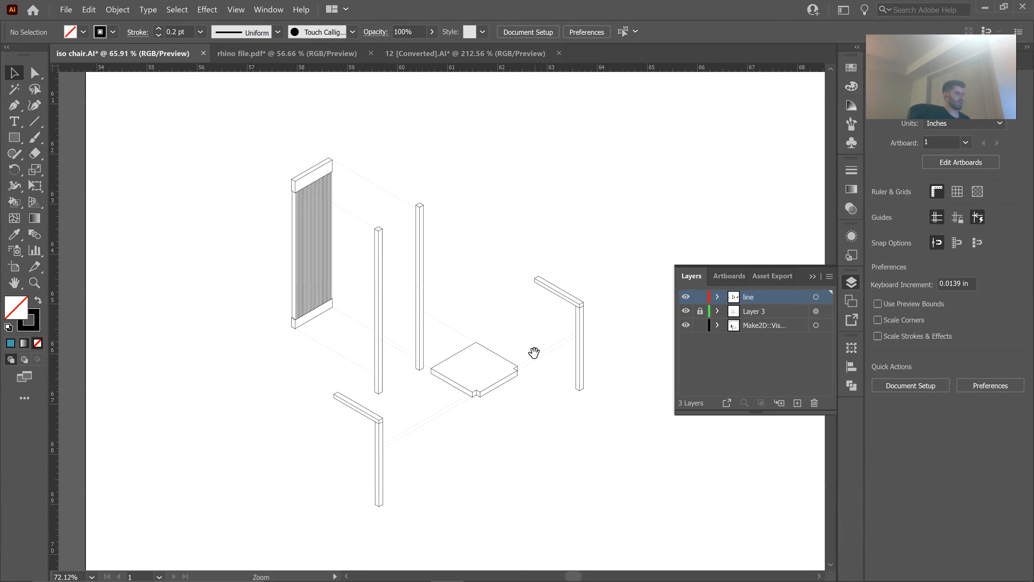
pyautogui.moveTo(536, 431); pyautogui.dragTo(547, 311)
pyautogui.moveTo(431, 403); pyautogui.dragTo(412, 486)
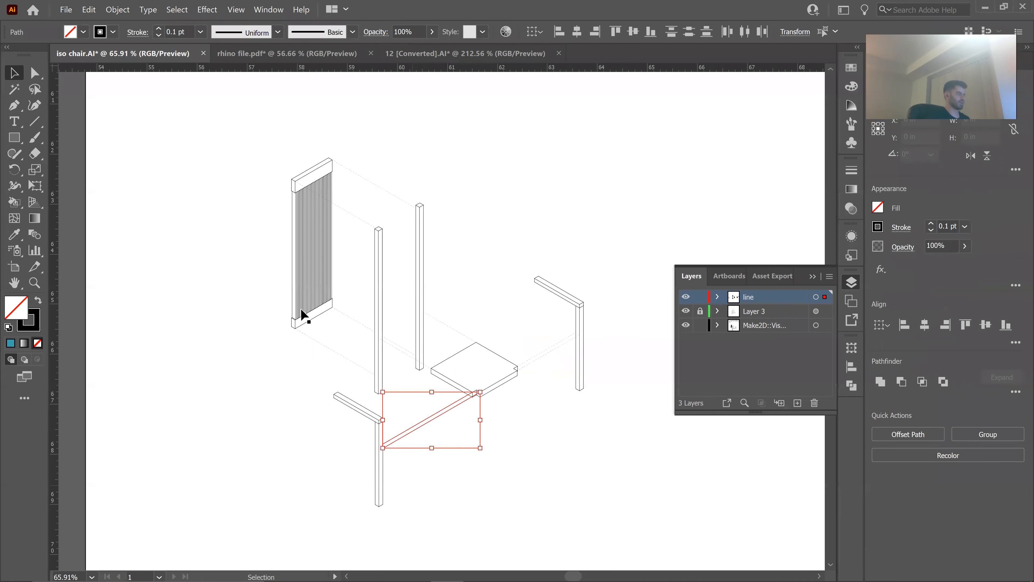
pyautogui.moveTo(371, 297); pyautogui.dragTo(329, 395)
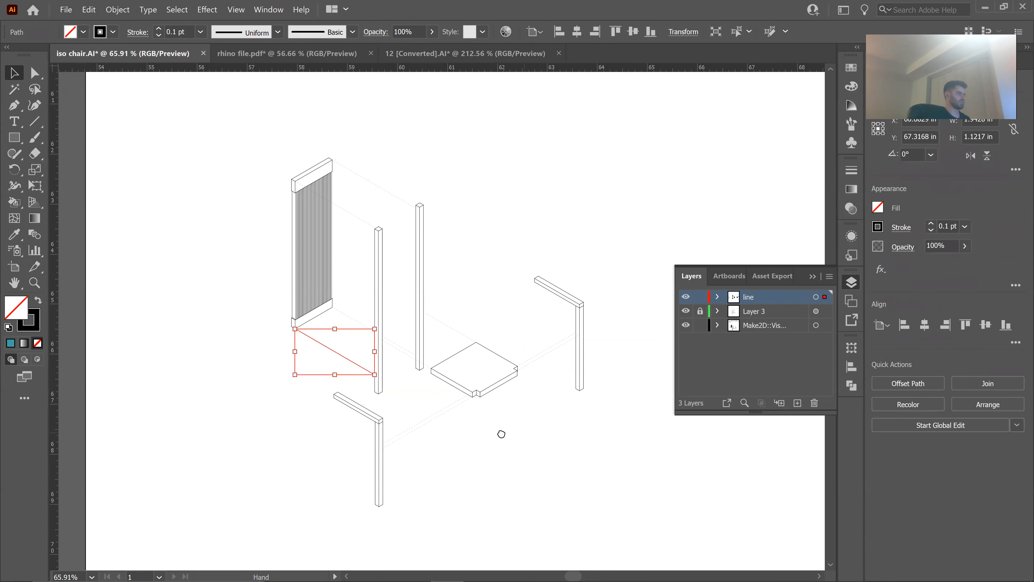
pyautogui.hscroll(3, 433, 430)
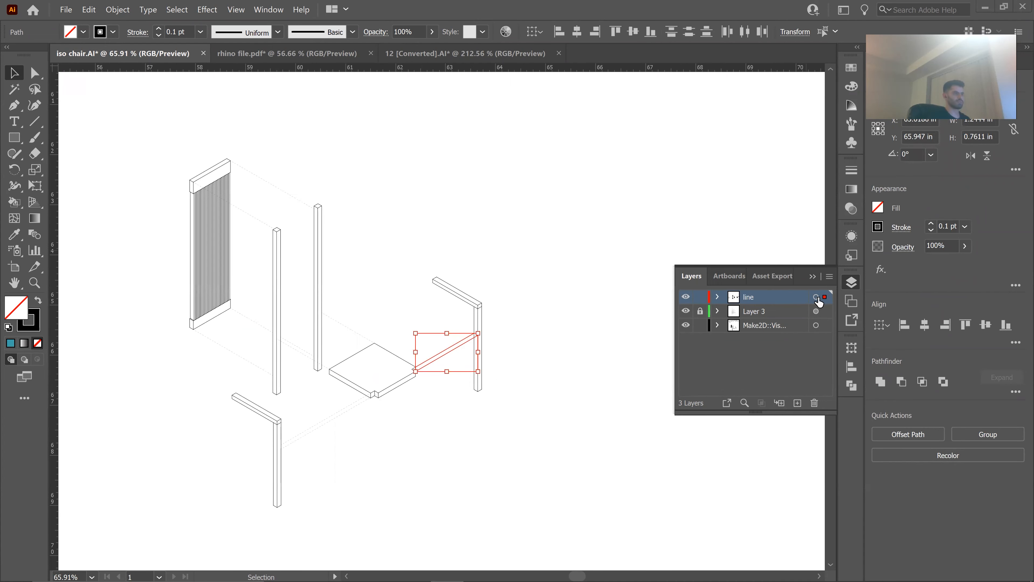
# Check everything on the line layer by selecting it, then clear the selection.
pyautogui.click(816, 297)
pyautogui.moveTo(427, 231); pyautogui.dragTo(246, 285)
pyautogui.moveTo(392, 211); pyautogui.dragTo(565, 245)
pyautogui.click(563, 245)
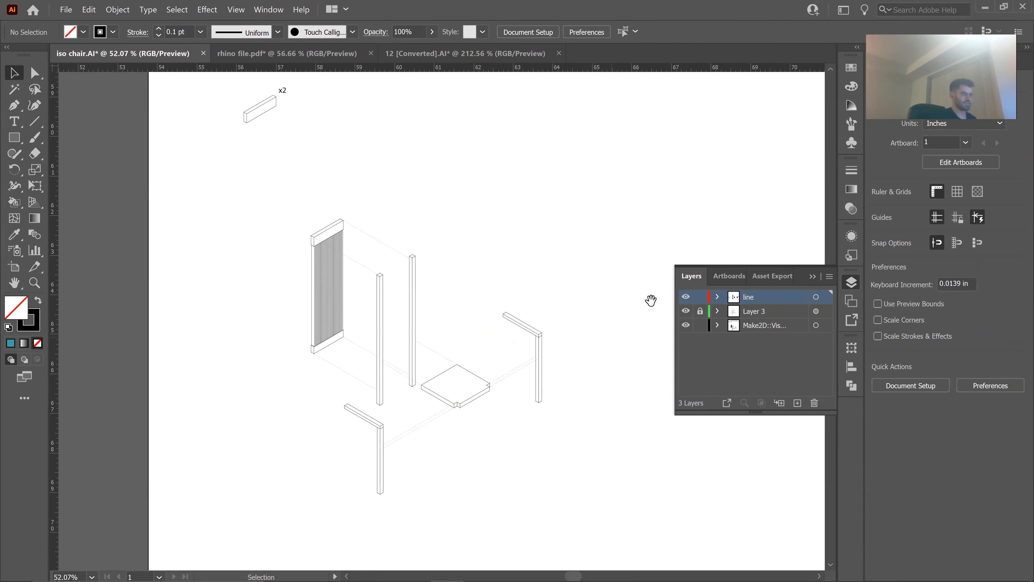
# Select the lines joining the armrests, seat and lower slatted panel, and review their dashed stroke settings.
pyautogui.moveTo(576, 288); pyautogui.dragTo(540, 286)
pyautogui.moveTo(460, 389); pyautogui.dragTo(501, 414)
pyautogui.moveTo(479, 324); pyautogui.dragTo(474, 444)
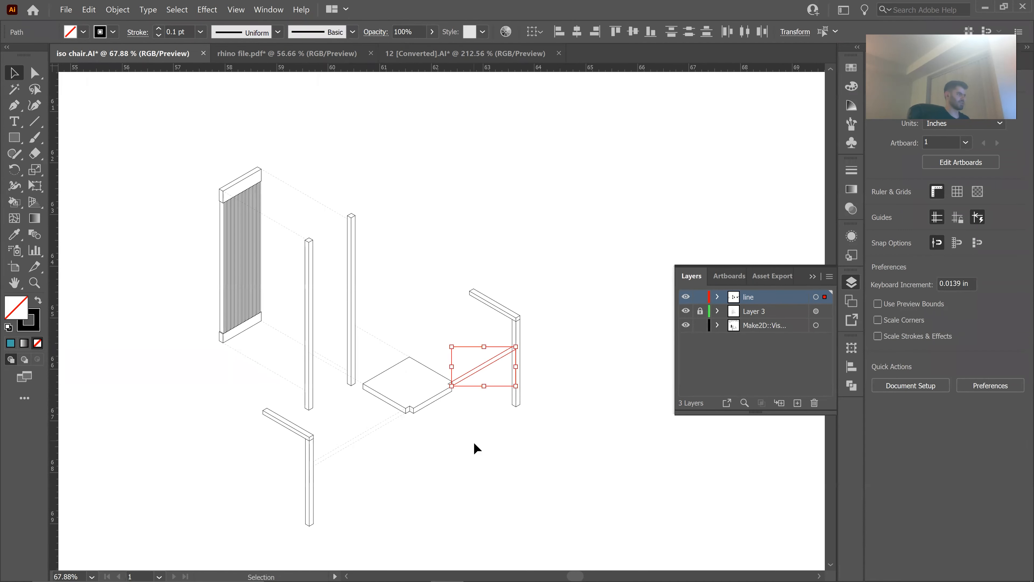
pyautogui.moveTo(344, 416); pyautogui.dragTo(337, 486)
pyautogui.moveTo(284, 326); pyautogui.dragTo(285, 342)
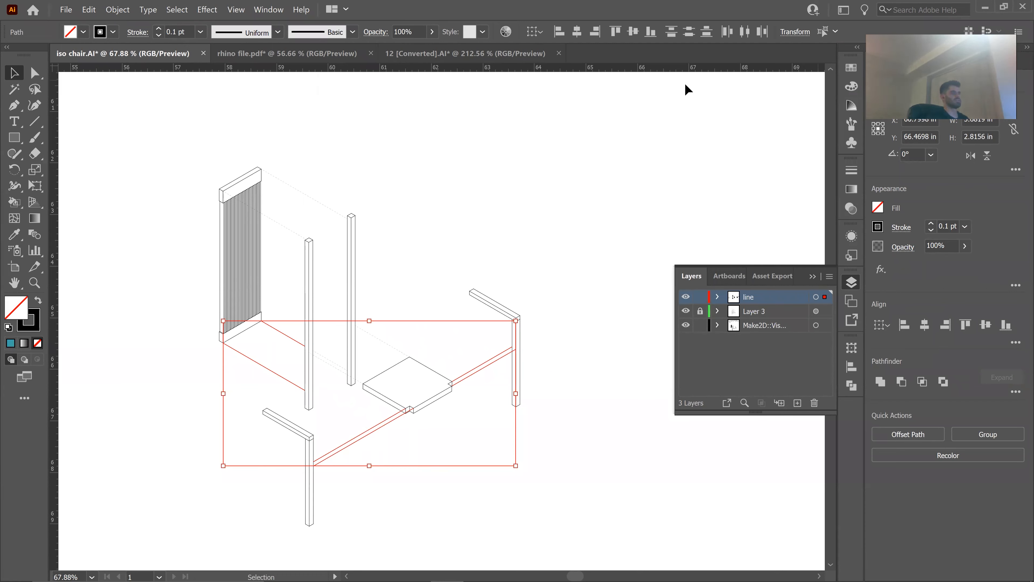
pyautogui.hotkey('ctrl', 'F10')
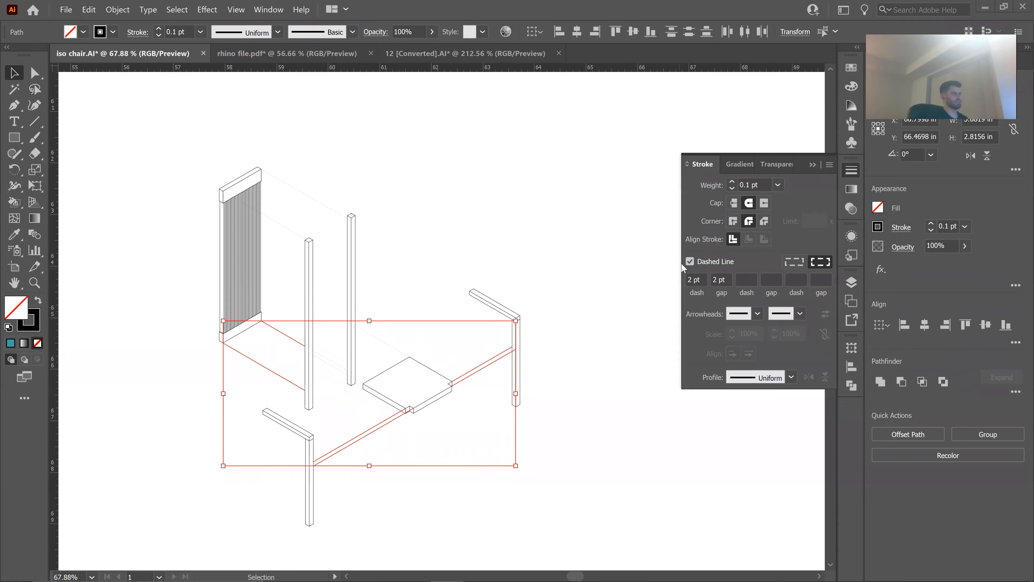
pyautogui.click(857, 172)
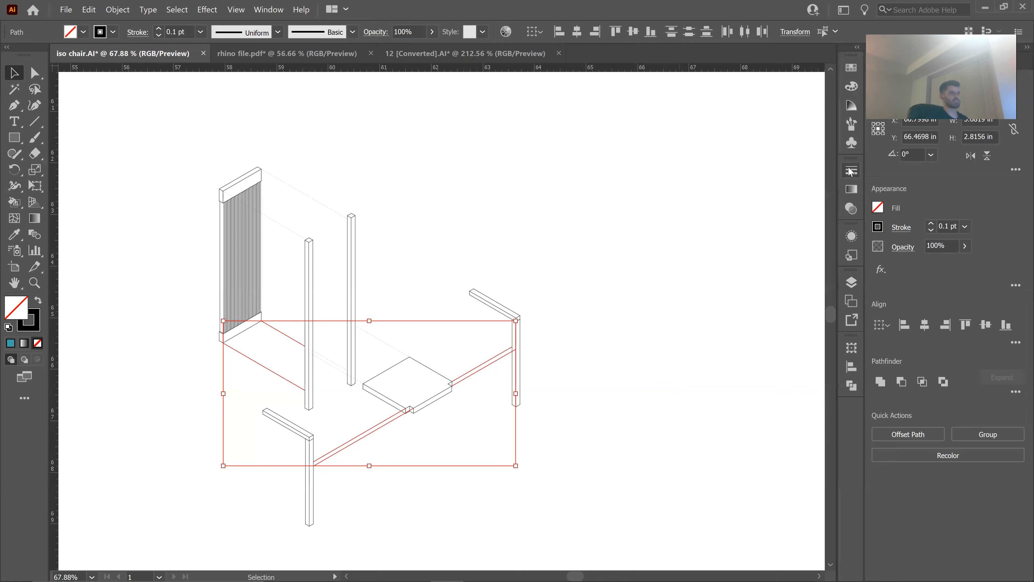
pyautogui.click(850, 172)
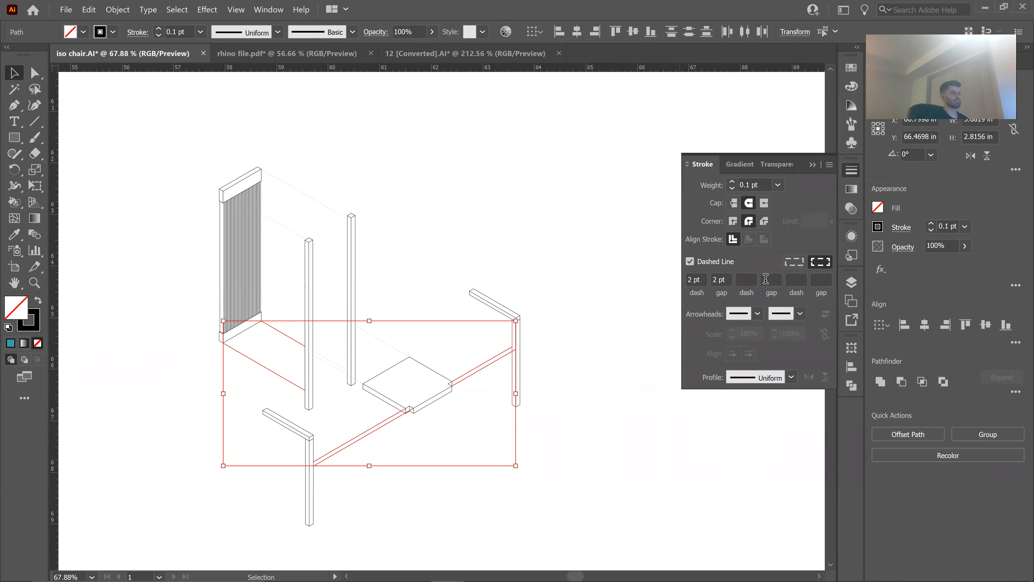
pyautogui.click(690, 261)
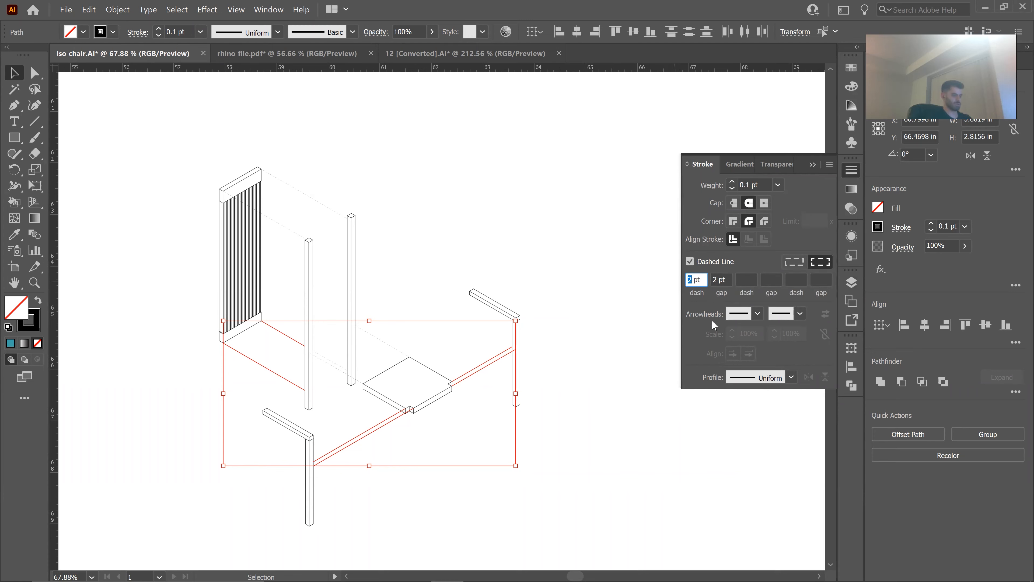
pyautogui.click(586, 286)
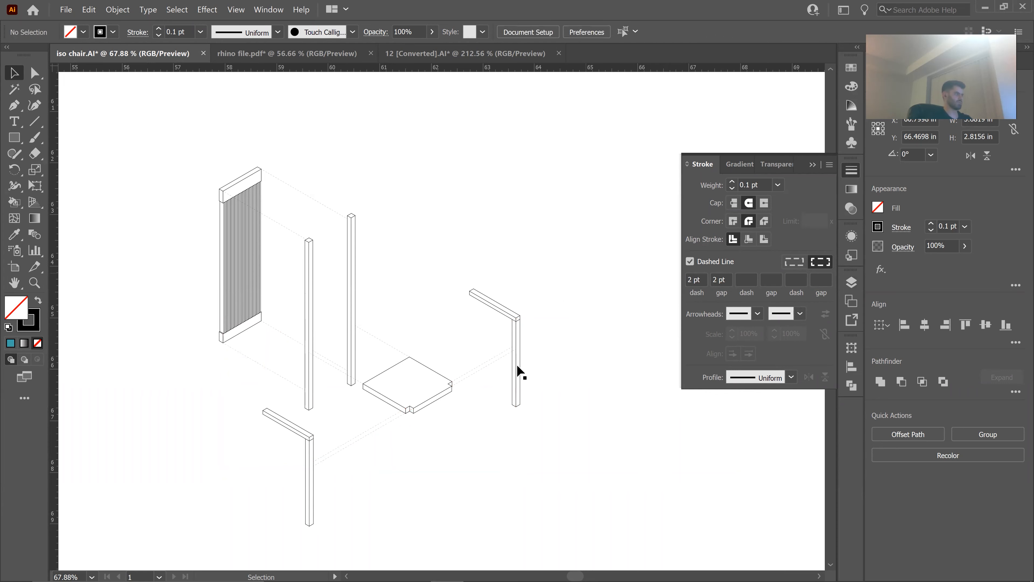
# Inspect the dashed connecting lines up close, reselecting those at the seat, armrests and slatted panel to check them.
pyautogui.moveTo(422, 365); pyautogui.dragTo(455, 360)
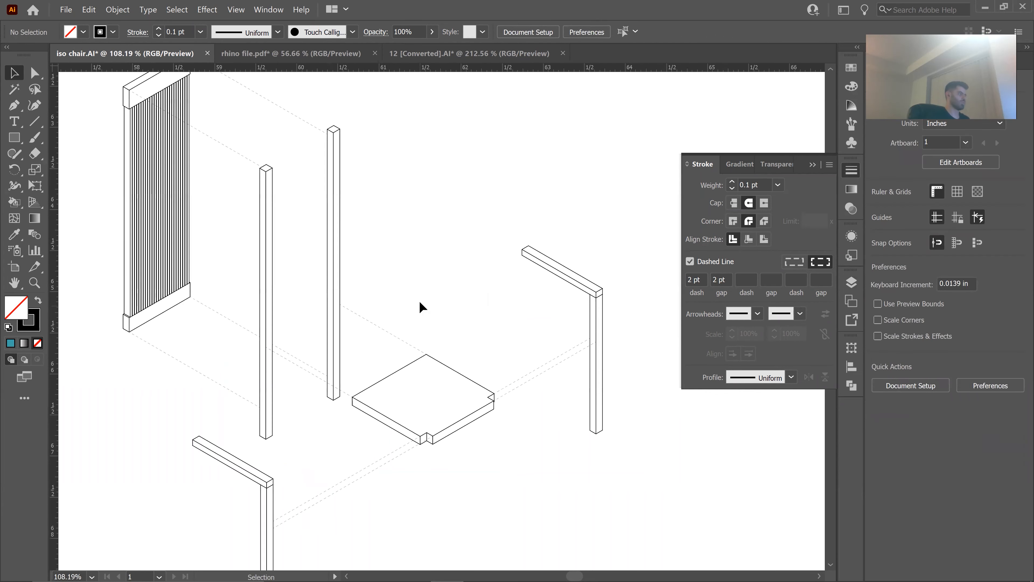
pyautogui.moveTo(456, 248); pyautogui.dragTo(432, 264)
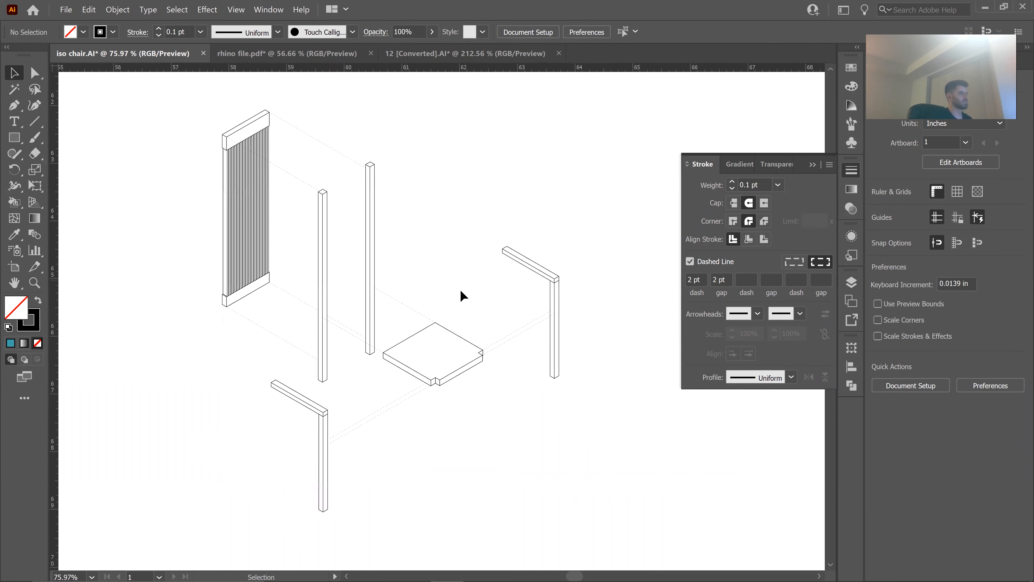
pyautogui.moveTo(549, 297); pyautogui.dragTo(498, 429)
pyautogui.moveTo(387, 381); pyautogui.dragTo(375, 437)
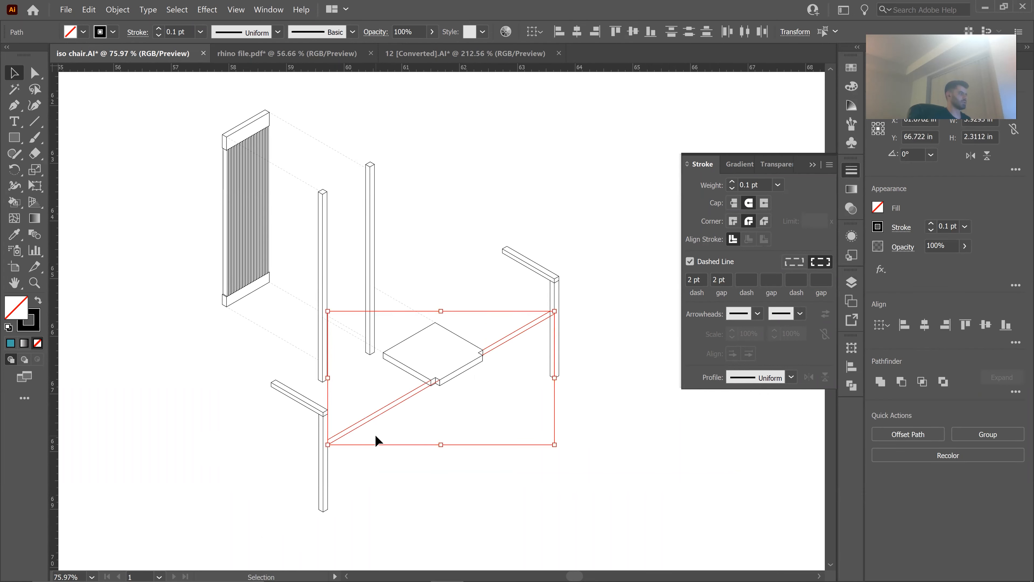
pyautogui.moveTo(304, 264); pyautogui.dragTo(294, 357)
pyautogui.moveTo(503, 336); pyautogui.dragTo(475, 349)
pyautogui.moveTo(434, 279); pyautogui.dragTo(416, 329)
pyautogui.click(388, 145)
# Look over the exploded chair as a whole and in close-up to see how the dashed lines relate its parts.
pyautogui.moveTo(440, 231); pyautogui.dragTo(436, 233)
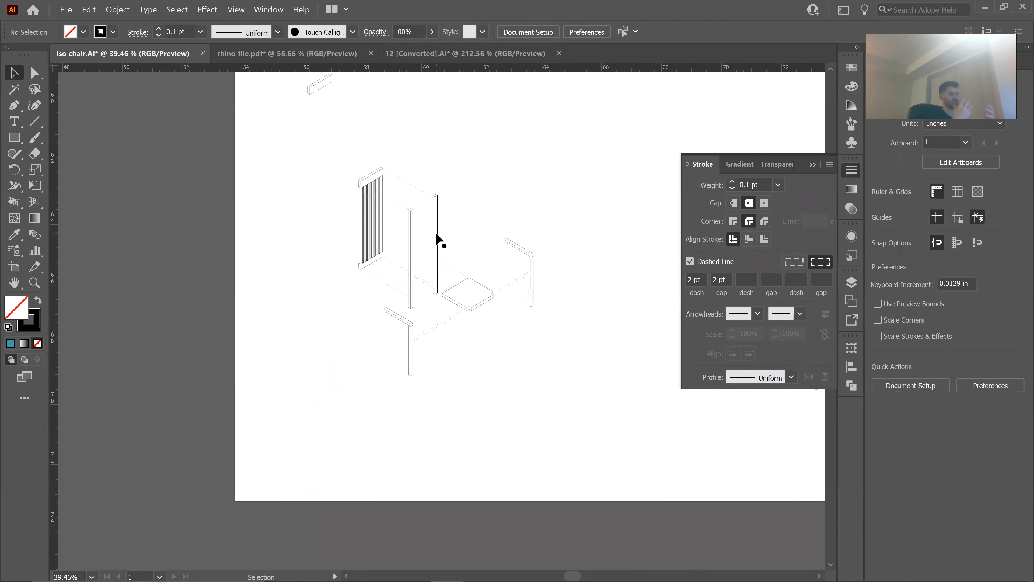
pyautogui.moveTo(509, 288); pyautogui.dragTo(531, 262)
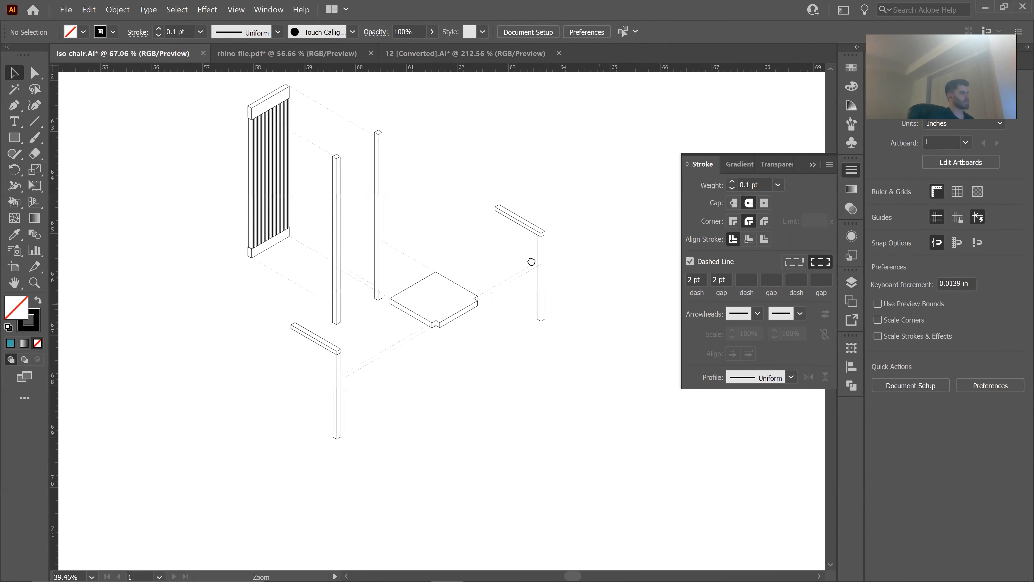
pyautogui.moveTo(451, 270); pyautogui.dragTo(402, 295)
pyautogui.moveTo(438, 260); pyautogui.dragTo(421, 333)
pyautogui.click(443, 242)
pyautogui.moveTo(475, 206); pyautogui.dragTo(316, 266)
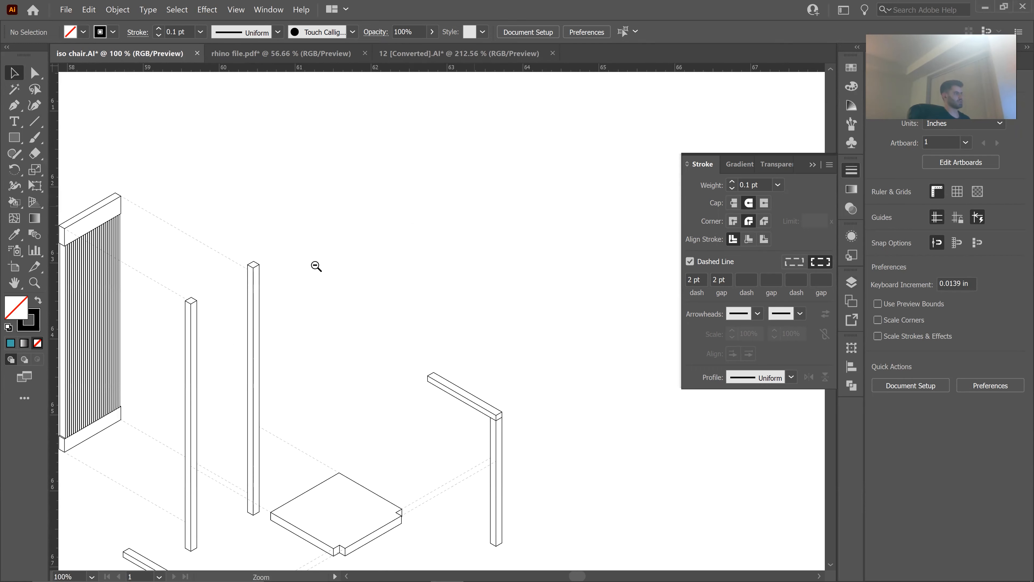
pyautogui.moveTo(447, 187); pyautogui.dragTo(417, 306)
pyautogui.moveTo(394, 225); pyautogui.dragTo(480, 266)
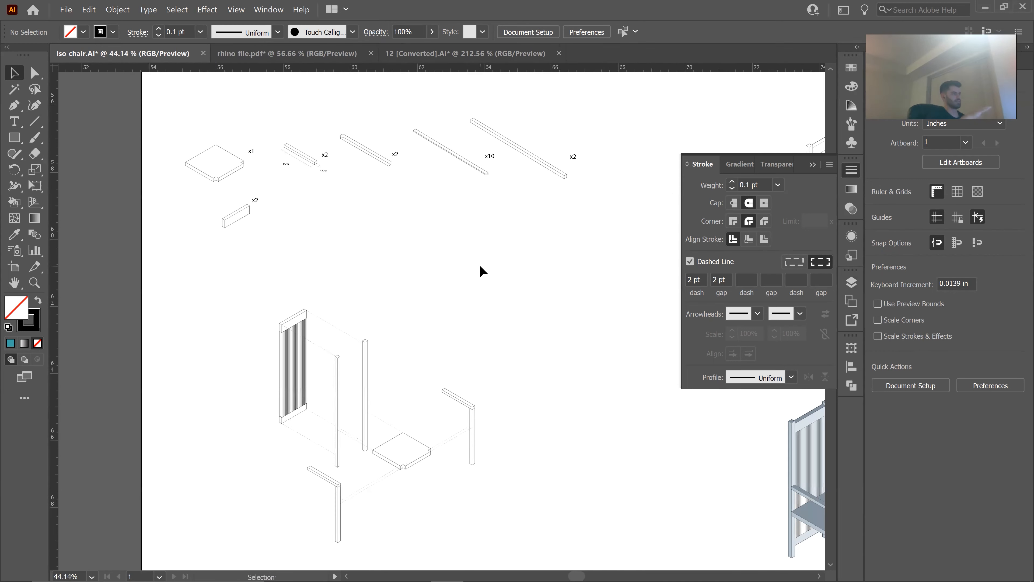
# Examine the row of separate chair parts with their quantity and dimension labels above the exploded chair.
pyautogui.moveTo(401, 192); pyautogui.dragTo(417, 220)
pyautogui.moveTo(407, 263); pyautogui.dragTo(376, 332)
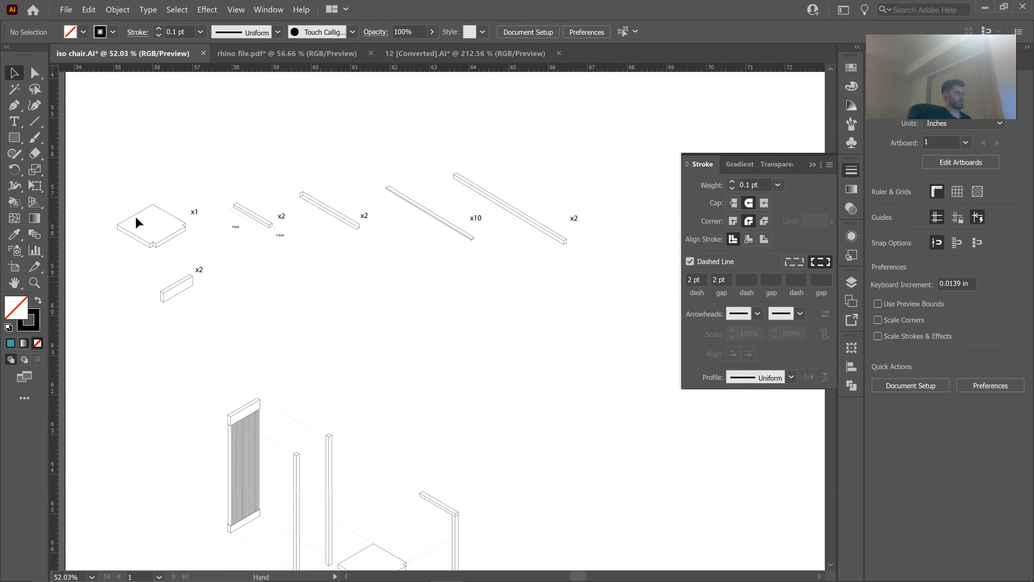
pyautogui.moveTo(227, 250); pyautogui.dragTo(321, 249)
pyautogui.click(320, 249)
pyautogui.moveTo(547, 341); pyautogui.dragTo(263, 255)
pyautogui.keyDown('alt'); pyautogui.click(379, 292); pyautogui.keyUp('alt')
pyautogui.moveTo(489, 277); pyautogui.dragTo(423, 272)
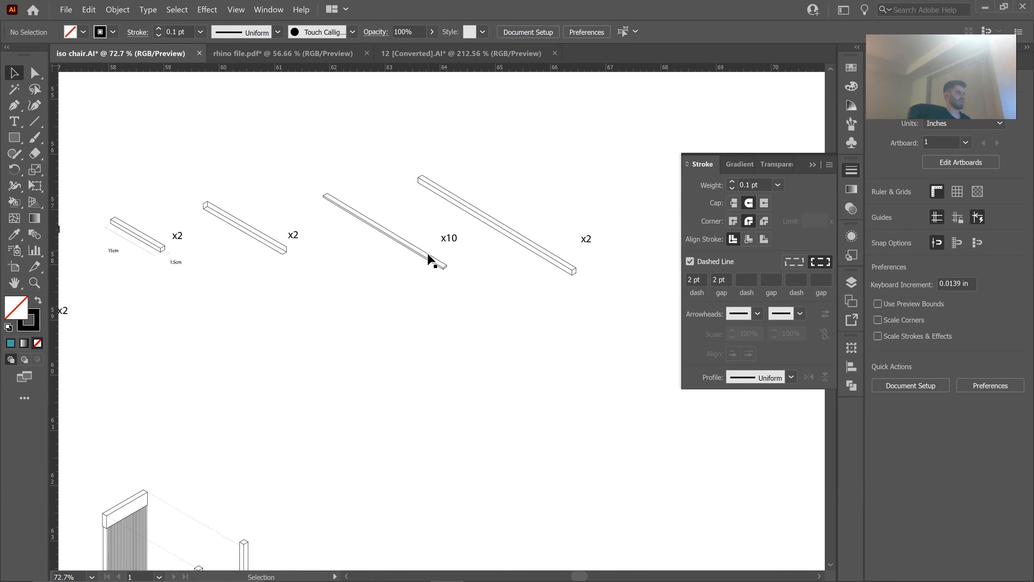
pyautogui.keyDown('alt'); pyautogui.click(429, 276); pyautogui.keyUp('alt')
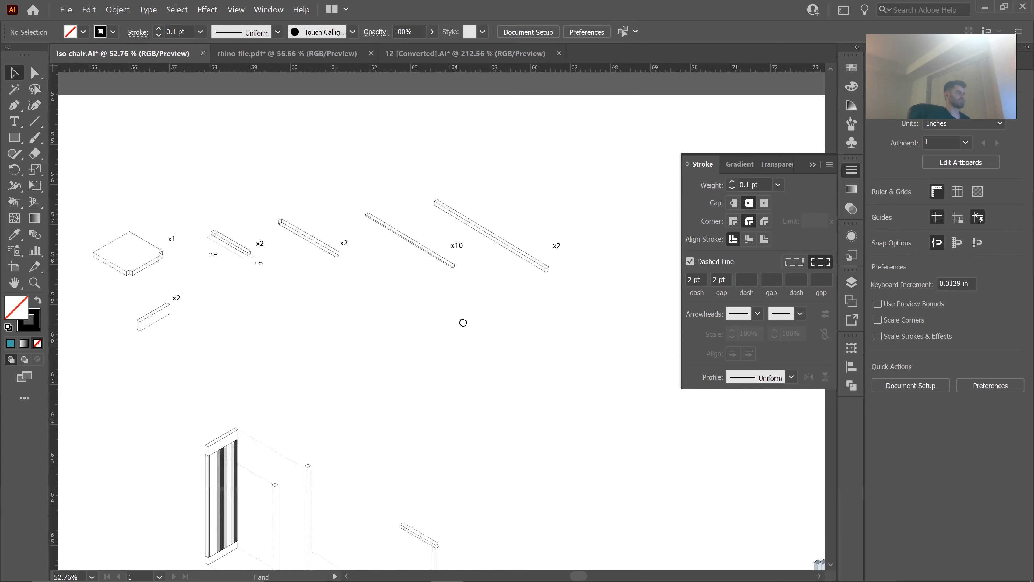
# Compare the parts row, the exploded chair and the assembled chairs across the whole artboard.
pyautogui.scroll(-5, 487, 275)
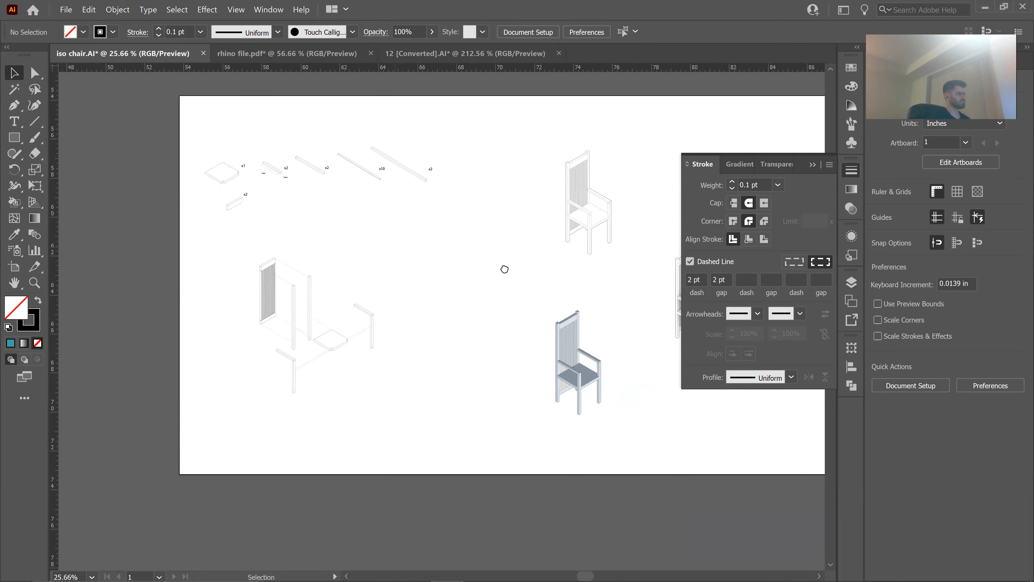
pyautogui.moveTo(475, 273); pyautogui.dragTo(427, 300)
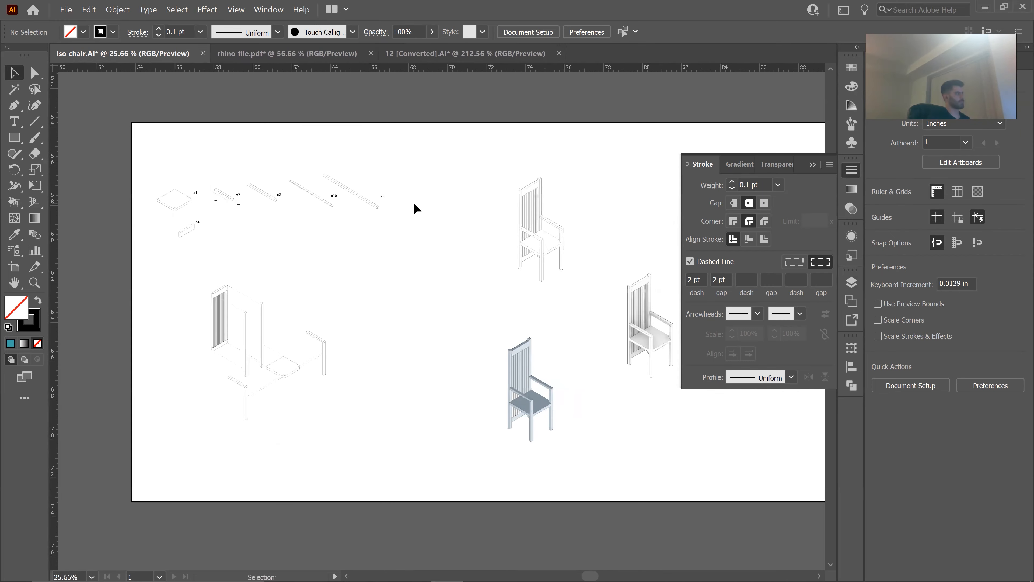
pyautogui.scroll(2, 322, 218)
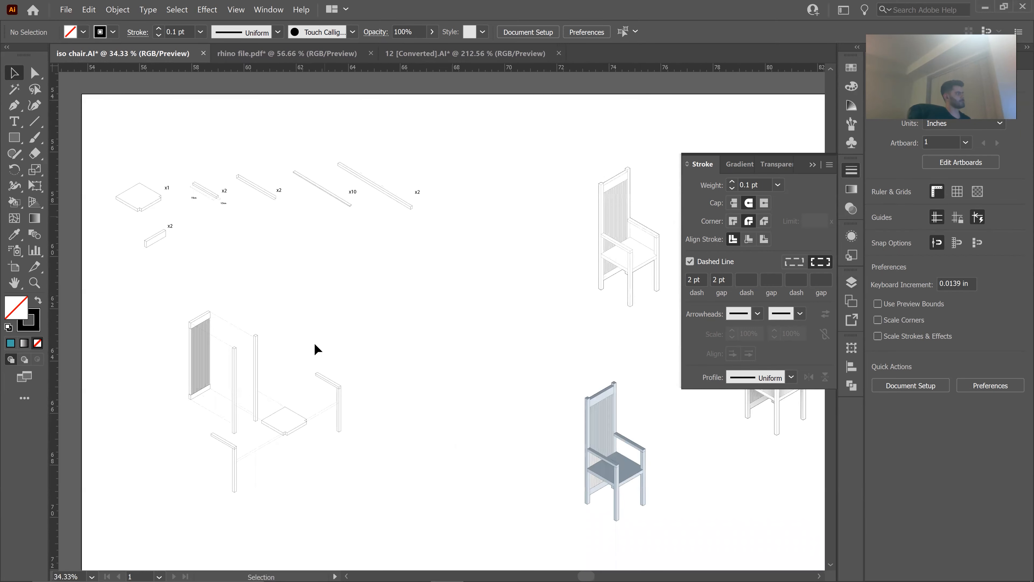
pyautogui.scroll(2, 271, 221)
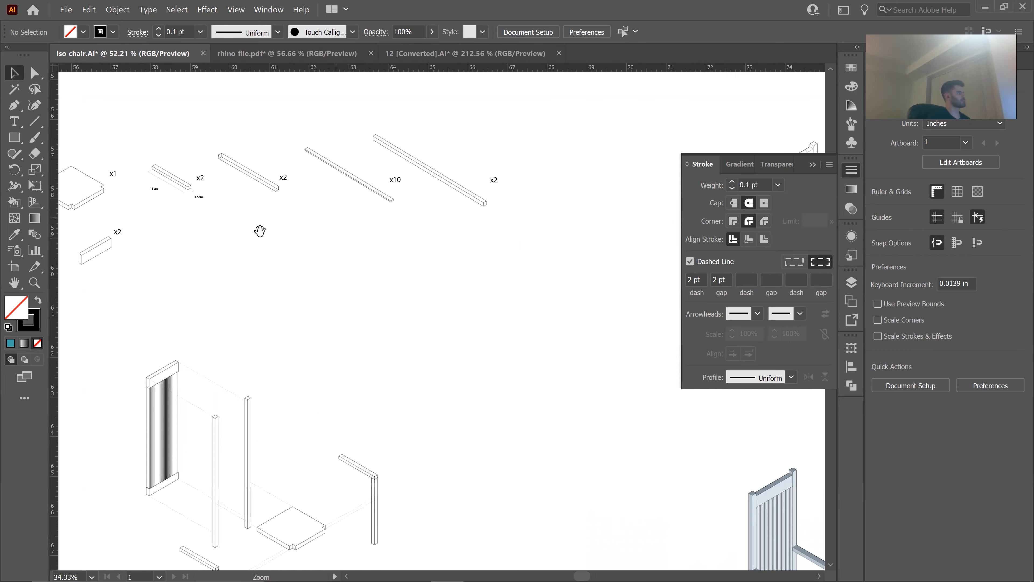
pyautogui.scroll(-3, 379, 250)
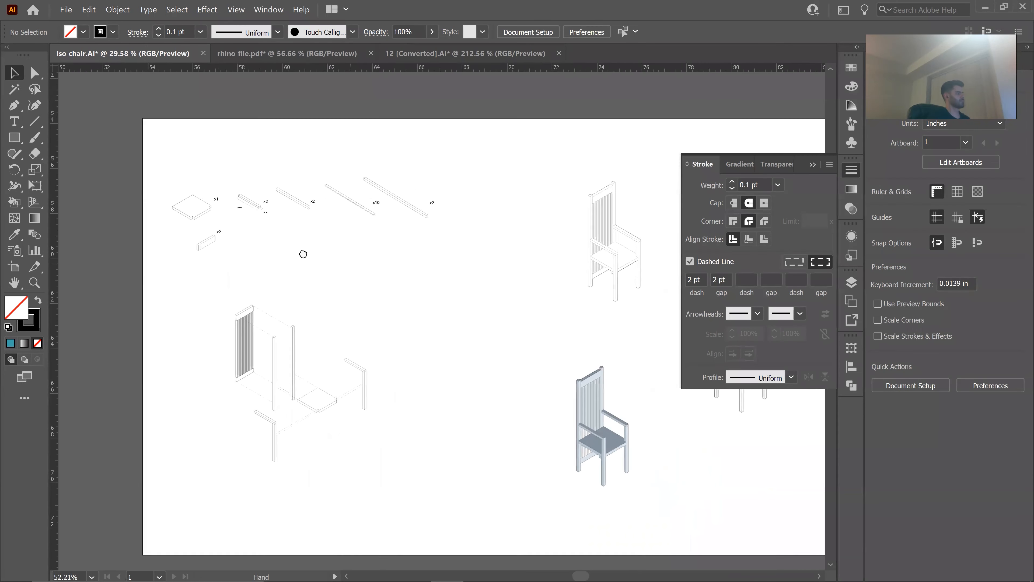
pyautogui.moveTo(463, 280); pyautogui.dragTo(381, 301)
pyautogui.moveTo(454, 327); pyautogui.dragTo(312, 261)
# Examine the grey-shaded chair up close and compare it with the blue-filled and outline-only versions.
pyautogui.scroll(5, 425, 289)
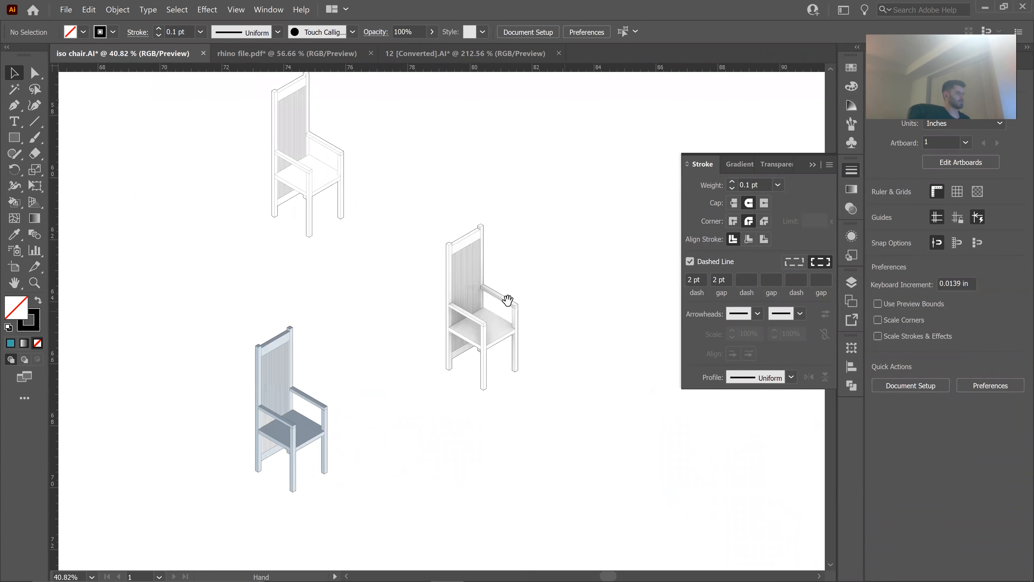
pyautogui.moveTo(548, 292); pyautogui.dragTo(533, 294)
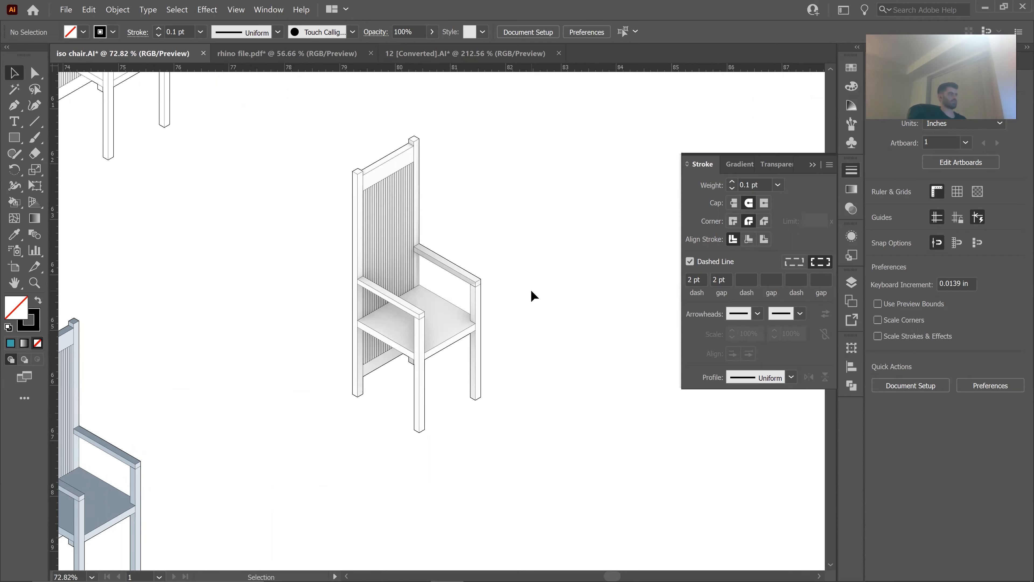
pyautogui.moveTo(500, 288); pyautogui.dragTo(401, 314)
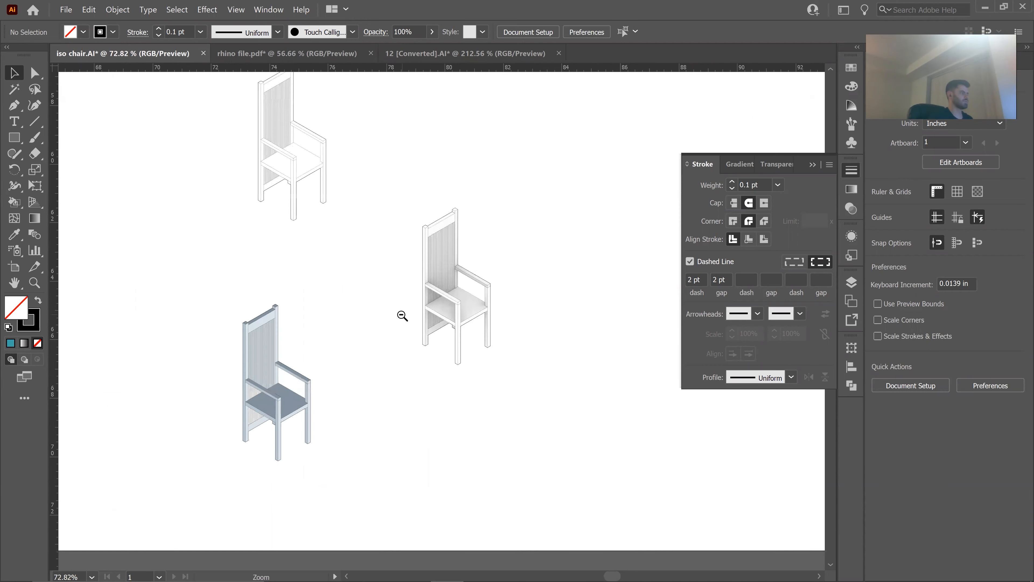
pyautogui.moveTo(387, 277); pyautogui.dragTo(514, 270)
pyautogui.moveTo(493, 379); pyautogui.dragTo(450, 363)
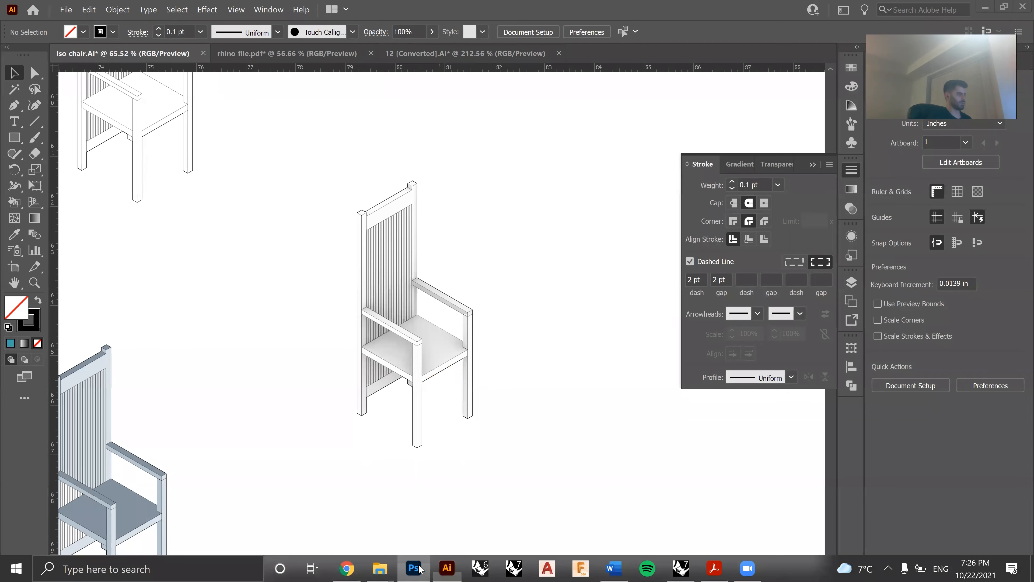
pyautogui.click(420, 569)
pyautogui.click(415, 568)
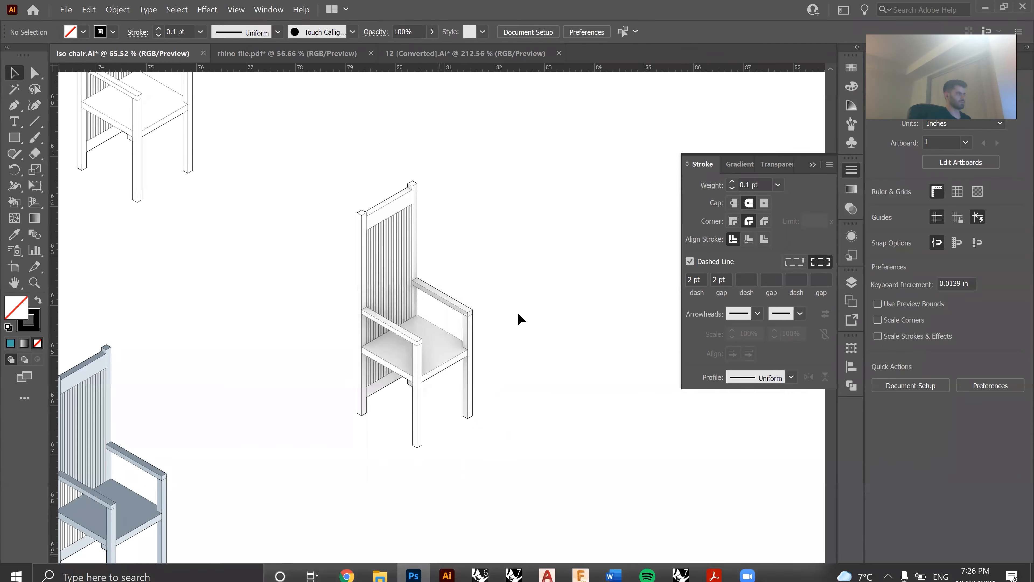
pyautogui.scroll(-1, 512, 323)
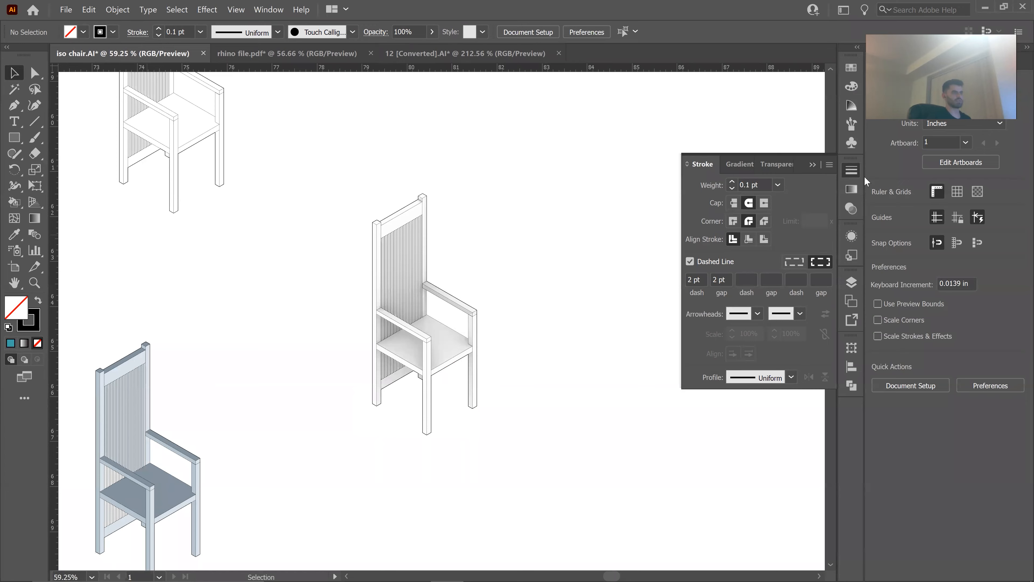
# Switch to the Word notes, highlight the YouTube render link under Arctic and review the Iso outline.
pyautogui.click(614, 568)
pyautogui.scroll(-8, 494, 371)
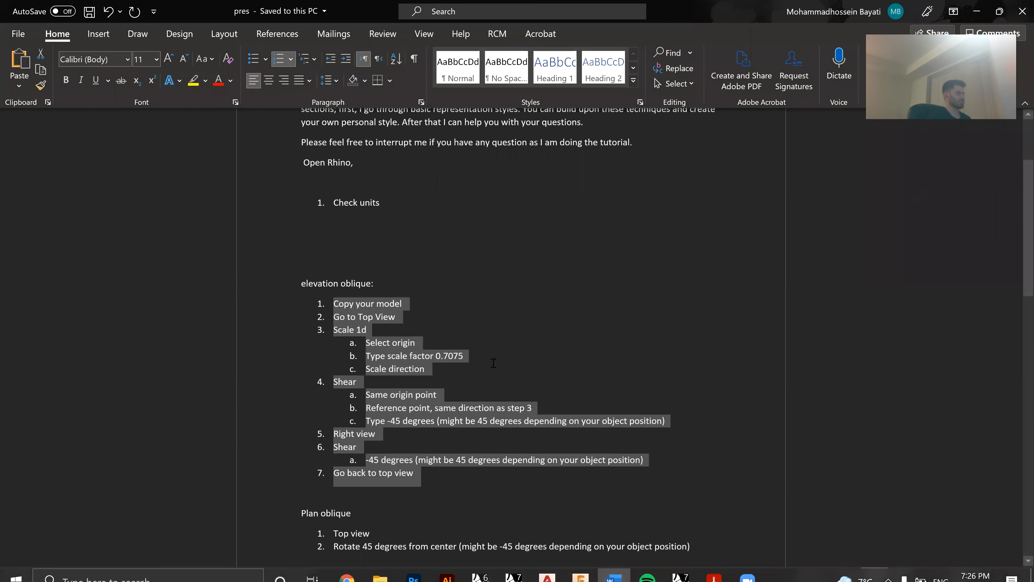
pyautogui.scroll(-8, 493, 362)
pyautogui.moveTo(609, 214); pyautogui.dragTo(412, 220)
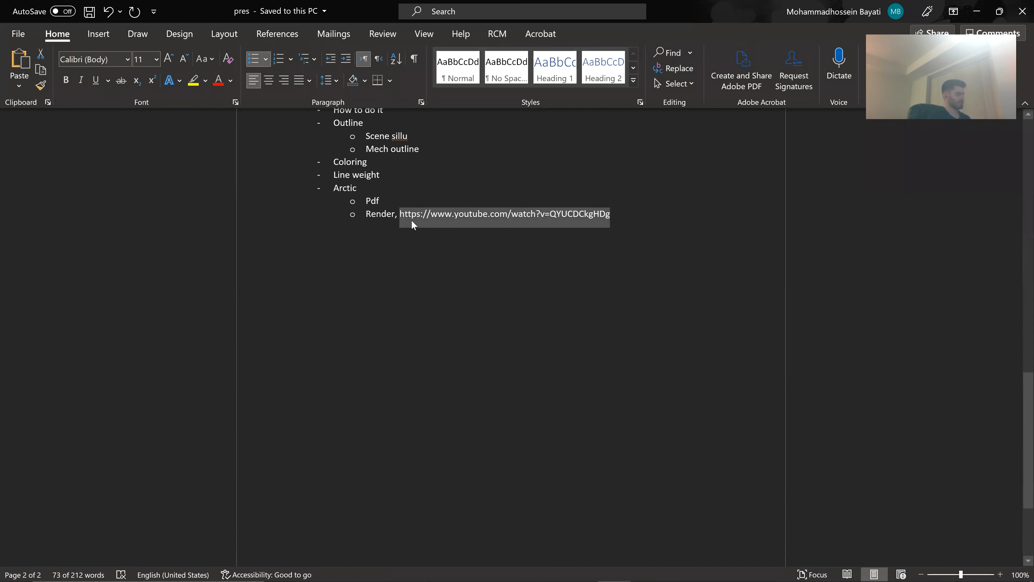
pyautogui.hotkey('alt', 'Tab')
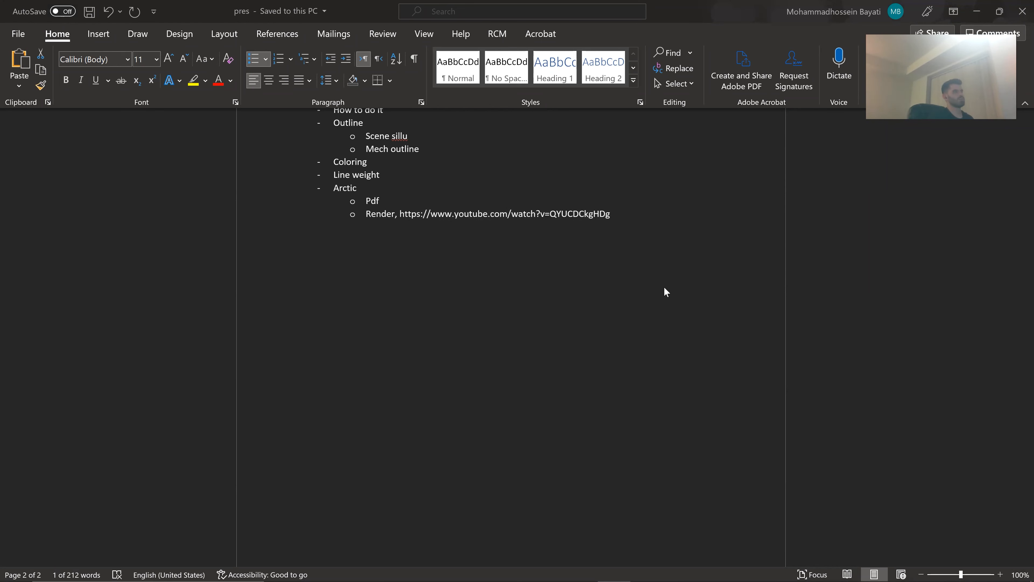
pyautogui.scroll(3, 552, 187)
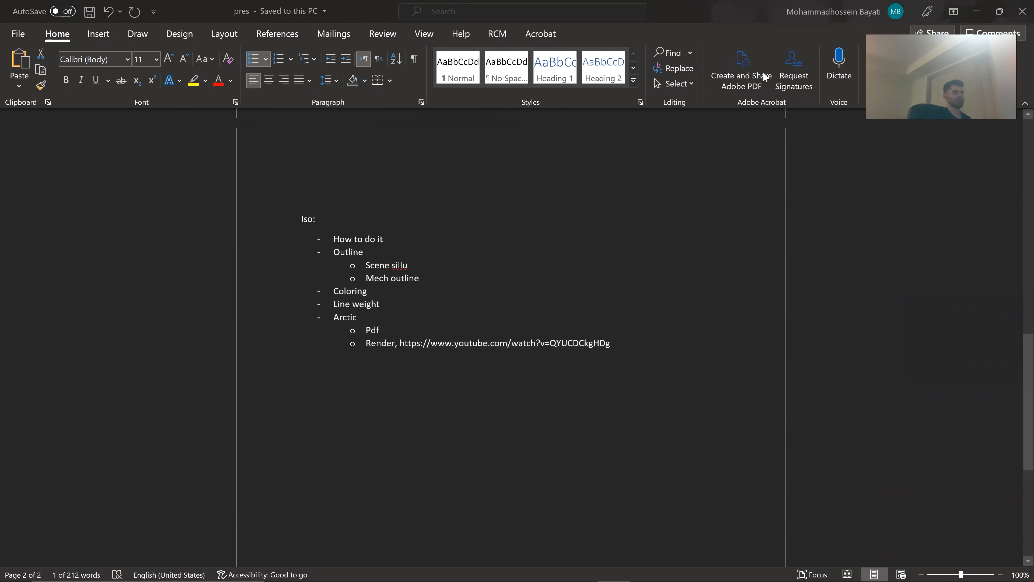
# Return to the grey-shaded chair in the Illustrator drawing, and switch to the rhino file.3dm model in Rhino.
pyautogui.hotkey('alt', 'Tab')
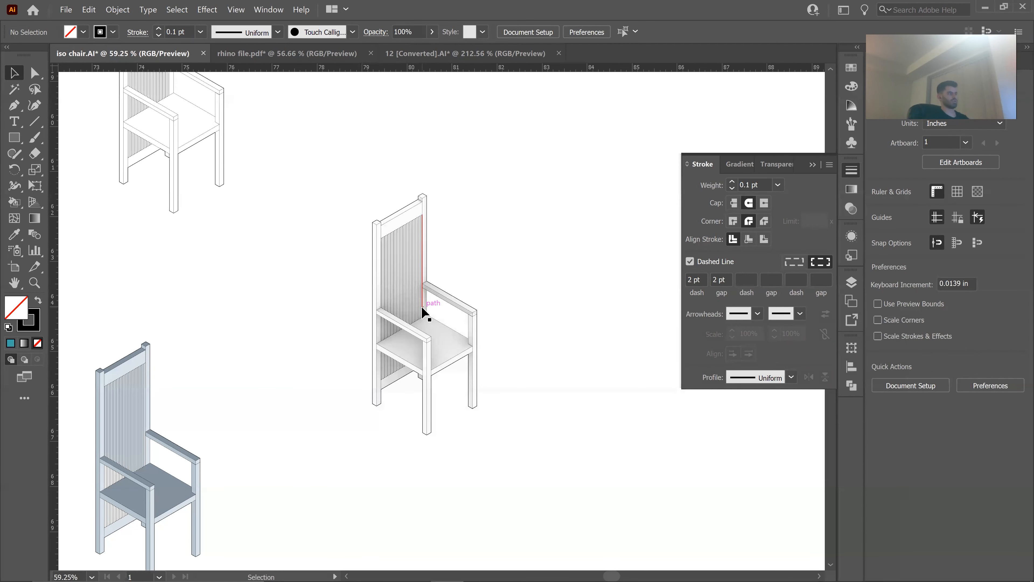
pyautogui.moveTo(395, 243); pyautogui.dragTo(466, 238)
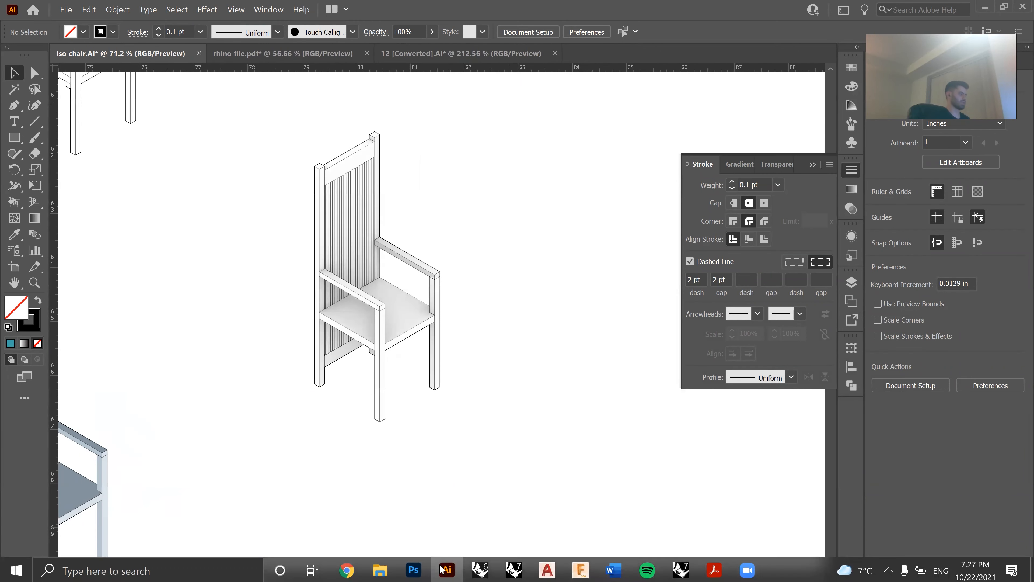
pyautogui.moveTo(342, 570)
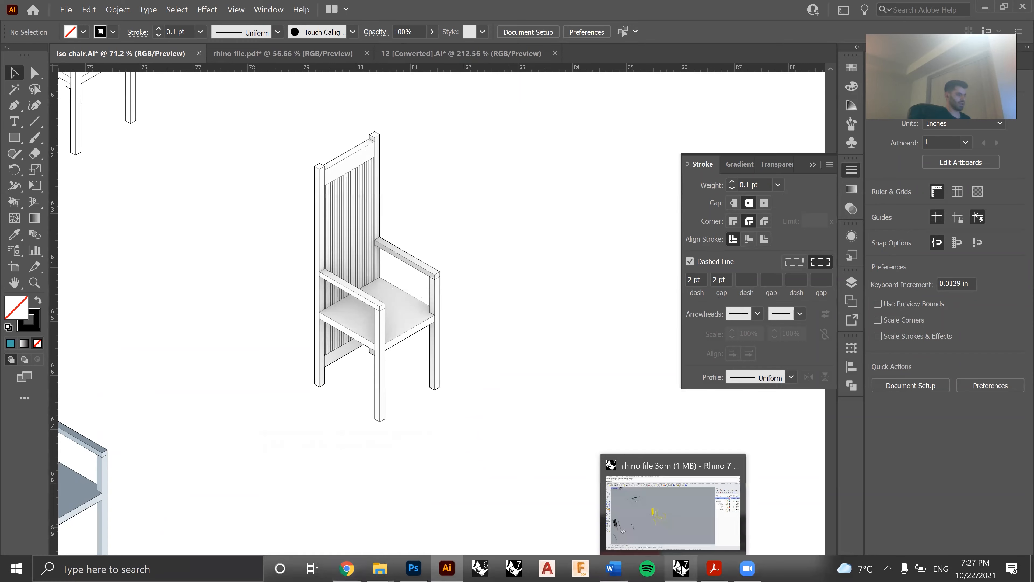
pyautogui.click(680, 568)
# Select the whole assembled chair standing apart from the others and zoom the Perspective view to it with zs.
pyautogui.scroll(5, 329, 275)
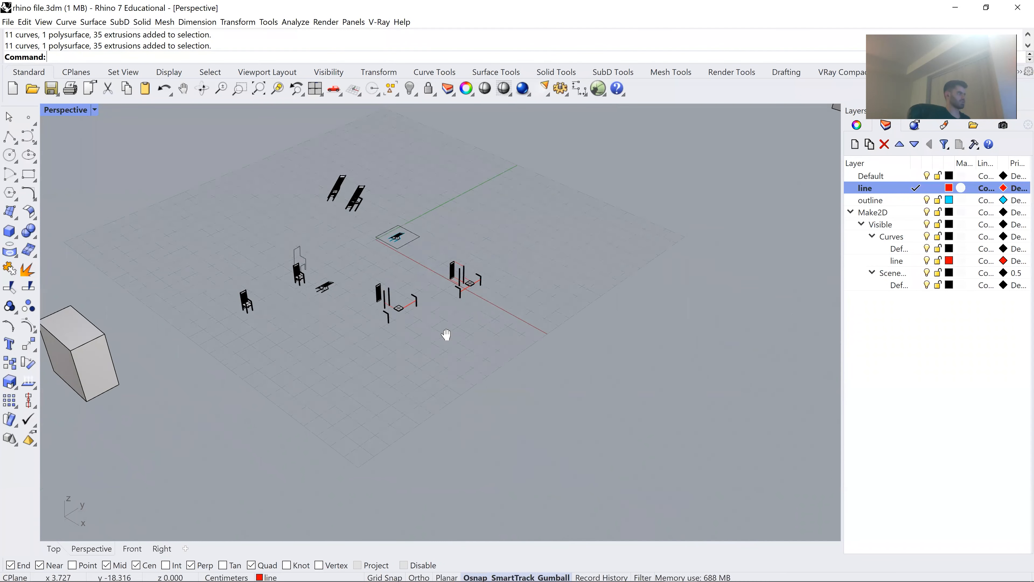
pyautogui.moveTo(292, 386); pyautogui.dragTo(456, 254)
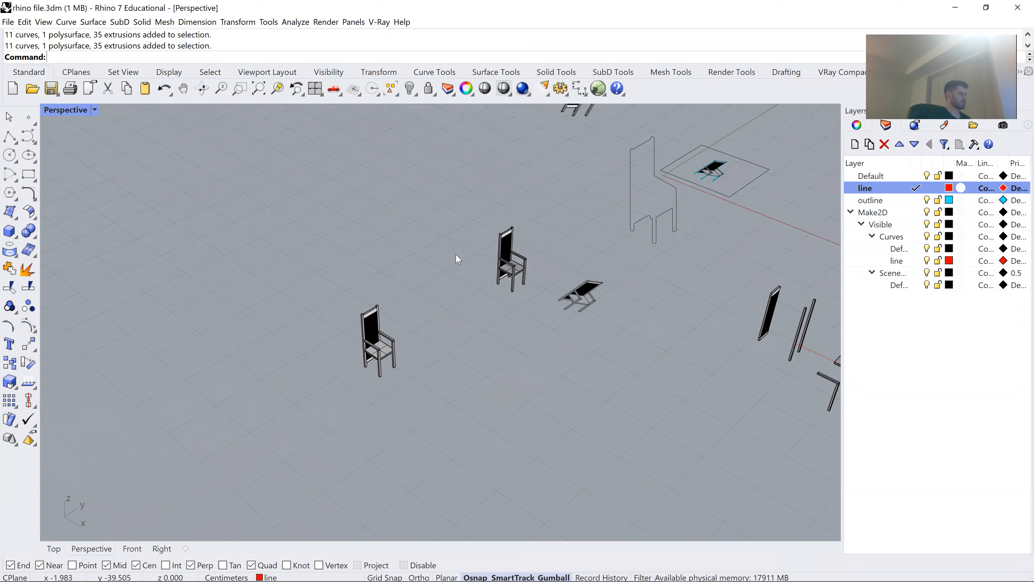
pyautogui.click(392, 357)
pyautogui.scroll(-5, 409, 349)
pyautogui.moveTo(397, 354); pyautogui.dragTo(258, 274)
pyautogui.write('zs')
pyautogui.press('Return')
pyautogui.scroll(-6, 476, 269)
pyautogui.click(556, 239)
pyautogui.moveTo(356, 427); pyautogui.dragTo(346, 431)
pyautogui.write('zs')
pyautogui.press('Return')
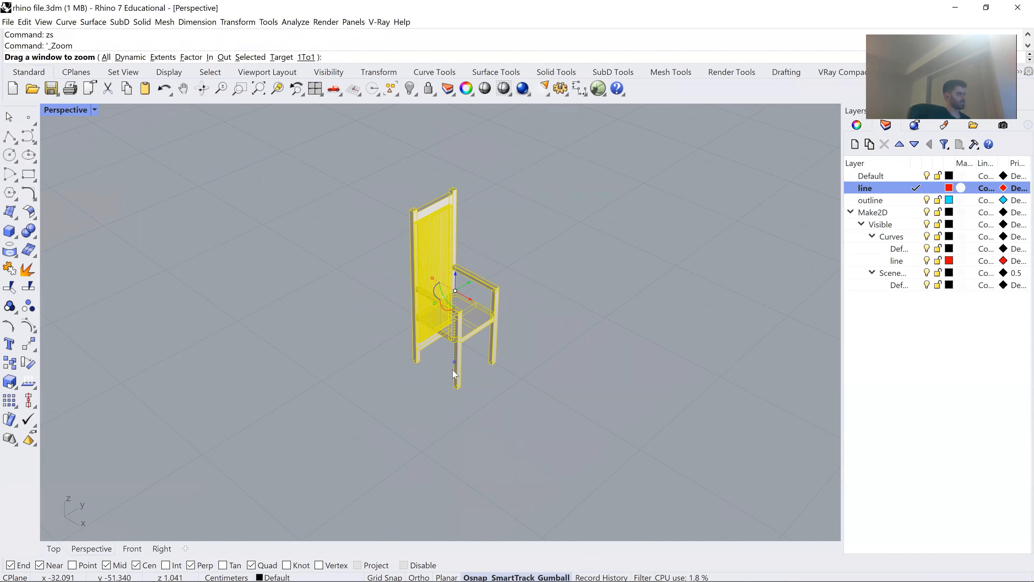
pyautogui.click(95, 111)
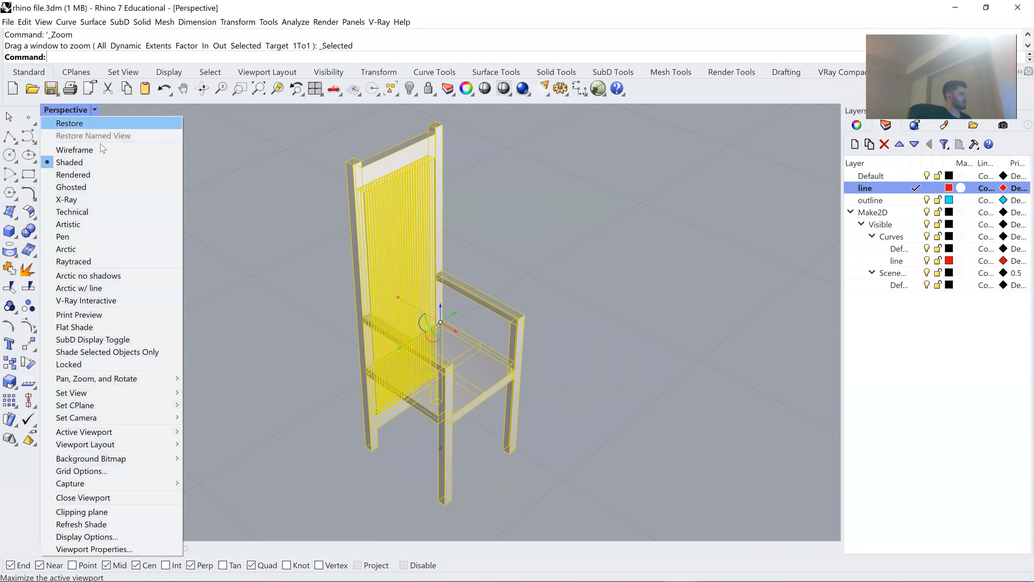
pyautogui.click(556, 72)
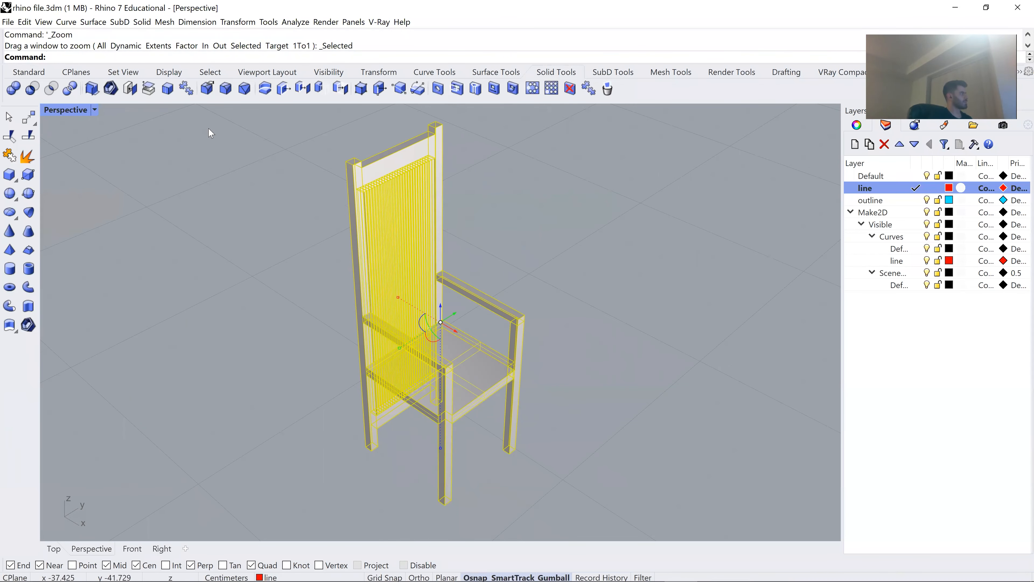
pyautogui.click(29, 72)
pyautogui.moveTo(430, 569)
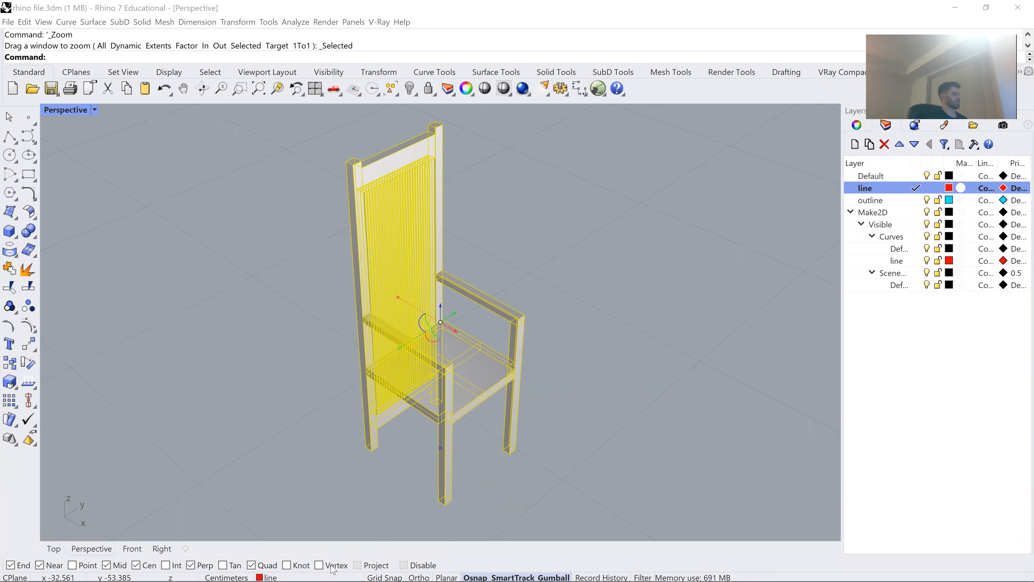
# Clear the selection and reselect all solids of the assembled chair in the Perspective view.
pyautogui.click(587, 300)
pyautogui.scroll(-7, 587, 300)
pyautogui.moveTo(586, 229); pyautogui.dragTo(518, 256)
pyautogui.moveTo(516, 244); pyautogui.dragTo(362, 427)
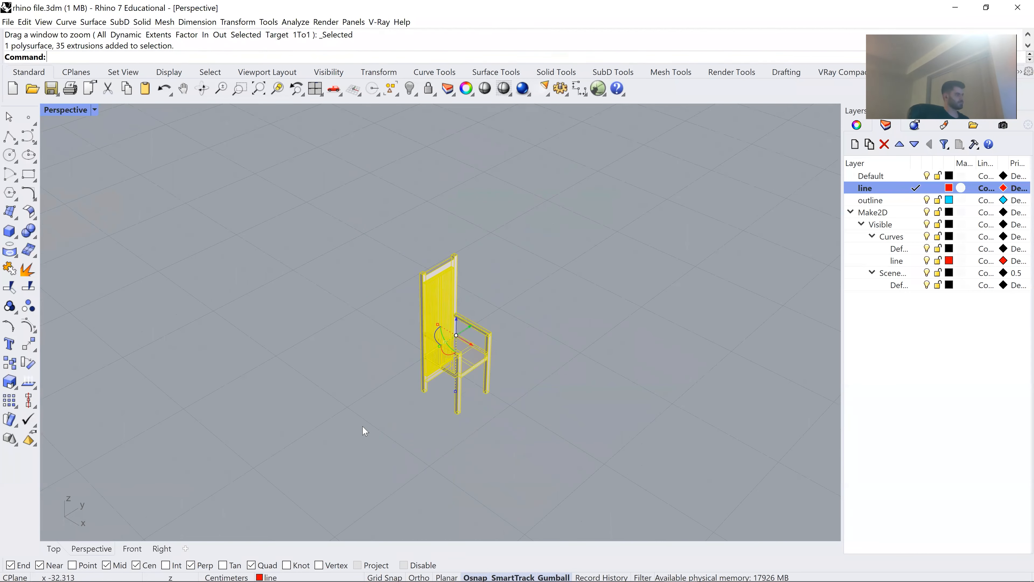
# Select the whole chair, set the viewport to a parallel isometric view, and zoom to the selection.
pyautogui.press('Escape')
pyautogui.click(95, 109)
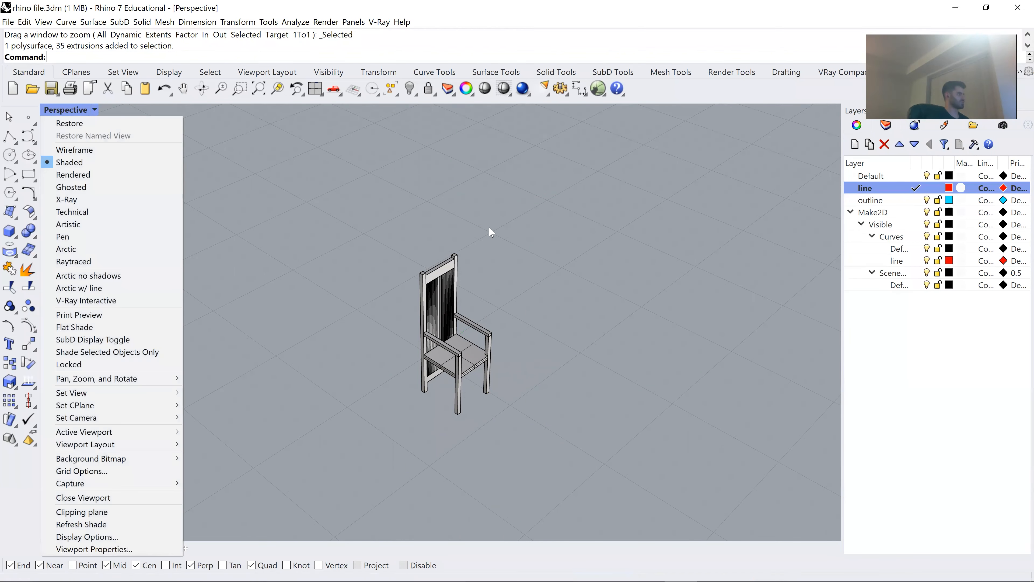
pyautogui.moveTo(514, 231); pyautogui.dragTo(363, 419)
pyautogui.click(95, 109)
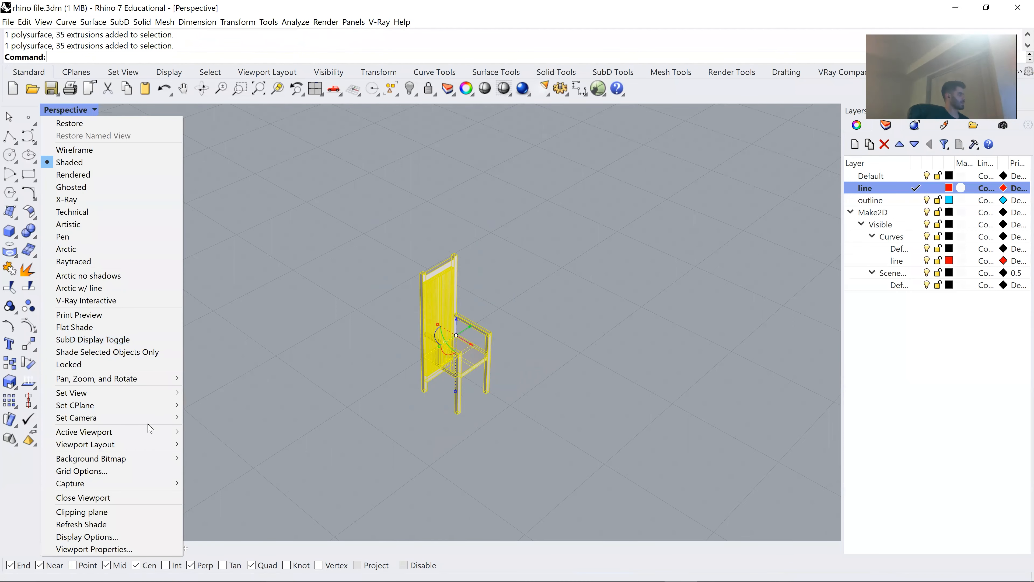
pyautogui.moveTo(110, 393)
pyautogui.moveTo(252, 506)
pyautogui.click(322, 531)
pyautogui.write('zs')
pyautogui.press('Return')
pyautogui.scroll(-2, 413, 268)
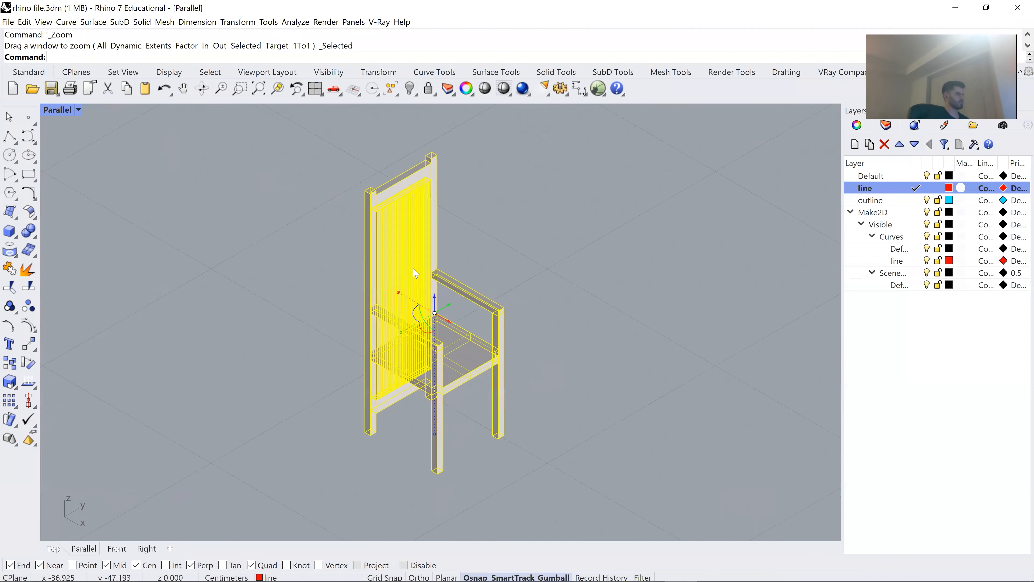
# Set the viewport's display mode to Arctic and deselect the chair.
pyautogui.click(77, 110)
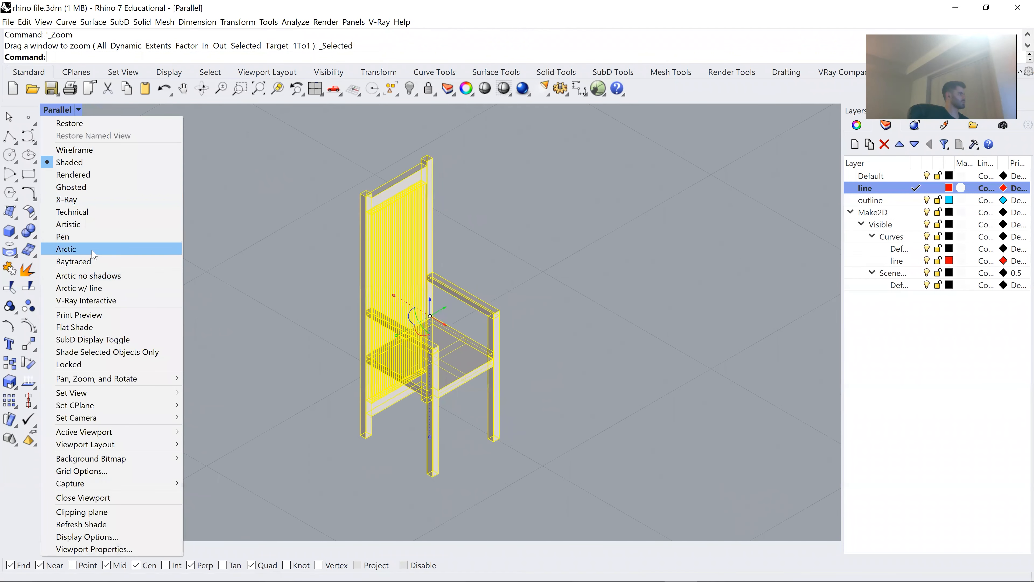
pyautogui.click(93, 253)
pyautogui.press('Escape')
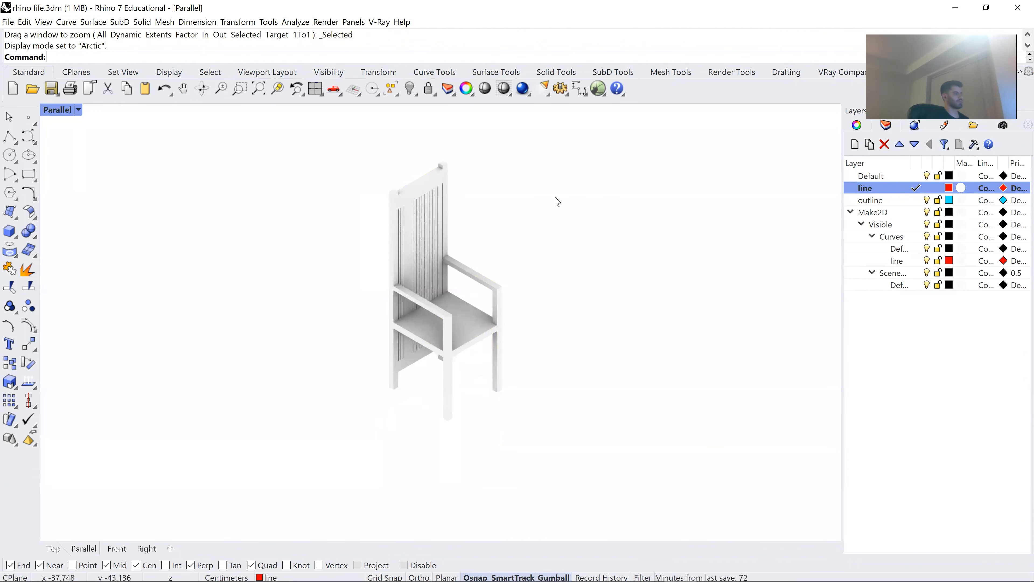
pyautogui.moveTo(557, 201); pyautogui.dragTo(512, 214)
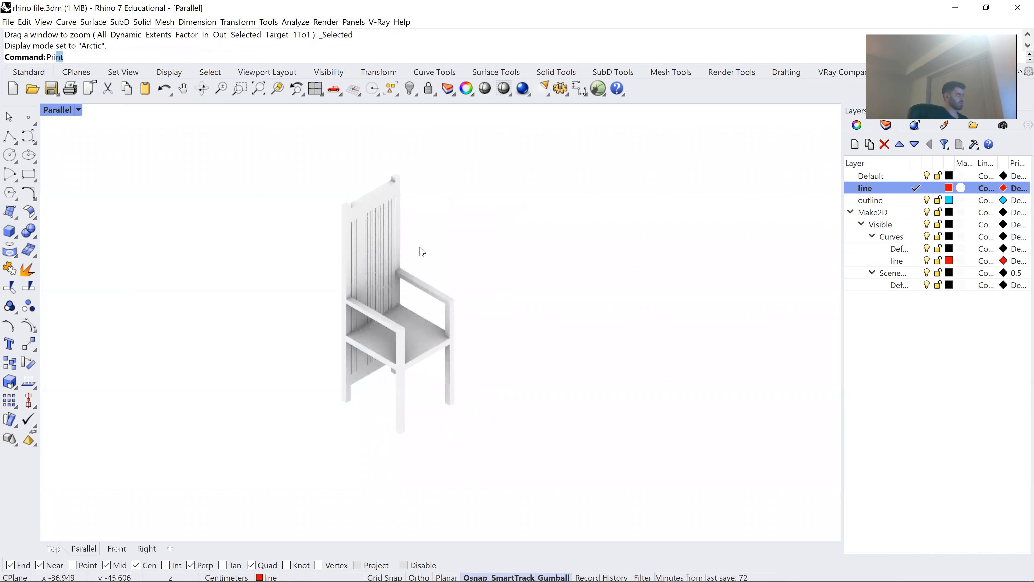
# Start the Print command, keeping Adobe PDF as the printer and Letter as the paper size.
pyautogui.moveTo(477, 153); pyautogui.dragTo(354, 427)
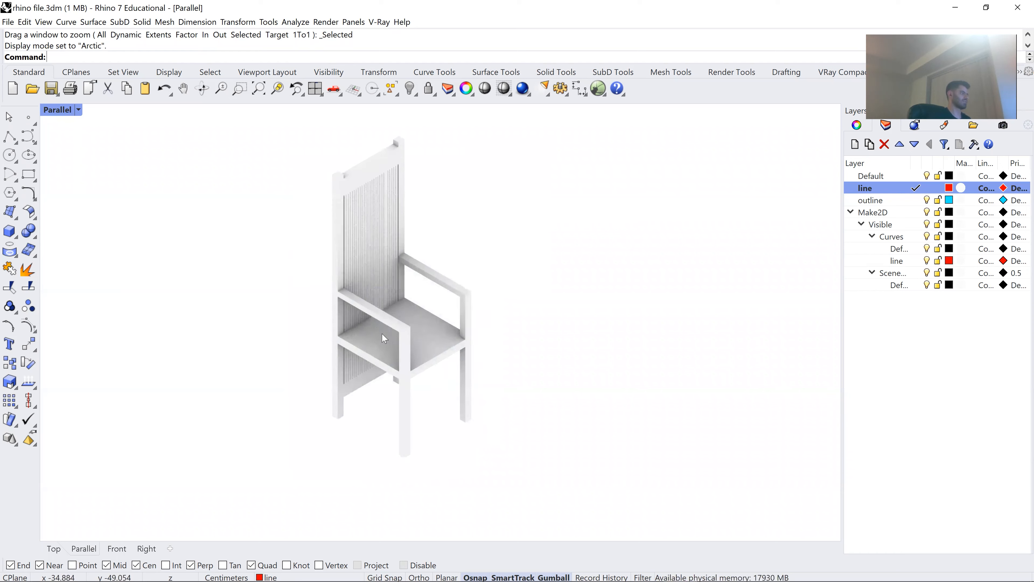
pyautogui.press('Return')
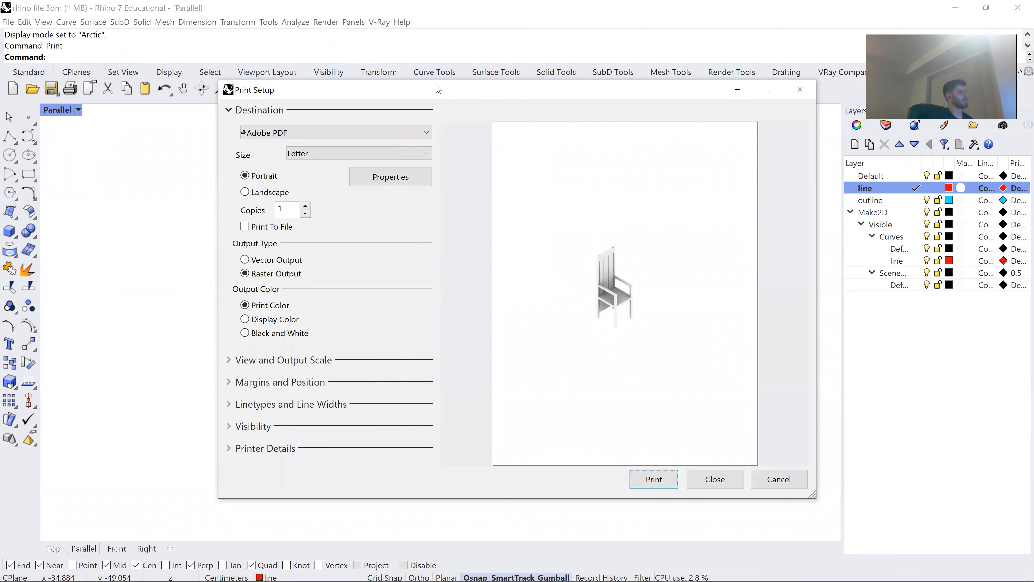
pyautogui.click(301, 133)
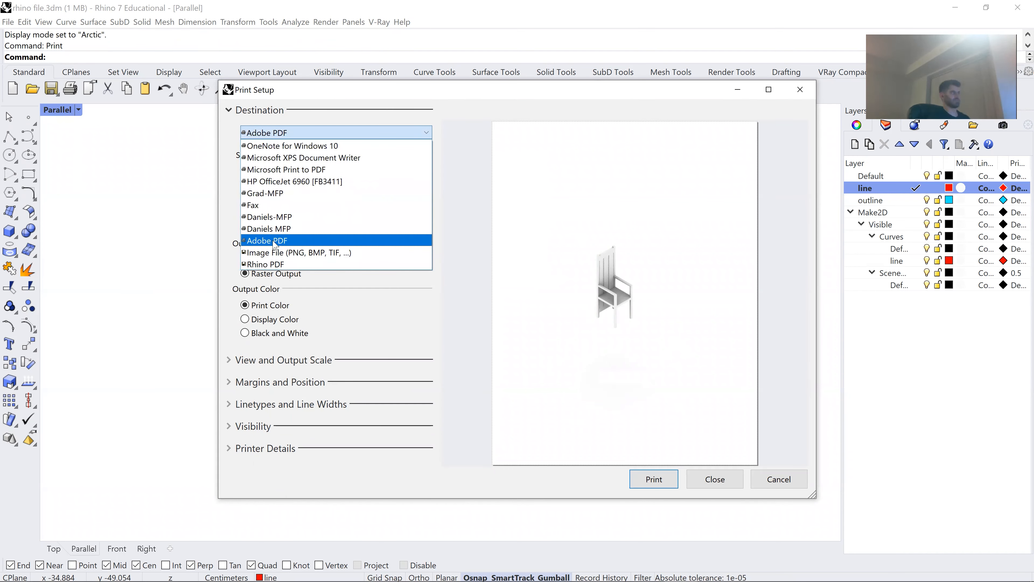
pyautogui.click(329, 133)
pyautogui.click(308, 155)
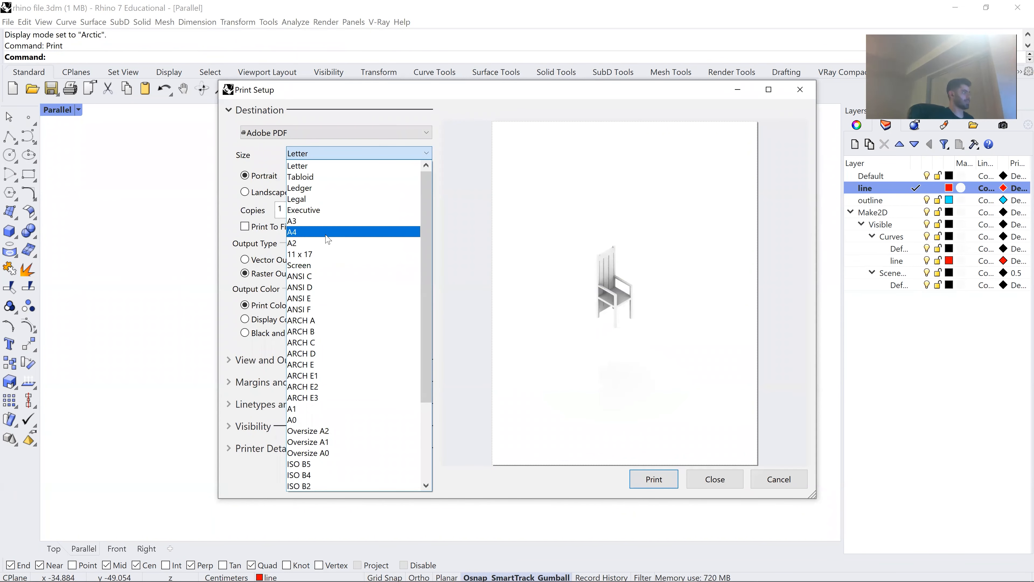
pyautogui.click(305, 163)
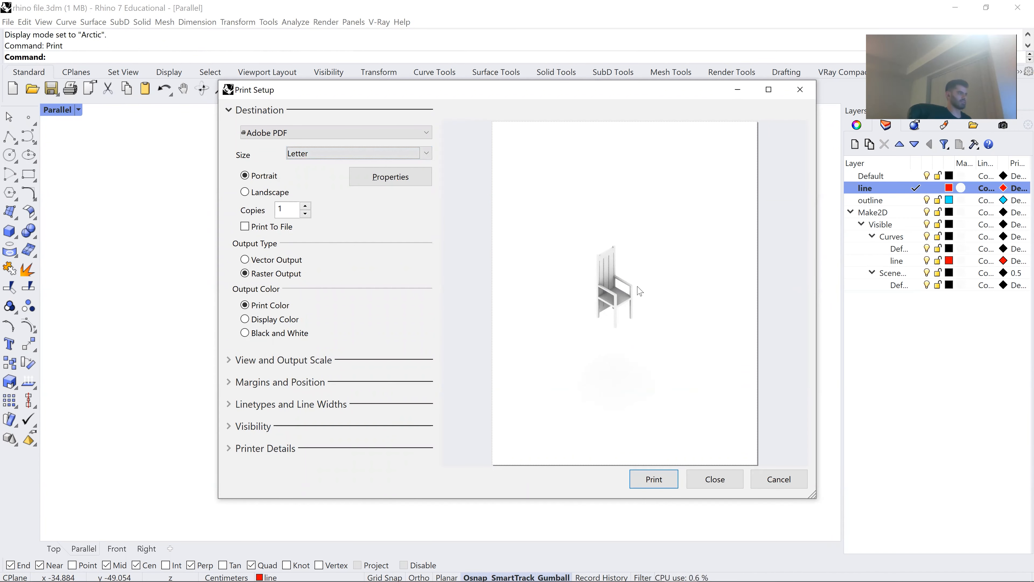
# Print the chair view to a PDF file named 2112 on the Desktop.
pyautogui.click(653, 480)
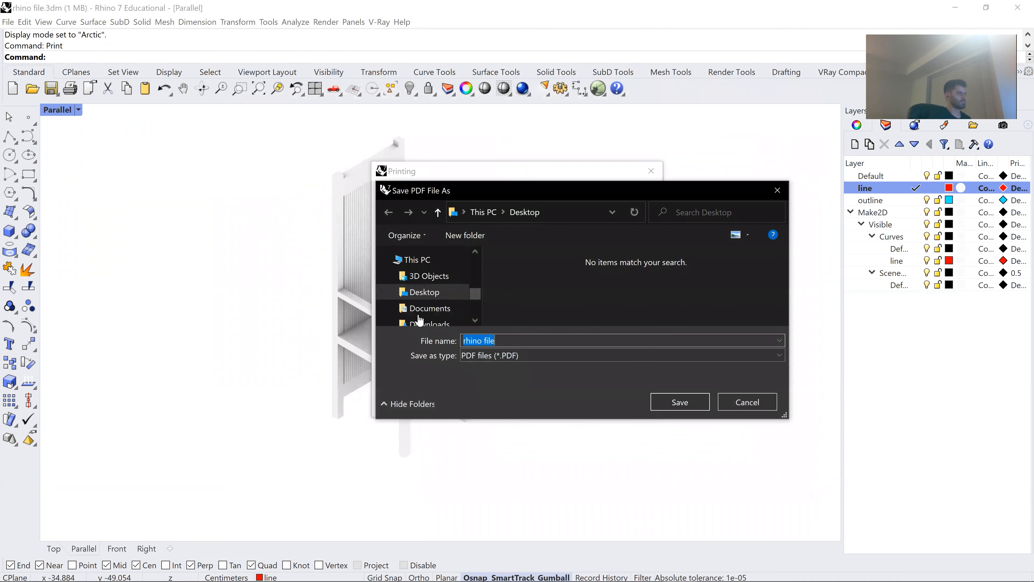
pyautogui.doubleClick(522, 345)
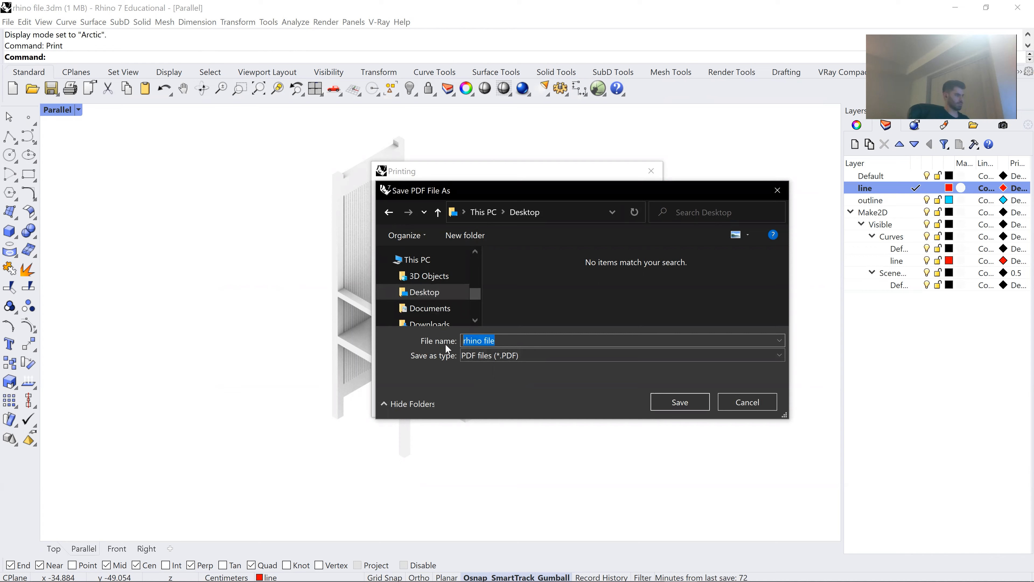
pyautogui.write('2112')
pyautogui.click(663, 403)
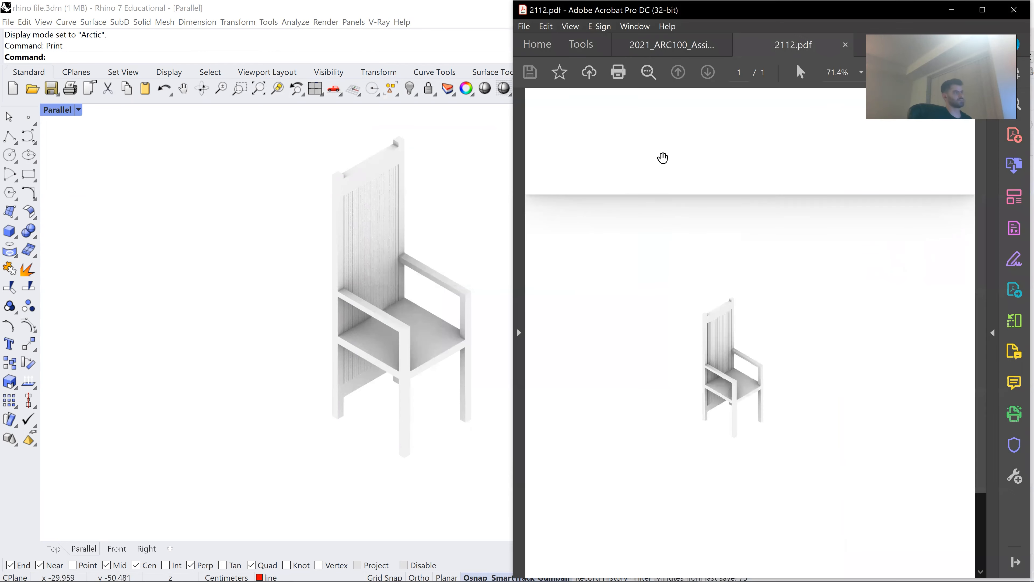
# Close 2112.pdf in Acrobat and switch to the iso chair document in Illustrator.
pyautogui.moveTo(621, 18); pyautogui.dragTo(418, 18)
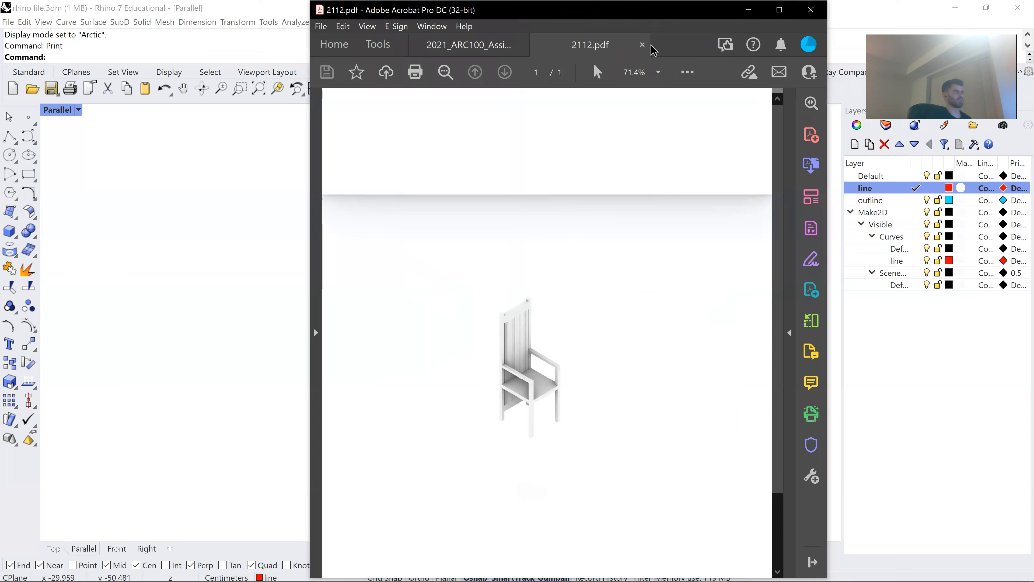
pyautogui.click(641, 45)
pyautogui.click(748, 10)
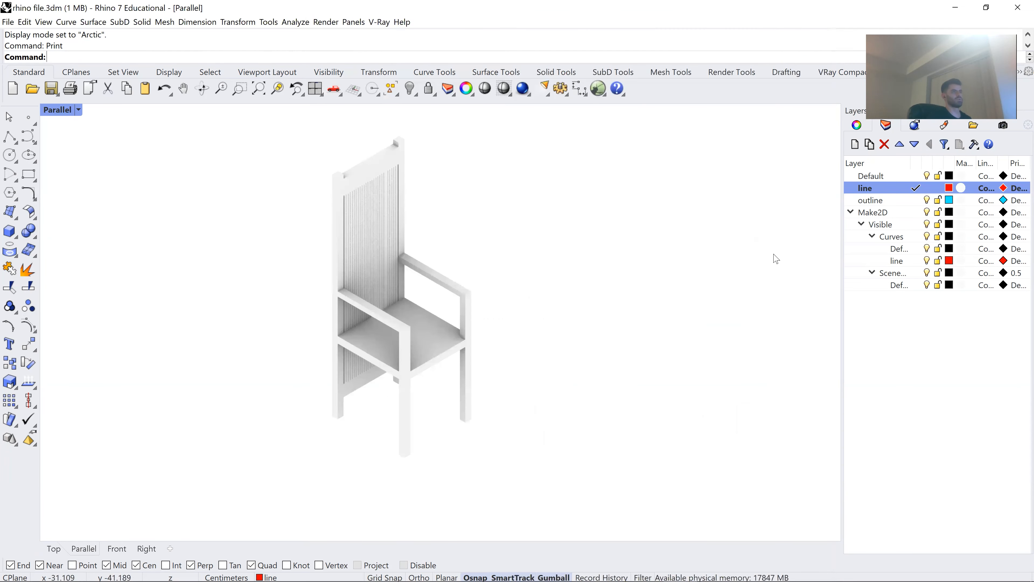
pyautogui.click(956, 8)
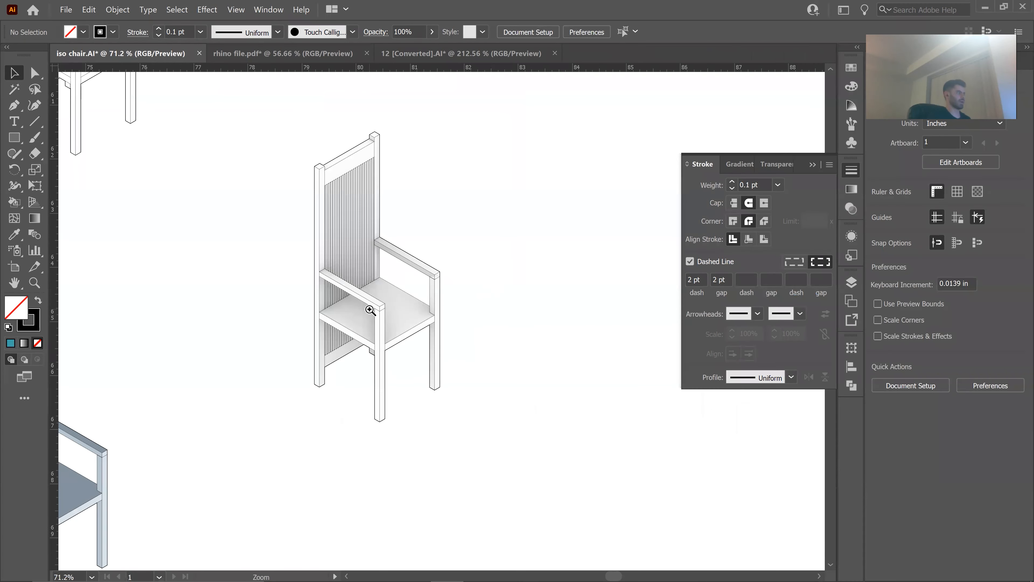
# Close the 12 [Converted].AI document without saving its changes.
pyautogui.moveTo(496, 246); pyautogui.dragTo(359, 276)
pyautogui.moveTo(434, 284); pyautogui.dragTo(547, 453)
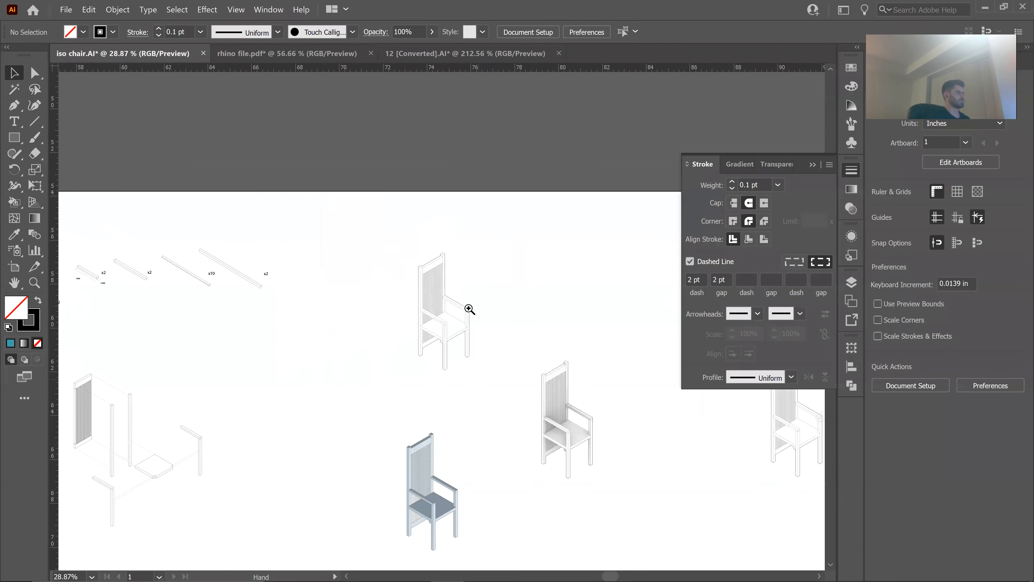
pyautogui.moveTo(468, 310); pyautogui.dragTo(551, 321)
pyautogui.moveTo(517, 274); pyautogui.dragTo(575, 286)
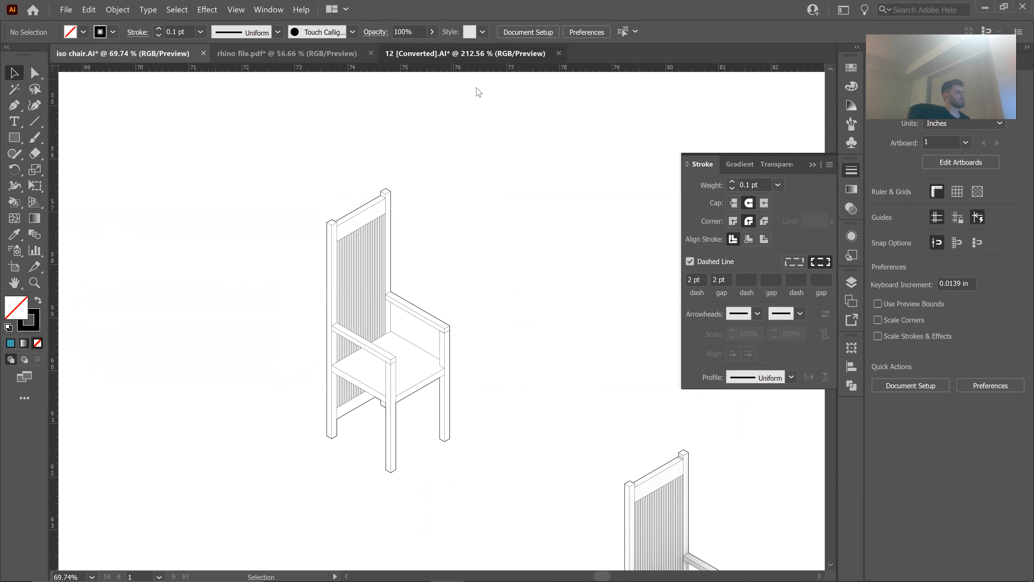
pyautogui.click(492, 54)
pyautogui.click(558, 53)
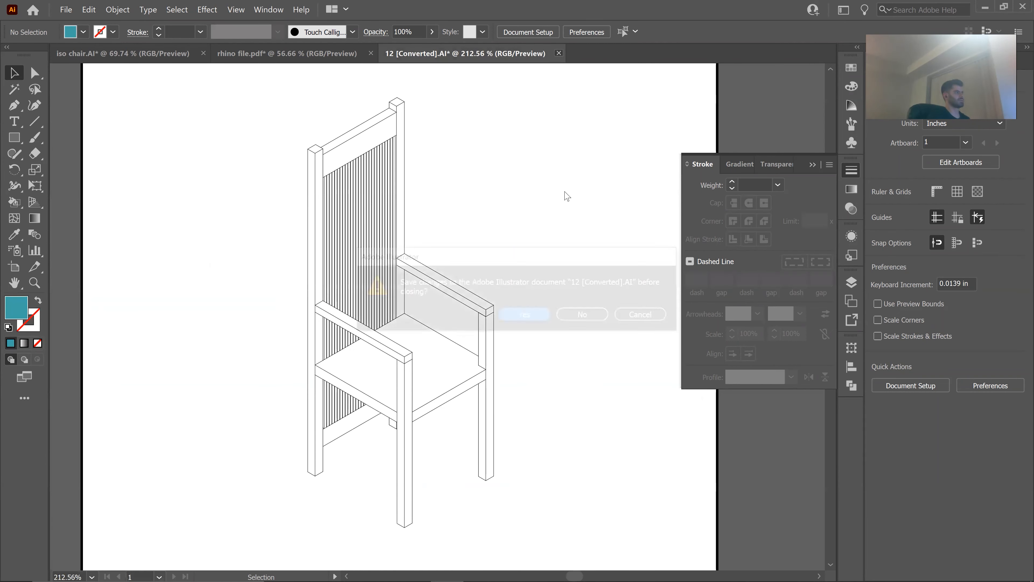
pyautogui.click(595, 313)
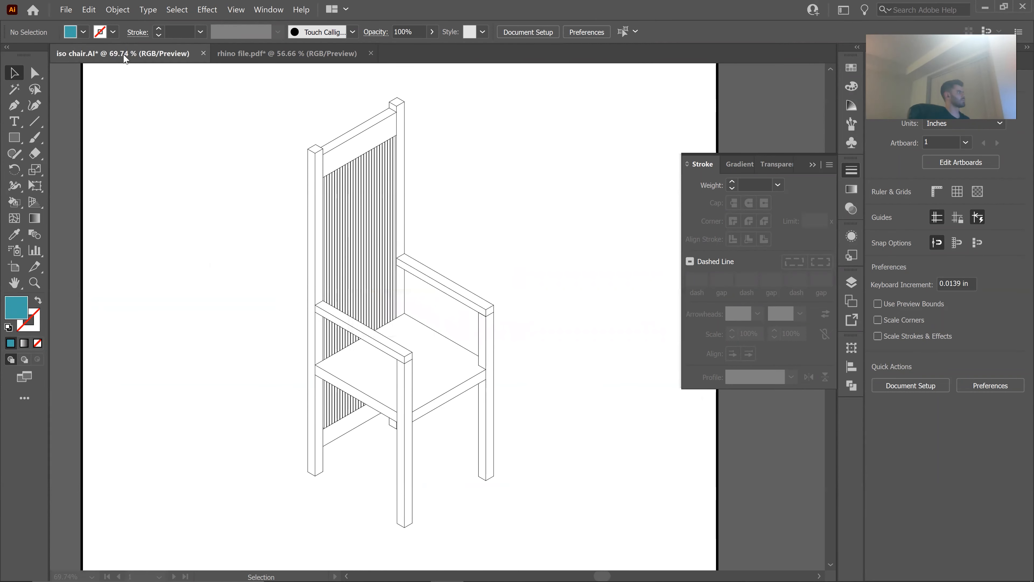
# Return to the iso chair document and open the 2112.pdf file in Illustrator.
pyautogui.click(66, 10)
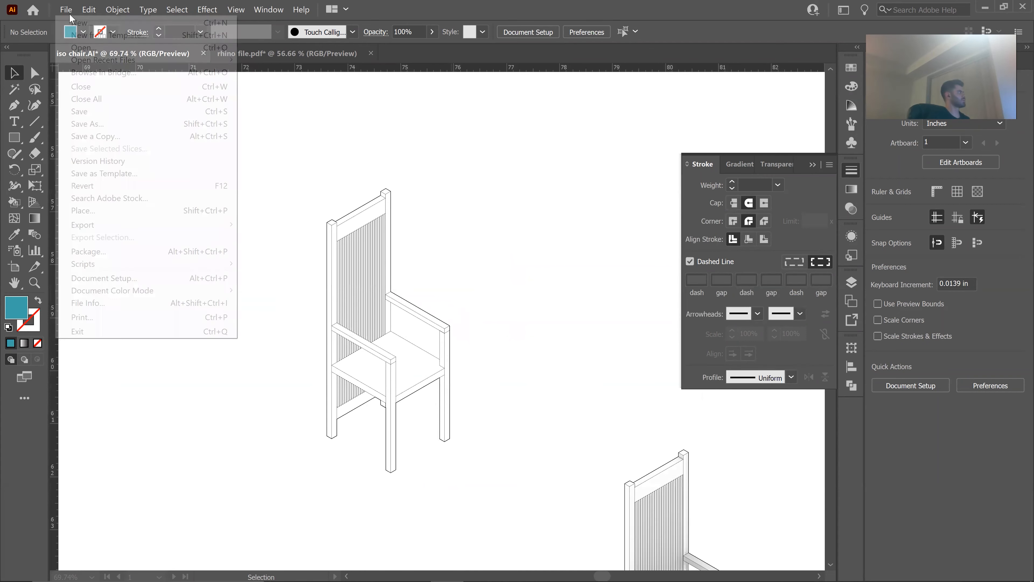
pyautogui.click(146, 120)
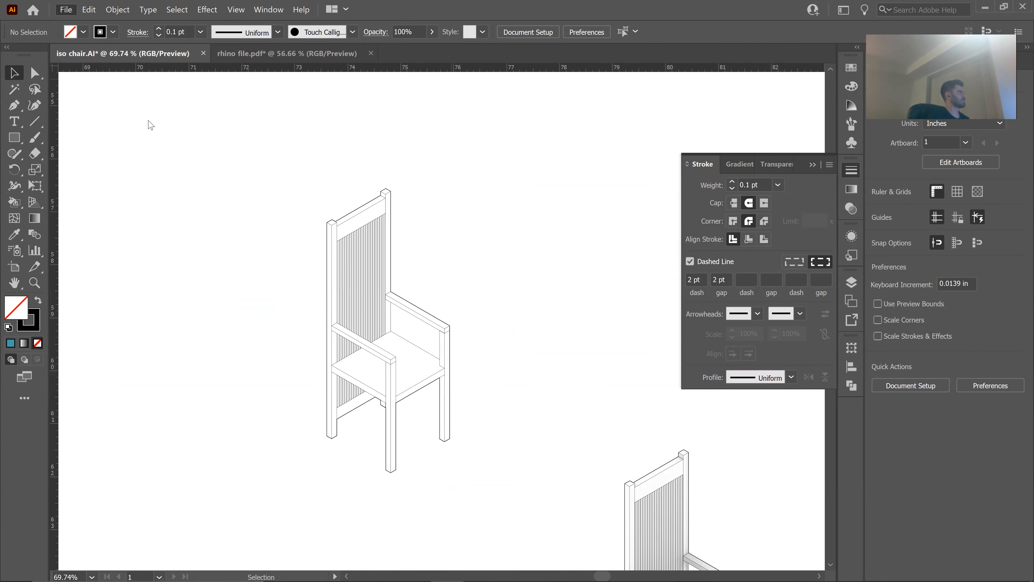
pyautogui.hotkey('ctrl', 'o')
pyautogui.click(230, 106)
pyautogui.click(295, 224)
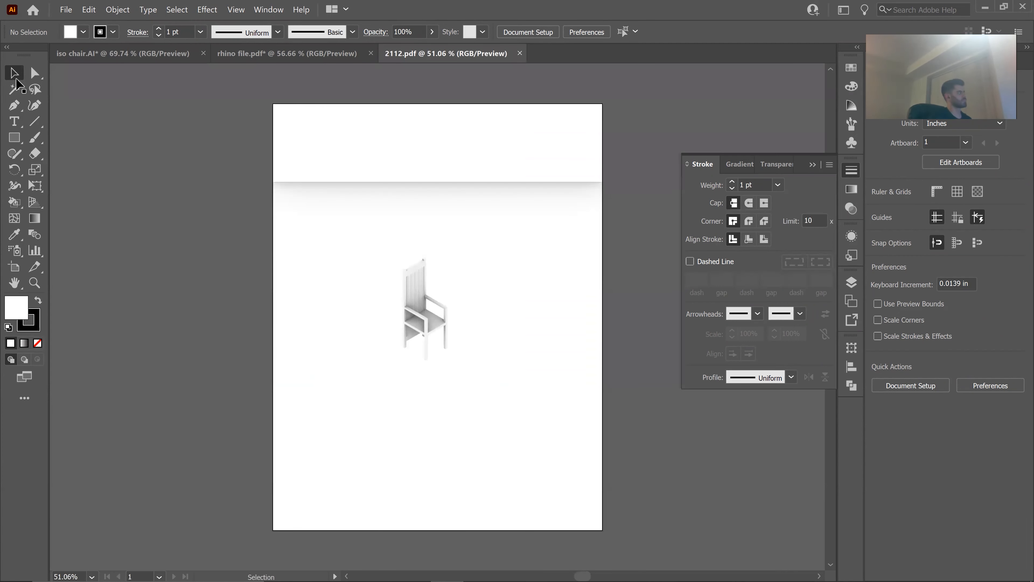
pyautogui.moveTo(485, 253); pyautogui.dragTo(355, 401)
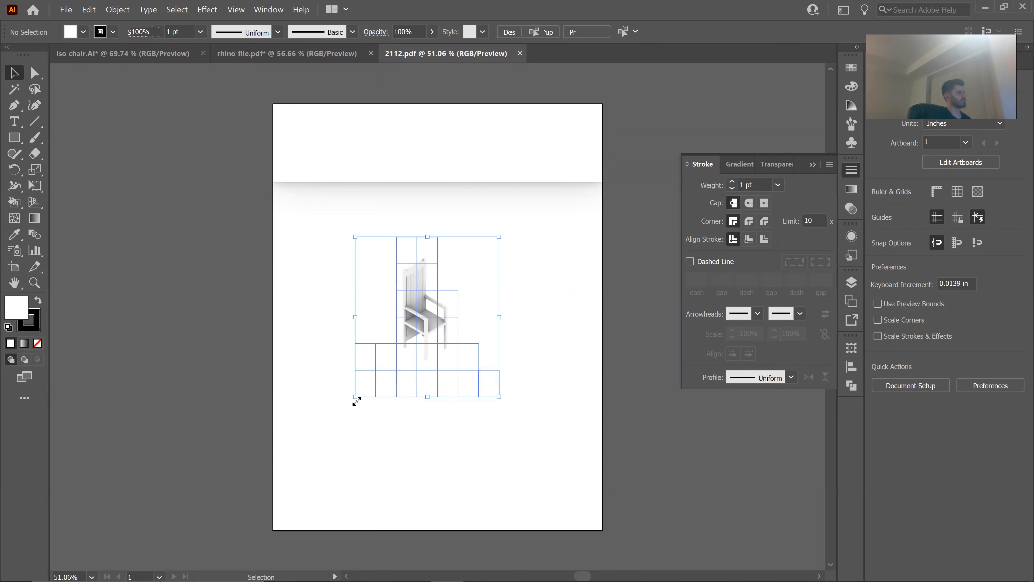
pyautogui.hotkey('ctrl', 'space')
pyautogui.moveTo(397, 320); pyautogui.dragTo(435, 323)
pyautogui.moveTo(531, 434); pyautogui.dragTo(460, 410)
pyautogui.hotkey('ctrl', 'z')
pyautogui.click(569, 474)
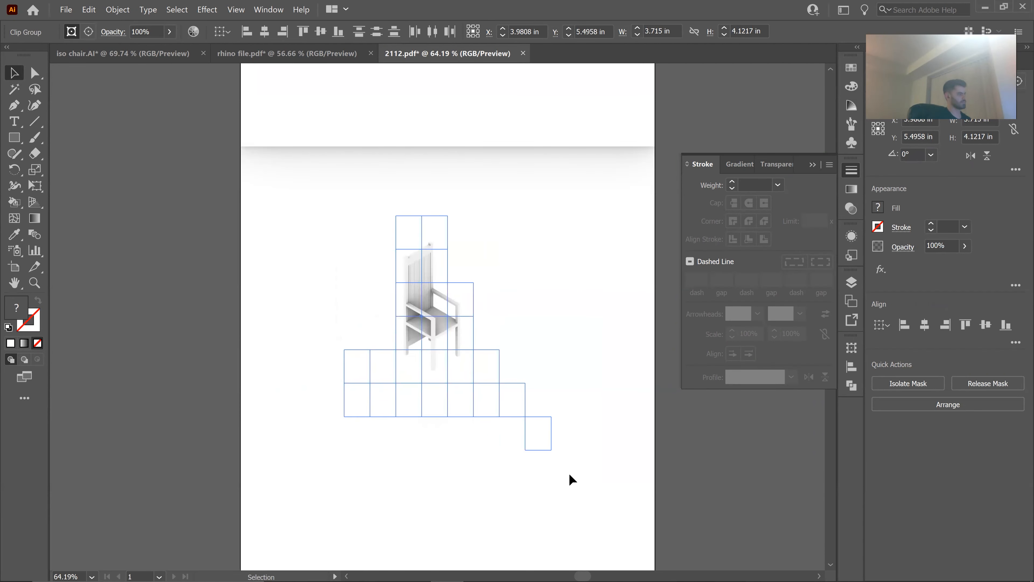
# Copy the image tiles showing the rendered chair from 2112.pdf into iso chair.AI, beside the uncoloured line-drawn chair.
pyautogui.moveTo(517, 221); pyautogui.dragTo(376, 375)
pyautogui.moveTo(436, 347); pyautogui.dragTo(527, 312)
pyautogui.moveTo(443, 334); pyautogui.dragTo(366, 337)
pyautogui.moveTo(573, 340); pyautogui.dragTo(458, 309)
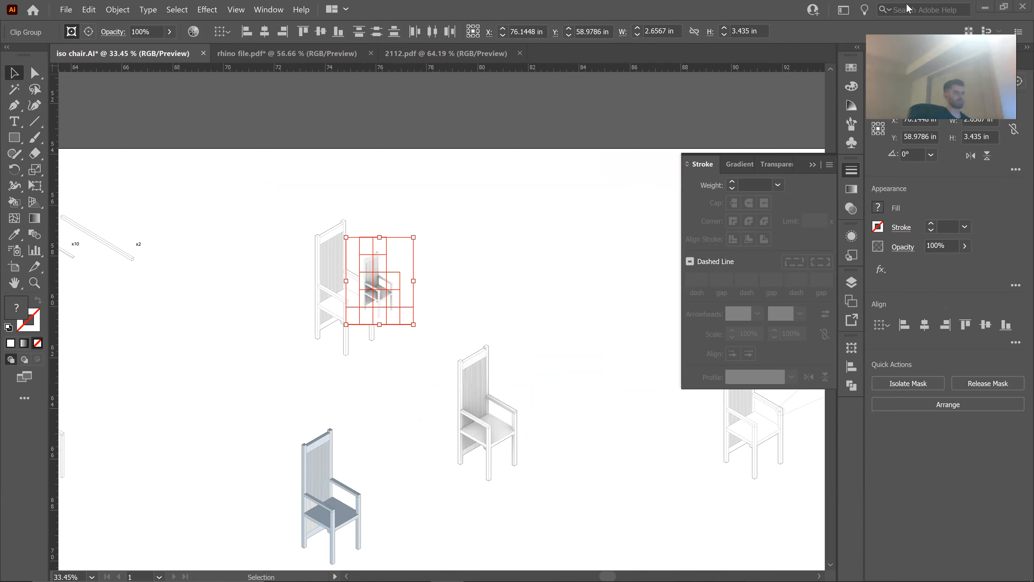
# Create a new layer, assign the pasted chair image to it, and place that layer directly below the line layer.
pyautogui.click(851, 282)
pyautogui.click(797, 402)
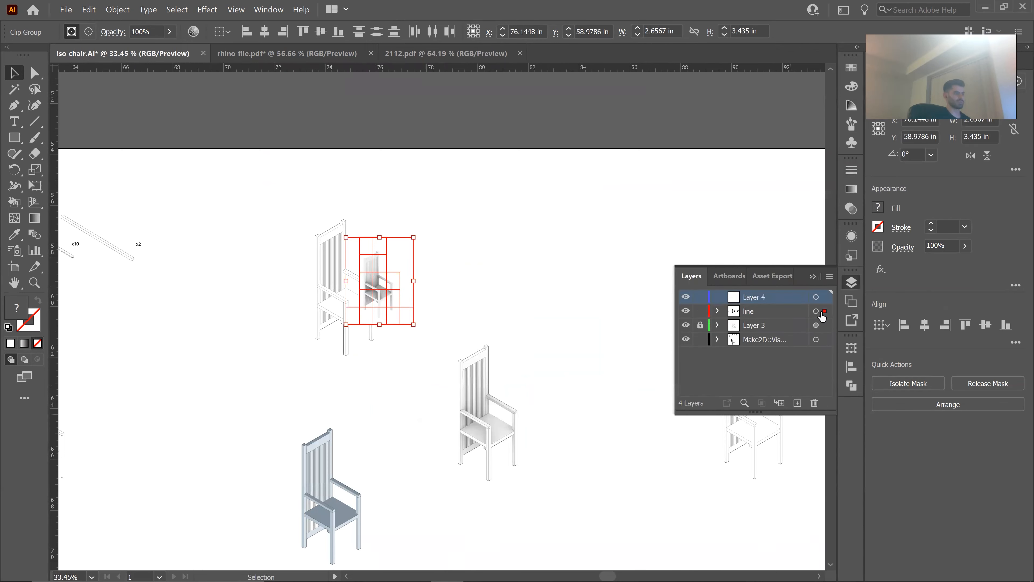
pyautogui.moveTo(826, 299); pyautogui.dragTo(825, 297)
pyautogui.scroll(2, 403, 301)
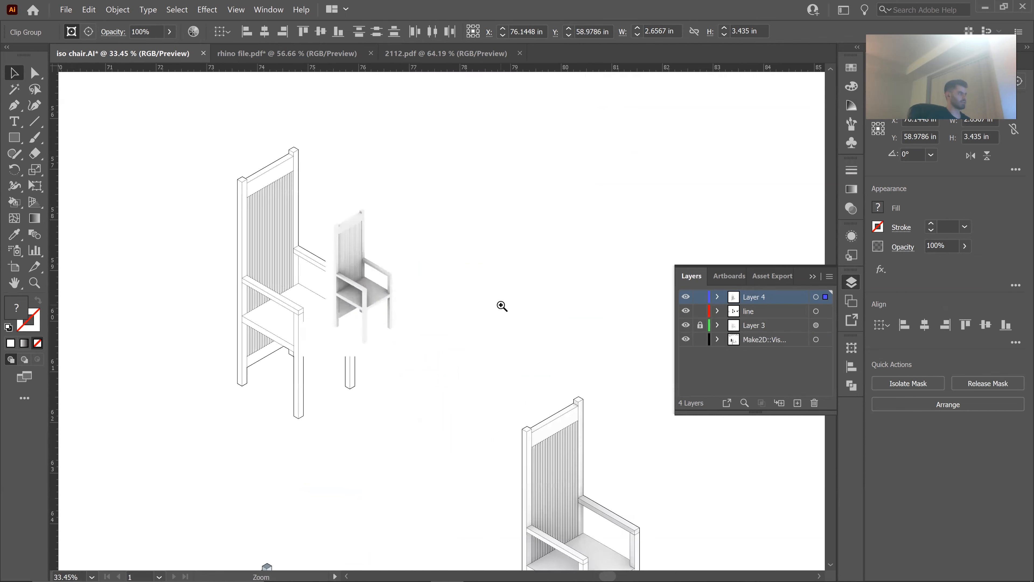
pyautogui.moveTo(763, 310); pyautogui.dragTo(762, 293)
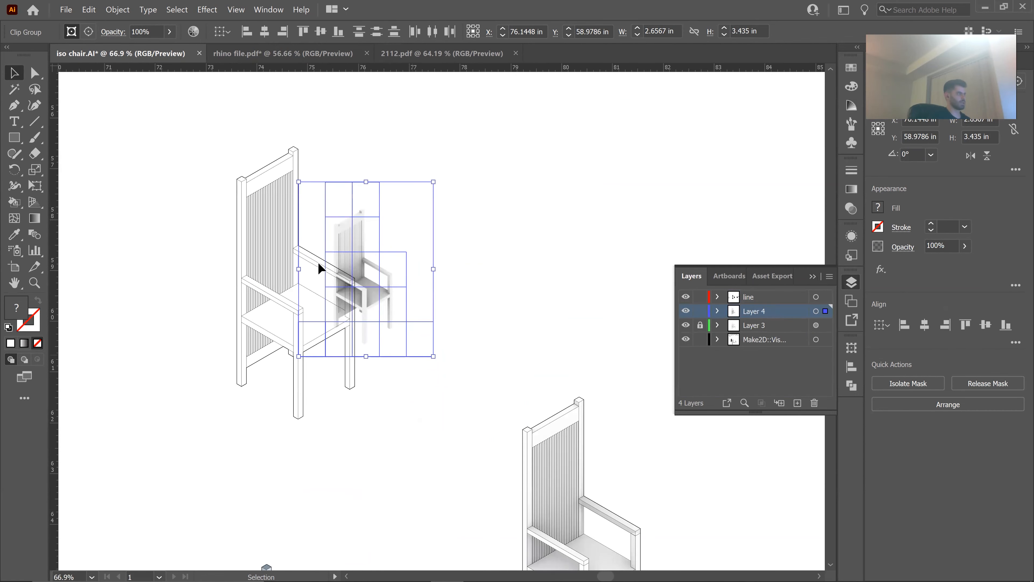
# Move the rendered chair image onto the backrest of the line-drawn chair.
pyautogui.scroll(2, 301, 287)
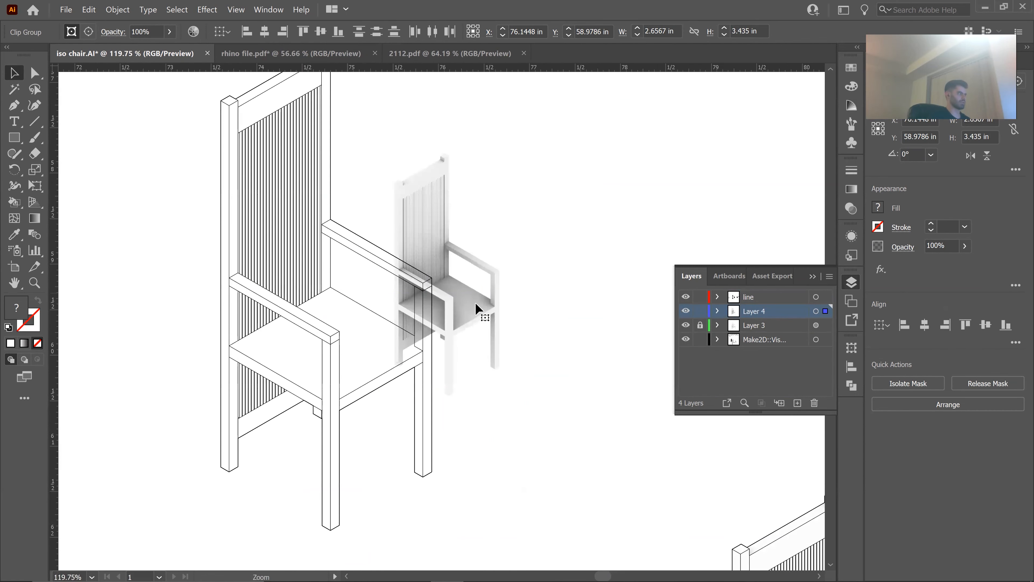
pyautogui.scroll(-2, 469, 316)
pyautogui.moveTo(452, 245); pyautogui.dragTo(363, 169)
pyautogui.scroll(3, 339, 190)
pyautogui.scroll(-3, 366, 199)
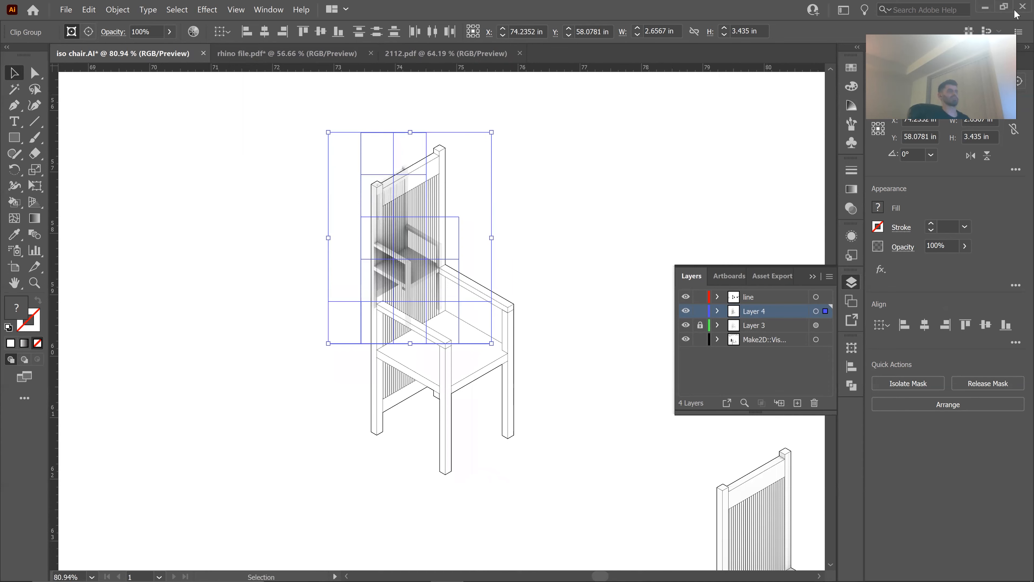
# Enlarge the rendered image to about 4.77 by 6.17 in and move it into rough alignment with the line-drawn chair.
pyautogui.moveTo(491, 343); pyautogui.dragTo(676, 515)
pyautogui.moveTo(527, 385); pyautogui.dragTo(493, 343)
pyautogui.moveTo(583, 467); pyautogui.dragTo(678, 522)
pyautogui.moveTo(556, 335); pyautogui.dragTo(479, 212)
pyautogui.click(596, 399)
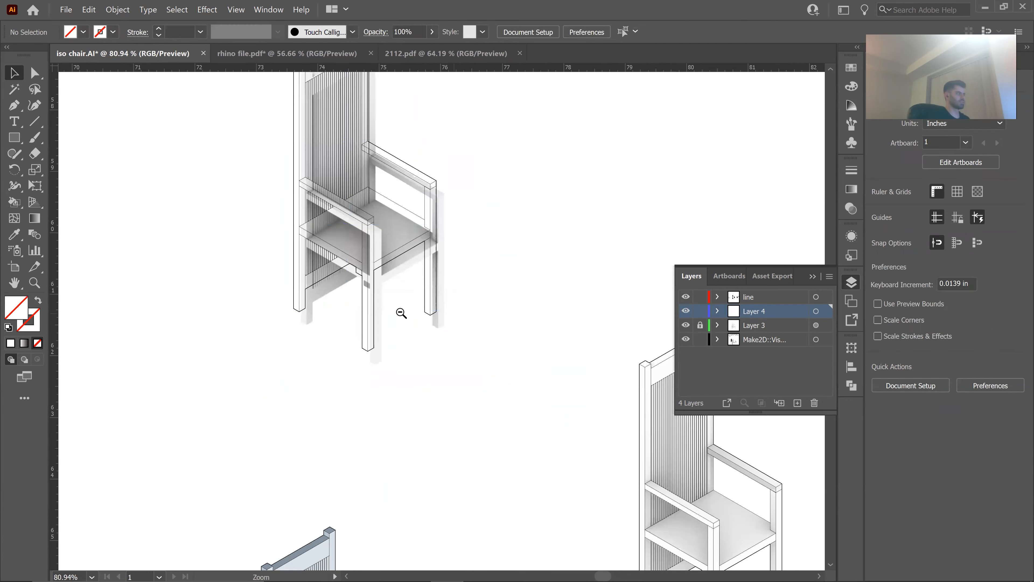
# Select the enlarged chair image and examine the finished shaded line drawing as a reference.
pyautogui.moveTo(401, 313); pyautogui.dragTo(358, 313)
pyautogui.moveTo(463, 313); pyautogui.dragTo(449, 330)
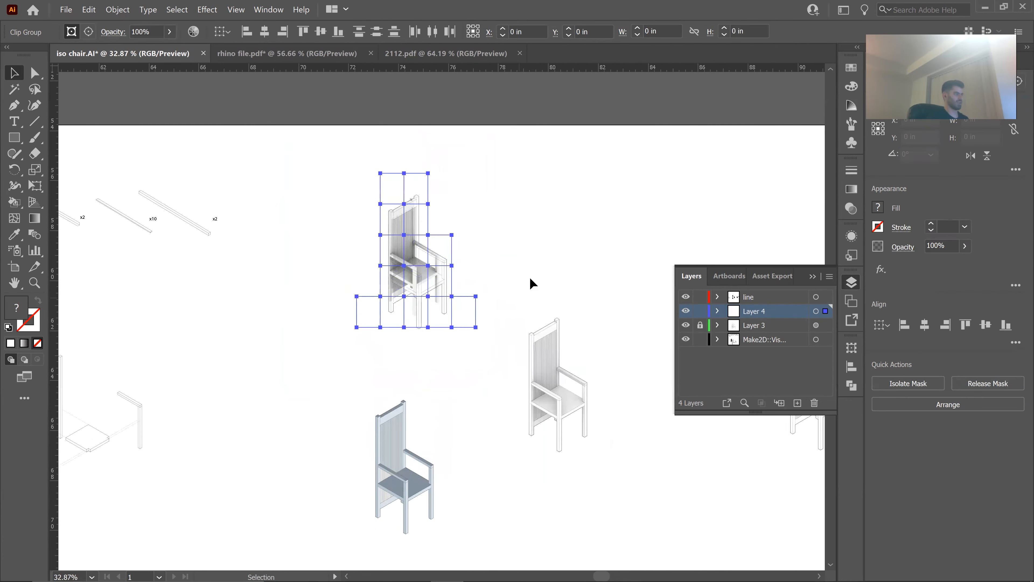
pyautogui.moveTo(519, 240); pyautogui.dragTo(320, 158)
pyautogui.moveTo(364, 296); pyautogui.dragTo(412, 296)
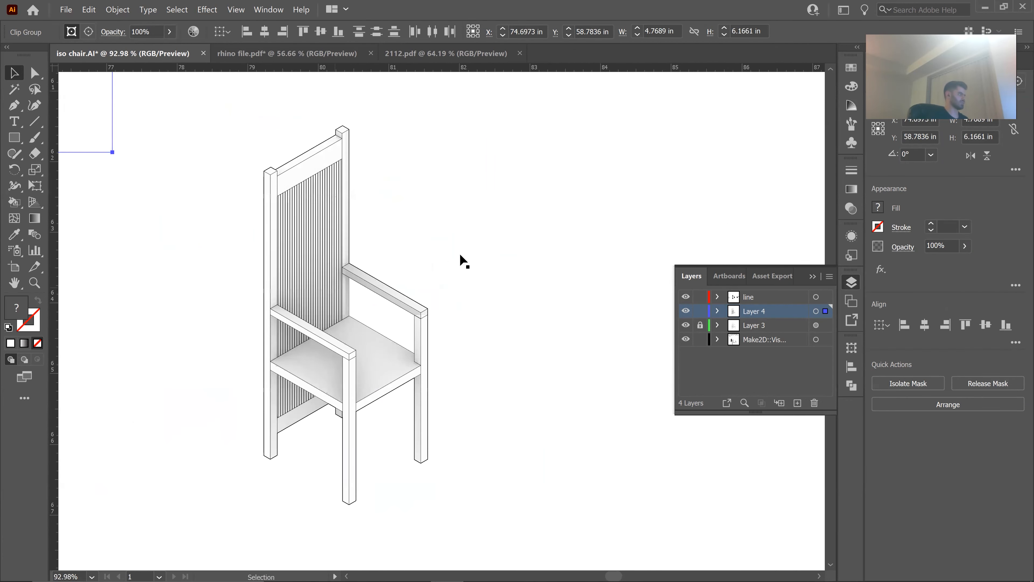
# Delete the enlarged rendered chair image from the upper line-drawn chair and review the shaded chair drawing.
pyautogui.moveTo(460, 255); pyautogui.dragTo(561, 234)
pyautogui.moveTo(438, 232); pyautogui.dragTo(396, 240)
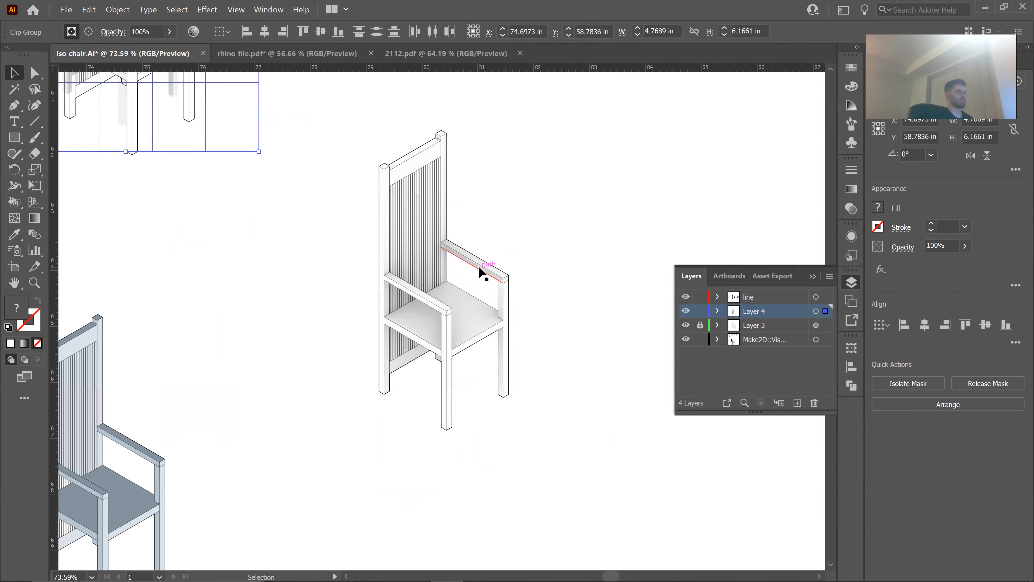
pyautogui.moveTo(514, 230); pyautogui.dragTo(390, 272)
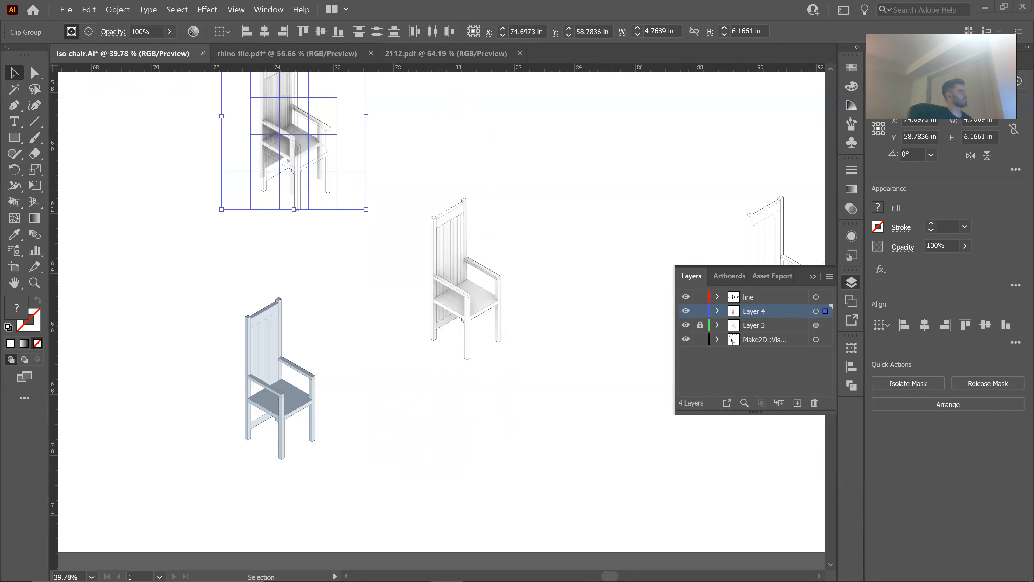
pyautogui.moveTo(541, 173); pyautogui.dragTo(601, 230)
pyautogui.moveTo(490, 151); pyautogui.dragTo(536, 204)
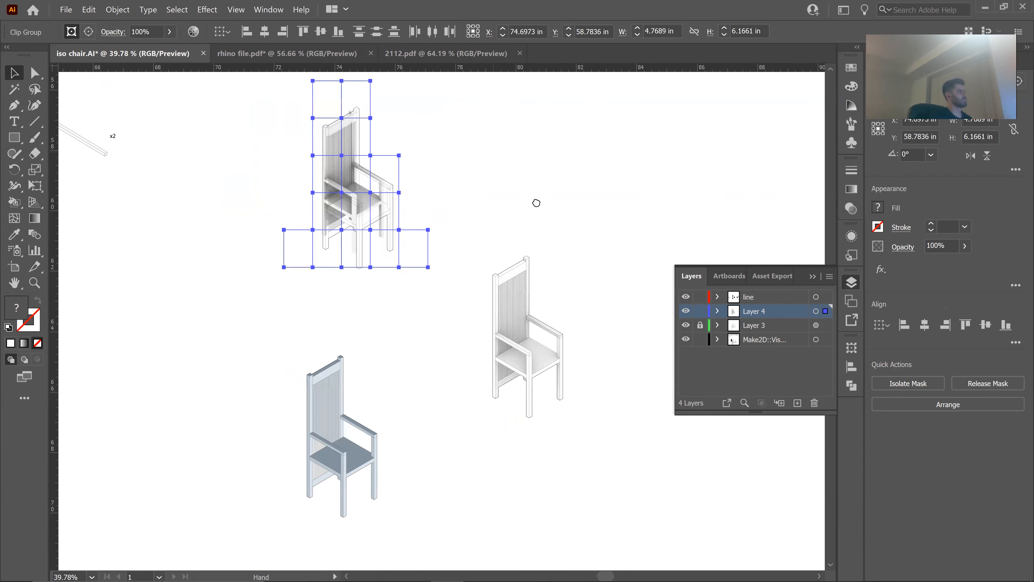
pyautogui.press('Delete')
pyautogui.moveTo(534, 276); pyautogui.dragTo(389, 244)
pyautogui.moveTo(517, 324); pyautogui.dragTo(572, 354)
pyautogui.moveTo(502, 342); pyautogui.dragTo(526, 342)
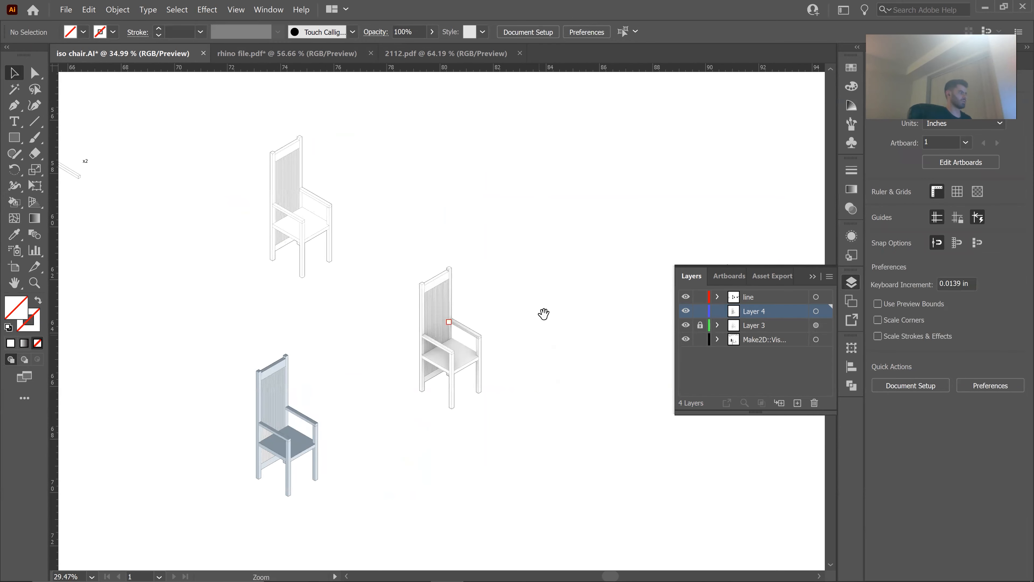
pyautogui.moveTo(494, 217); pyautogui.dragTo(445, 125)
pyautogui.moveTo(432, 223); pyautogui.dragTo(513, 241)
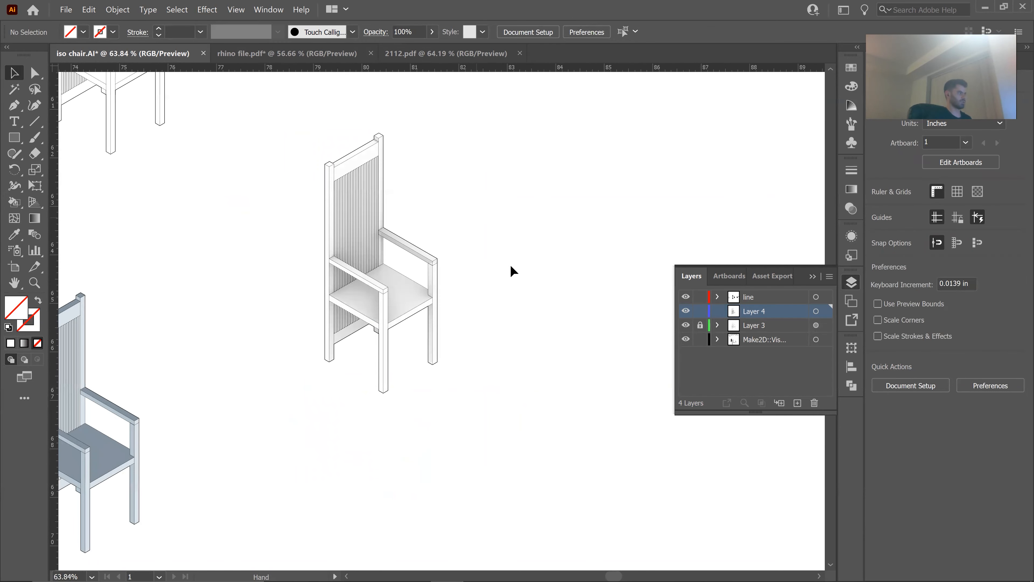
# Switch to the Rhino chair model and set its viewport to the Perspective view.
pyautogui.click(413, 568)
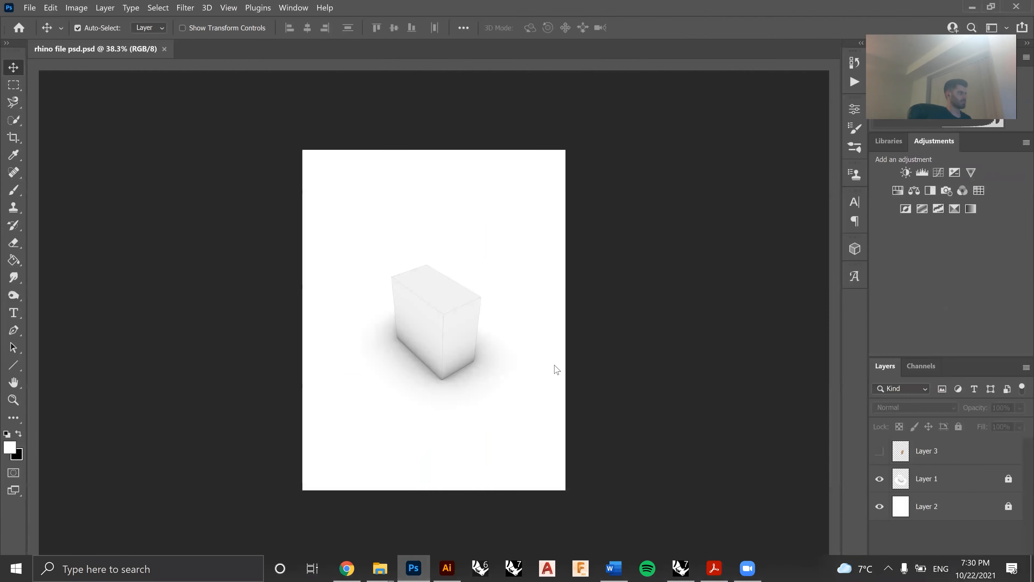
pyautogui.moveTo(415, 569)
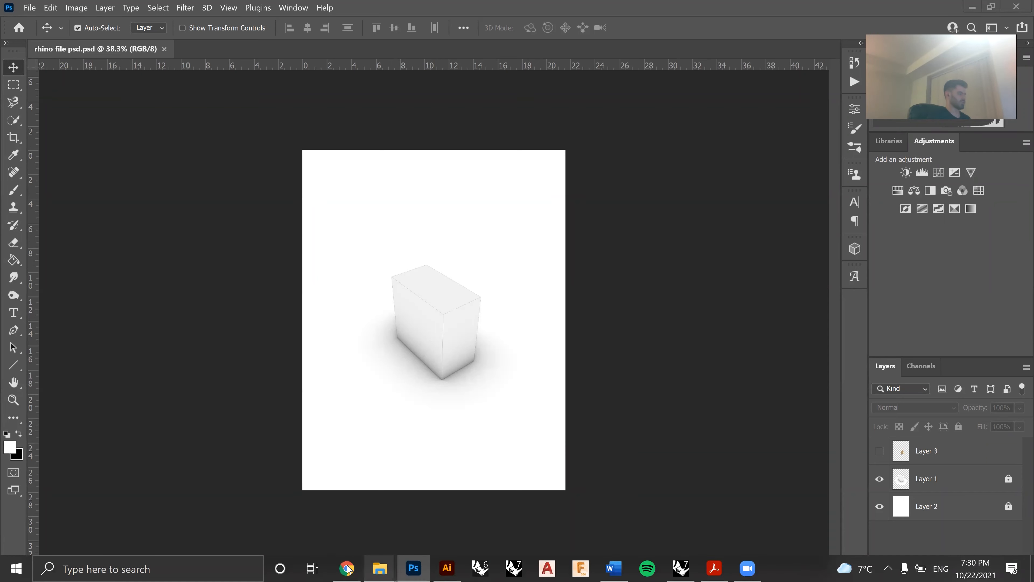
pyautogui.click(363, 564)
pyautogui.click(365, 564)
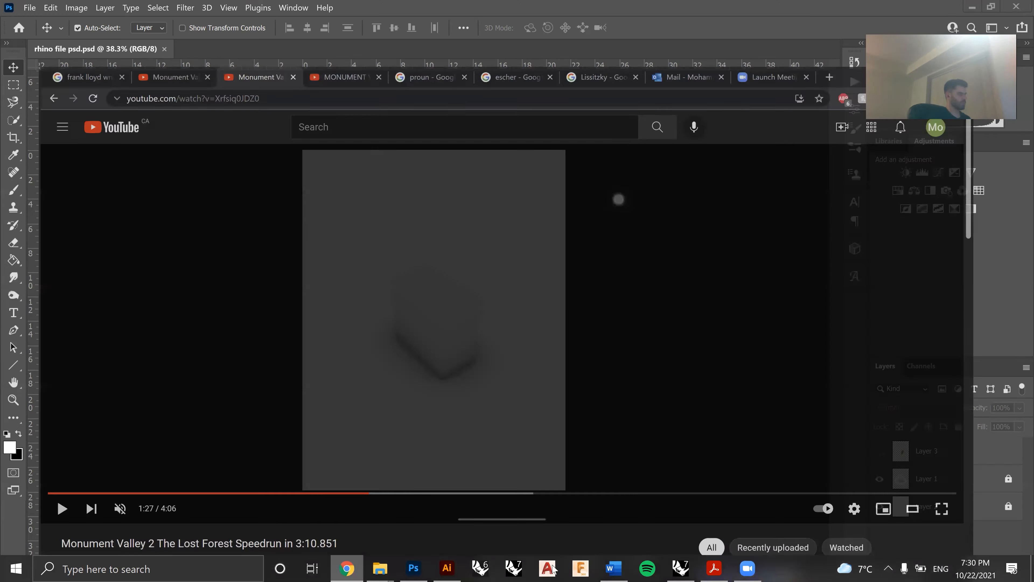
pyautogui.click(680, 567)
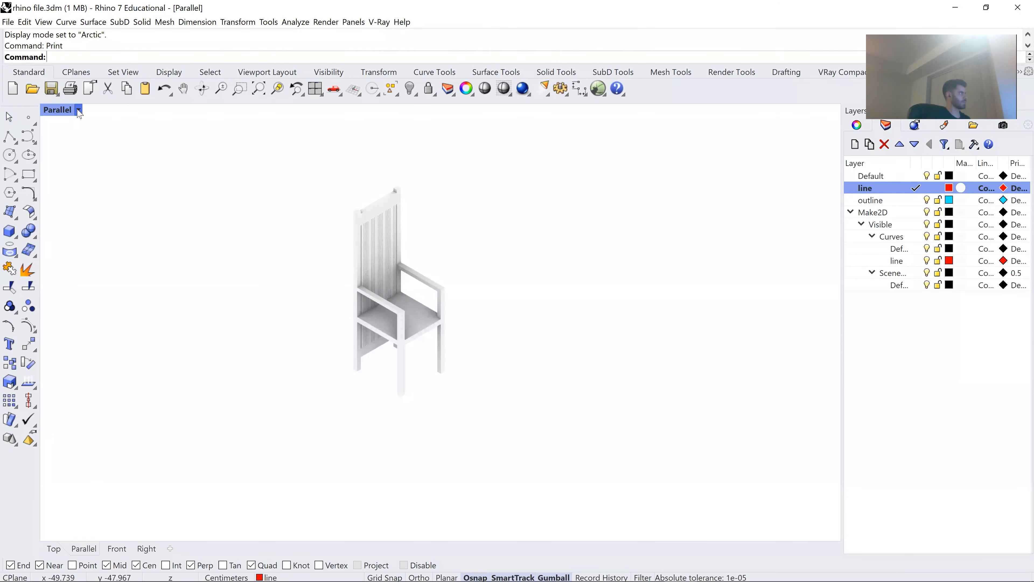
pyautogui.click(78, 110)
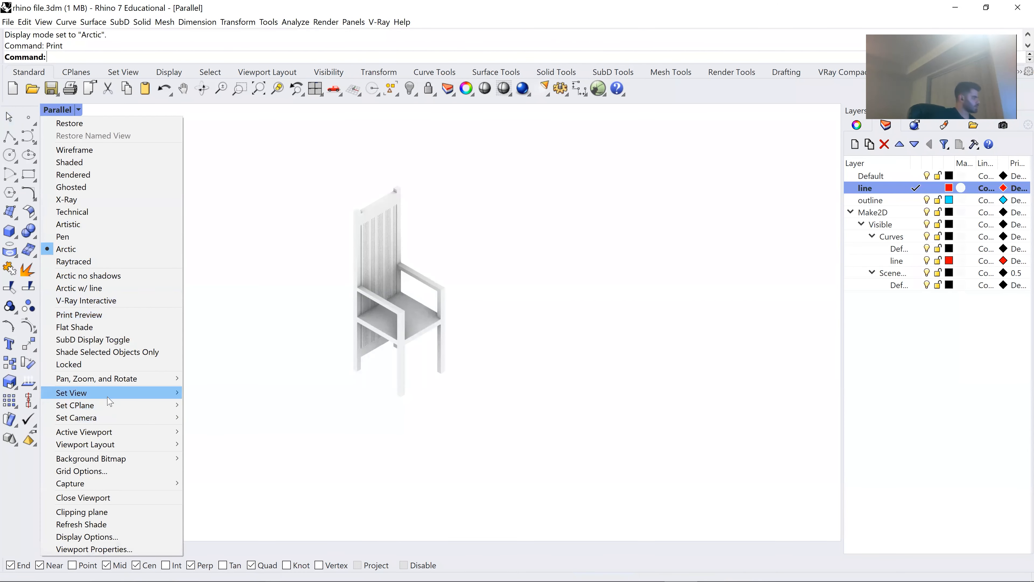
pyautogui.moveTo(106, 393)
pyautogui.click(240, 481)
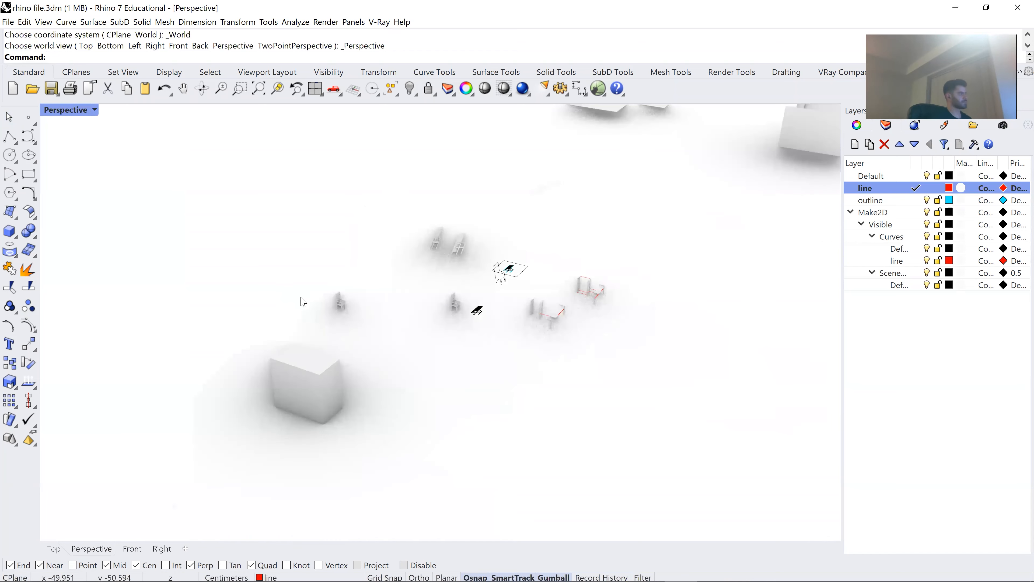
# Set the perspective viewport to Shaded display and zoom to the selected large box.
pyautogui.click(94, 109)
pyautogui.click(82, 162)
pyautogui.scroll(-4, 432, 350)
pyautogui.moveTo(418, 337); pyautogui.dragTo(392, 362)
pyautogui.write('zs')
pyautogui.press('Return')
pyautogui.moveTo(647, 302); pyautogui.dragTo(293, 450)
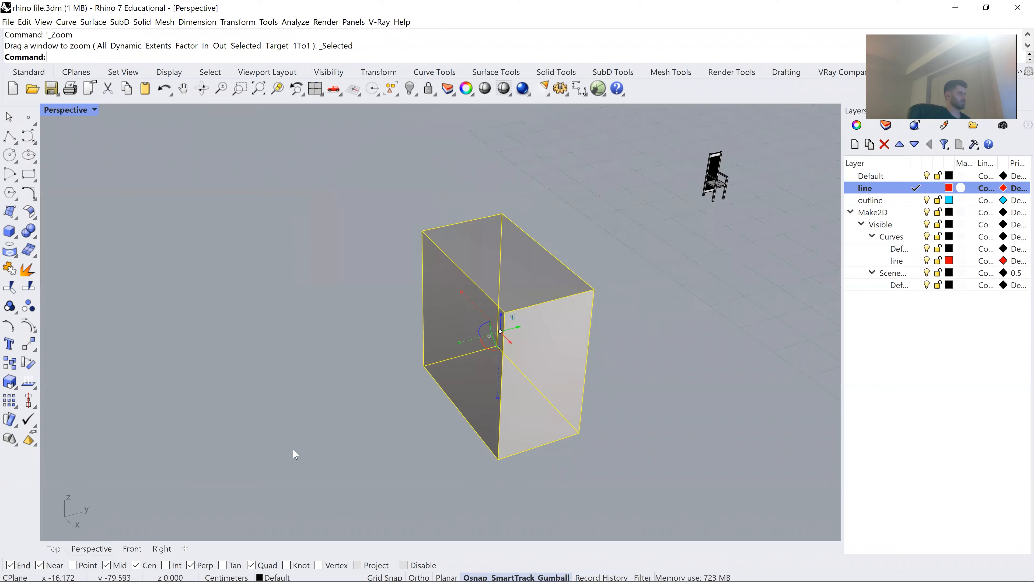
# Set the viewport to the SE isometric view, zoom to the selected box and deselect it.
pyautogui.click(94, 110)
pyautogui.moveTo(163, 393)
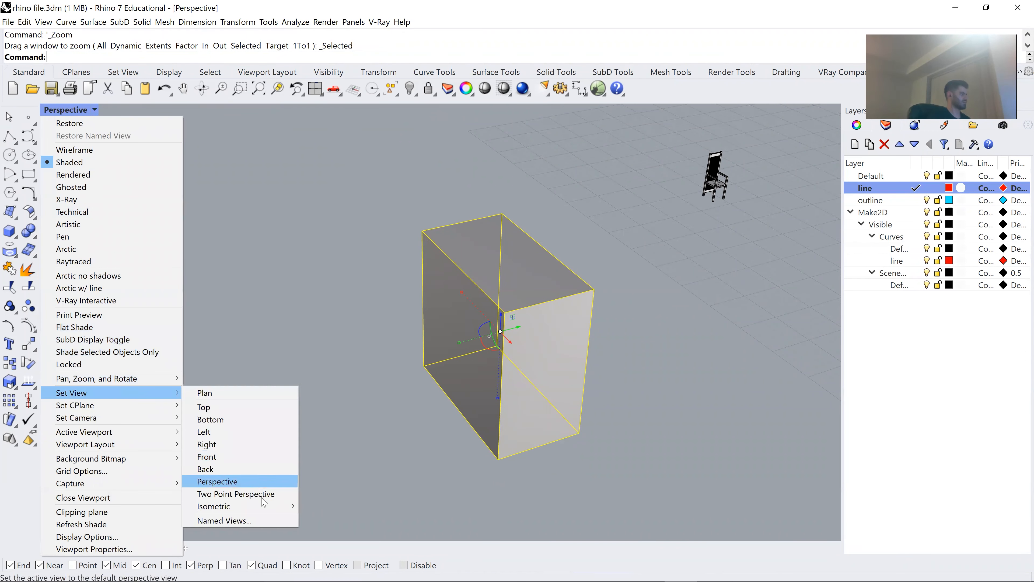
pyautogui.moveTo(265, 505)
pyautogui.click(337, 534)
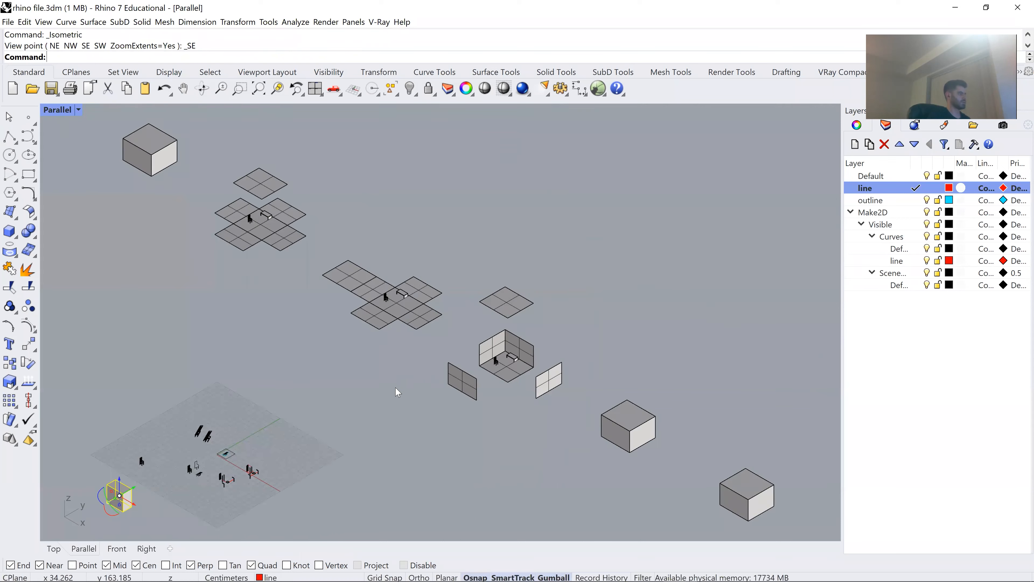
pyautogui.write('zs')
pyautogui.press('Return')
pyautogui.scroll(-4, 430, 358)
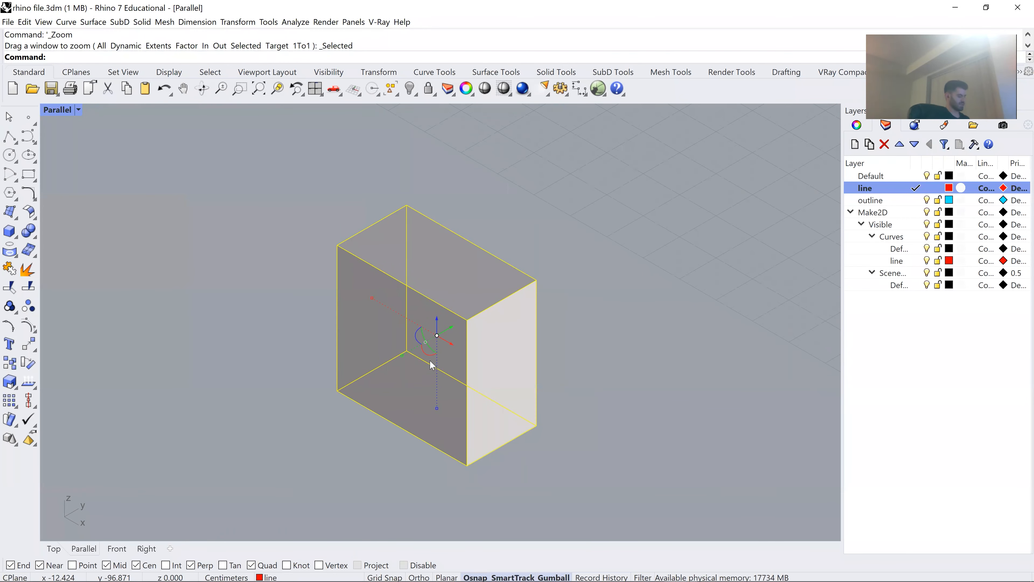
pyautogui.write('ZS')
pyautogui.press('Return')
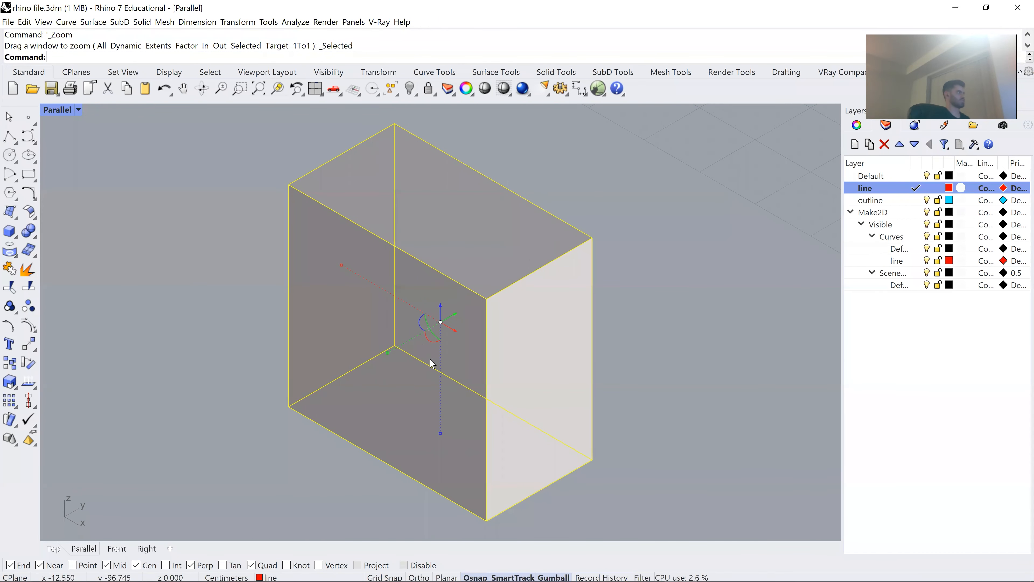
pyautogui.press('Escape')
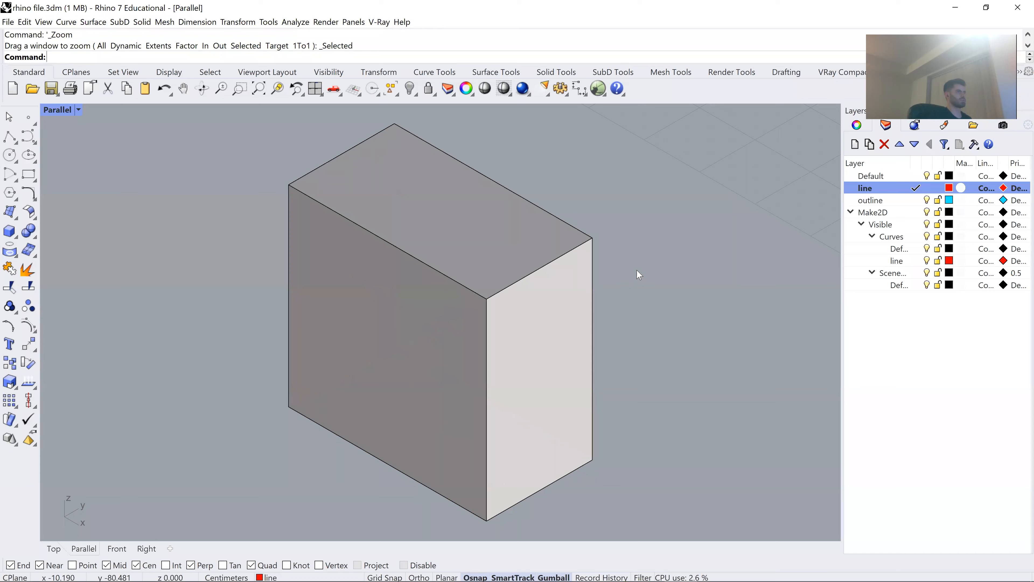
# Set the isometric viewport of the box to Arctic display mode.
pyautogui.click(375, 156)
pyautogui.press('Escape')
pyautogui.click(394, 151)
pyautogui.press('Escape')
pyautogui.click(78, 110)
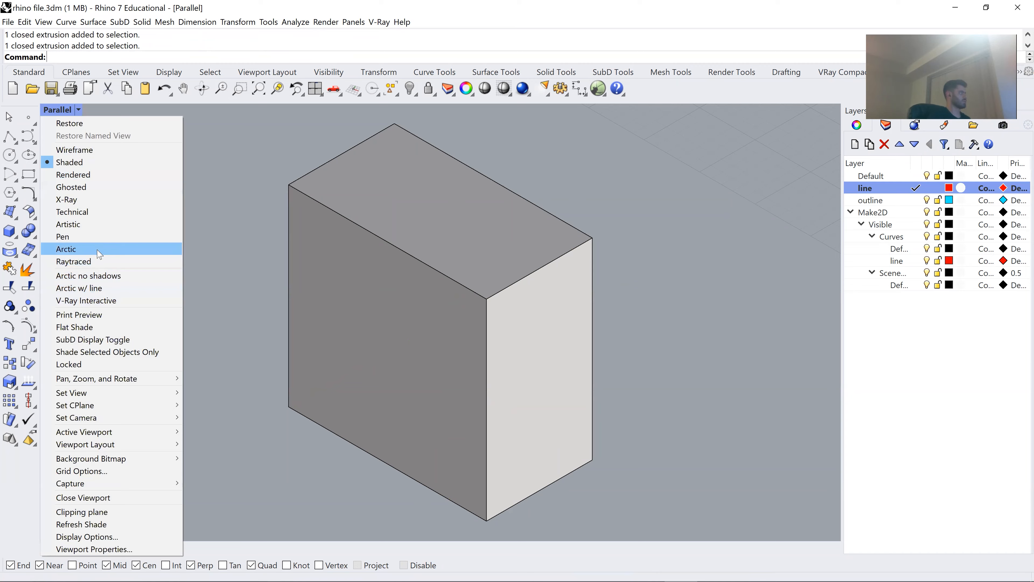
pyautogui.click(73, 249)
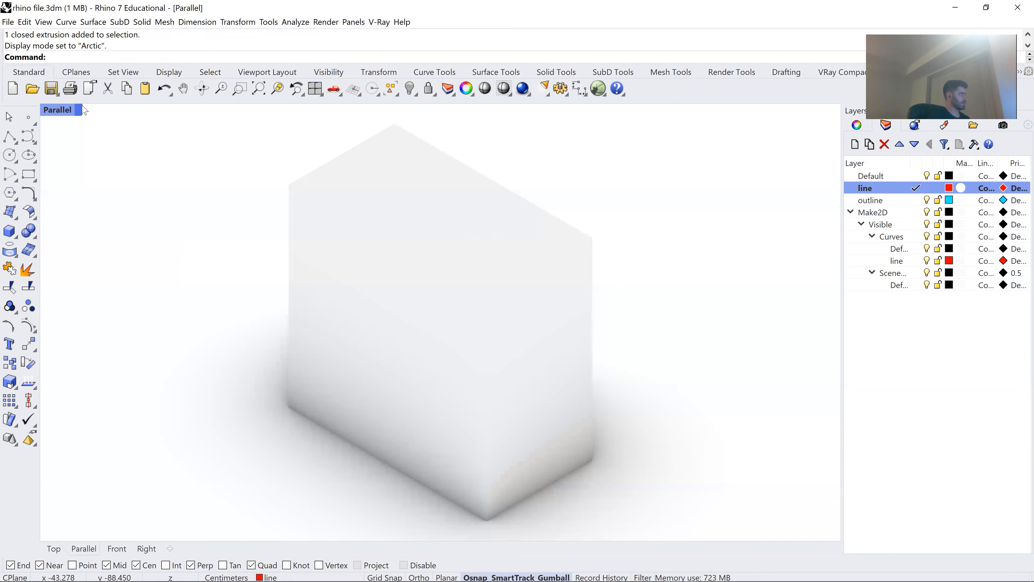
# Open the print setup for the Arctic view, close it without printing, and return the viewport to Shaded display.
pyautogui.click(8, 22)
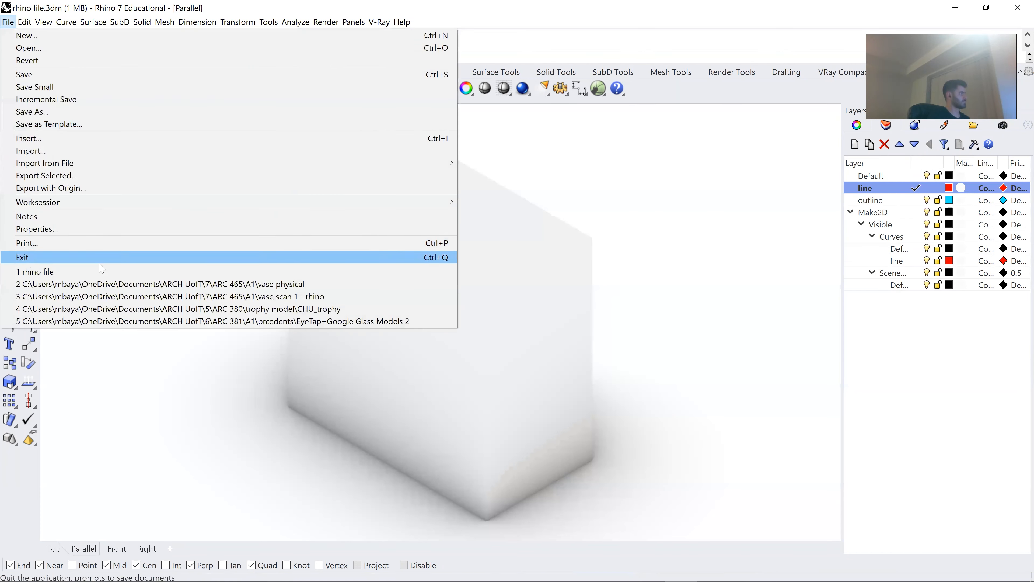
pyautogui.click(66, 243)
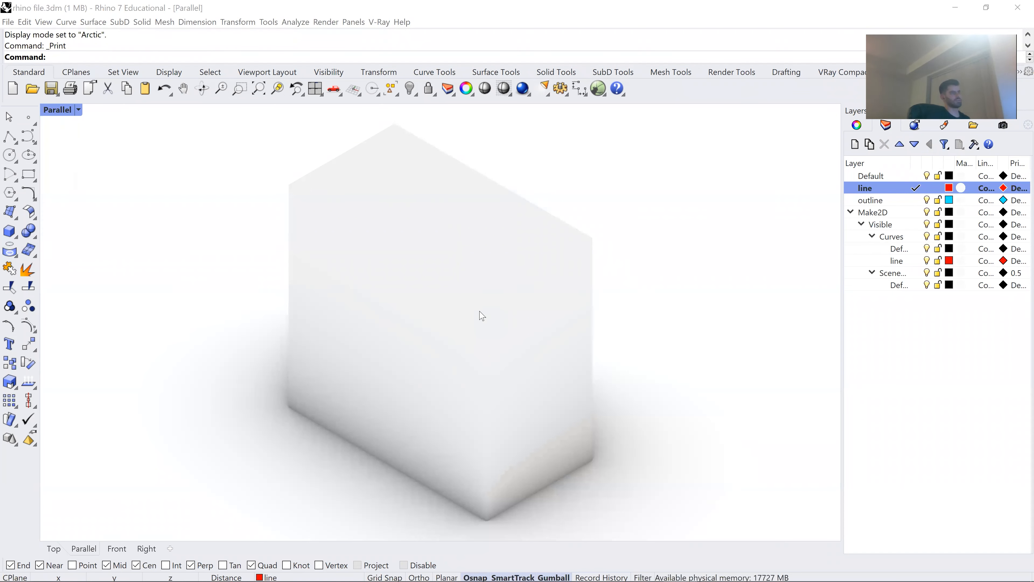
pyautogui.click(779, 481)
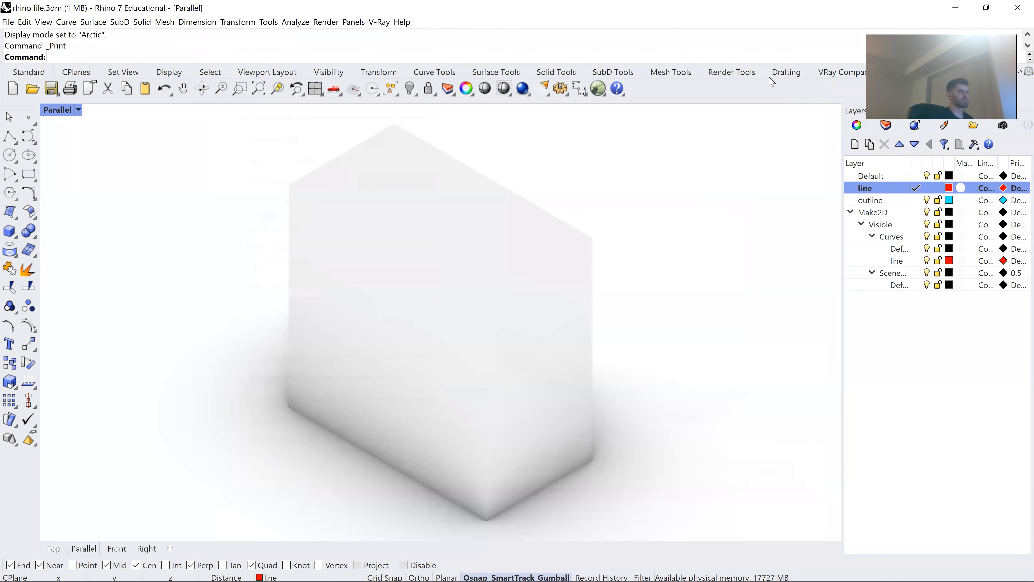
pyautogui.click(78, 109)
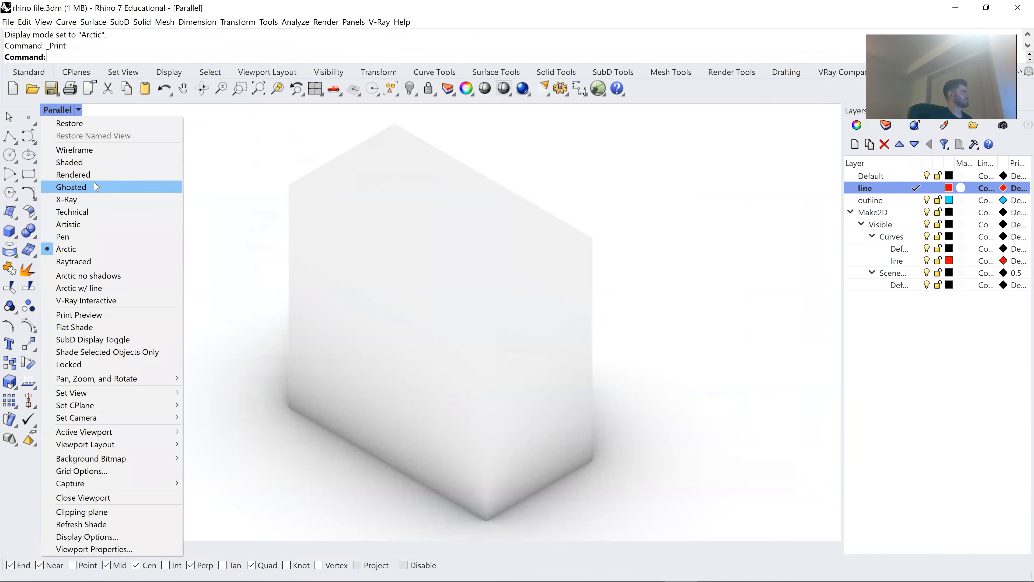
pyautogui.click(61, 162)
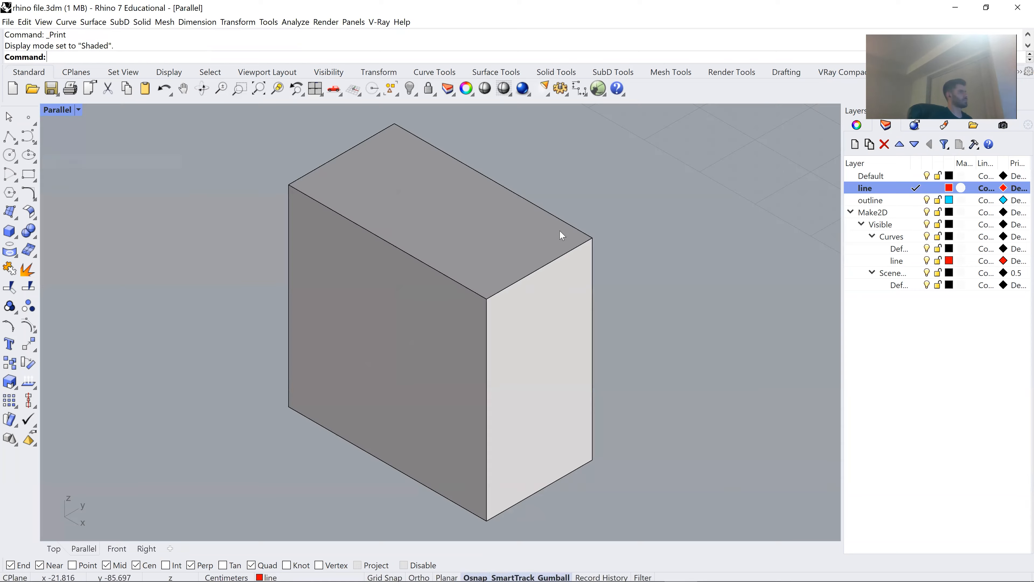
# Switch to Illustrator and close the 2112.pdf document.
pyautogui.click(955, 7)
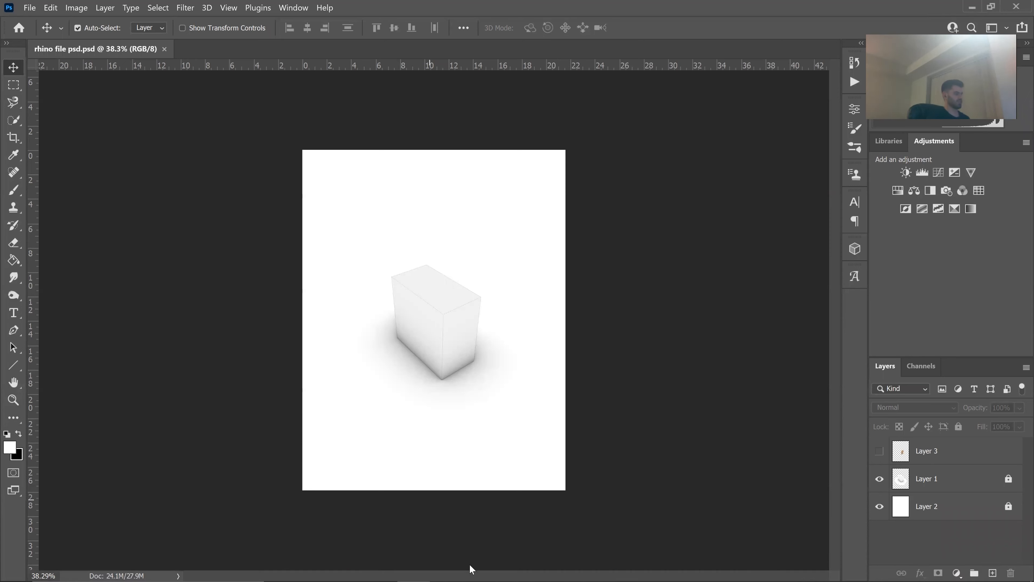
pyautogui.click(451, 568)
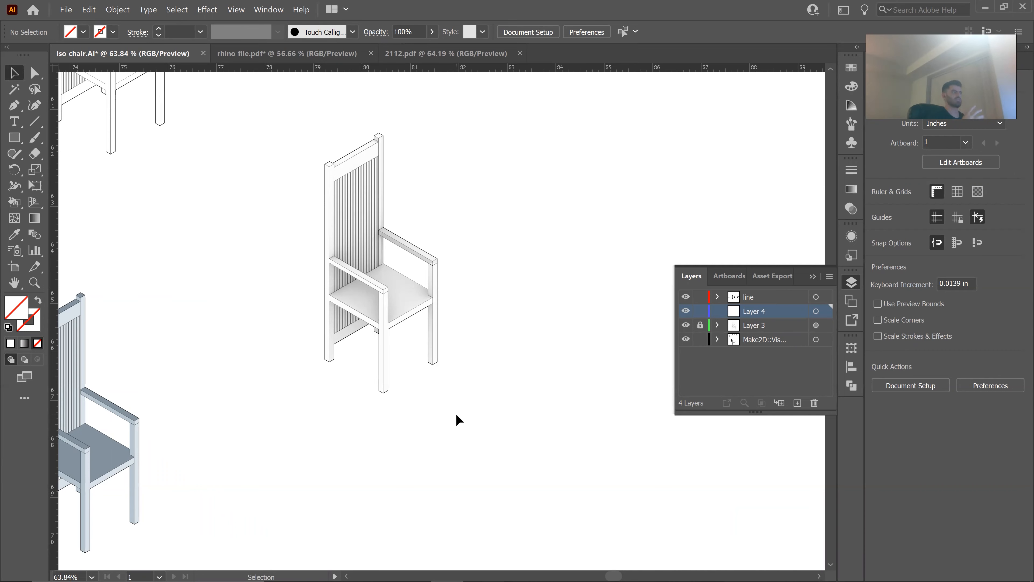
pyautogui.click(426, 54)
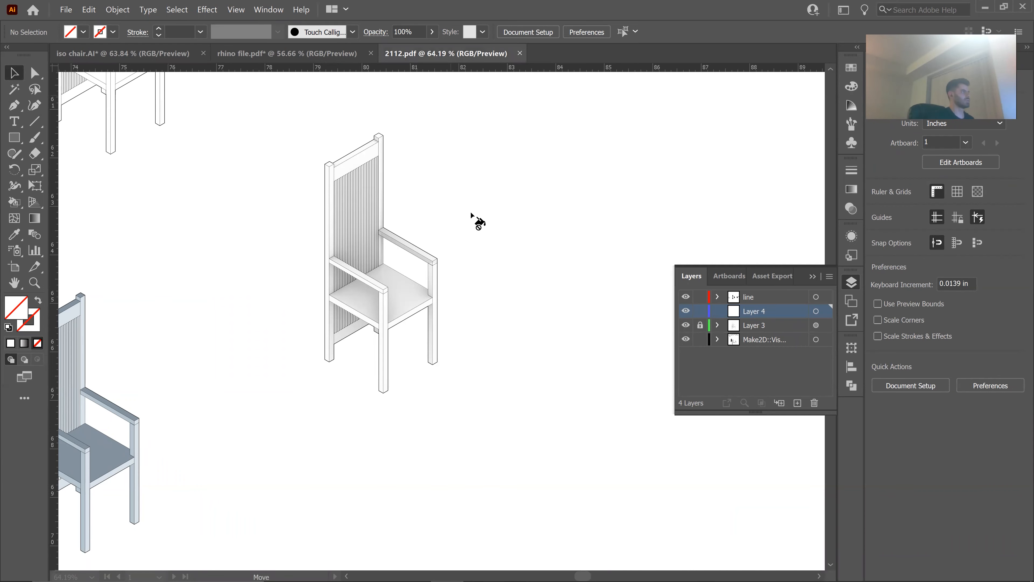
pyautogui.click(475, 211)
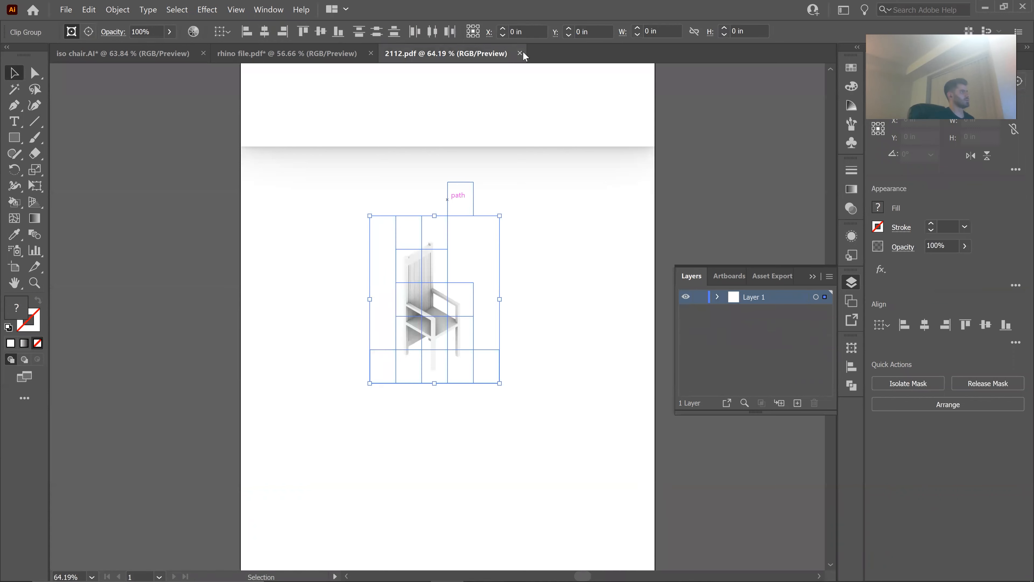
pyautogui.hotkey('ctrl', 'w')
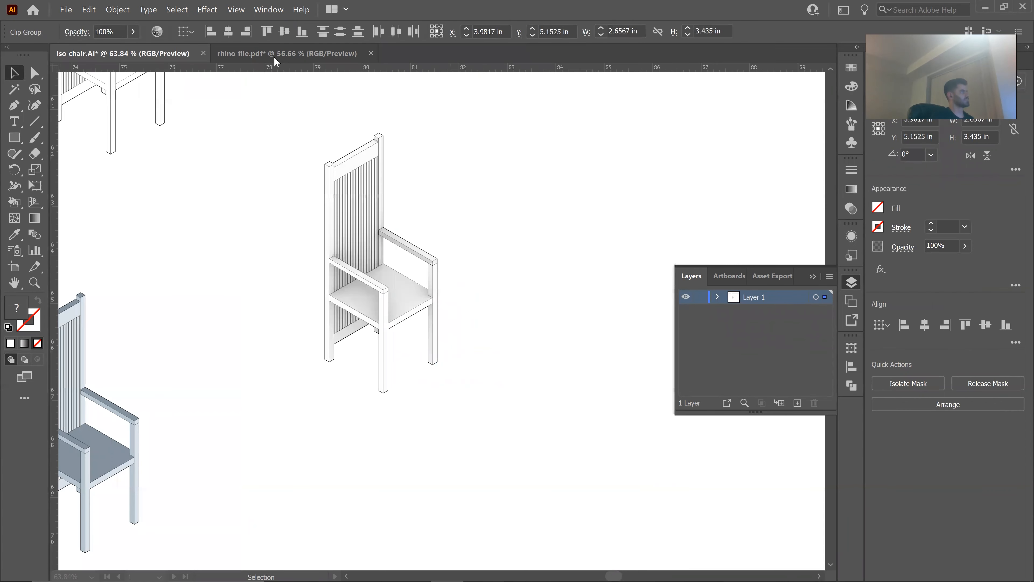
# Bring up rhino file.pdf and examine the shading and edge lines of its rendered box.
pyautogui.click(276, 57)
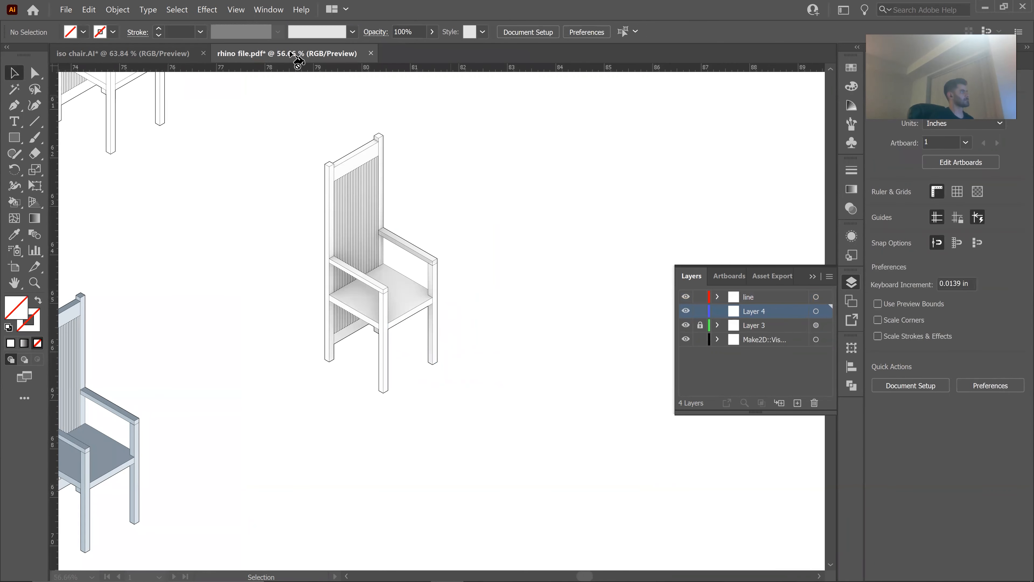
pyautogui.moveTo(497, 285); pyautogui.dragTo(529, 203)
pyautogui.moveTo(469, 249); pyautogui.dragTo(499, 259)
pyautogui.moveTo(548, 290); pyautogui.dragTo(415, 247)
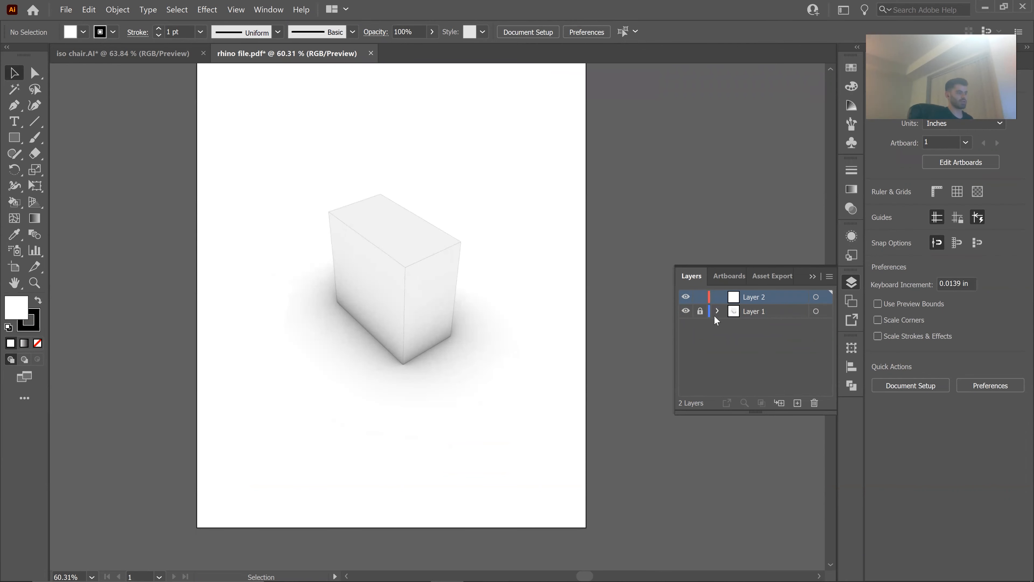
pyautogui.moveTo(422, 266); pyautogui.dragTo(439, 310)
pyautogui.moveTo(415, 309); pyautogui.dragTo(449, 285)
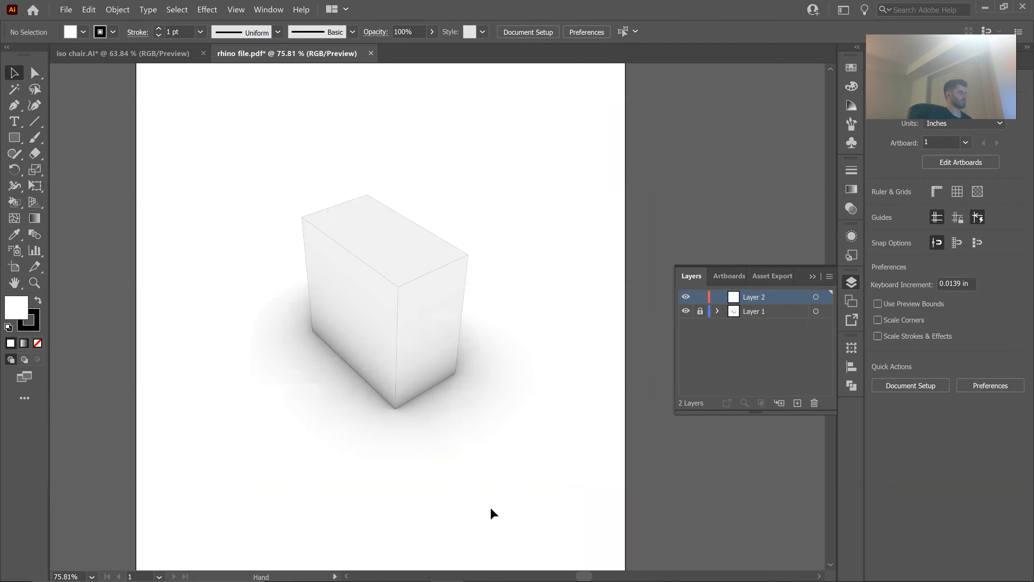
# Switch to Photoshop and open the texture image Example-of-Material-Texture-Burlap-Source-of-Image.png from the ARC100 folder.
pyautogui.moveTo(484, 565)
pyautogui.moveTo(413, 568)
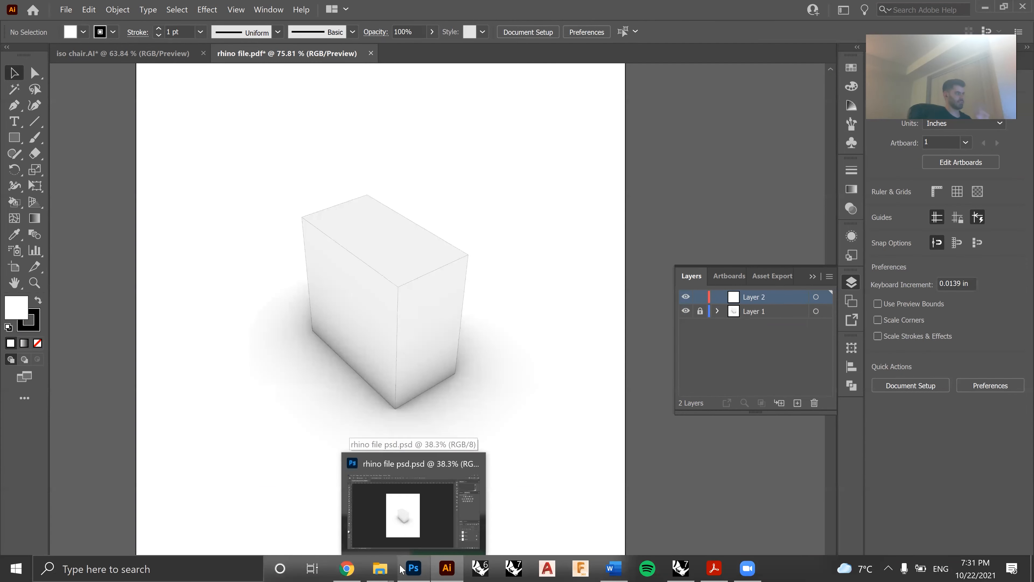
pyautogui.moveTo(459, 324); pyautogui.dragTo(478, 379)
pyautogui.moveTo(590, 387); pyautogui.dragTo(561, 345)
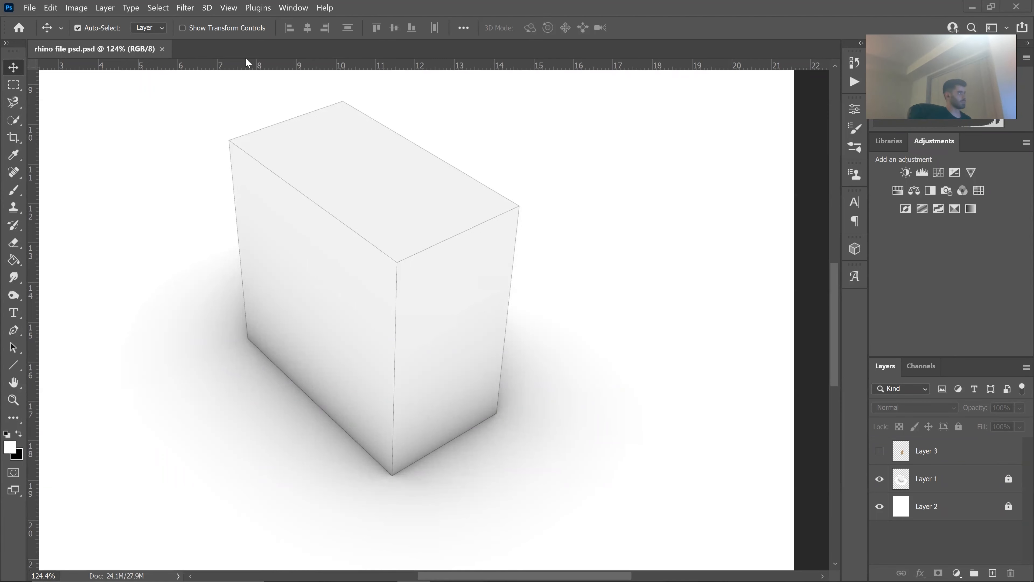
pyautogui.click(36, 5)
pyautogui.click(41, 30)
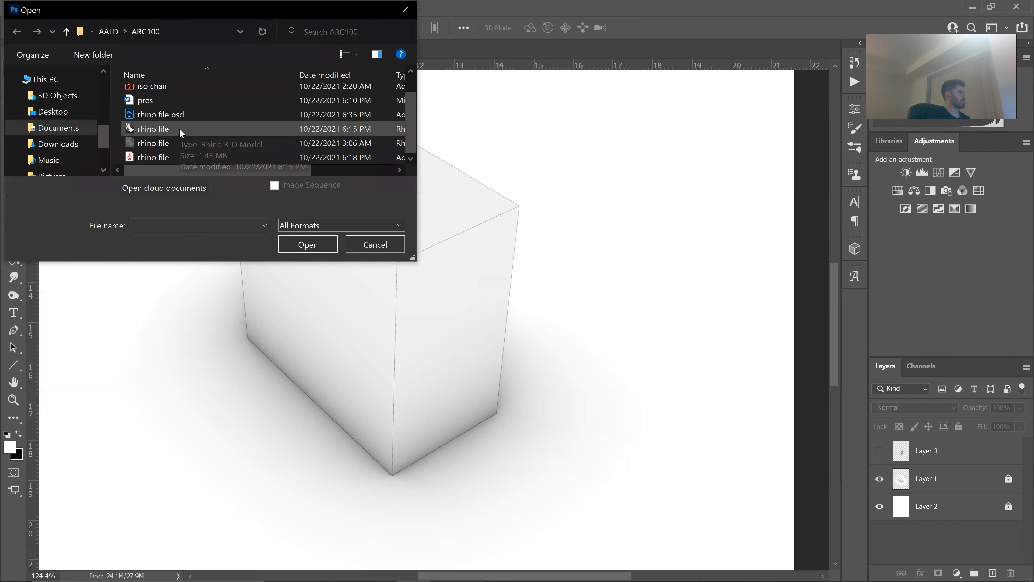
pyautogui.click(212, 96)
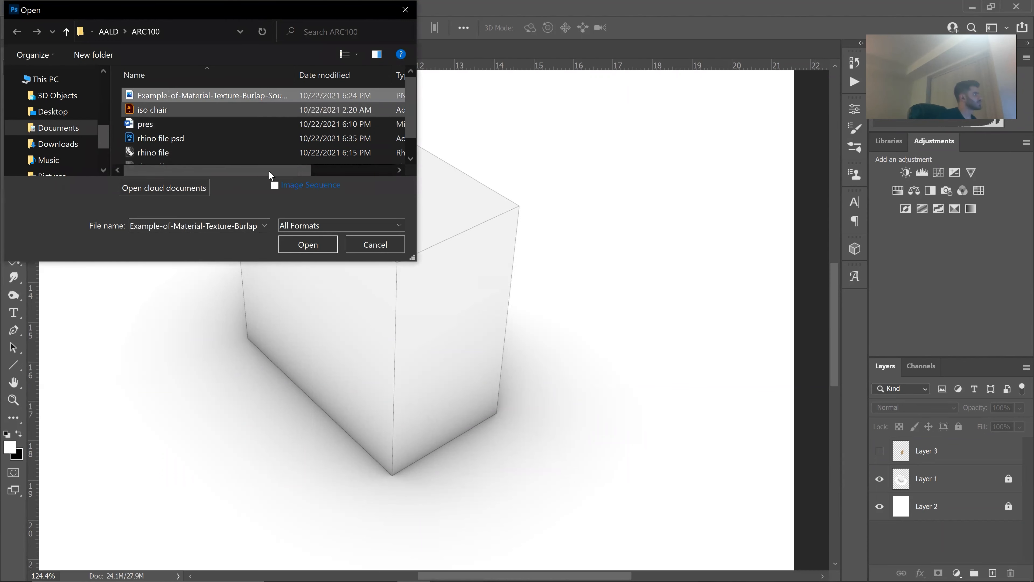
pyautogui.click(321, 249)
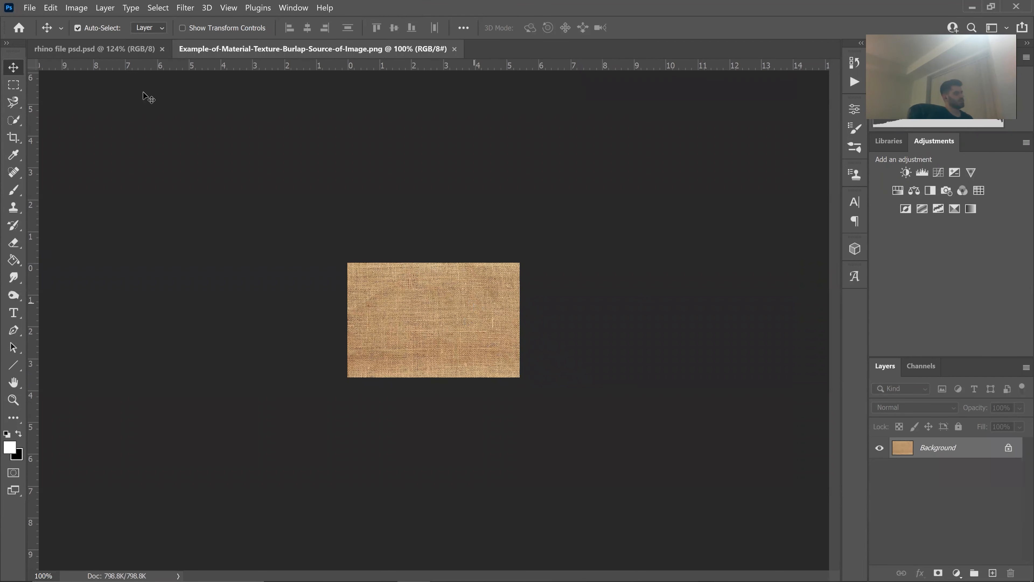
# Bring the burlap texture into rhino file psd.psd as a new layer and position it over the box's top face.
pyautogui.moveTo(467, 356); pyautogui.dragTo(634, 371)
pyautogui.moveTo(524, 270); pyautogui.dragTo(602, 297)
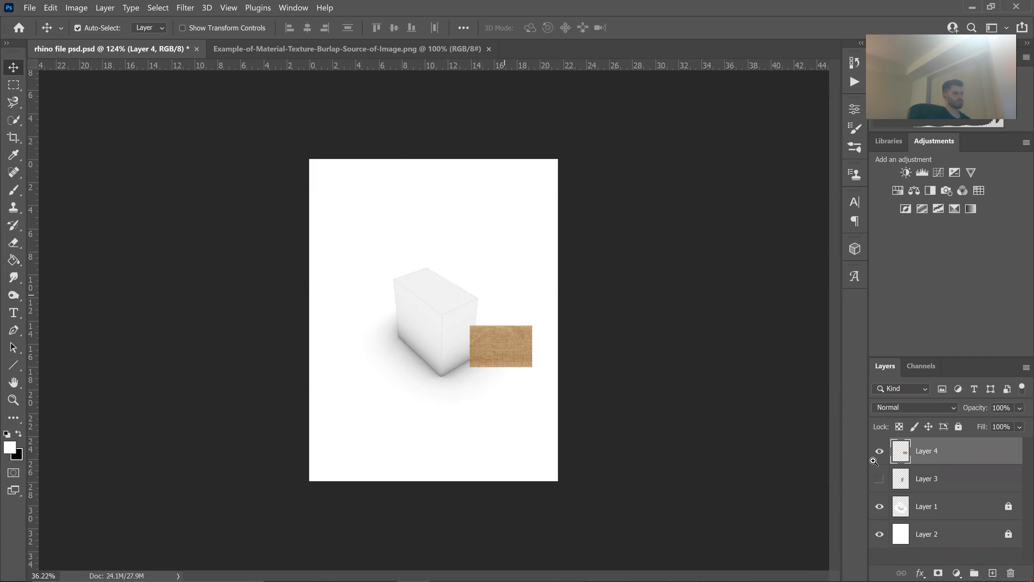
pyautogui.moveTo(484, 343); pyautogui.dragTo(565, 363)
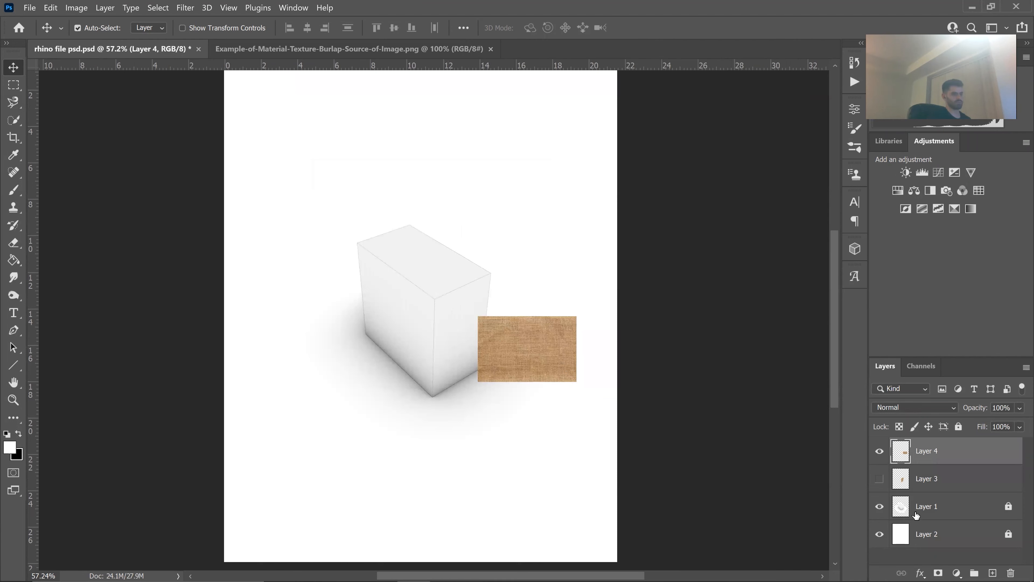
pyautogui.click(933, 514)
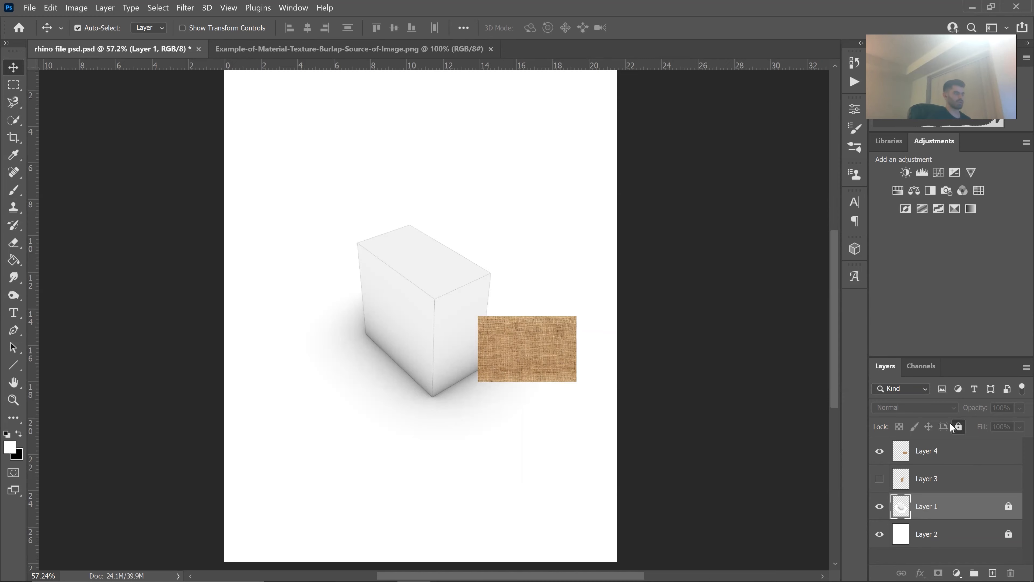
pyautogui.moveTo(511, 350); pyautogui.dragTo(618, 351)
pyautogui.keyDown('ctrl'); pyautogui.click(591, 345); pyautogui.keyUp('ctrl')
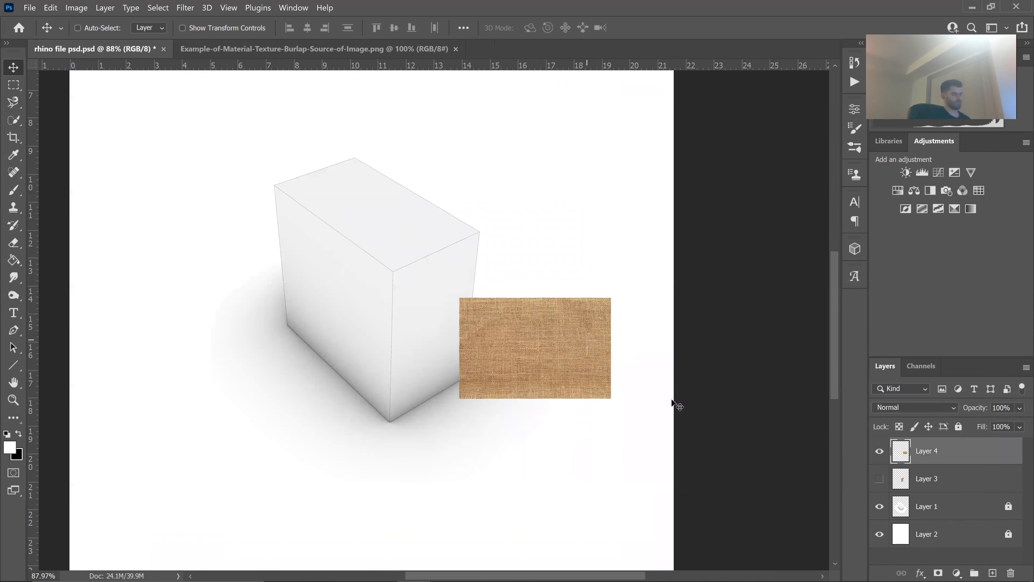
pyautogui.moveTo(531, 340); pyautogui.dragTo(397, 227)
# Free-transform the burlap layer, distorting its two lower corners onto the front and right corners of the box's top face.
pyautogui.press('ctrl')
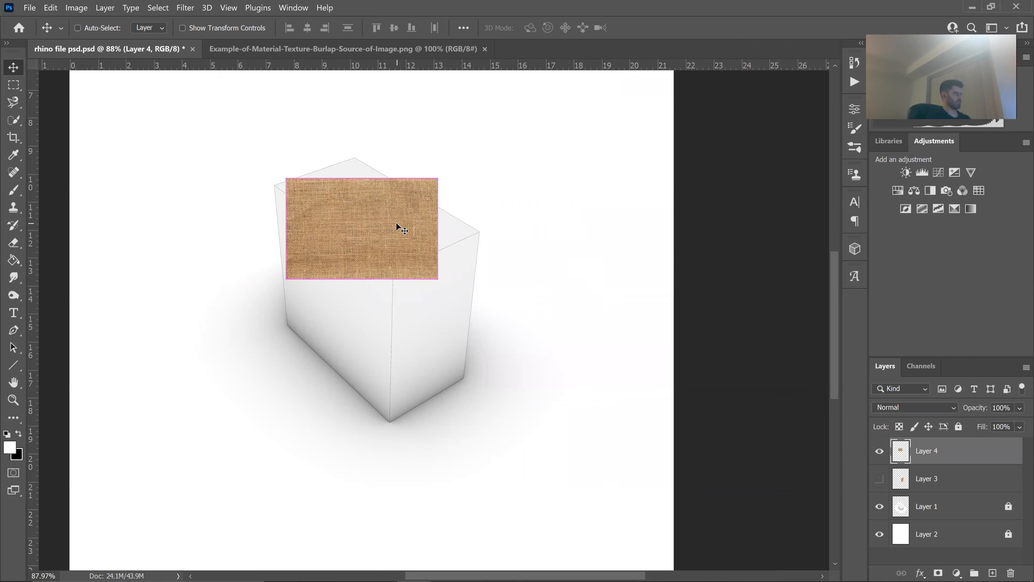
pyautogui.press('ctrl')
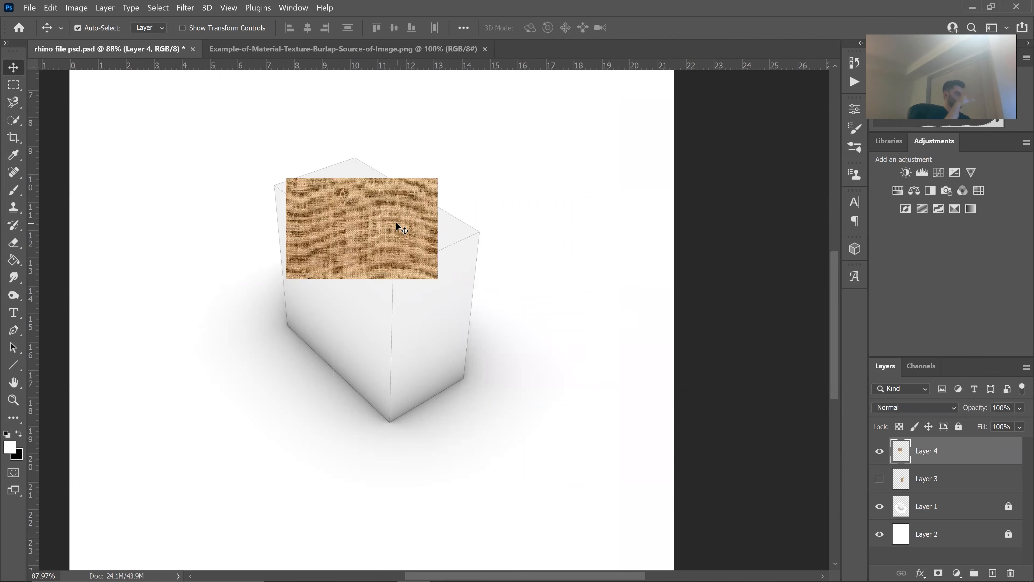
pyautogui.hotkey('ctrl', 't')
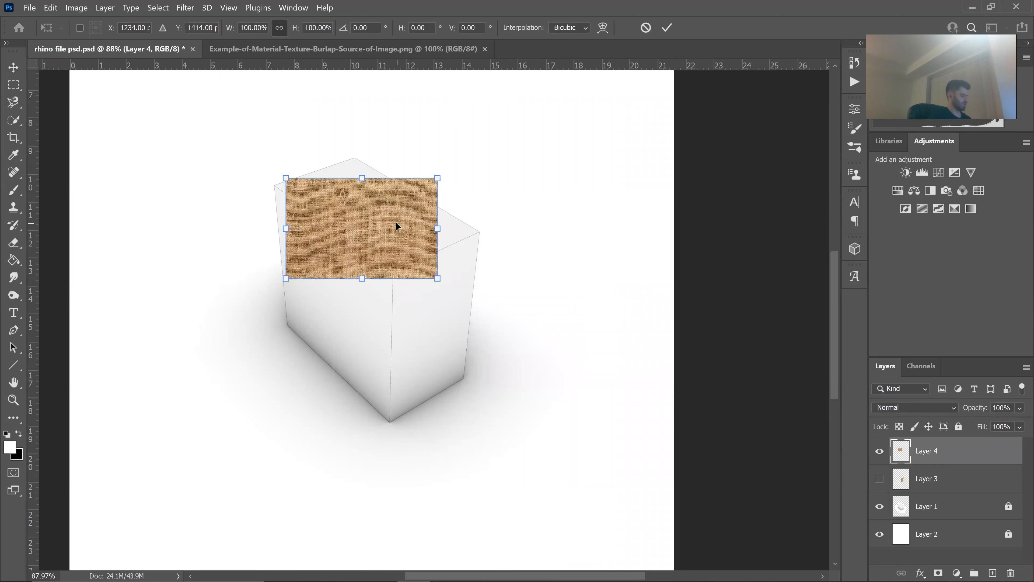
pyautogui.scroll(8, 376, 218)
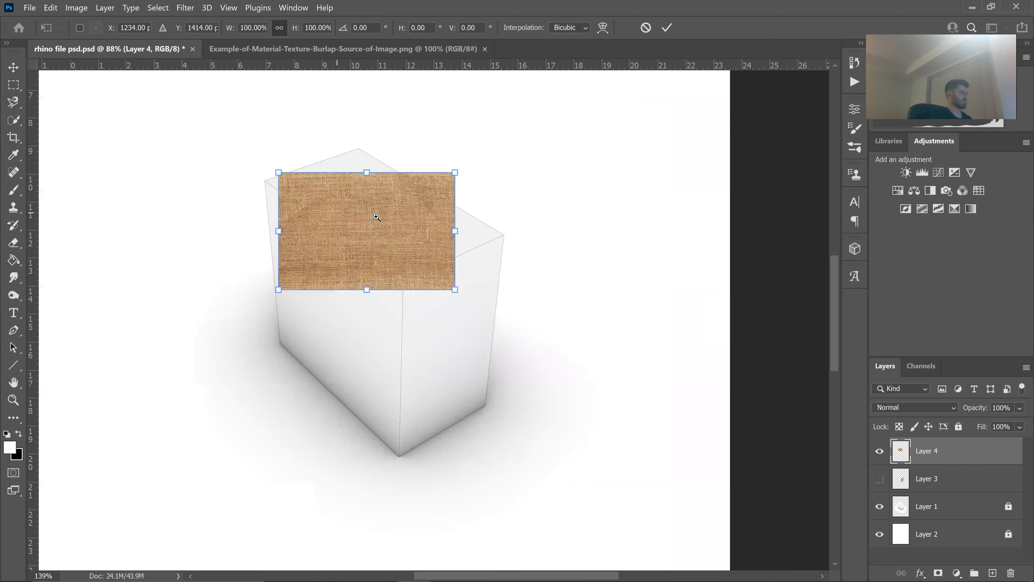
pyautogui.scroll(-2, 645, 127)
pyautogui.moveTo(564, 168); pyautogui.dragTo(564, 169)
pyautogui.hotkey('ctrl', 'z')
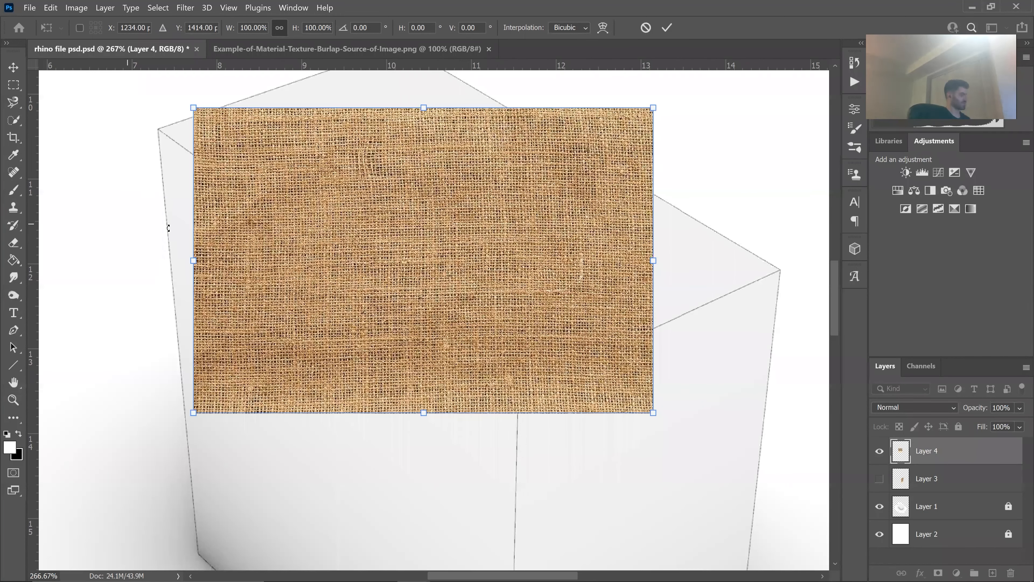
pyautogui.moveTo(193, 413); pyautogui.dragTo(256, 413)
pyautogui.moveTo(534, 369); pyautogui.dragTo(516, 397)
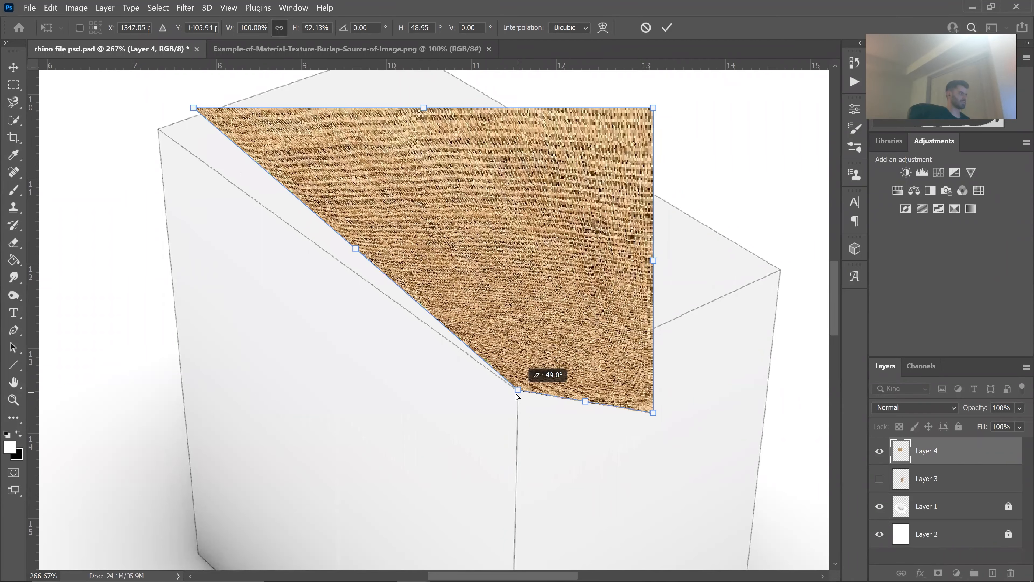
pyautogui.moveTo(676, 433); pyautogui.dragTo(708, 353)
pyautogui.moveTo(753, 297); pyautogui.dragTo(790, 269)
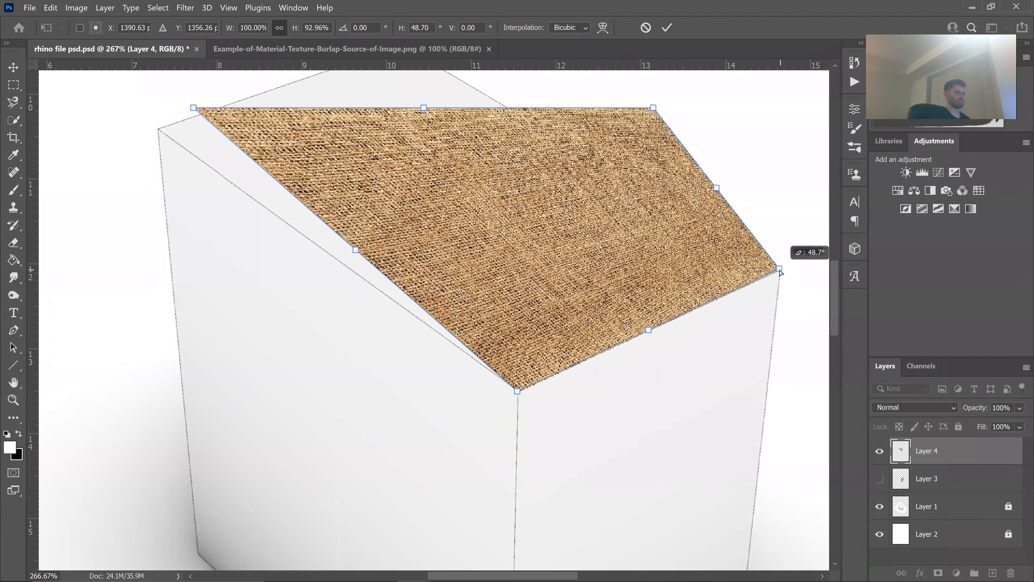
# Distort the burlap's two upper corners onto the left and back corners of the box's top face.
pyautogui.moveTo(197, 115); pyautogui.dragTo(156, 130)
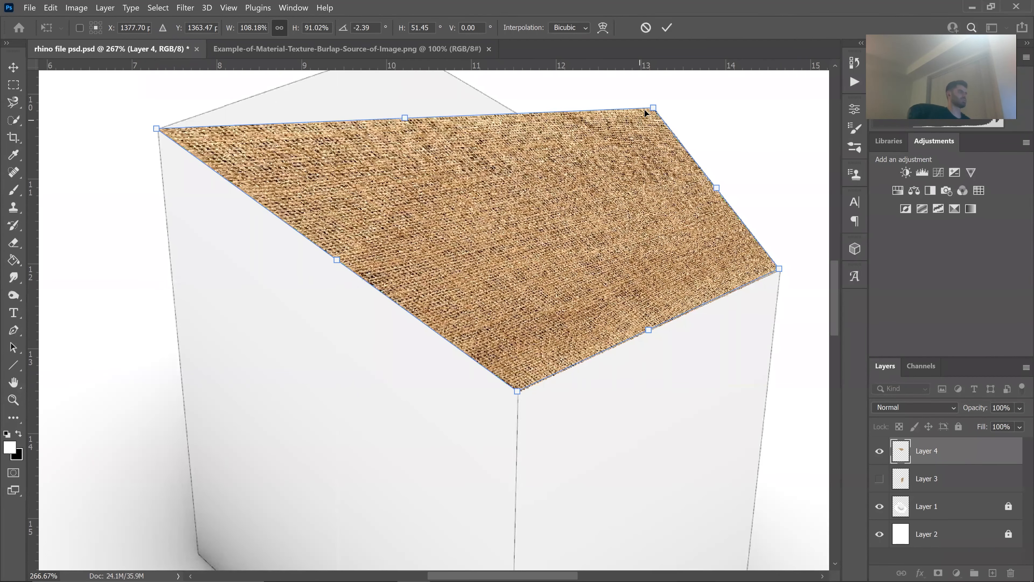
pyautogui.moveTo(438, 102); pyautogui.dragTo(483, 198)
pyautogui.moveTo(692, 175); pyautogui.dragTo(423, 140)
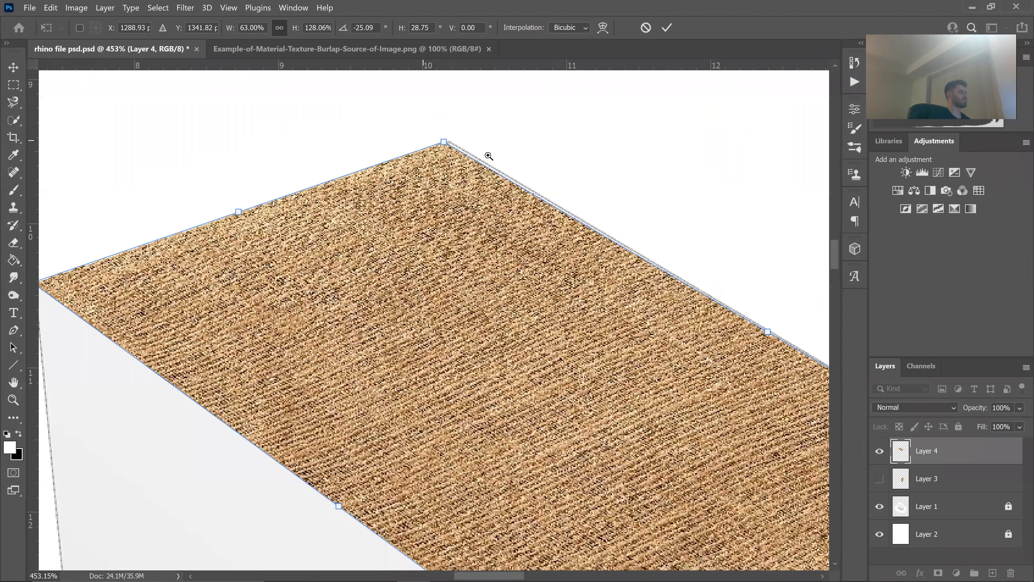
pyautogui.moveTo(682, 165); pyautogui.dragTo(751, 173)
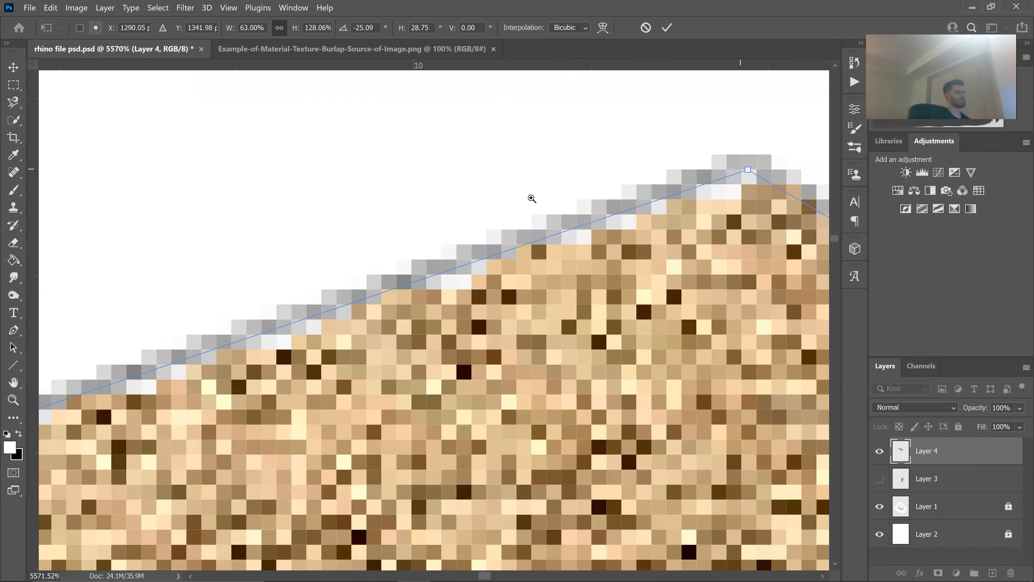
# Fine-tune the burlap's left, front and right corners against the box edges and apply the transformation.
pyautogui.moveTo(545, 175); pyautogui.dragTo(425, 154)
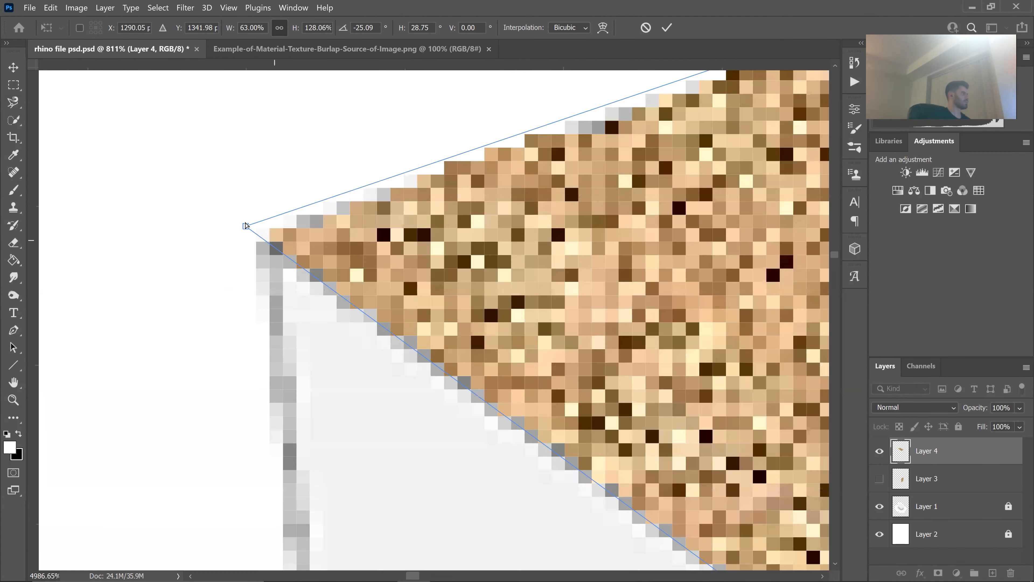
pyautogui.moveTo(249, 227); pyautogui.dragTo(289, 241)
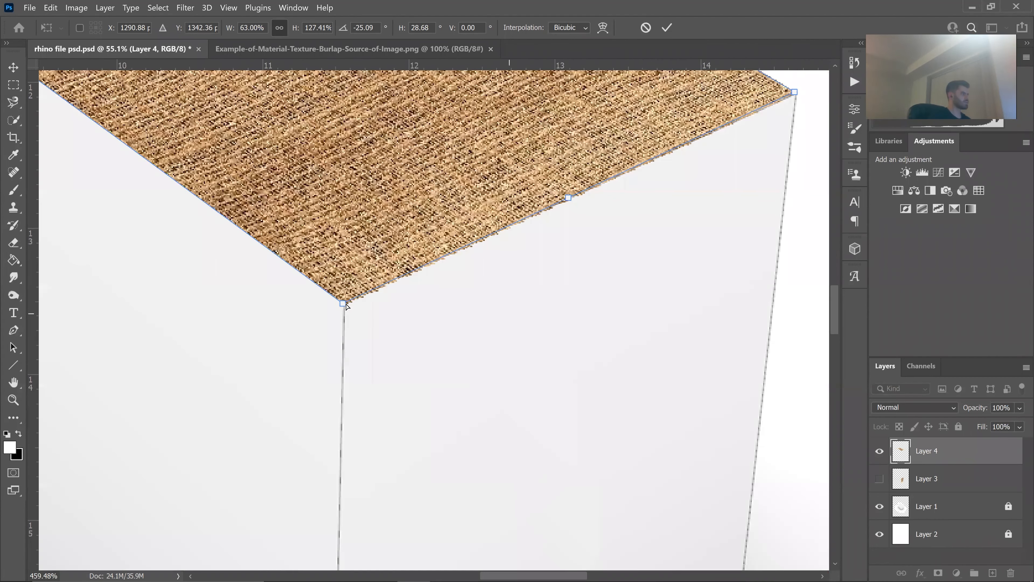
pyautogui.moveTo(344, 301); pyautogui.dragTo(347, 299)
pyautogui.moveTo(683, 272); pyautogui.dragTo(537, 353)
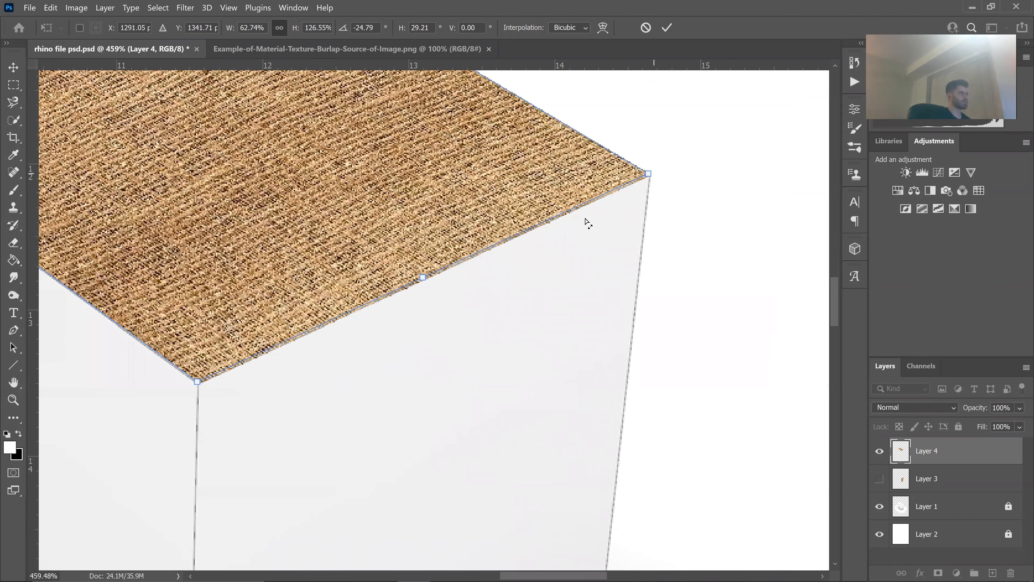
pyautogui.moveTo(594, 218)
pyautogui.mouseDown()
pyautogui.moveTo(652, 218)
pyautogui.moveTo(578, 215)
pyautogui.mouseUp()
pyautogui.scroll(-10, 633, 197)
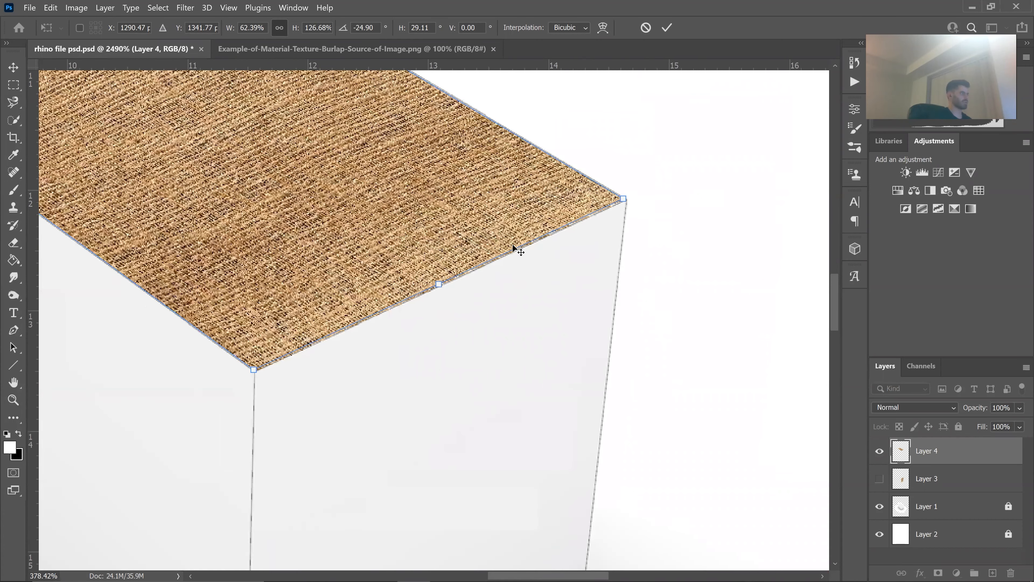
pyautogui.press('Return')
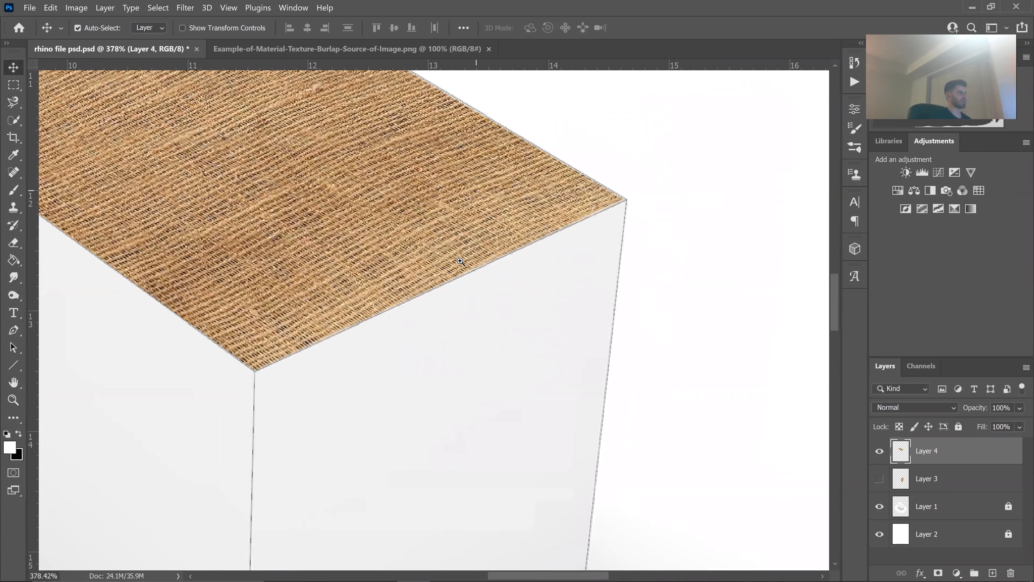
# Show the side-face burlap on Layer 3 and hide Layer 1 and Layer 2.
pyautogui.scroll(-8, 460, 261)
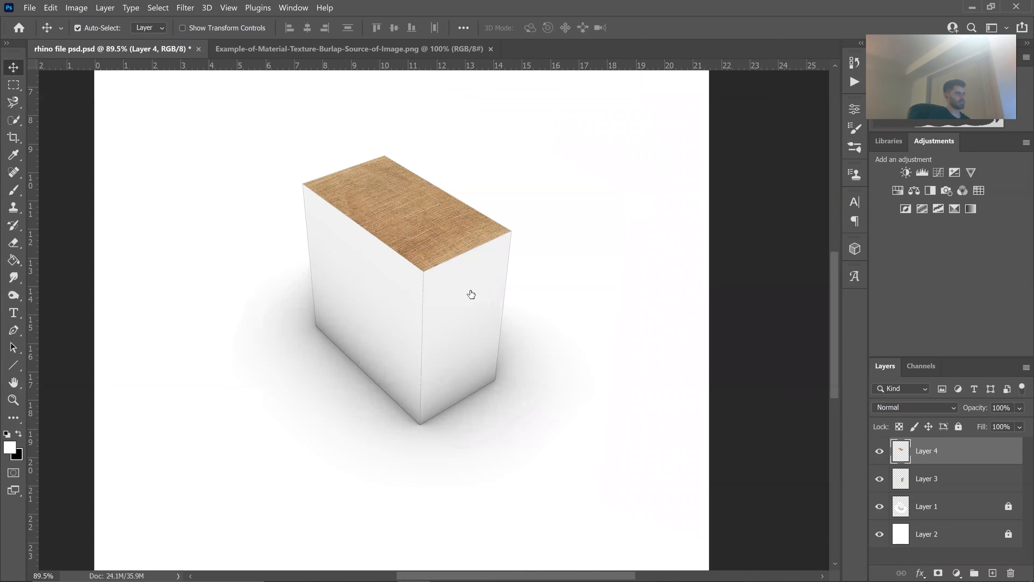
pyautogui.scroll(-2, 444, 287)
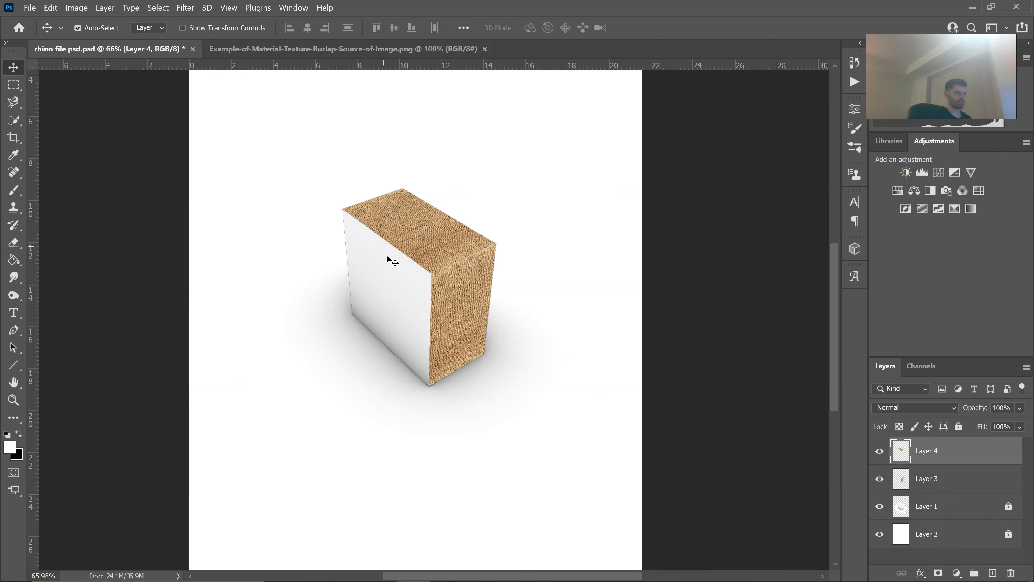
pyautogui.click(880, 506)
pyautogui.click(881, 534)
pyautogui.click(880, 536)
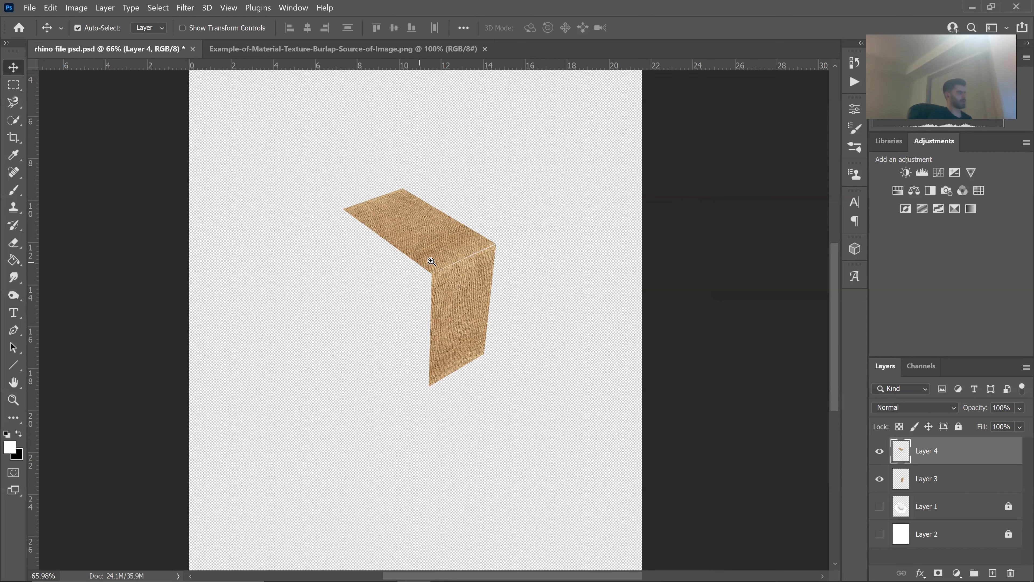
# Save rhino file psd.psd with only the two burlap faces visible on a transparent background.
pyautogui.scroll(3, 419, 272)
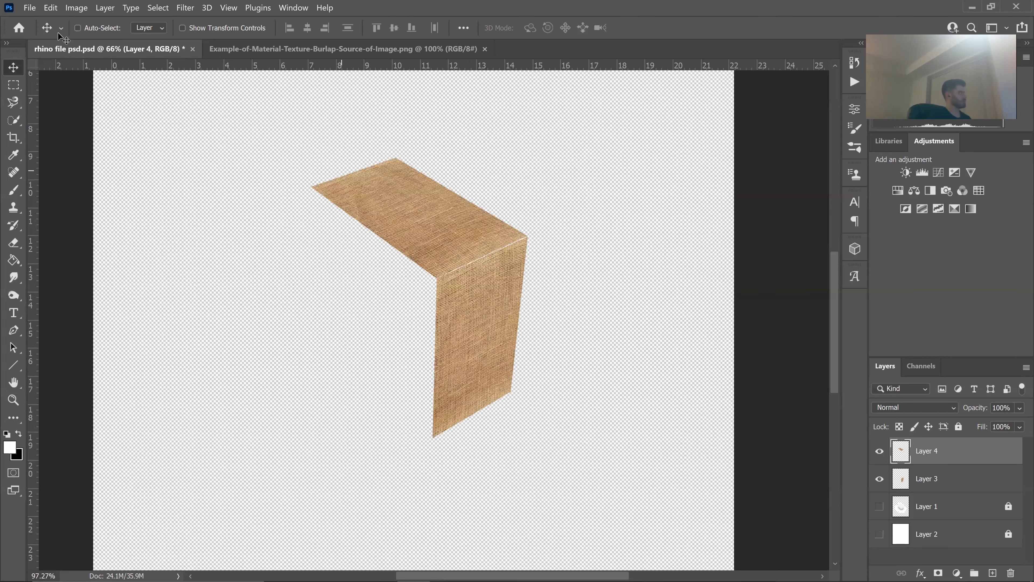
pyautogui.scroll(-3, 473, 185)
pyautogui.hotkey('alt', 'f')
pyautogui.click(471, 182)
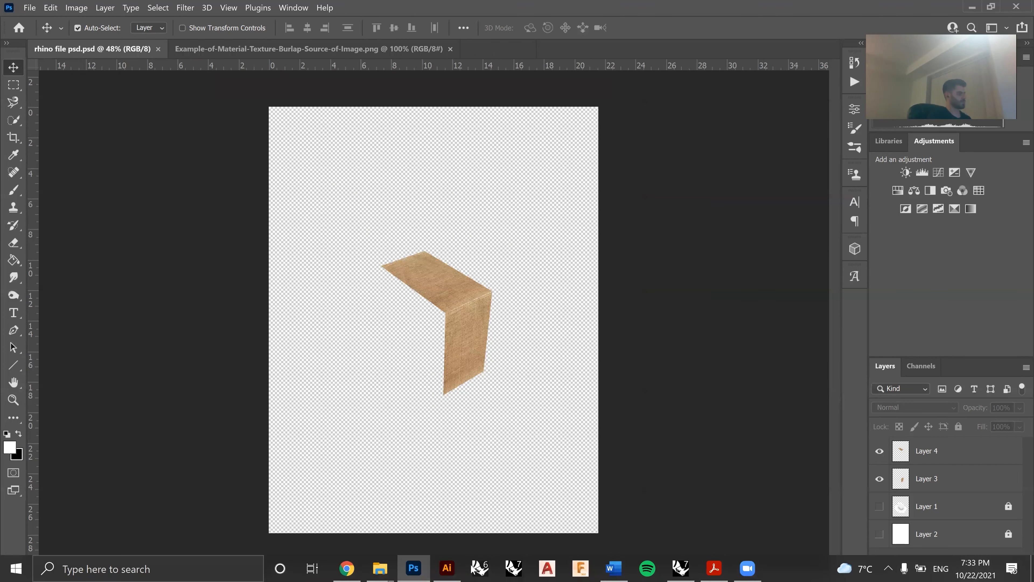
# Switch to Illustrator's rhino file.pdf, add a new layer above the others and delete the empty Layer 2.
pyautogui.click(451, 568)
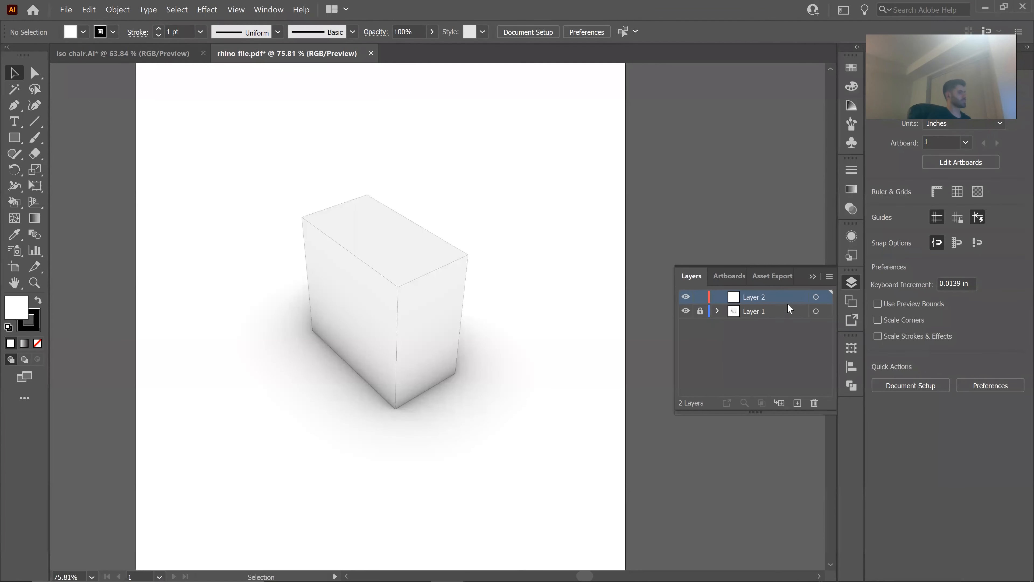
pyautogui.click(797, 402)
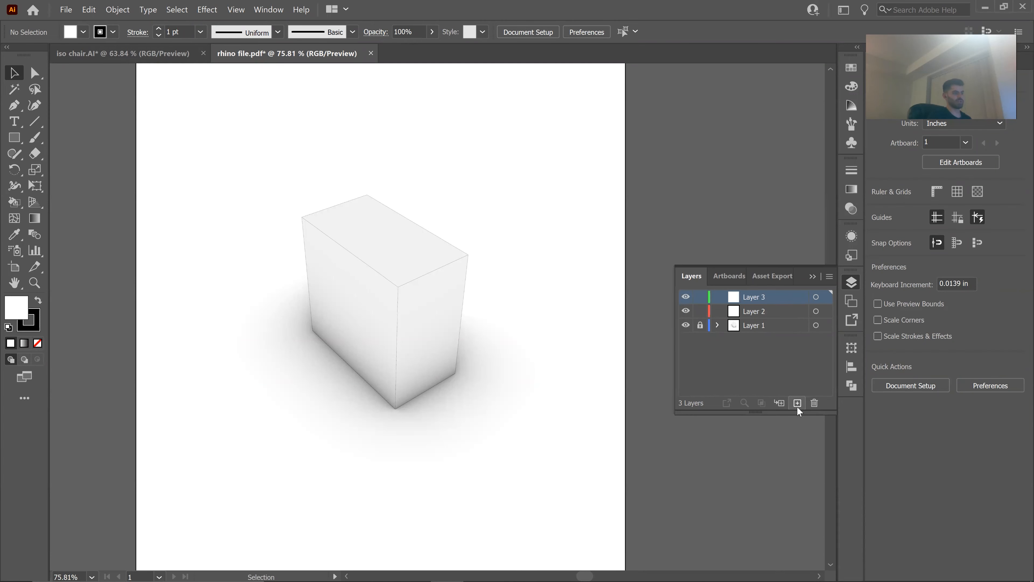
pyautogui.click(777, 312)
pyautogui.click(814, 403)
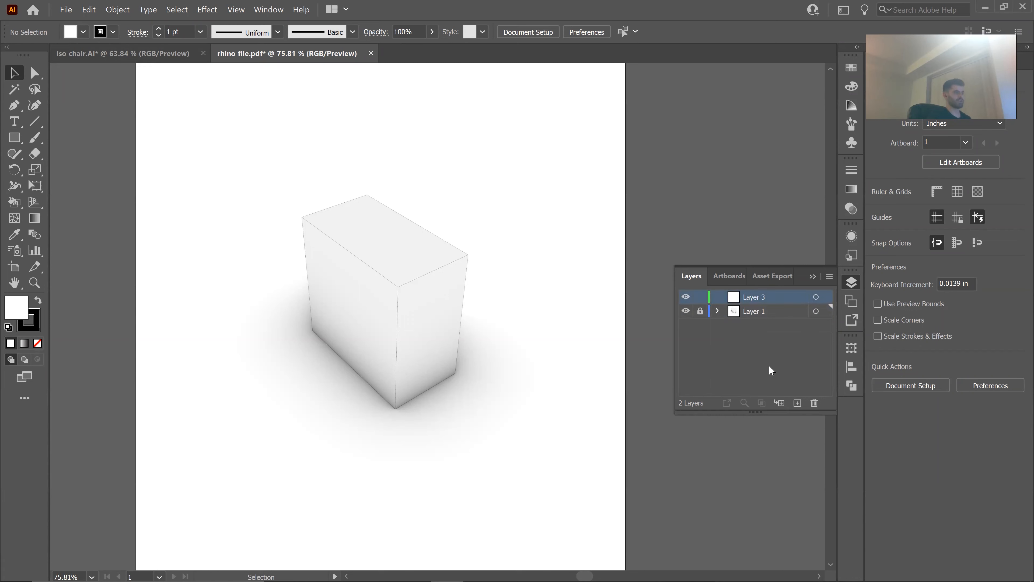
# Target Layer 3 and choose rhino file psd from the AALD > ARC100 folder as the image to place.
pyautogui.click(65, 9)
pyautogui.click(815, 297)
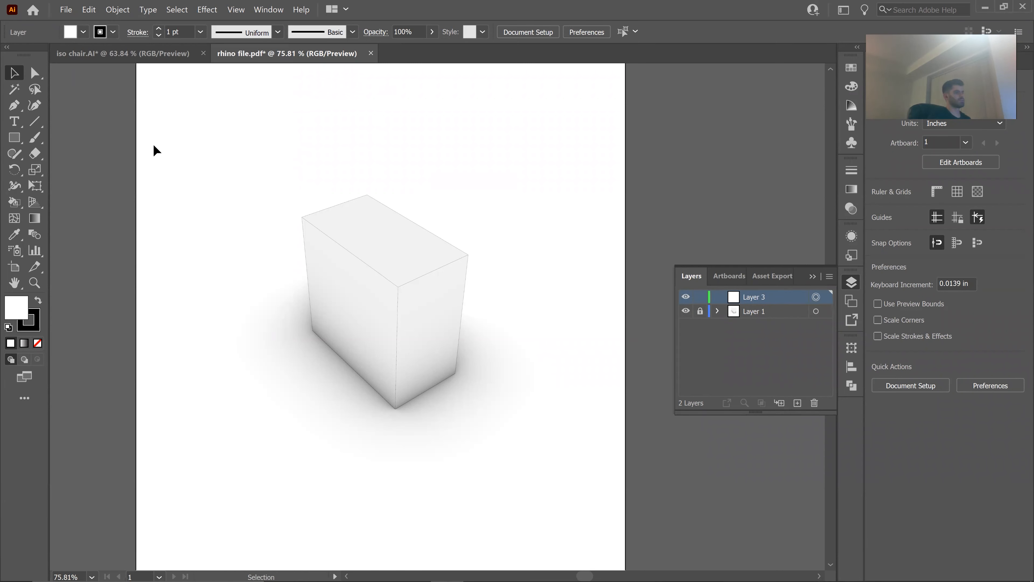
pyautogui.click(65, 10)
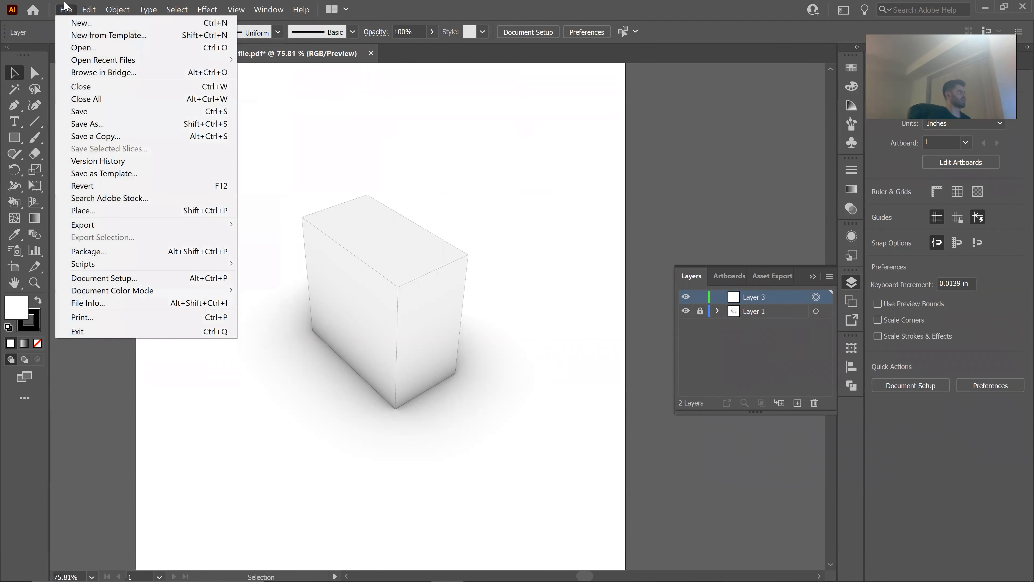
pyautogui.click(83, 211)
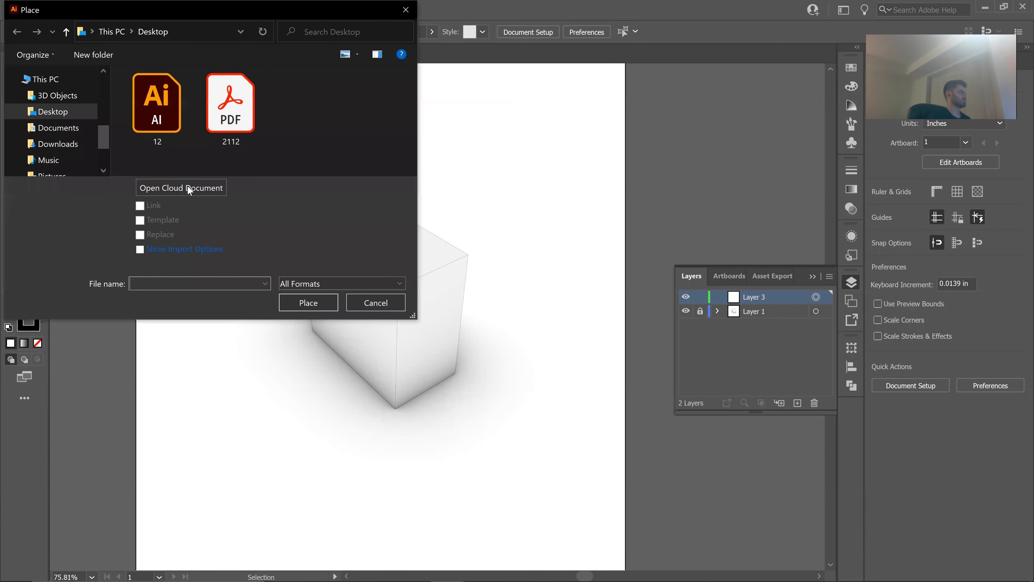
pyautogui.click(63, 127)
pyautogui.doubleClick(180, 139)
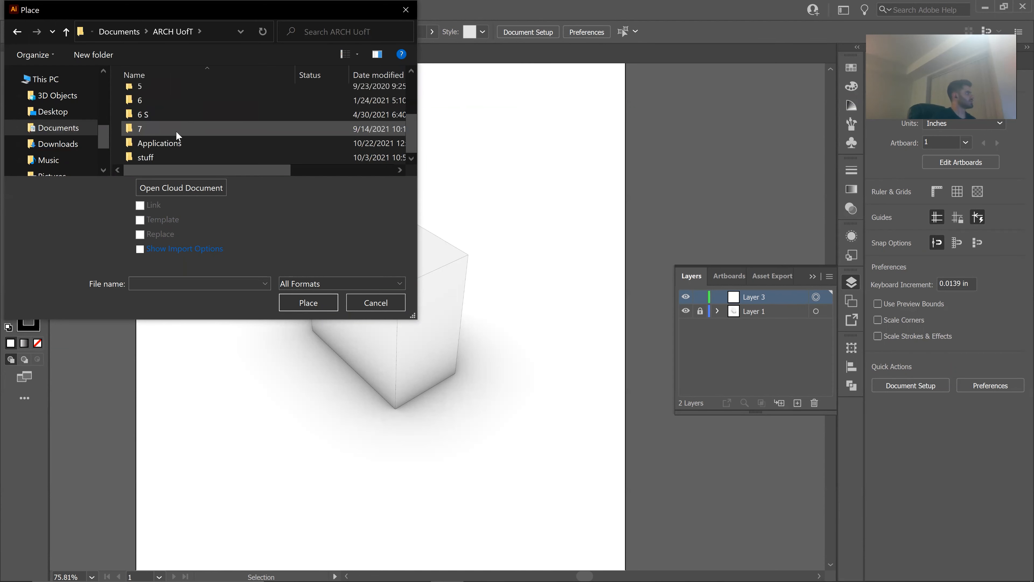
pyautogui.doubleClick(178, 138)
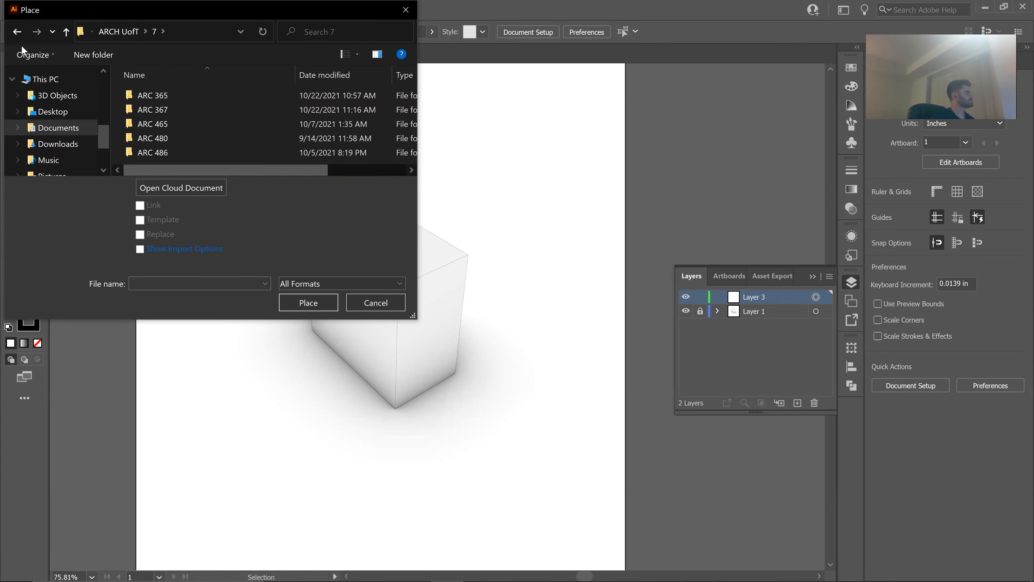
pyautogui.doubleClick(172, 145)
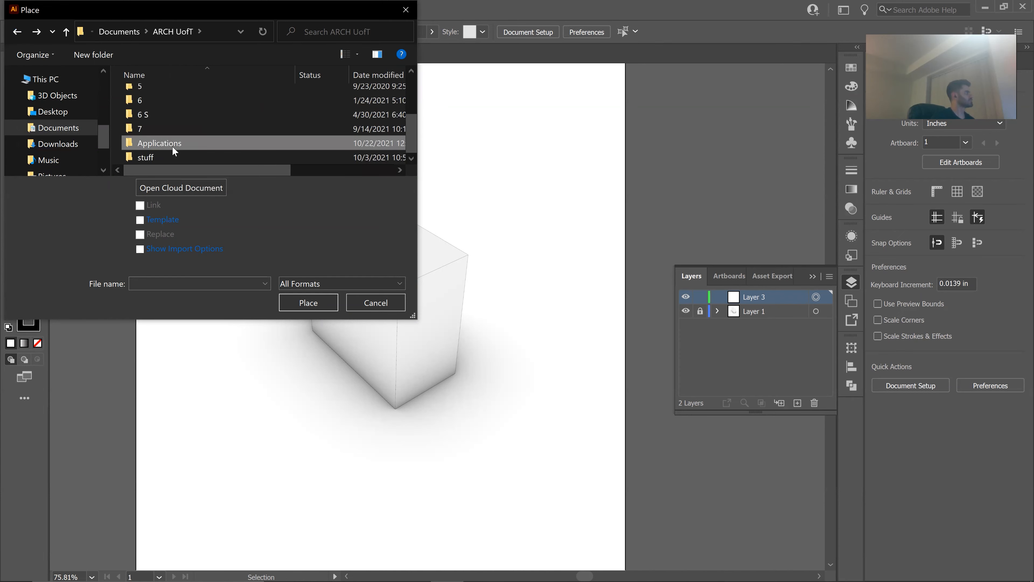
pyautogui.doubleClick(160, 97)
pyautogui.doubleClick(164, 95)
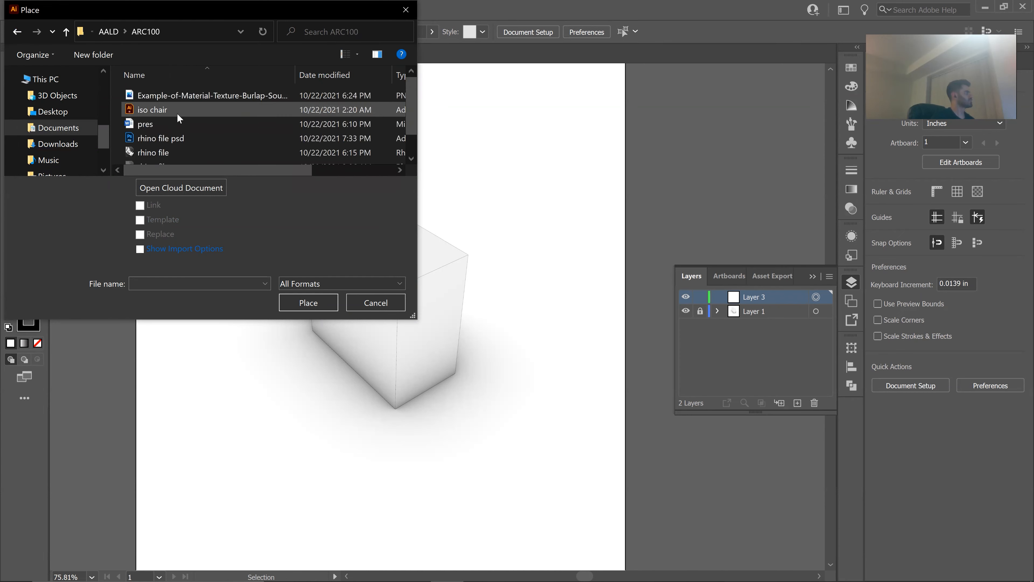
pyautogui.scroll(-1, 170, 122)
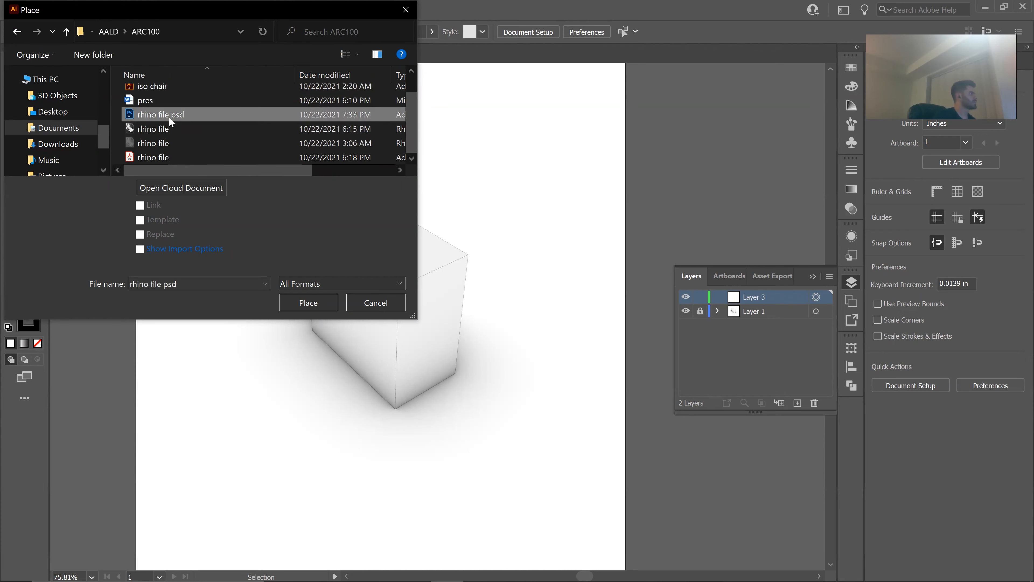
pyautogui.doubleClick(170, 127)
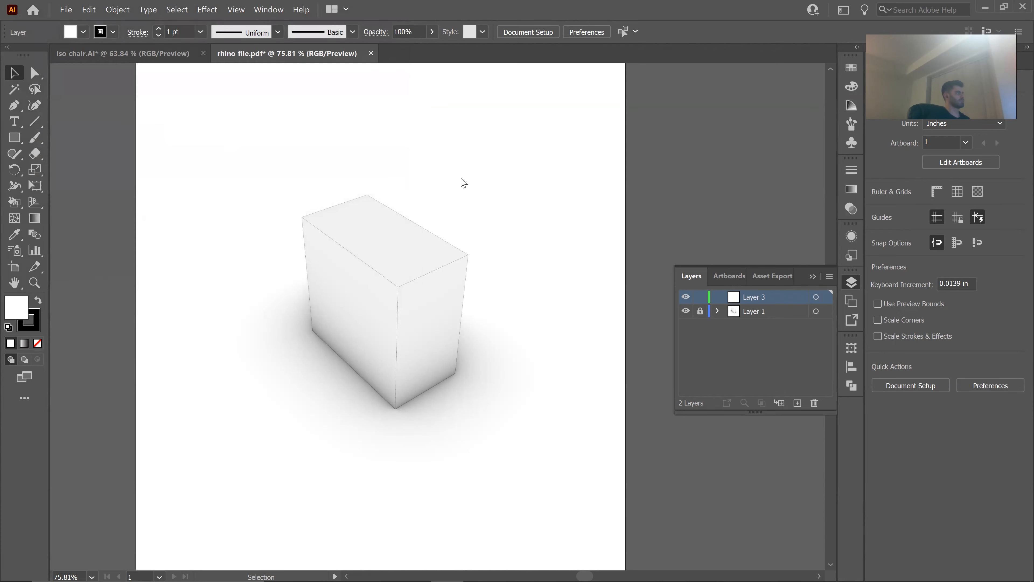
# Place the burlap image across the full artboard from corner to corner, then lock Layer 3.
pyautogui.moveTo(469, 169); pyautogui.dragTo(365, 181)
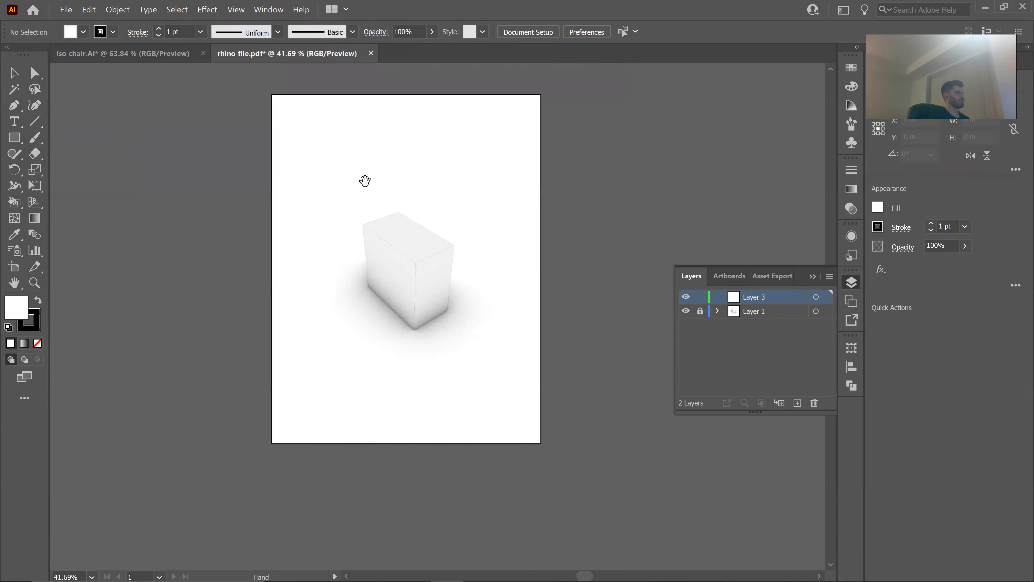
pyautogui.moveTo(272, 94); pyautogui.dragTo(541, 444)
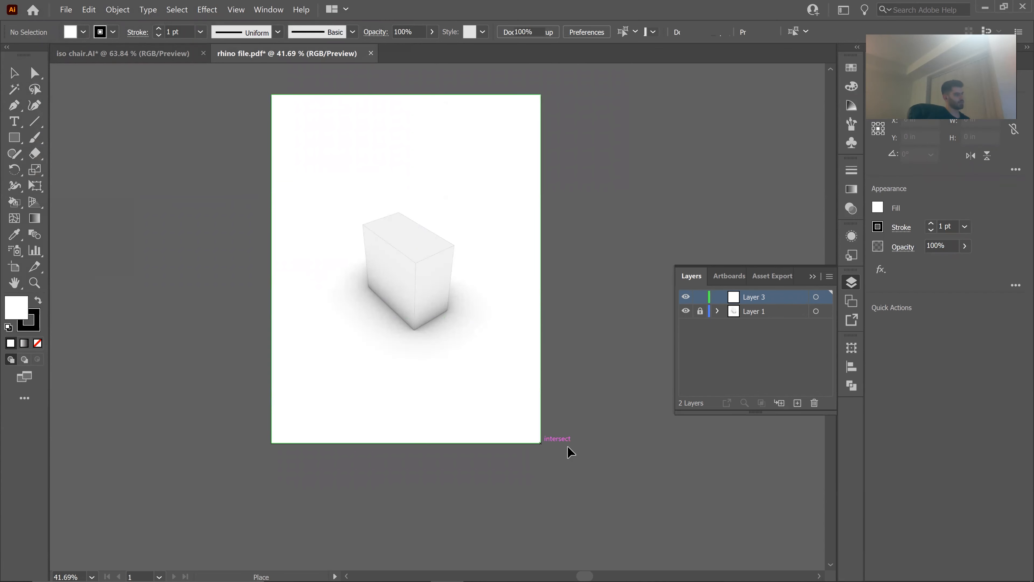
pyautogui.moveTo(473, 293); pyautogui.dragTo(567, 287)
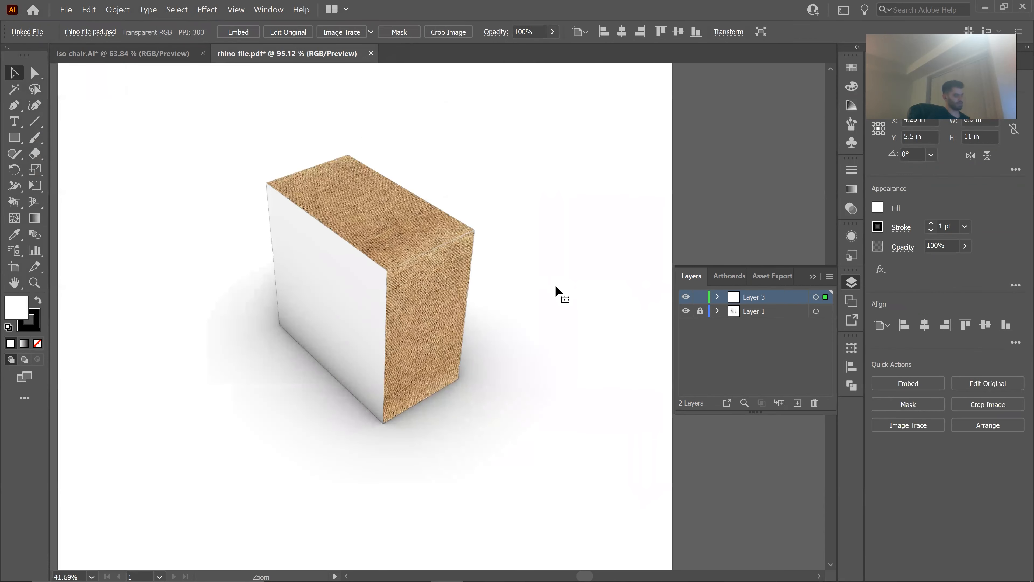
pyautogui.press('Return')
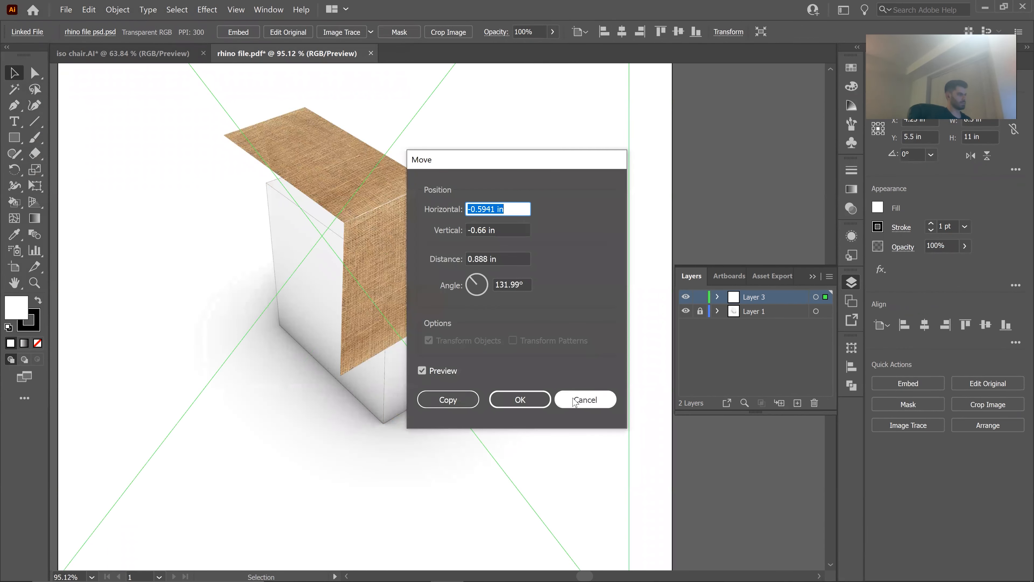
pyautogui.click(585, 399)
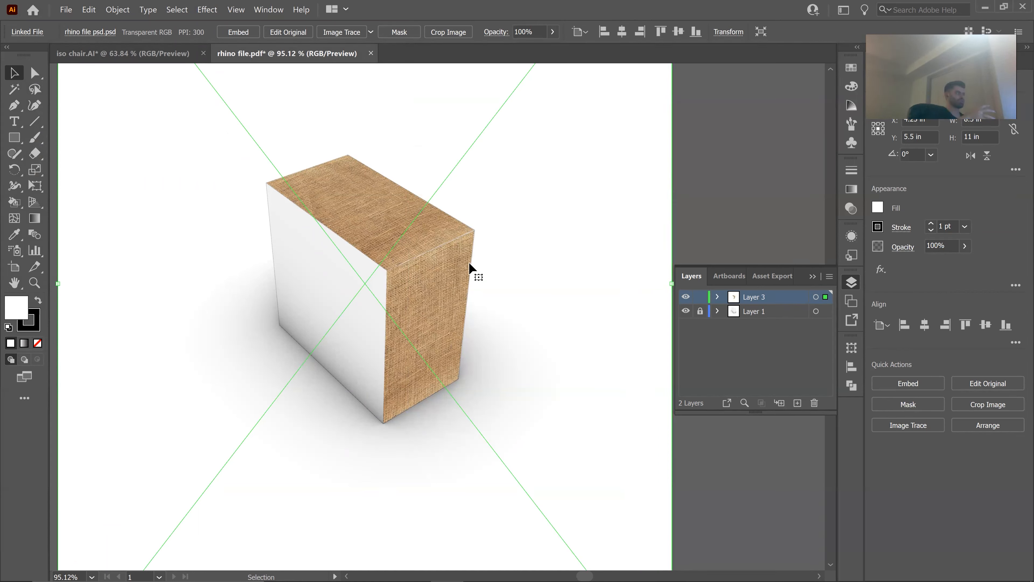
pyautogui.click(700, 297)
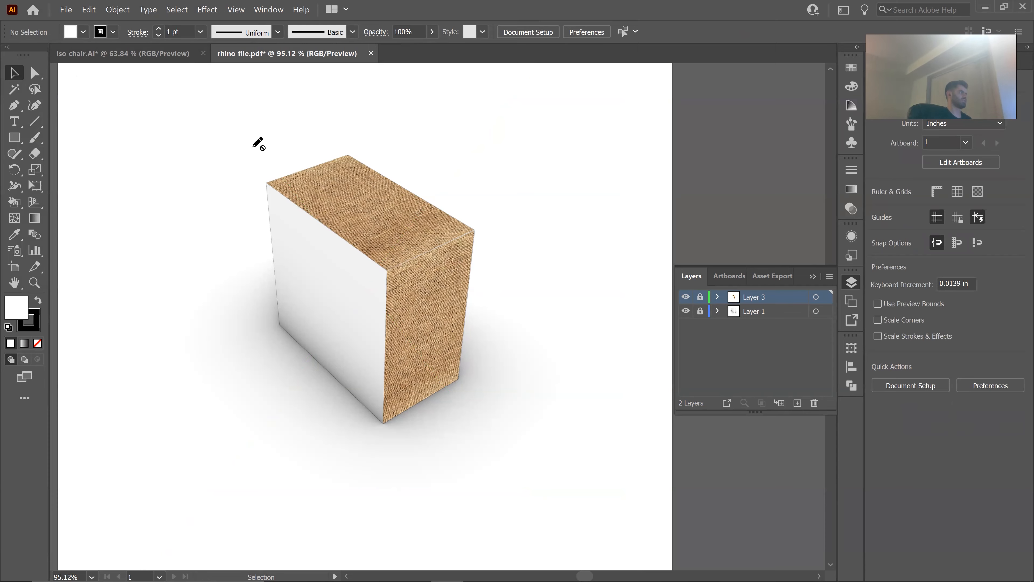
# Switch to Photoshop's rhino file psd.psd and show Layer 2 and Layer 1 behind the burlap faces.
pyautogui.scroll(-2, 442, 208)
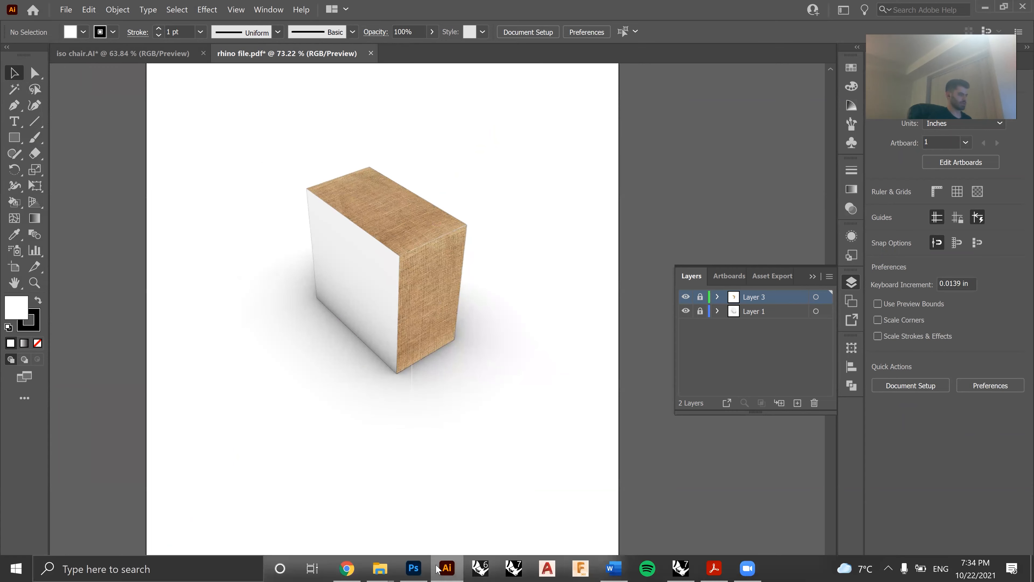
pyautogui.click(413, 568)
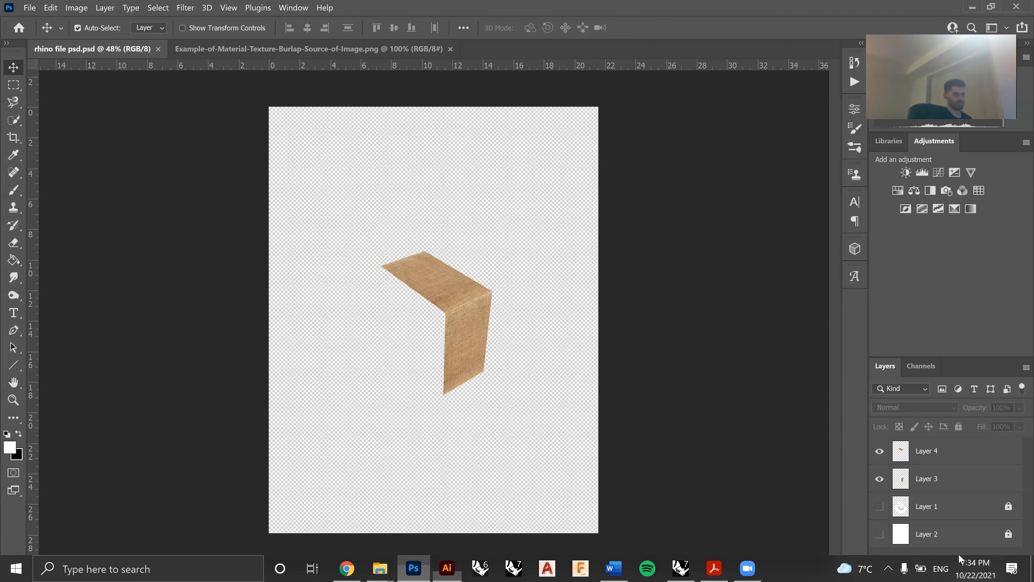
pyautogui.click(879, 533)
pyautogui.click(880, 505)
# Add a Brightness/Contrast adjustment layer above the burlap layers with brightness -53 and contrast 31.
pyautogui.click(957, 575)
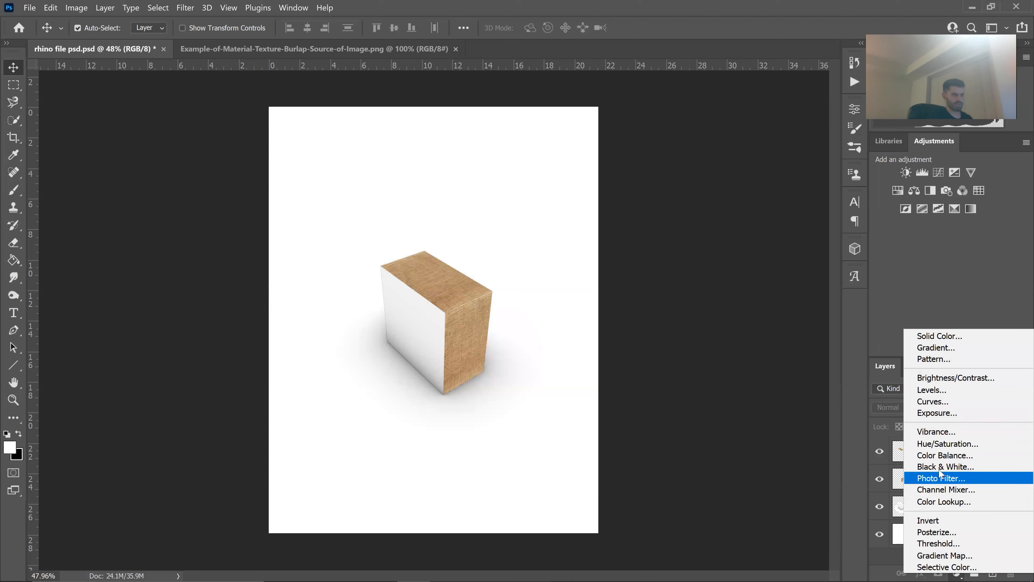
pyautogui.click(955, 378)
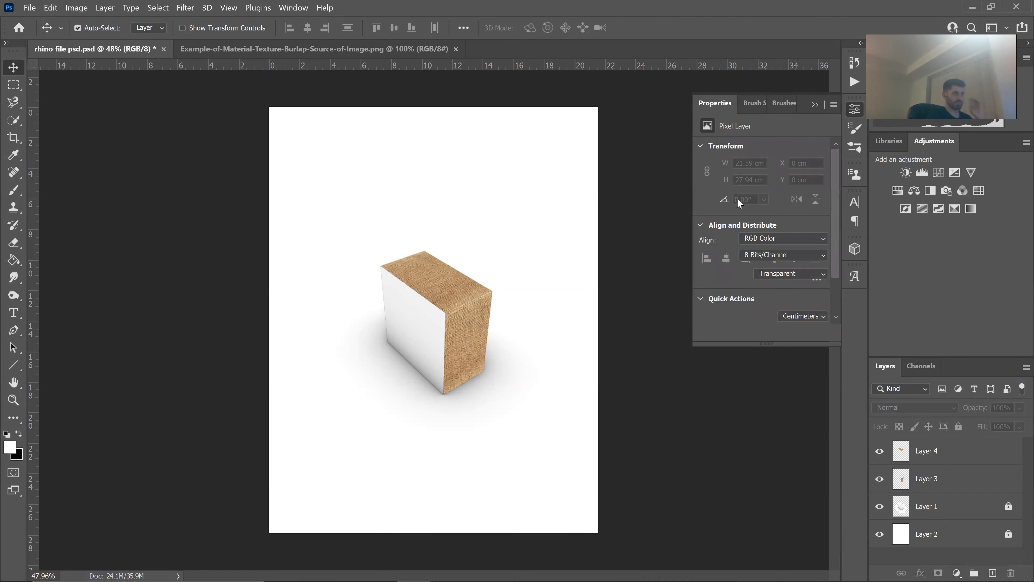
pyautogui.moveTo(762, 184); pyautogui.dragTo(805, 212)
pyautogui.moveTo(758, 185)
pyautogui.mouseDown()
pyautogui.moveTo(811, 192)
pyautogui.moveTo(740, 189)
pyautogui.mouseUp()
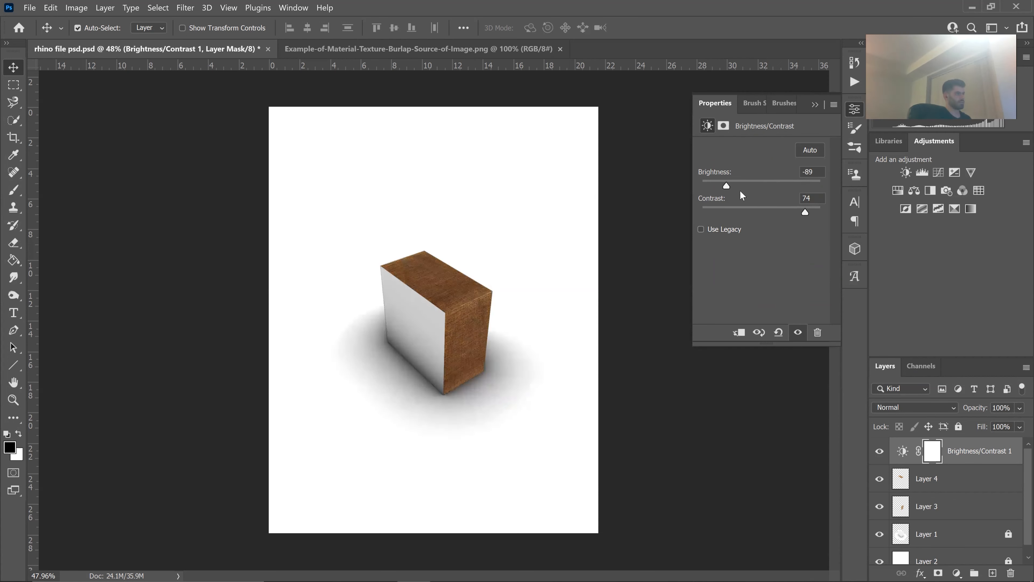
pyautogui.click(780, 217)
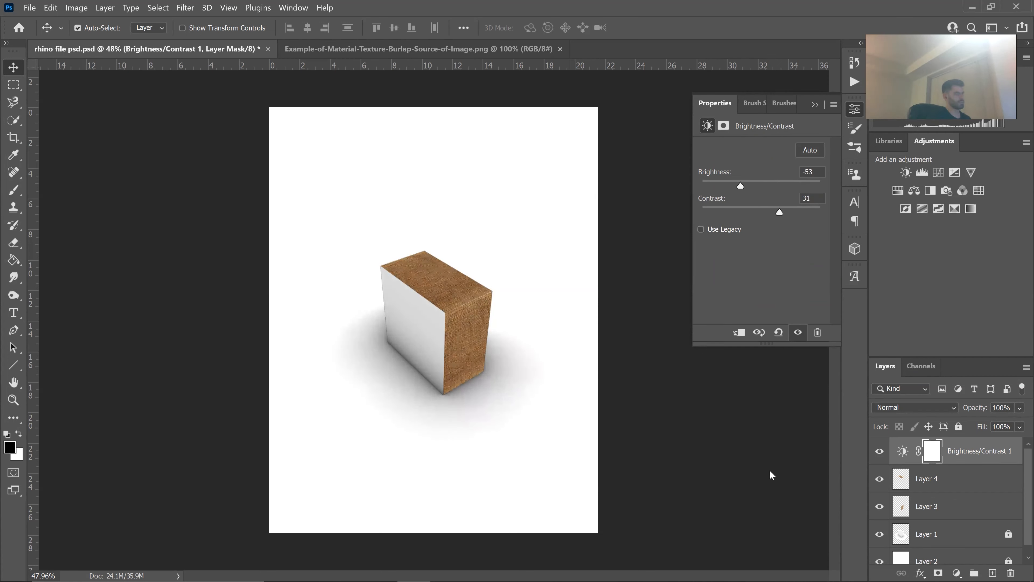
# Hide Layer 1 and Layer 2 again and save rhino file psd.psd with the darkened burlap faces.
pyautogui.moveTo(880, 531); pyautogui.dragTo(880, 562)
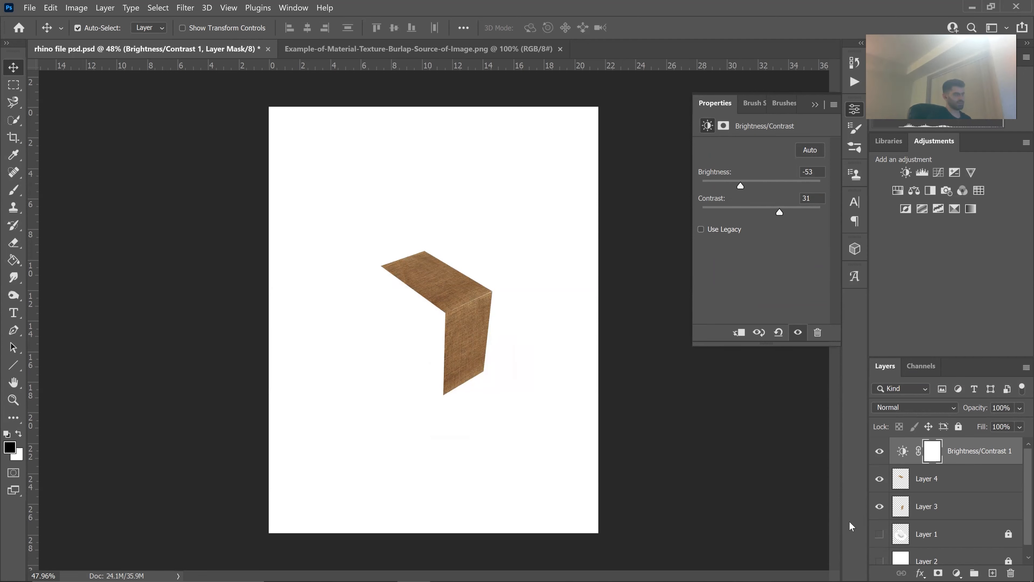
pyautogui.hotkey('ctrl', 's')
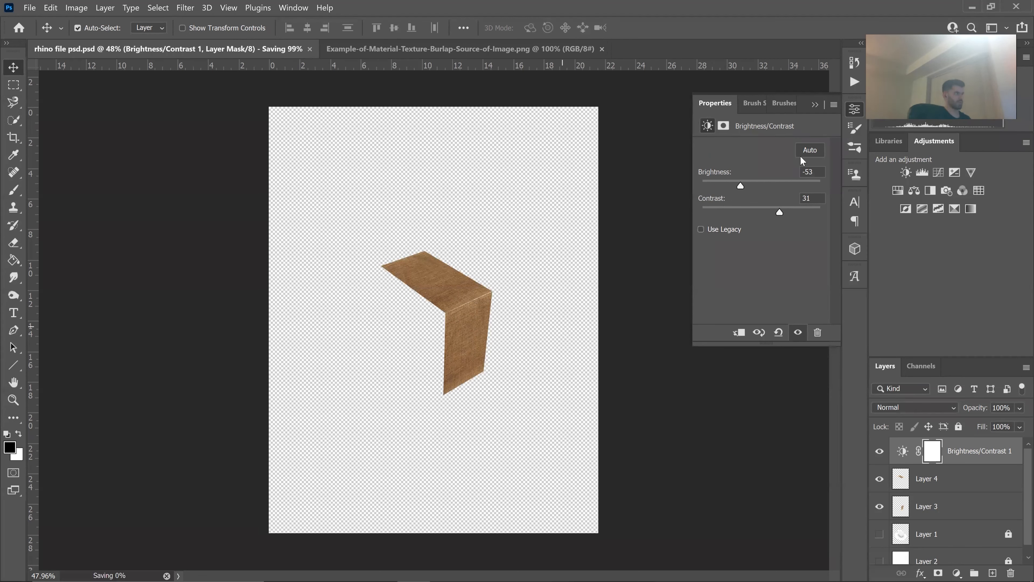
pyautogui.click(815, 104)
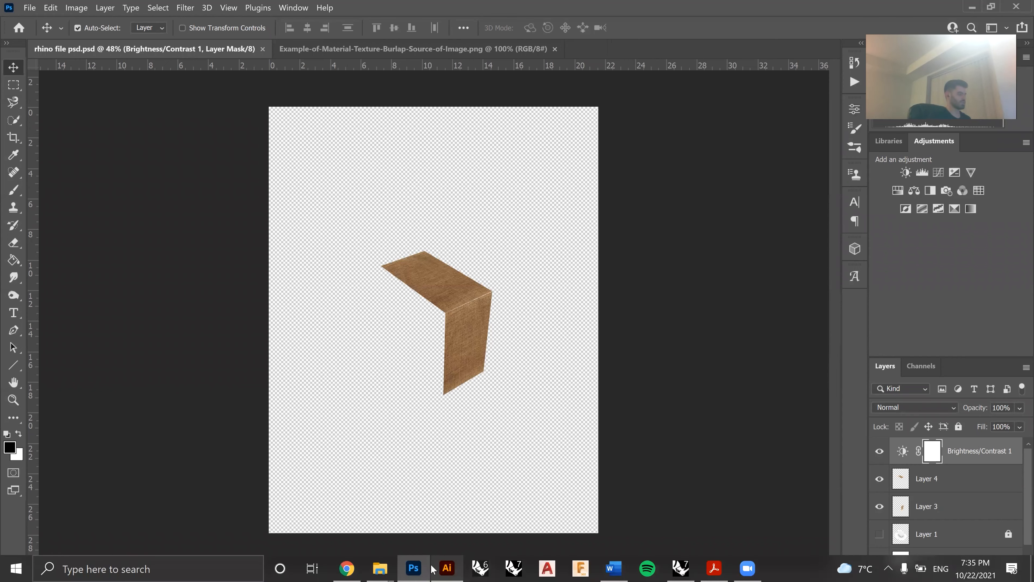
# Switch to Illustrator's rhino file.pdf and update the modified link to the burlap image.
pyautogui.click(447, 571)
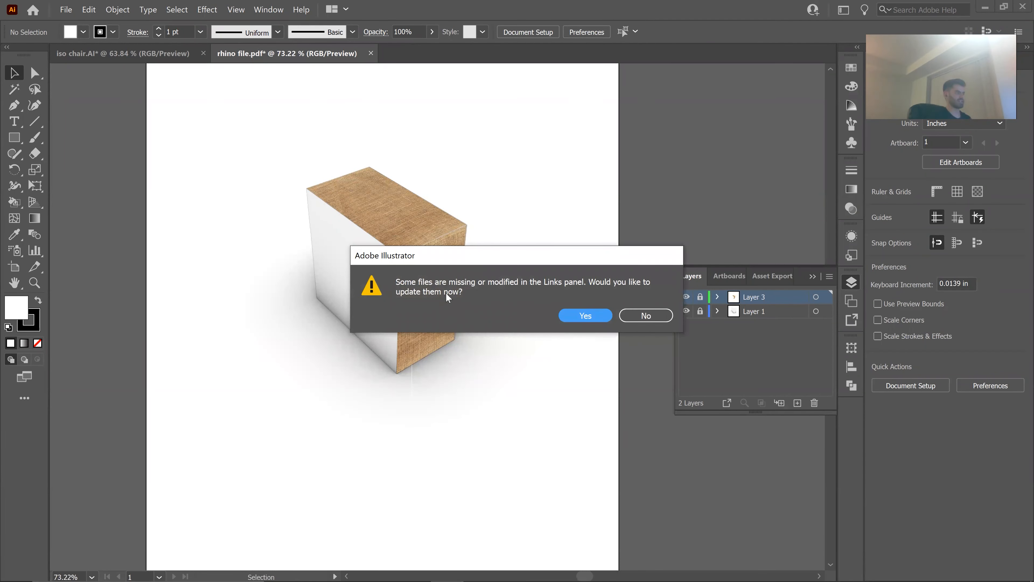
pyautogui.click(585, 317)
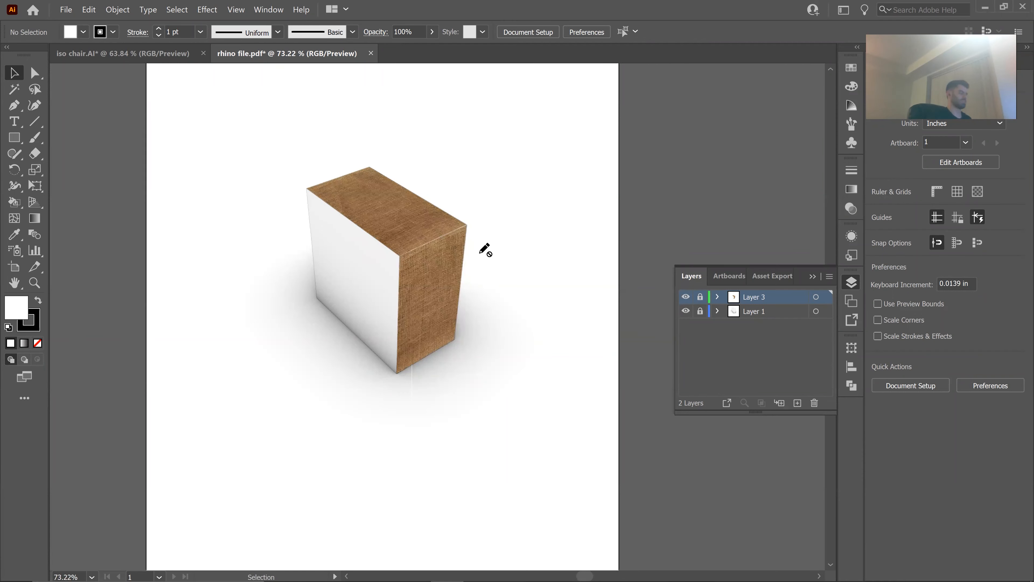
pyautogui.scroll(-2, 468, 290)
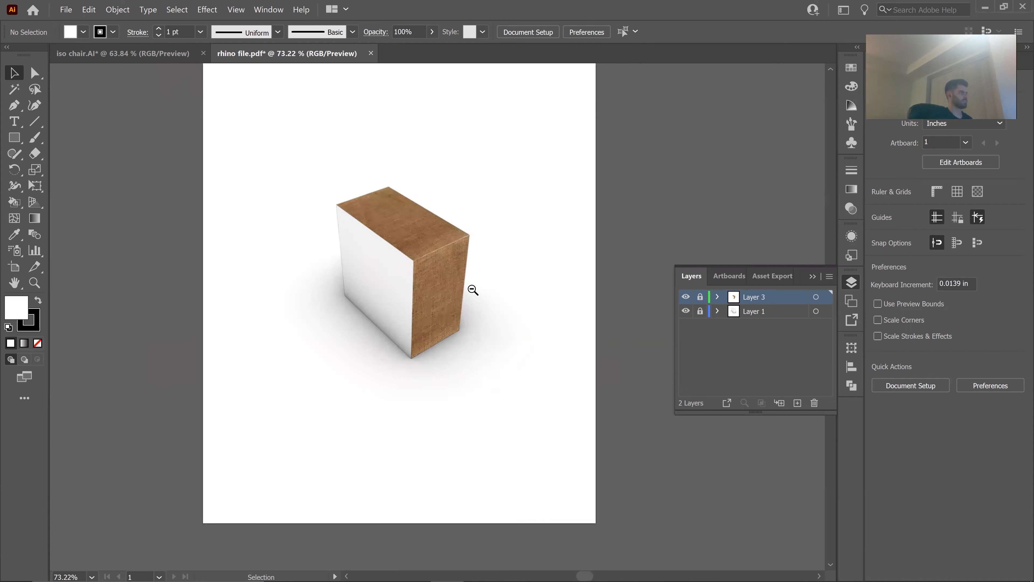
pyautogui.moveTo(484, 286); pyautogui.dragTo(511, 331)
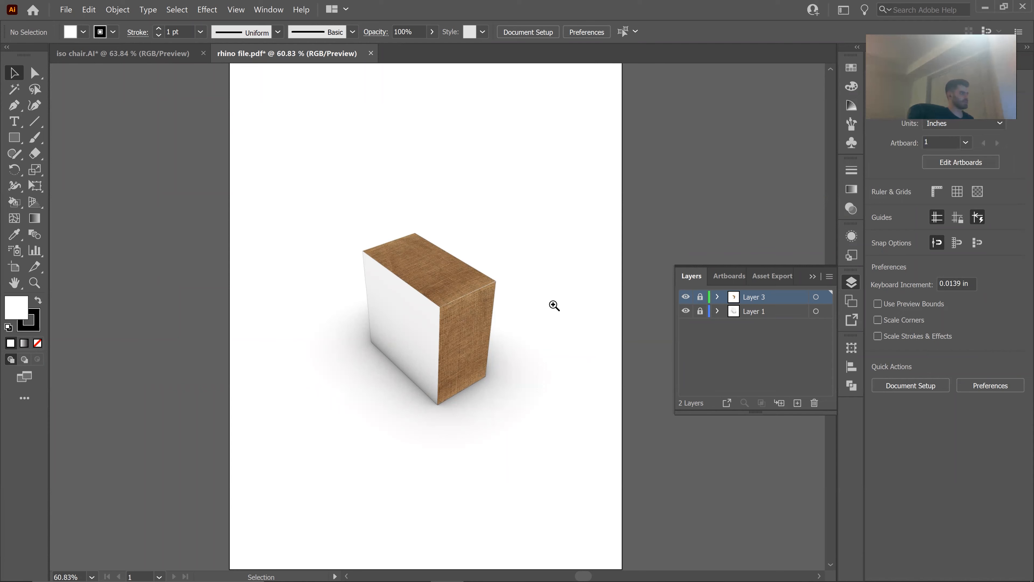
pyautogui.scroll(2, 551, 302)
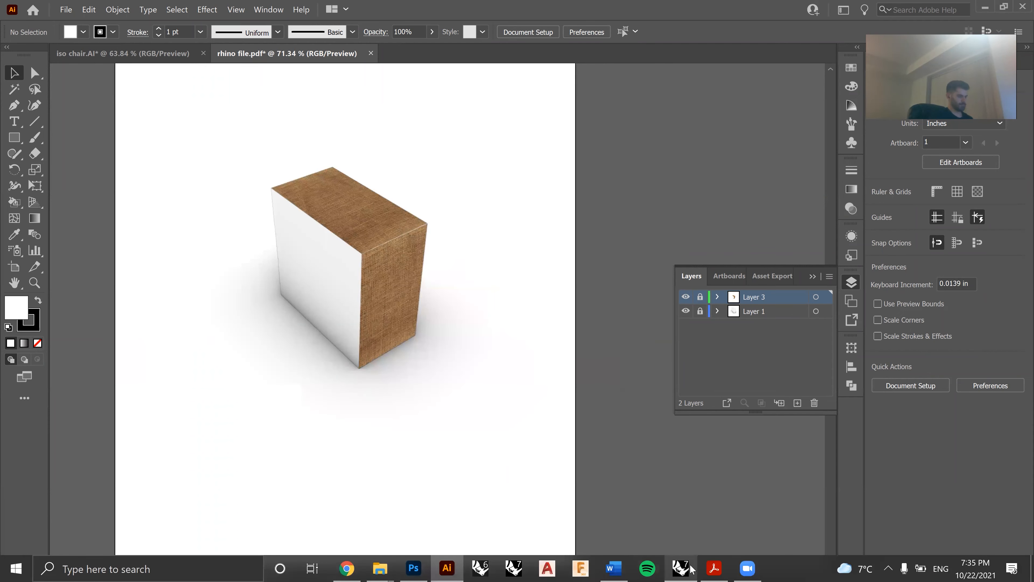
# Unlock Layer 3 and select the placed burlap image on it.
pyautogui.scroll(-1, 445, 320)
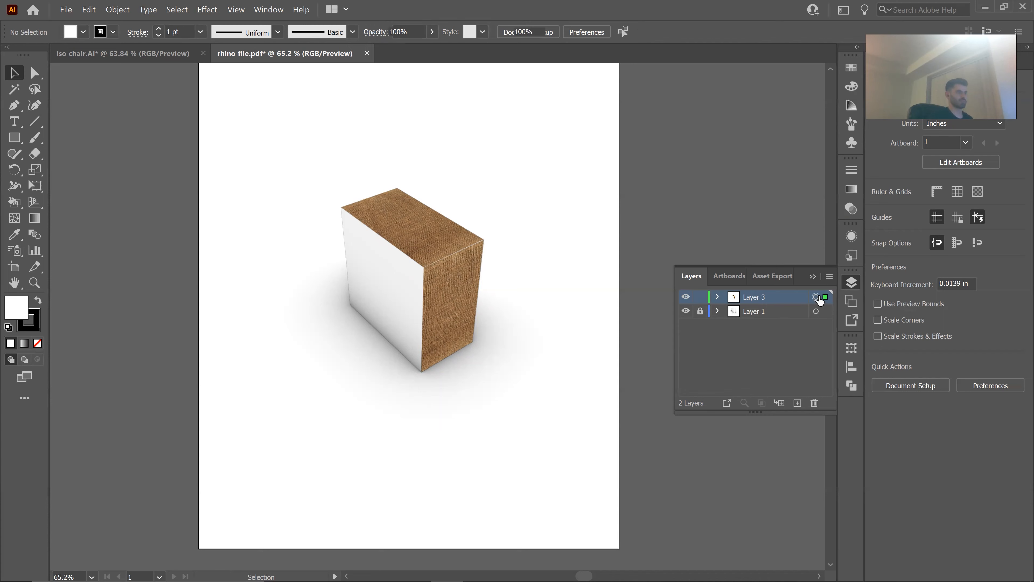
pyautogui.click(816, 297)
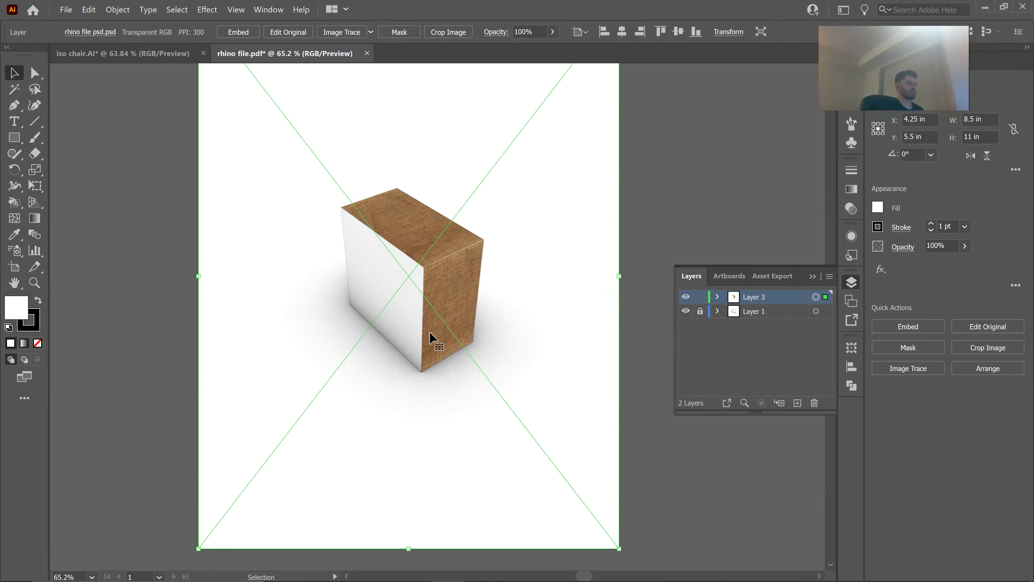
pyautogui.scroll(4, 429, 342)
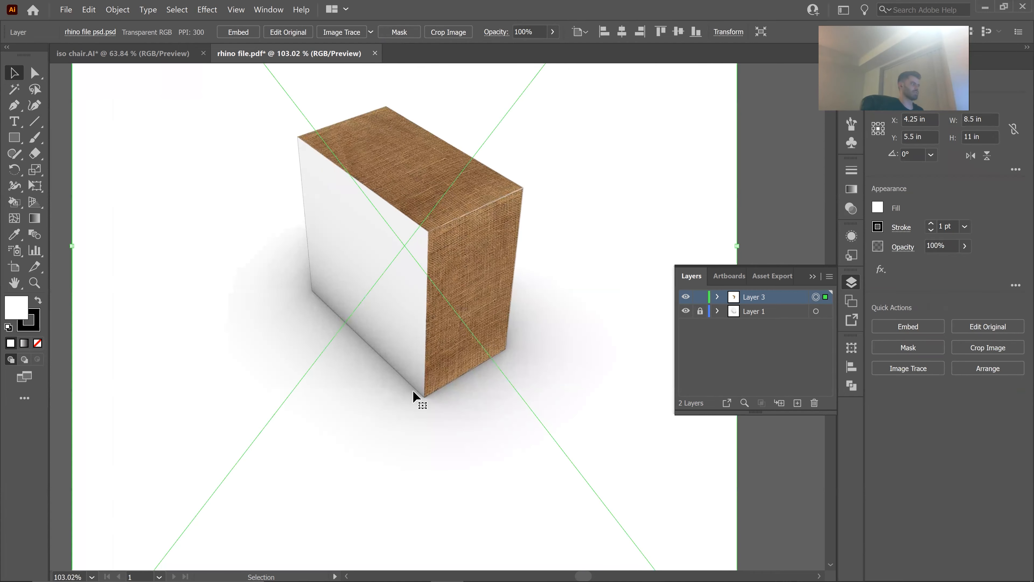
pyautogui.moveTo(577, 320); pyautogui.dragTo(488, 373)
pyautogui.moveTo(601, 264); pyautogui.dragTo(573, 269)
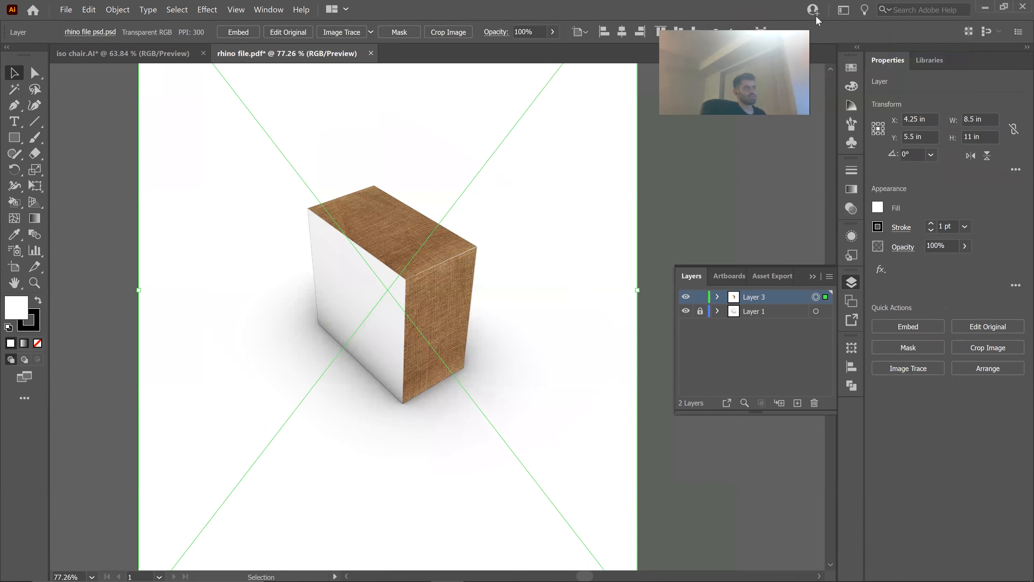
pyautogui.click(852, 302)
pyautogui.click(851, 282)
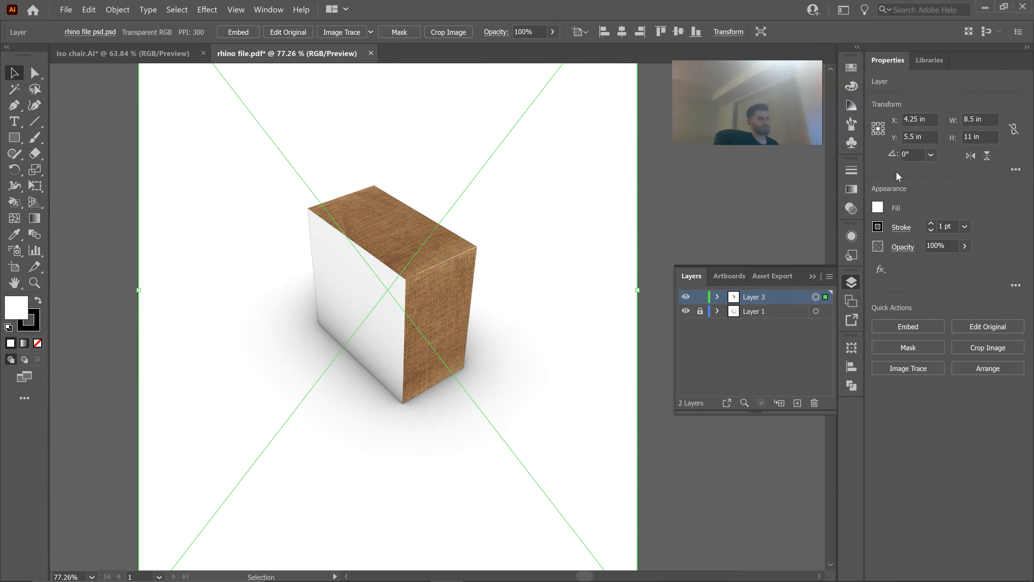
pyautogui.click(852, 188)
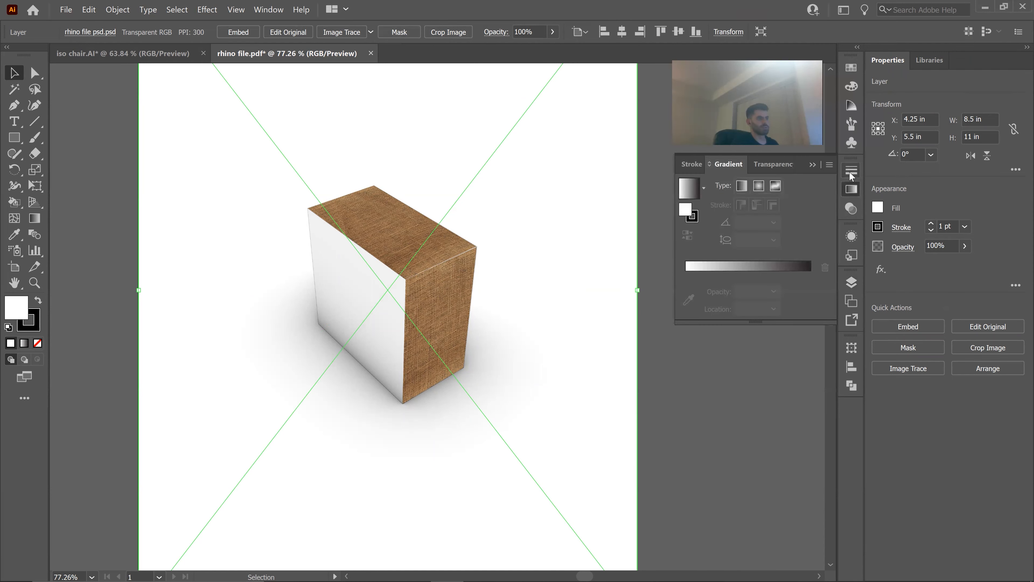
pyautogui.click(851, 172)
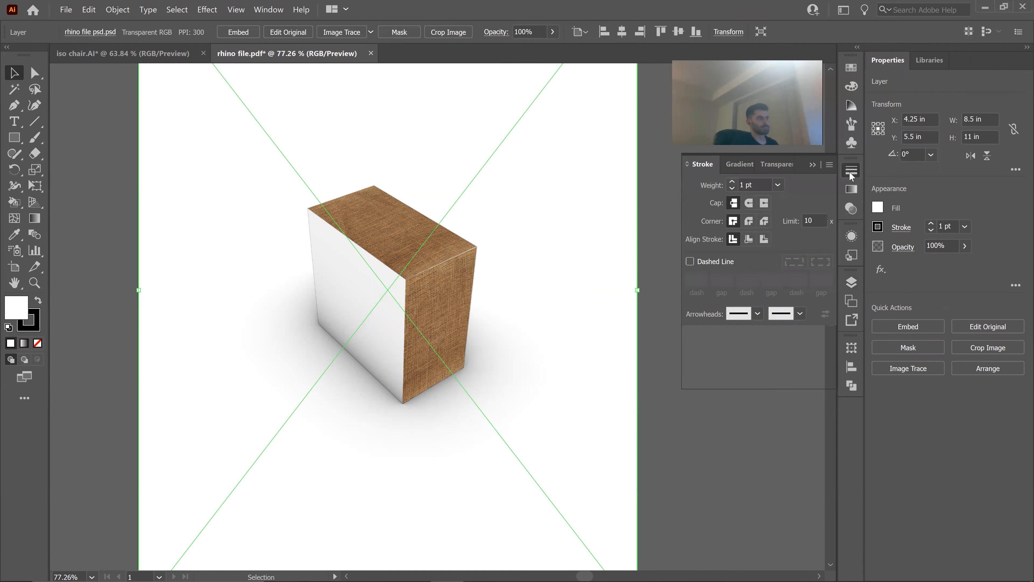
pyautogui.click(852, 103)
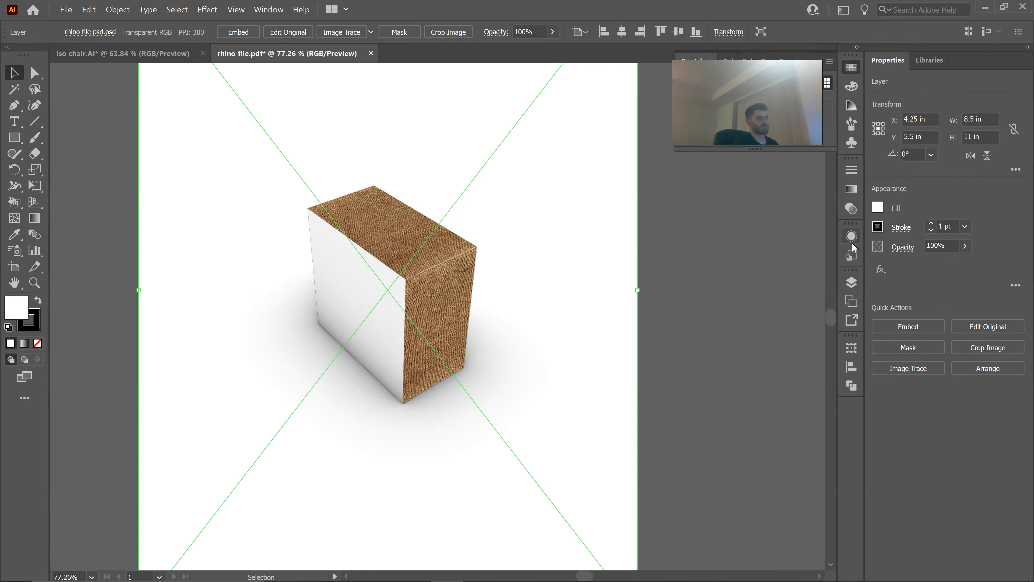
pyautogui.click(851, 282)
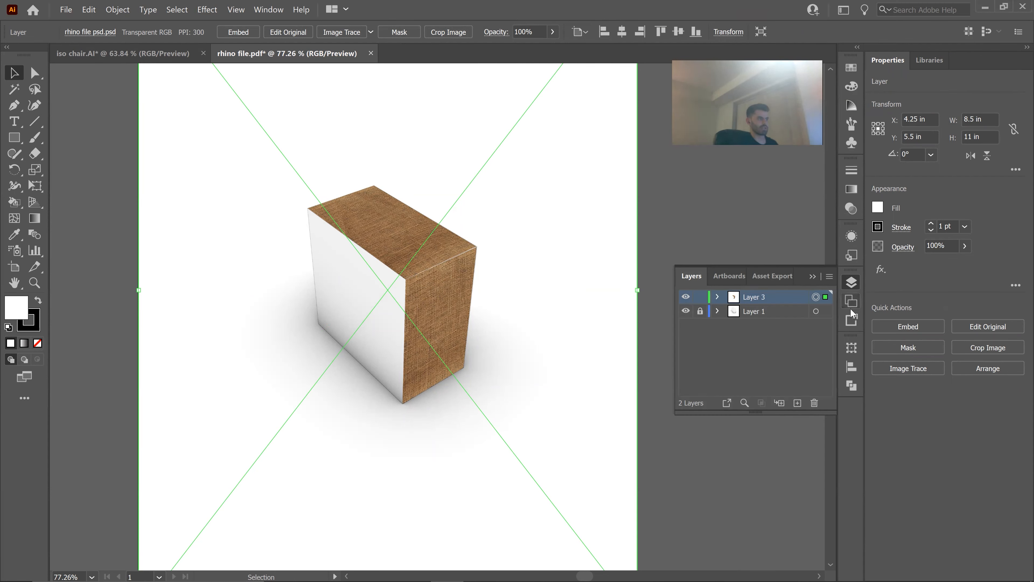
pyautogui.click(852, 308)
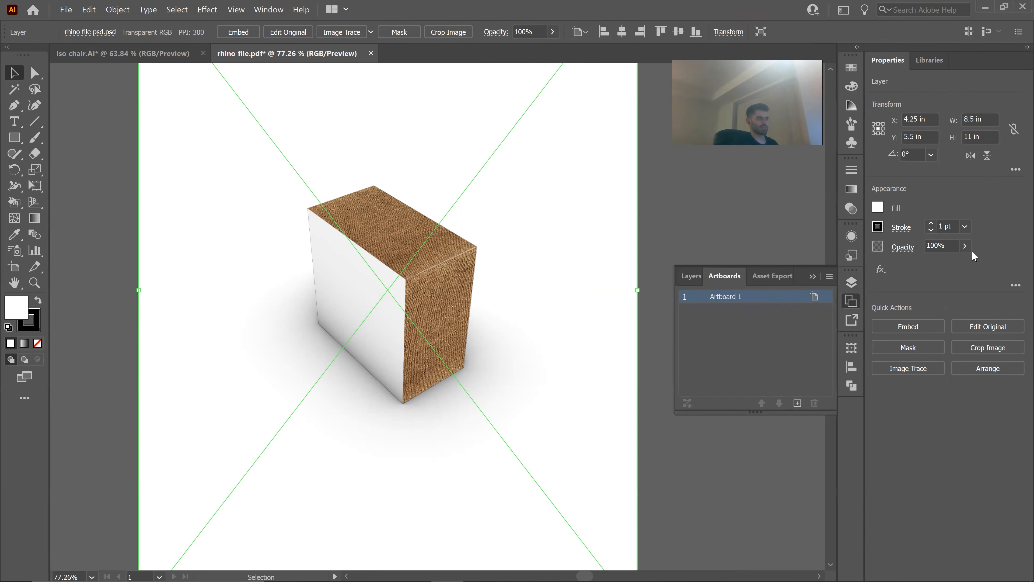
# Lower the opacity of the placed burlap image on Layer 3 to 32%.
pyautogui.click(964, 246)
pyautogui.moveTo(962, 264); pyautogui.dragTo(933, 266)
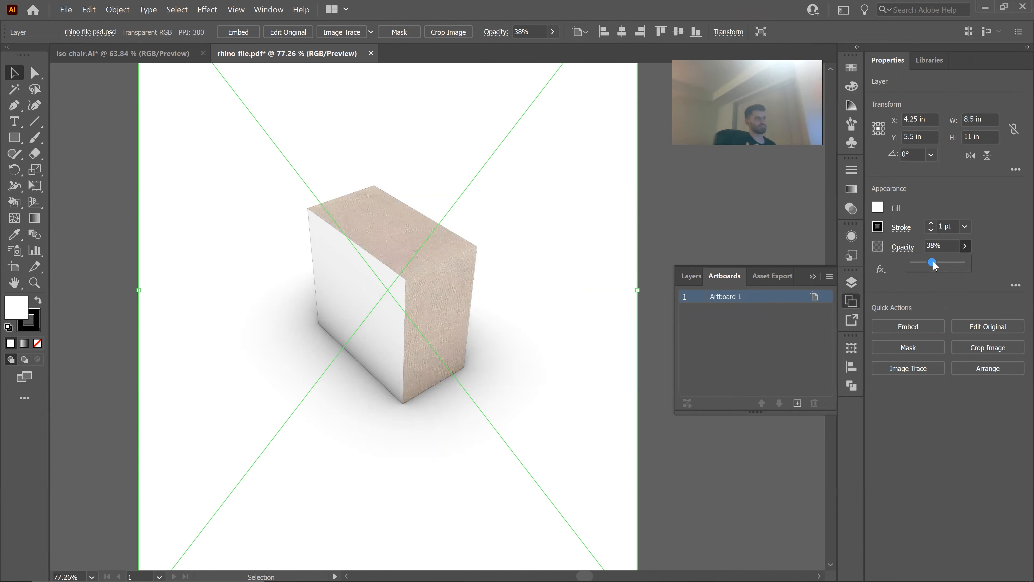
pyautogui.moveTo(934, 265); pyautogui.dragTo(930, 267)
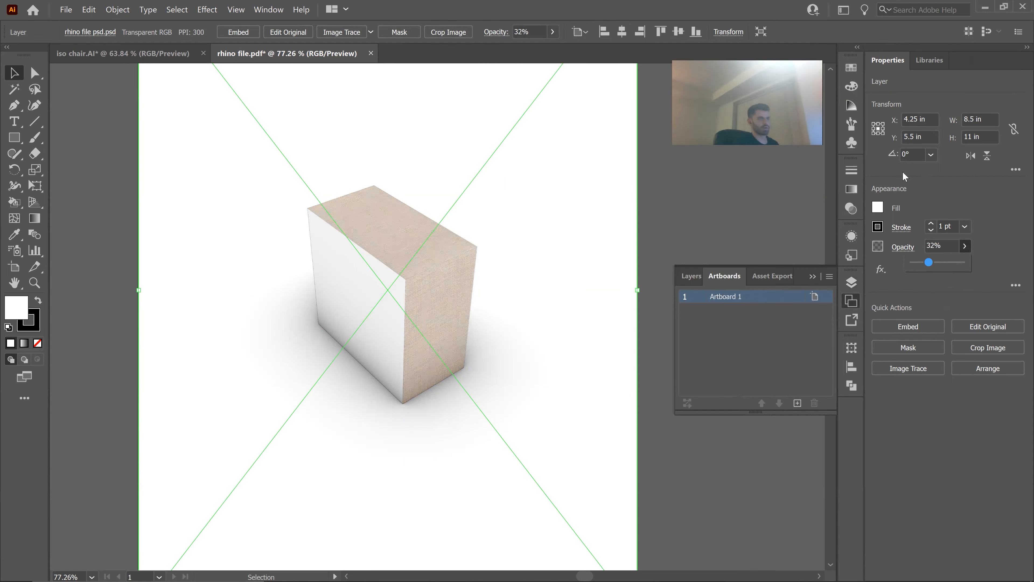
pyautogui.click(920, 61)
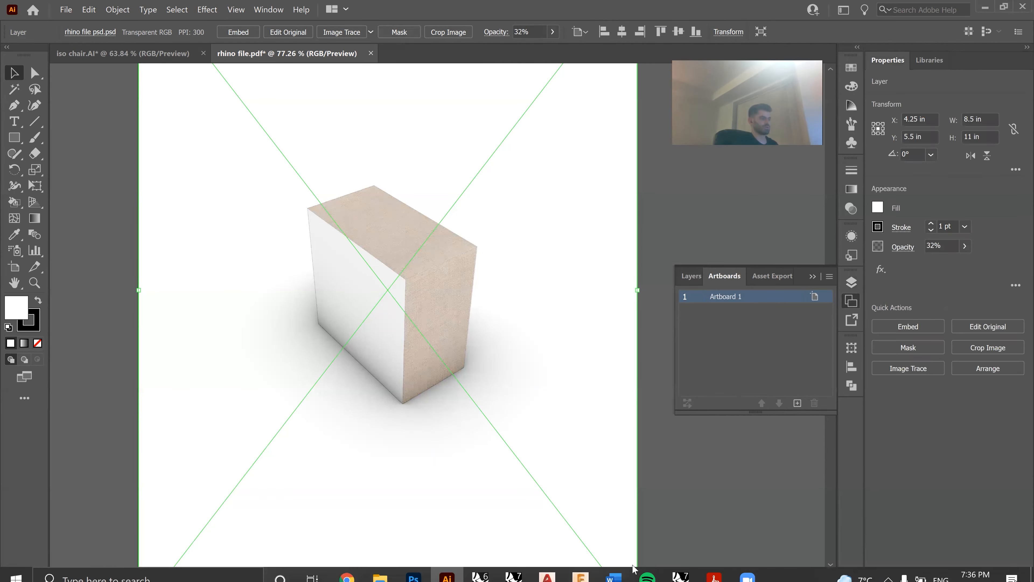
# Switch to Photoshop, set the blend mode of burlap Layer 4 to Multiply, and show Layer 1 and Layer 2 again.
pyautogui.click(613, 568)
pyautogui.click(414, 568)
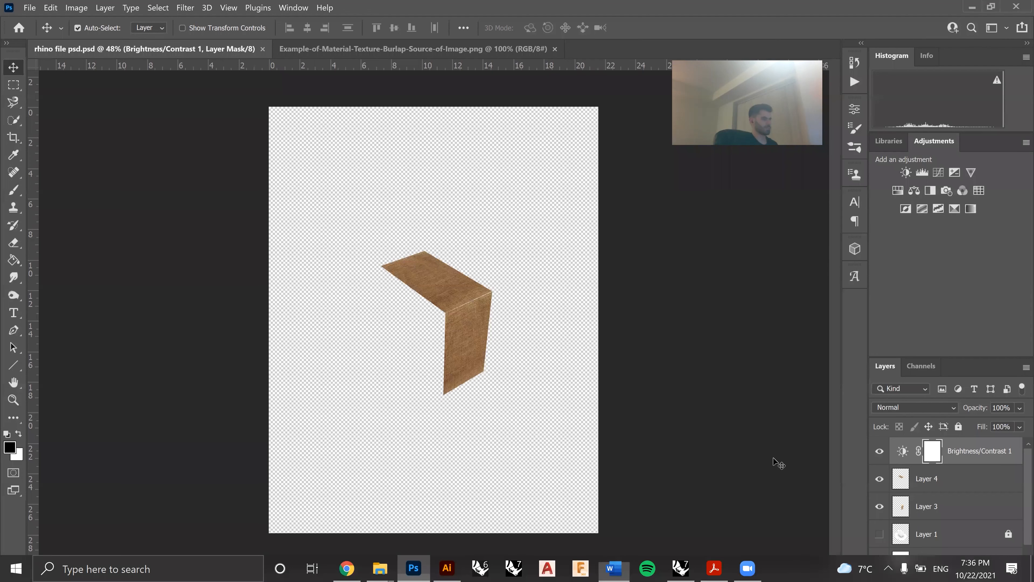
pyautogui.click(923, 492)
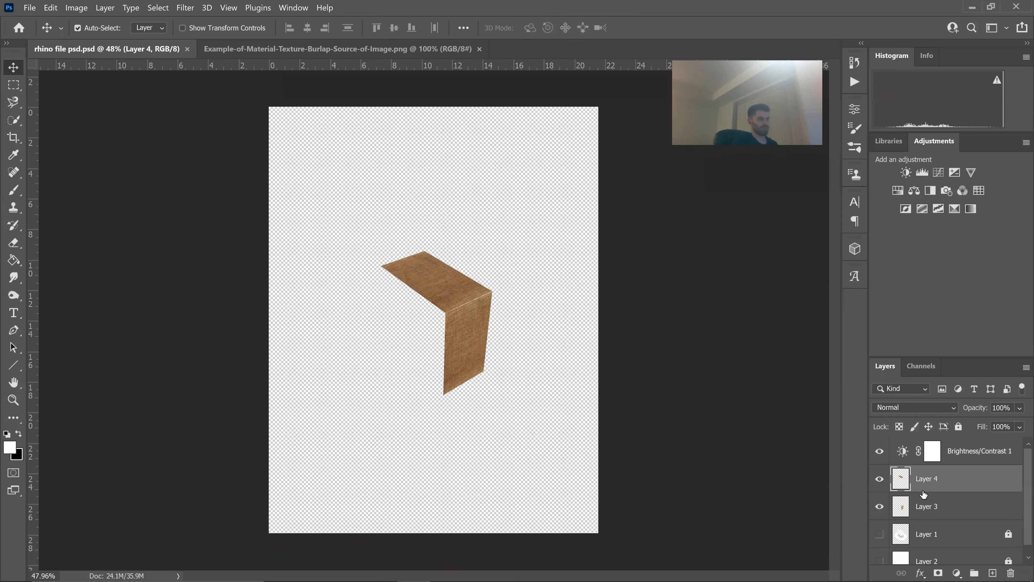
pyautogui.click(909, 408)
pyautogui.click(902, 288)
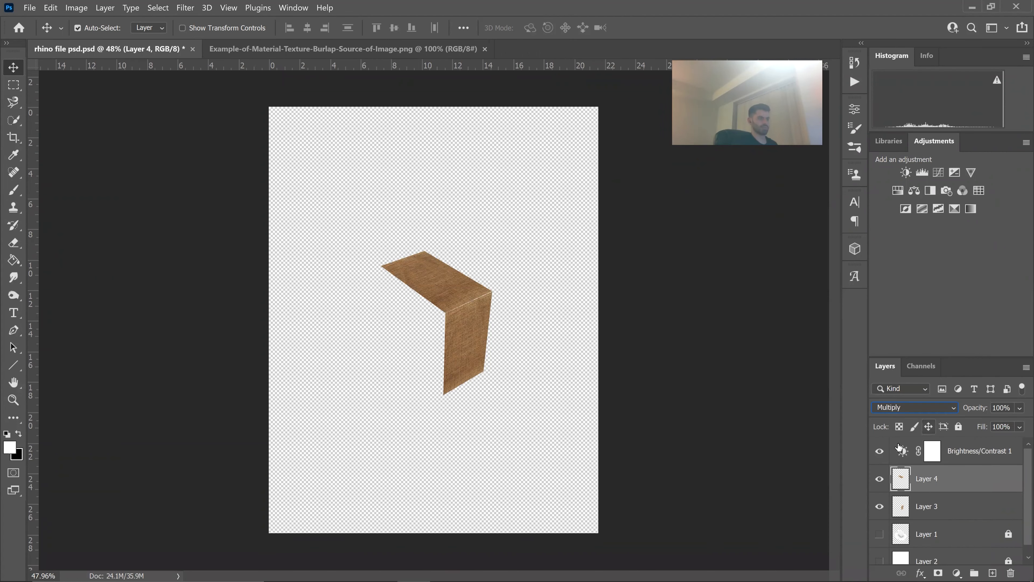
pyautogui.click(897, 409)
pyautogui.click(828, 436)
pyautogui.click(881, 553)
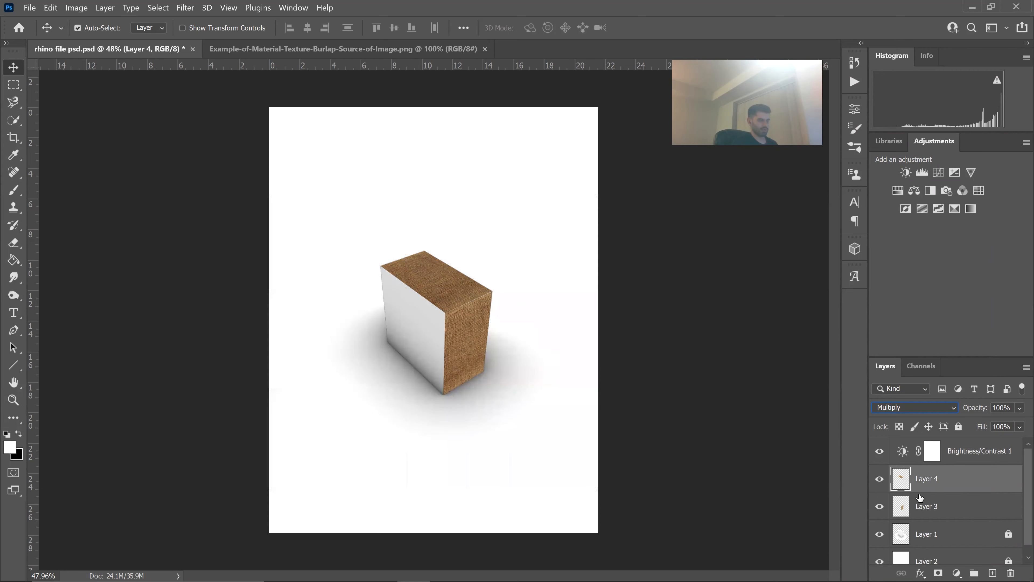
# Try further blend modes on Layer 4, including Color Burn, Darker Color and Screen, ending on Linear Dodge (Add).
pyautogui.click(912, 408)
pyautogui.click(883, 281)
pyautogui.press('Down')
pyautogui.press('Down')
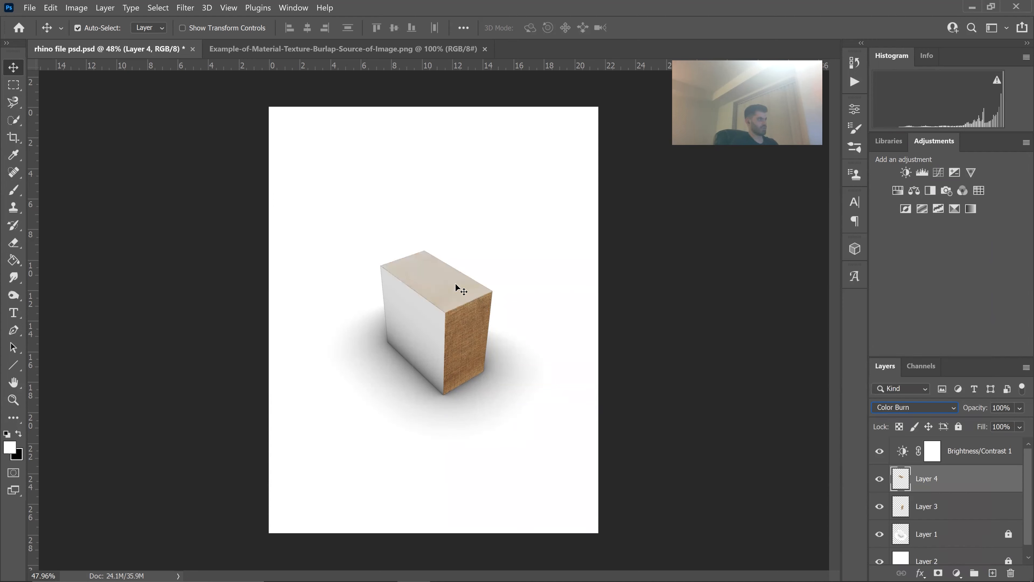
pyautogui.press('Down')
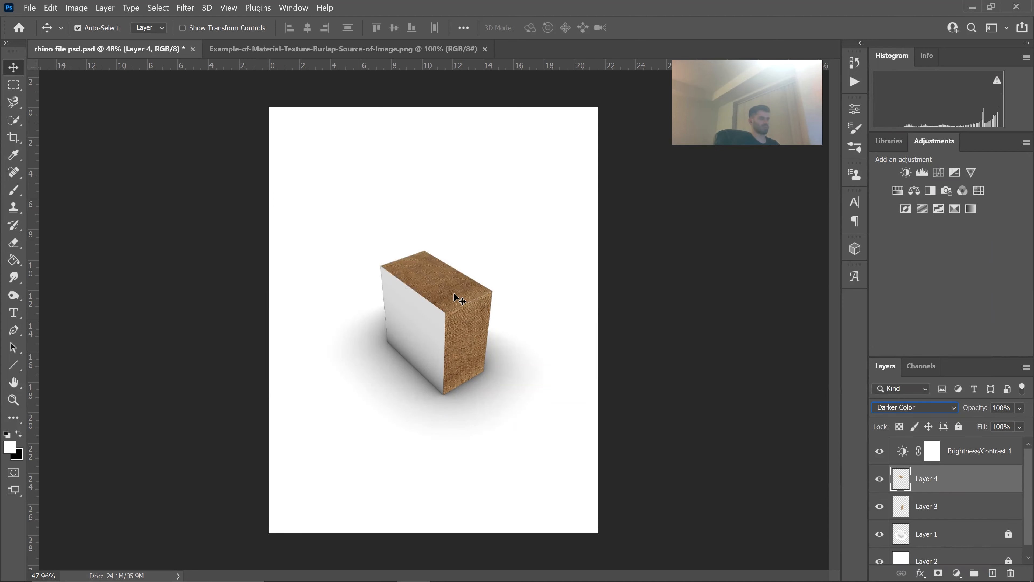
pyautogui.press('Down')
pyautogui.press('Down')
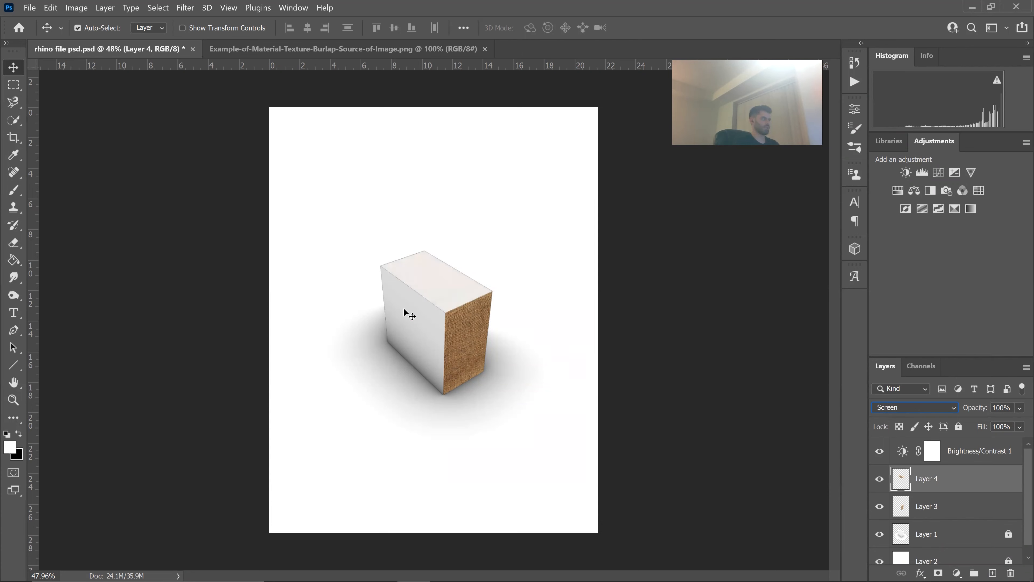
pyautogui.press('Down')
pyautogui.press('Down')
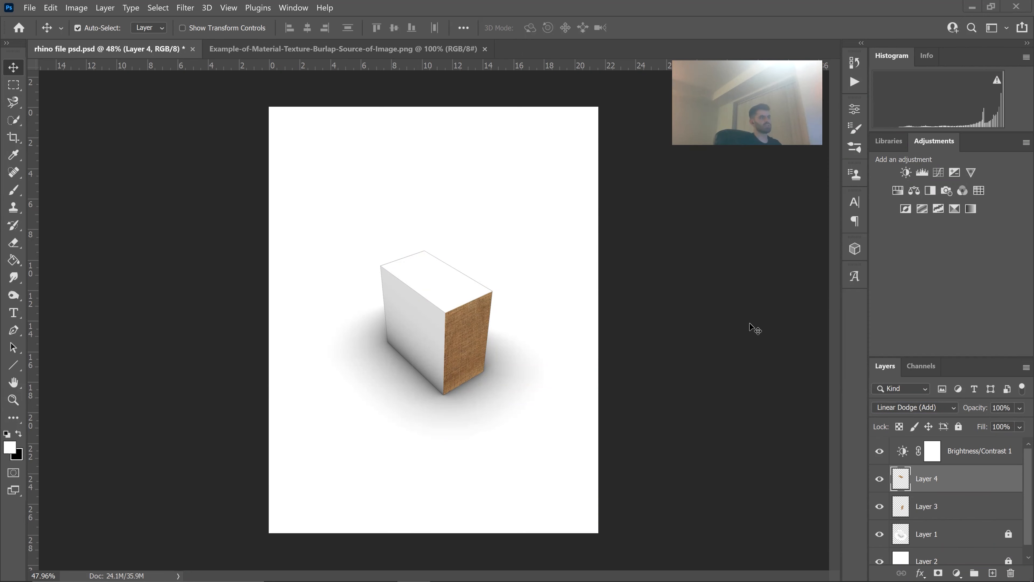
# Switch to Chrome, search Google Images for wood texture and show the image search filters.
pyautogui.click(338, 569)
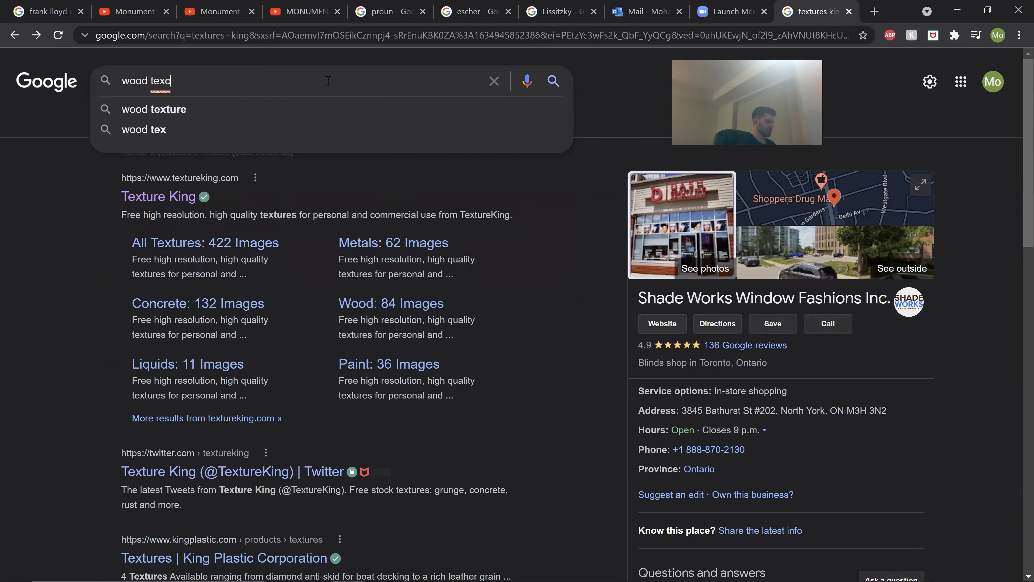
pyautogui.write('ture')
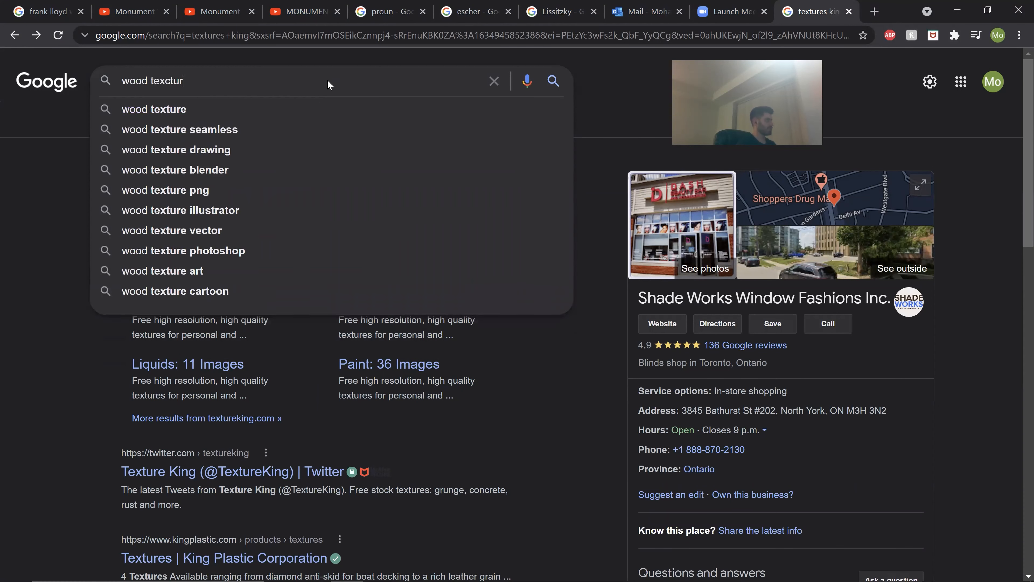
pyautogui.press('Return')
pyautogui.click(185, 123)
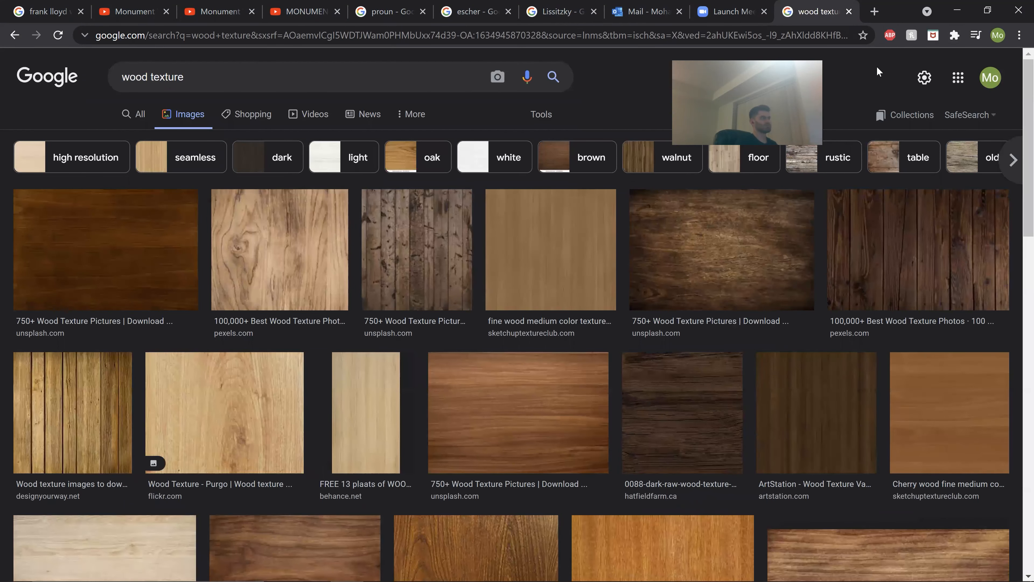
pyautogui.click(540, 115)
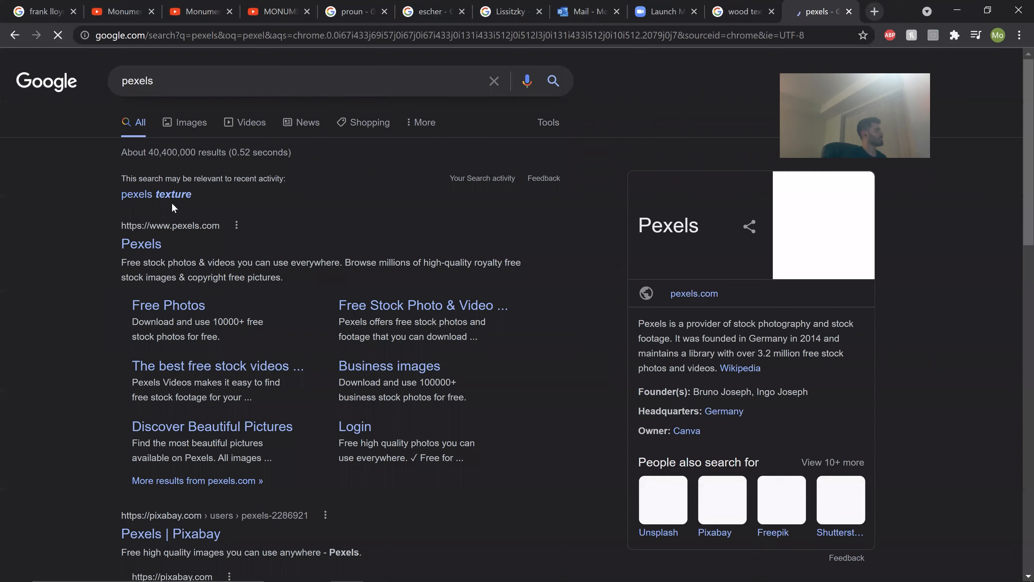
# Open the Pexels site from the Google results, search it for texture and browse the photos.
pyautogui.click(156, 240)
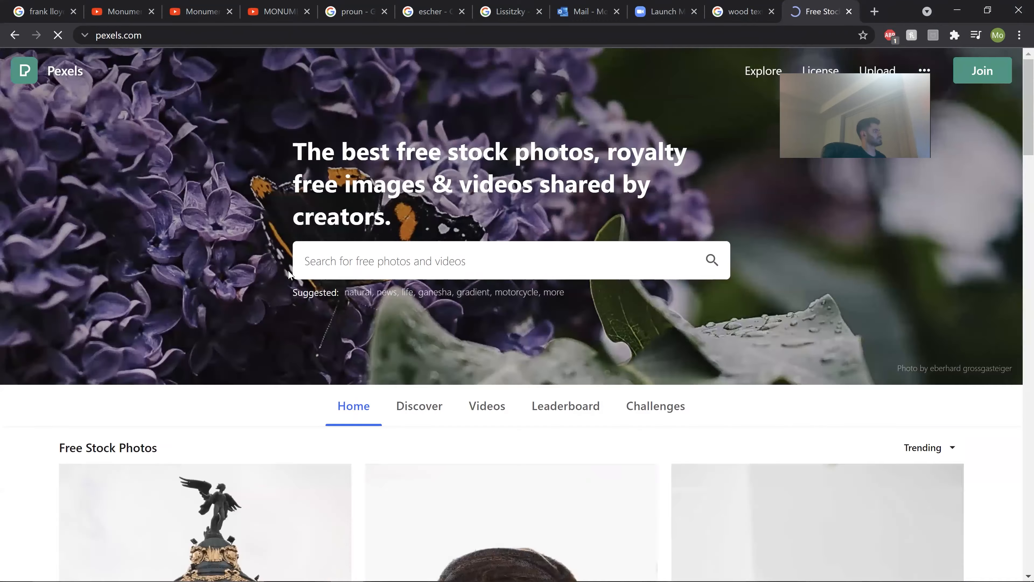
pyautogui.click(437, 264)
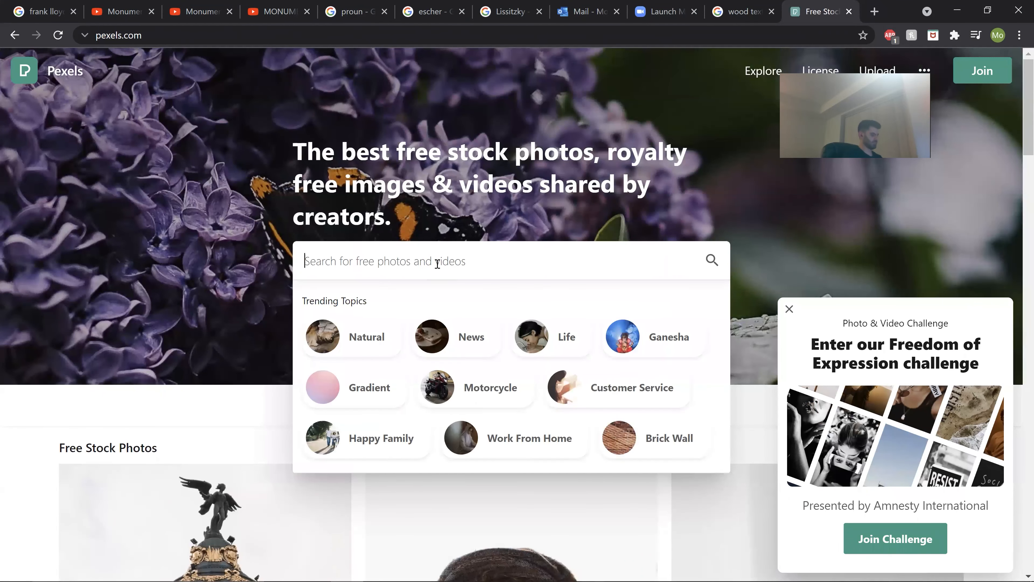
pyautogui.write('texture')
pyautogui.press('Return')
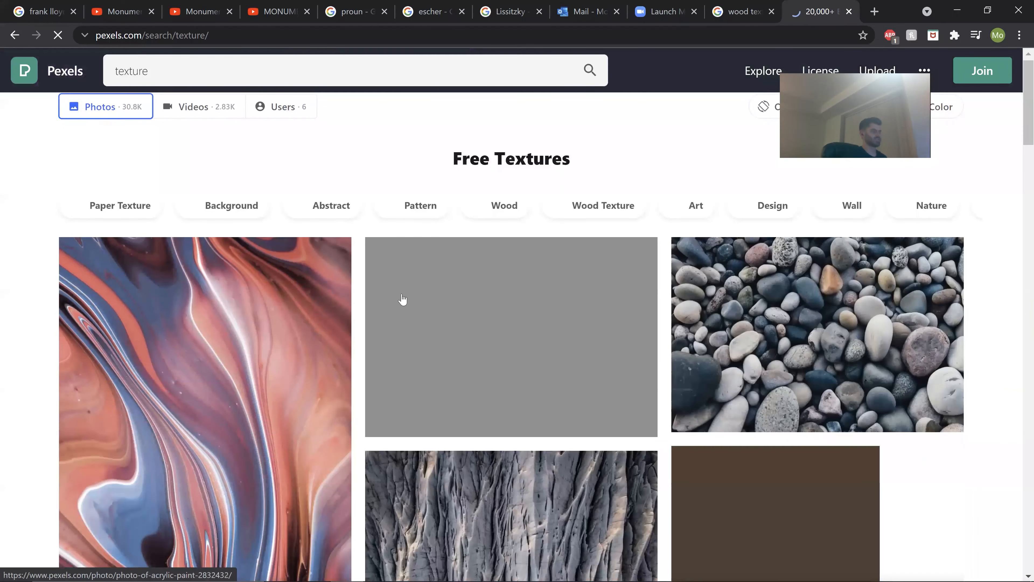
pyautogui.scroll(-5, 450, 368)
pyautogui.scroll(-8, 490, 289)
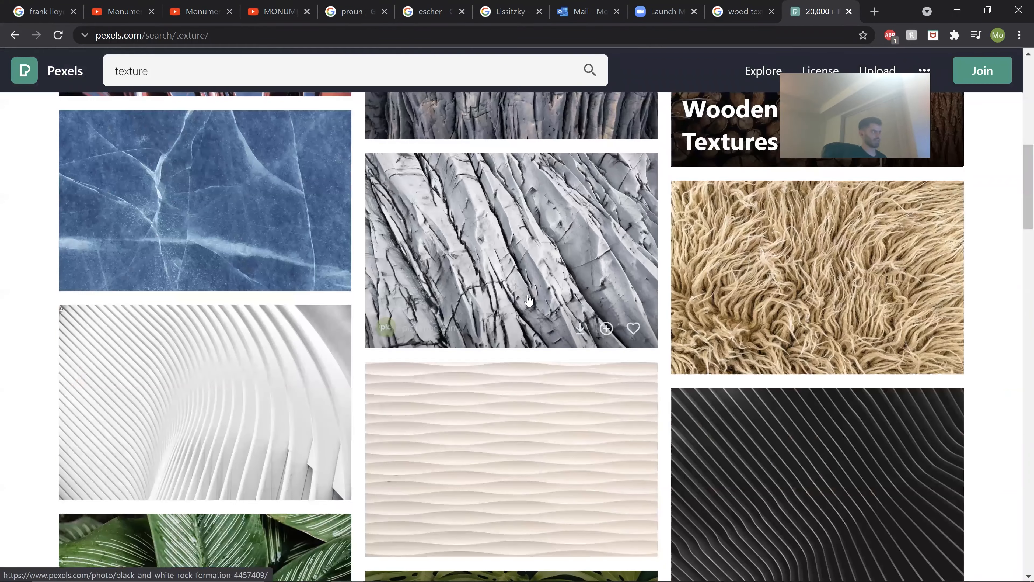
pyautogui.scroll(10, 505, 305)
pyautogui.scroll(3, 522, 235)
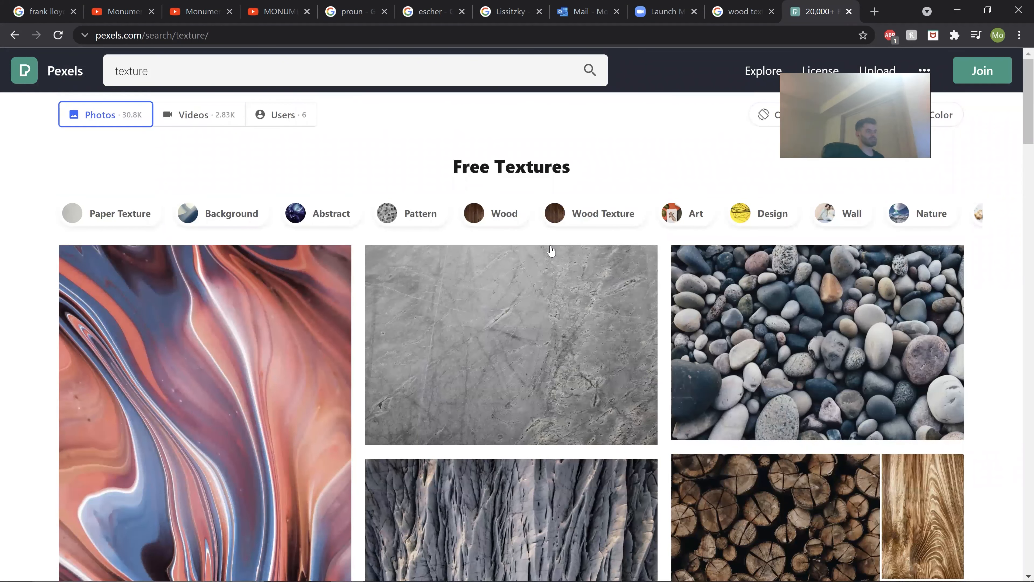
pyautogui.hotkey('alt', 'Tab')
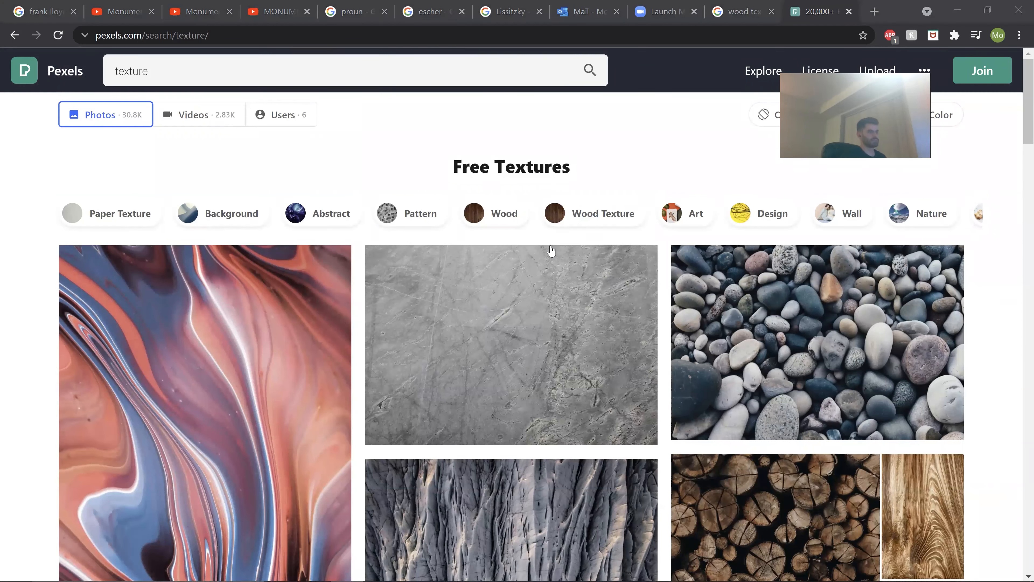
# Return to the Google wood texture images, preview the light wood result from Pexels and filter the results to Large size.
pyautogui.click(756, 6)
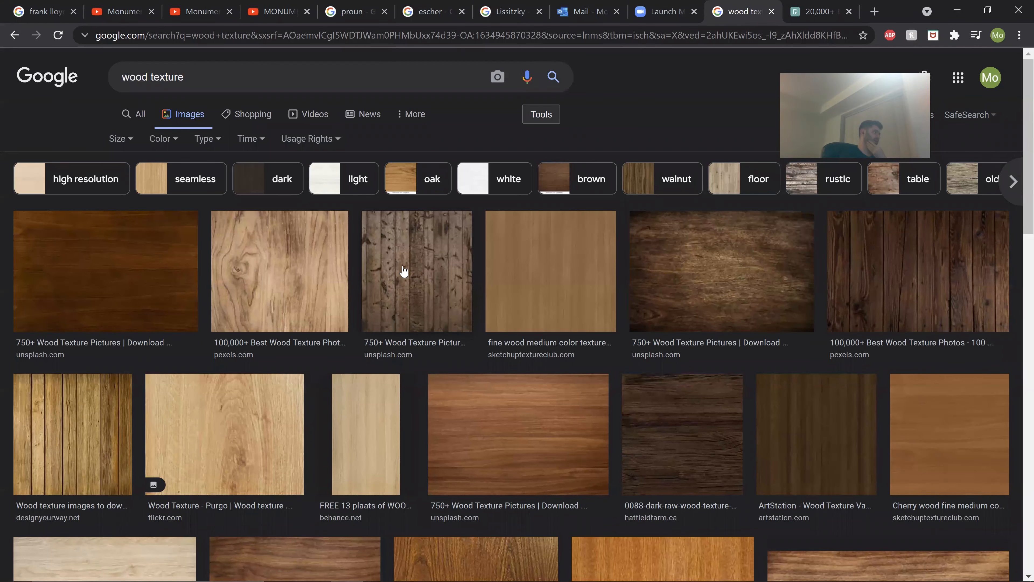
pyautogui.click(296, 275)
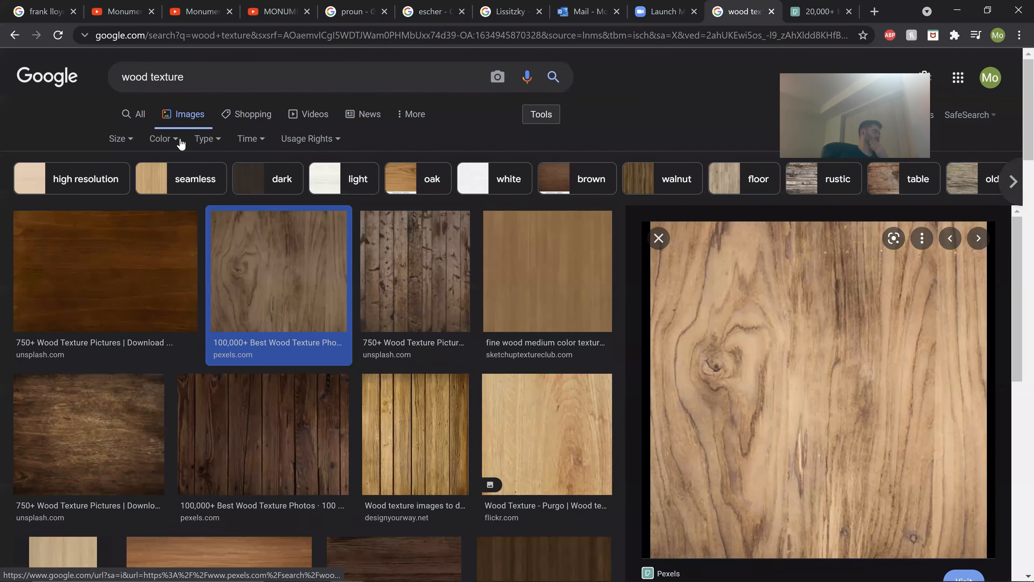
pyautogui.click(131, 139)
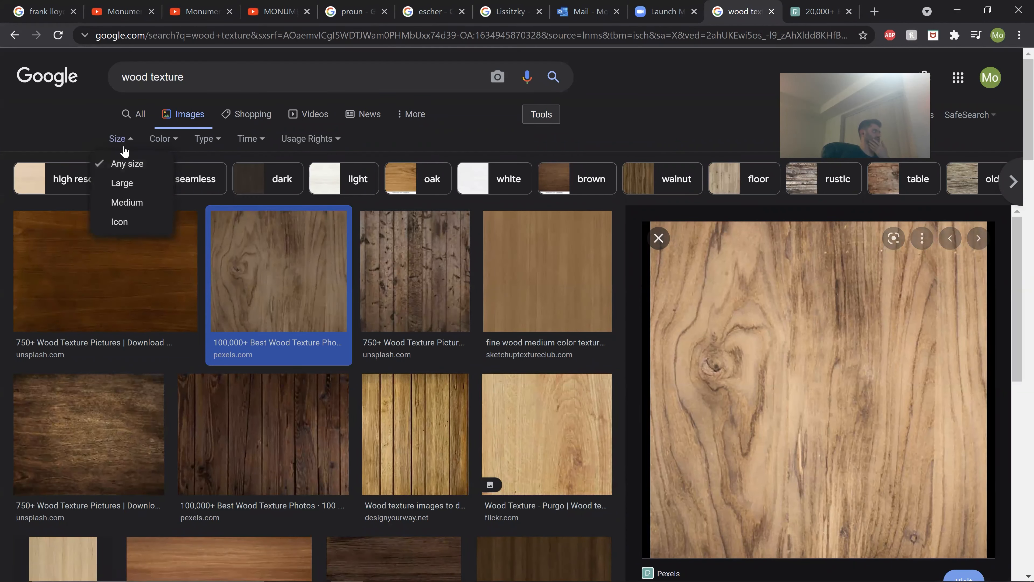
pyautogui.click(127, 182)
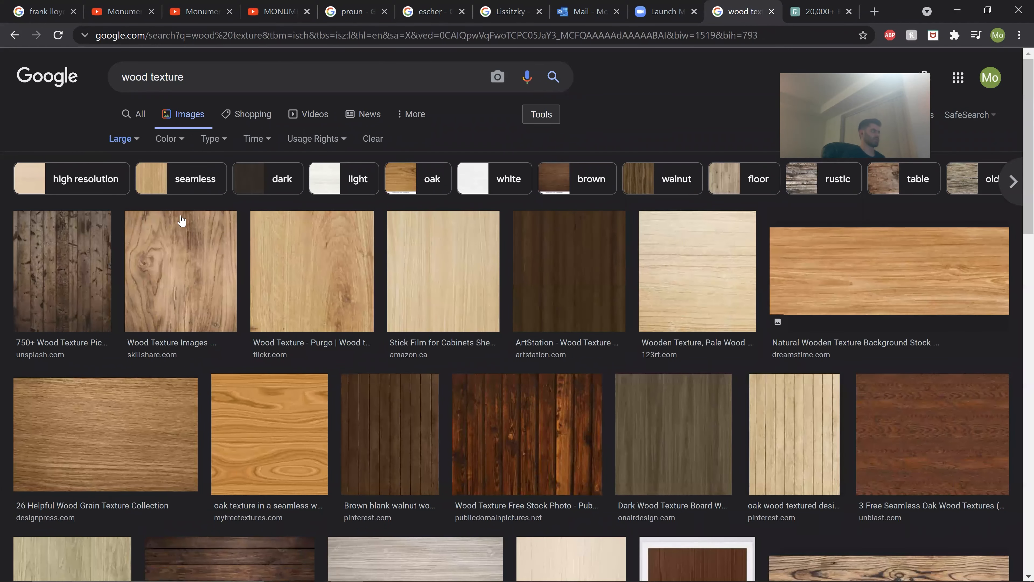
pyautogui.scroll(-4, 456, 212)
pyautogui.scroll(4, 456, 207)
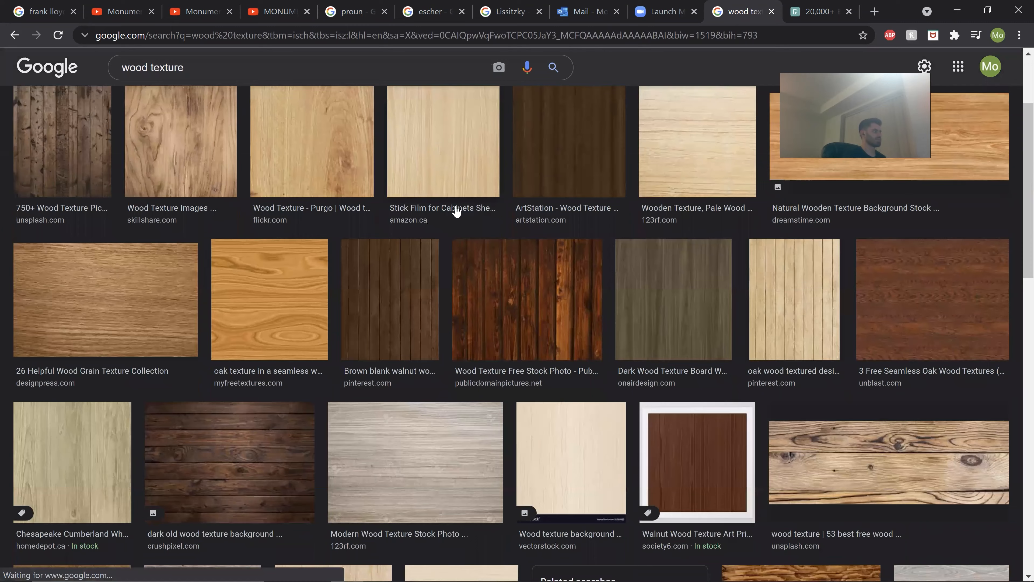
# Return to the Pexels page, skim the texture photos and search the site for wood texture.
pyautogui.click(812, 11)
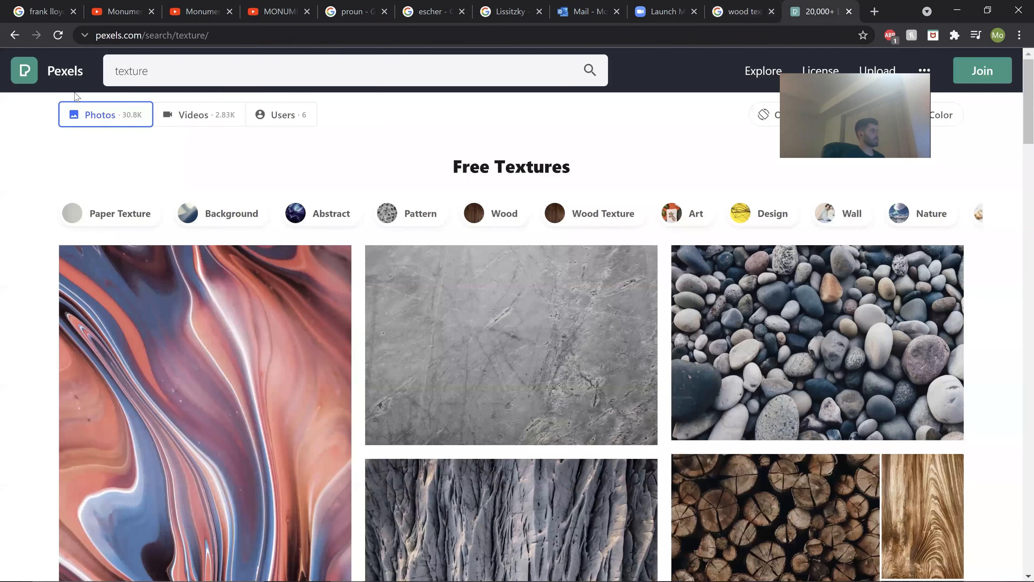
pyautogui.scroll(-1, 460, 379)
pyautogui.scroll(-5, 459, 379)
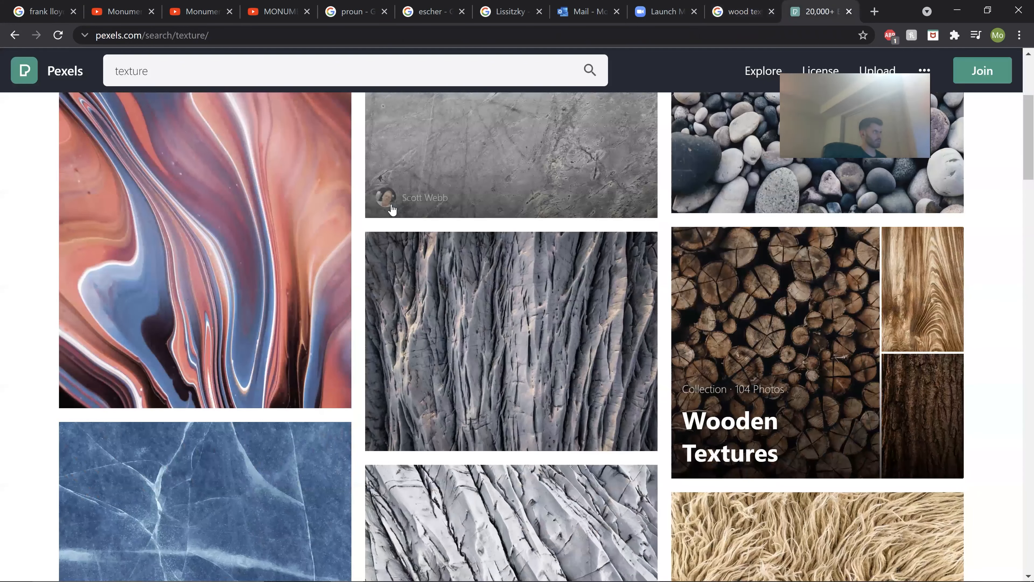
pyautogui.scroll(6, 331, 175)
pyautogui.click(238, 80)
pyautogui.write('wood texture')
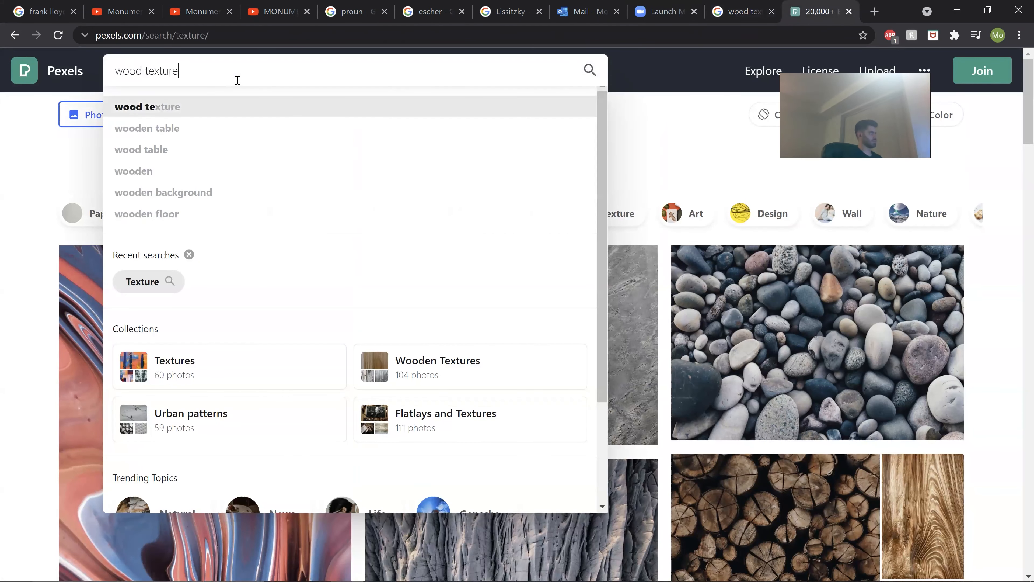
pyautogui.press('Return')
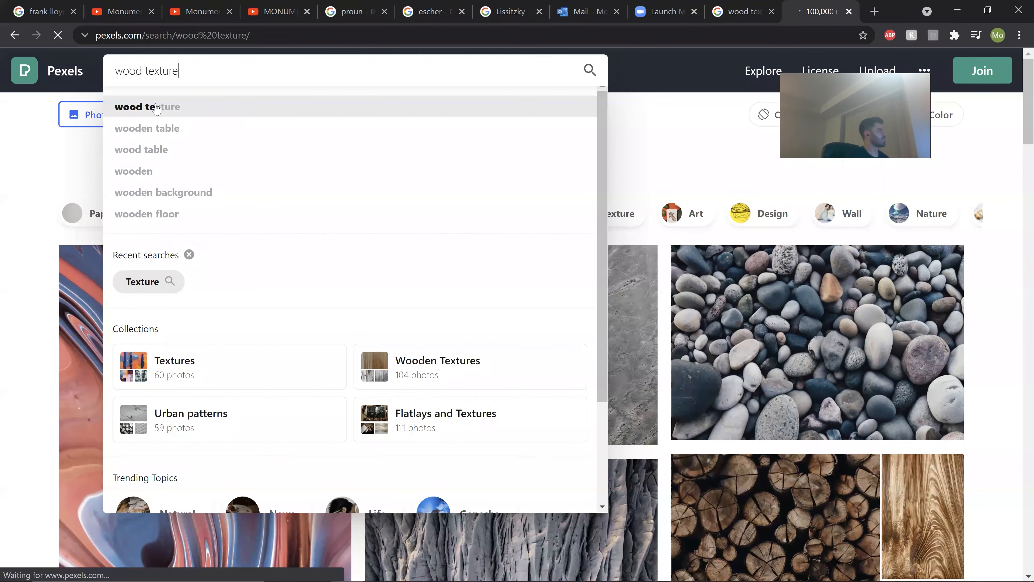
# Browse the Pexels wood texture results and show the Photos category.
pyautogui.scroll(-1, 516, 317)
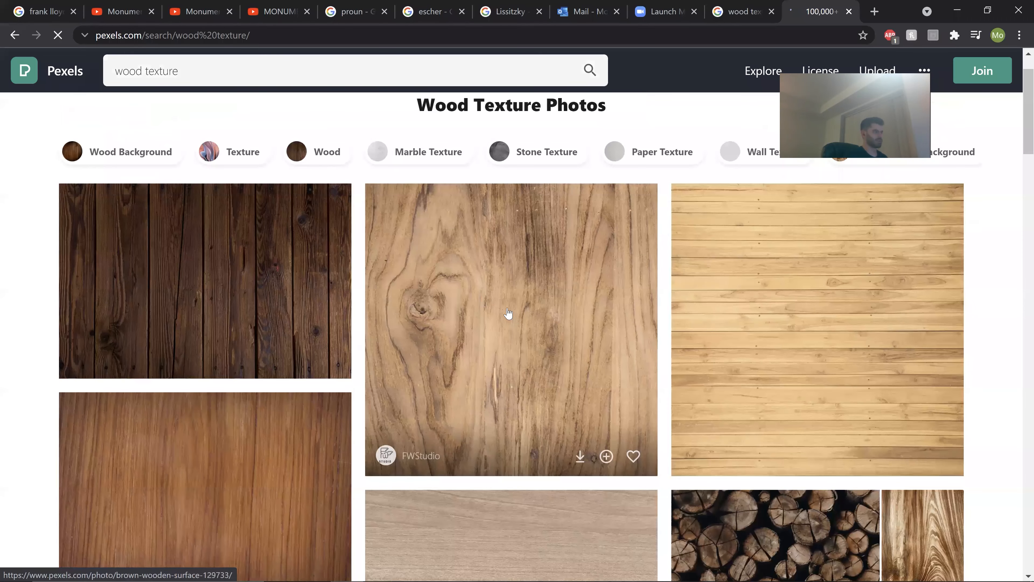
pyautogui.scroll(-5, 469, 304)
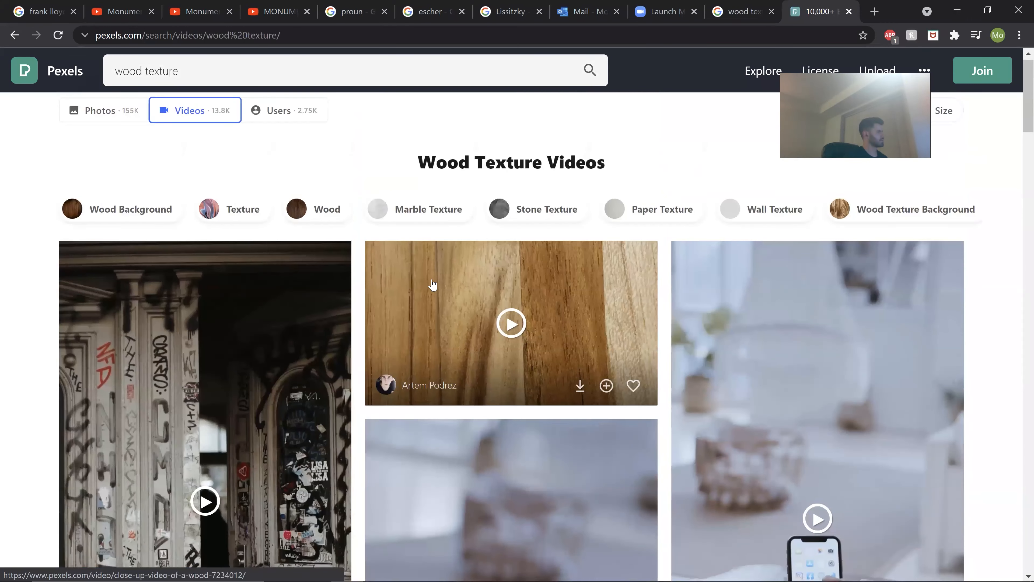
pyautogui.click(99, 115)
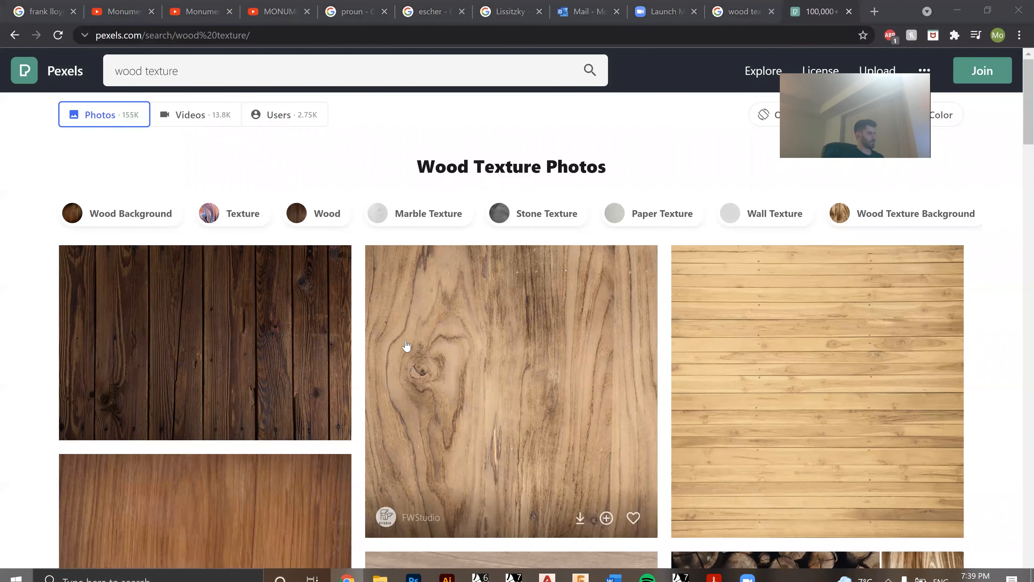
# Switch to Rhino, preview the Parallel viewport in Wireframe mode and set it back to Shaded.
pyautogui.click(958, 6)
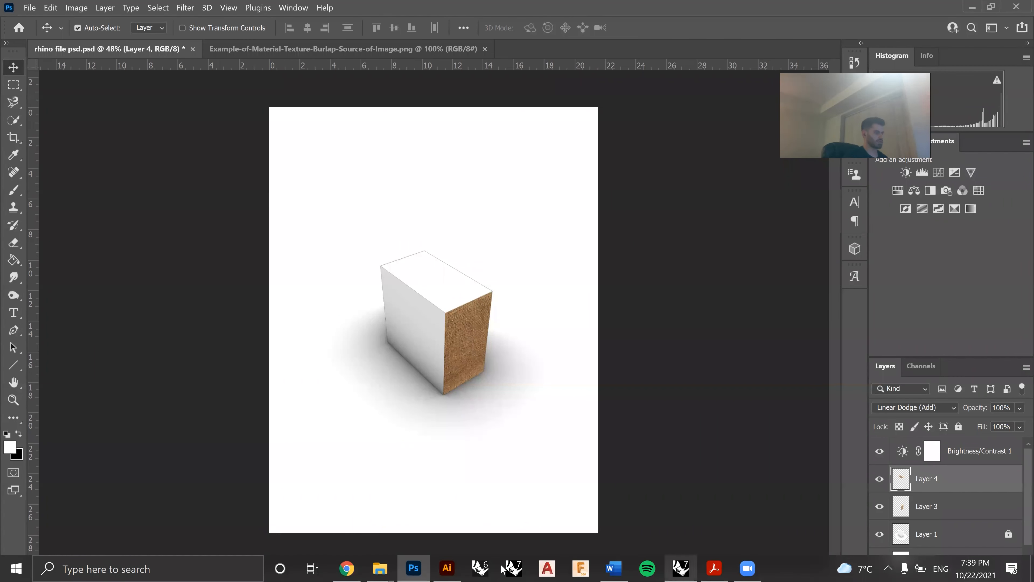
pyautogui.moveTo(673, 569)
pyautogui.click(669, 525)
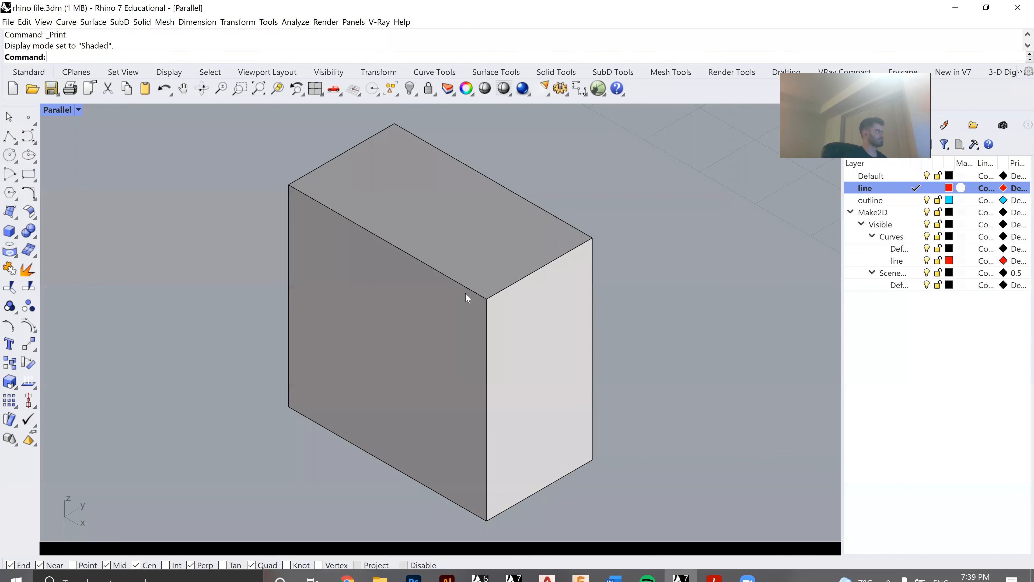
pyautogui.click(81, 114)
pyautogui.click(72, 145)
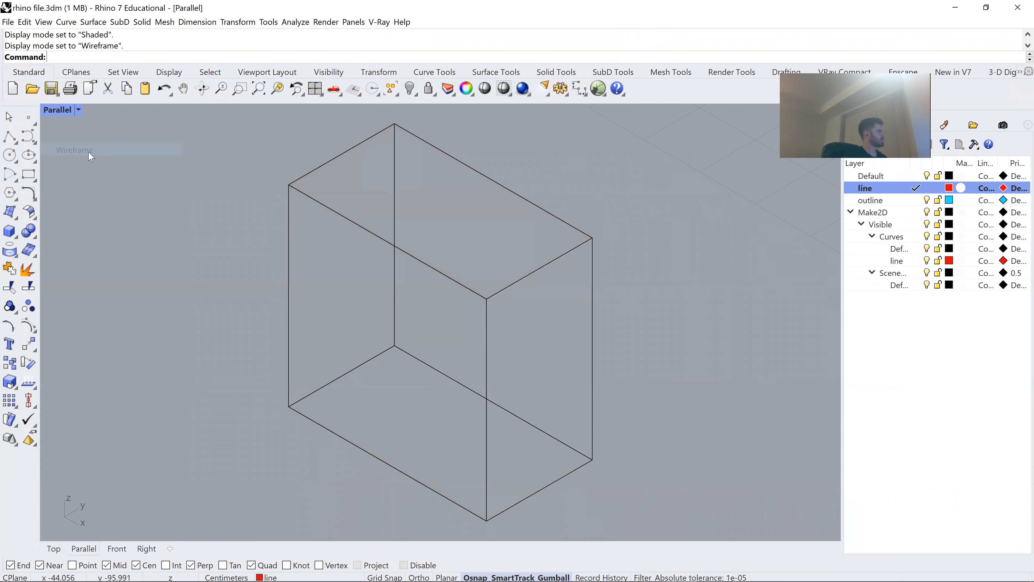
pyautogui.click(82, 113)
pyautogui.click(76, 161)
# Examine the overall arrangement of cubes, unfolded rooms and exploded room in the Parallel viewport.
pyautogui.scroll(-20, 445, 271)
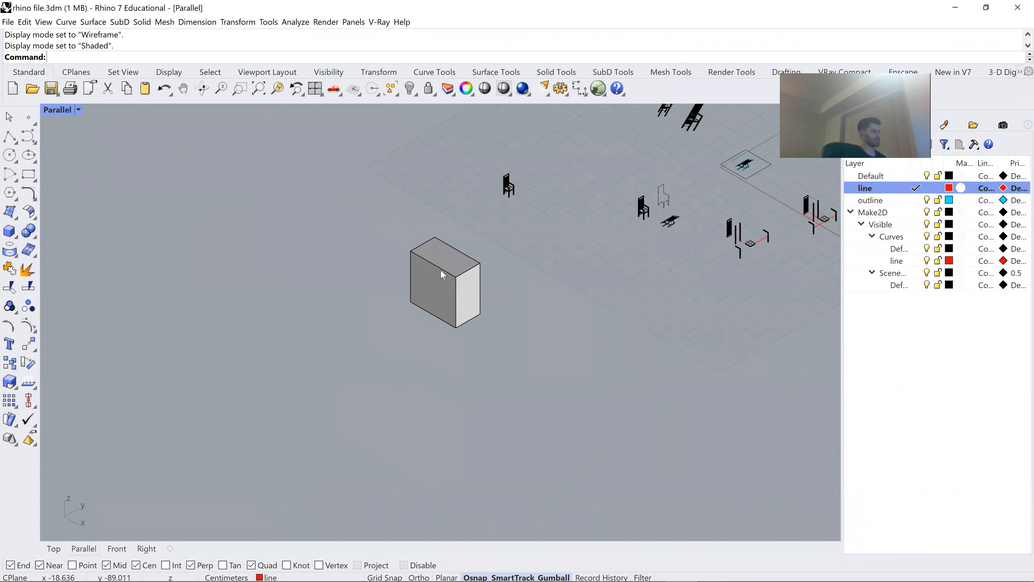
pyautogui.moveTo(589, 273); pyautogui.dragTo(498, 330)
pyautogui.moveTo(513, 291); pyautogui.dragTo(385, 380)
pyautogui.scroll(-6, 439, 335)
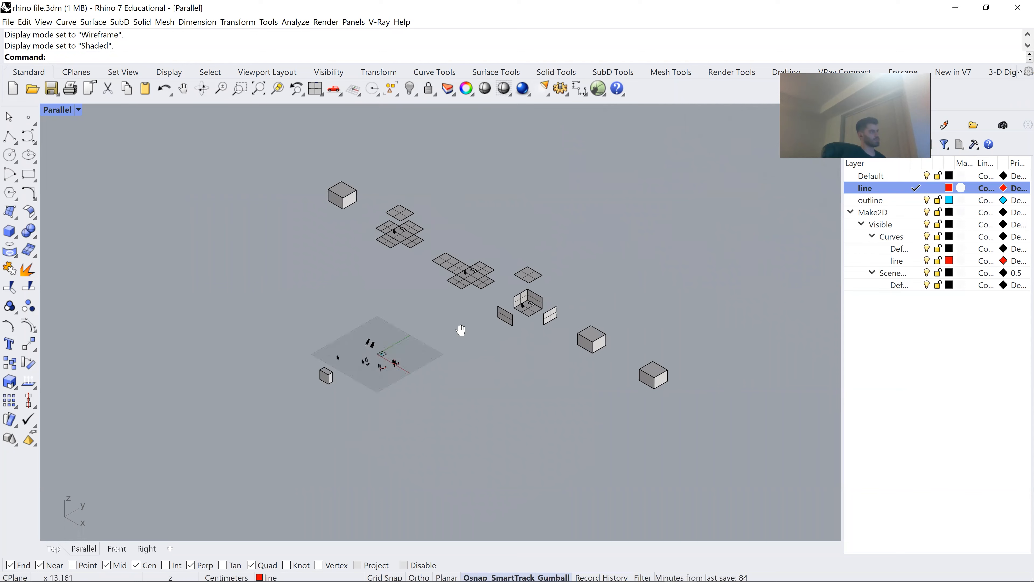
pyautogui.moveTo(462, 331); pyautogui.dragTo(320, 351)
pyautogui.moveTo(410, 319); pyautogui.dragTo(533, 326)
pyautogui.scroll(5, 304, 300)
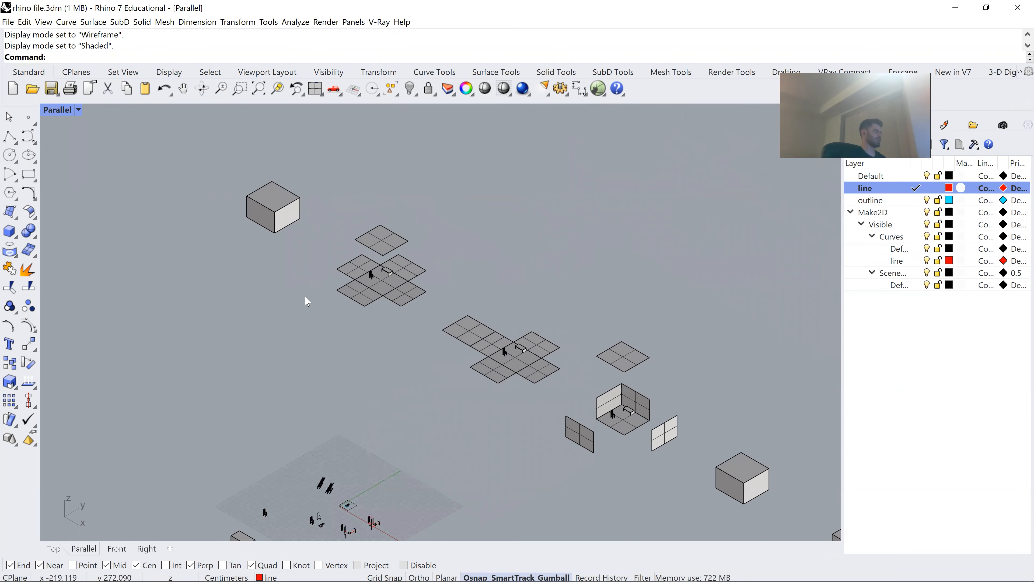
pyautogui.click(78, 110)
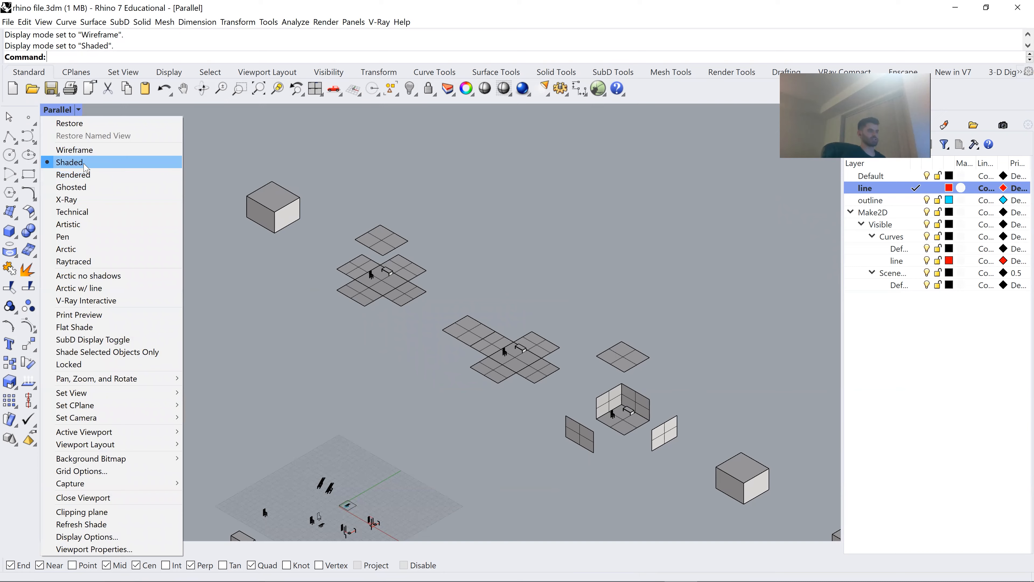
# Switch to Acrobat and review the Part A and Part B requirements in 2021_ARC100_Assignment_2.pdf.
pyautogui.click(714, 568)
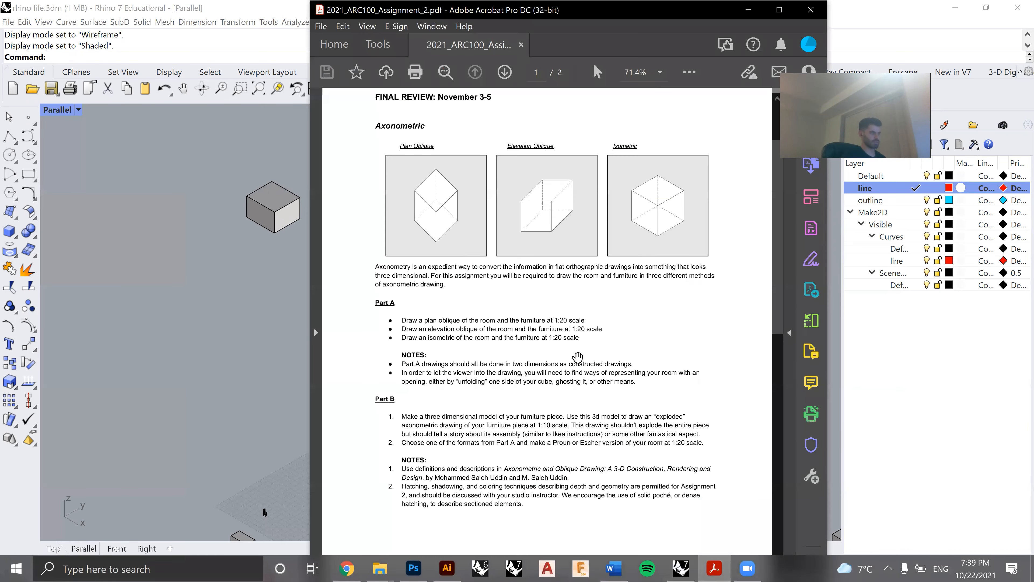
pyautogui.scroll(-1, 578, 356)
pyautogui.scroll(-1, 557, 371)
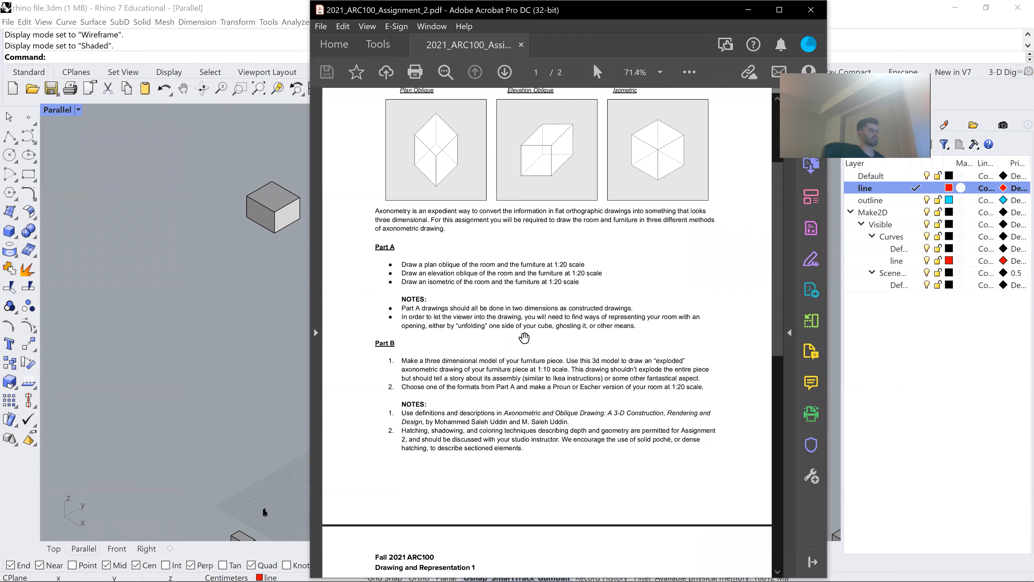
pyautogui.click(748, 10)
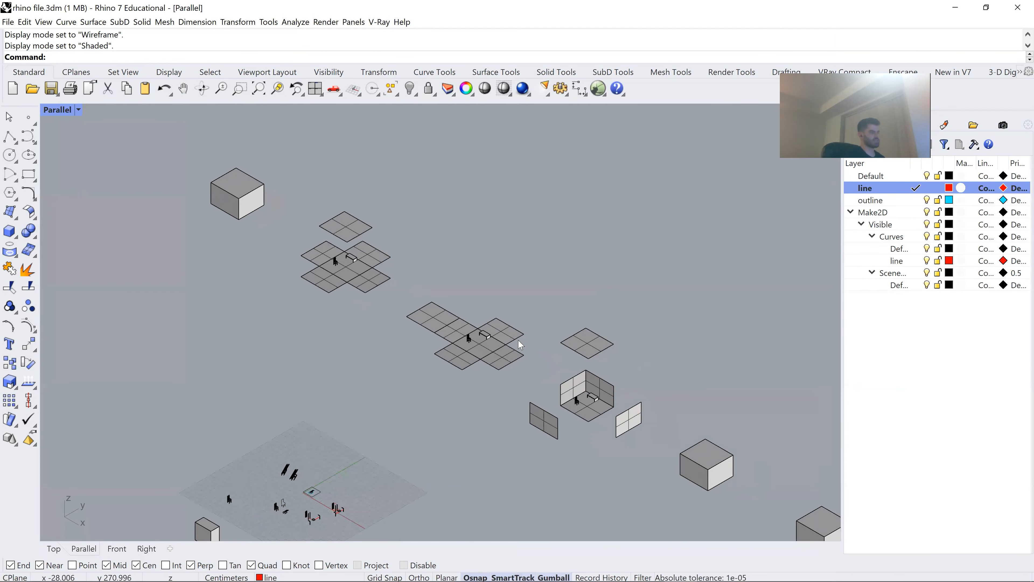
# Compare the exploded room with the two unfolded room layouts and their furniture in Rhino.
pyautogui.scroll(5, 586, 358)
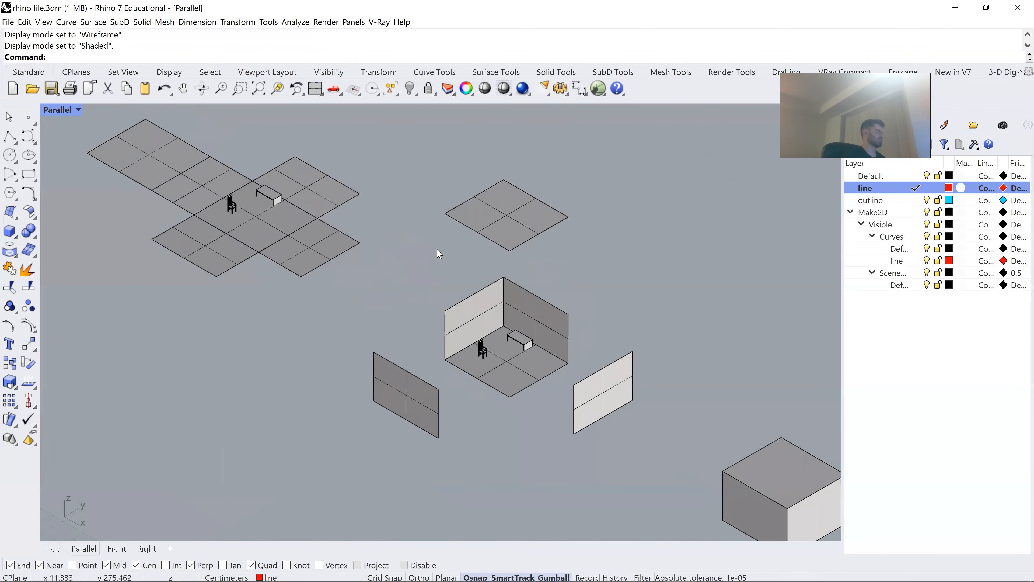
pyautogui.moveTo(321, 182); pyautogui.dragTo(505, 246)
pyautogui.scroll(-4, 501, 245)
pyautogui.moveTo(342, 207); pyautogui.dragTo(426, 271)
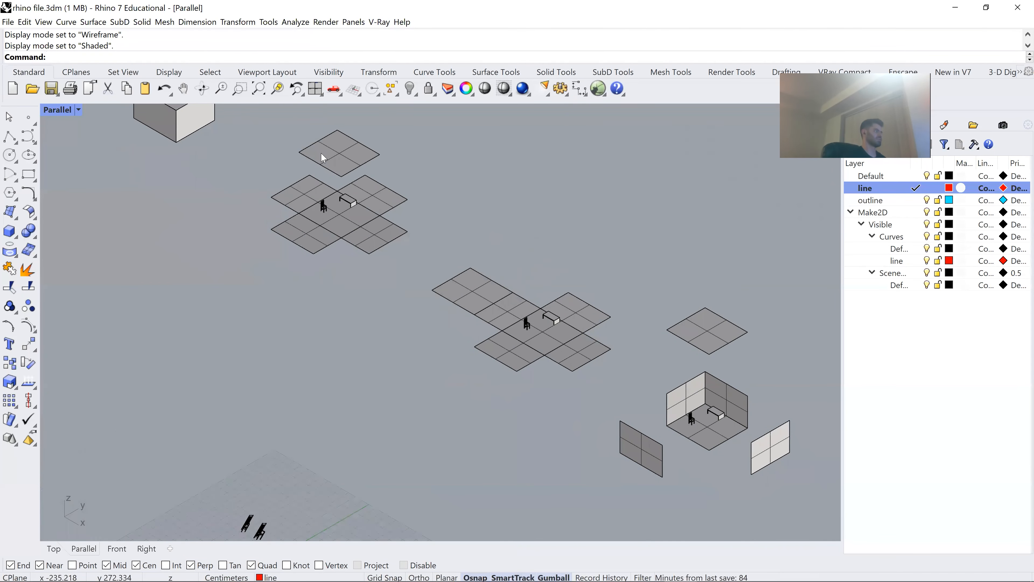
pyautogui.scroll(3, 321, 152)
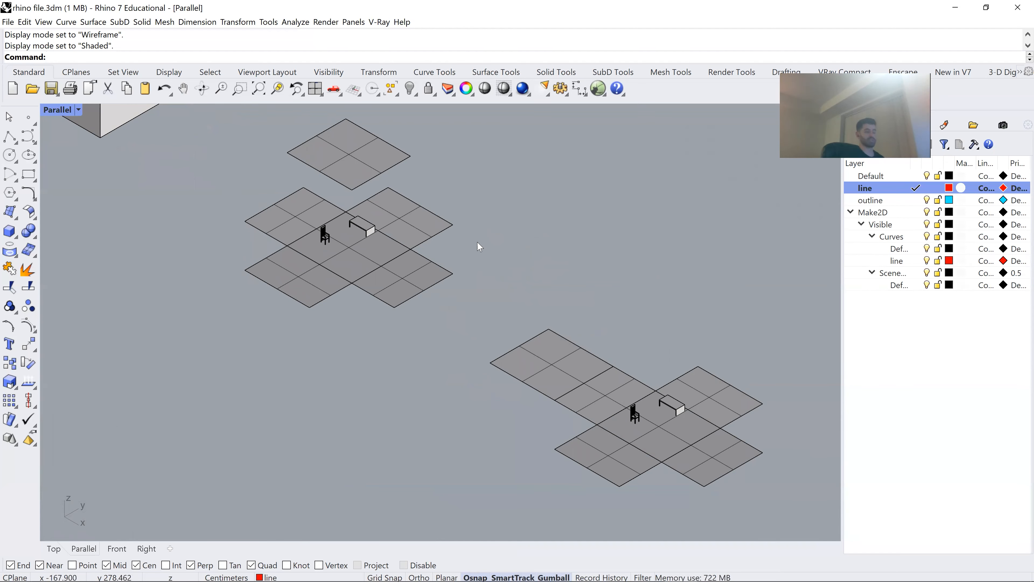
pyautogui.moveTo(456, 256); pyautogui.dragTo(406, 286)
pyautogui.scroll(-6, 446, 222)
pyautogui.moveTo(506, 249); pyautogui.dragTo(454, 234)
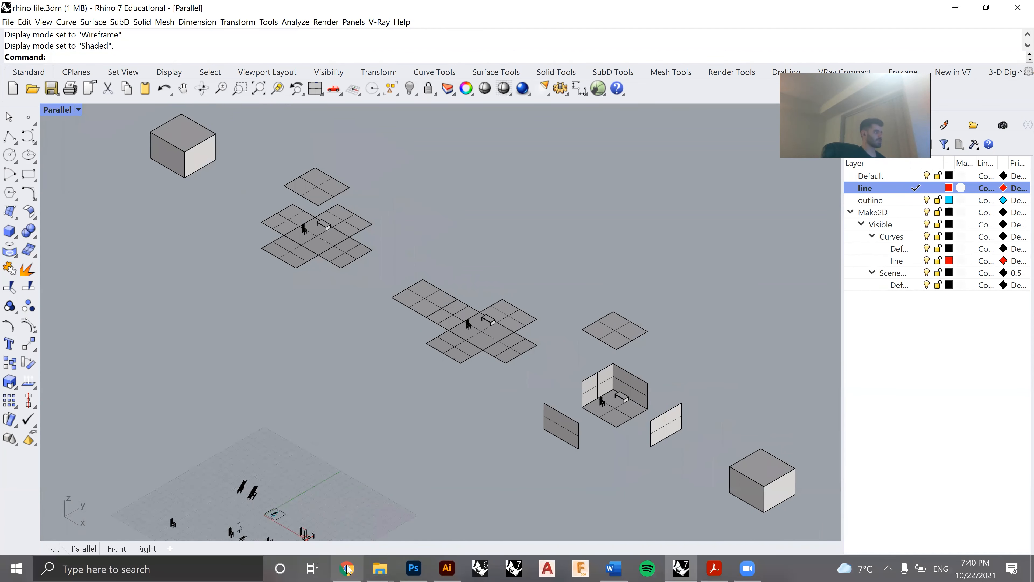
# Switch to Chrome and show the Monument Valley 2 trailer and Lost Forest speedrun videos as isometric references.
pyautogui.click(348, 570)
pyautogui.click(138, 16)
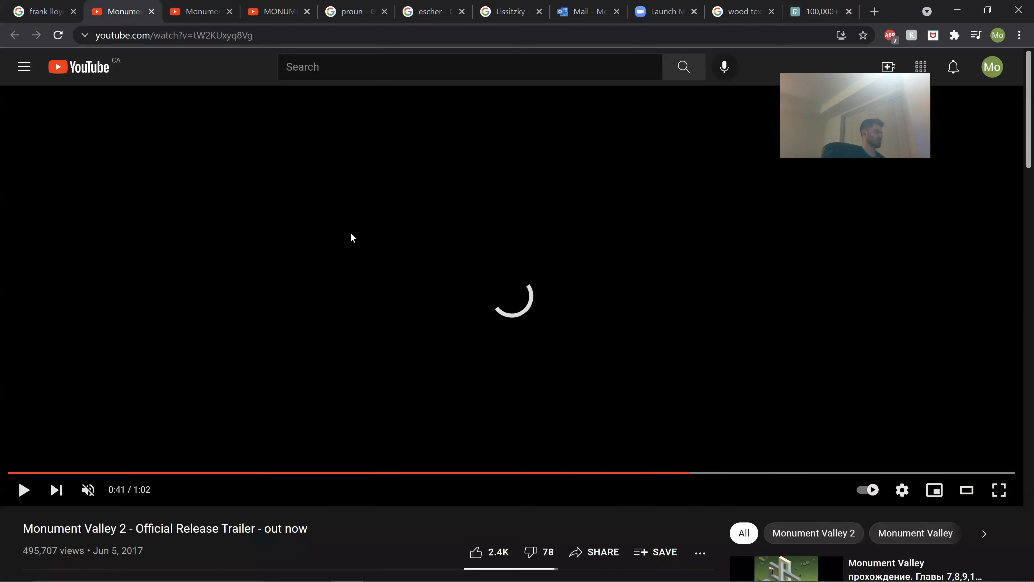
pyautogui.click(197, 5)
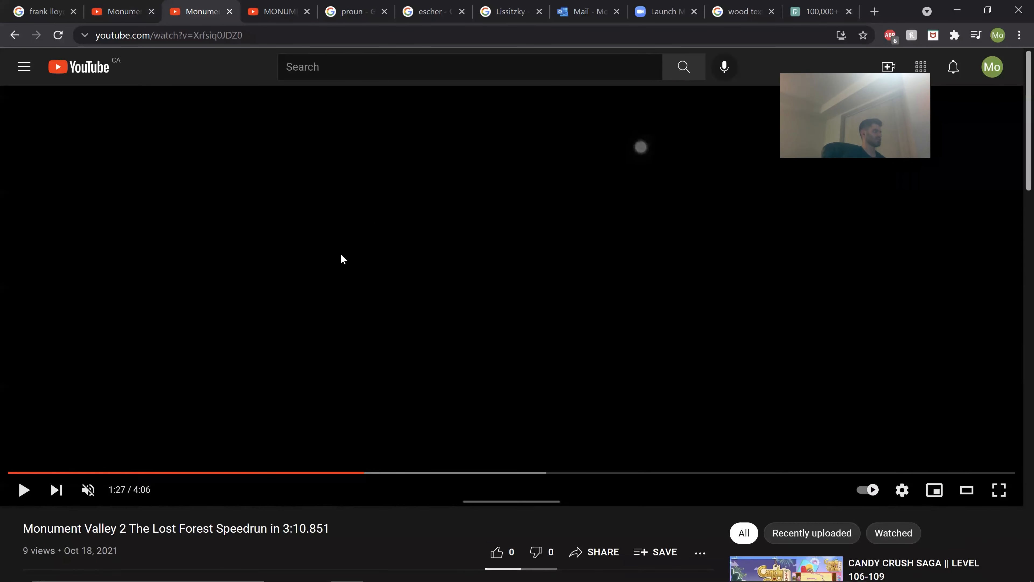
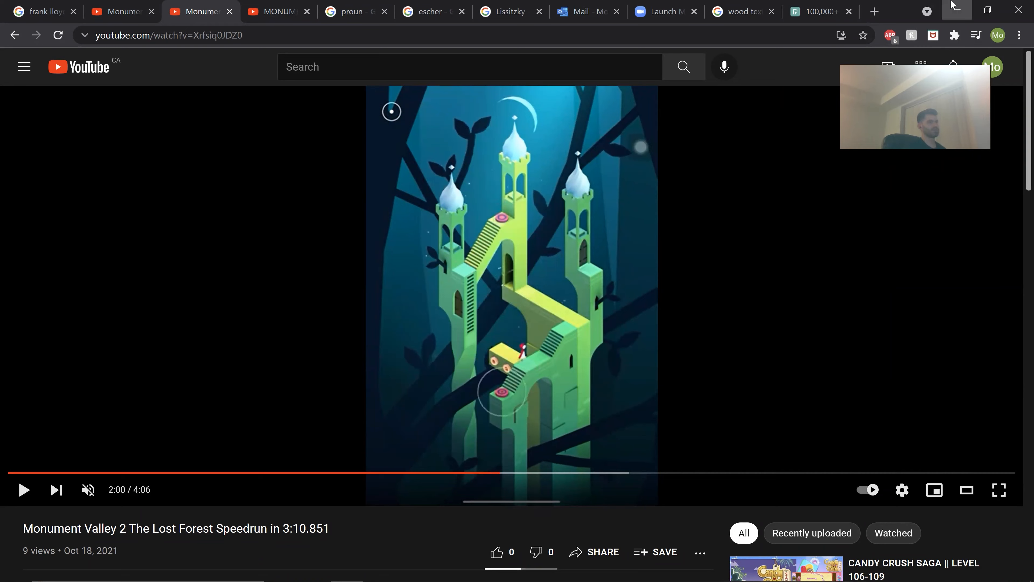
pyautogui.click(957, 10)
# Inspect the unfolded room with the detached ceiling in Rhino, briefly selecting the ceiling surface.
pyautogui.scroll(-2, 418, 297)
pyautogui.scroll(5, 365, 238)
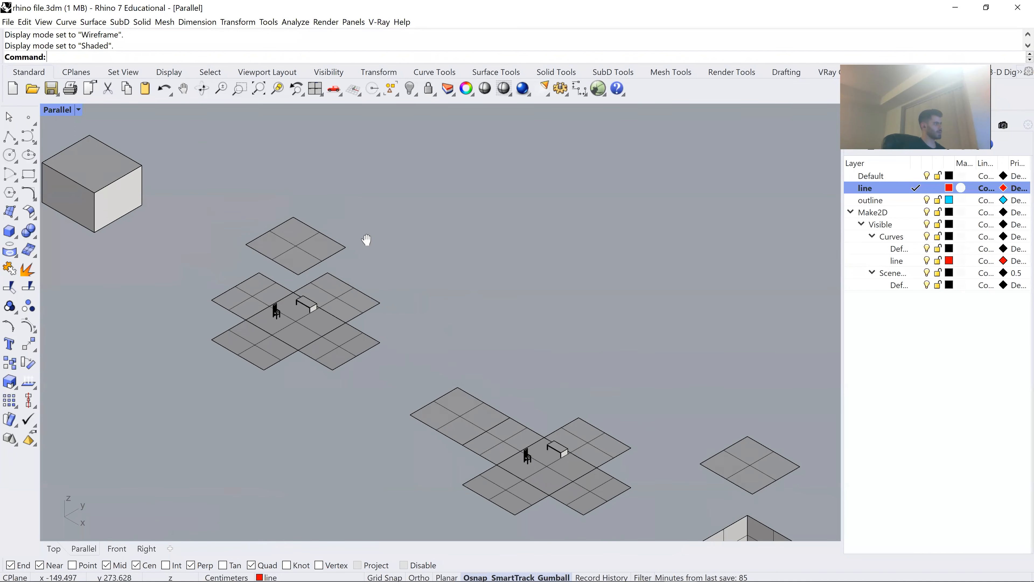
pyautogui.scroll(-4, 381, 235)
pyautogui.scroll(2, 466, 281)
pyautogui.scroll(5, 464, 277)
pyautogui.moveTo(595, 330); pyautogui.dragTo(758, 374)
pyautogui.moveTo(240, 151); pyautogui.dragTo(313, 229)
pyautogui.scroll(5, 316, 233)
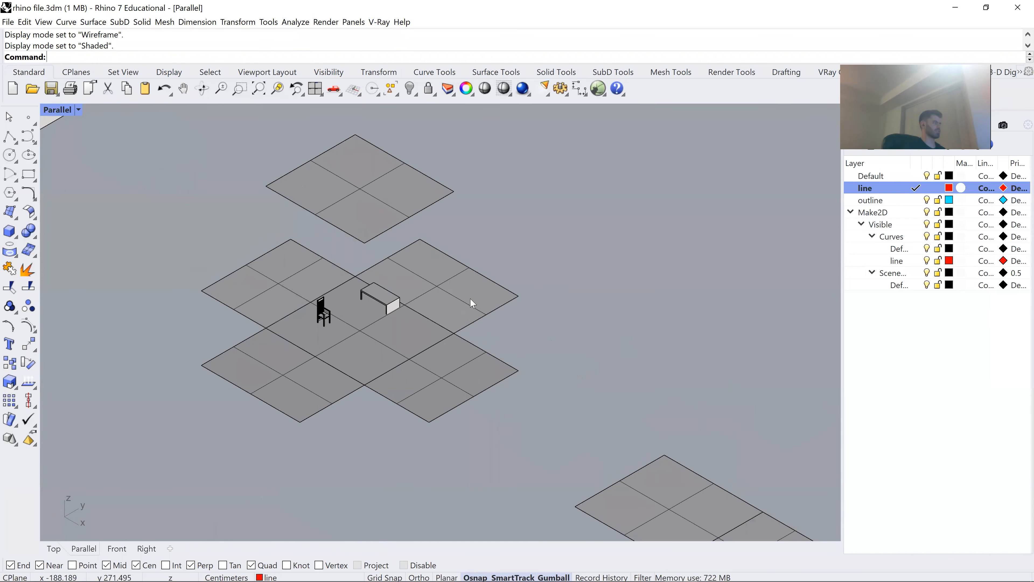
pyautogui.click(382, 196)
pyautogui.click(584, 232)
pyautogui.scroll(-8, 420, 235)
pyautogui.moveTo(567, 327); pyautogui.dragTo(463, 275)
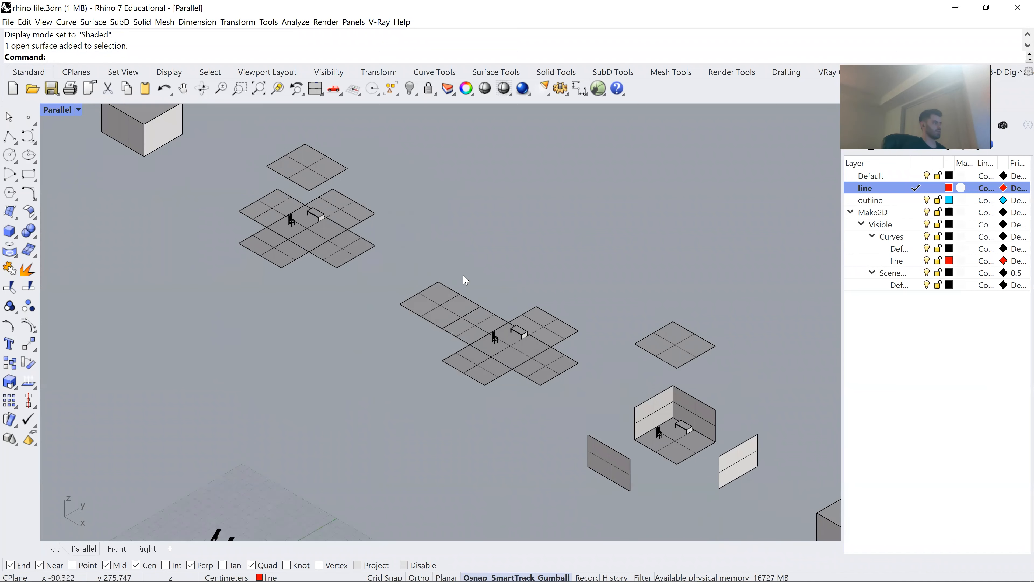
# Inspect the unfolded room with the attached ceiling, followed by the exploded room with its pulled-out walls.
pyautogui.scroll(6, 466, 281)
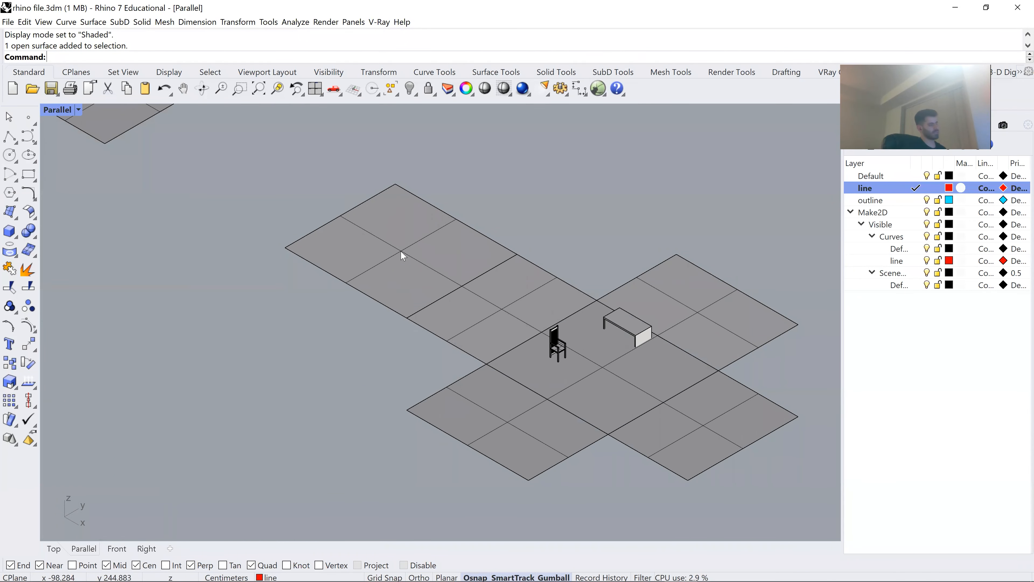
pyautogui.scroll(2, 399, 246)
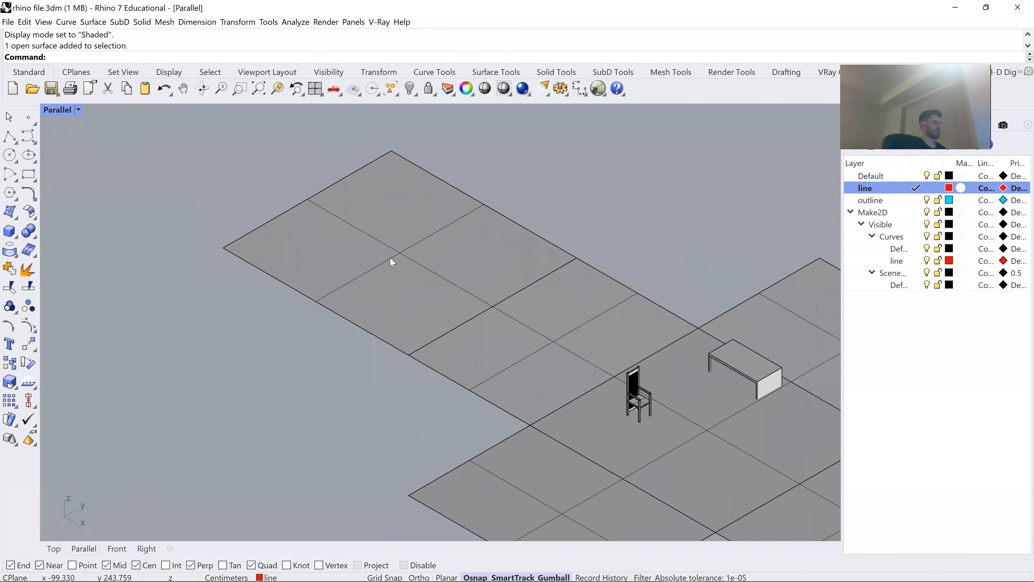
pyautogui.scroll(-3, 396, 254)
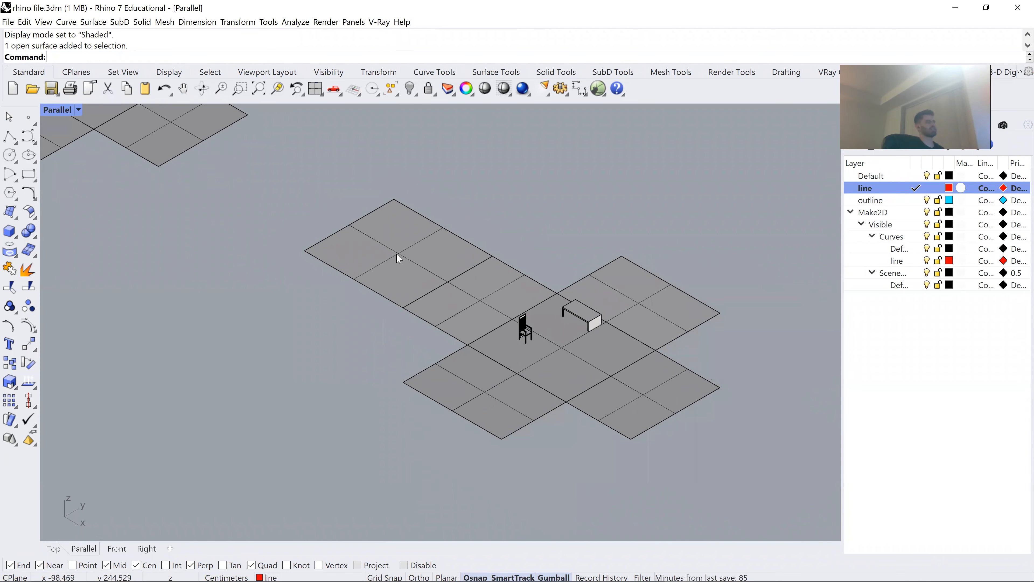
pyautogui.scroll(-8, 395, 253)
pyautogui.moveTo(623, 360); pyautogui.dragTo(440, 274)
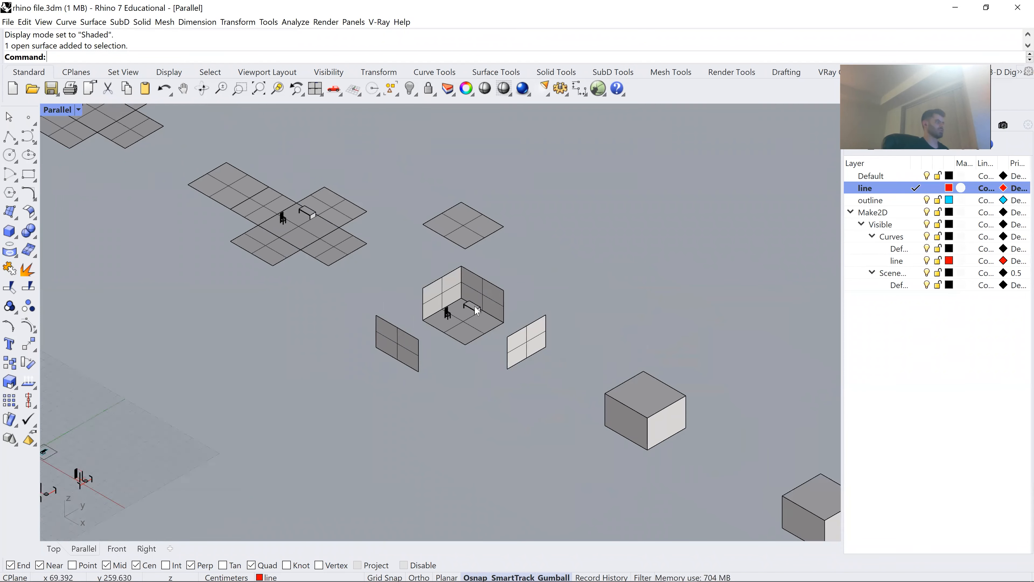
pyautogui.scroll(3, 441, 274)
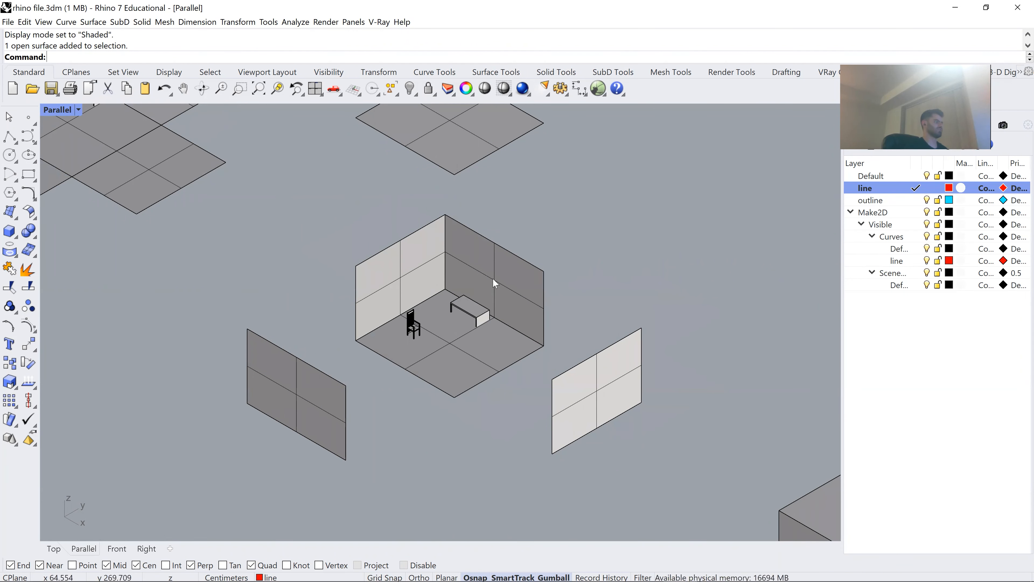
pyautogui.scroll(-3, 493, 278)
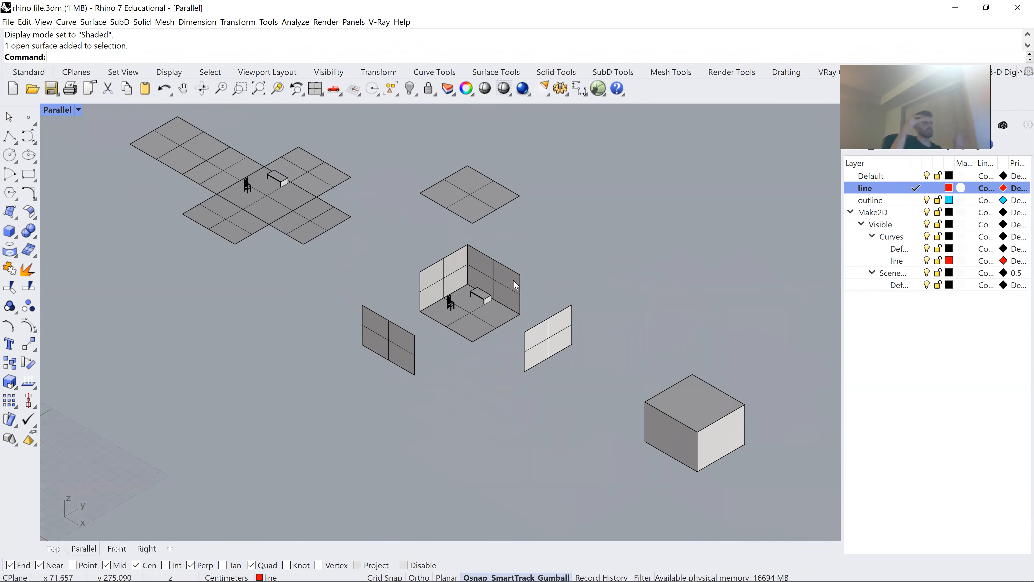
# Examine the chair and table inside the closed room box in Ghosted display mode, and return the viewport to Shaded.
pyautogui.scroll(-3, 508, 281)
pyautogui.scroll(3, 652, 387)
pyautogui.scroll(3, 663, 393)
pyautogui.click(570, 282)
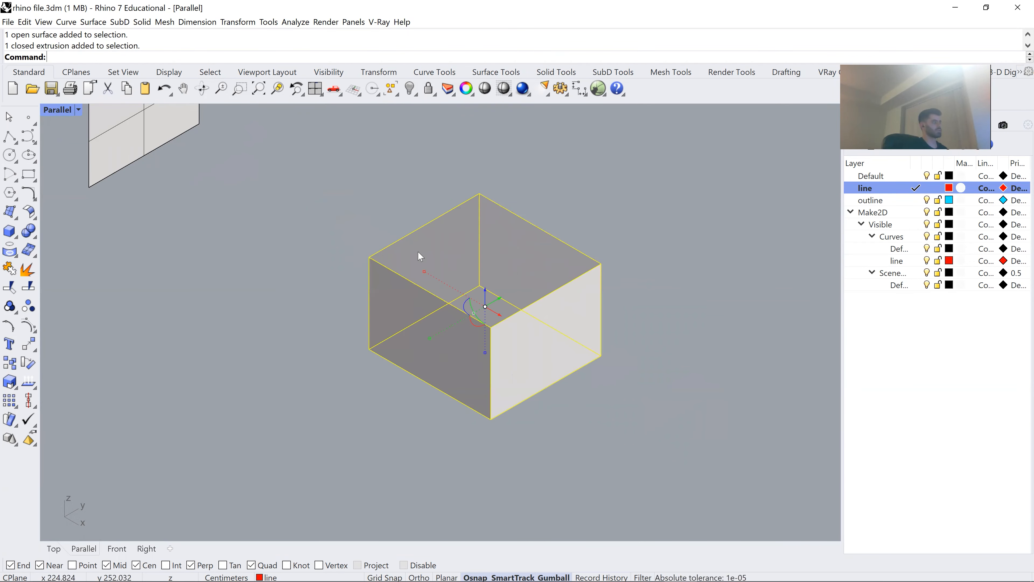
pyautogui.click(74, 114)
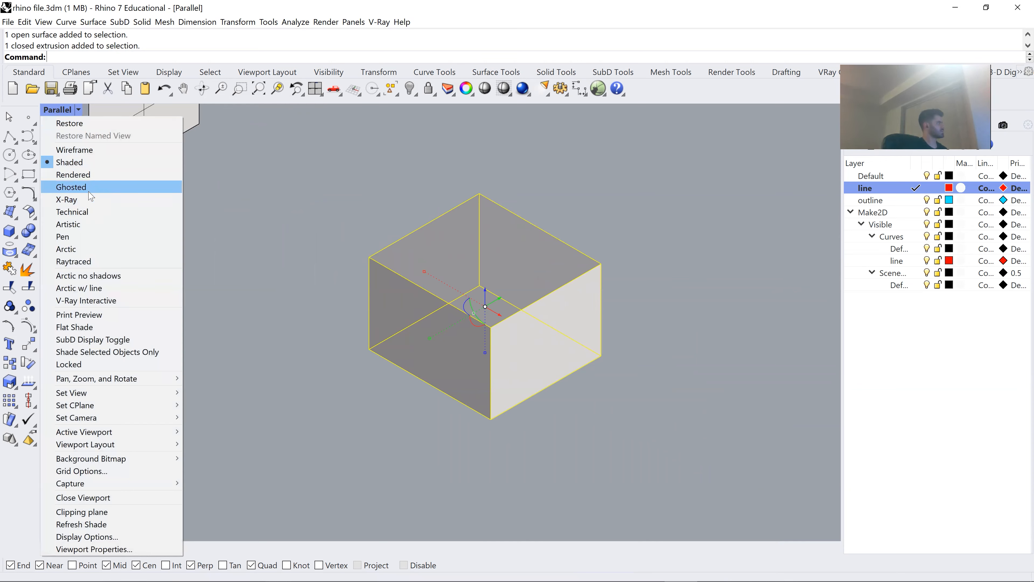
pyautogui.click(69, 187)
pyautogui.press('Escape')
pyautogui.scroll(3, 504, 286)
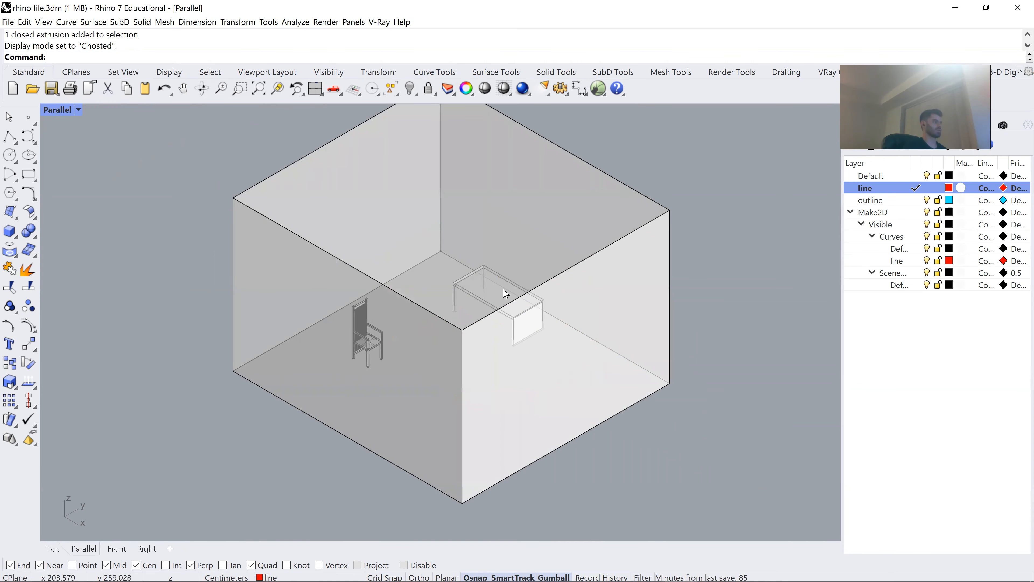
pyautogui.scroll(-3, 505, 292)
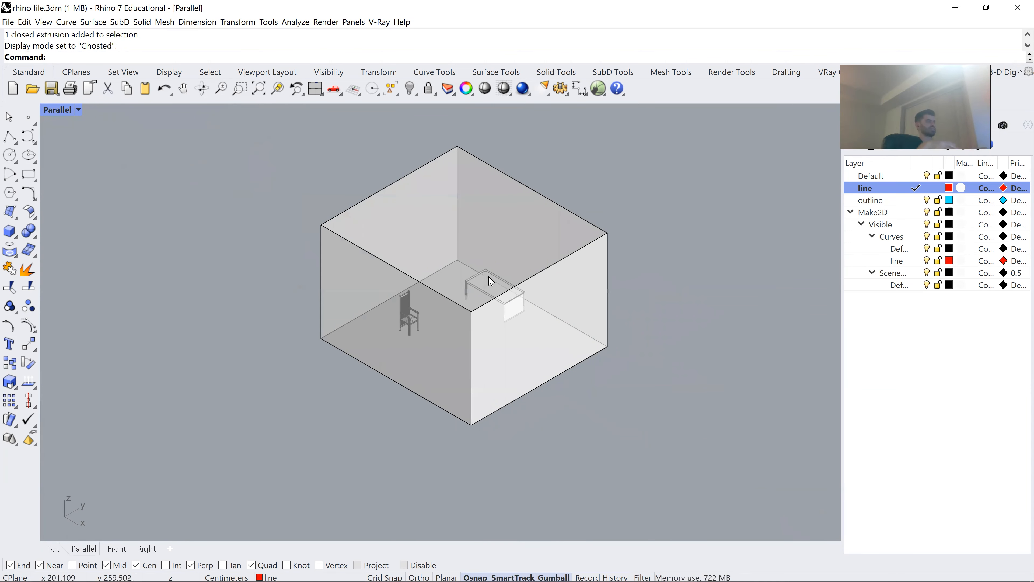
pyautogui.click(78, 110)
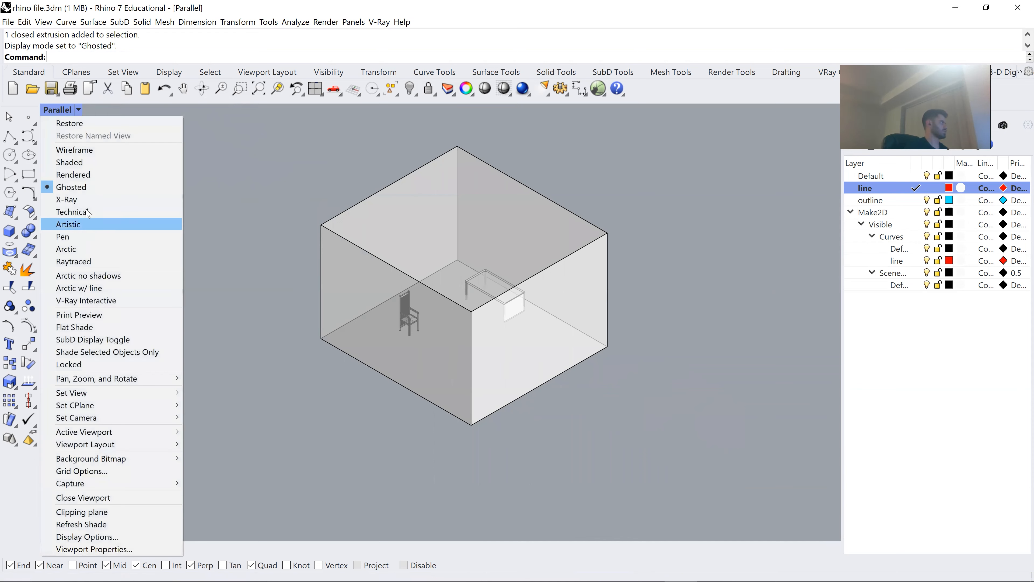
pyautogui.click(69, 159)
# Generate a 2D drawing of the closed room box with Make2D, using the Parallel view and maintaining source layers.
pyautogui.scroll(-2, 629, 153)
pyautogui.scroll(-10, 624, 152)
pyautogui.moveTo(665, 171); pyautogui.dragTo(554, 245)
pyautogui.scroll(6, 510, 237)
pyautogui.moveTo(697, 346); pyautogui.dragTo(469, 286)
pyautogui.click(250, 194)
pyautogui.moveTo(249, 194); pyautogui.dragTo(499, 262)
pyautogui.scroll(8, 466, 245)
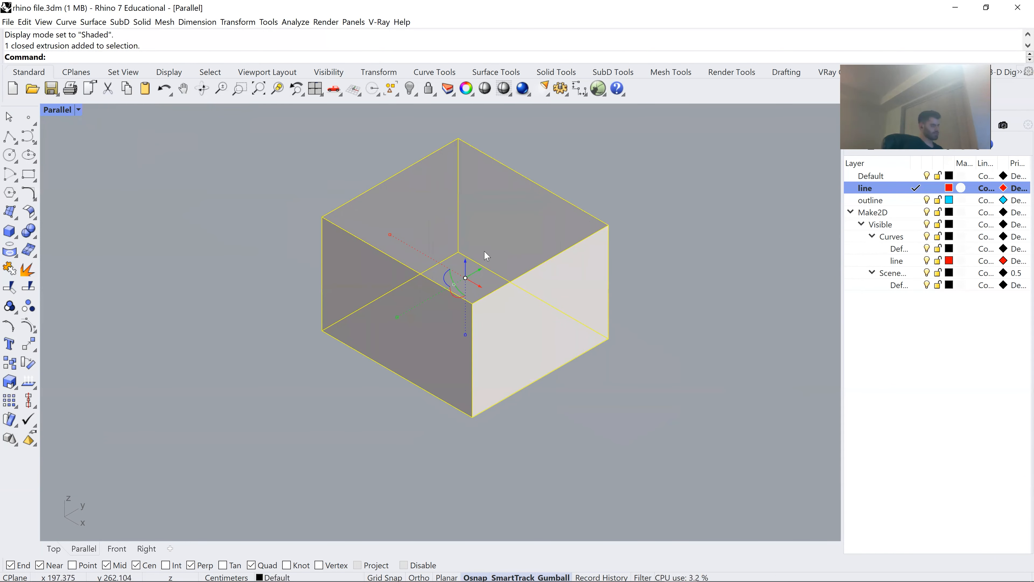
pyautogui.write('Maek')
pyautogui.press('Return')
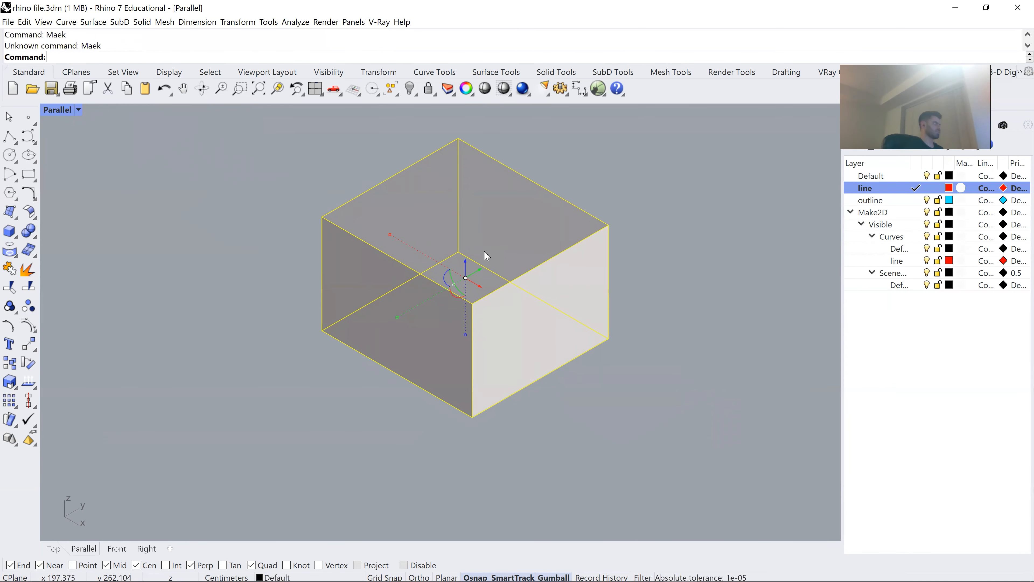
pyautogui.write("Make'")
pyautogui.press('Down')
pyautogui.press('Return')
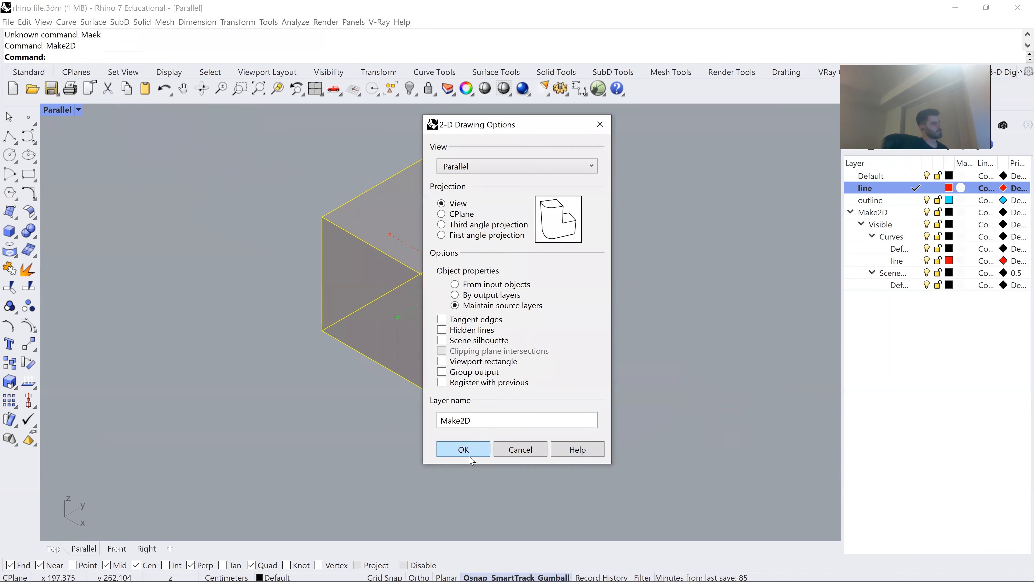
pyautogui.click(462, 450)
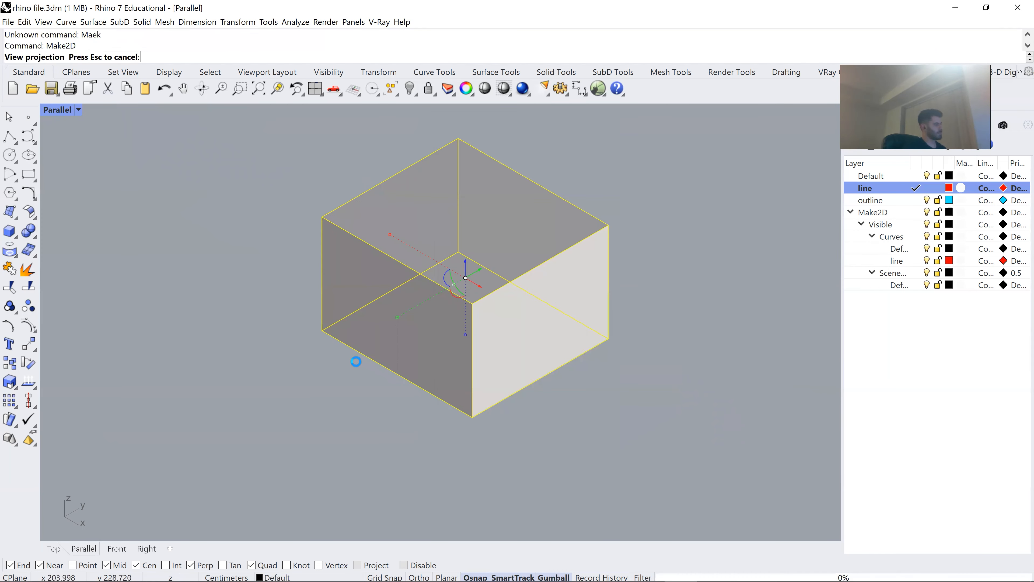
# Switch to the Top view and zoom to the selected 2D outline of the box.
pyautogui.scroll(-10, 356, 360)
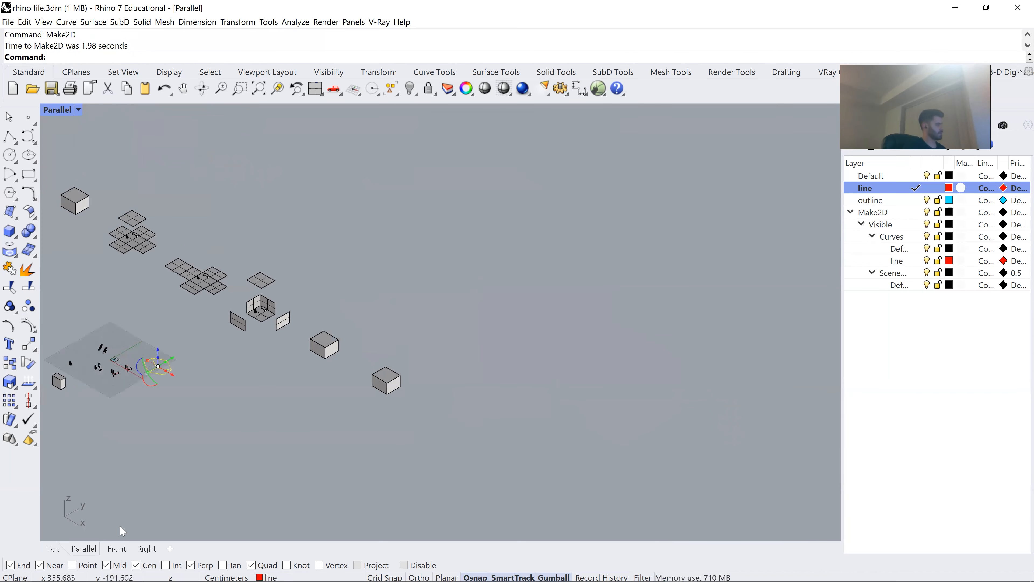
pyautogui.click(54, 548)
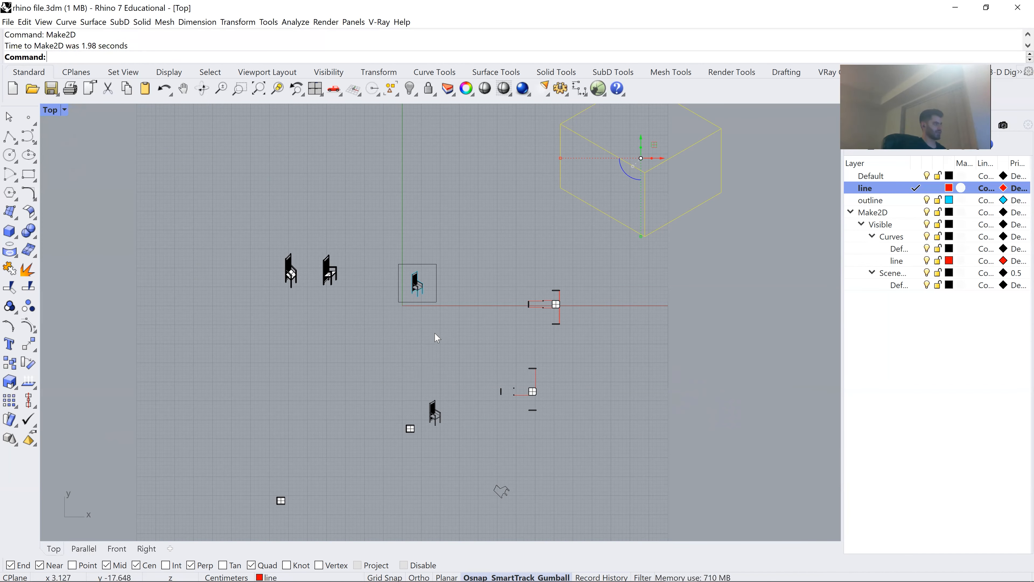
pyautogui.write('zs')
pyautogui.press('Return')
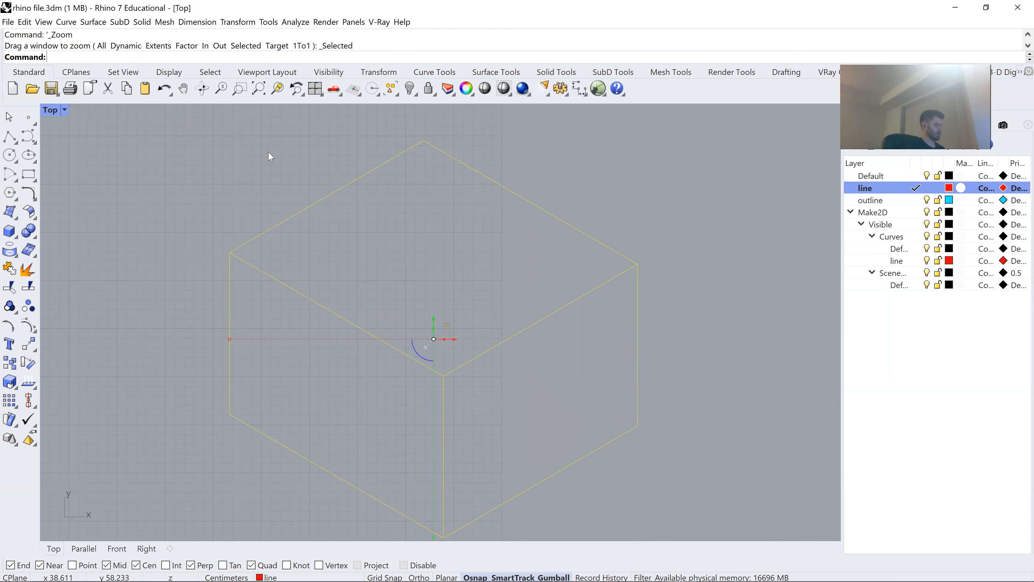
pyautogui.write('Exporte')
pyautogui.press('BackSpace')
pyautogui.press('BackSpace')
pyautogui.press('BackSpace')
pyautogui.press('BackSpace')
pyautogui.press('BackSpace')
pyautogui.press('BackSpace')
pyautogui.press('BackSpace')
pyautogui.press('Escape')
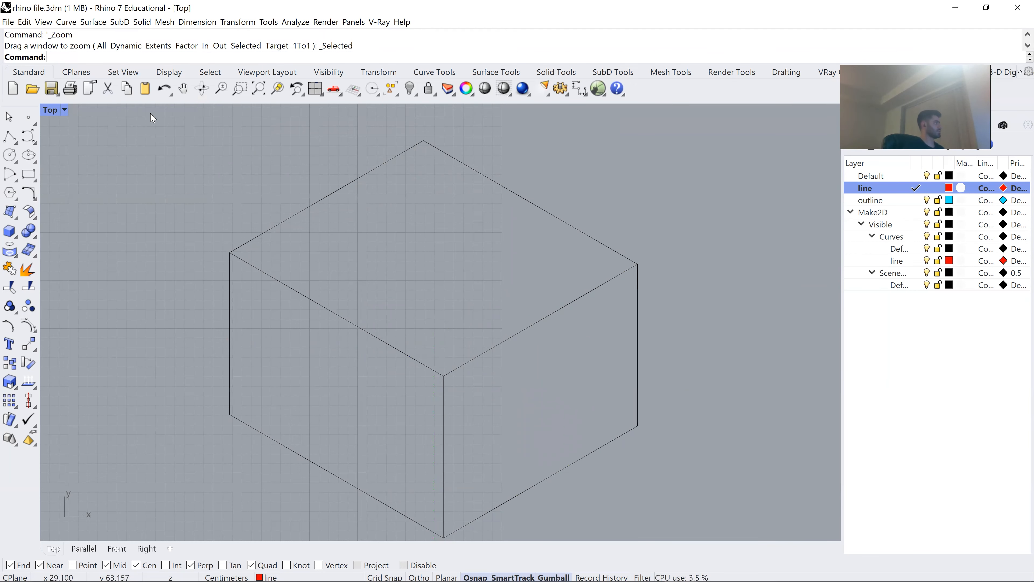
# Export the selected box outline to the Desktop as Adobe Illustrator file 121, preserving model scale at 1 centimeter = 1 cm.
pyautogui.scroll(-3, 607, 193)
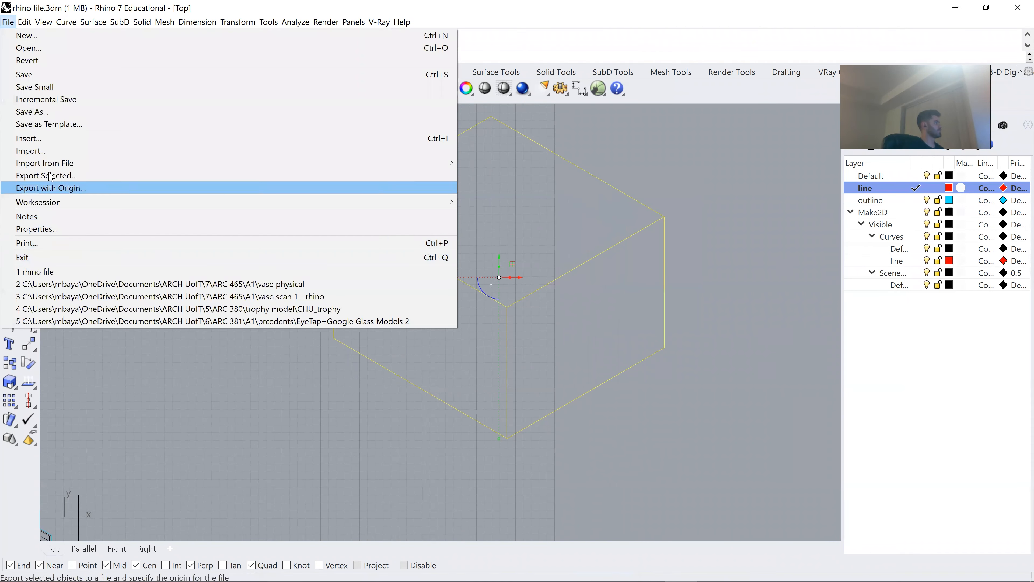
pyautogui.click(81, 175)
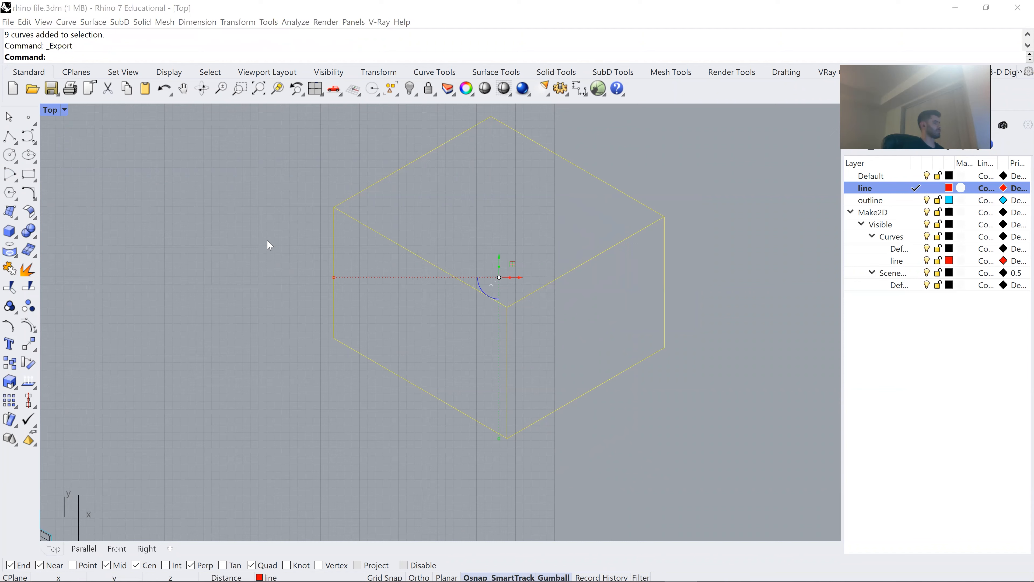
pyautogui.click(181, 184)
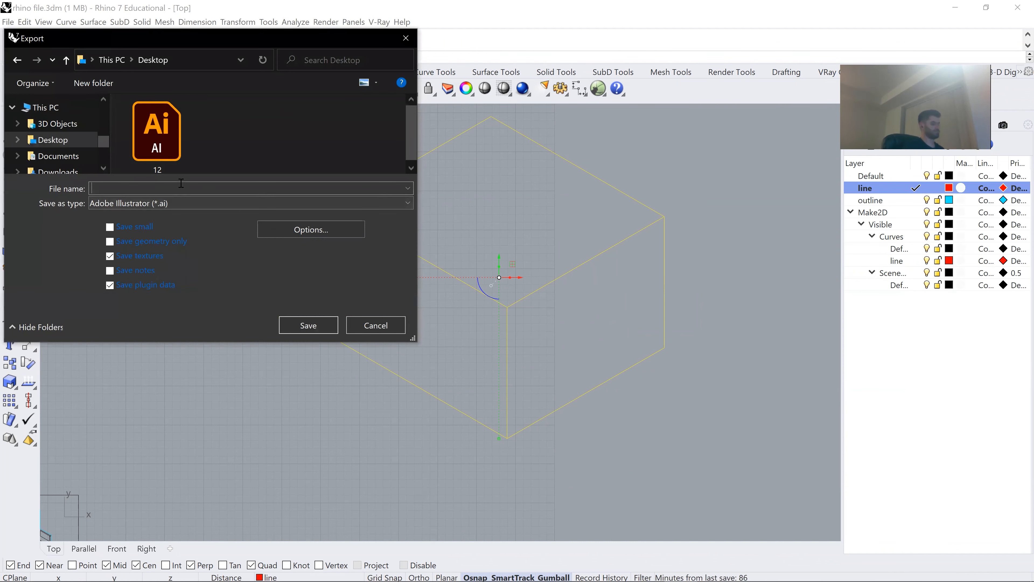
pyautogui.write('121')
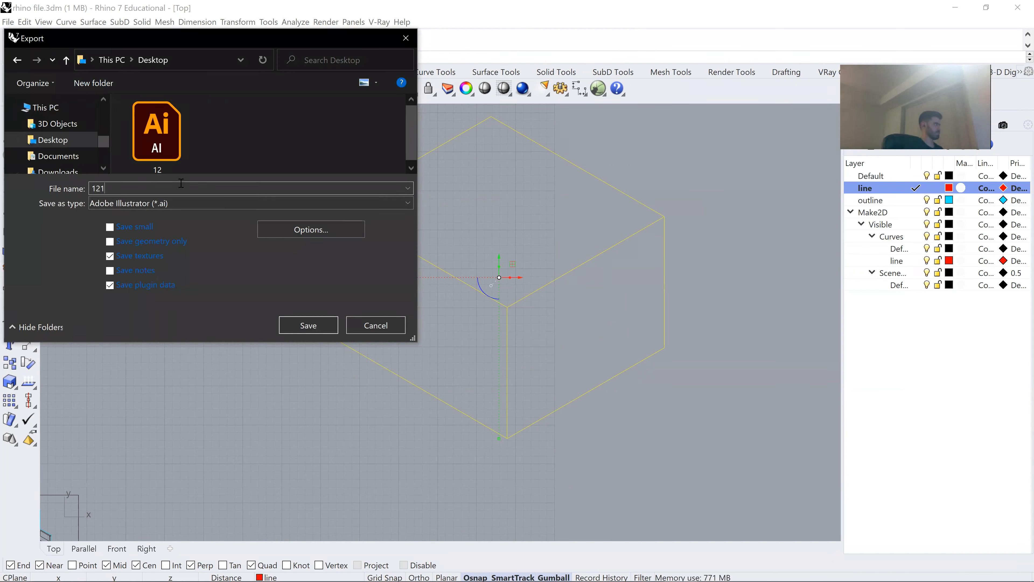
pyautogui.click(325, 327)
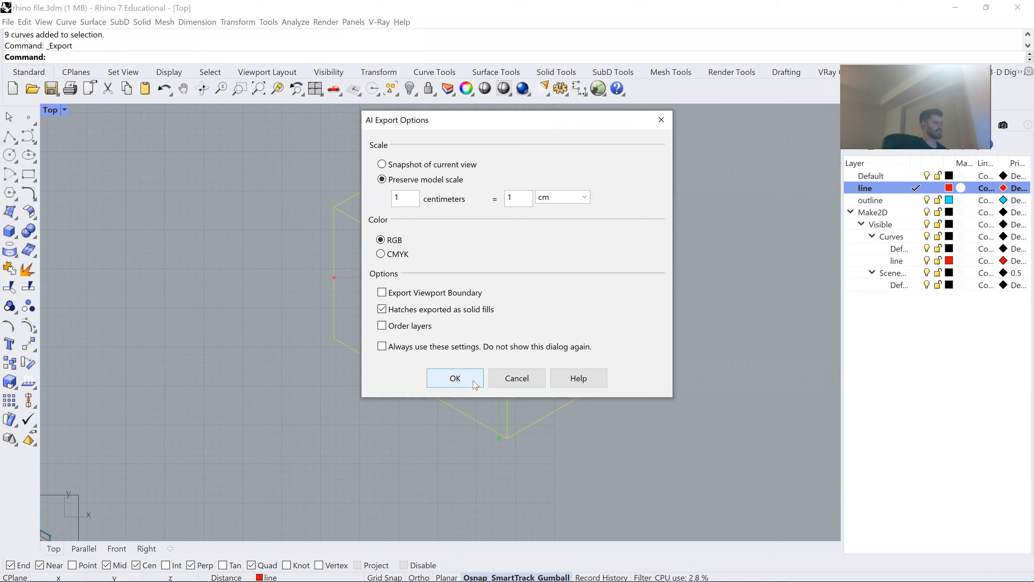
pyautogui.click(480, 385)
# Open the exported 121 file from the desktop in Illustrator and select the box outline beside the artboard.
pyautogui.click(1032, 568)
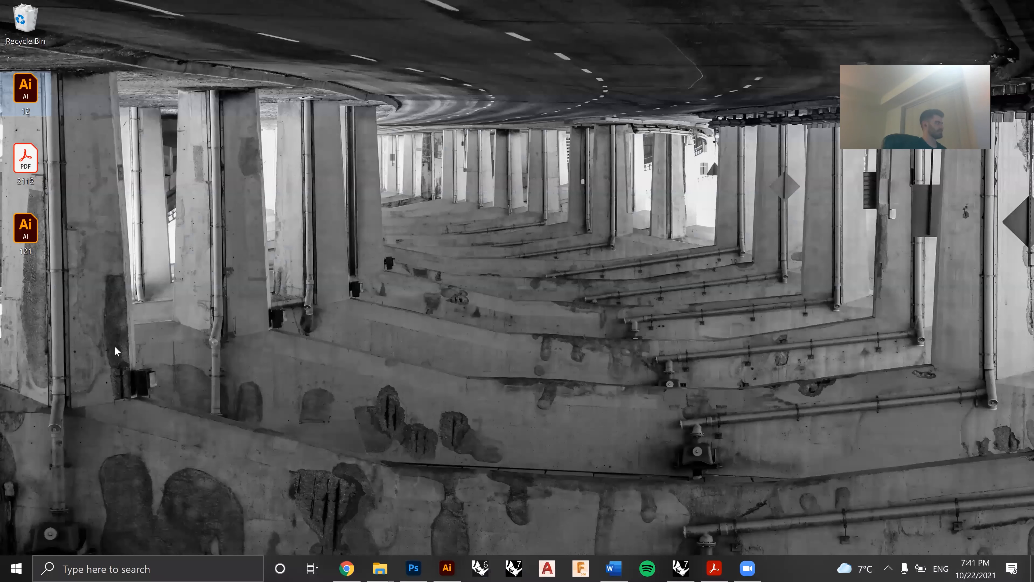
pyautogui.click(19, 237)
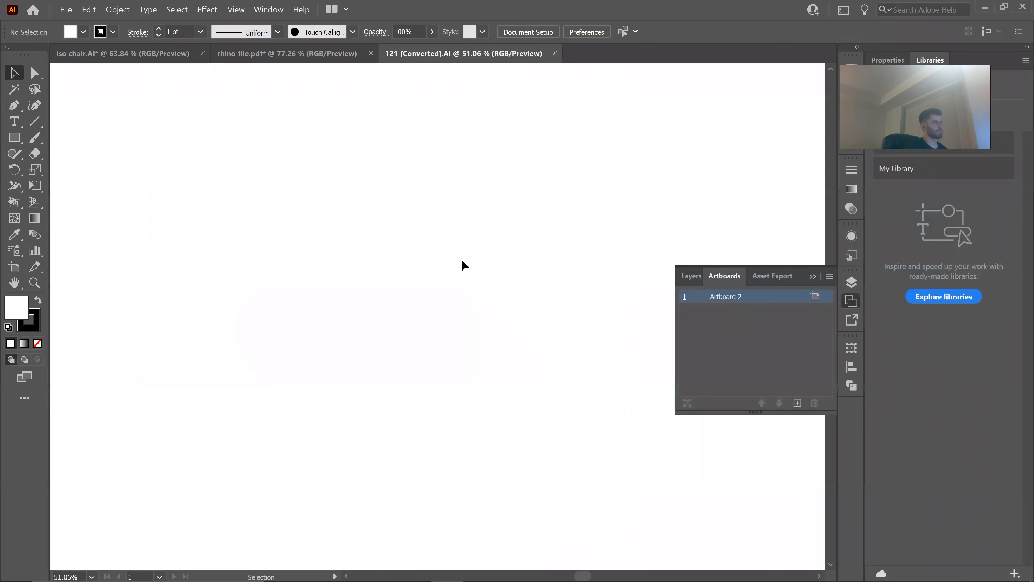
pyautogui.moveTo(488, 239); pyautogui.dragTo(216, 292)
pyautogui.moveTo(623, 274); pyautogui.dragTo(525, 304)
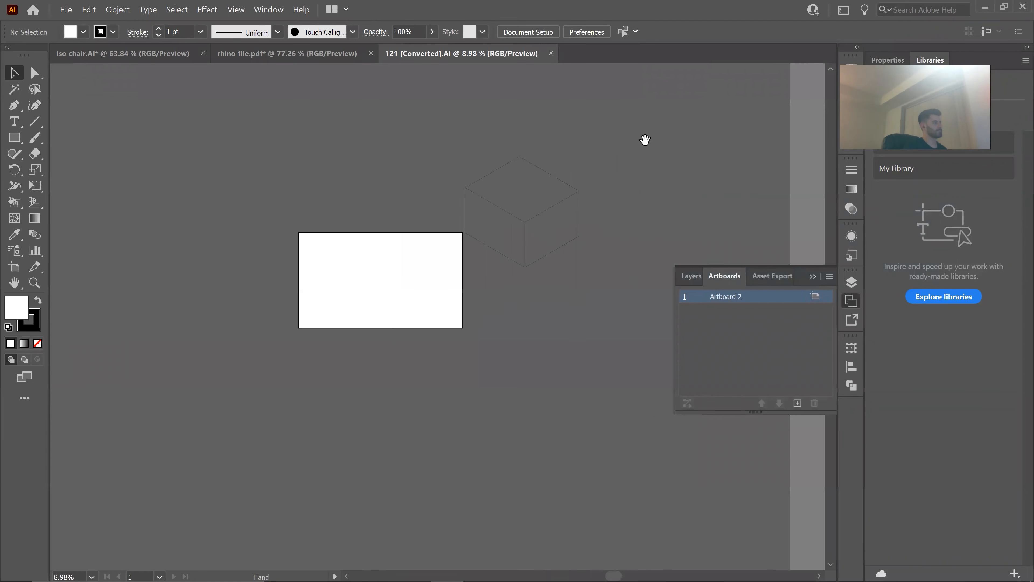
pyautogui.click(525, 231)
pyautogui.click(646, 158)
pyautogui.moveTo(422, 319); pyautogui.dragTo(487, 216)
pyautogui.hotkey('ctrl', 'space')
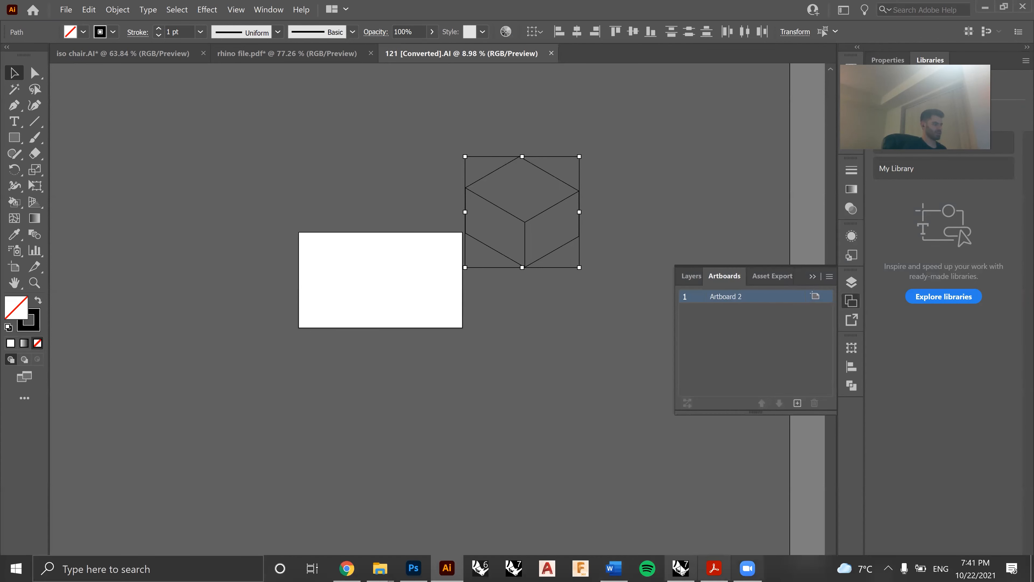
# Switch to Rhino and move the 2D box outline to the grid origin, around the small square with the chair.
pyautogui.moveTo(679, 568)
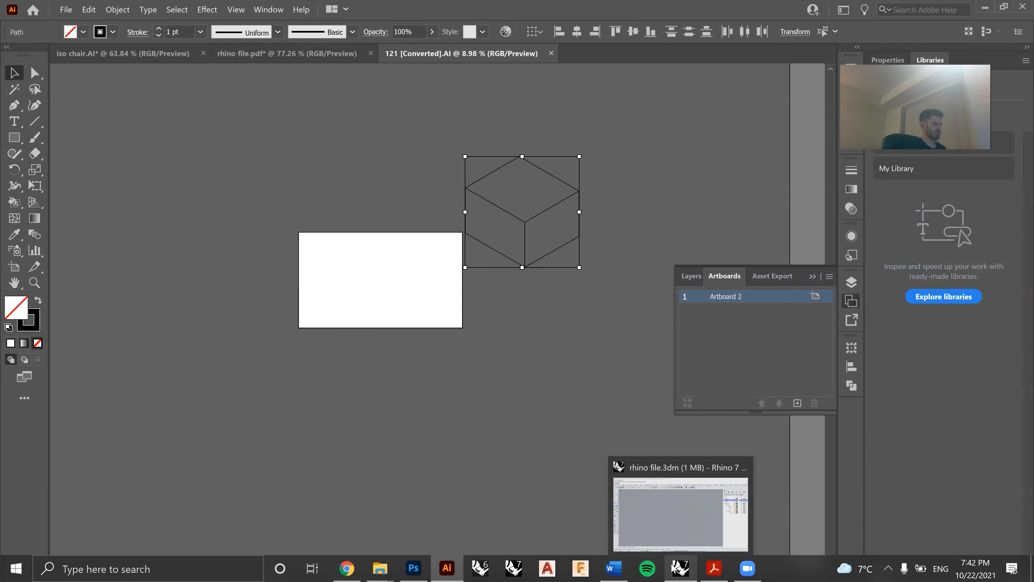
pyautogui.click(666, 526)
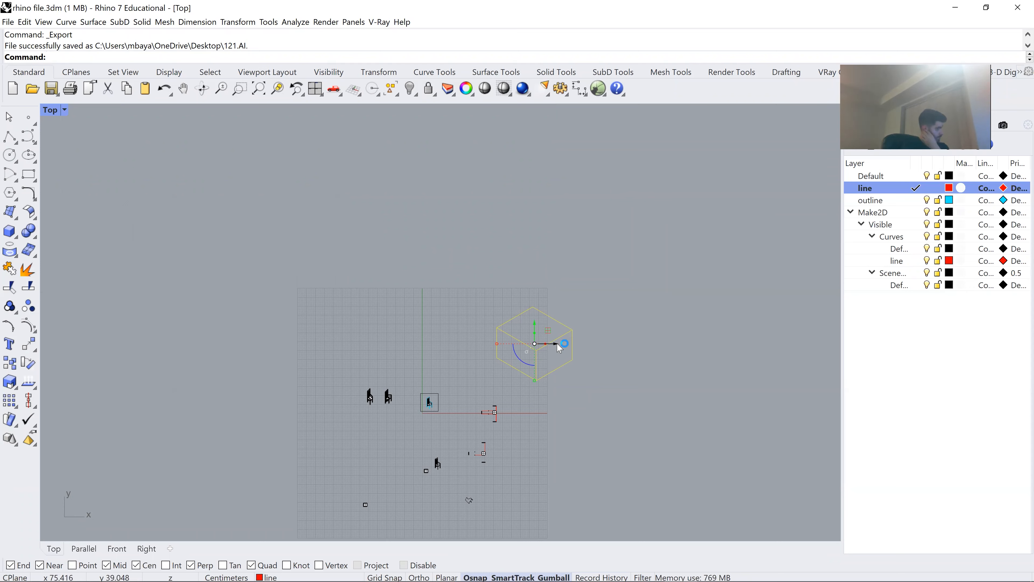
pyautogui.moveTo(559, 347); pyautogui.dragTo(457, 347)
pyautogui.scroll(2, 443, 325)
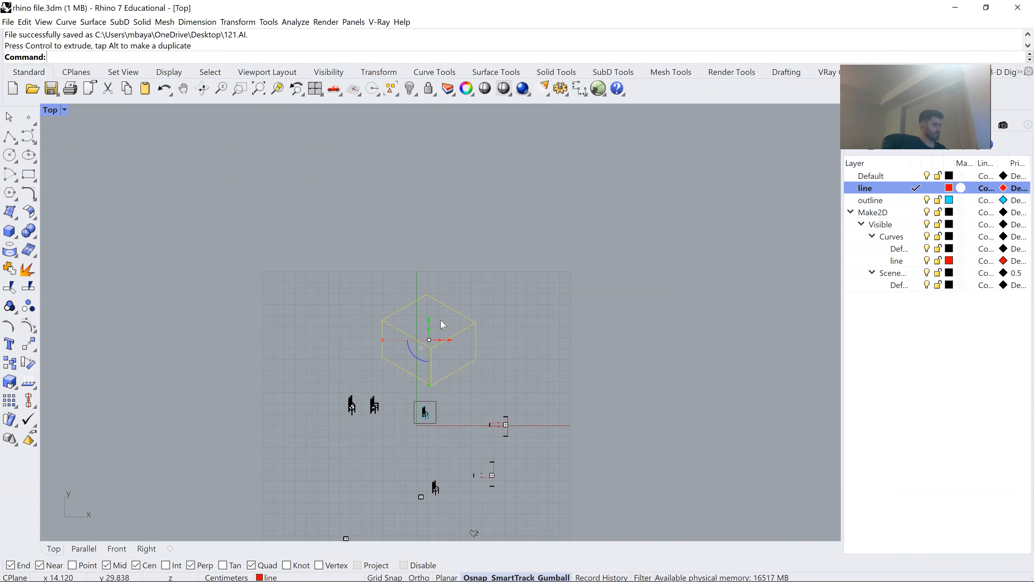
pyautogui.scroll(1, 443, 325)
pyautogui.moveTo(424, 315); pyautogui.dragTo(422, 443)
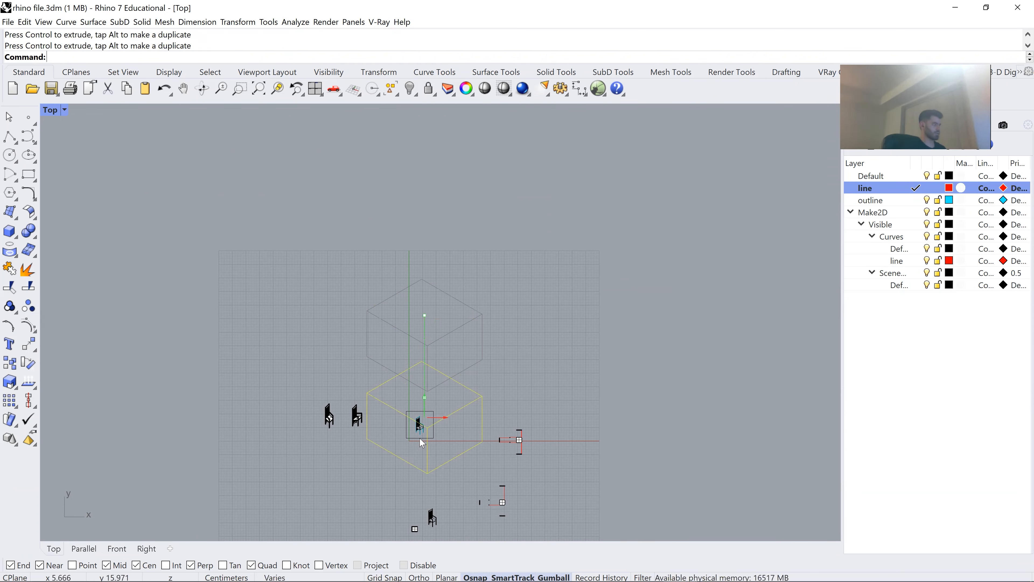
pyautogui.scroll(1, 419, 440)
pyautogui.scroll(3, 411, 440)
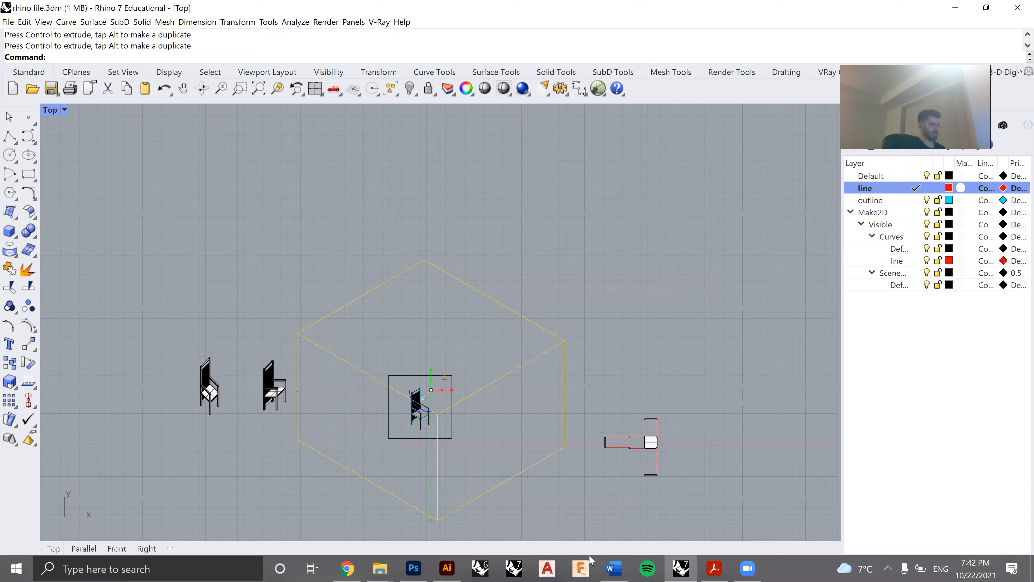
pyautogui.click(438, 568)
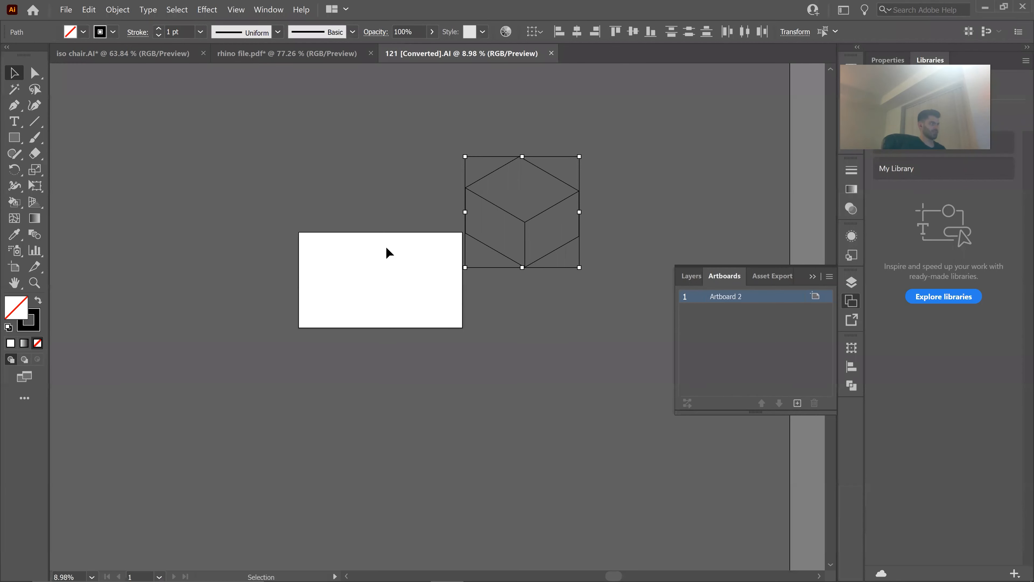
pyautogui.click(985, 8)
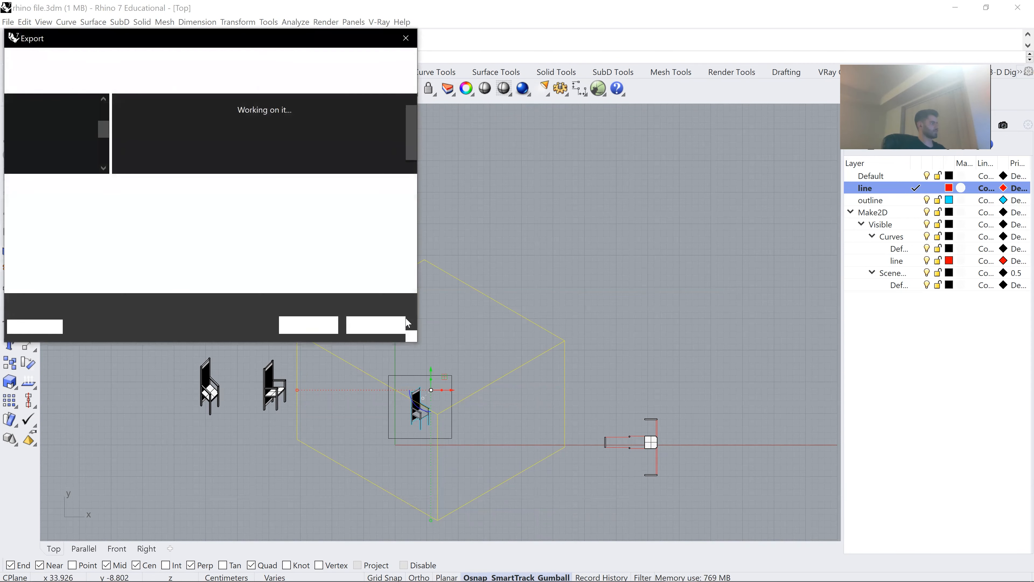
pyautogui.click(381, 325)
# Move the 2D box outline away from the origin to just below the closed room models.
pyautogui.scroll(-5, 425, 350)
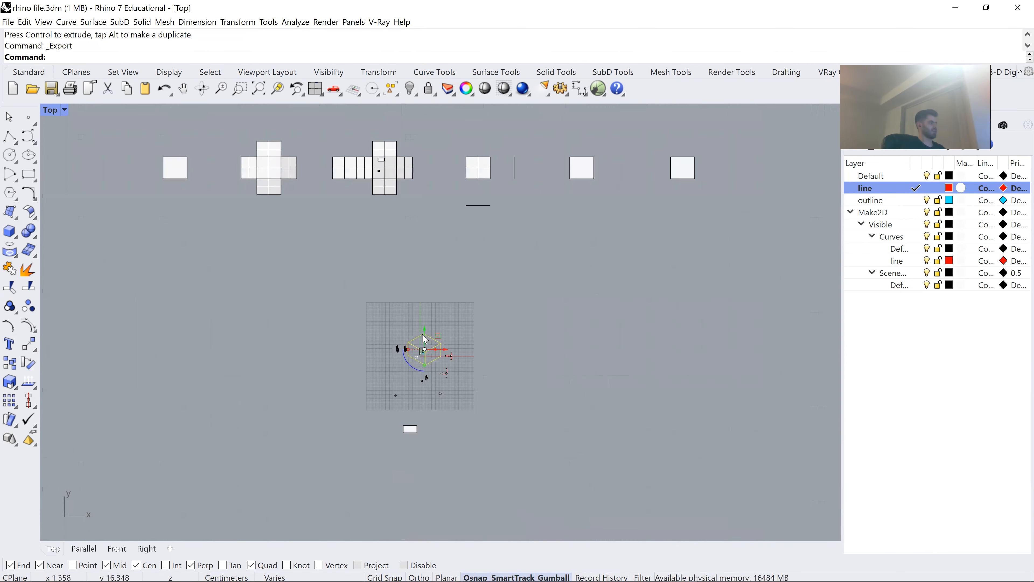
pyautogui.moveTo(448, 348); pyautogui.dragTo(604, 210)
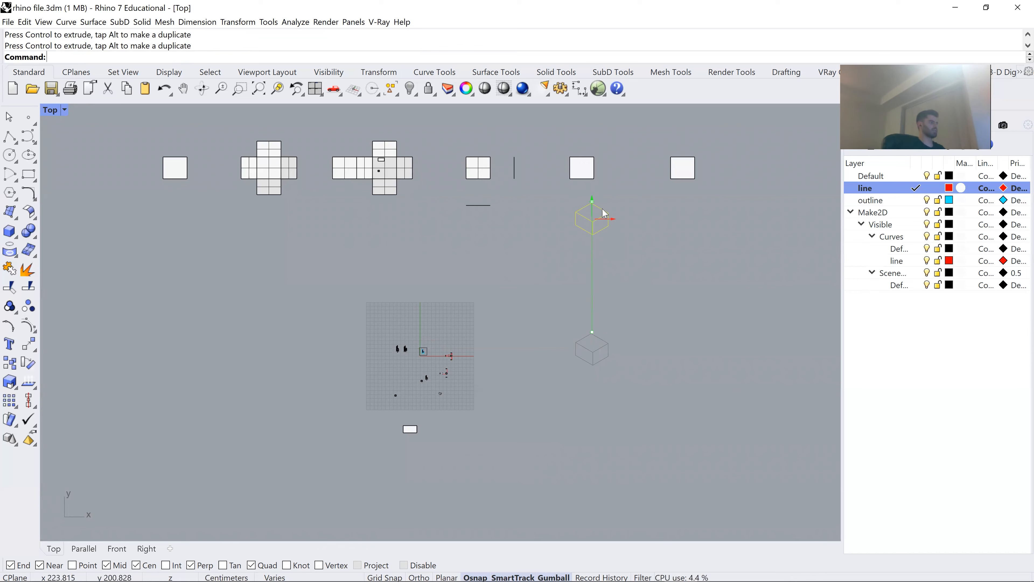
pyautogui.moveTo(660, 565)
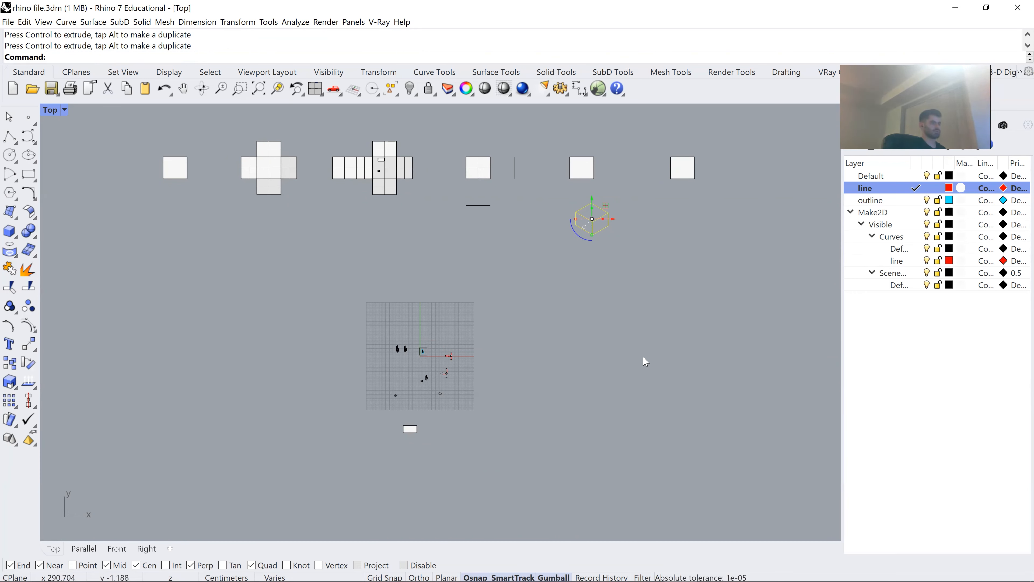
# Move the 2D box outline back beside the grid origin, overlapping the small square with the chair.
pyautogui.moveTo(602, 219); pyautogui.dragTo(427, 361)
pyautogui.scroll(3, 427, 362)
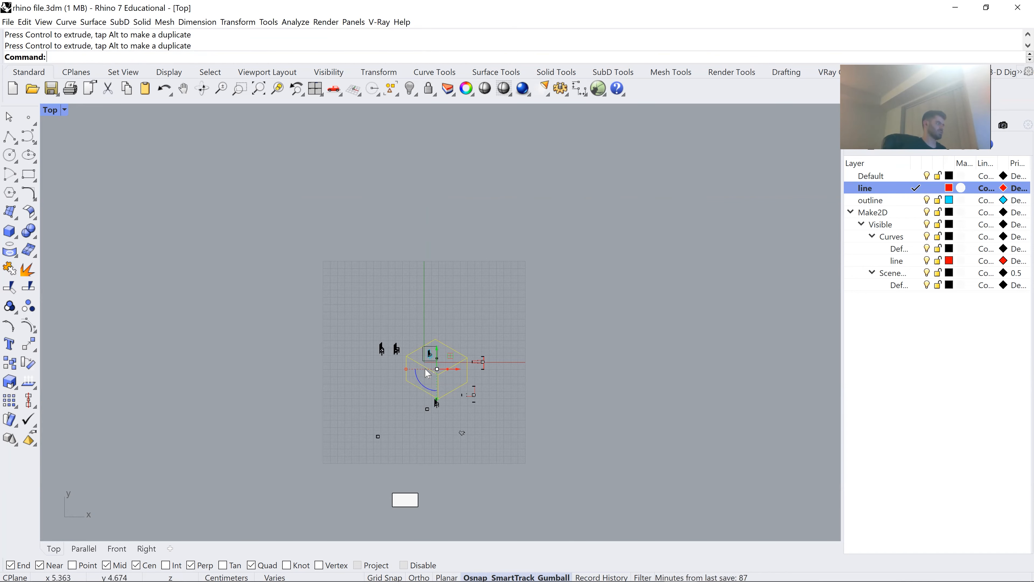
pyautogui.scroll(5, 425, 292)
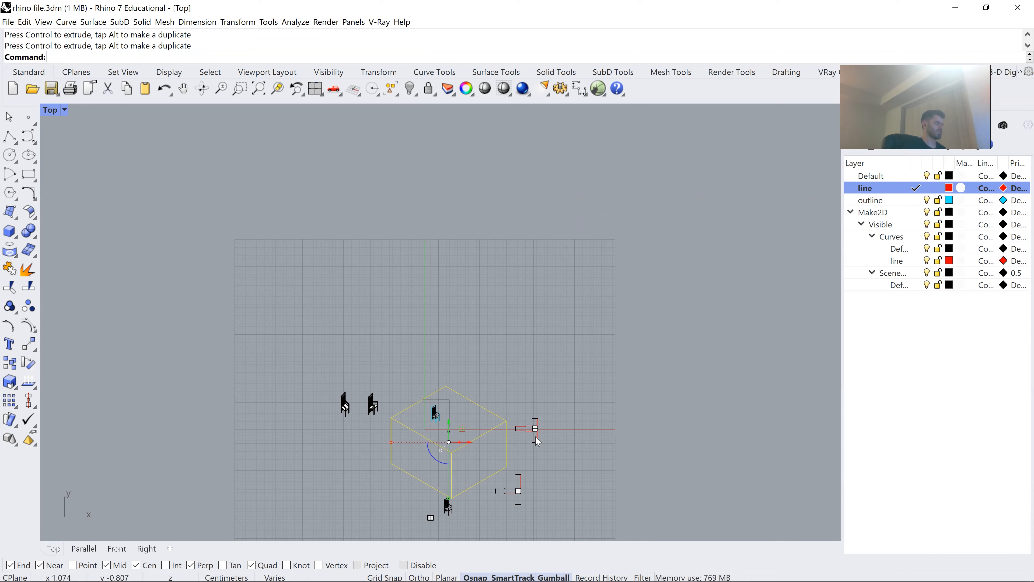
pyautogui.scroll(-2, 435, 401)
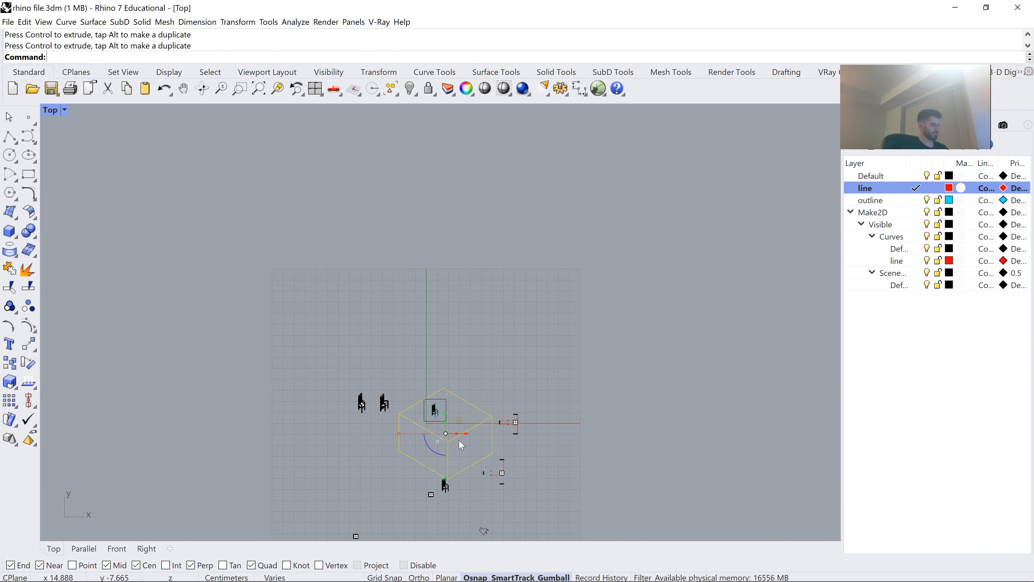
# Undo the last move of the 2D box outline.
pyautogui.hotkey('ctrl', 'z')
pyautogui.scroll(-4, 523, 323)
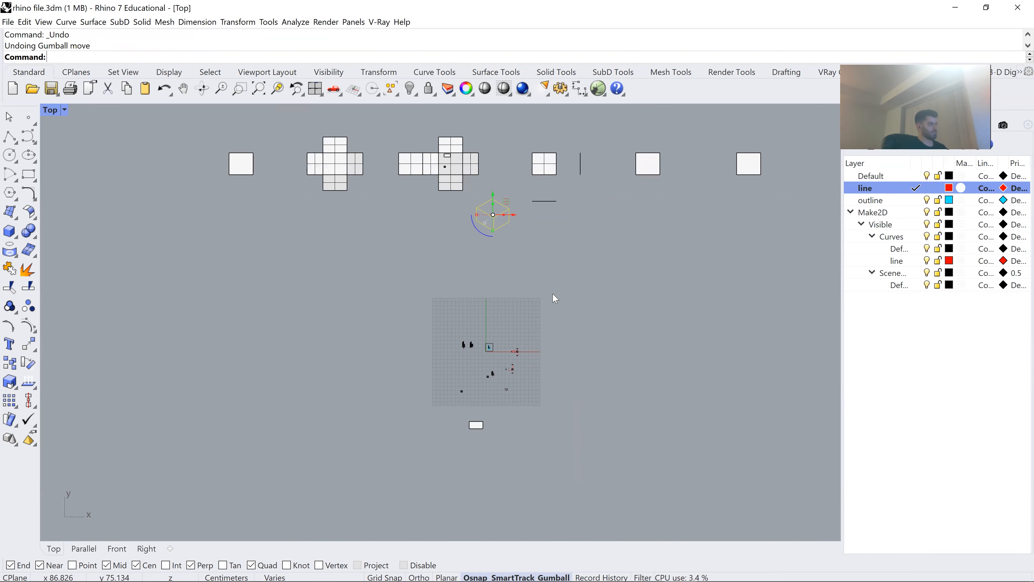
pyautogui.scroll(5, 431, 404)
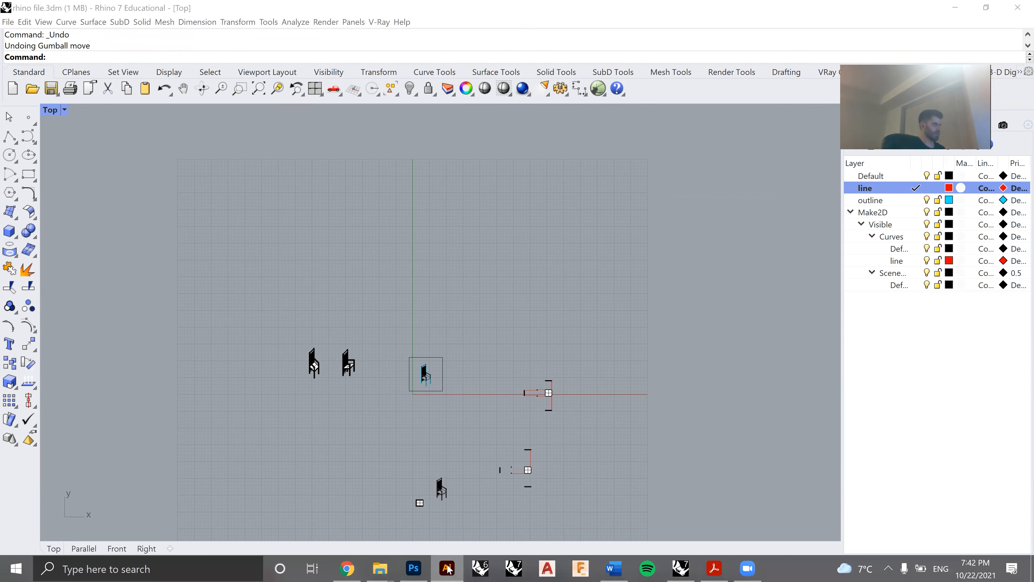
# Switch to Illustrator and move the box outline in the 121 file onto the artboard.
pyautogui.click(446, 567)
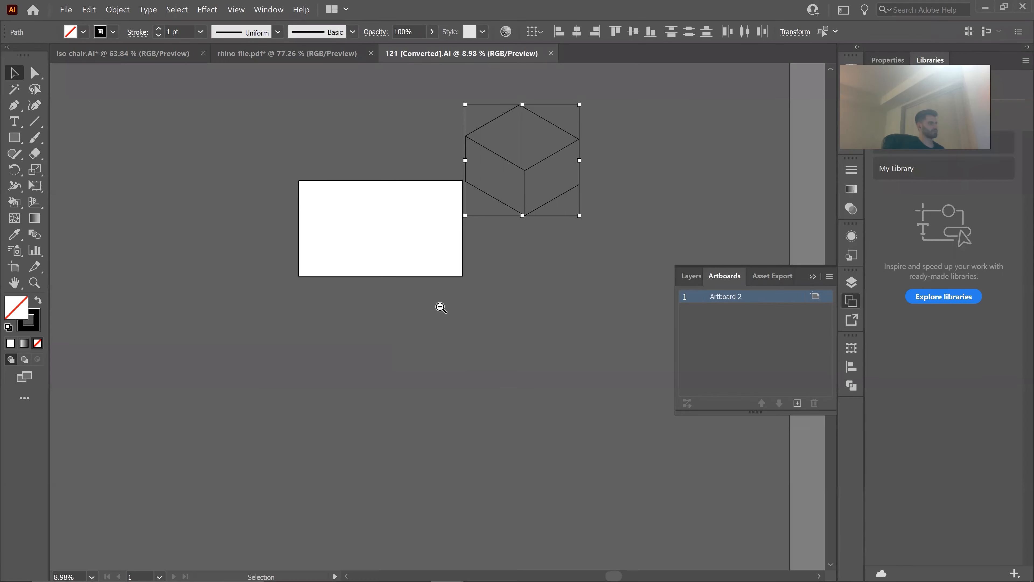
pyautogui.hotkey('ctrl', '0')
pyautogui.moveTo(501, 272); pyautogui.dragTo(419, 311)
pyautogui.click(509, 300)
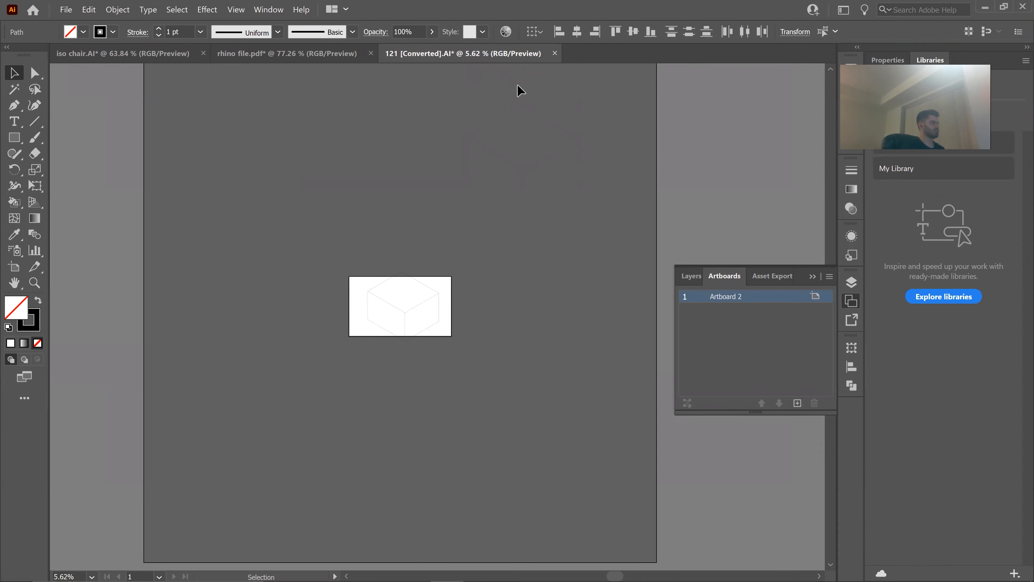
# Enlarge the 121 file's artboard to about 40.5 by 32.4 in so that it surrounds the whole box outline.
pyautogui.click(537, 36)
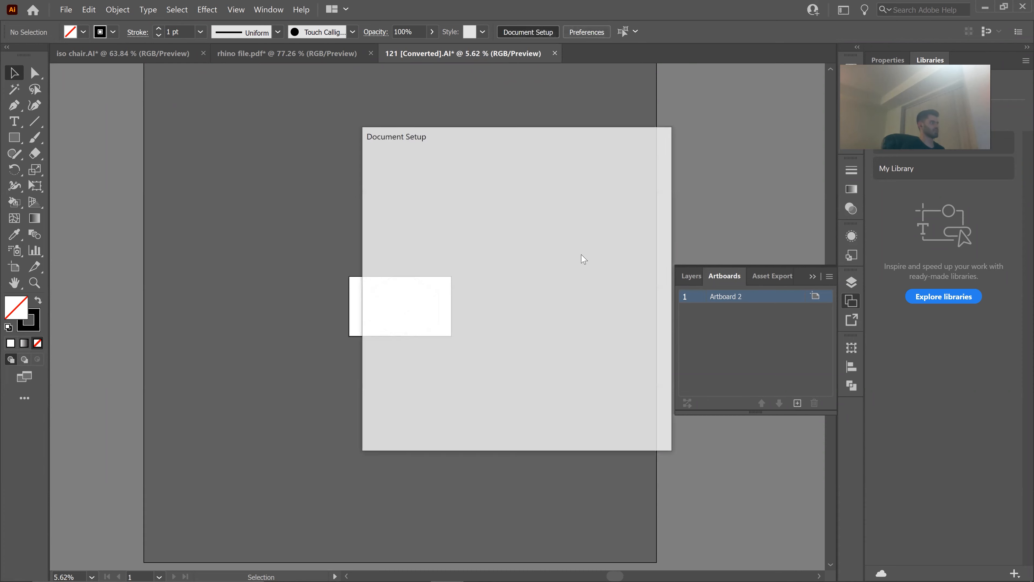
pyautogui.click(607, 181)
pyautogui.moveTo(451, 277); pyautogui.dragTo(494, 226)
pyautogui.moveTo(350, 336); pyautogui.dragTo(320, 365)
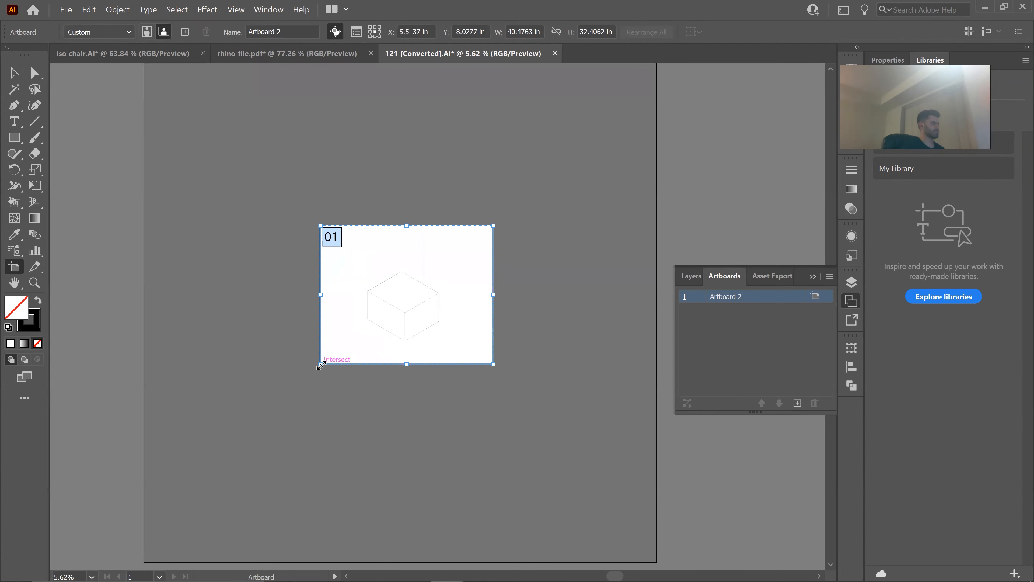
pyautogui.press('Return')
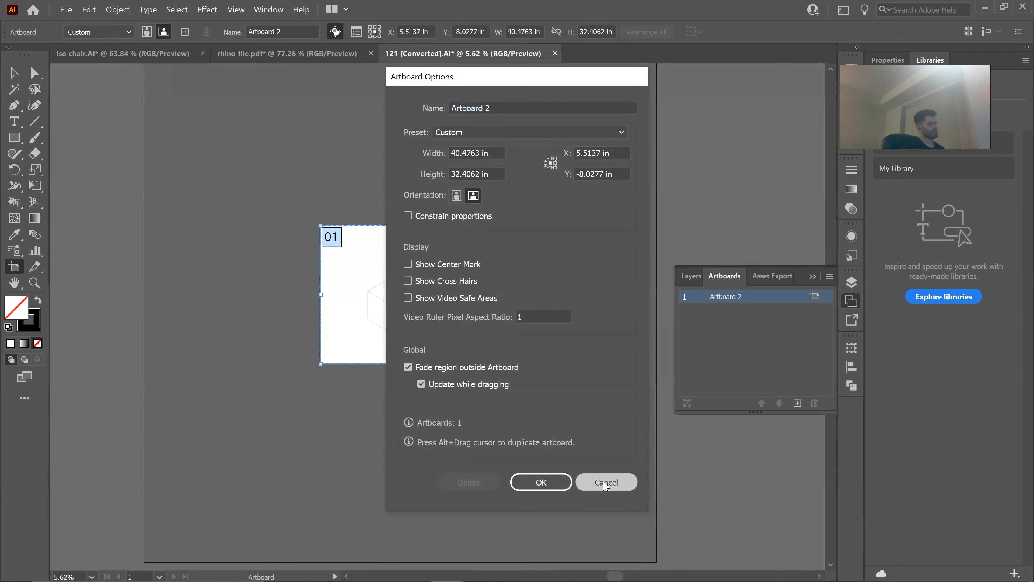
pyautogui.press('Escape')
pyautogui.press('Escape')
# Shift the box outline upward toward the middle of the enlarged artboard and deselect it.
pyautogui.moveTo(451, 325); pyautogui.dragTo(308, 409)
pyautogui.moveTo(434, 314); pyautogui.dragTo(435, 275)
pyautogui.click(505, 214)
pyautogui.moveTo(493, 211); pyautogui.dragTo(550, 218)
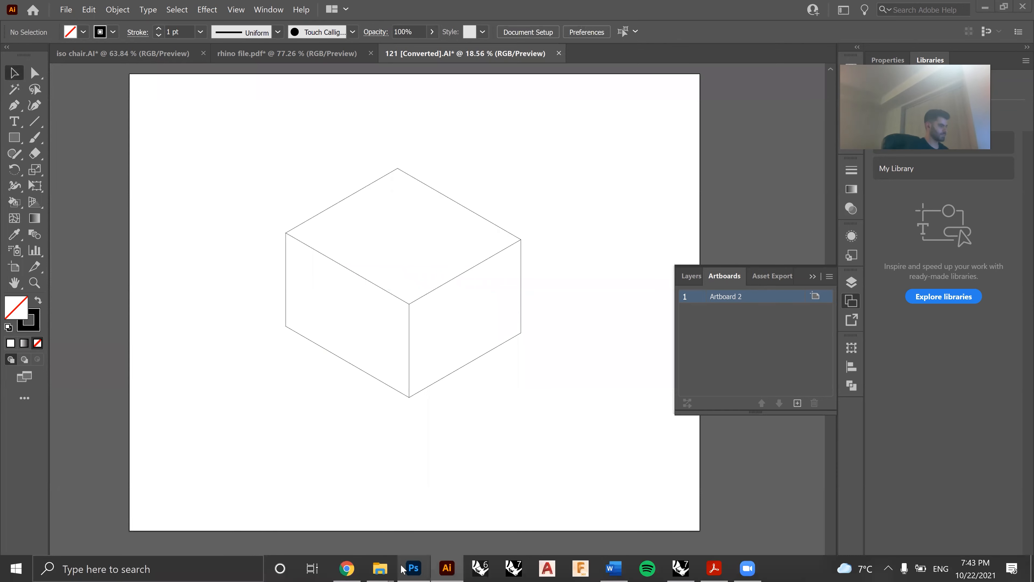
# Switch to Rhino and delete the 2D box outline located below the row of room models.
pyautogui.click(402, 569)
pyautogui.click(681, 568)
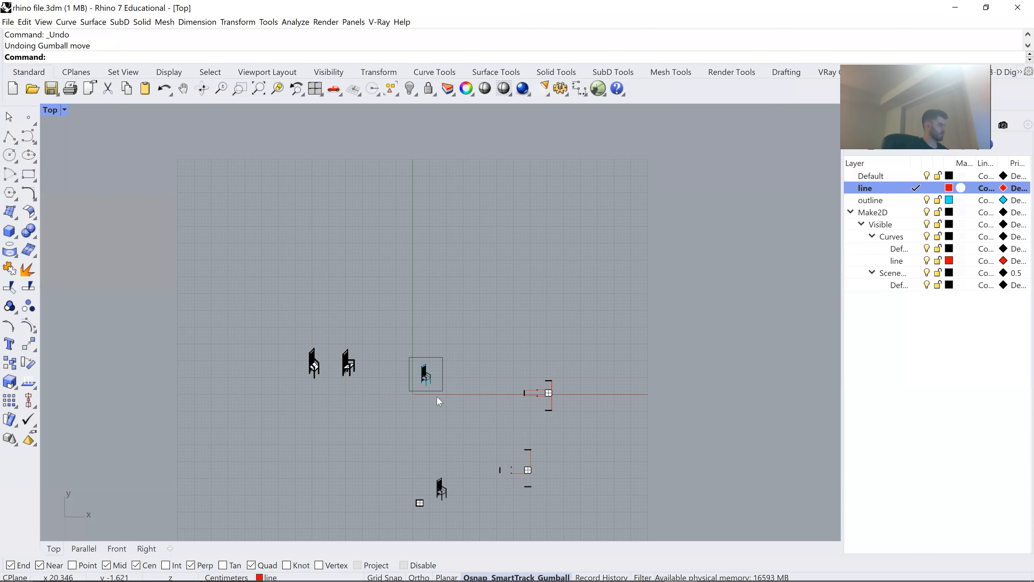
pyautogui.scroll(-5, 347, 329)
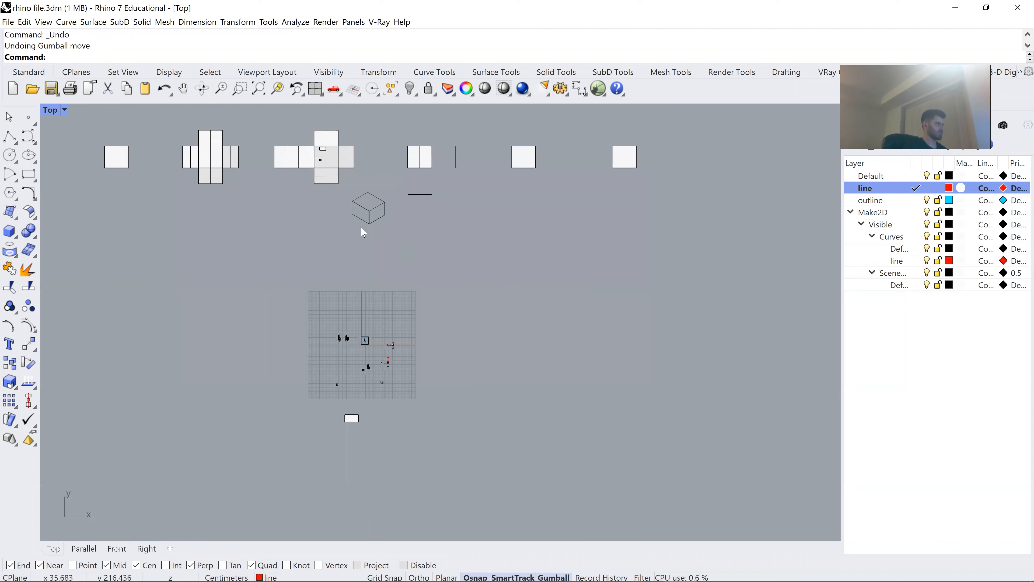
pyautogui.moveTo(352, 248); pyautogui.dragTo(352, 247)
pyautogui.press('Delete')
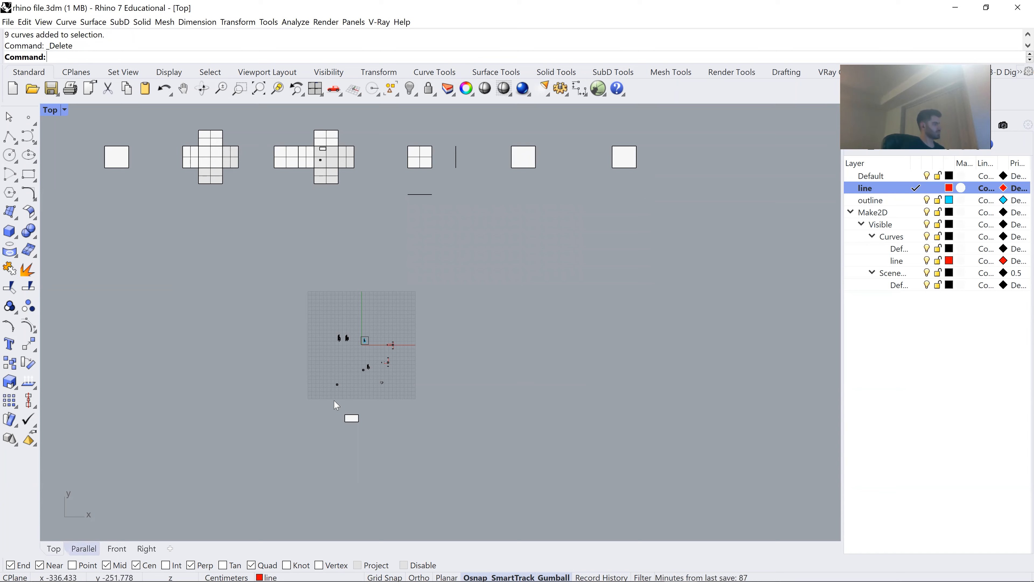
# In the Parallel view, run Make2D on the closed room box with hidden lines included and source layers maintained.
pyautogui.click(84, 549)
pyautogui.moveTo(365, 302); pyautogui.dragTo(289, 423)
pyautogui.write('zs')
pyautogui.press('Return')
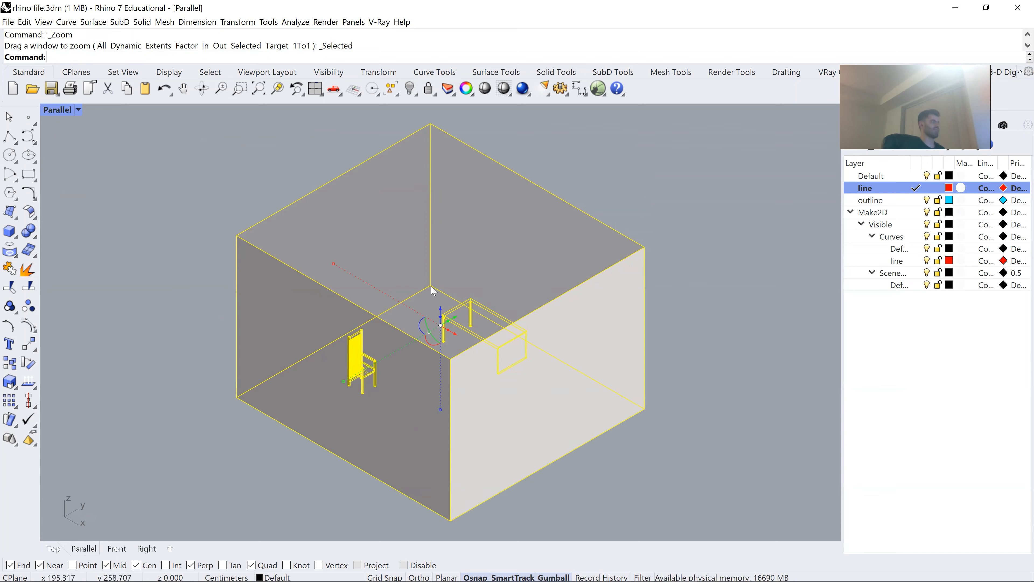
pyautogui.scroll(-3, 415, 292)
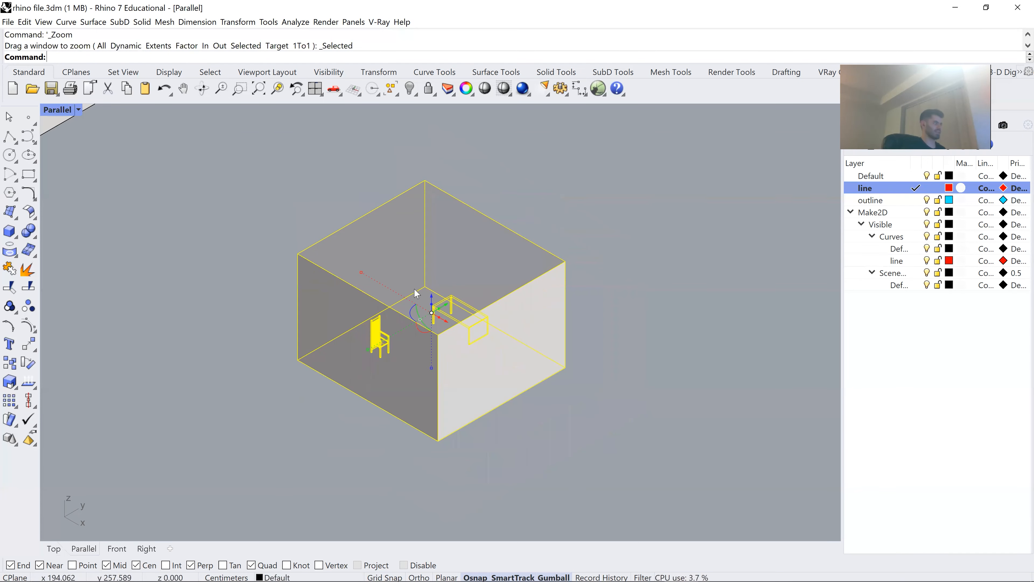
pyautogui.click(515, 268)
pyautogui.write('Make2D')
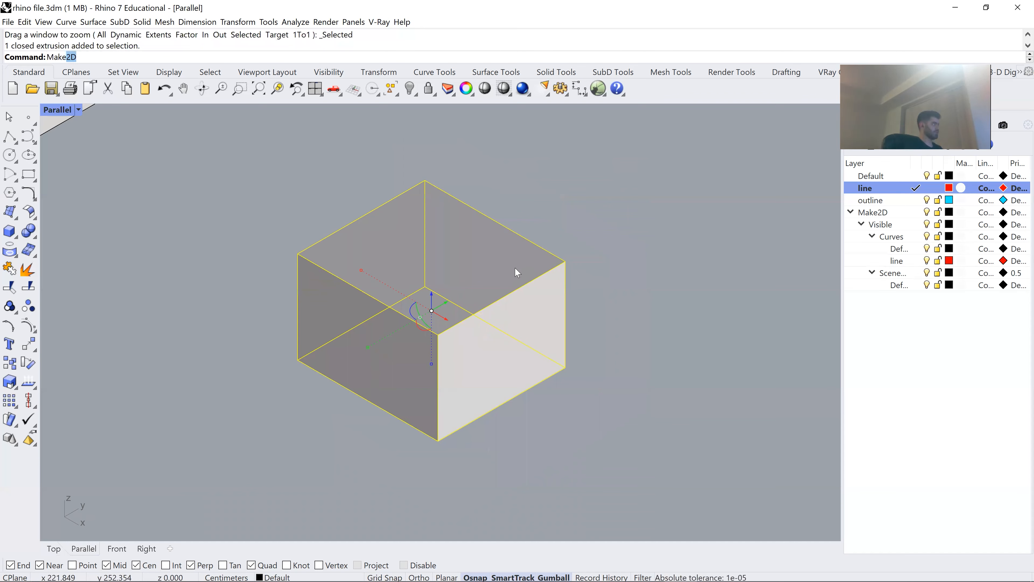
pyautogui.press('Return')
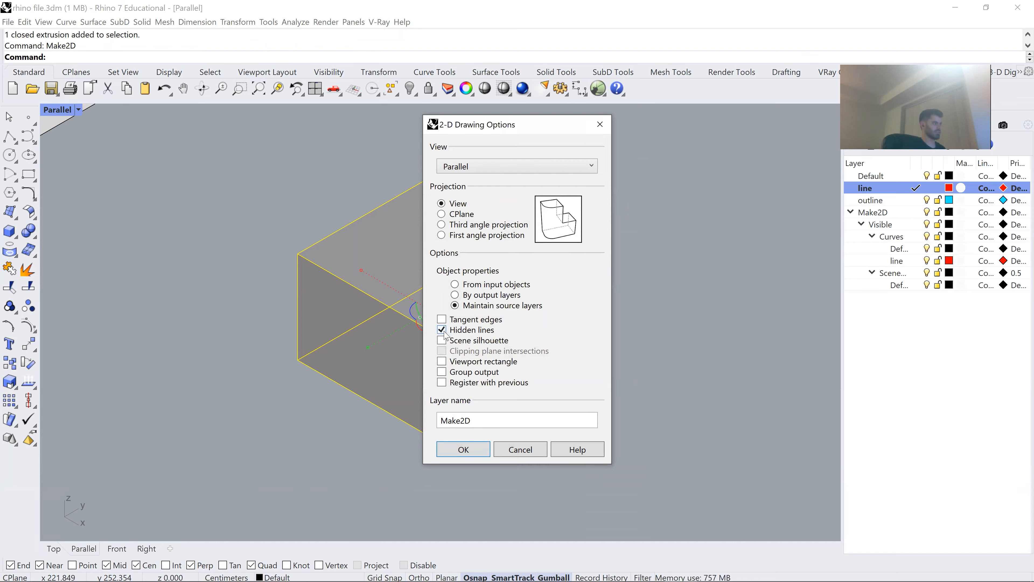
pyautogui.click(464, 449)
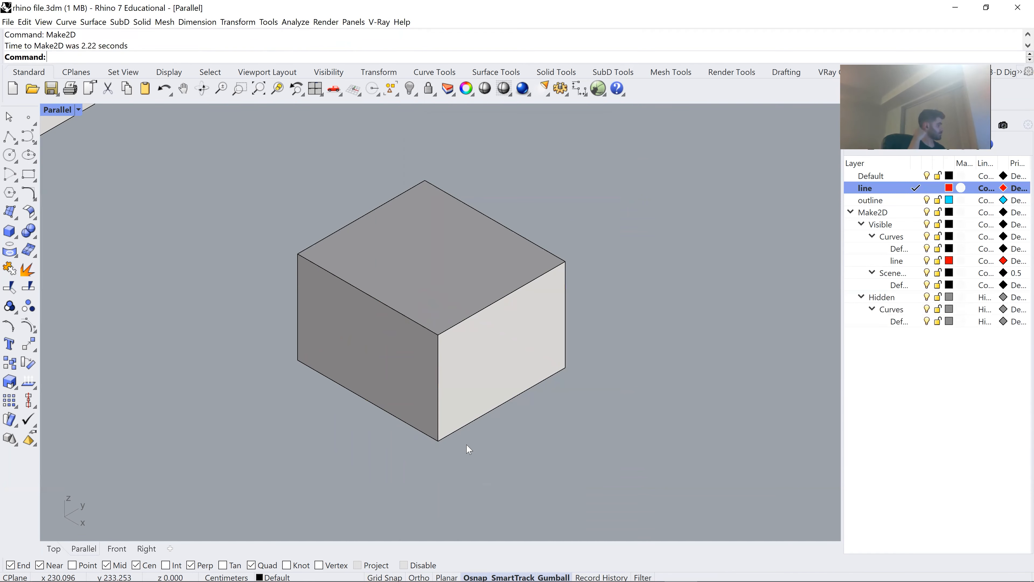
# Zoom to the new 2D box drawing in the Top view and inspect its hidden edges.
pyautogui.click(61, 549)
pyautogui.write('zs')
pyautogui.press('Return')
pyautogui.click(483, 233)
pyautogui.moveTo(414, 296); pyautogui.dragTo(413, 296)
pyautogui.click(472, 210)
pyautogui.moveTo(473, 211); pyautogui.dragTo(416, 296)
pyautogui.click(472, 230)
# Export the whole 2D box drawing to the desktop as Adobe Illustrator file 34, preserving model scale at 1 centimeter = 1 cm in RGB.
pyautogui.scroll(-6, 489, 241)
pyautogui.moveTo(618, 154); pyautogui.dragTo(317, 418)
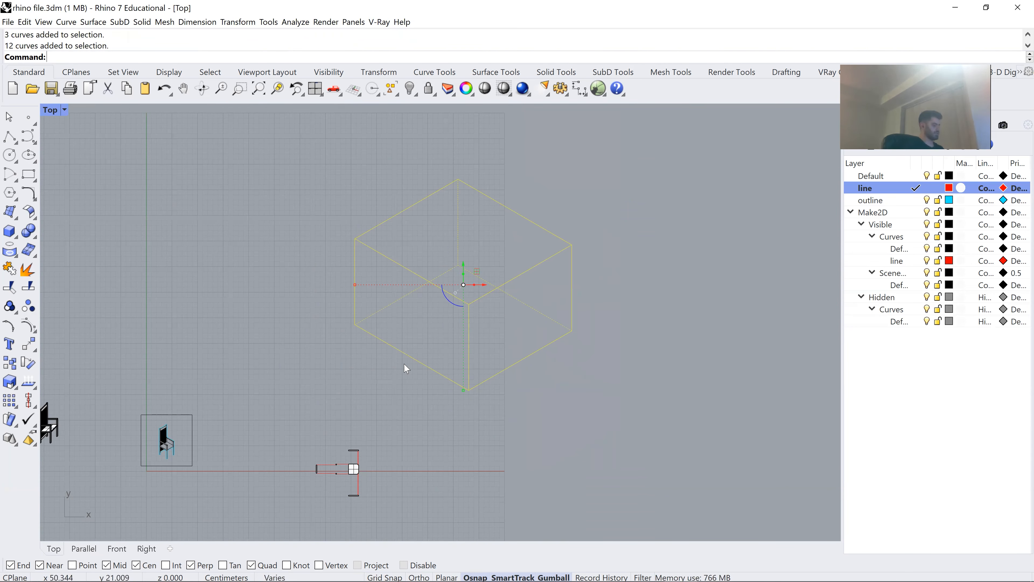
pyautogui.click(8, 22)
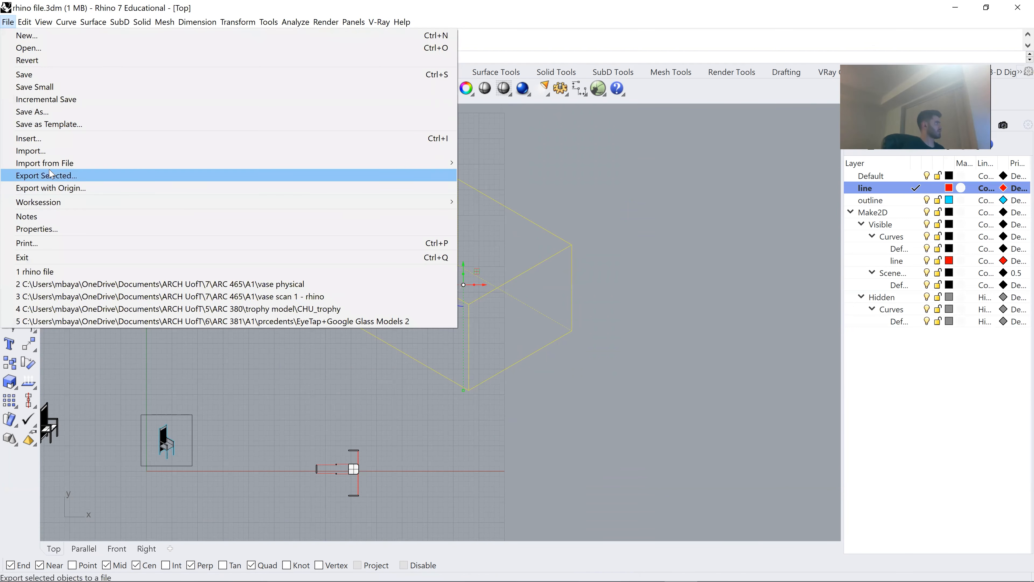
pyautogui.click(50, 175)
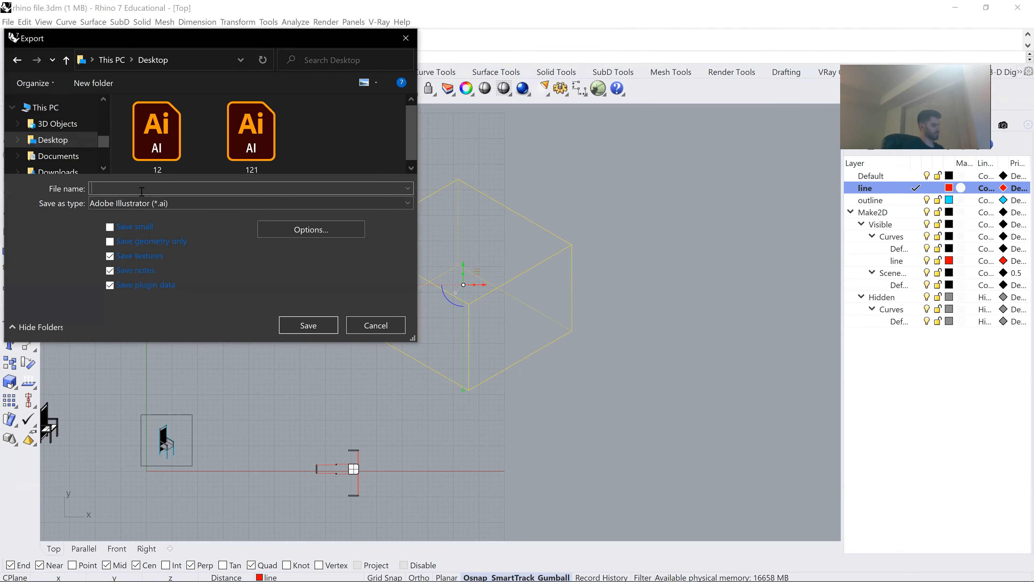
pyautogui.write('34')
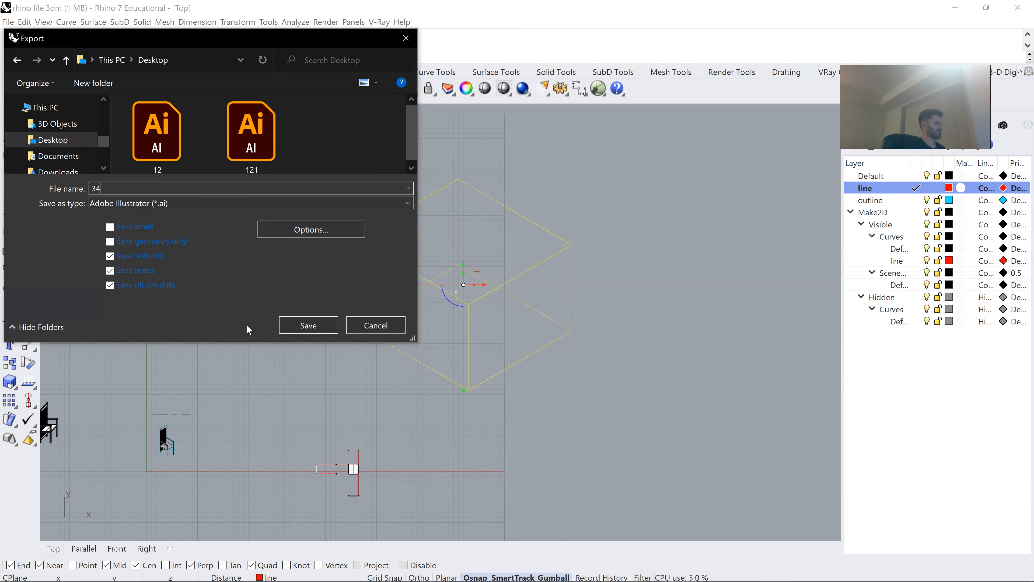
pyautogui.click(295, 326)
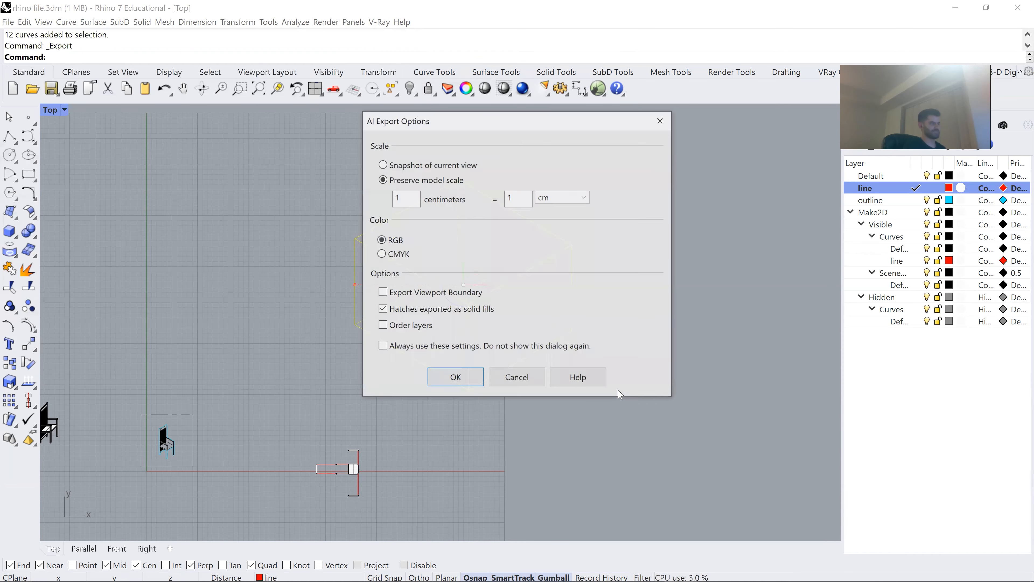
pyautogui.click(464, 384)
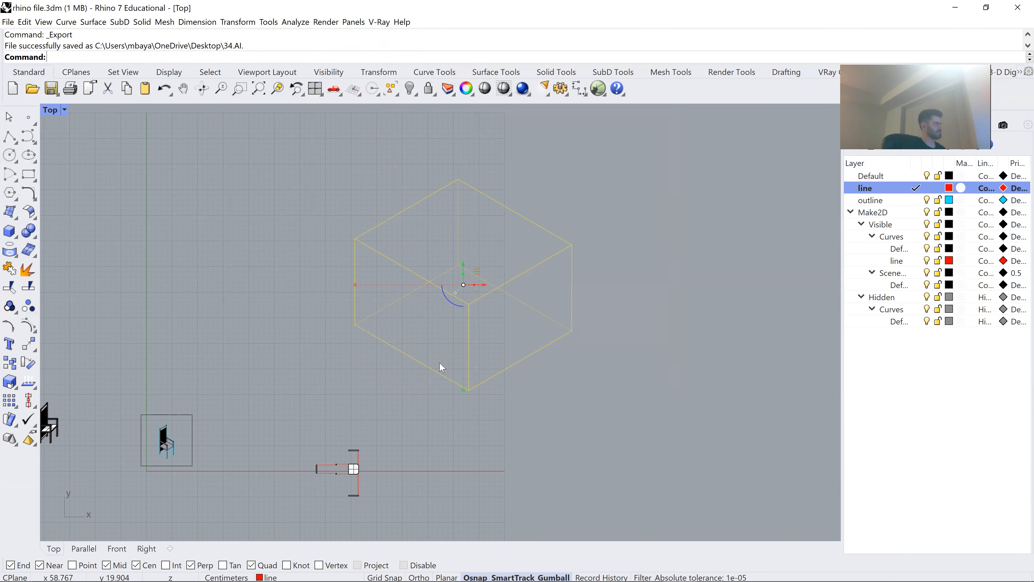
# Open the exported 34 file from the desktop in Illustrator.
pyautogui.click(1032, 576)
pyautogui.doubleClick(34, 308)
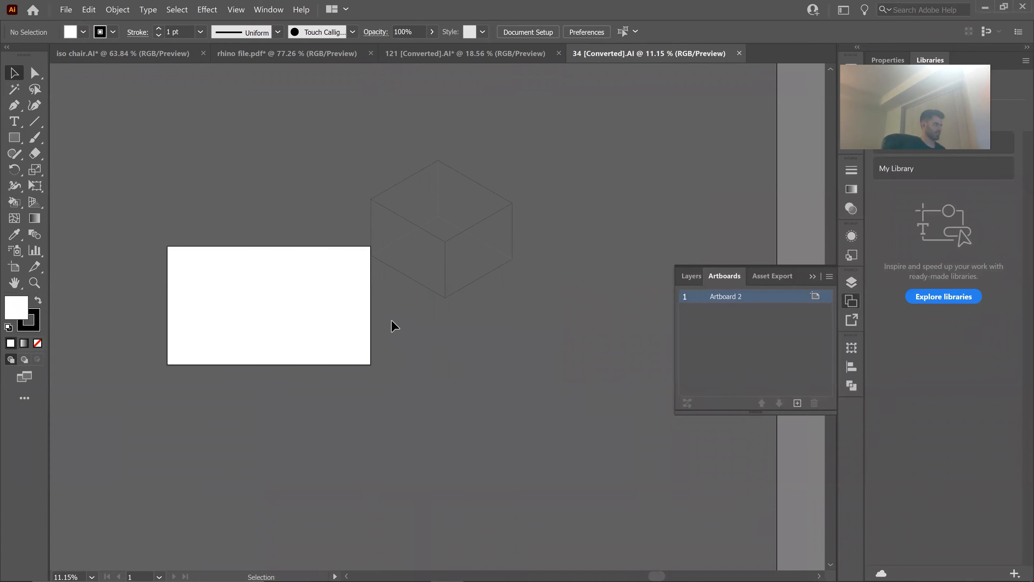
pyautogui.moveTo(367, 314); pyautogui.dragTo(432, 313)
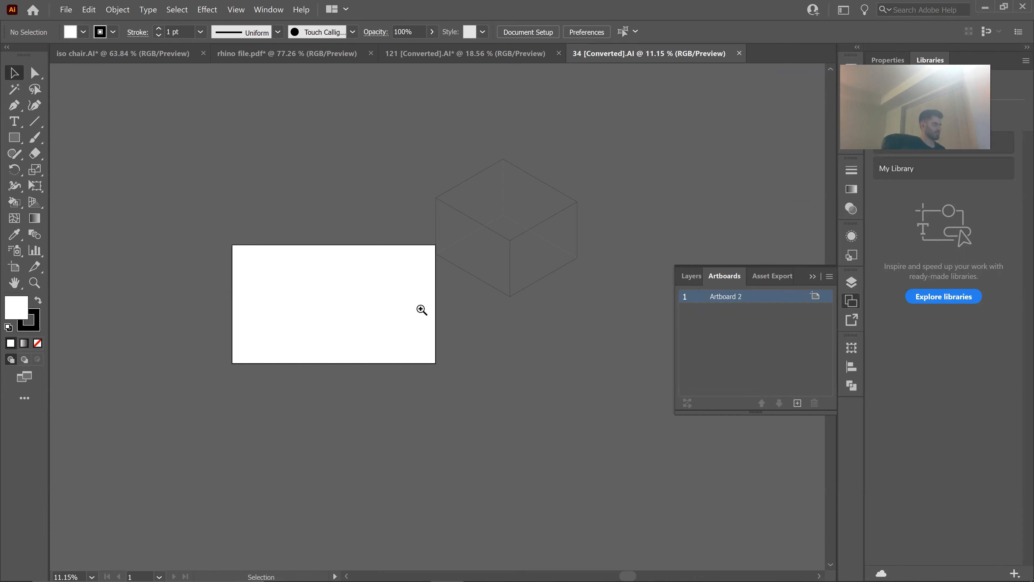
# Select the box drawing with its hidden lines and move it onto the artboard.
pyautogui.moveTo(590, 167); pyautogui.dragTo(537, 198)
pyautogui.moveTo(379, 422); pyautogui.dragTo(602, 150)
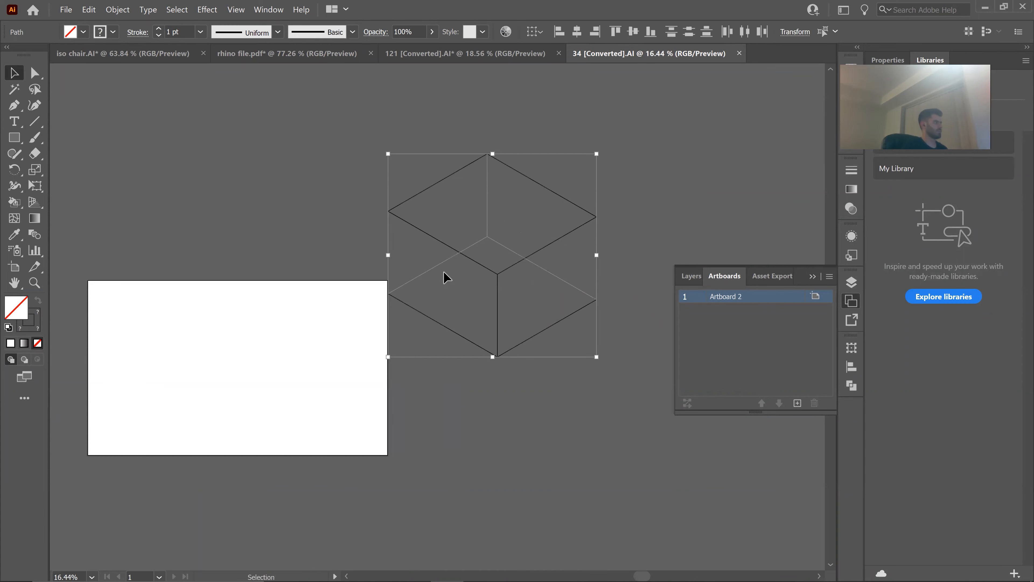
pyautogui.moveTo(468, 281); pyautogui.dragTo(233, 379)
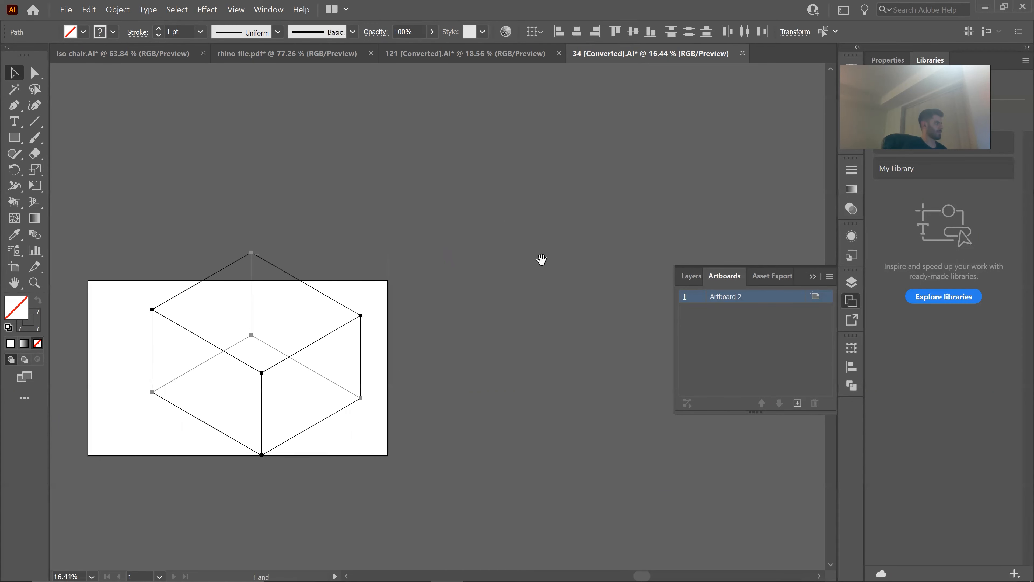
pyautogui.scroll(-2, 540, 258)
pyautogui.hscroll(-3, 429, 263)
pyautogui.moveTo(429, 263); pyautogui.dragTo(530, 236)
pyautogui.click(483, 243)
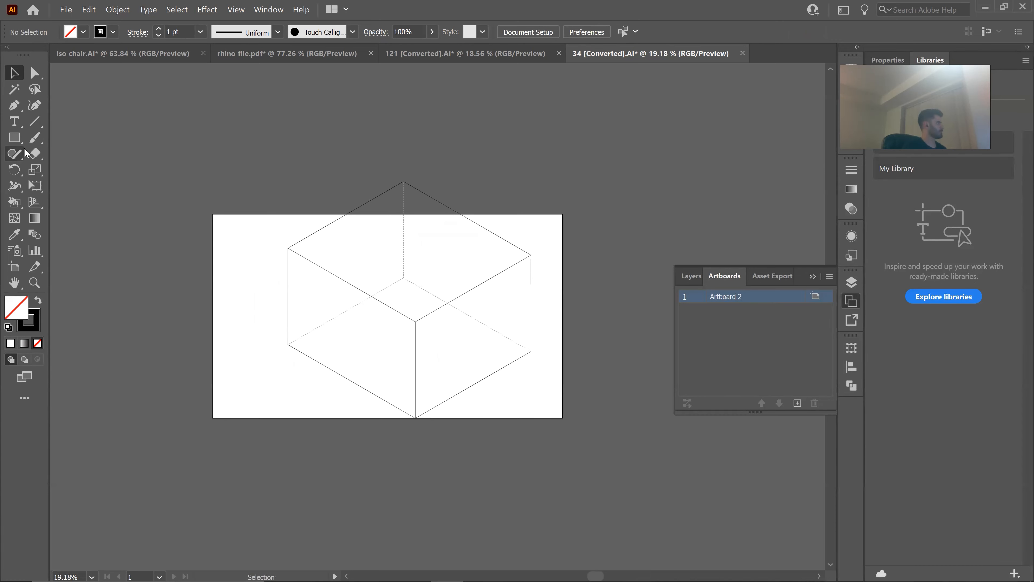
# Enlarge the 34 file's artboard to about 31.0 by 24.2 in so that it surrounds the box drawing.
pyautogui.click(604, 188)
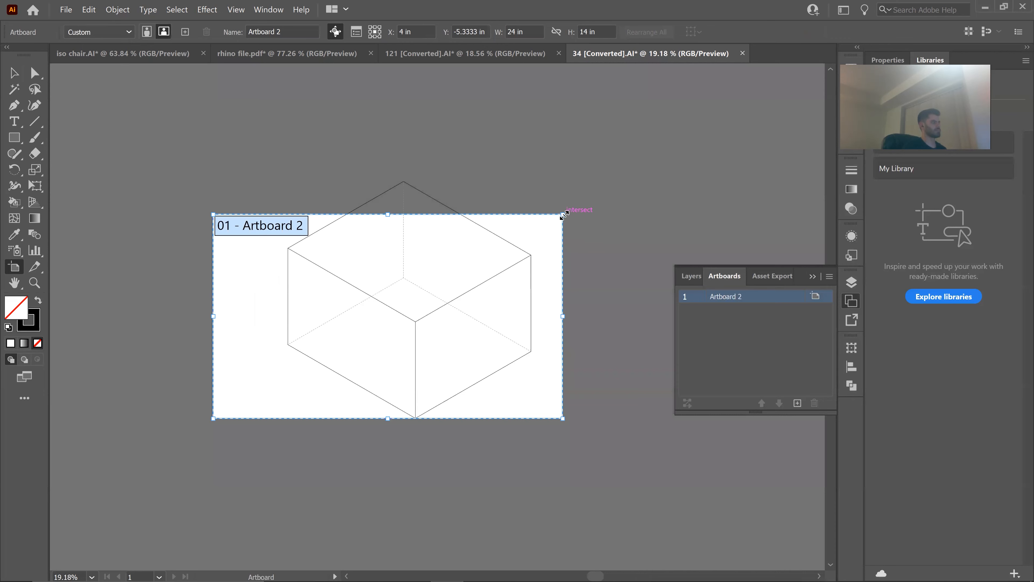
pyautogui.moveTo(564, 214); pyautogui.dragTo(604, 132)
pyautogui.moveTo(213, 418); pyautogui.dragTo(152, 484)
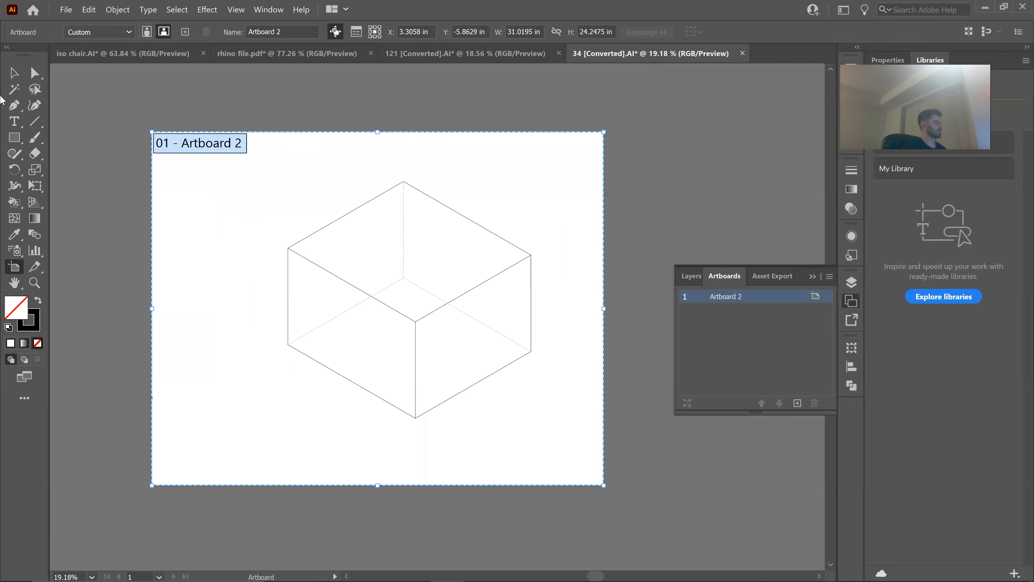
pyautogui.click(14, 73)
# Select the dashed hidden edges to find their layer and hide the Make2D hidden-lines layer.
pyautogui.scroll(3, 397, 204)
pyautogui.moveTo(553, 180); pyautogui.dragTo(500, 246)
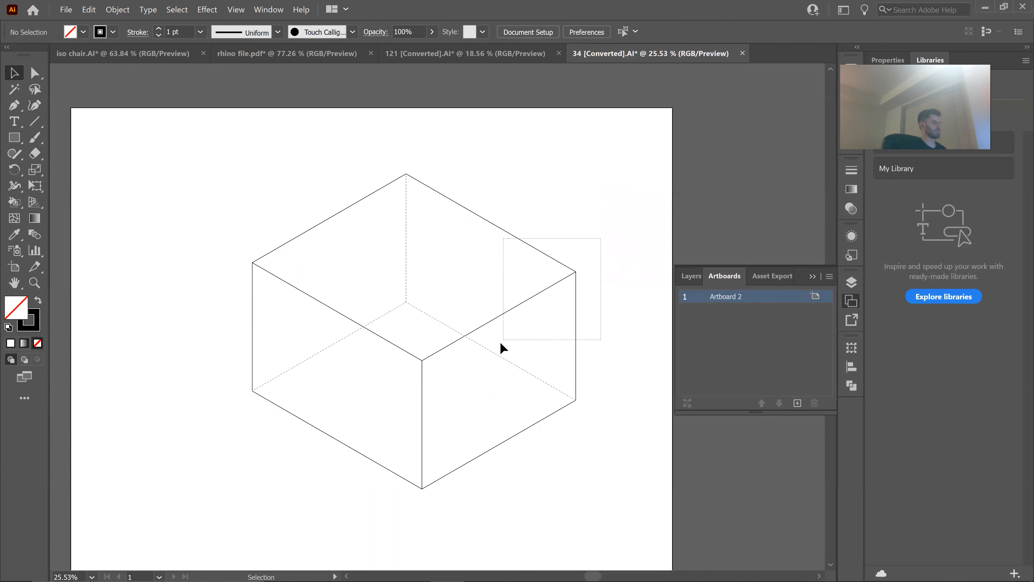
pyautogui.click(385, 314)
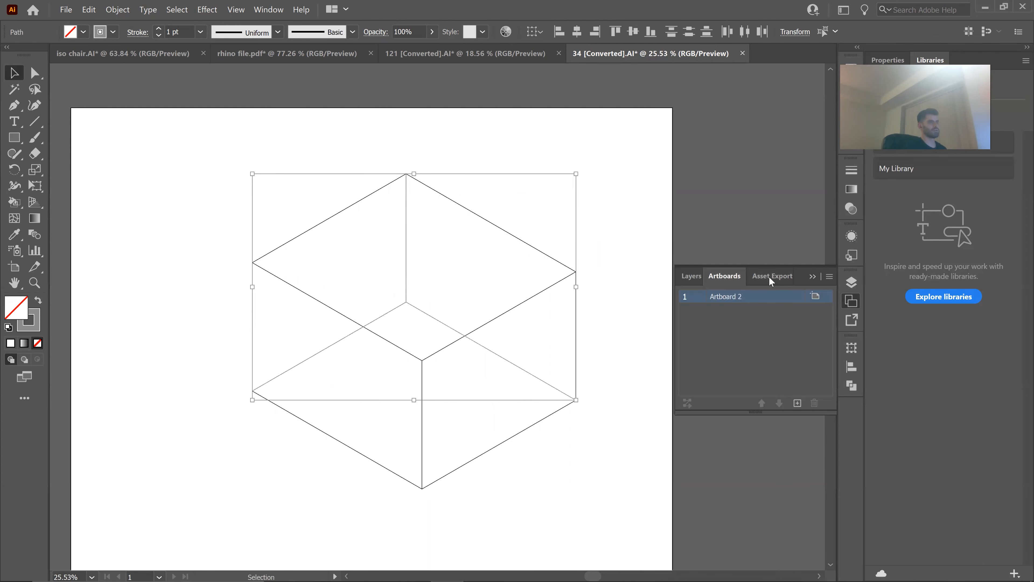
pyautogui.press('F7')
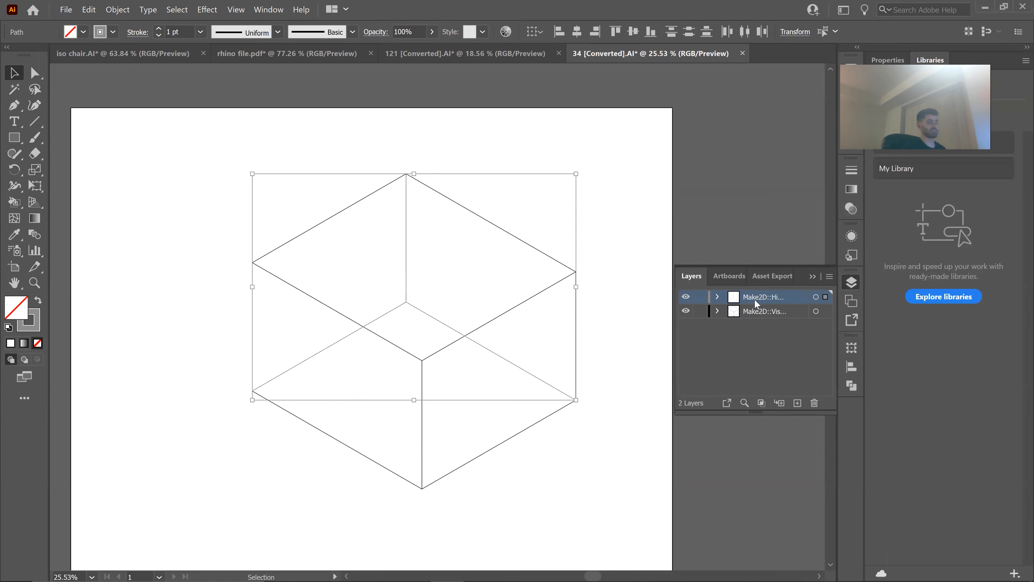
pyautogui.click(686, 297)
# Select all the visible box linework and make it a Live Paint group.
pyautogui.hotkey('ctrl', 'a')
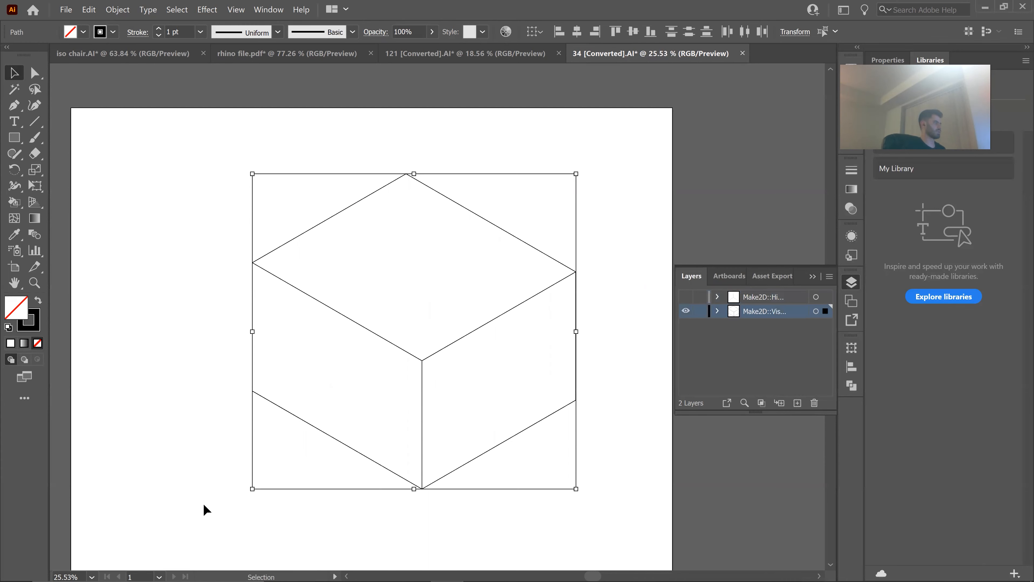
pyautogui.click(65, 9)
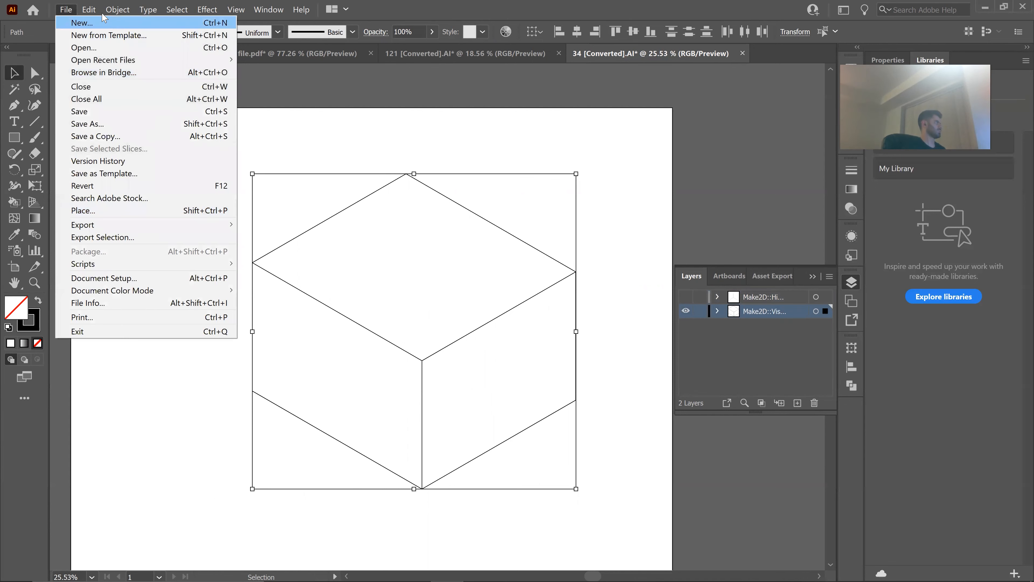
pyautogui.moveTo(118, 9)
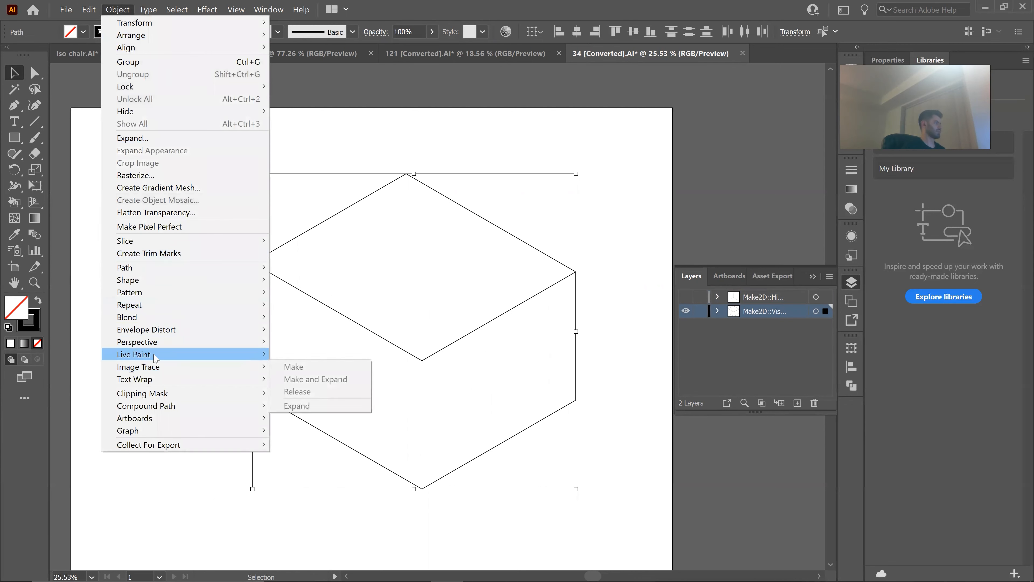
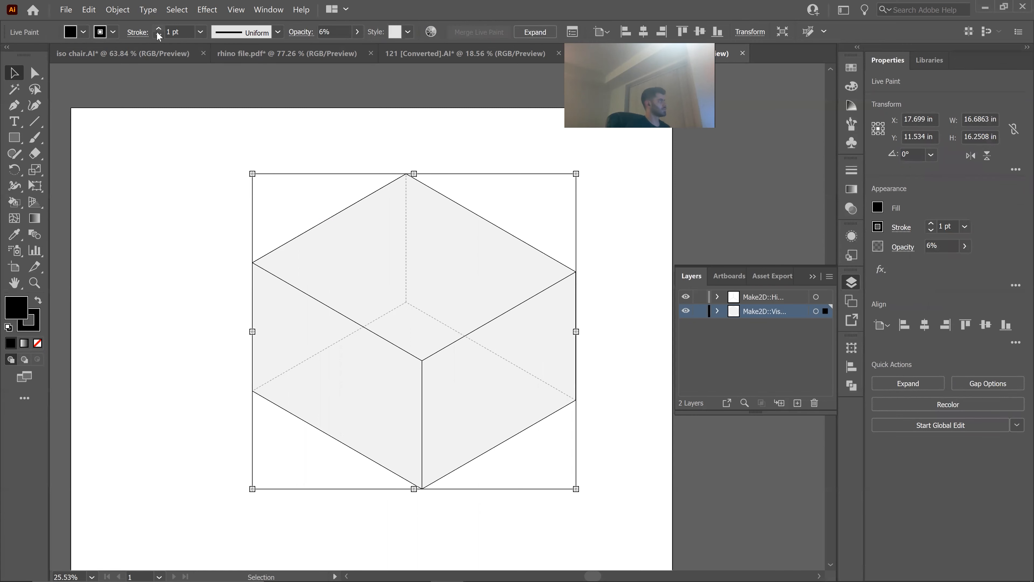
# Undo the stroke, opacity and black fill changes on the Live Paint box, back to its unfilled outlines.
pyautogui.click(289, 231)
pyautogui.doubleClick(307, 237)
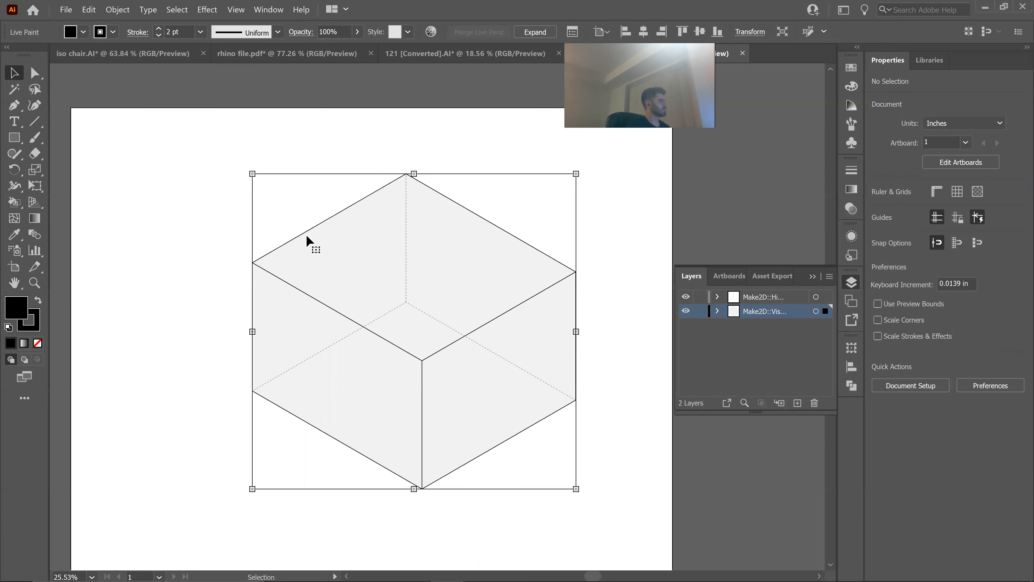
pyautogui.click(178, 235)
pyautogui.hotkey('ctrl', 'z')
pyautogui.hotkey('ctrl', 'z')
pyautogui.hotkey('ctrl', 'z')
pyautogui.hotkey('ctrl', 'z')
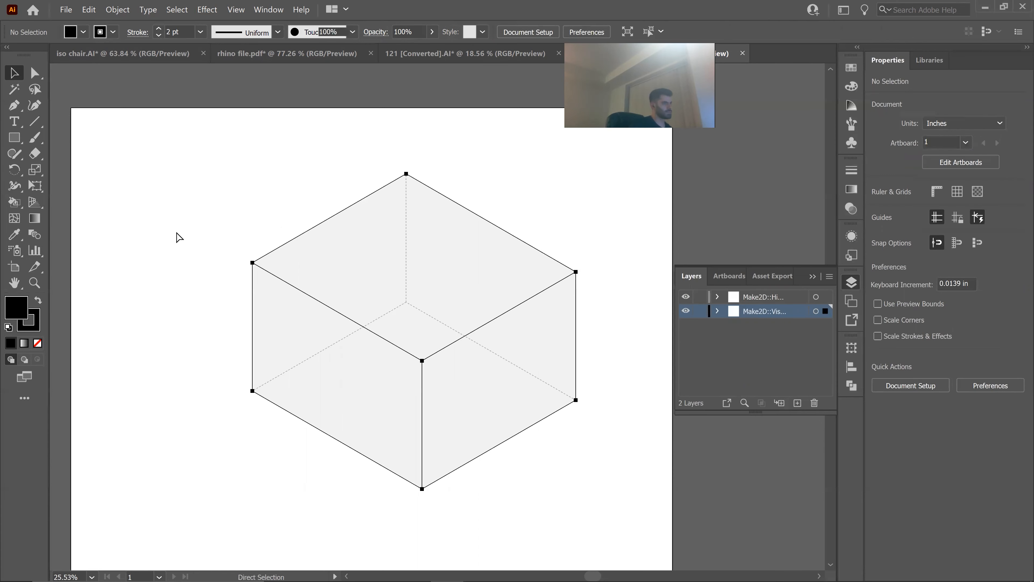
pyautogui.hotkey('ctrl', 'z')
pyautogui.click(237, 179)
pyautogui.hotkey('ctrl', 'z')
pyautogui.hotkey('ctrl', 'z')
pyautogui.hotkey('ctrl', 'z')
pyautogui.hotkey('ctrl', 'z')
pyautogui.hotkey('ctrl', 'z')
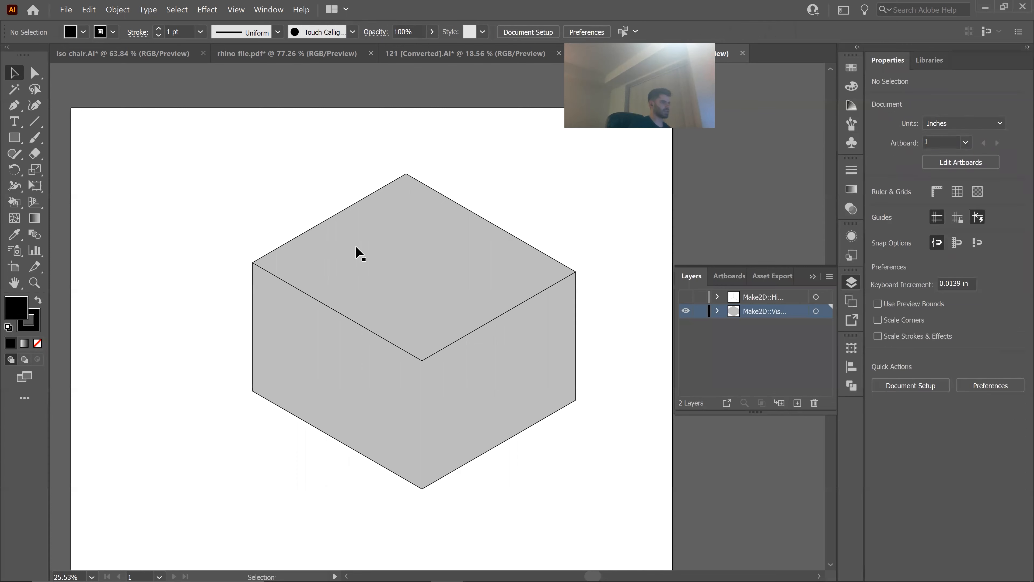
pyautogui.click(566, 203)
pyautogui.hotkey('ctrl', 'z')
pyautogui.hotkey('ctrl', 'z')
pyautogui.hotkey('ctrl', 'z')
pyautogui.hotkey('ctrl', 'z')
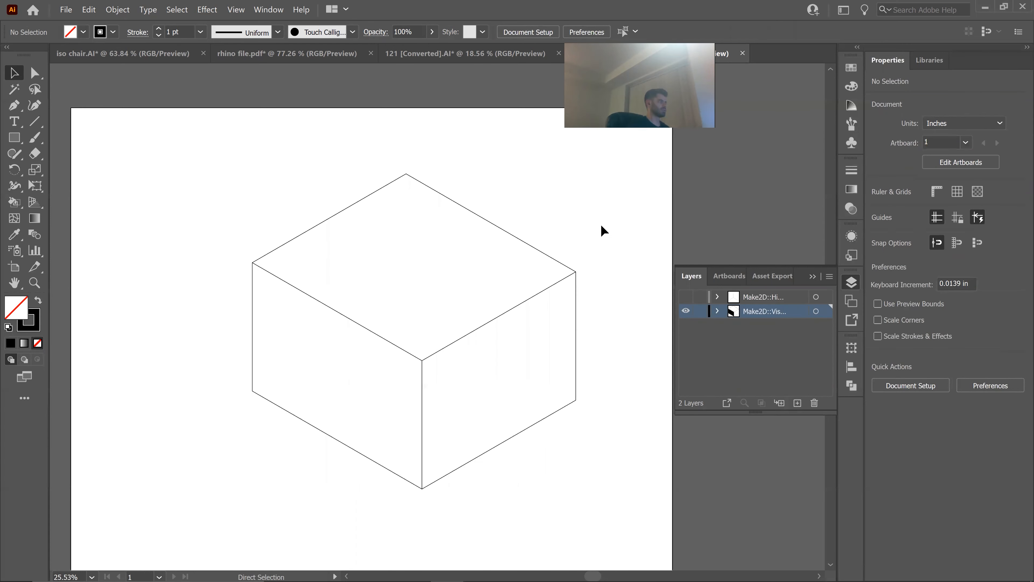
# Create a new layer above the Make2D visible-lines layer and copy the Live Paint box onto it.
pyautogui.click(797, 402)
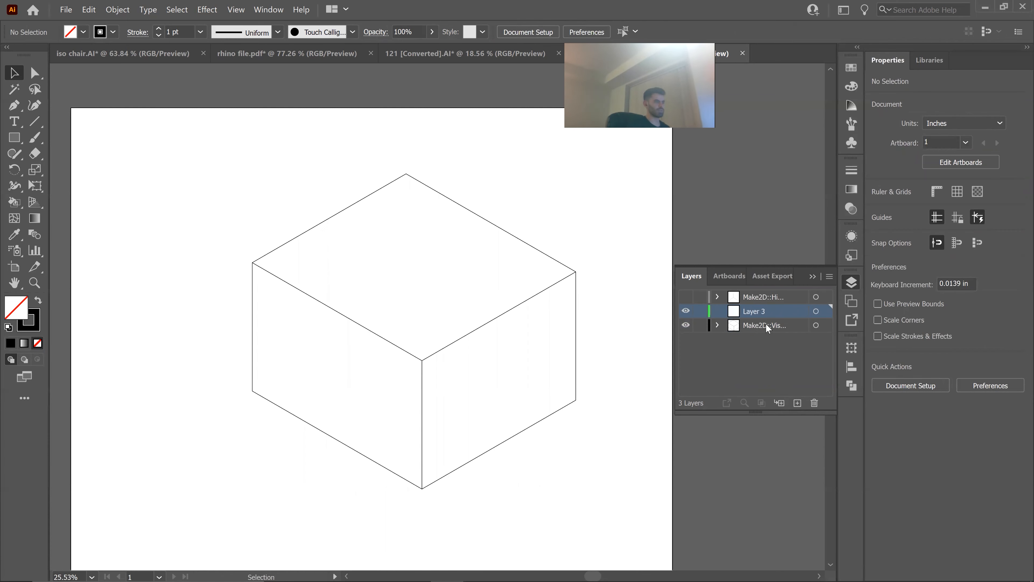
pyautogui.click(816, 325)
pyautogui.moveTo(825, 325); pyautogui.dragTo(825, 310)
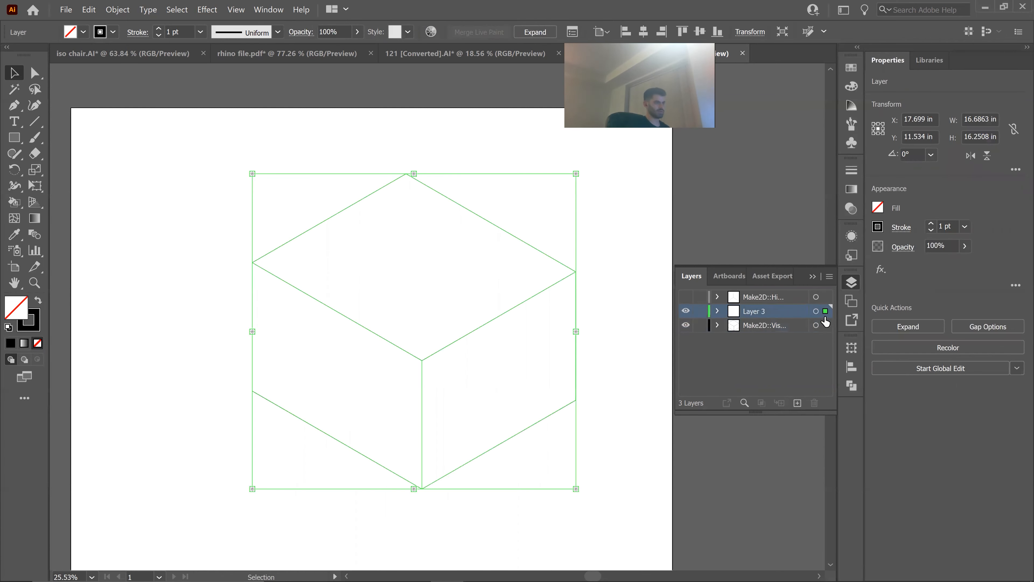
# Select the original box on the Make2D visible-lines layer and look through the Live Paint commands available for it.
pyautogui.click(769, 327)
pyautogui.click(824, 326)
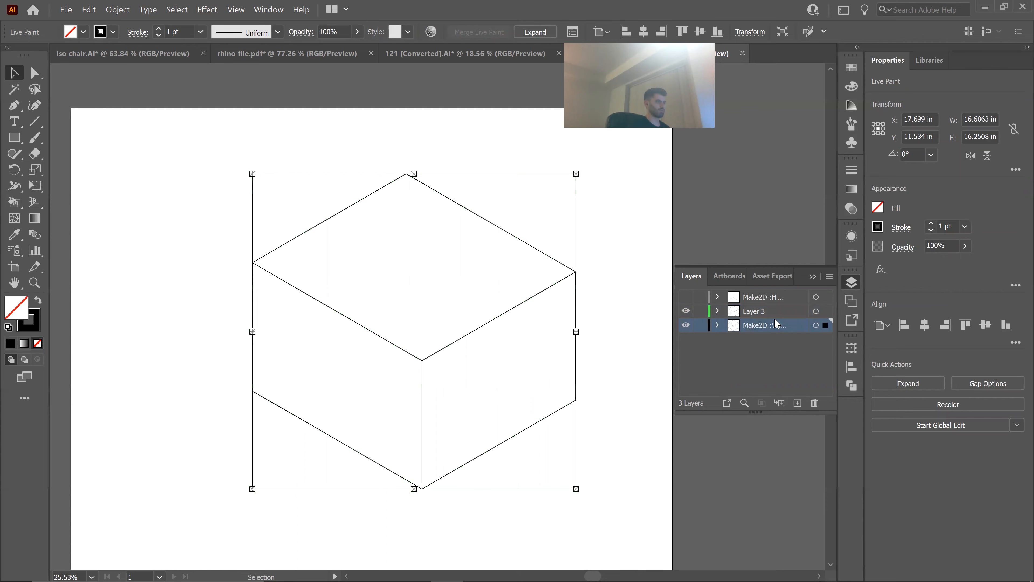
pyautogui.click(96, 8)
pyautogui.moveTo(109, 8)
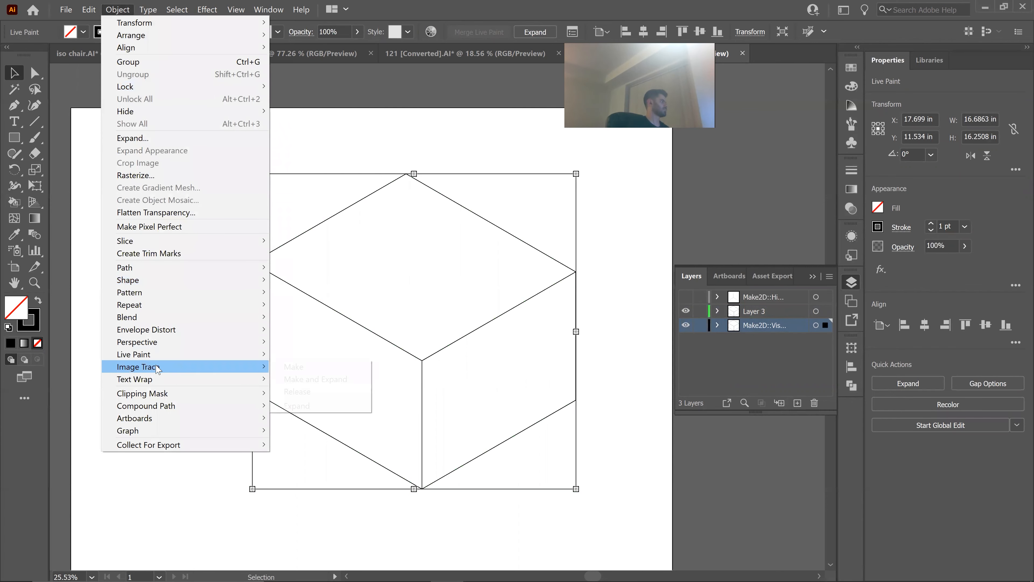
pyautogui.moveTo(191, 355)
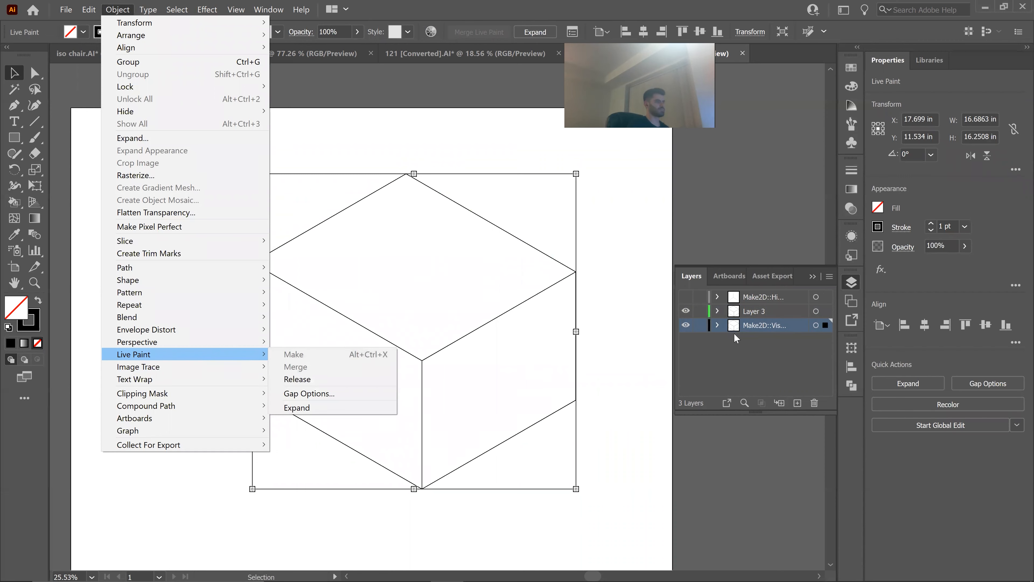
pyautogui.click(705, 335)
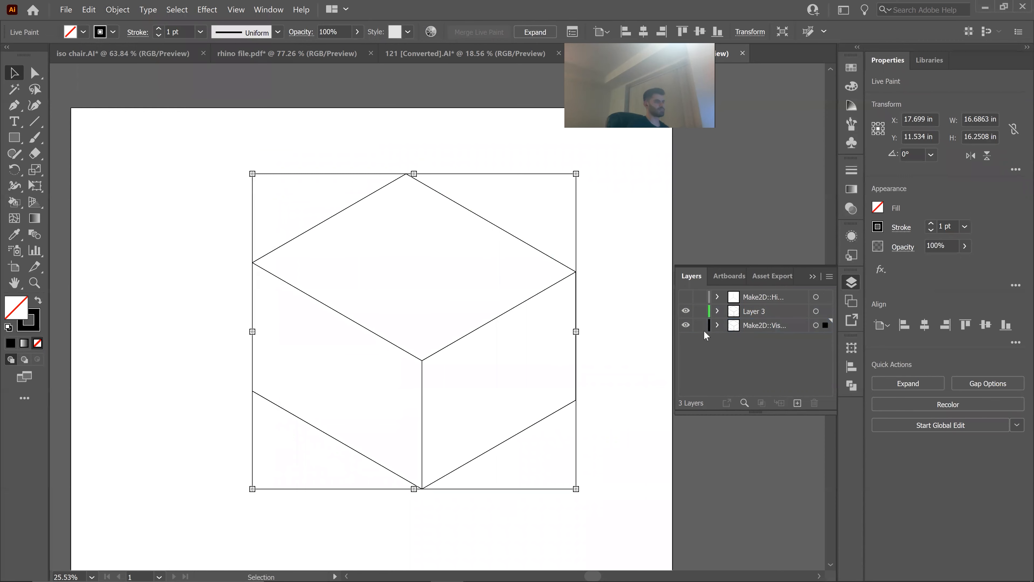
pyautogui.click(583, 325)
pyautogui.click(816, 325)
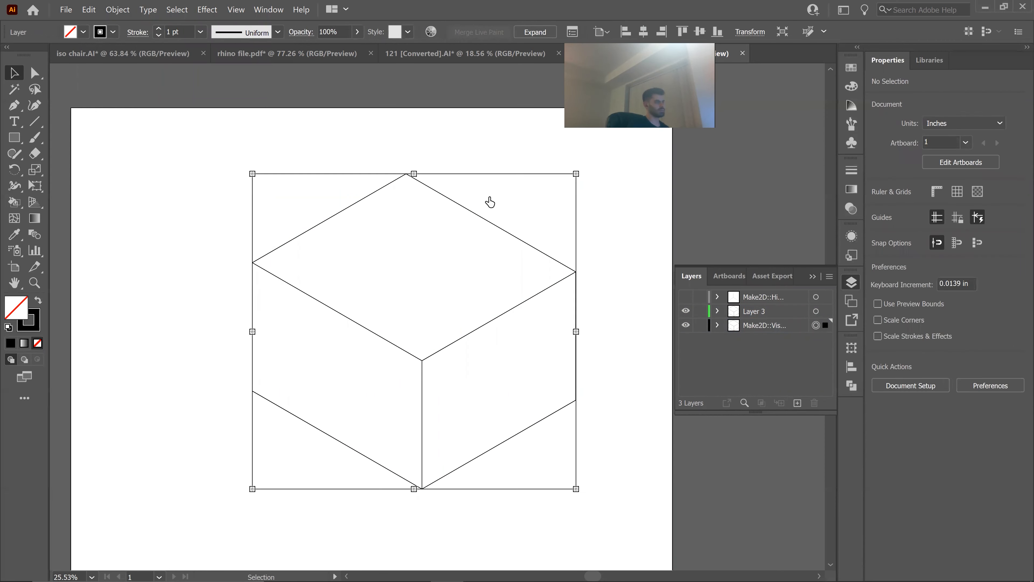
pyautogui.click(86, 9)
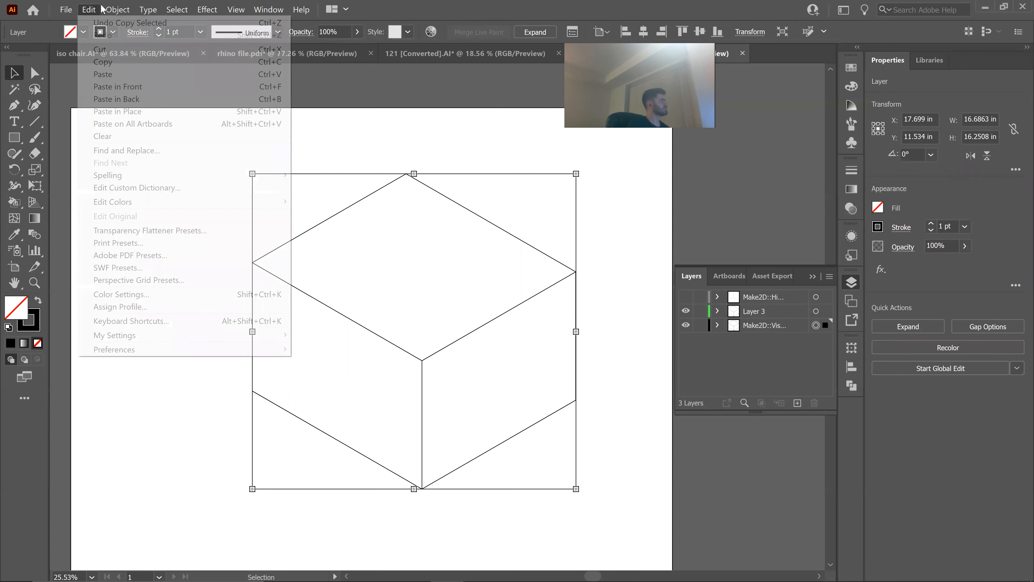
pyautogui.click(558, 223)
# Fill the three visible faces of the box with black using the Live Paint Bucket.
pyautogui.click(14, 202)
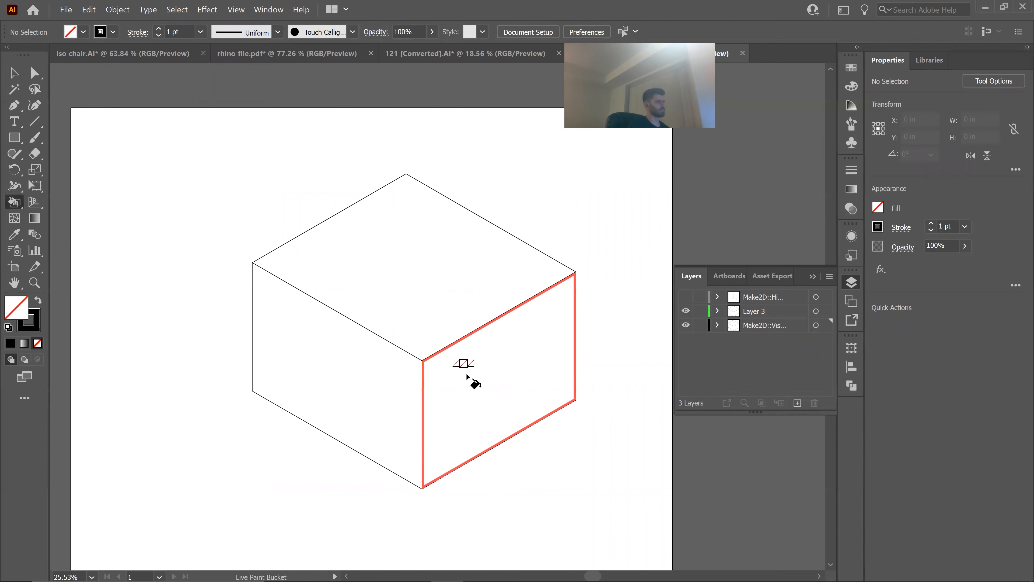
pyautogui.click(38, 299)
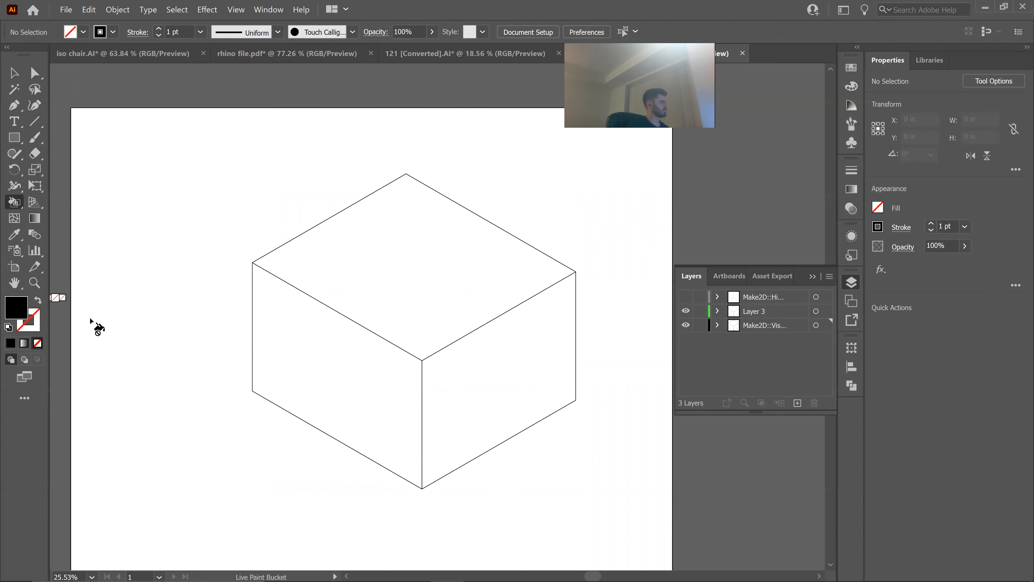
pyautogui.click(362, 359)
pyautogui.click(472, 345)
pyautogui.click(413, 281)
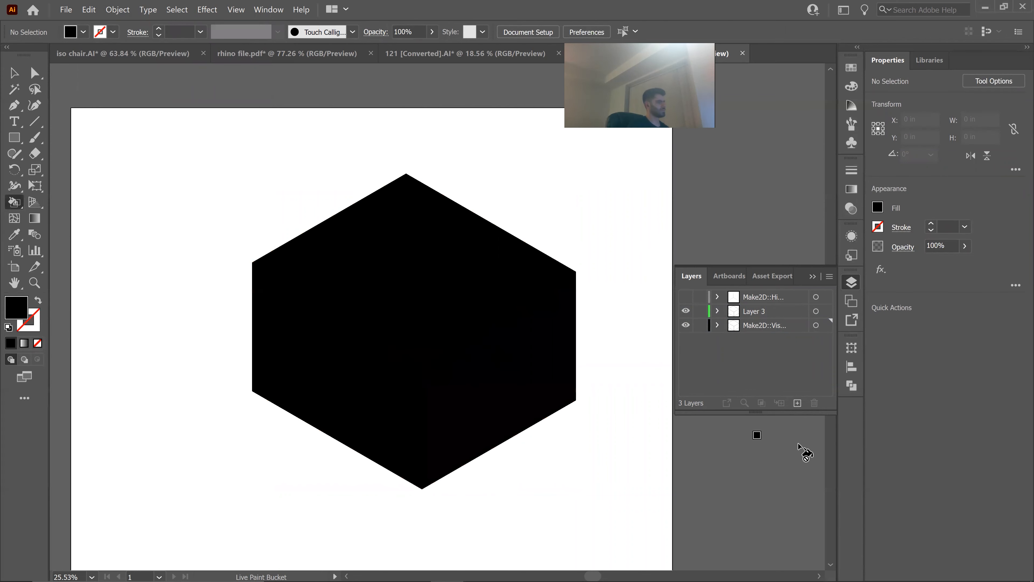
# Lower the opacity of the black-filled box on Layer 3 and show the Make2D hidden-lines layer again.
pyautogui.click(13, 78)
pyautogui.click(489, 369)
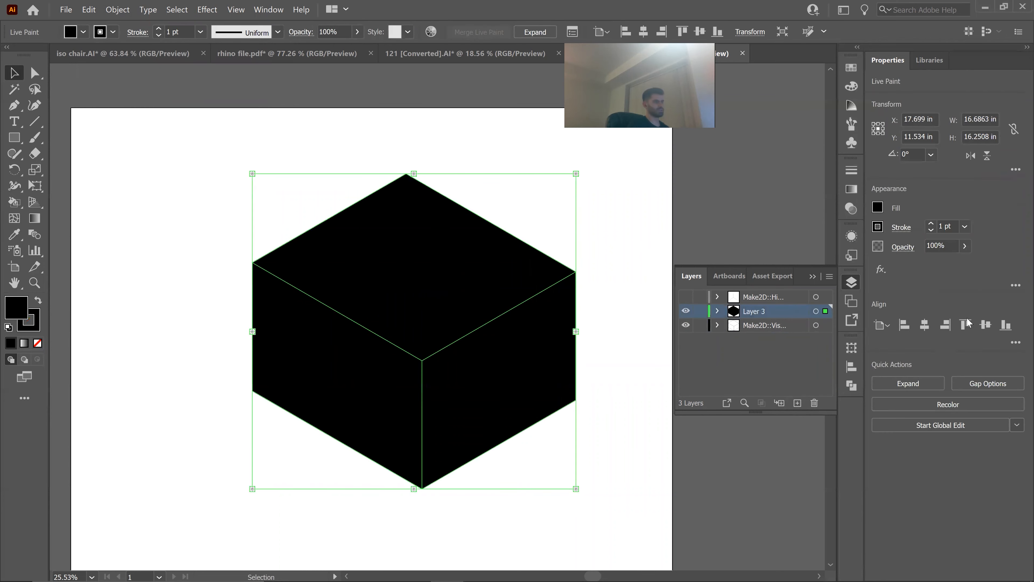
pyautogui.click(919, 262)
pyautogui.click(600, 268)
pyautogui.click(815, 325)
pyautogui.click(770, 330)
pyautogui.click(816, 325)
pyautogui.click(754, 331)
pyautogui.click(812, 276)
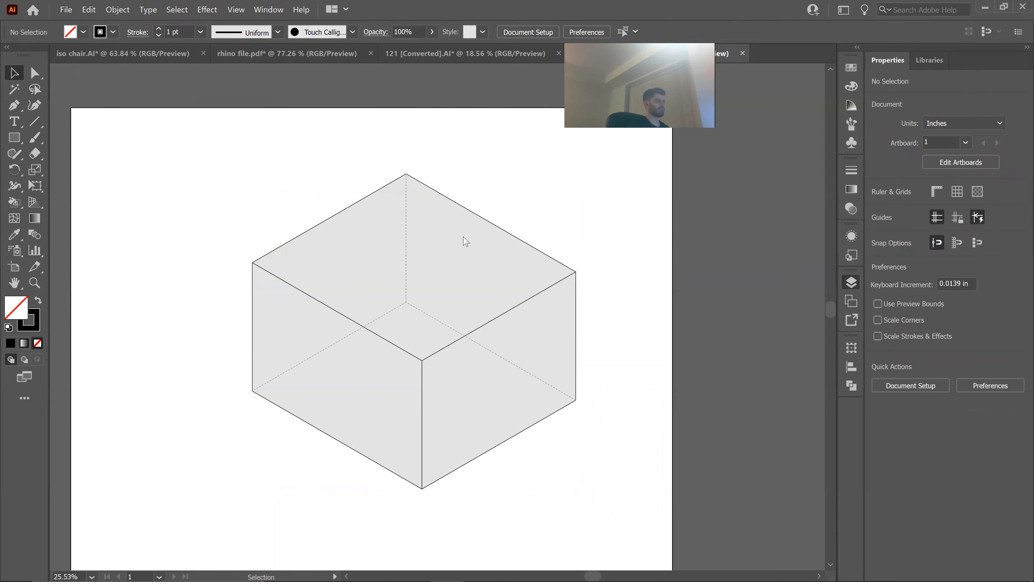
# Switch to the iso chair file, select and copy the unfilled chair line drawing, and return to the 34 file.
pyautogui.click(114, 59)
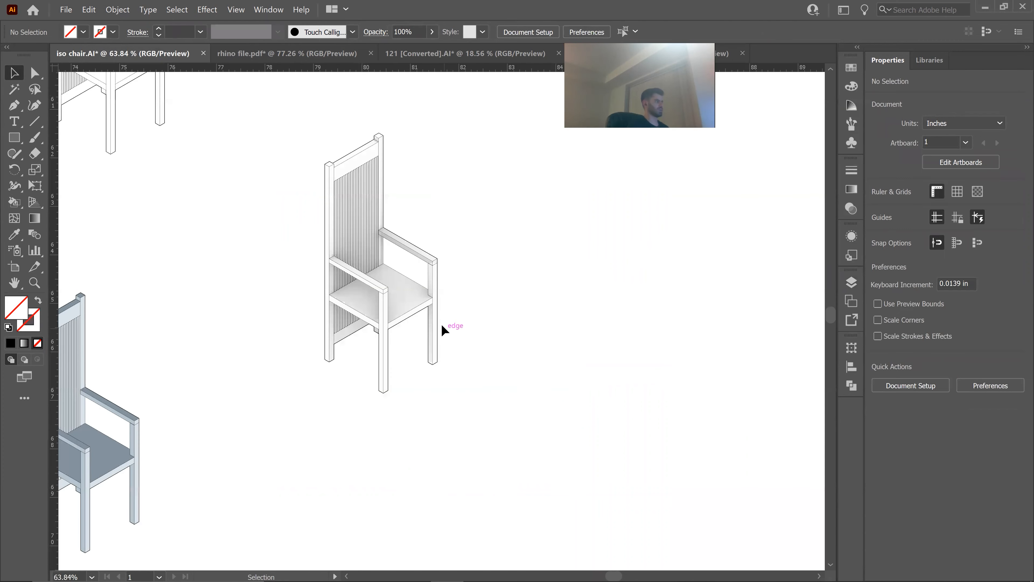
pyautogui.moveTo(332, 312); pyautogui.dragTo(238, 336)
pyautogui.press('a')
pyautogui.moveTo(323, 131); pyautogui.dragTo(235, 271)
pyautogui.click(448, 54)
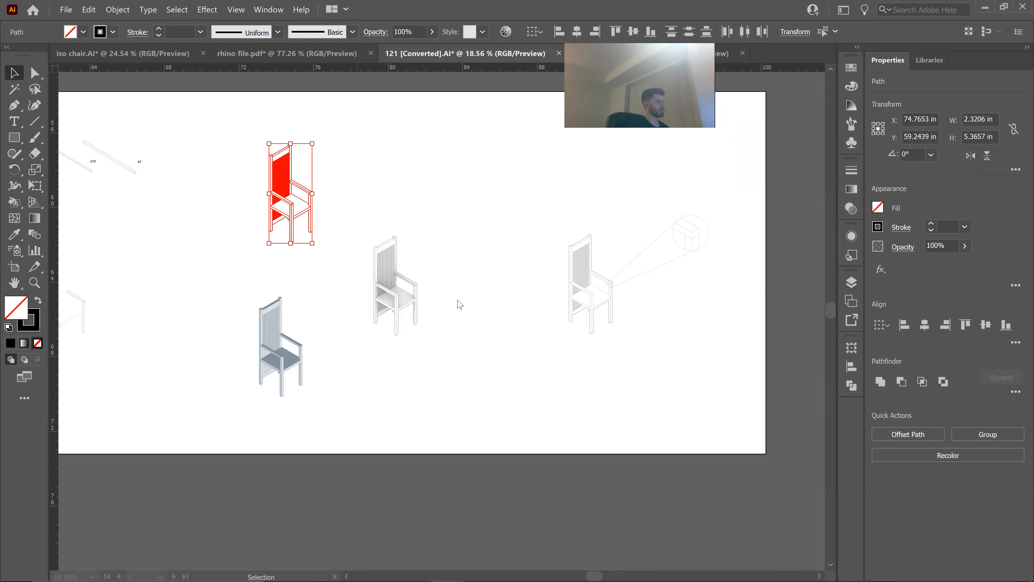
pyautogui.click(339, 52)
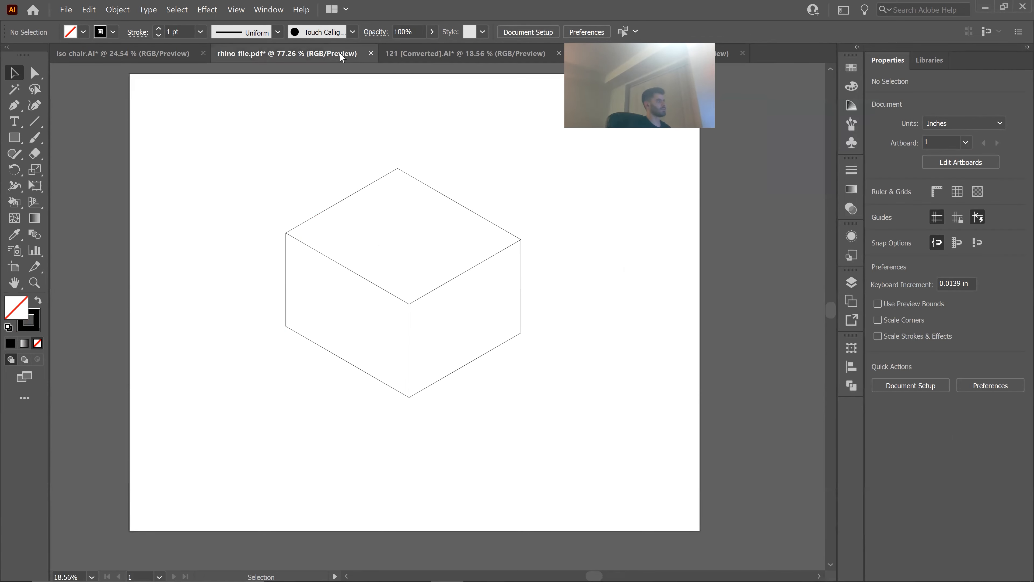
pyautogui.click(521, 49)
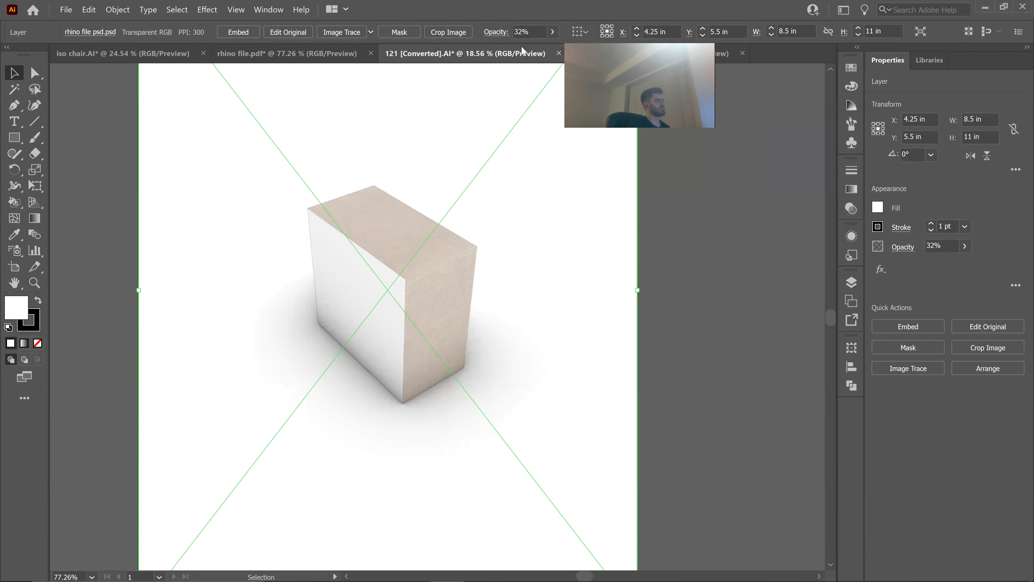
pyautogui.hotkey('ctrl', 'Tab')
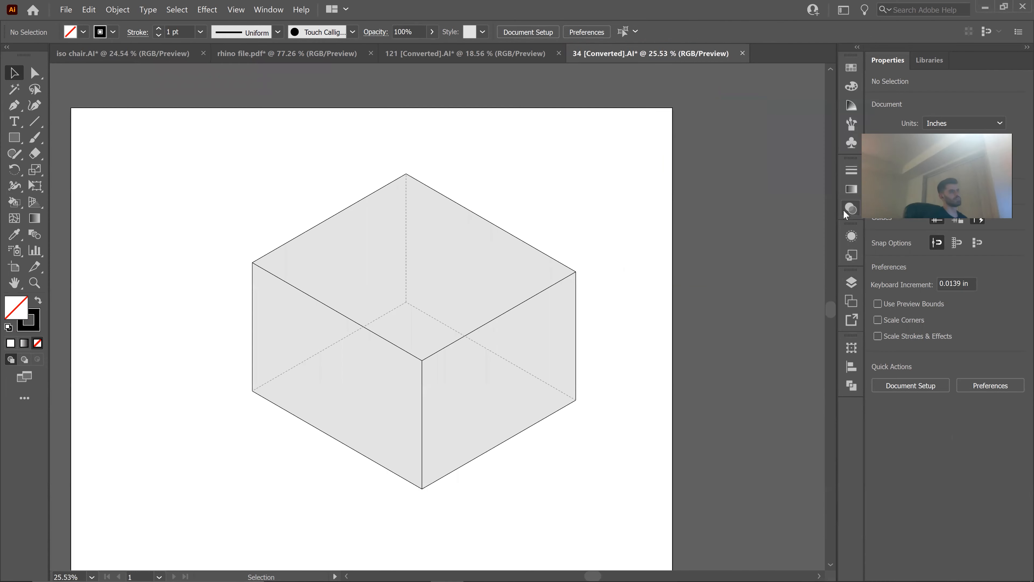
# Create a new layer at the top of the 34 file's layer stack and paste the copied chair onto it.
pyautogui.click(851, 284)
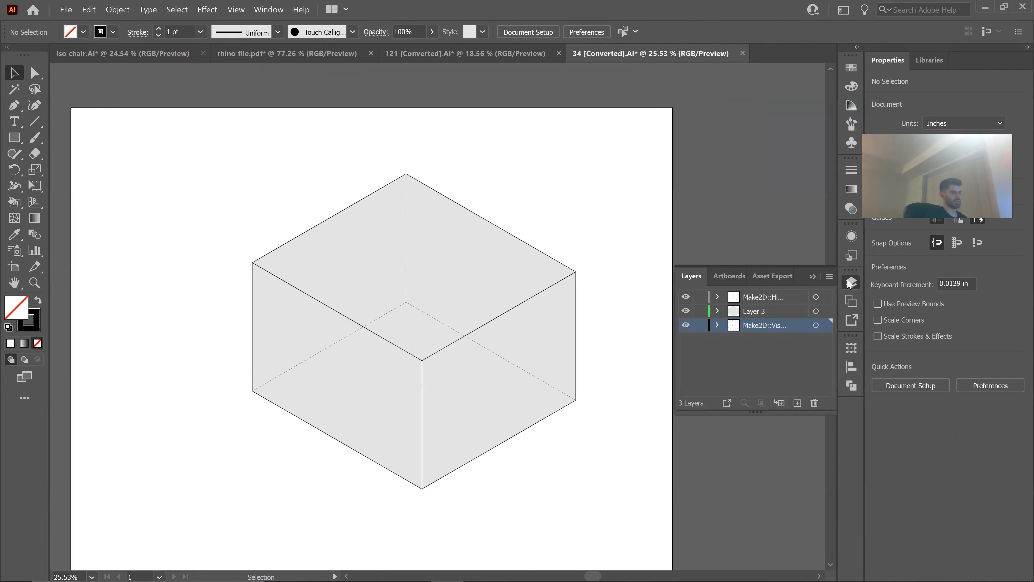
pyautogui.click(797, 402)
pyautogui.moveTo(765, 328); pyautogui.dragTo(769, 294)
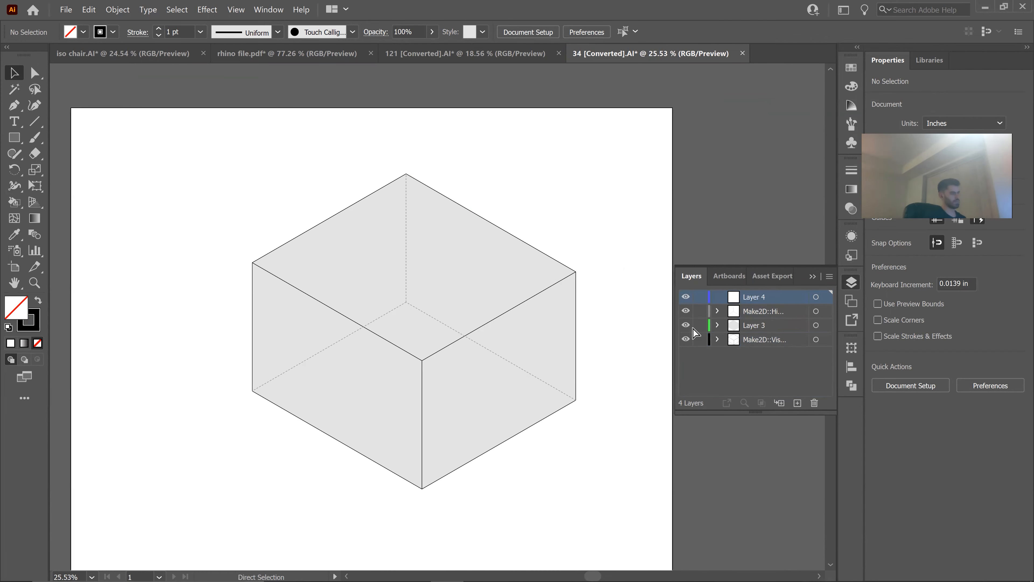
pyautogui.hotkey('ctrl', 'v')
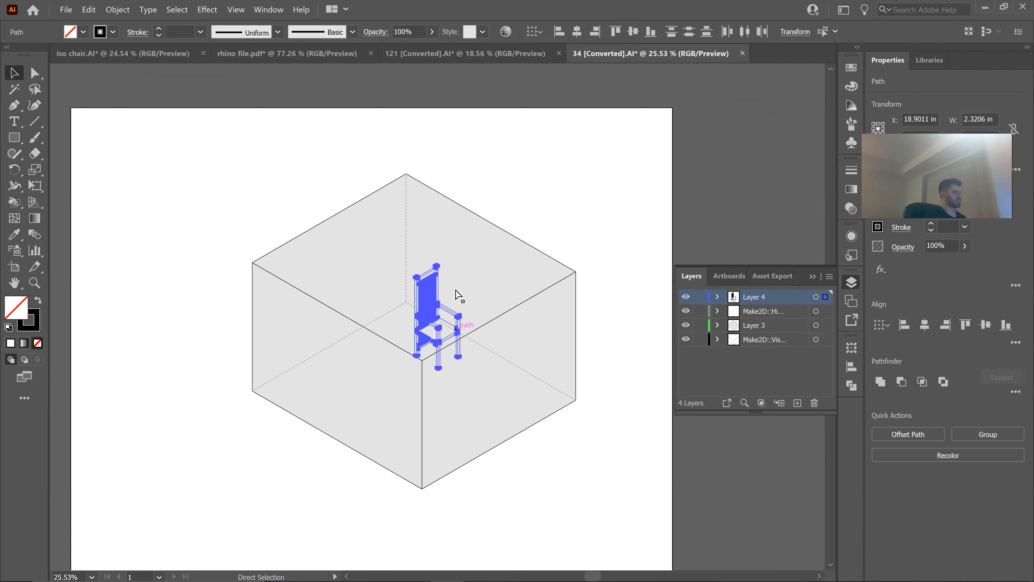
pyautogui.hotkey('ctrl', 't')
pyautogui.click(622, 87)
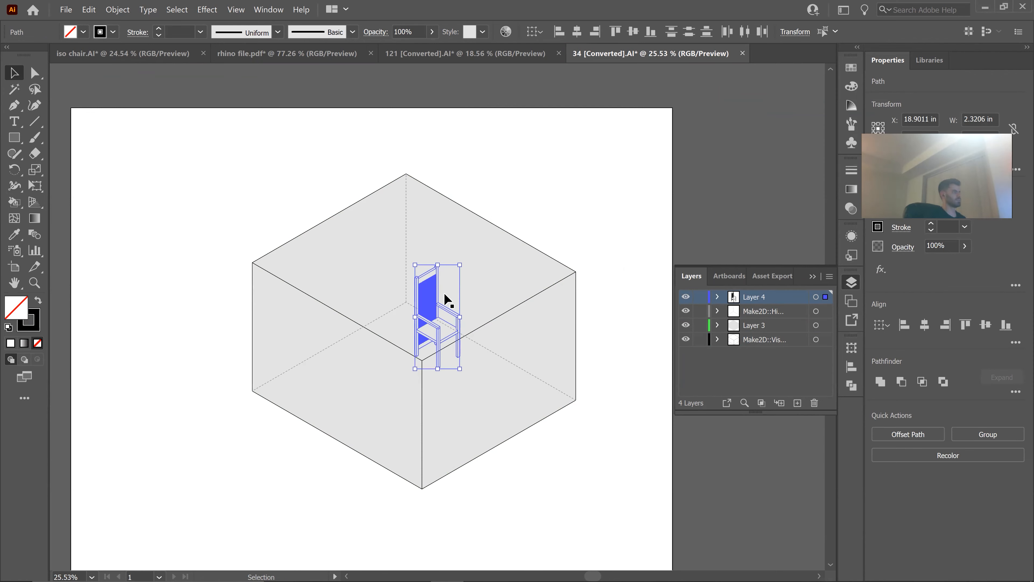
# Scale the pasted chair down inside the box and deselect it.
pyautogui.moveTo(462, 265); pyautogui.dragTo(485, 305)
pyautogui.click(528, 298)
pyautogui.keyDown('alt'); pyautogui.click(396, 329); pyautogui.keyUp('alt')
# Try the chair's Layer 4 beneath the Make2D hidden-lines layer, then return it to the top of the stack.
pyautogui.moveTo(755, 310); pyautogui.dragTo(741, 319)
pyautogui.moveTo(465, 316); pyautogui.dragTo(554, 333)
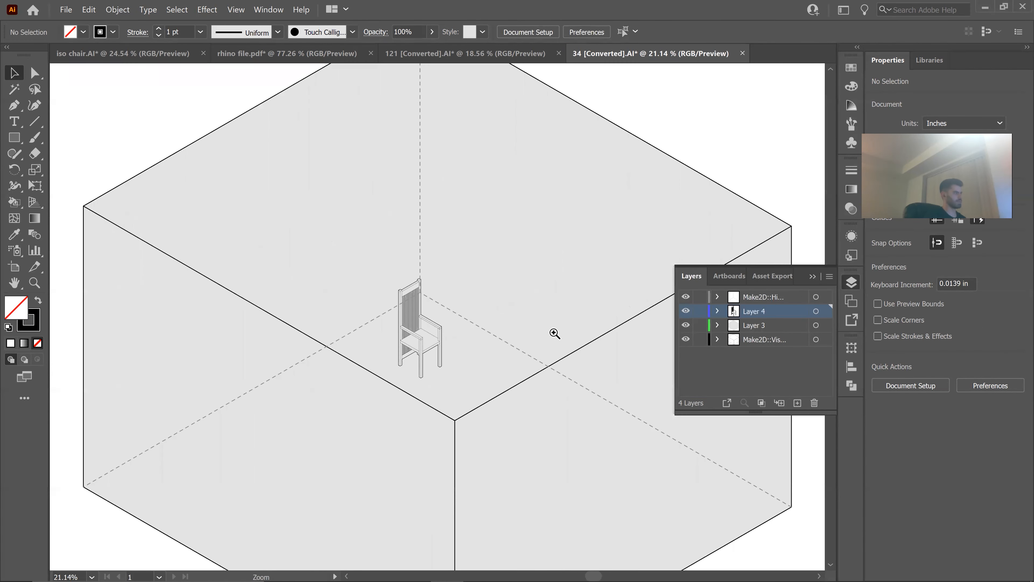
pyautogui.moveTo(760, 311); pyautogui.dragTo(742, 292)
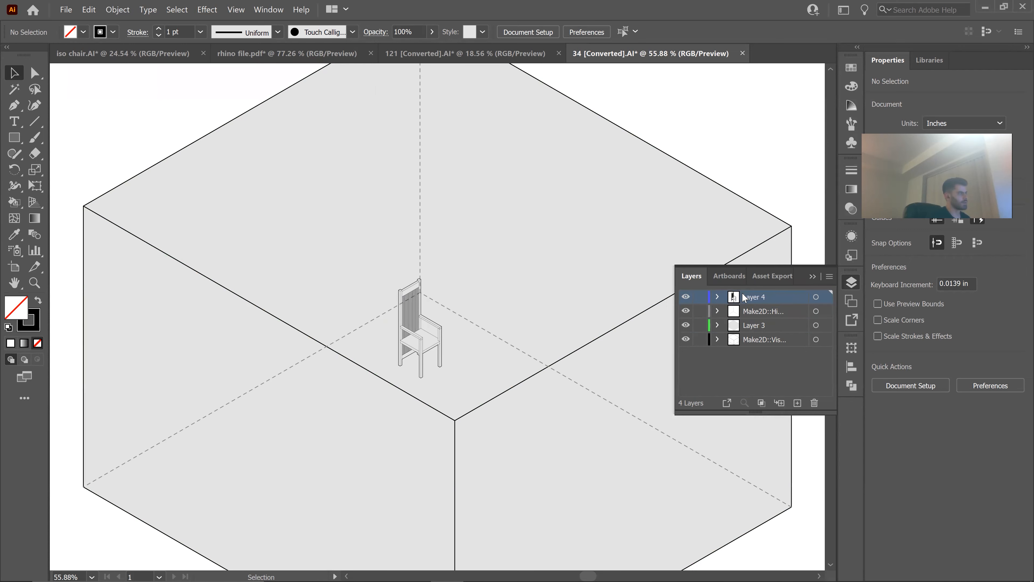
pyautogui.moveTo(434, 305); pyautogui.dragTo(432, 332)
# Copy the blue-grey painted chair from the iso chair file and paste it onto Layer 4 of the 34 file.
pyautogui.click(123, 53)
pyautogui.moveTo(324, 291); pyautogui.dragTo(230, 408)
pyautogui.press('a')
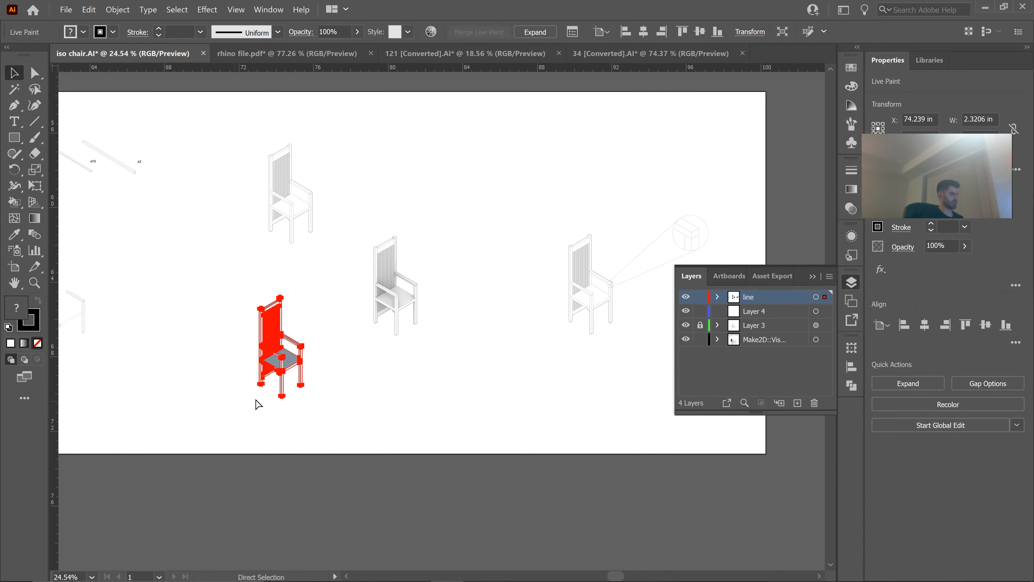
pyautogui.click(593, 53)
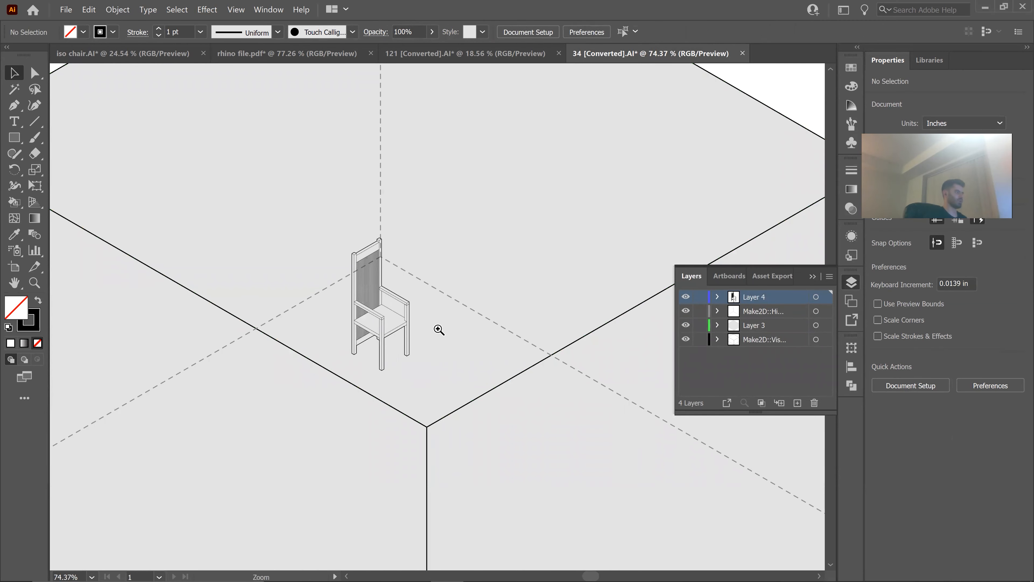
pyautogui.hotkey('ctrl', '0')
pyautogui.hotkey('ctrl', 'z')
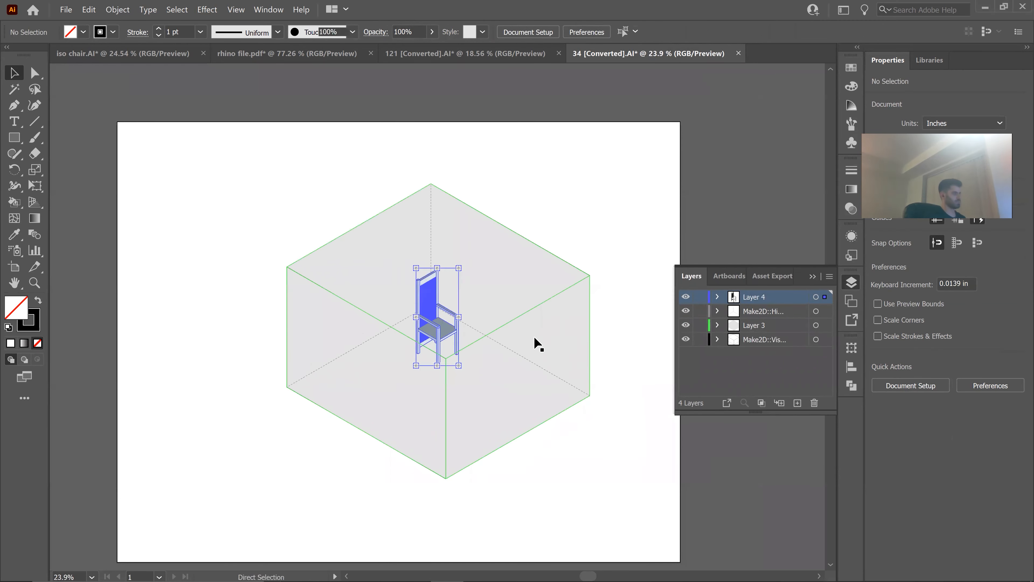
# Move the pasted blue-grey chair beside the grey chair inside the box, toward the box's front corner.
pyautogui.moveTo(460, 300); pyautogui.dragTo(578, 325)
pyautogui.moveTo(405, 293); pyautogui.dragTo(471, 315)
pyautogui.moveTo(523, 262); pyautogui.dragTo(492, 331)
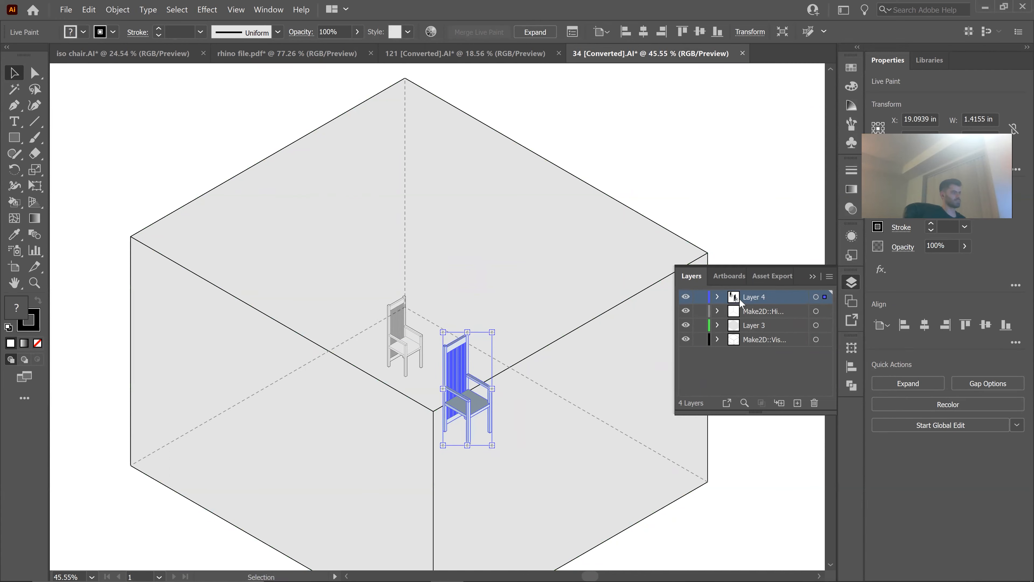
pyautogui.moveTo(454, 358)
pyautogui.mouseDown()
pyautogui.moveTo(445, 341)
pyautogui.moveTo(448, 353)
pyautogui.mouseUp()
pyautogui.scroll(1, 481, 340)
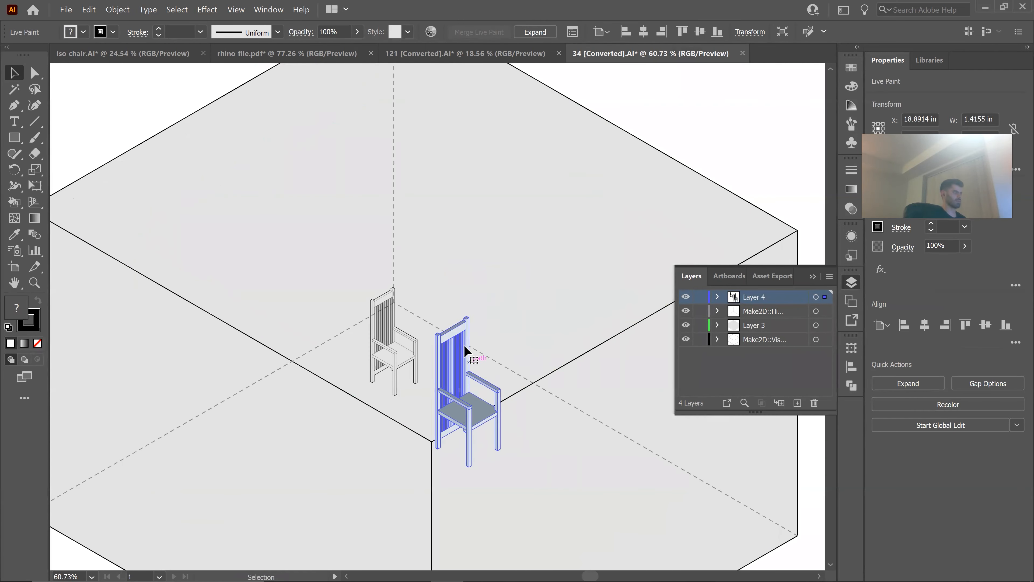
# Scale the blue-grey chair down, place it on the box floor next to the grey chair, and deselect it.
pyautogui.moveTo(501, 308); pyautogui.dragTo(471, 382)
pyautogui.moveTo(444, 416); pyautogui.dragTo(447, 348)
pyautogui.click(520, 325)
pyautogui.moveTo(525, 316); pyautogui.dragTo(346, 368)
pyautogui.click(665, 205)
pyautogui.moveTo(667, 204); pyautogui.dragTo(560, 202)
pyautogui.moveTo(518, 252); pyautogui.dragTo(545, 246)
pyautogui.moveTo(369, 357); pyautogui.dragTo(429, 336)
pyautogui.moveTo(399, 335); pyautogui.dragTo(460, 346)
pyautogui.hotkey('ctrl', 't')
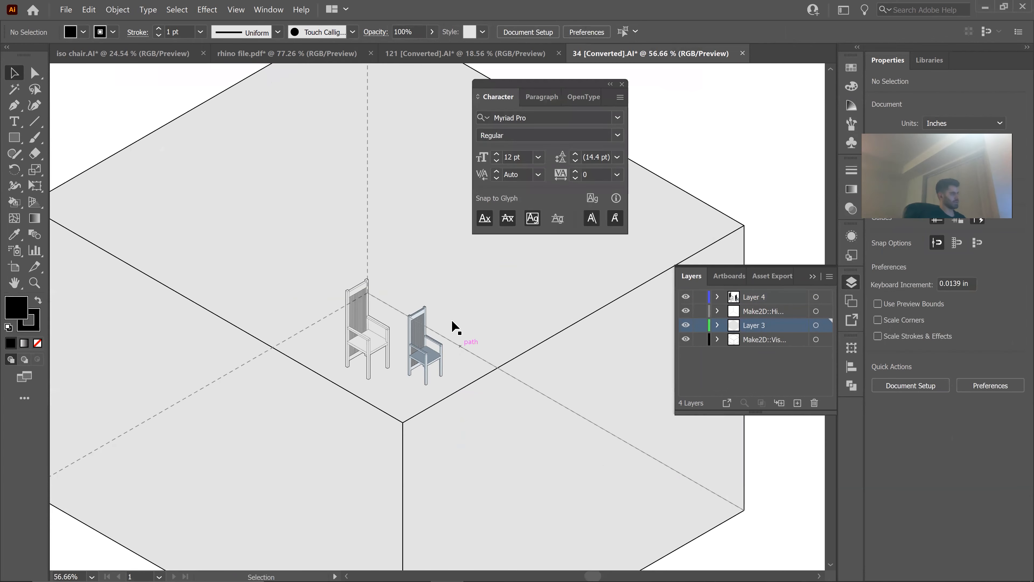
pyautogui.moveTo(474, 289); pyautogui.dragTo(383, 379)
pyautogui.hotkey('ctrl', 'z')
pyautogui.click(711, 180)
pyautogui.hotkey('ctrl', 'space')
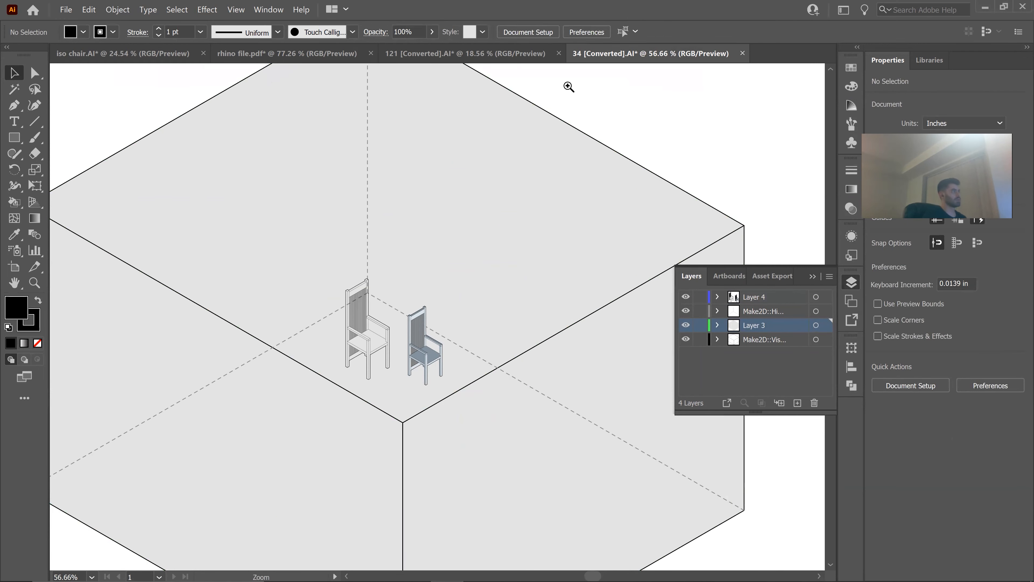
# Look through the 121 and rhino file documents, then go to the iso chair file and deselect its painted chair.
pyautogui.moveTo(567, 87); pyautogui.dragTo(410, 57)
pyautogui.click(412, 57)
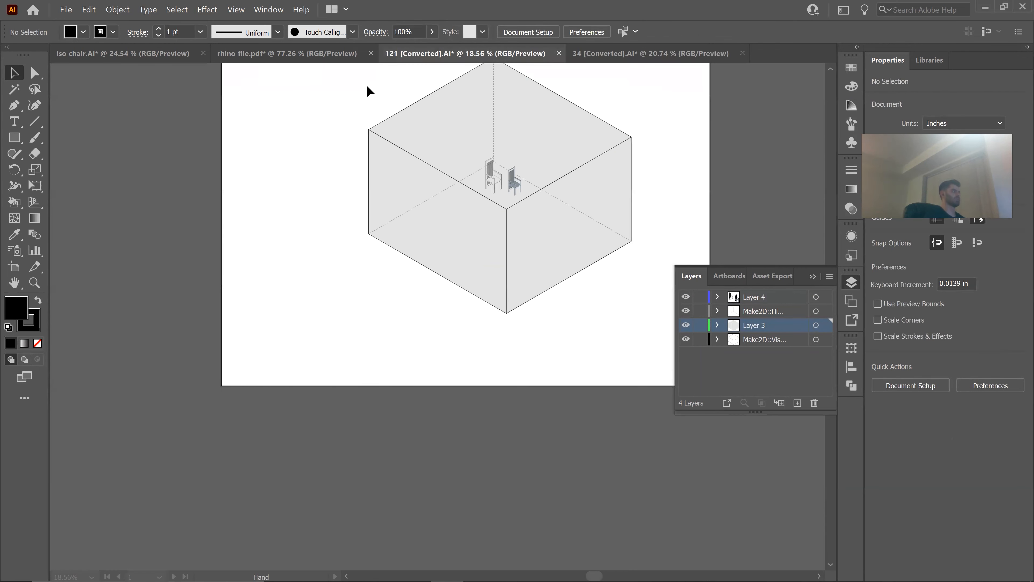
pyautogui.click(312, 54)
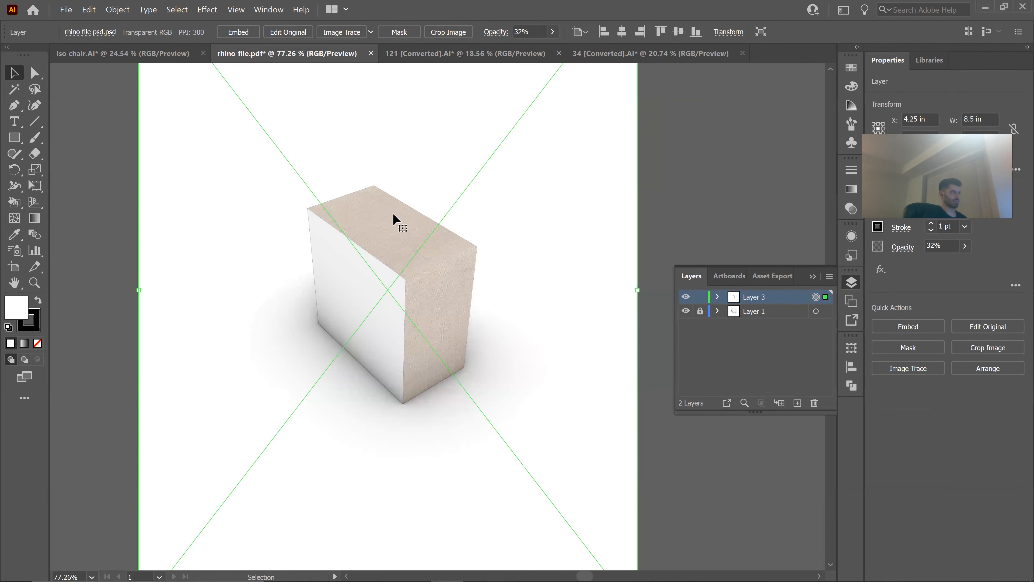
pyautogui.click(90, 48)
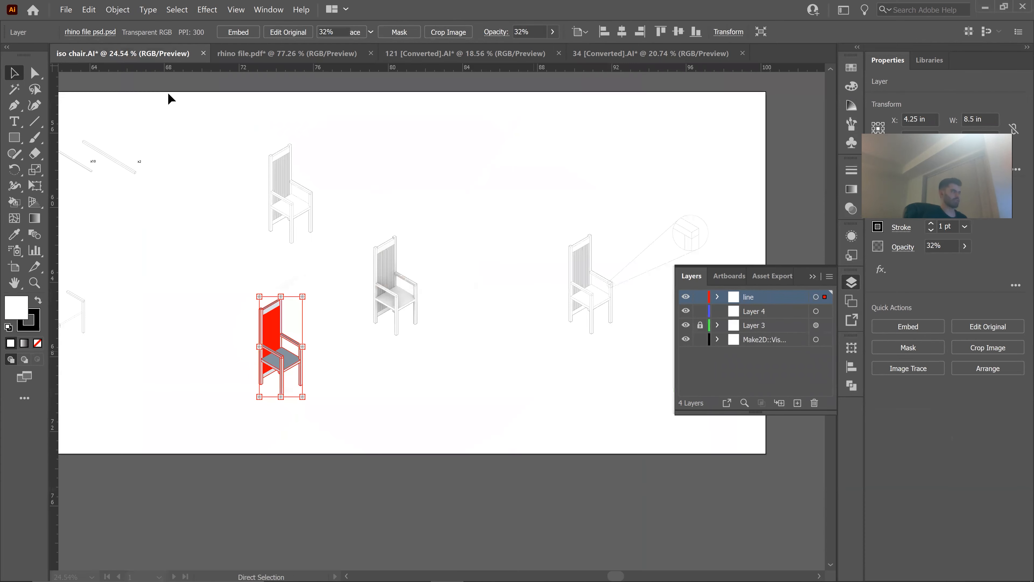
pyautogui.click(481, 280)
# Examine the line-drawn chair with the circular enlarged detail of its armrest corner, then review the whole iso chair sheet.
pyautogui.moveTo(499, 259); pyautogui.dragTo(281, 230)
pyautogui.moveTo(437, 264); pyautogui.dragTo(533, 311)
pyautogui.moveTo(462, 328); pyautogui.dragTo(424, 350)
pyautogui.moveTo(481, 323); pyautogui.dragTo(540, 330)
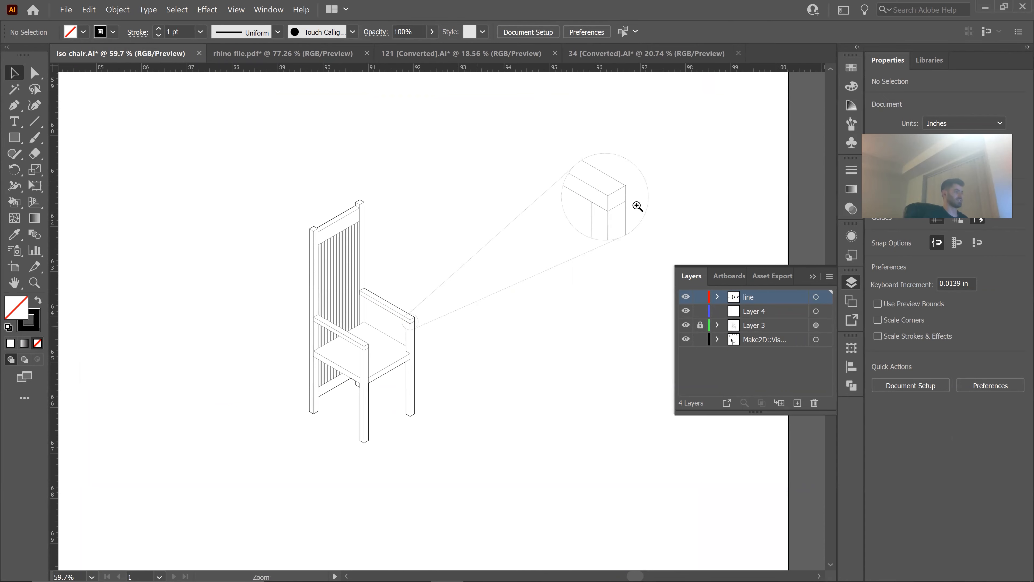
pyautogui.moveTo(637, 207); pyautogui.dragTo(668, 206)
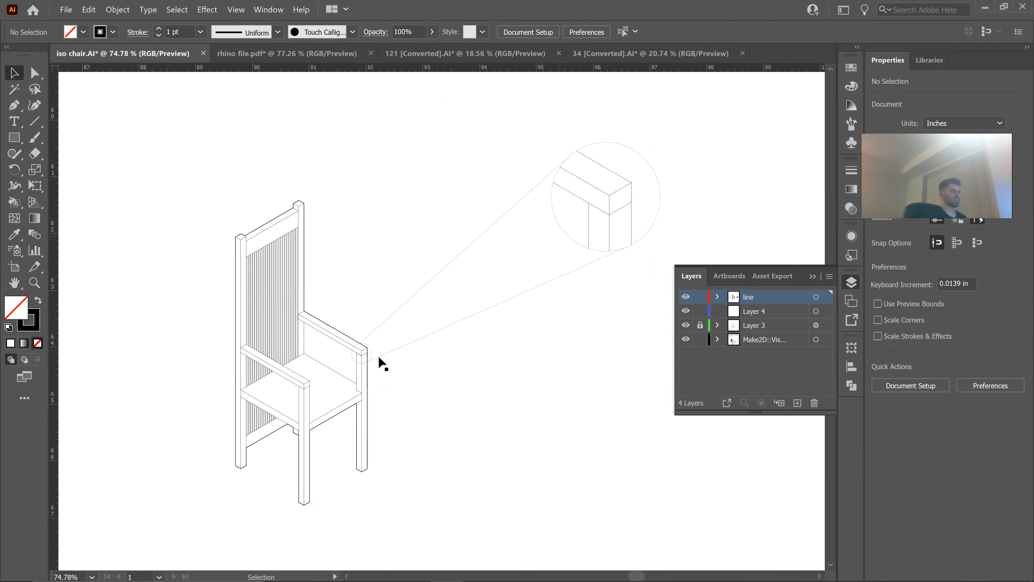
pyautogui.hotkey('ctrl', 'space')
pyautogui.moveTo(525, 336); pyautogui.dragTo(488, 346)
pyautogui.moveTo(604, 211); pyautogui.dragTo(658, 224)
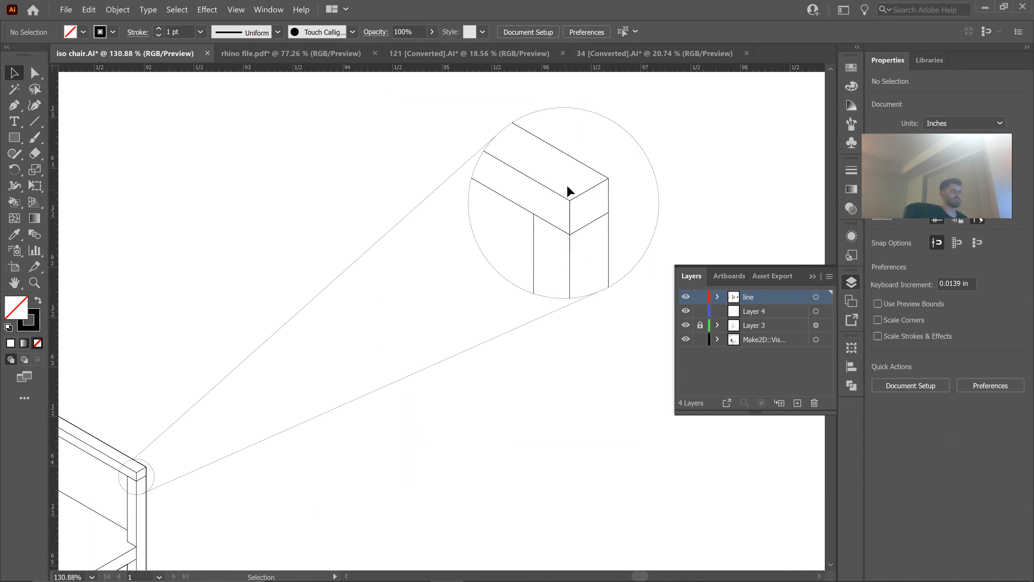
pyautogui.moveTo(567, 186); pyautogui.dragTo(472, 236)
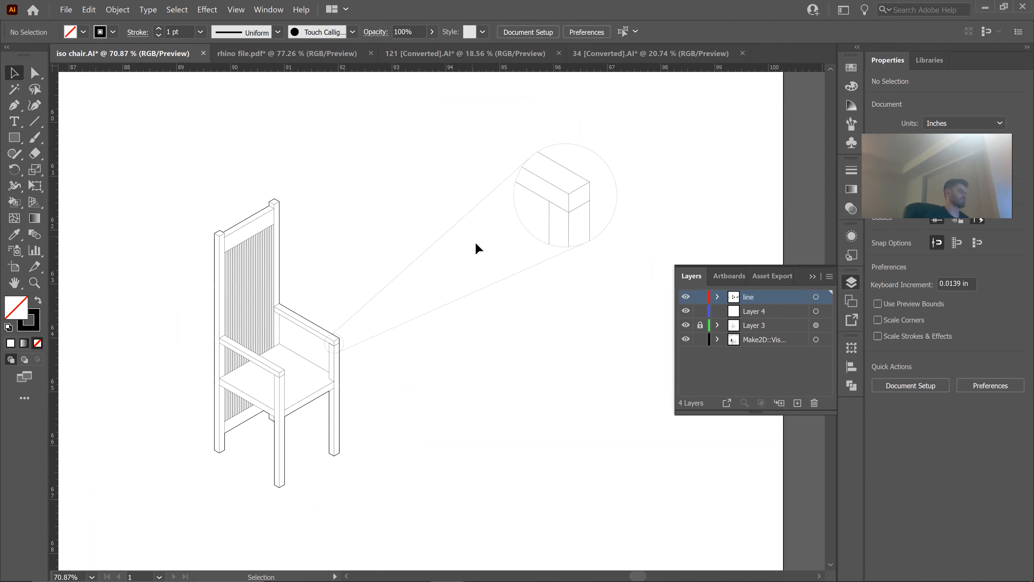
pyautogui.moveTo(525, 280); pyautogui.dragTo(486, 328)
pyautogui.moveTo(485, 328); pyautogui.dragTo(364, 322)
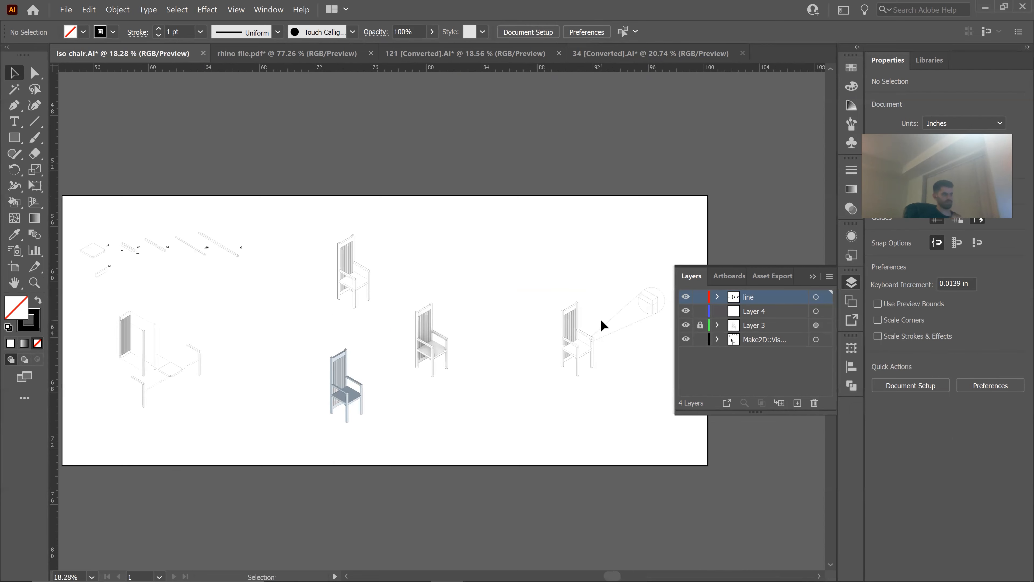